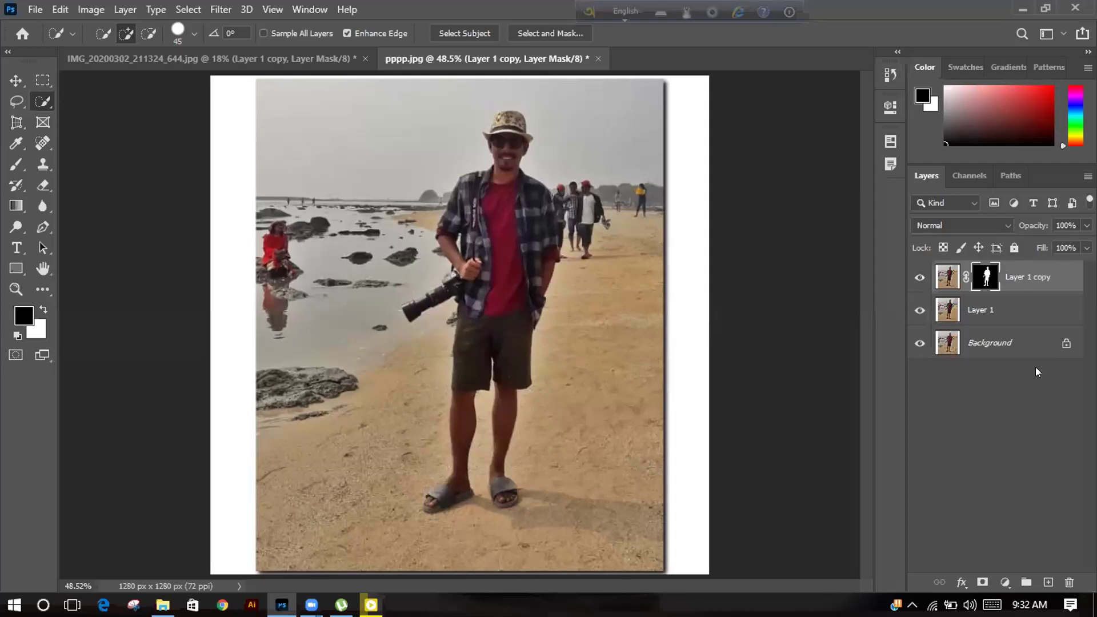
- View the Layer 1 copy mask on its own, restore the normal view, and load the mask as a selection
{"action": "key", "text": "ctrl+z"}
{"action": "left_click", "coordinate": [985, 276], "text": "alt"}
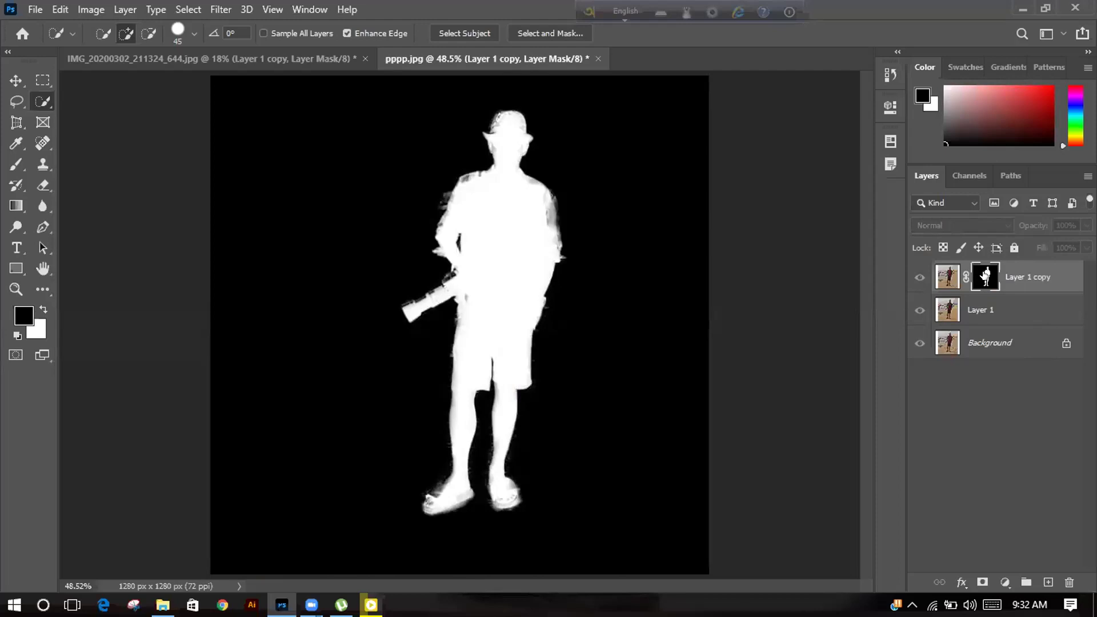
{"action": "left_click", "coordinate": [985, 276], "text": "alt"}
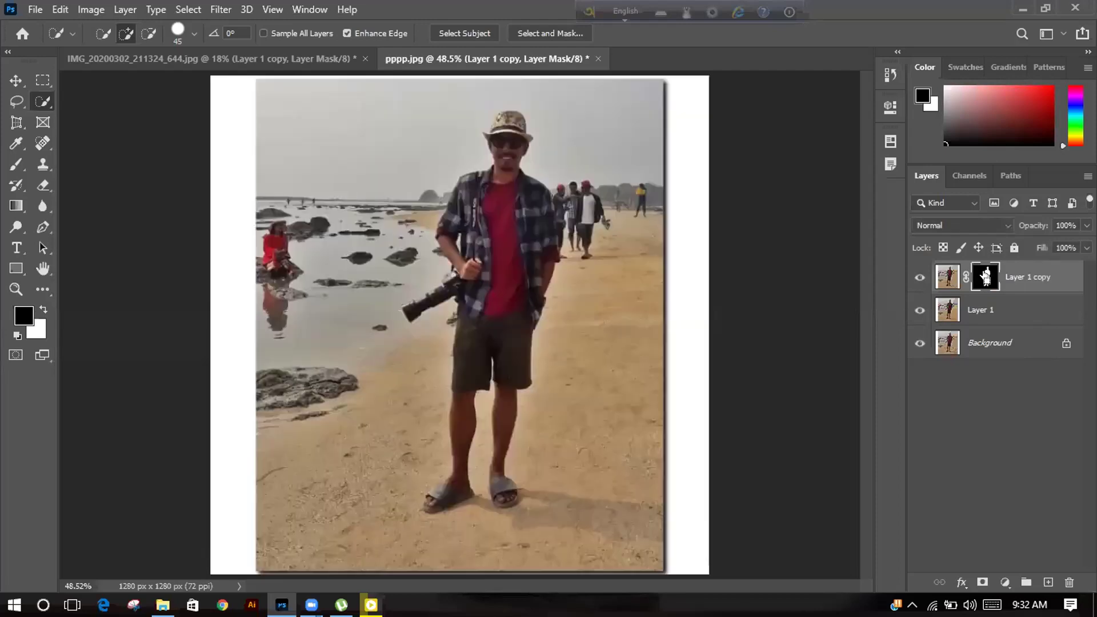
{"action": "left_click", "coordinate": [985, 277], "text": "ctrl"}
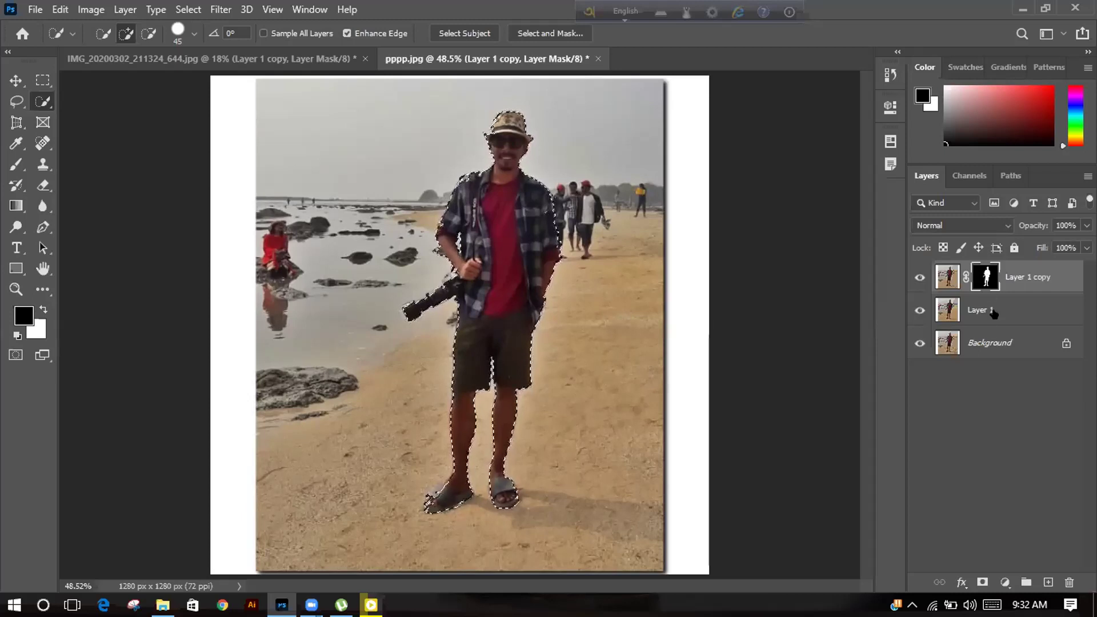
- Fill the selected man on Layer 1 using Content-Aware in Normal mode at 100% opacity
{"action": "left_click", "coordinate": [982, 315]}
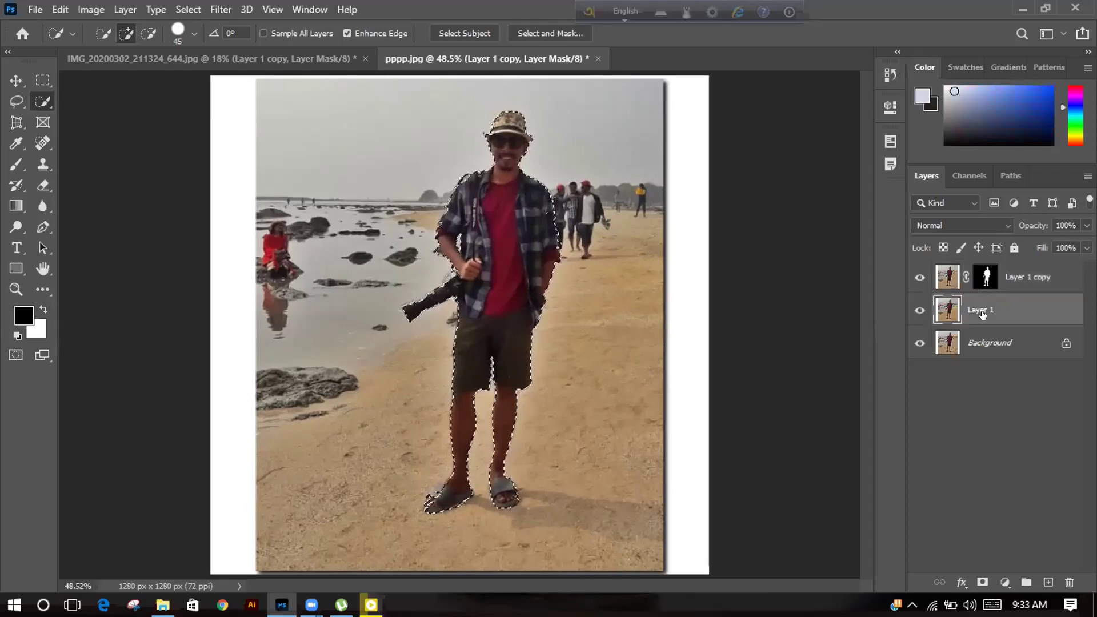
{"action": "left_click", "coordinate": [156, 9]}
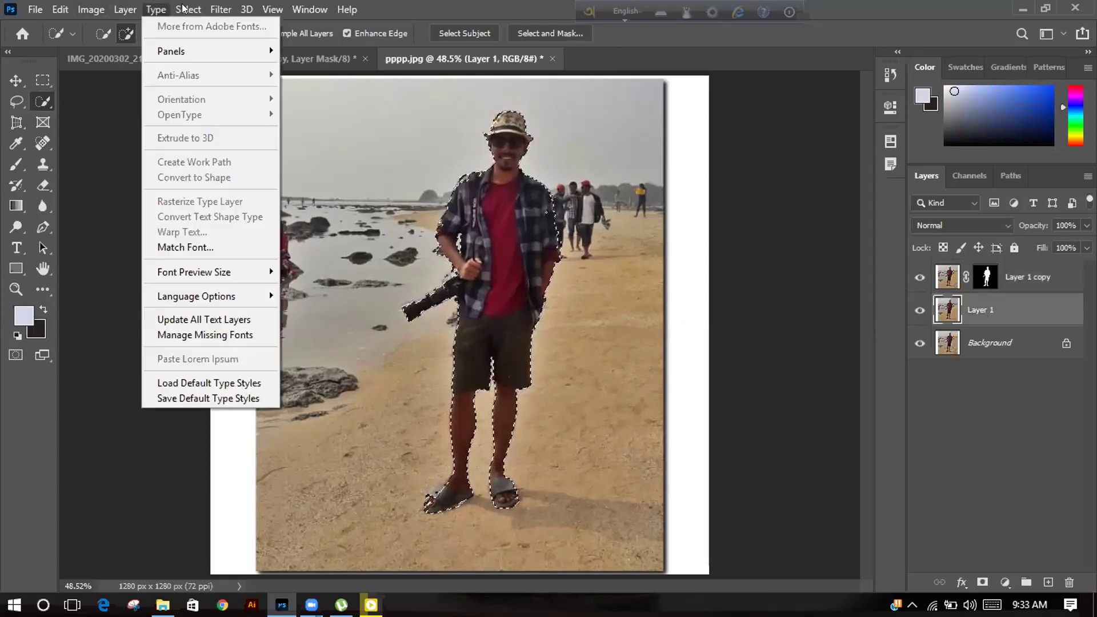
{"action": "mouse_move", "coordinate": [183, 8]}
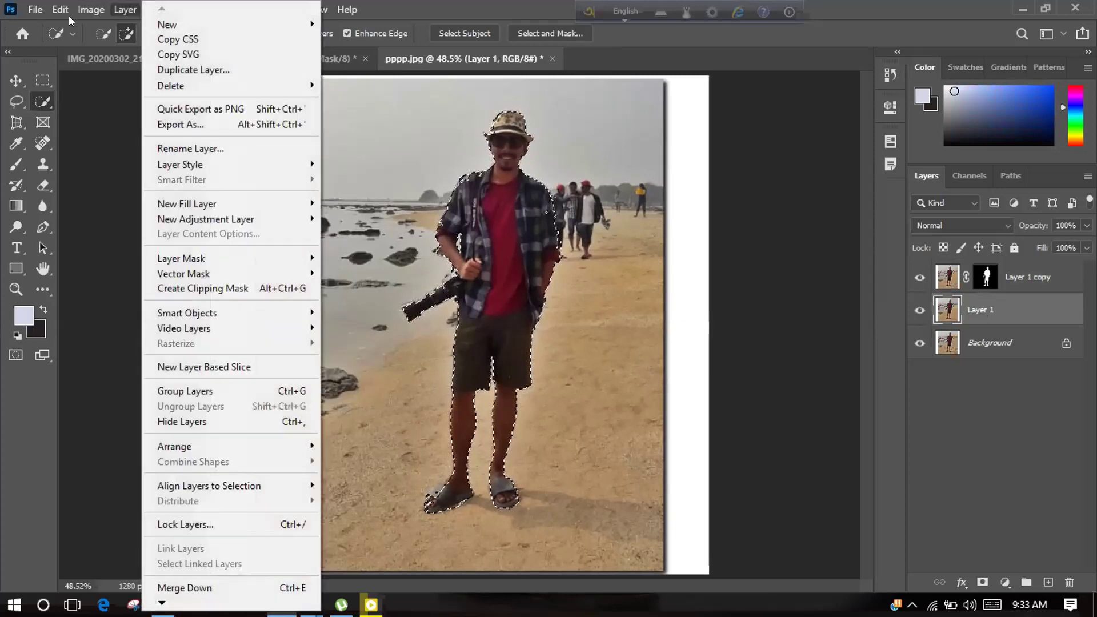
{"action": "mouse_move", "coordinate": [69, 16]}
{"action": "left_click", "coordinate": [143, 257]}
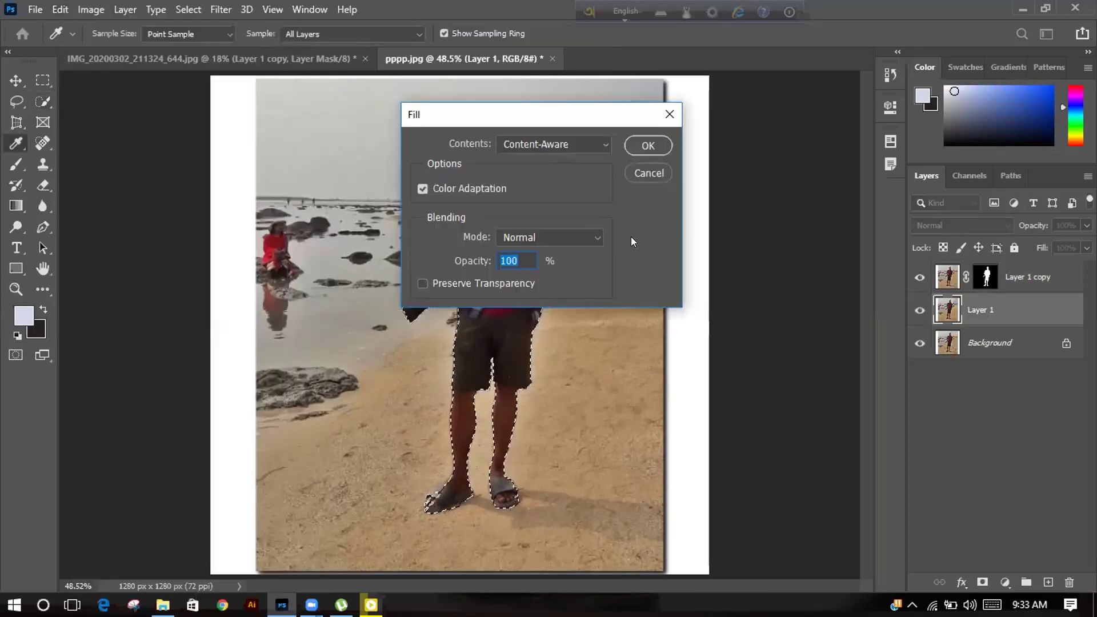
{"action": "left_click", "coordinate": [643, 143]}
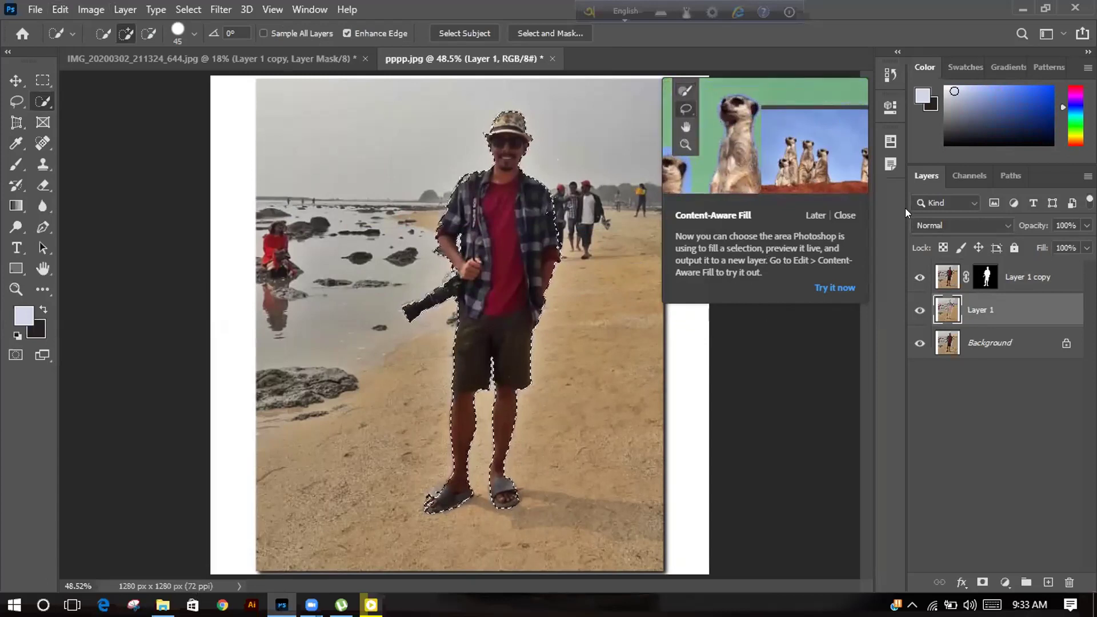
- Hide Layer 1 copy and deselect the man's outline
{"action": "left_click", "coordinate": [918, 277]}
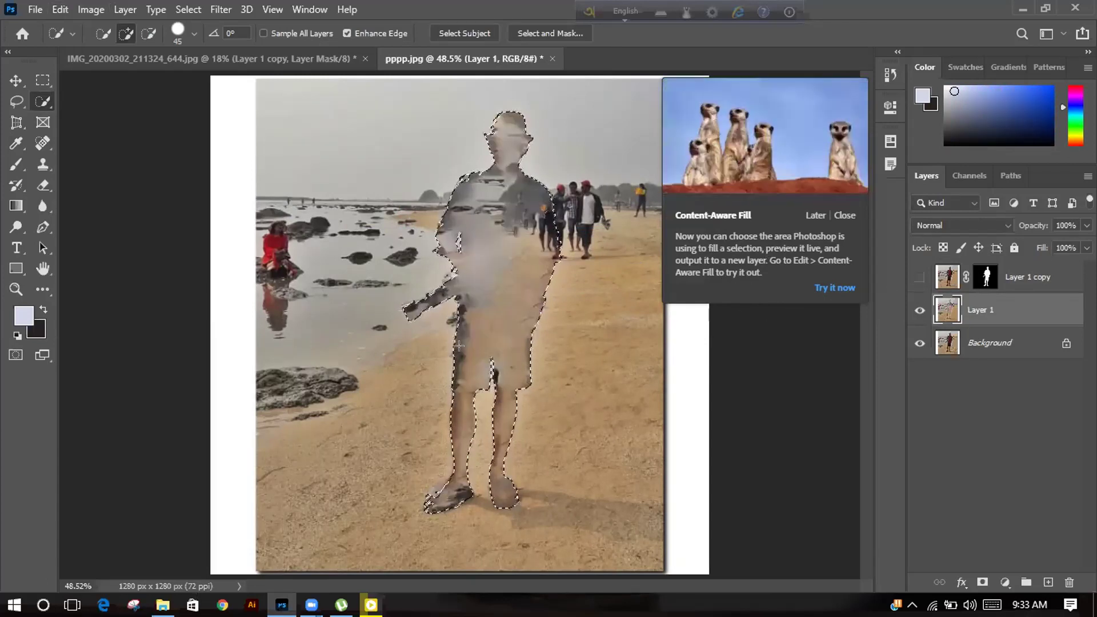
{"action": "key", "text": "ctrl+d"}
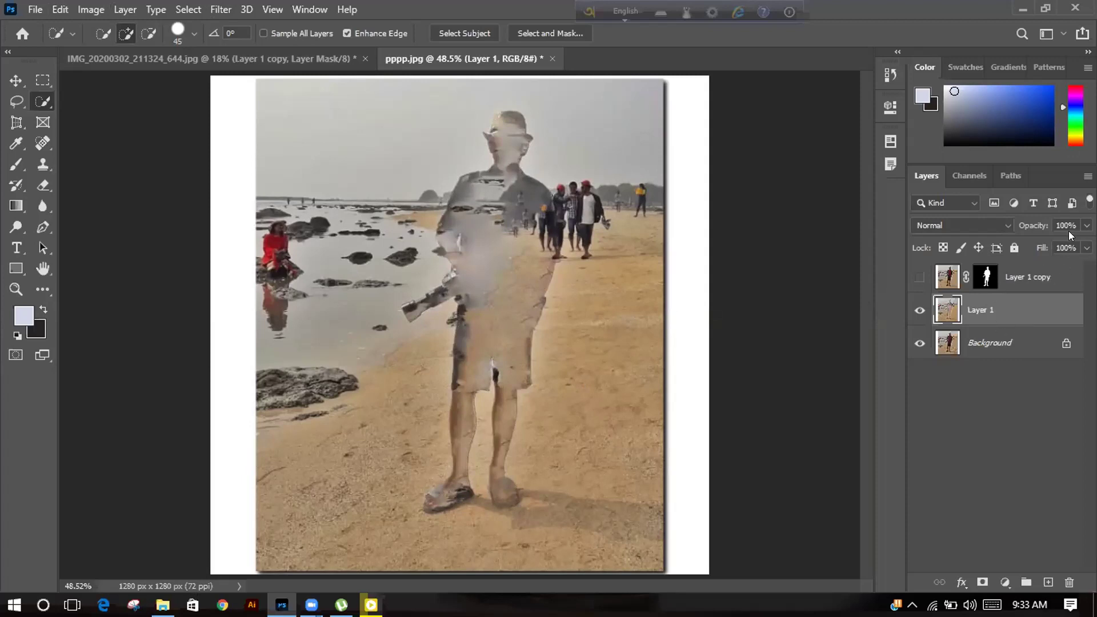
{"action": "left_click", "coordinate": [1087, 225]}
{"action": "left_click_drag", "start_coordinate": [1038, 246], "coordinate": [1026, 251]}
{"action": "left_click", "coordinate": [648, 311]}
{"action": "key", "text": "ctrl+d"}
{"action": "left_click", "coordinate": [462, 256]}
{"action": "left_click", "coordinate": [221, 10]}
{"action": "left_click", "coordinate": [492, 190]}
- Start a Tilt-Shift blur on Layer 1 and place its focus centre just beside the man's feet
{"action": "left_click", "coordinate": [221, 9]}
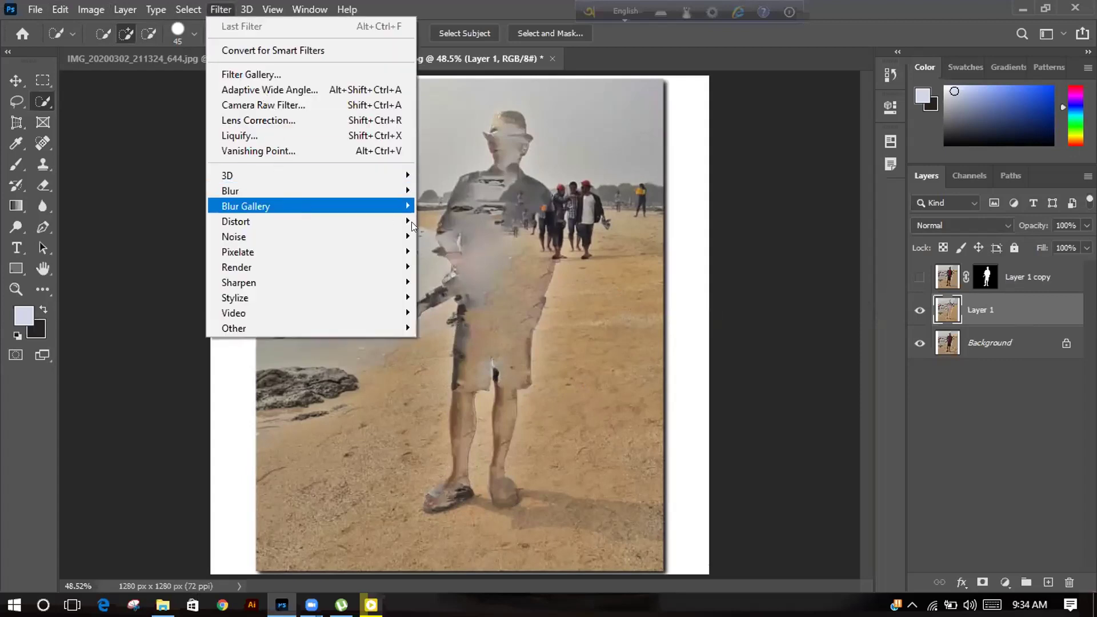
{"action": "left_click", "coordinate": [435, 225]}
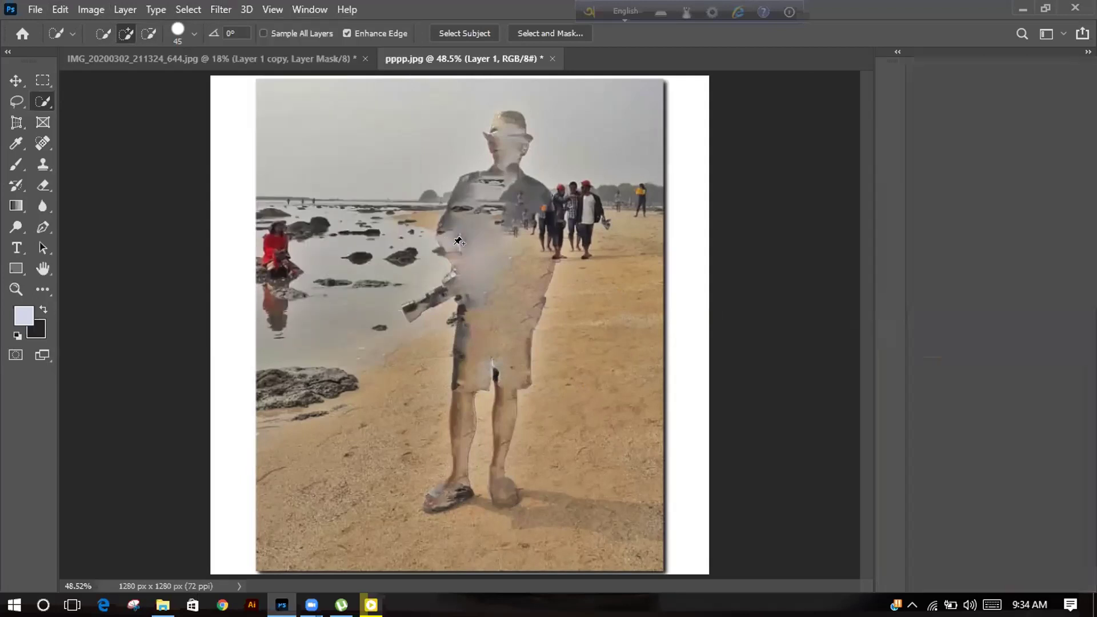
{"action": "left_click_drag", "start_coordinate": [454, 325], "coordinate": [456, 434]}
{"action": "left_click_drag", "start_coordinate": [462, 552], "coordinate": [748, 398]}
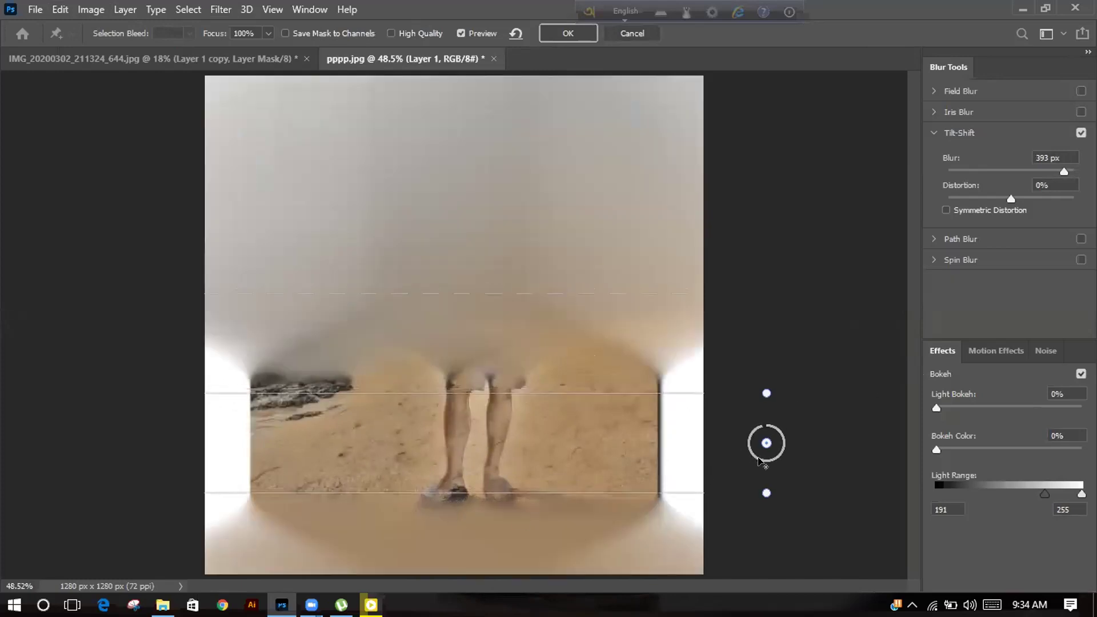
{"action": "left_click_drag", "start_coordinate": [763, 453], "coordinate": [786, 524]}
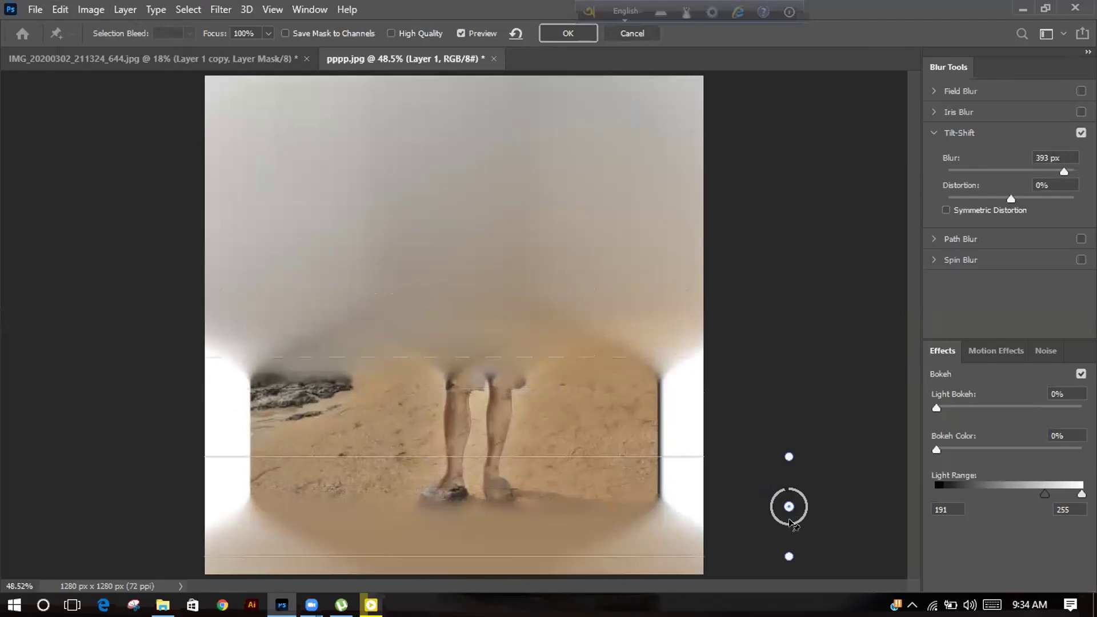
{"action": "left_click", "coordinate": [528, 485]}
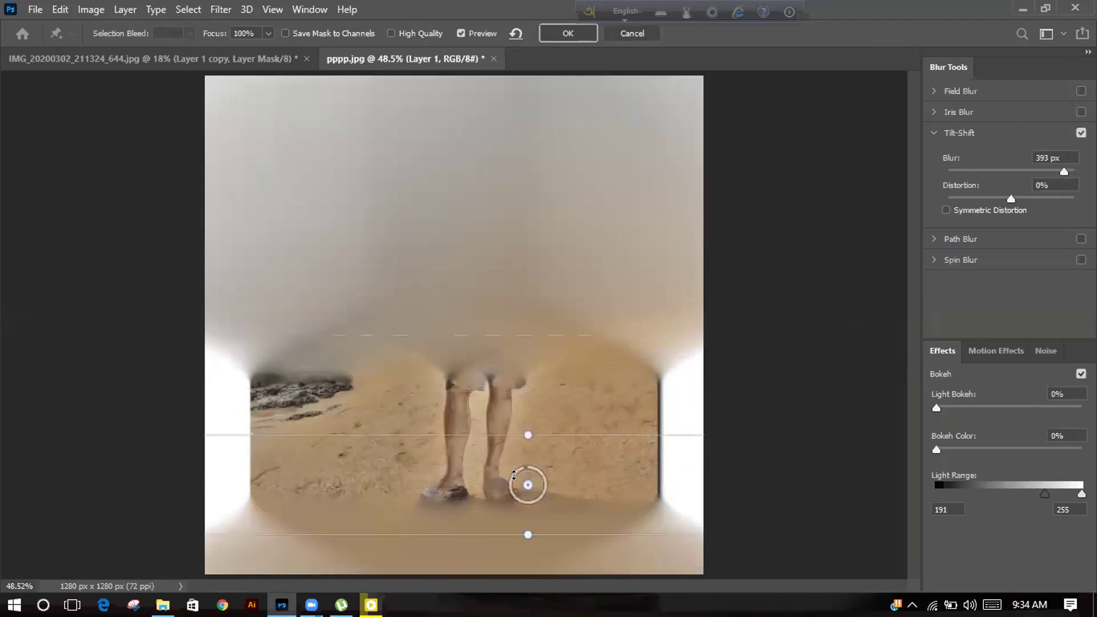
- Lower the Tilt-Shift blur to 8 px, narrow the focus band and rotate it to nearly vertical
{"action": "left_click_drag", "start_coordinate": [1064, 171], "coordinate": [961, 171]}
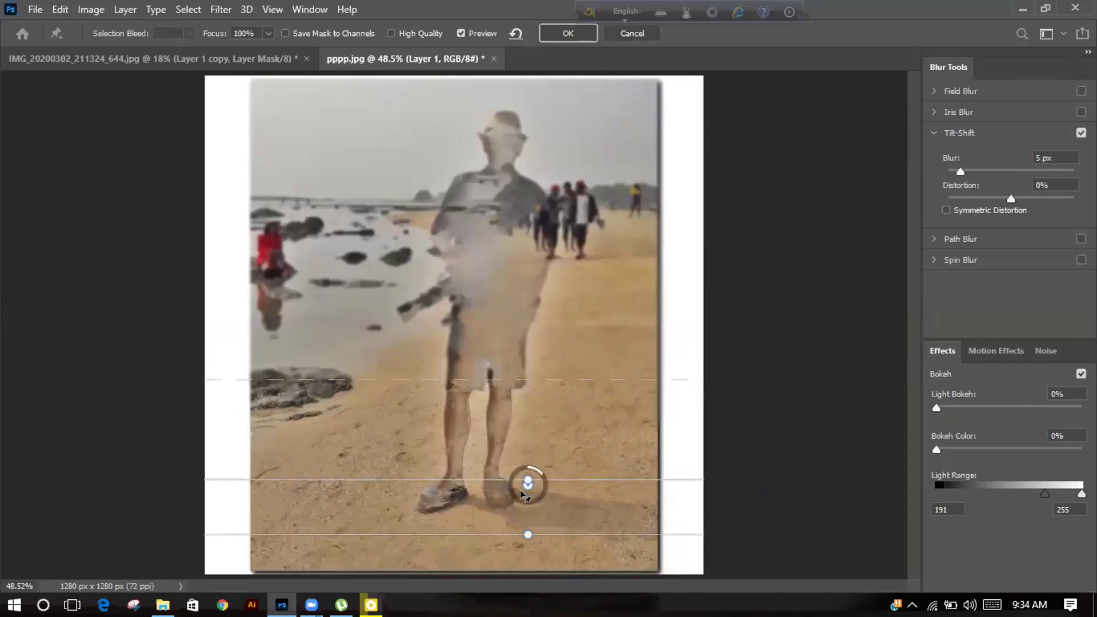
{"action": "left_click_drag", "start_coordinate": [527, 533], "coordinate": [661, 478]}
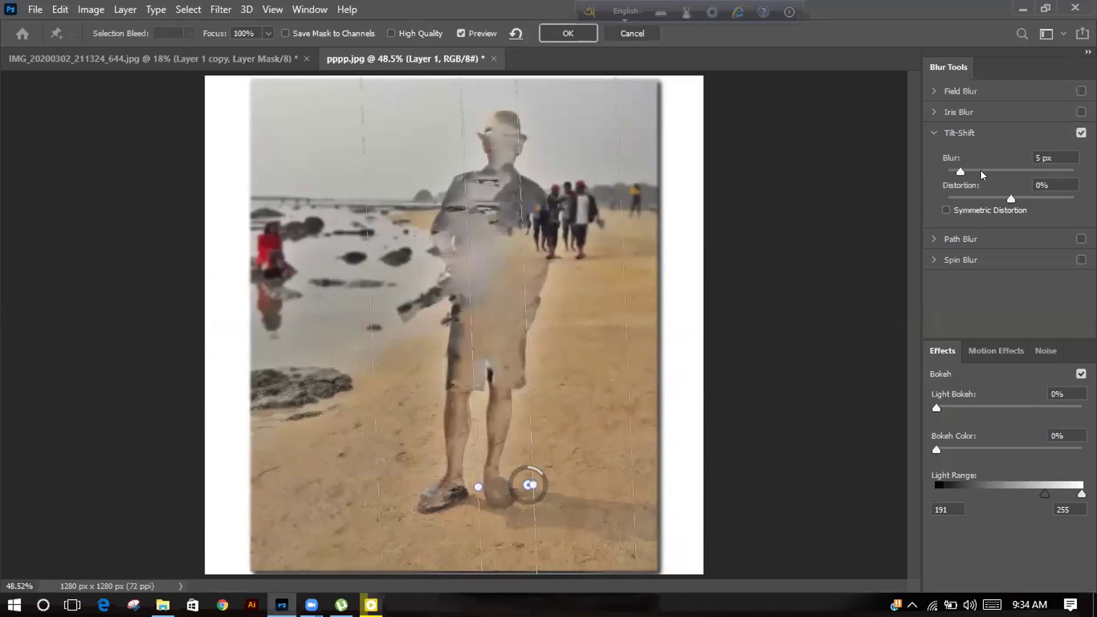
{"action": "left_click", "coordinate": [994, 173]}
{"action": "left_click_drag", "start_coordinate": [1006, 173], "coordinate": [967, 172]}
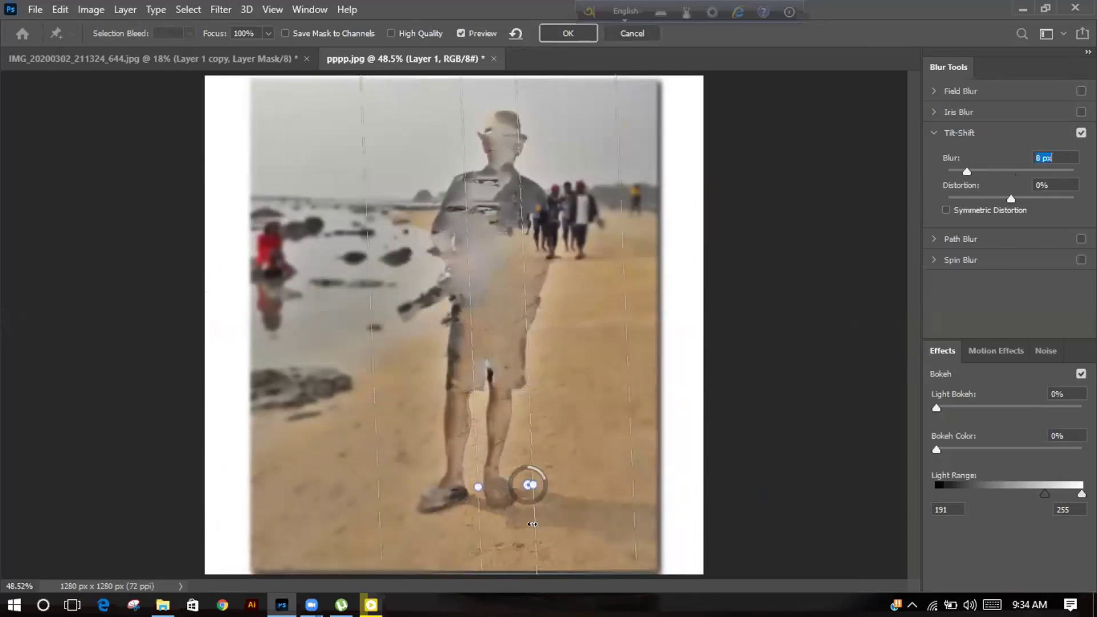
- Apply the Tilt-Shift blur at 19 px with the focus band turned back to nearly horizontal, and show Layer 1 copy
{"action": "mouse_move", "coordinate": [535, 510]}
{"action": "left_mouse_down"}
{"action": "mouse_move", "coordinate": [587, 477]}
{"action": "mouse_move", "coordinate": [531, 471]}
{"action": "mouse_move", "coordinate": [567, 488]}
{"action": "mouse_move", "coordinate": [528, 507]}
{"action": "left_mouse_up"}
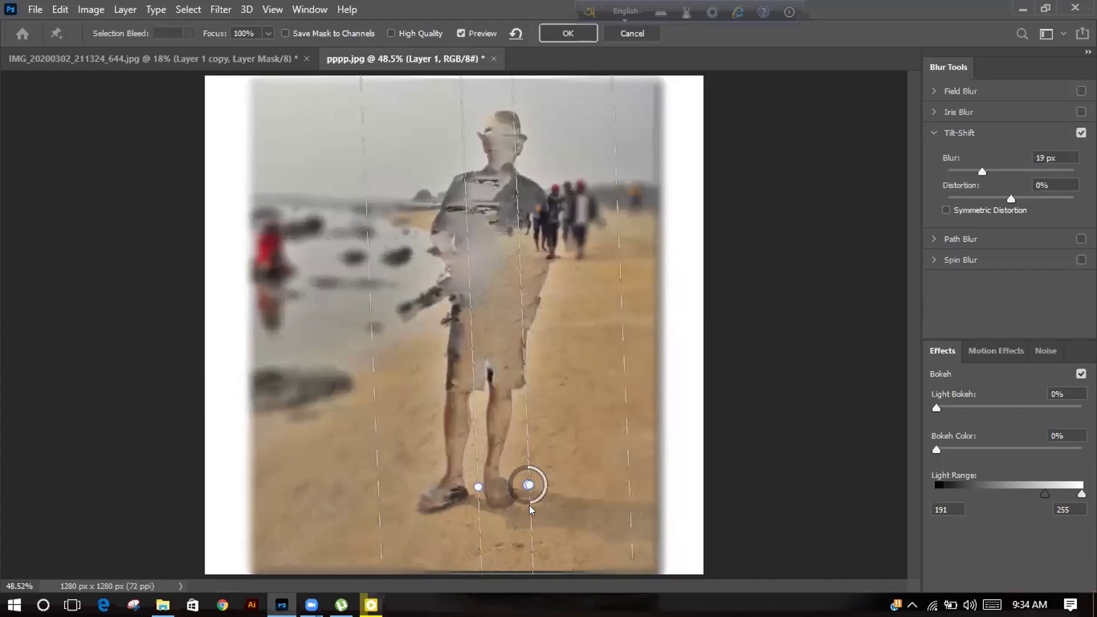
{"action": "left_click_drag", "start_coordinate": [499, 500], "coordinate": [523, 524]}
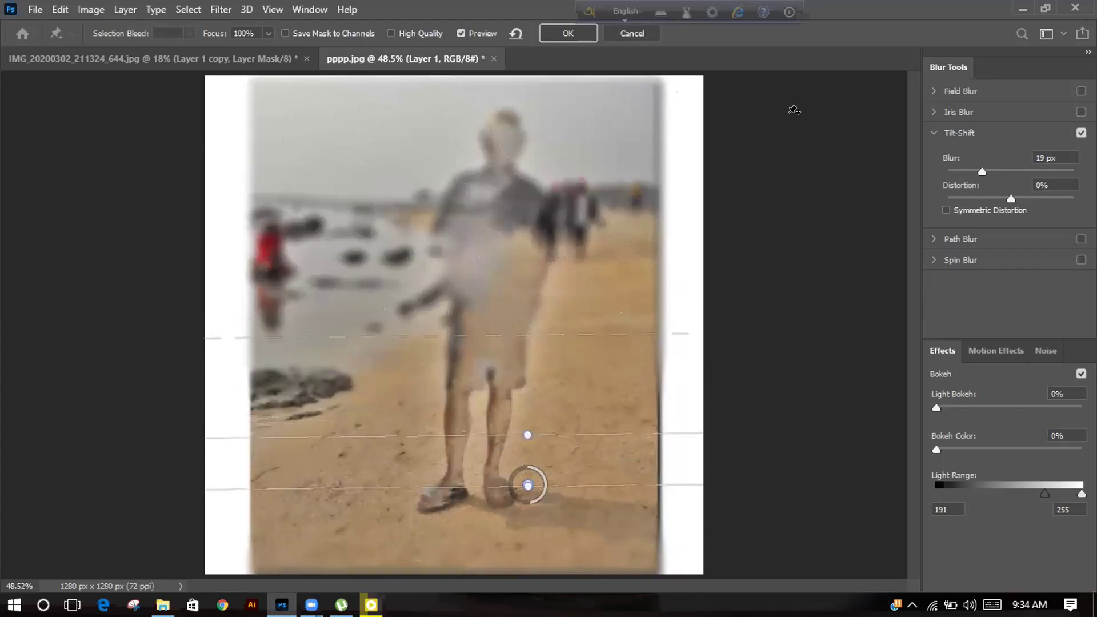
{"action": "left_click", "coordinate": [560, 34]}
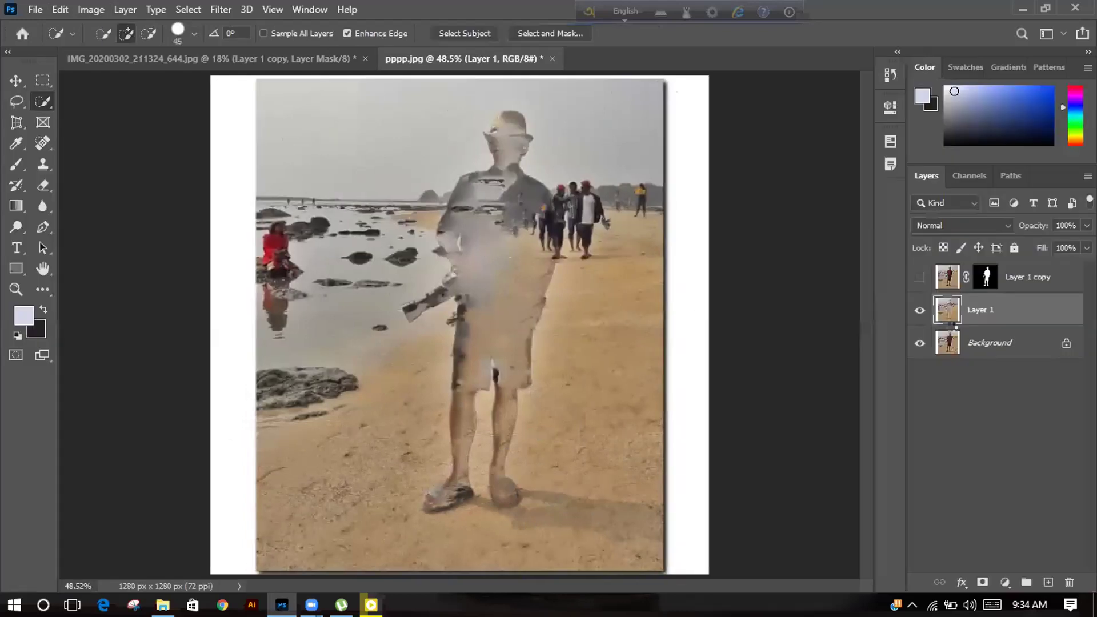
{"action": "left_click", "coordinate": [920, 279]}
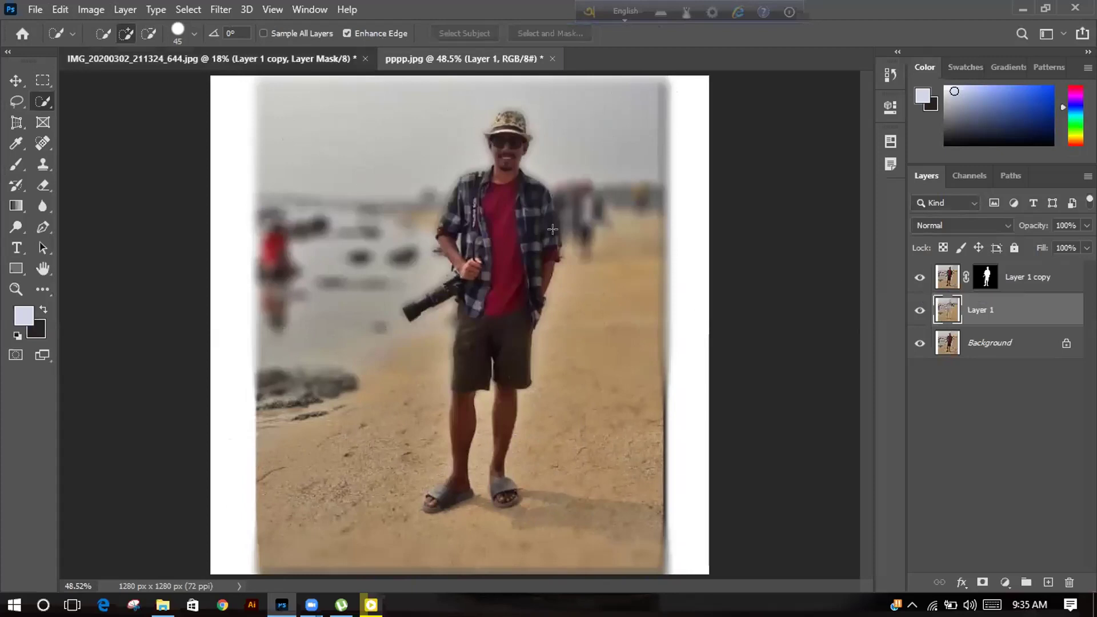
- In IMG_20200302_211324_644.jpg, load the Layer 1 copy mask as a selection and make Layer 1 active
{"action": "key", "text": "ctrl+Tab"}
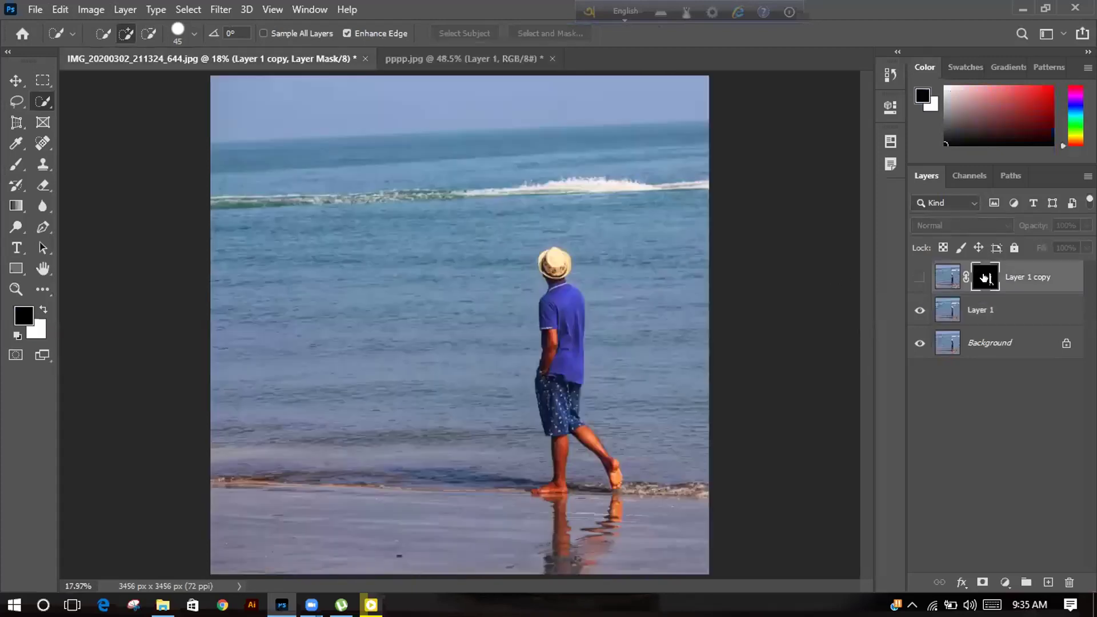
{"action": "left_click", "coordinate": [983, 279], "text": "ctrl"}
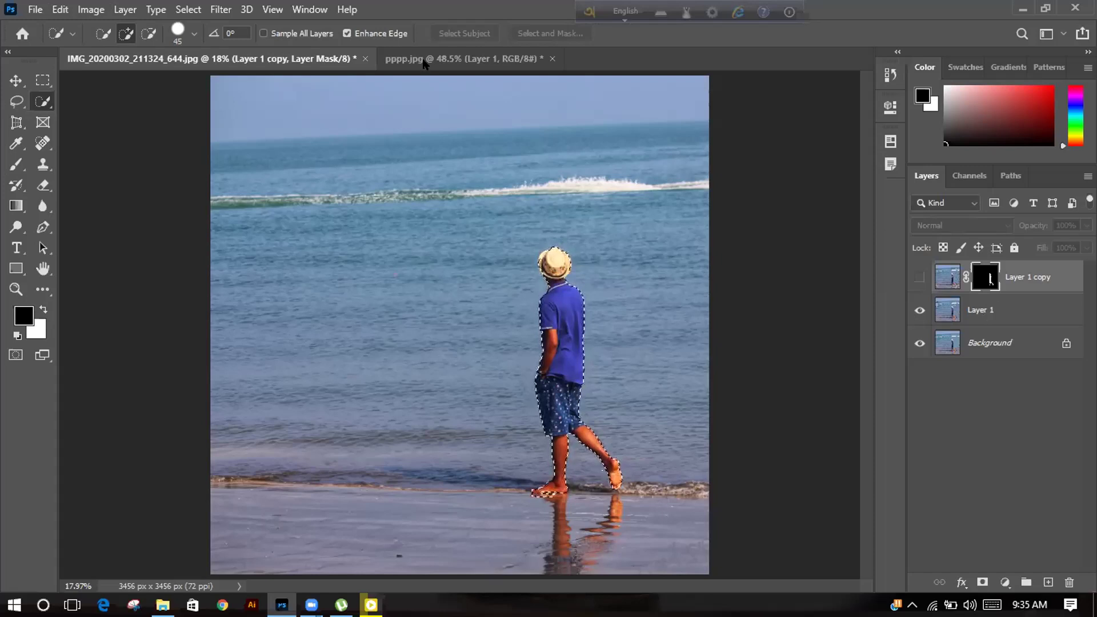
{"action": "key", "text": "alt+bracketleft"}
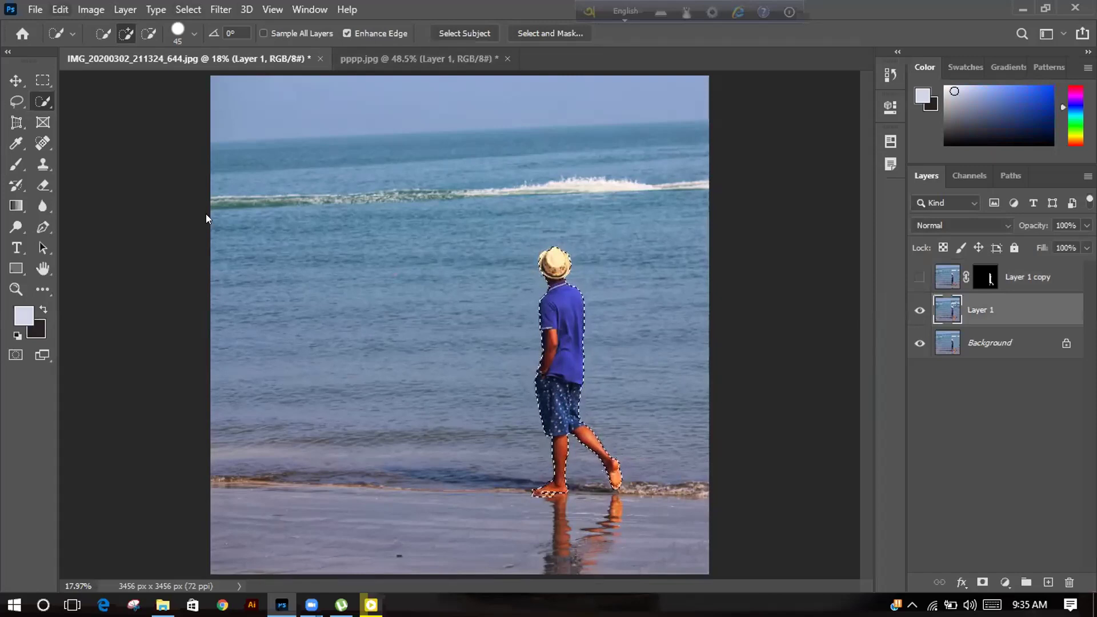
- Fill the selected walking man on Layer 1 using Content-Aware, and deselect
{"action": "key", "text": "alt+e"}
{"action": "left_click", "coordinate": [172, 258]}
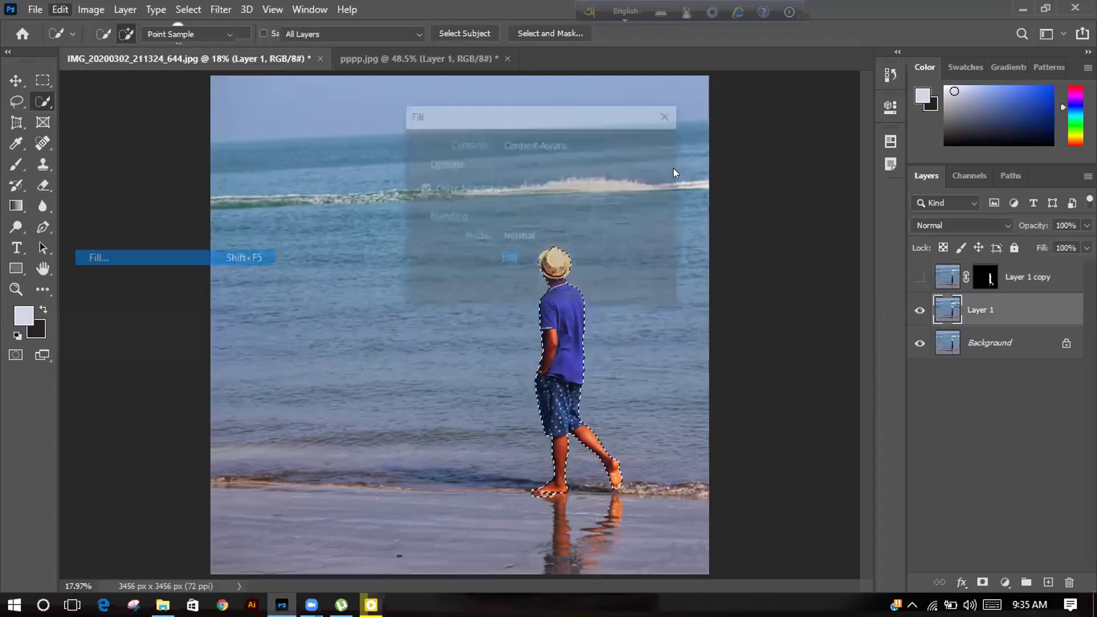
{"action": "key", "text": "Return"}
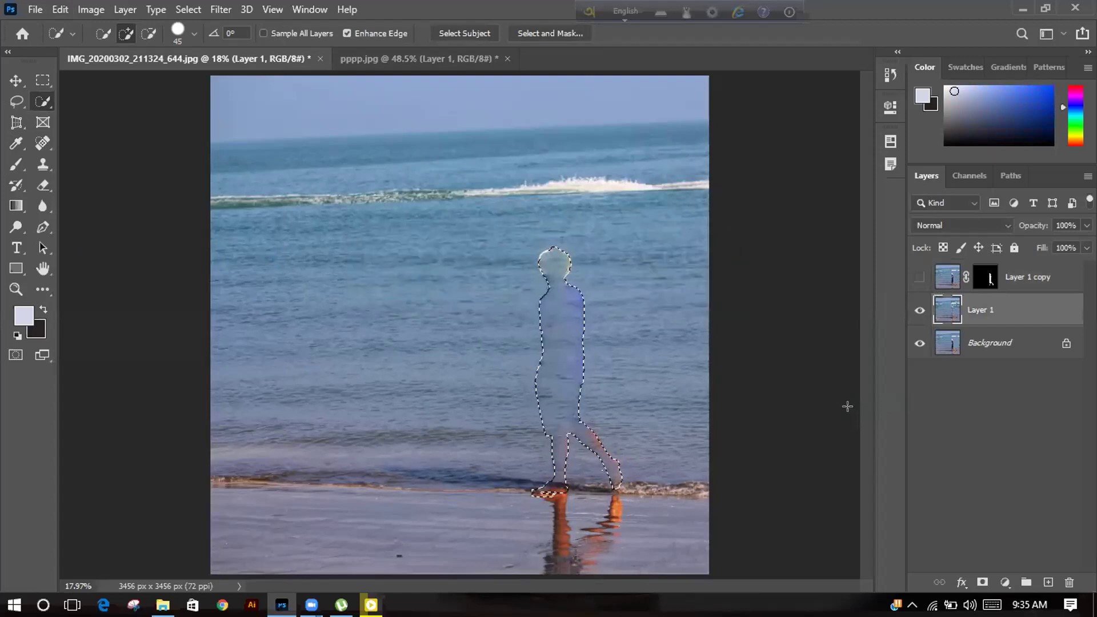
{"action": "key", "text": "ctrl+d"}
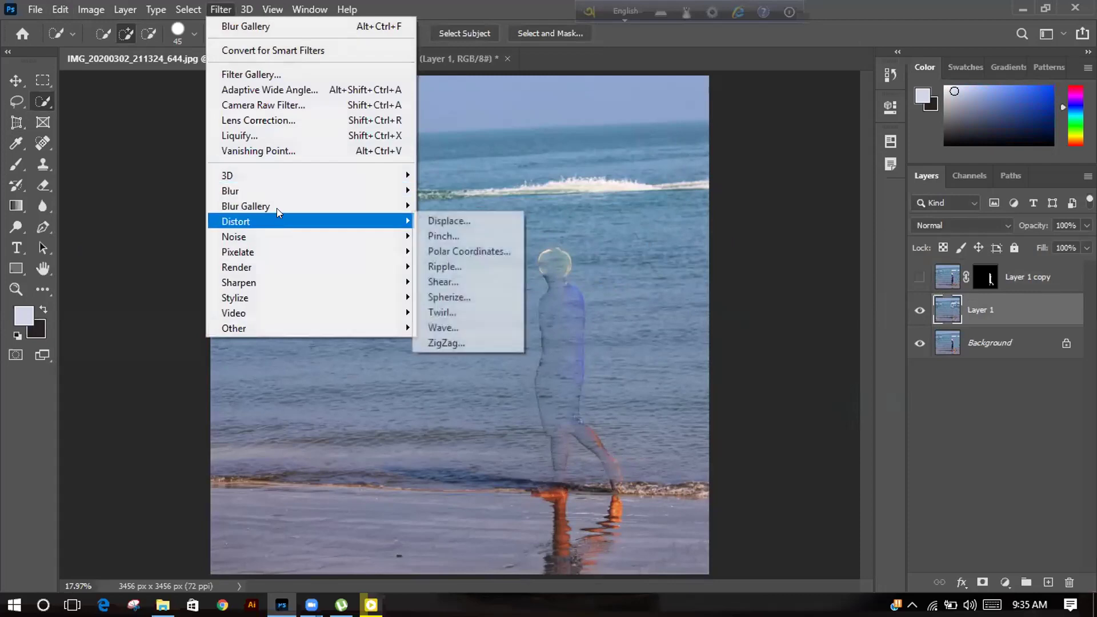
{"action": "mouse_move", "coordinate": [283, 208]}
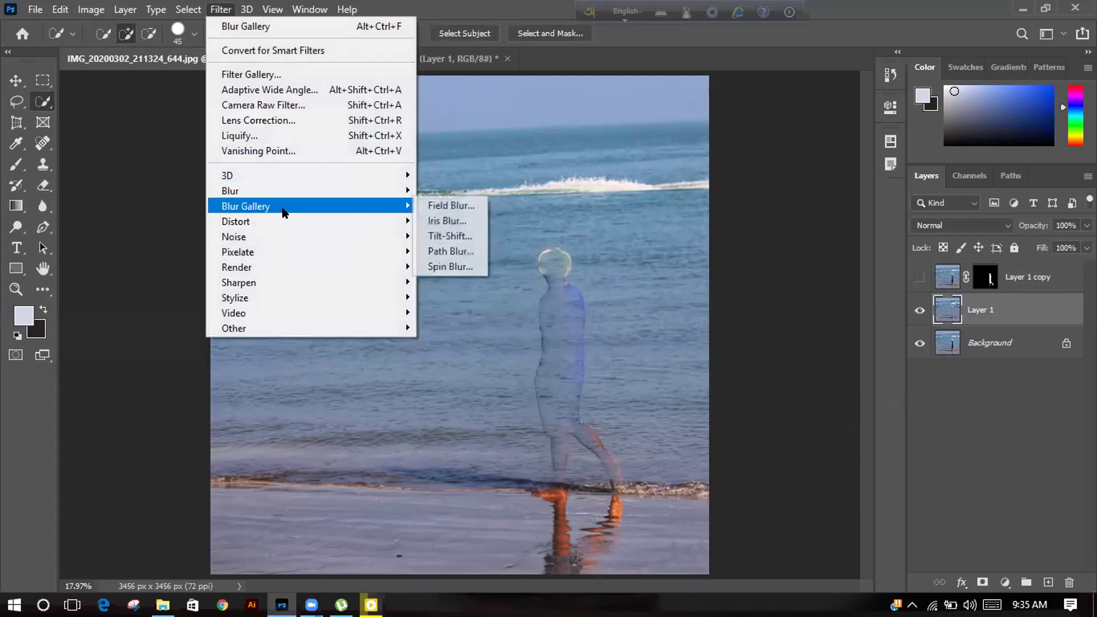
{"action": "left_click", "coordinate": [457, 236]}
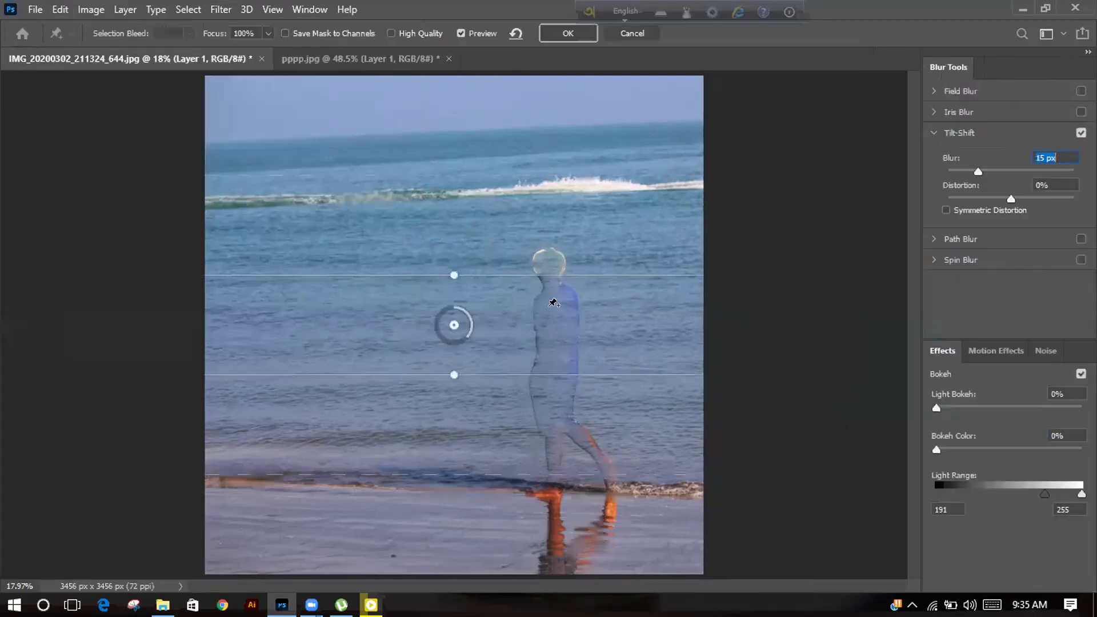
{"action": "left_click_drag", "start_coordinate": [453, 326], "coordinate": [464, 493]}
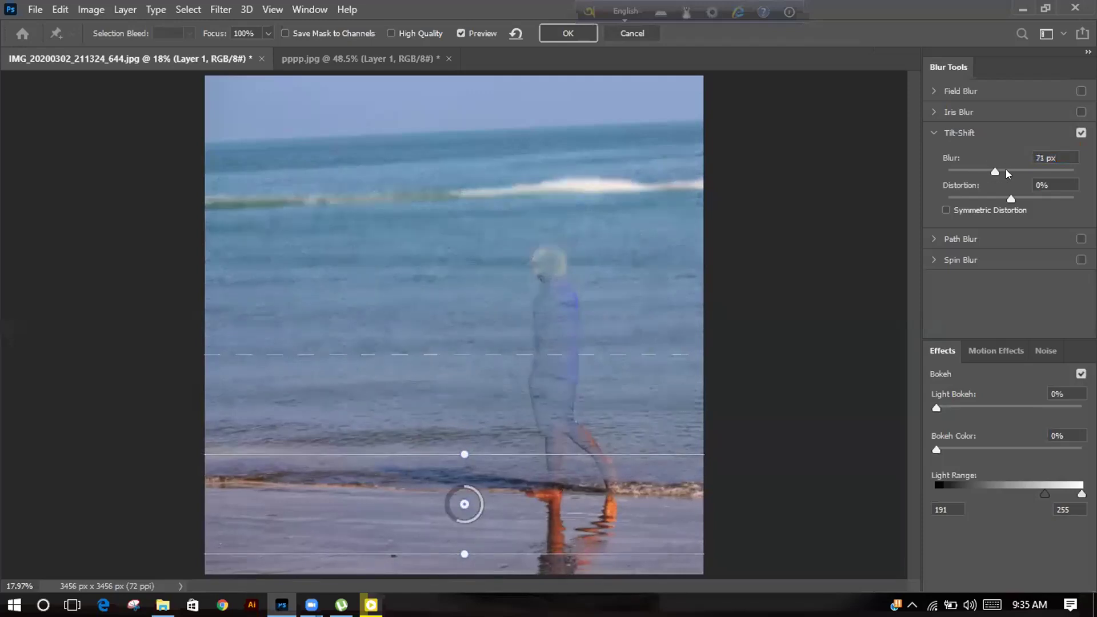
{"action": "left_click", "coordinate": [1006, 171]}
{"action": "left_click_drag", "start_coordinate": [458, 517], "coordinate": [458, 543]}
{"action": "left_click", "coordinate": [630, 33]}
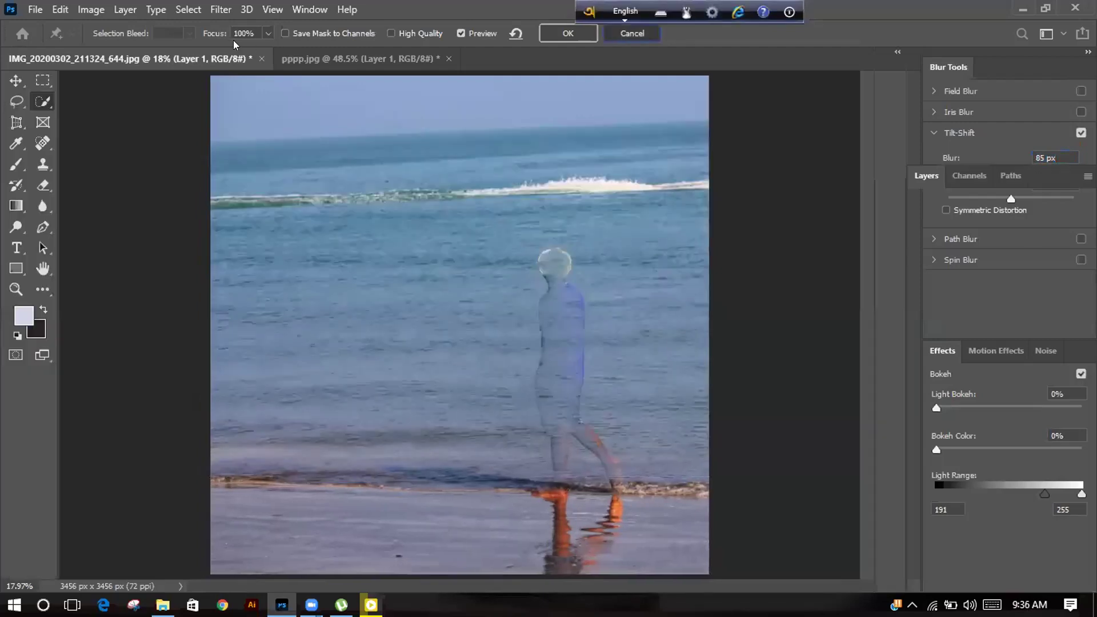
- Apply a Gaussian Blur with a 5.0 pixel radius to Layer 1 of the beach photo
{"action": "left_click", "coordinate": [221, 9]}
{"action": "mouse_move", "coordinate": [308, 191]}
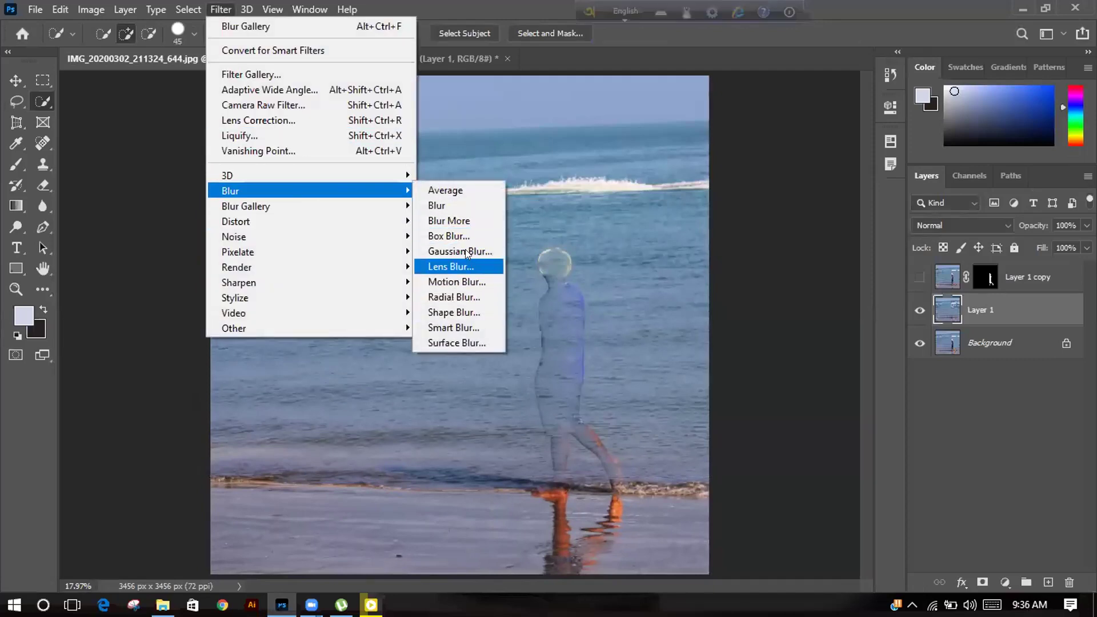
{"action": "left_click", "coordinate": [460, 252]}
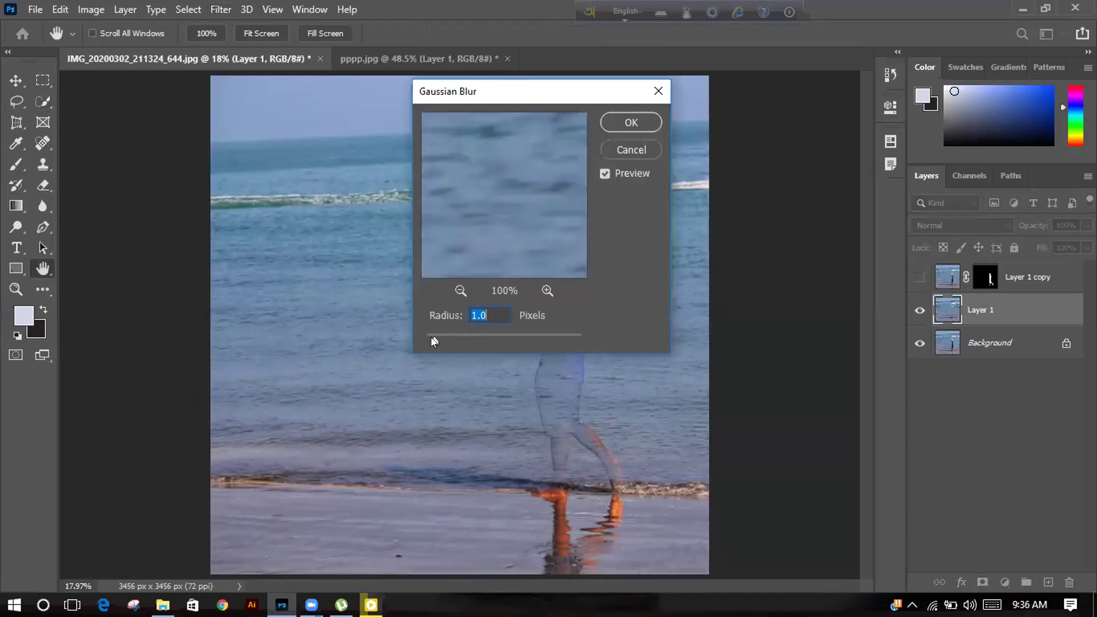
{"action": "left_click_drag", "start_coordinate": [431, 337], "coordinate": [443, 342]}
{"action": "left_click_drag", "start_coordinate": [443, 341], "coordinate": [468, 341]}
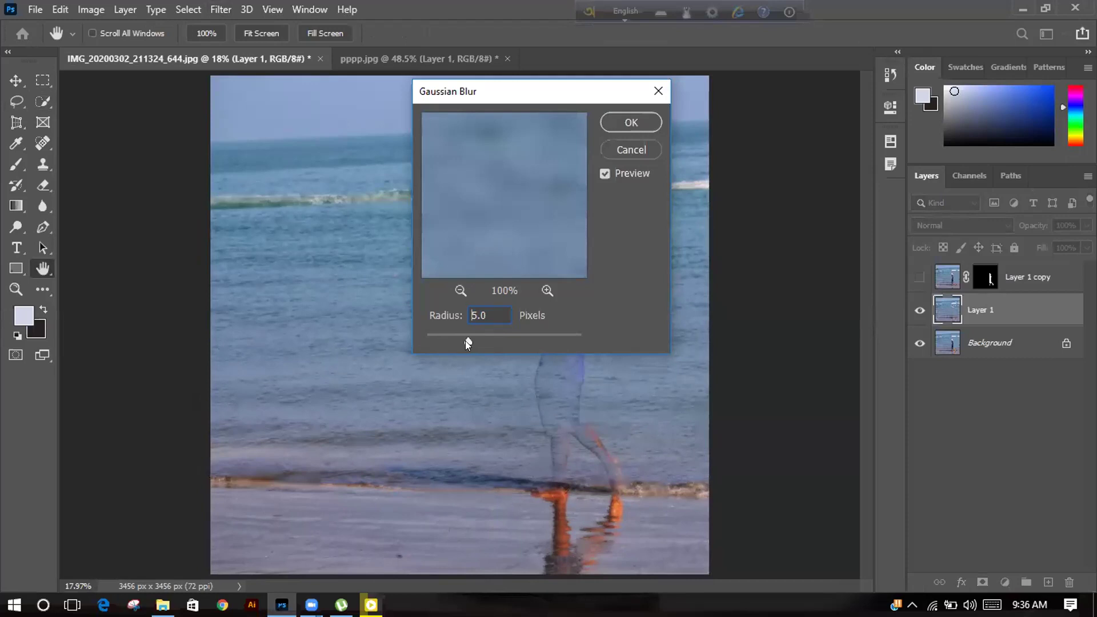
{"action": "left_click", "coordinate": [624, 125]}
{"action": "key", "text": "w"}
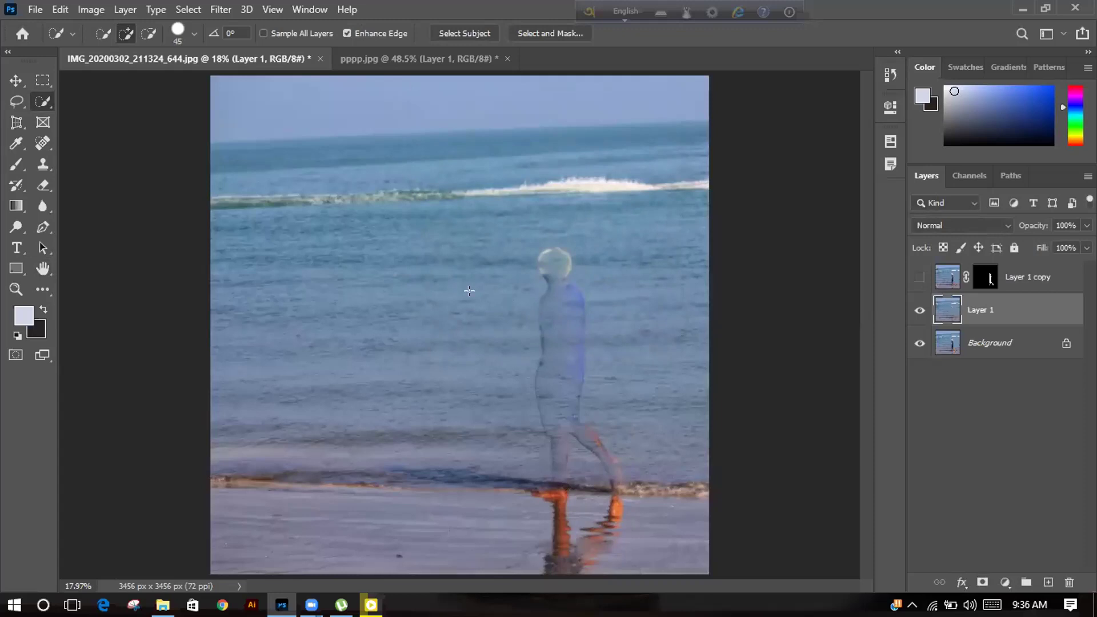
- Toggle the visibility of Layer 1 copy and Layer 1 to compare the sharp man with the blurred background
{"action": "left_click", "coordinate": [919, 278]}
{"action": "left_click", "coordinate": [920, 278]}
{"action": "left_click", "coordinate": [920, 279]}
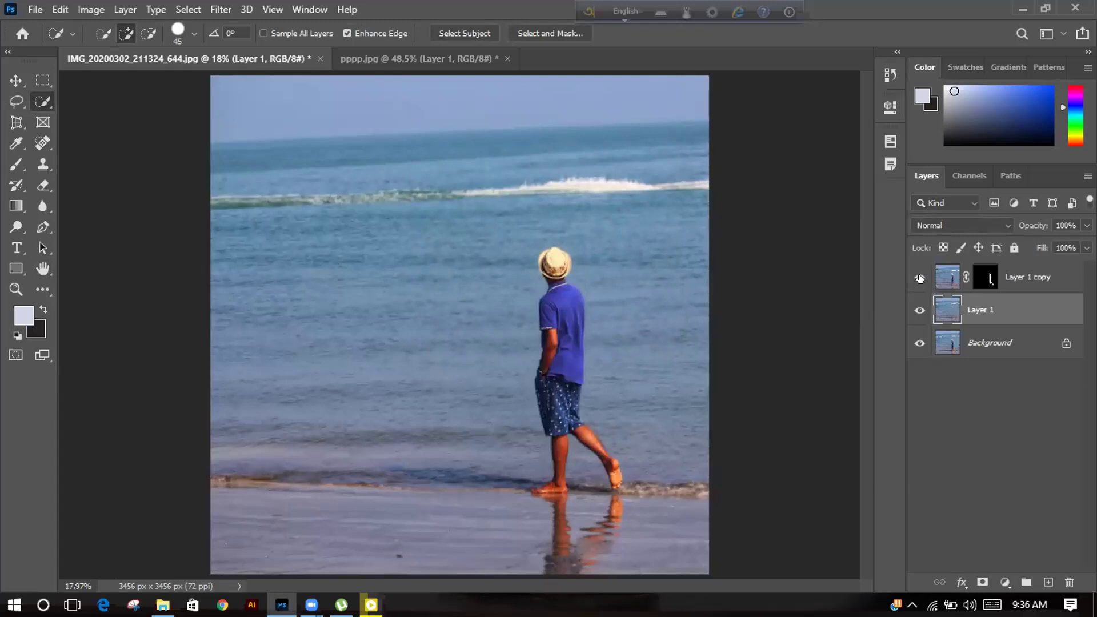
{"action": "left_click", "coordinate": [912, 307]}
{"action": "left_click", "coordinate": [912, 309]}
- Hide Layer 1 copy and run a fill on Layer 1
{"action": "left_click", "coordinate": [911, 278]}
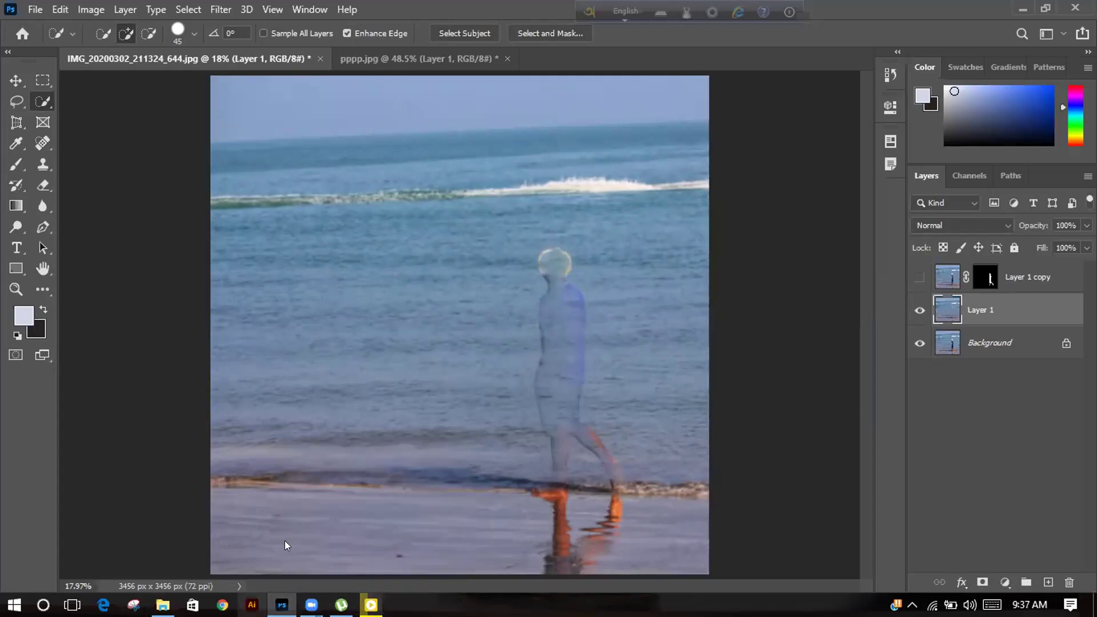
{"action": "mouse_move", "coordinate": [247, 547]}
{"action": "key", "text": "alt+BackSpace"}
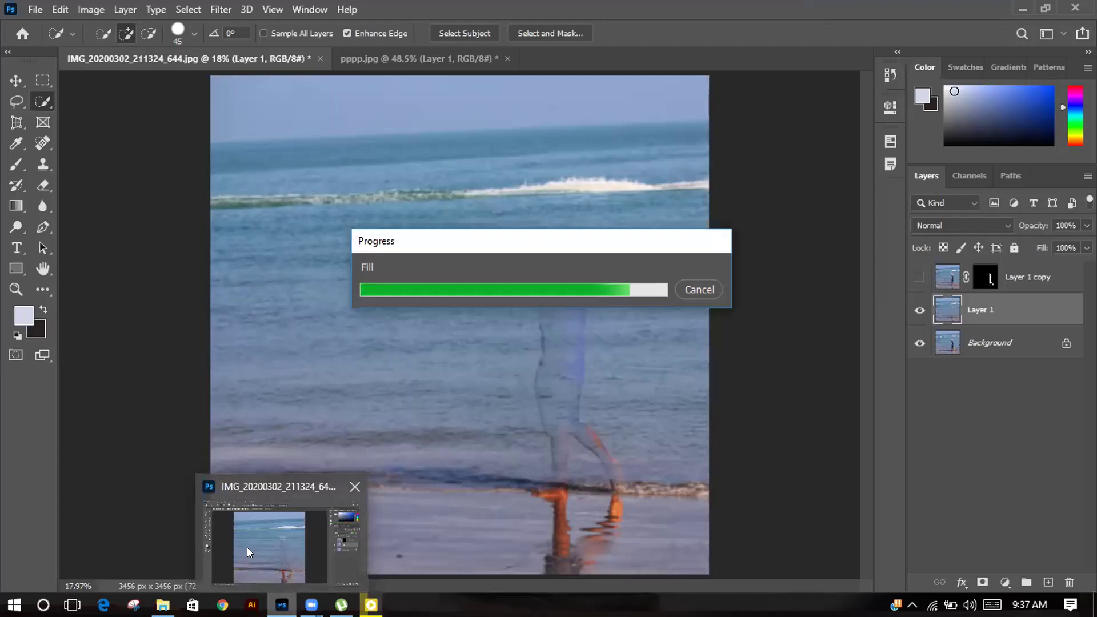
{"action": "mouse_move", "coordinate": [341, 604]}
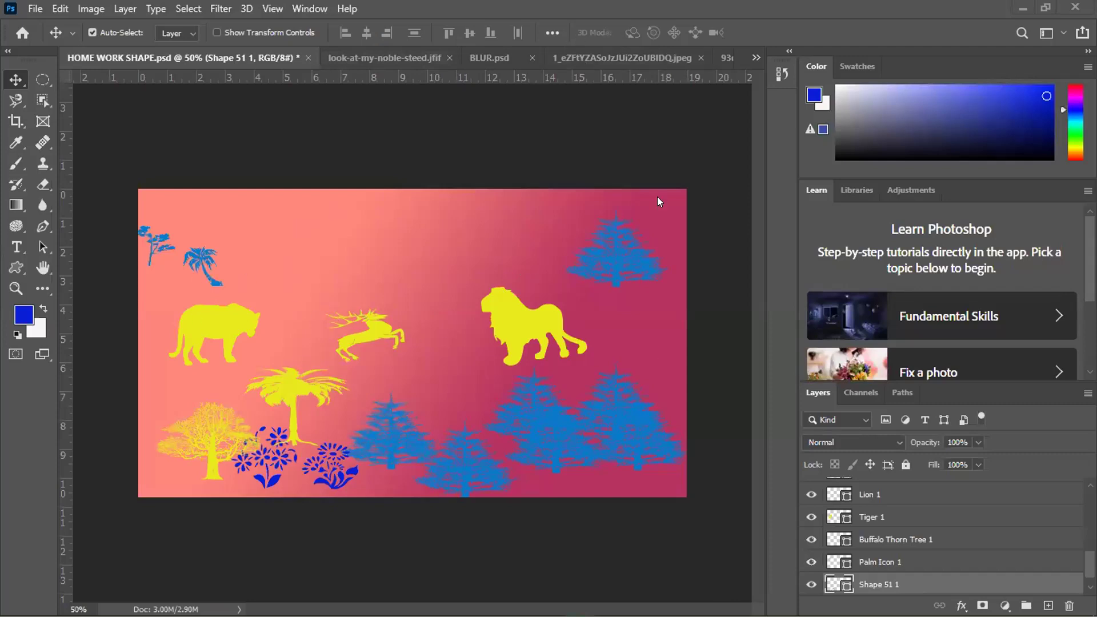
- Toggle Group 1 in look-at-my-noble-steed.jfif, and show Group 1 in BLUR.psd to examine both background blurs
{"action": "left_click", "coordinate": [380, 53]}
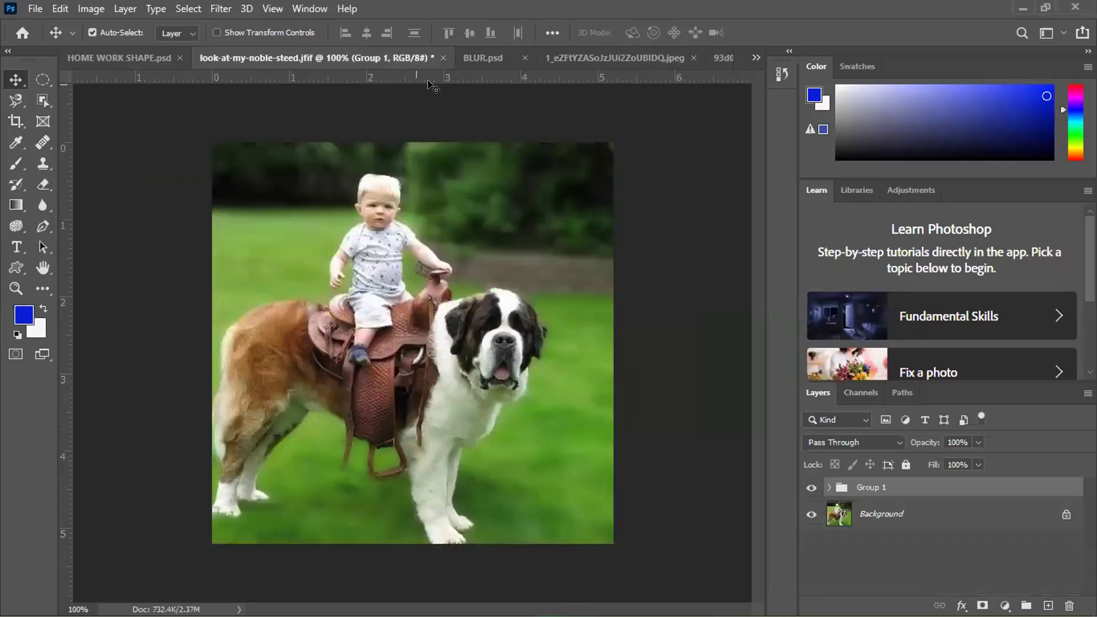
{"action": "left_click", "coordinate": [811, 487]}
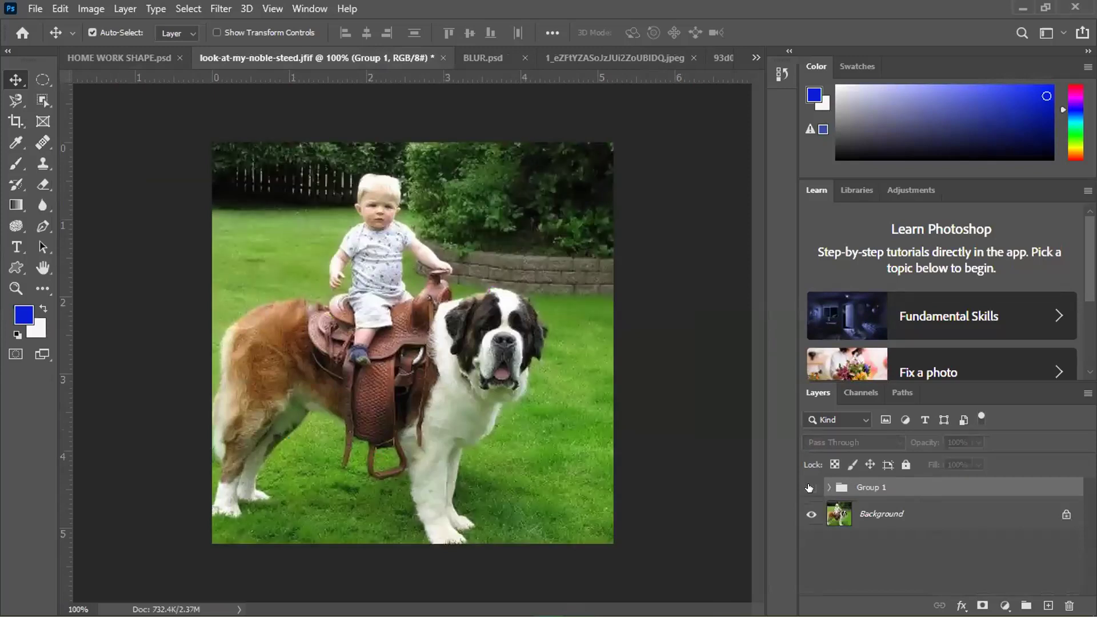
{"action": "left_click", "coordinate": [811, 487]}
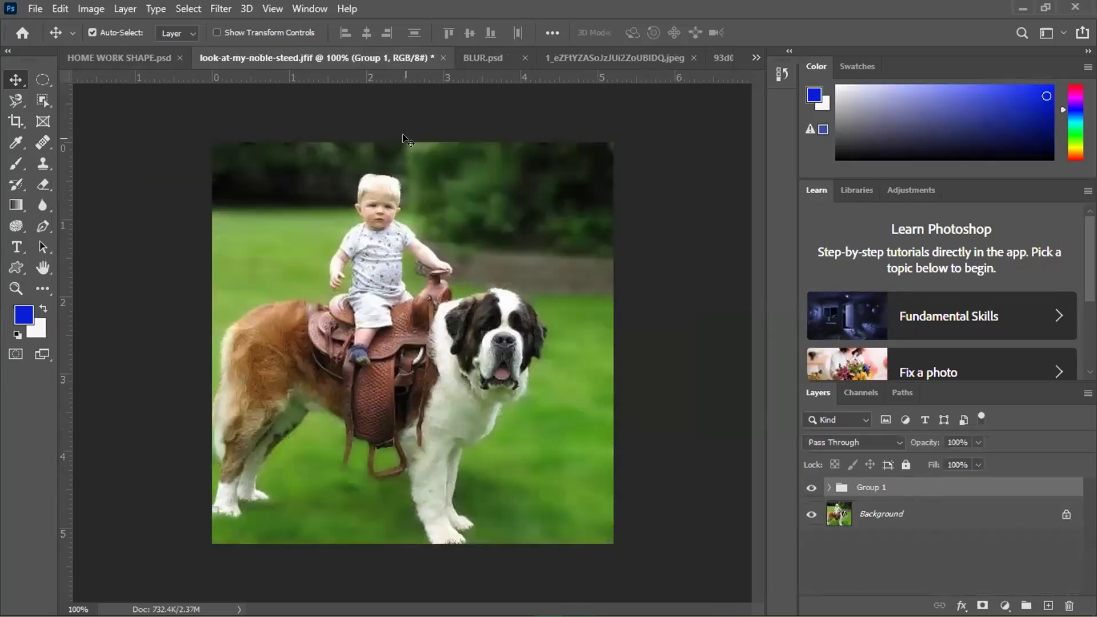
{"action": "left_click", "coordinate": [479, 57]}
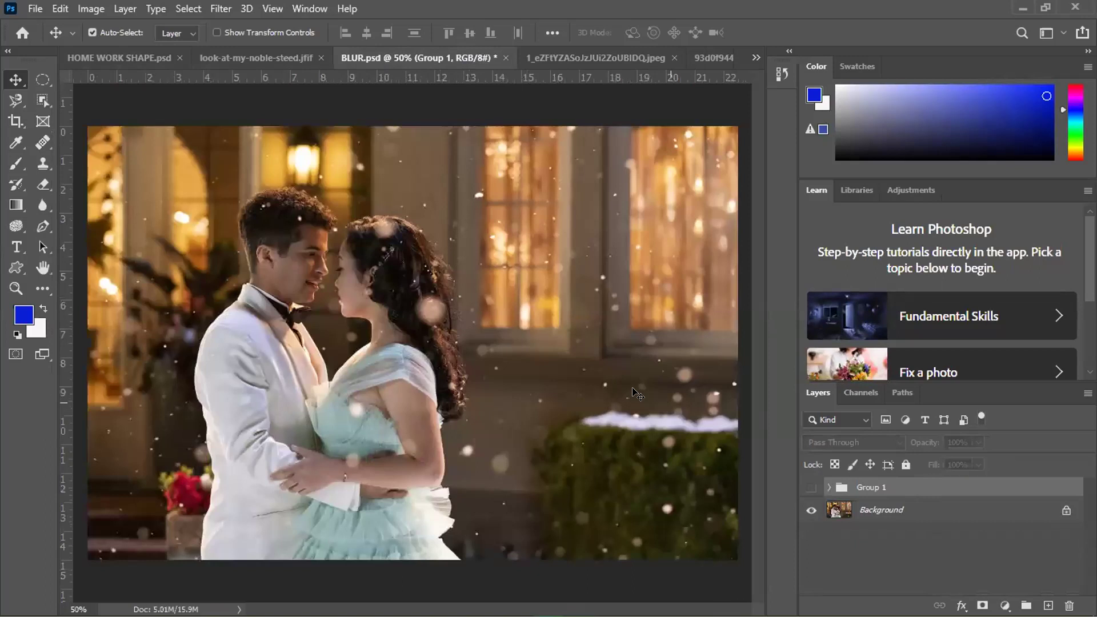
{"action": "left_click", "coordinate": [808, 486]}
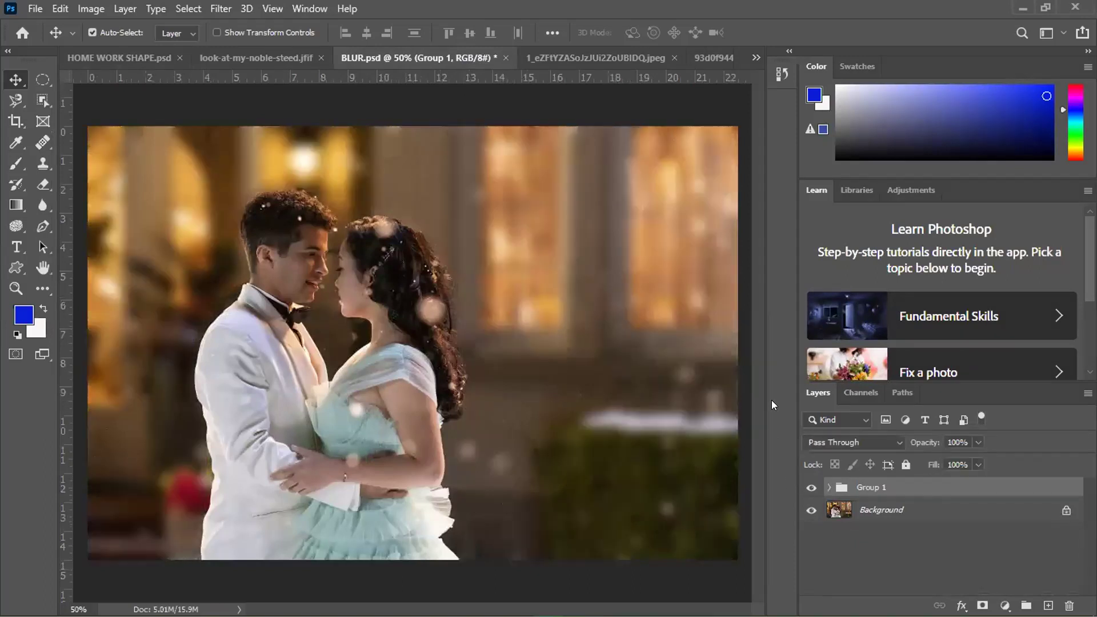
- Toggle Group 1 in the photo of the couple under the umbrella to compare the original with the edit
{"action": "left_click", "coordinate": [606, 57]}
{"action": "left_click", "coordinate": [810, 487]}
{"action": "left_click", "coordinate": [811, 487]}
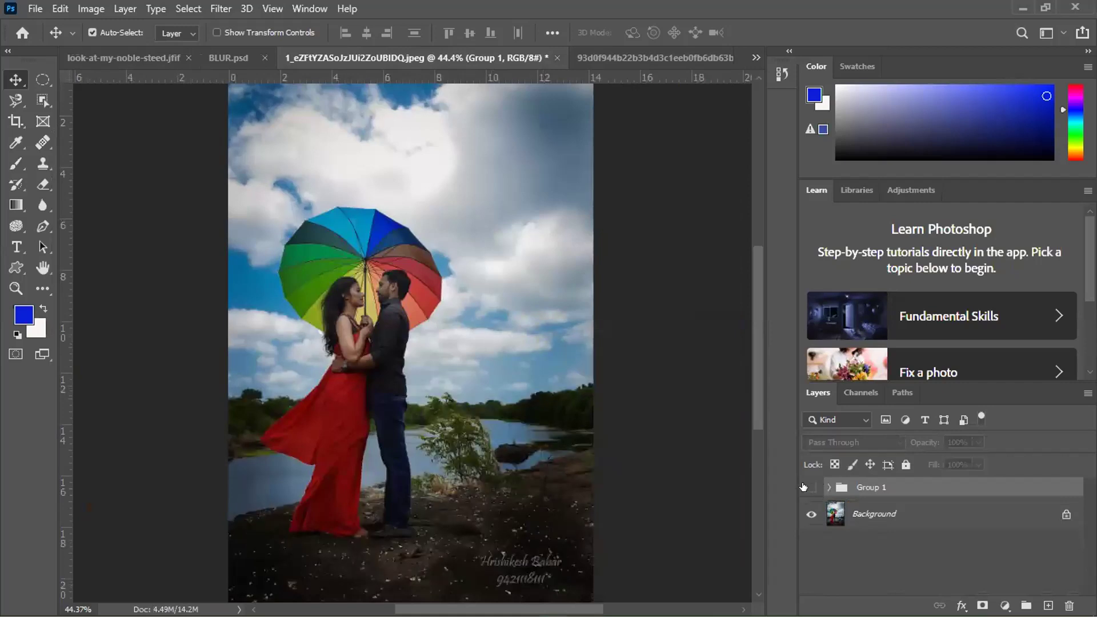
{"action": "left_click", "coordinate": [810, 487]}
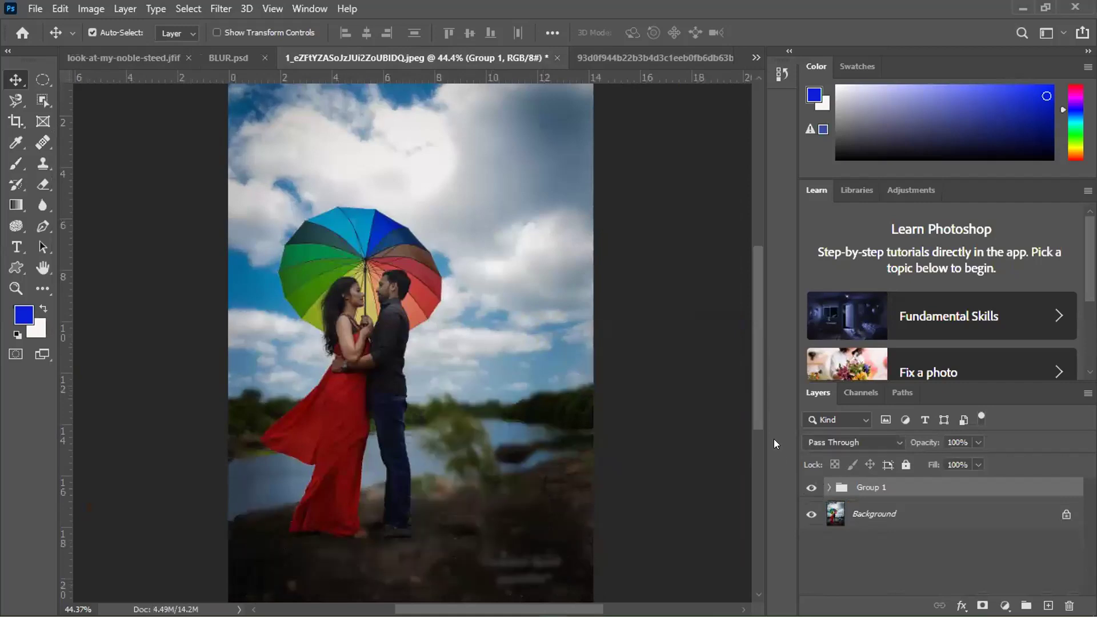
- Toggle Group 1 in the photo of the girl walking a dog to compare its background with the original
{"action": "left_click", "coordinate": [647, 57]}
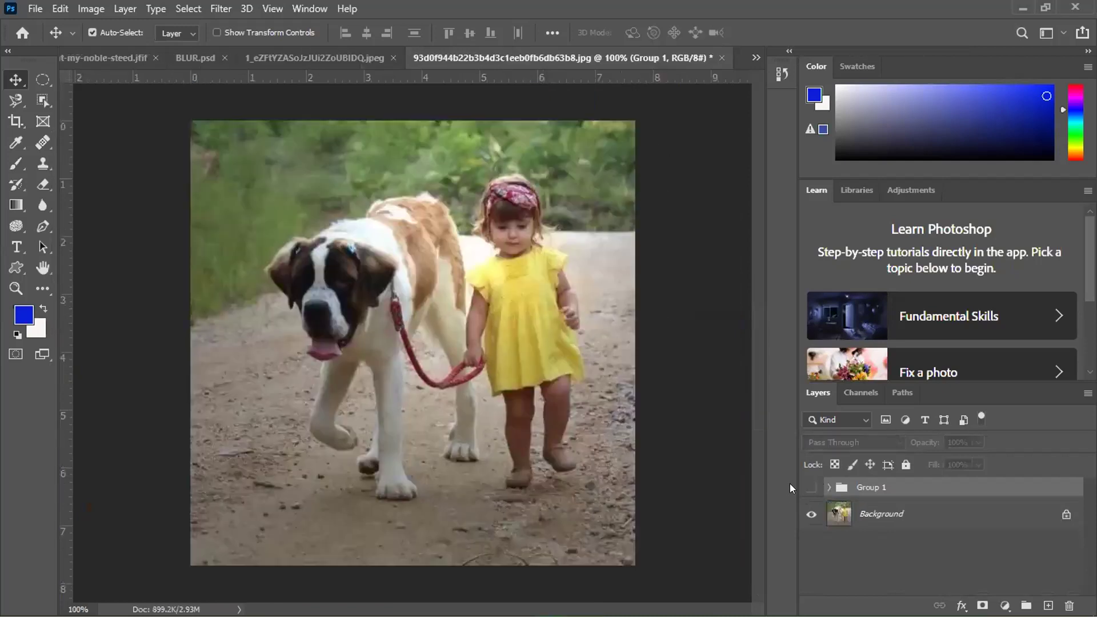
{"action": "left_click", "coordinate": [811, 487]}
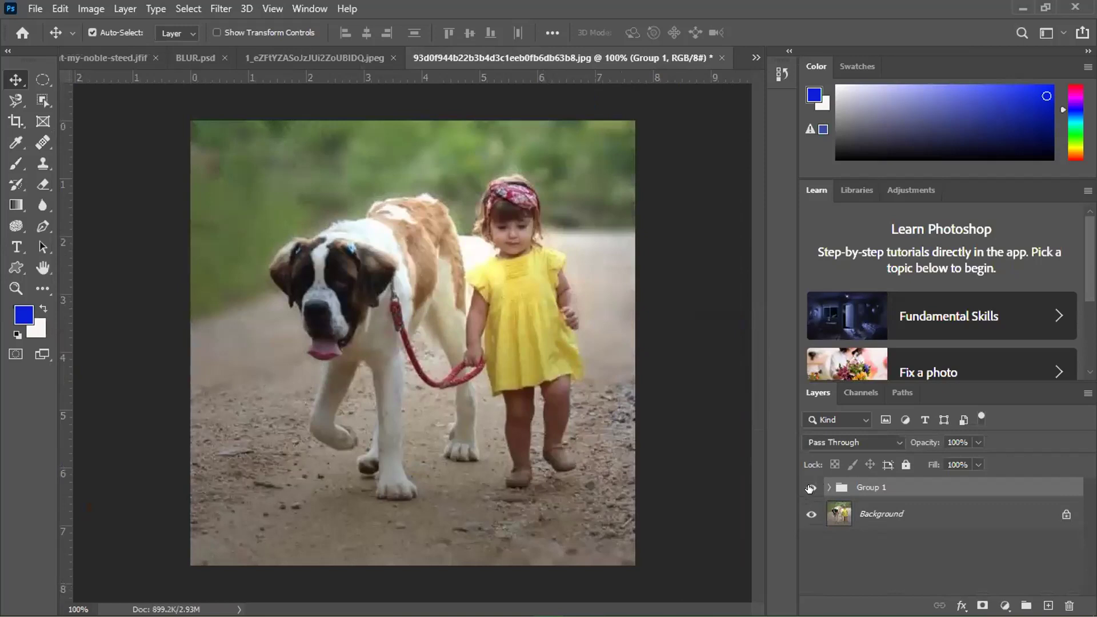
{"action": "left_click", "coordinate": [810, 487]}
{"action": "left_click", "coordinate": [809, 488]}
- Open the st-bernard-dog-1.jpg document and toggle Group 1 to compare the edited and original backgrounds
{"action": "left_click", "coordinate": [756, 58]}
{"action": "left_click", "coordinate": [768, 151]}
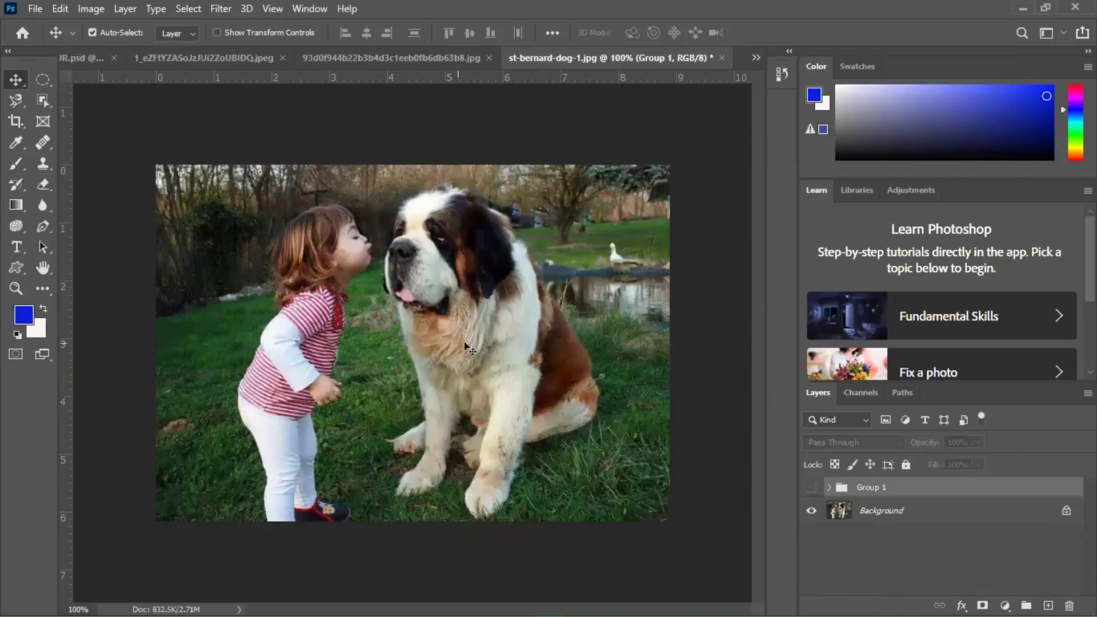
{"action": "left_click", "coordinate": [810, 488]}
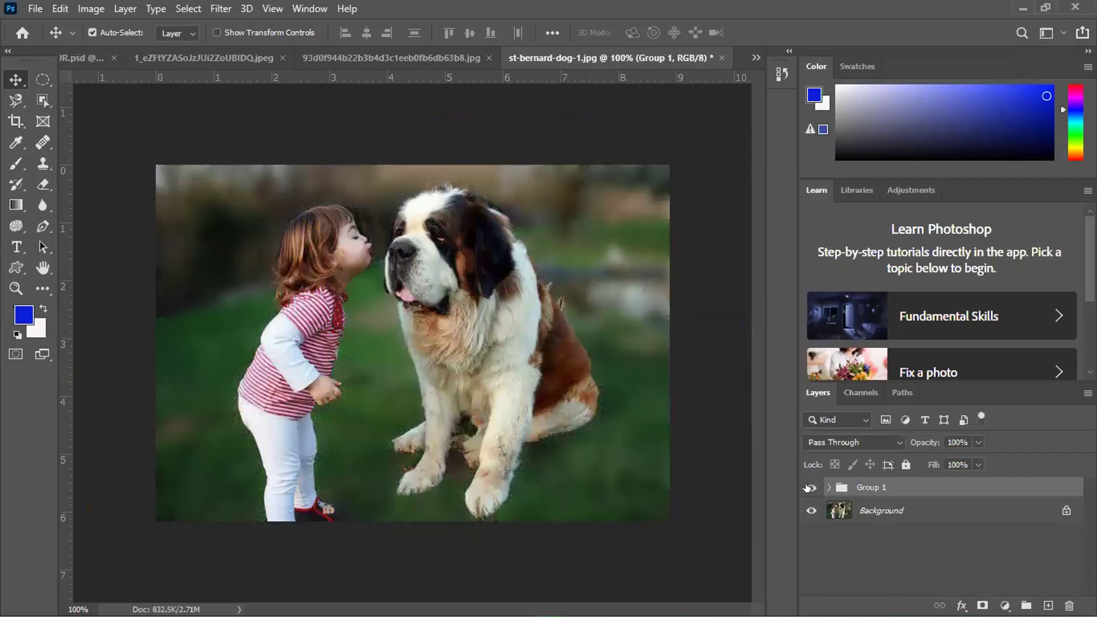
{"action": "left_click", "coordinate": [810, 487]}
{"action": "left_click", "coordinate": [808, 487]}
- Go back through the open blur documents to BLUR.psd for another look at the edits
{"action": "left_click", "coordinate": [452, 57]}
{"action": "left_click", "coordinate": [236, 57]}
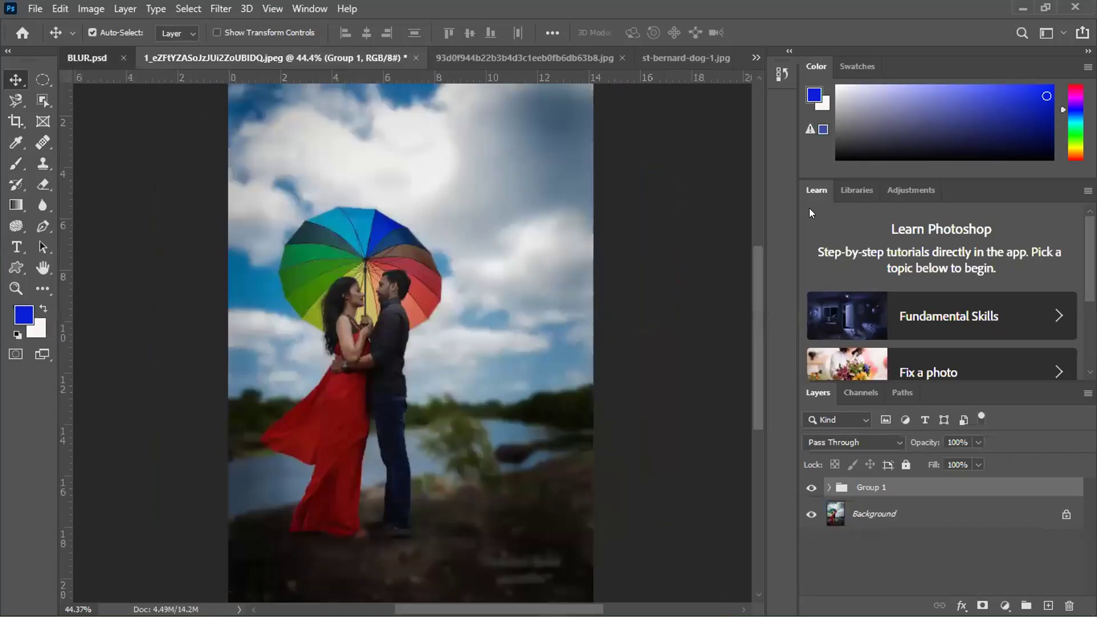
{"action": "left_click", "coordinate": [80, 57]}
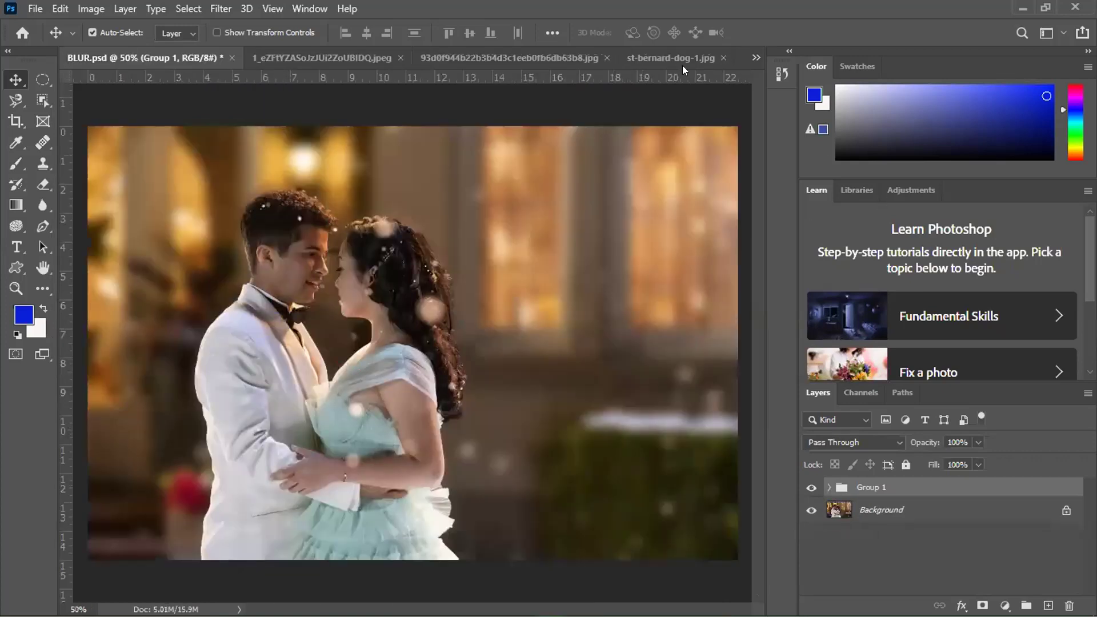
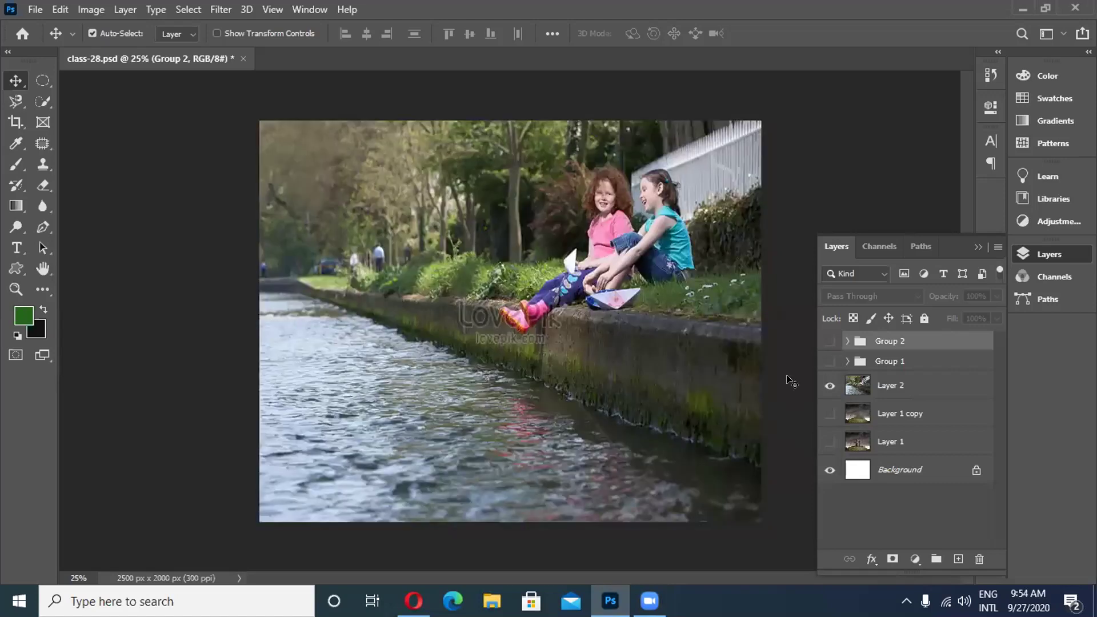
- In class-28.psd, toggle Group 1 to check the blur edit, and hide Layer 2 to view the shapes in Group 2
{"action": "left_click", "coordinate": [829, 361]}
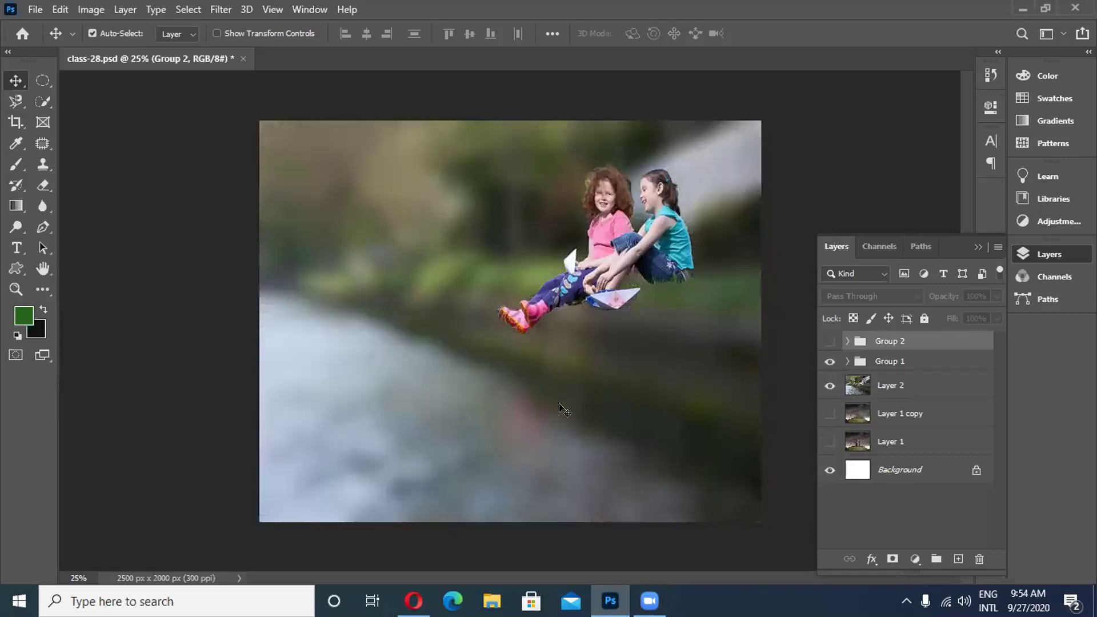
{"action": "left_click", "coordinate": [829, 362]}
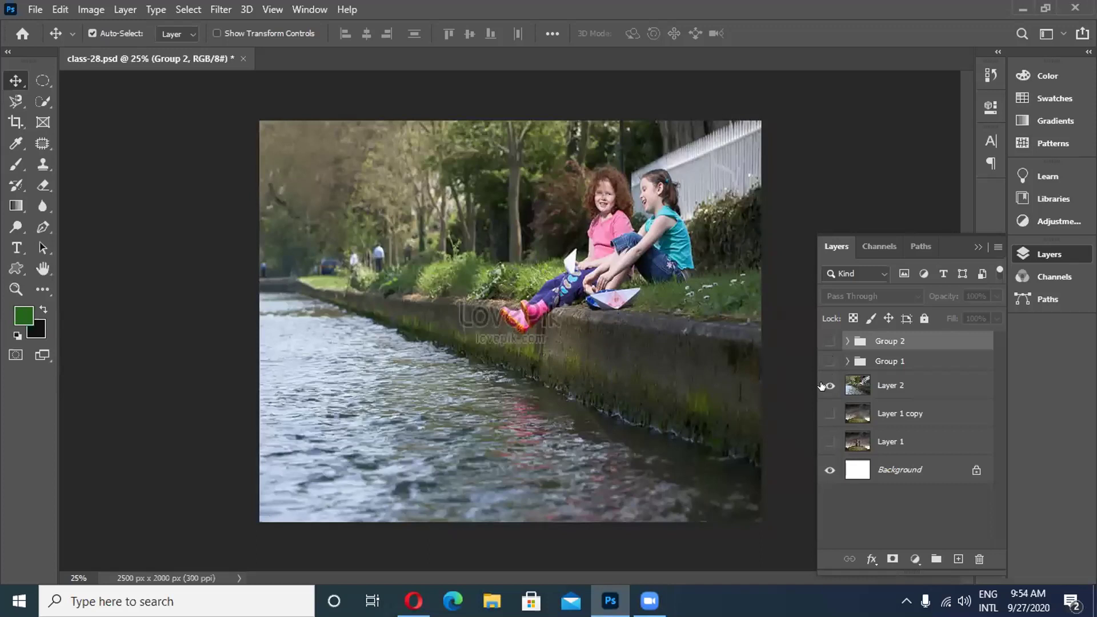
{"action": "left_click", "coordinate": [829, 386]}
{"action": "left_click", "coordinate": [829, 341]}
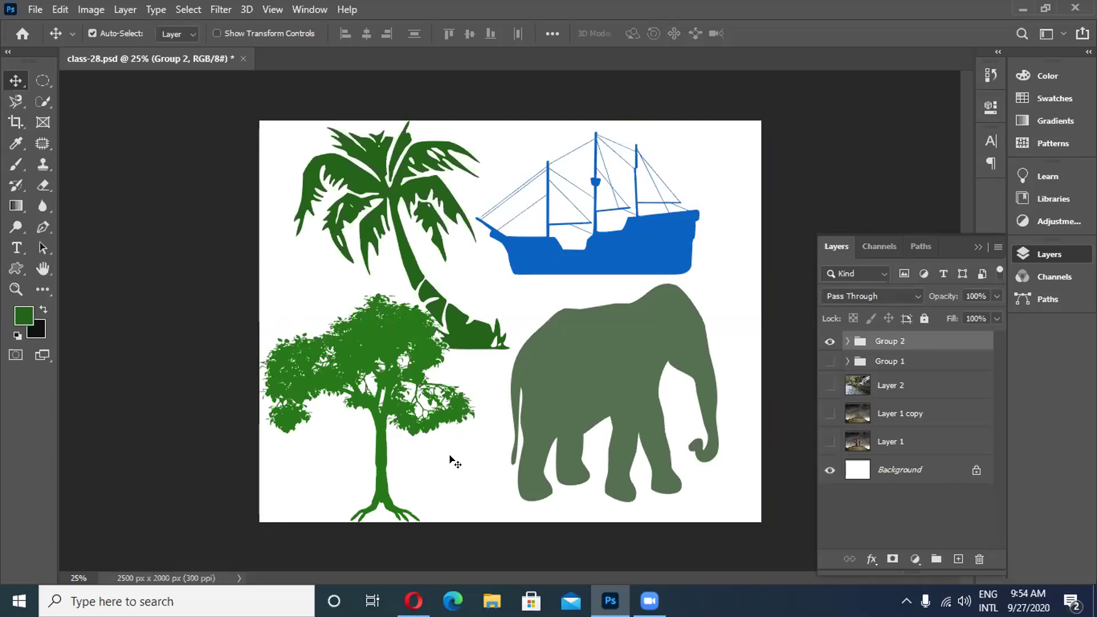
{"action": "left_click", "coordinate": [830, 341]}
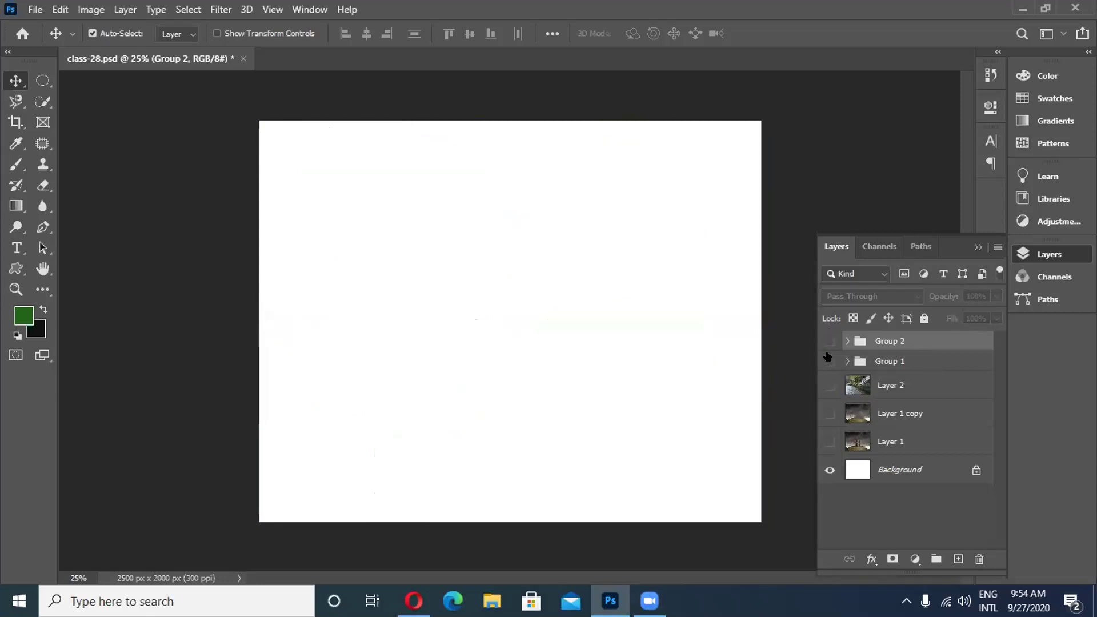
{"action": "left_click", "coordinate": [828, 360]}
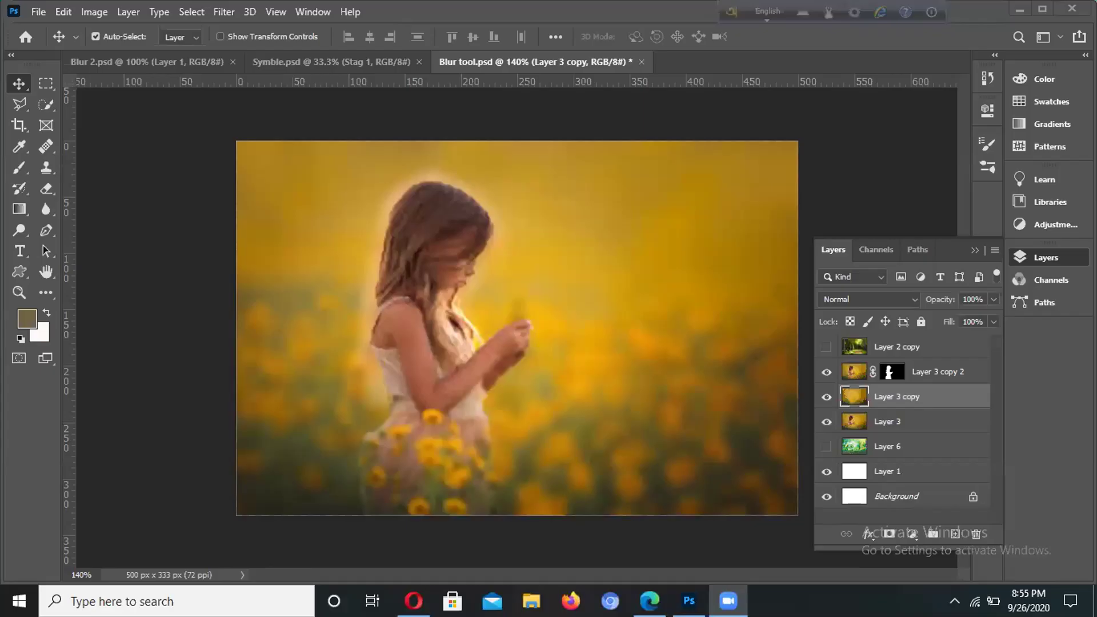
- View the silhouette composition in Symble.psd, and switch to Blur 2.psd
{"action": "left_click", "coordinate": [315, 61]}
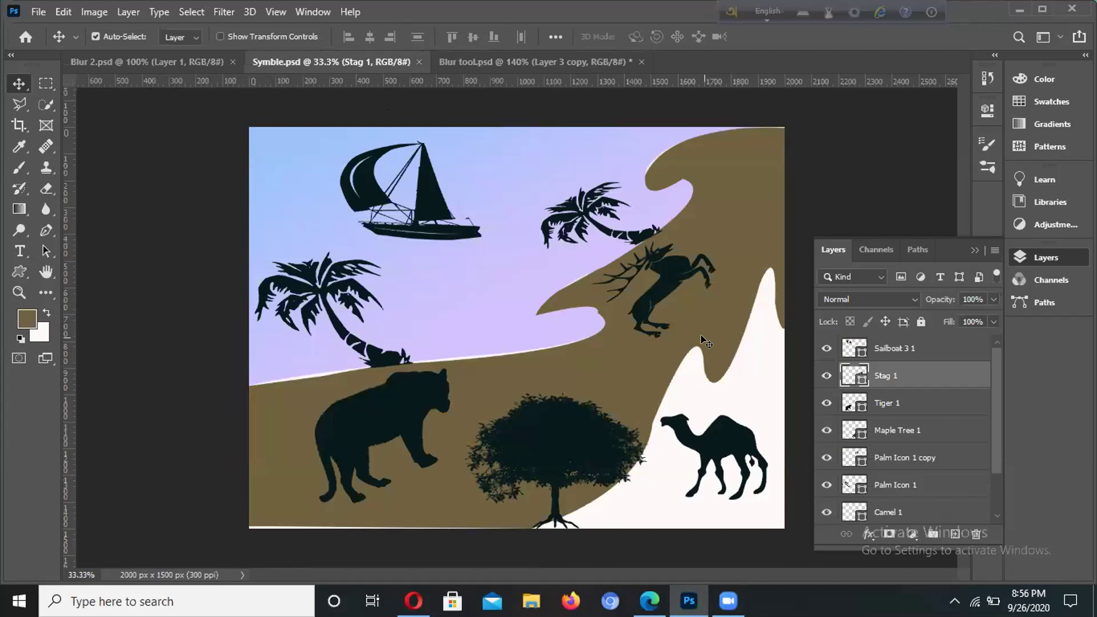
{"action": "key", "text": "XF86AudioRaiseVolume"}
{"action": "key", "text": "XF86AudioRaiseVolume"}
{"action": "key", "text": "XF86AudioRaiseVolume"}
{"action": "left_click", "coordinate": [132, 56]}
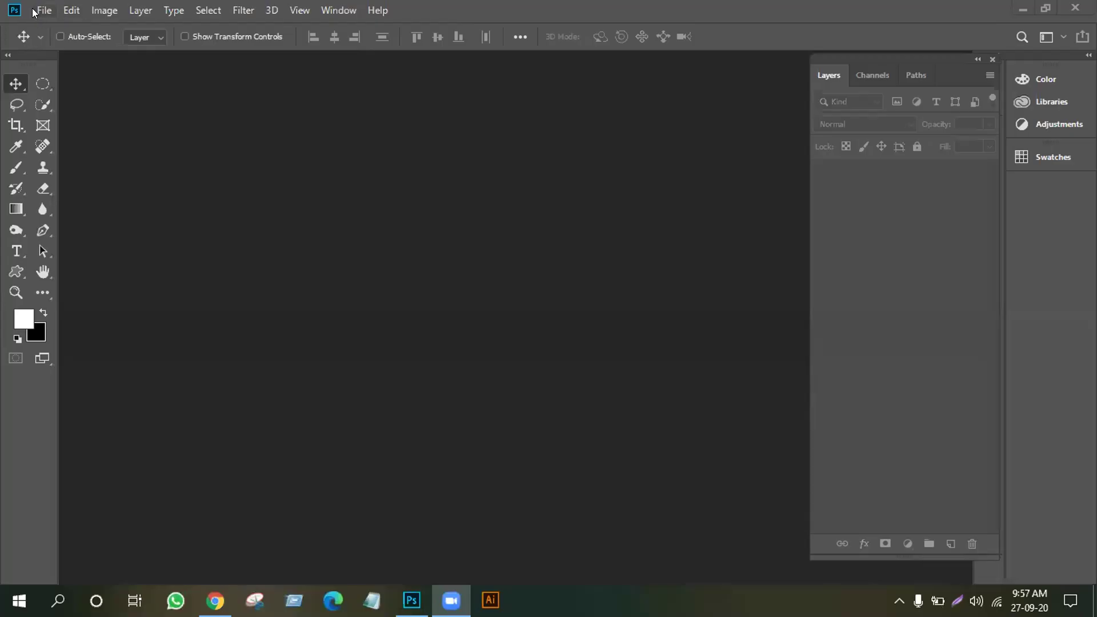
- Create a 500 x 500 px CMYK document at 96 ppi with a white background, and duplicate the active layer twice
{"action": "left_click", "coordinate": [43, 10]}
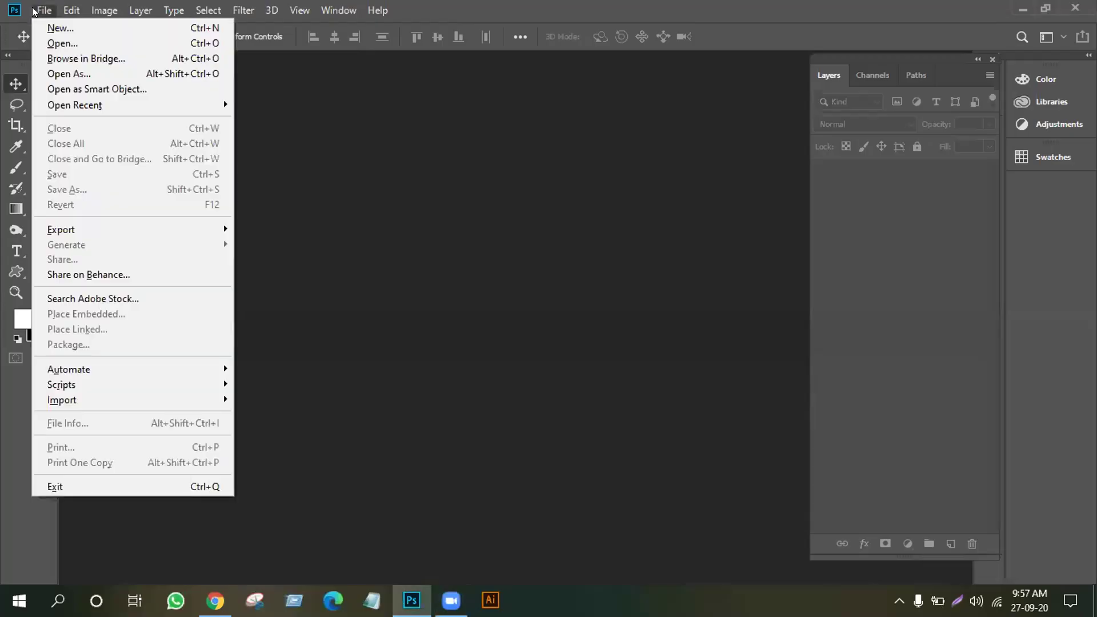
{"action": "left_click", "coordinate": [58, 28]}
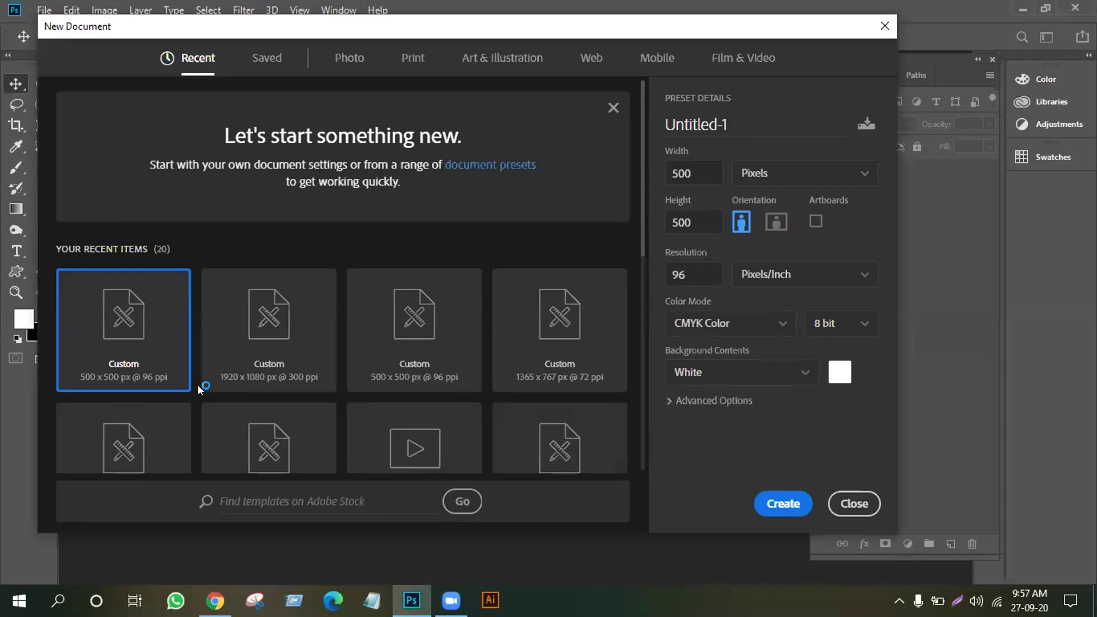
{"action": "left_click", "coordinate": [771, 502]}
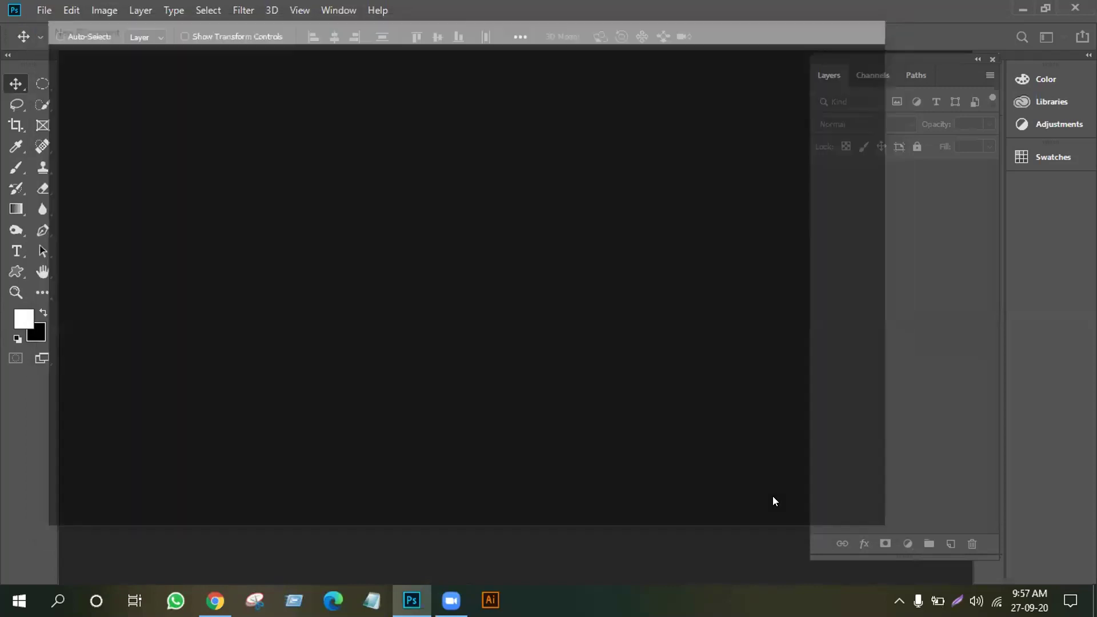
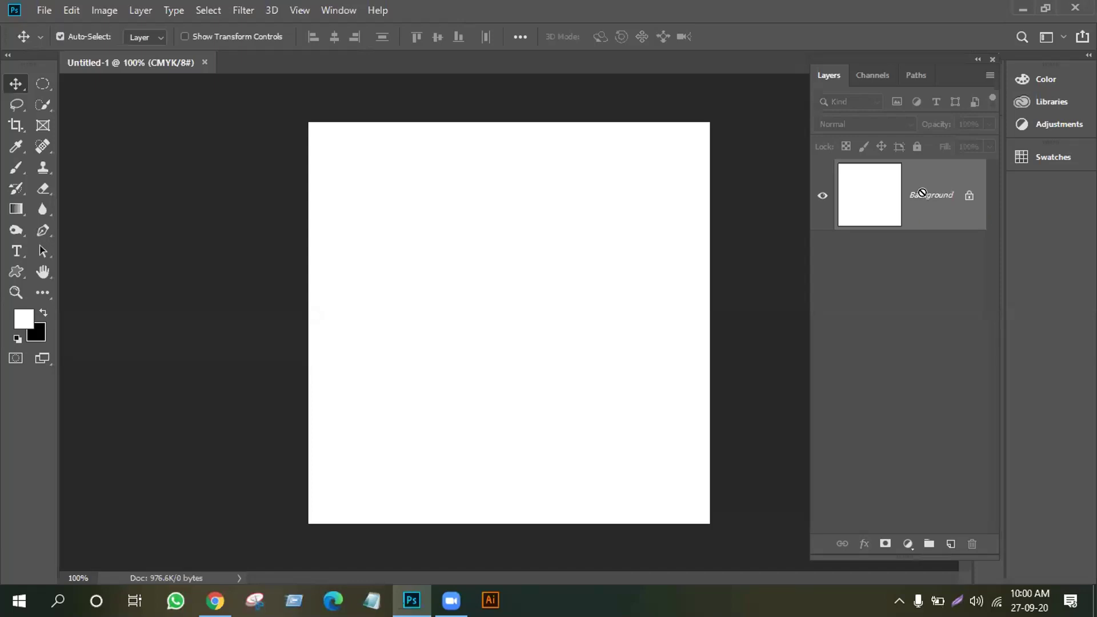
{"action": "key", "text": "ctrl+j"}
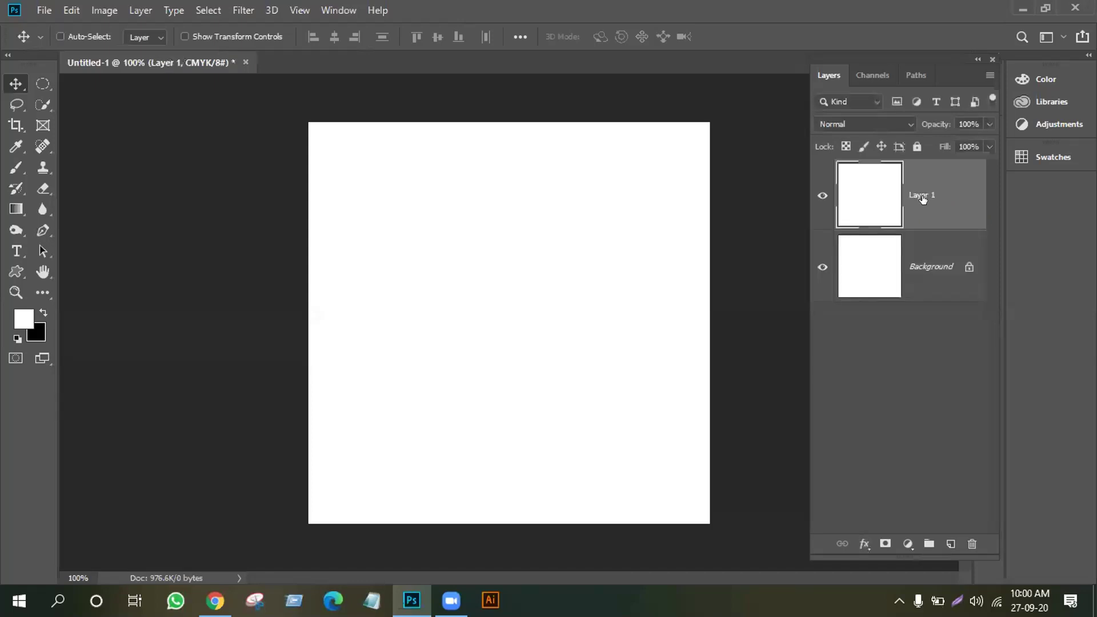
{"action": "key", "text": "ctrl+j"}
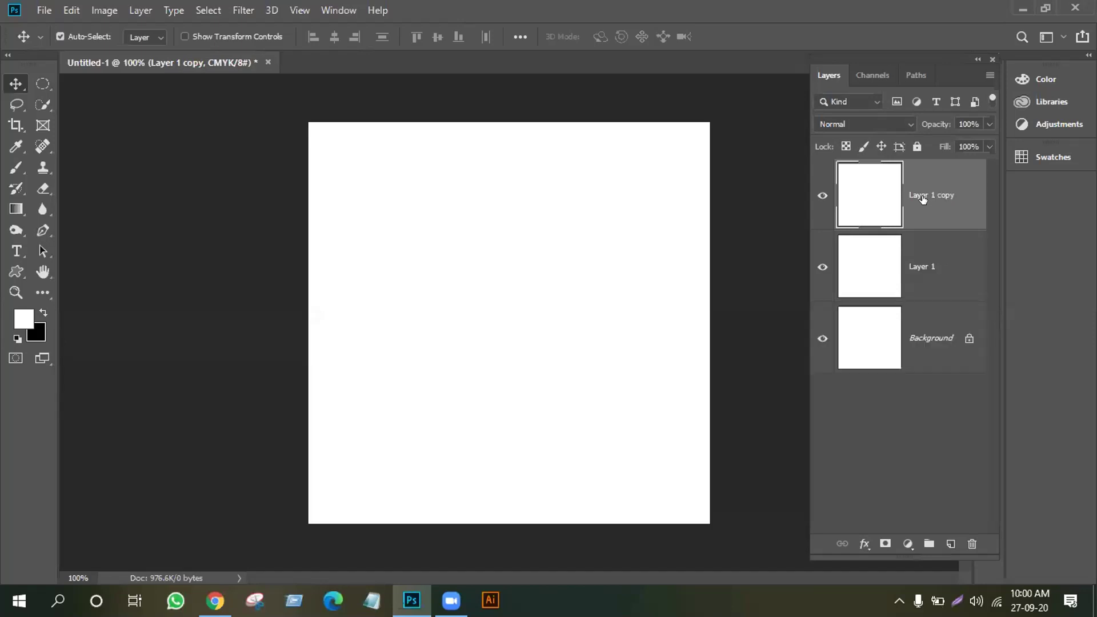
- Duplicate the top layer once more, and undo all the layer duplications back to the original Background layer
{"action": "key", "text": "ctrl+j"}
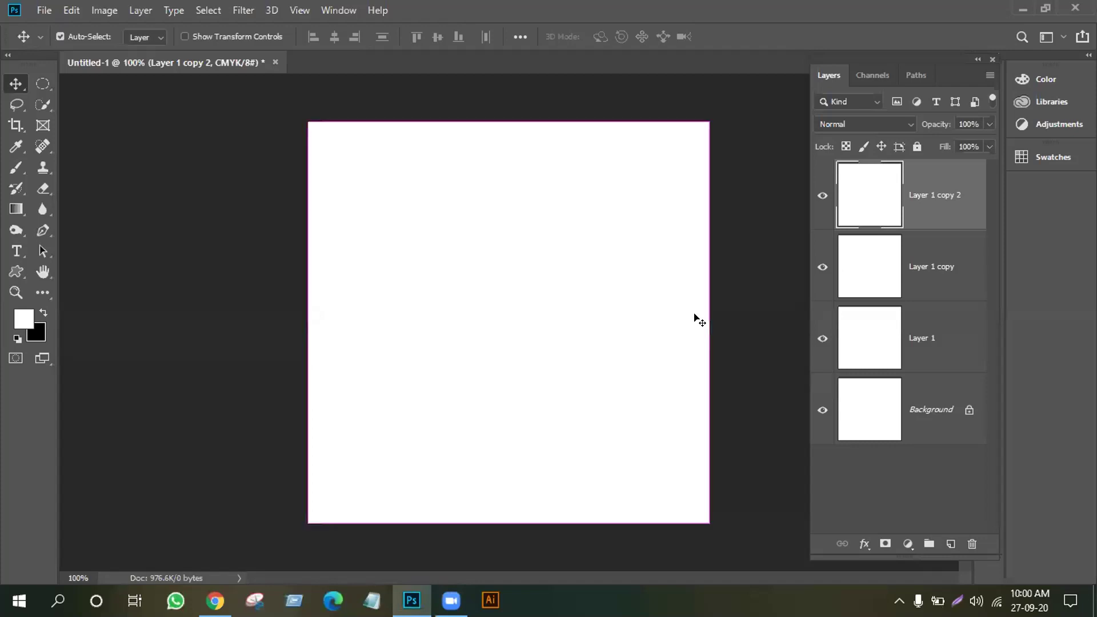
{"action": "key", "text": "ctrl+z"}
{"action": "key", "text": "ctrl+z"}
{"action": "key", "text": "ctrl+z"}
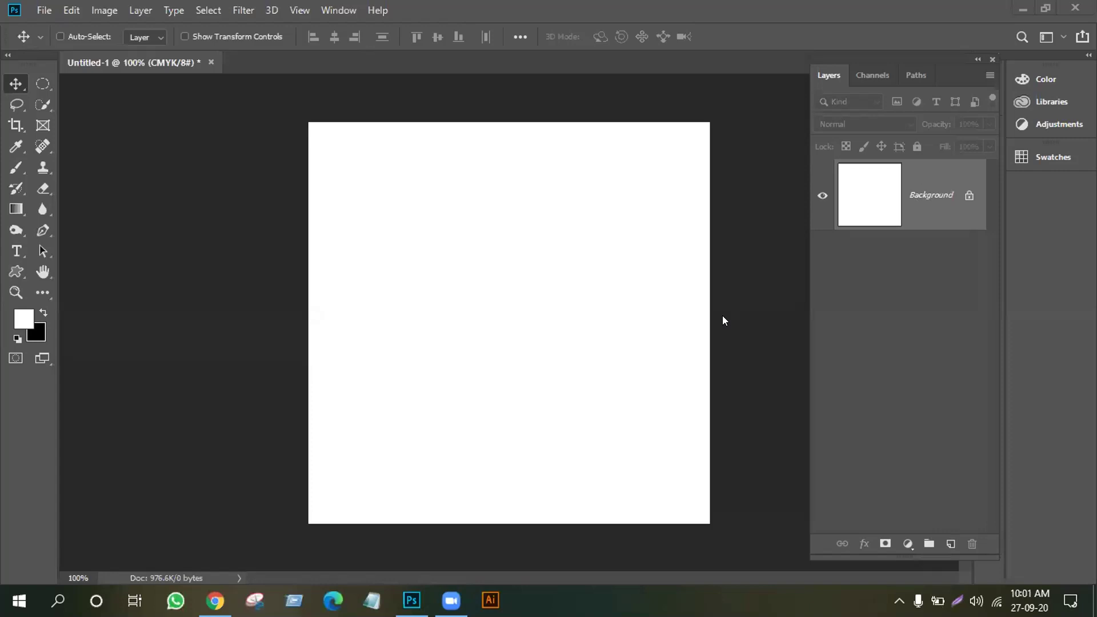
- Duplicate the Background layer into a new document, naming that document with a person's first name
{"action": "right_click", "coordinate": [948, 192]}
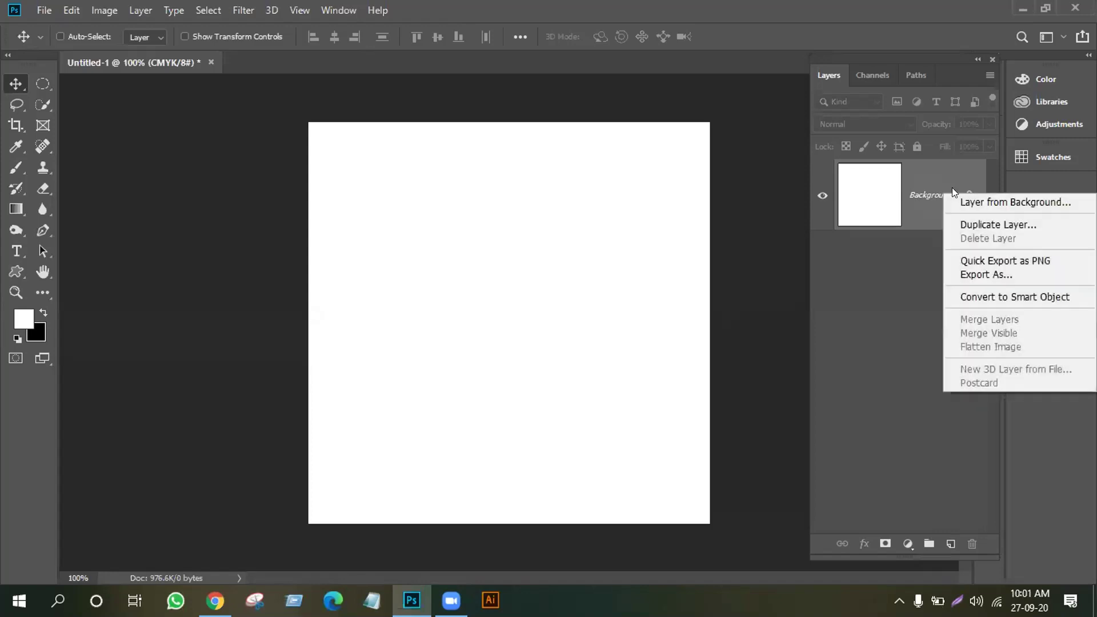
{"action": "left_click", "coordinate": [955, 223]}
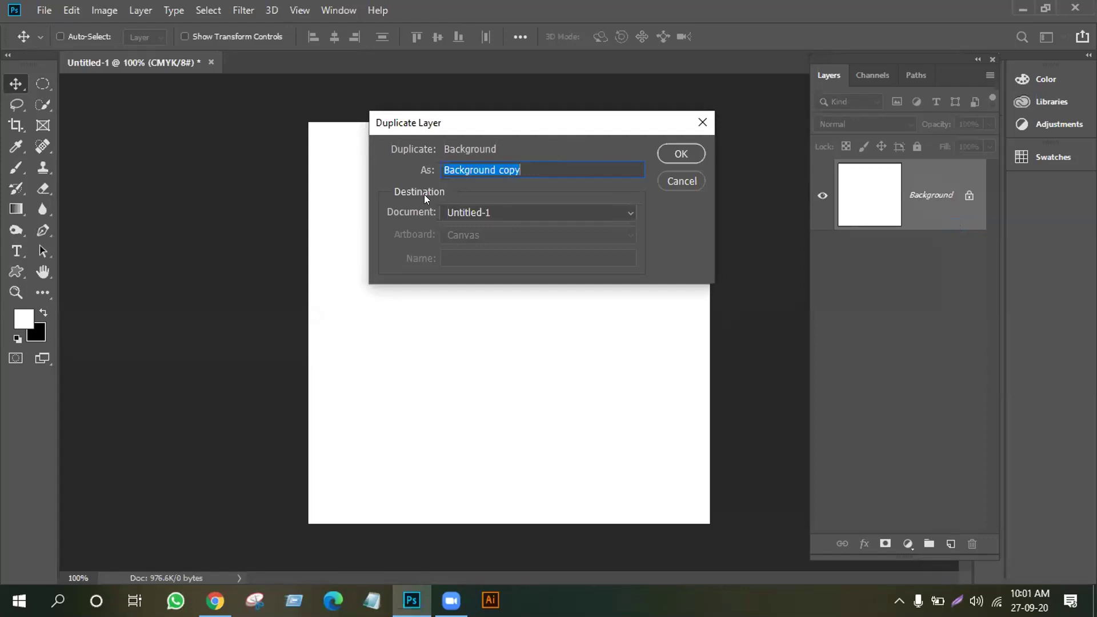
{"action": "type", "text": "l"}
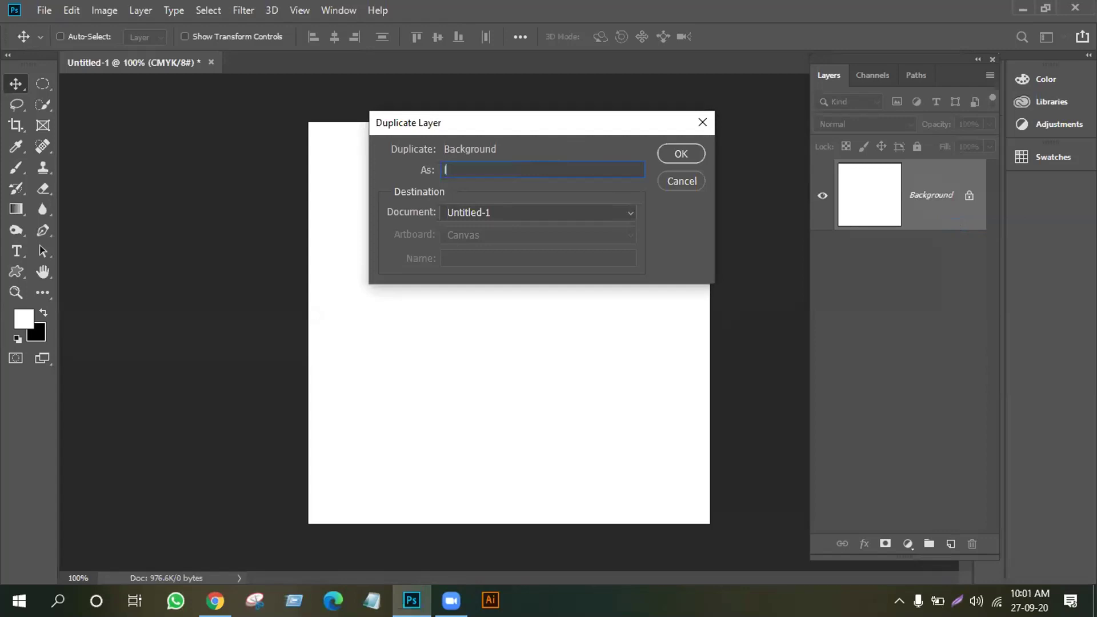
{"action": "type", "text": "ayer"}
{"action": "left_click", "coordinate": [631, 213]}
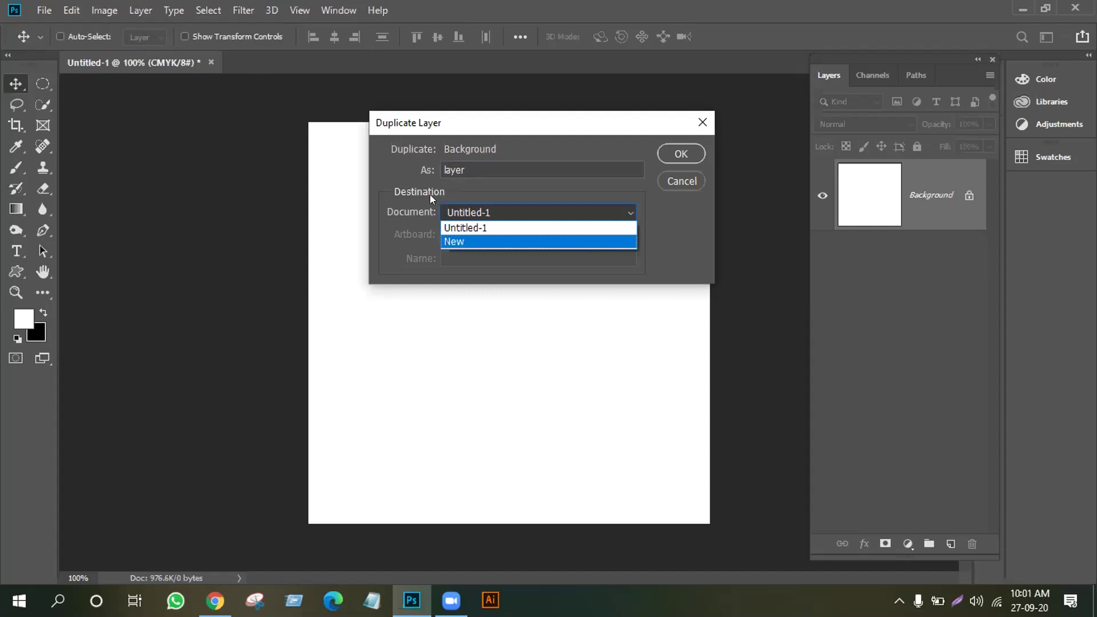
{"action": "left_click", "coordinate": [476, 227]}
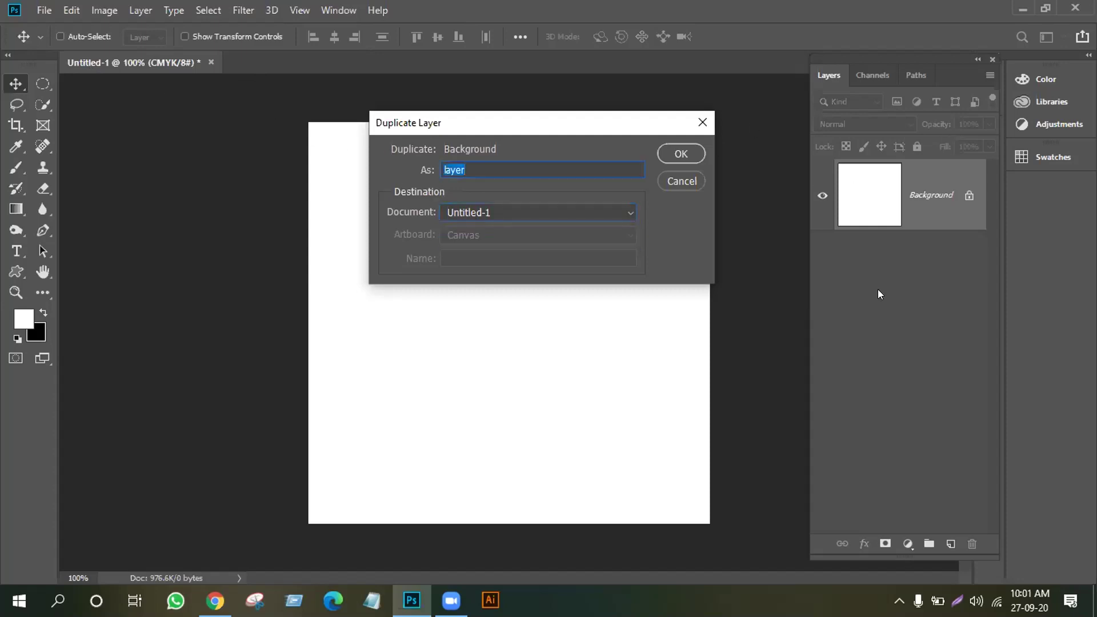
{"action": "left_click", "coordinate": [622, 212]}
{"action": "left_click", "coordinate": [588, 237]}
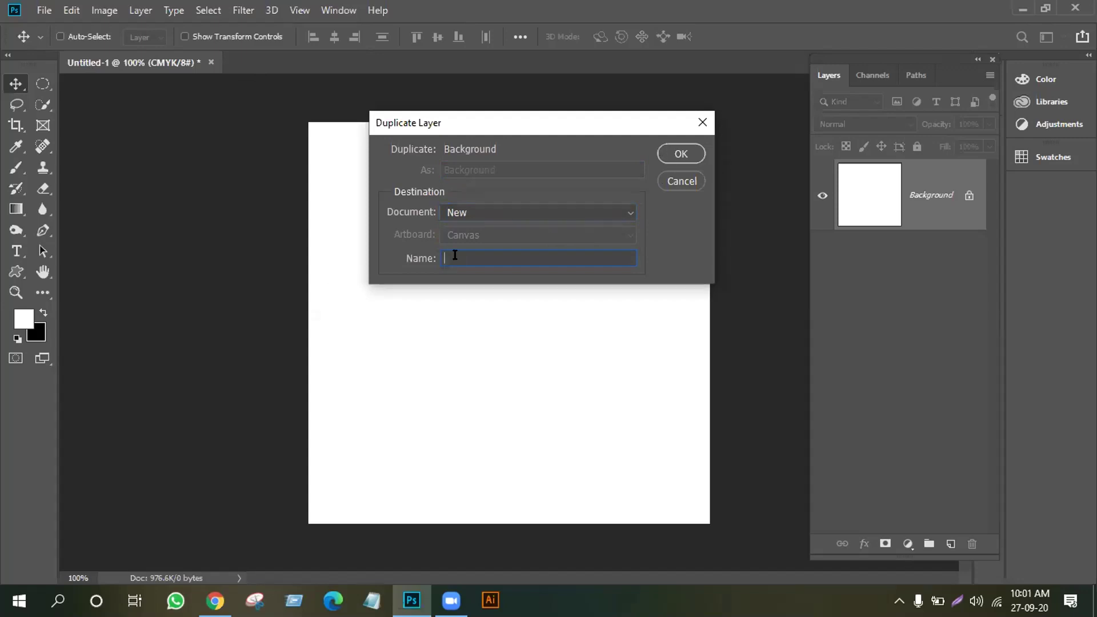
{"action": "type", "text": "akash"}
{"action": "left_click", "coordinate": [670, 150]}
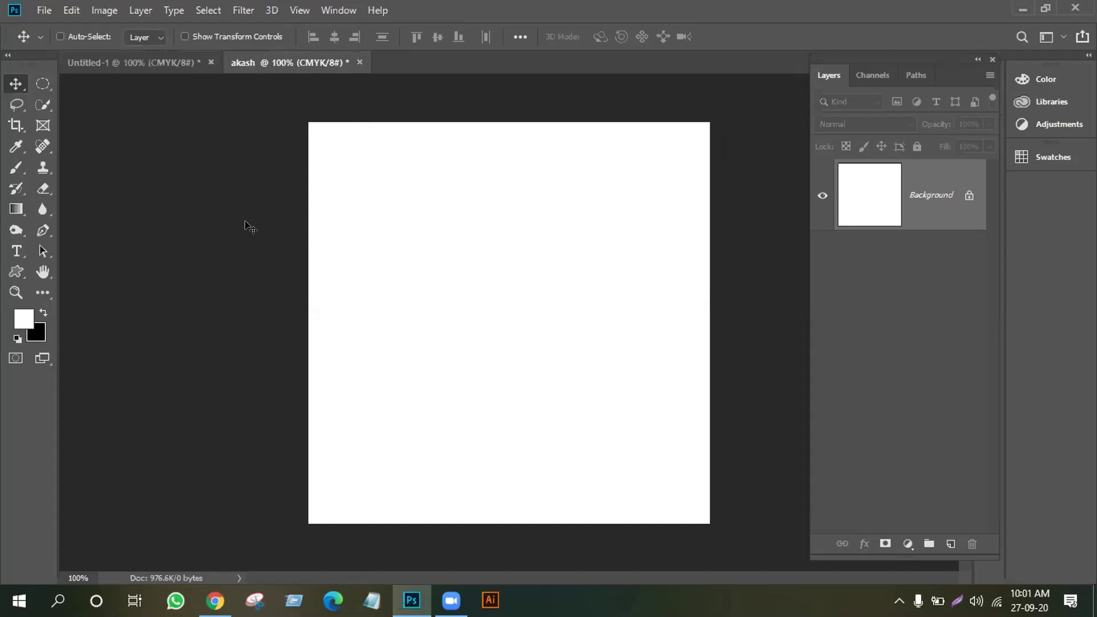
- Duplicate the new document's Background layer into Untitled-1 as Background copy
{"action": "right_click", "coordinate": [951, 189]}
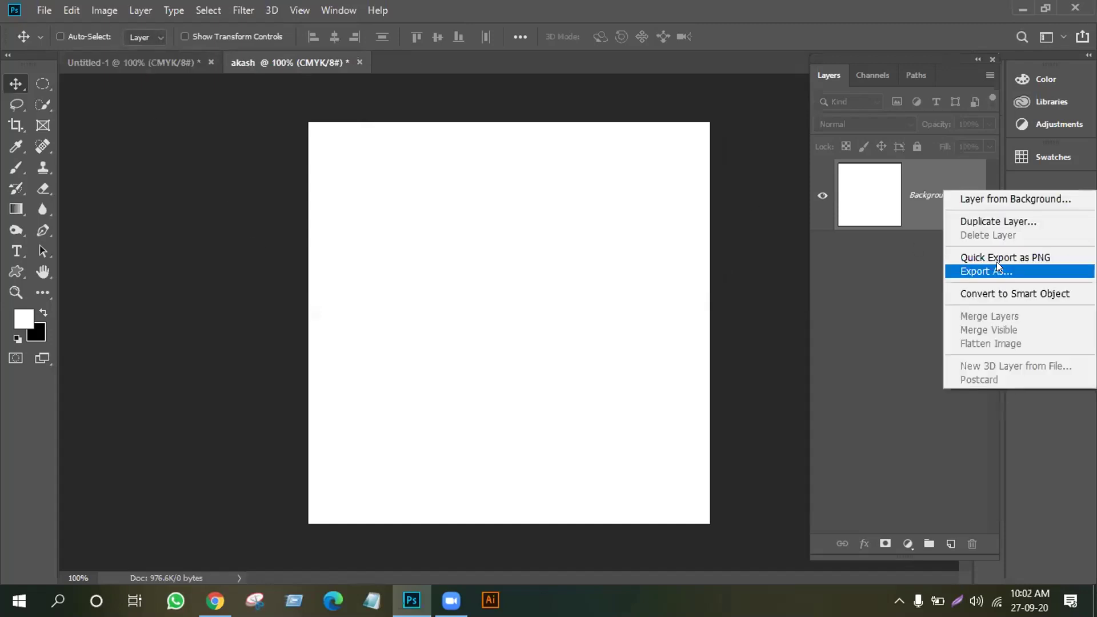
{"action": "left_click", "coordinate": [997, 220]}
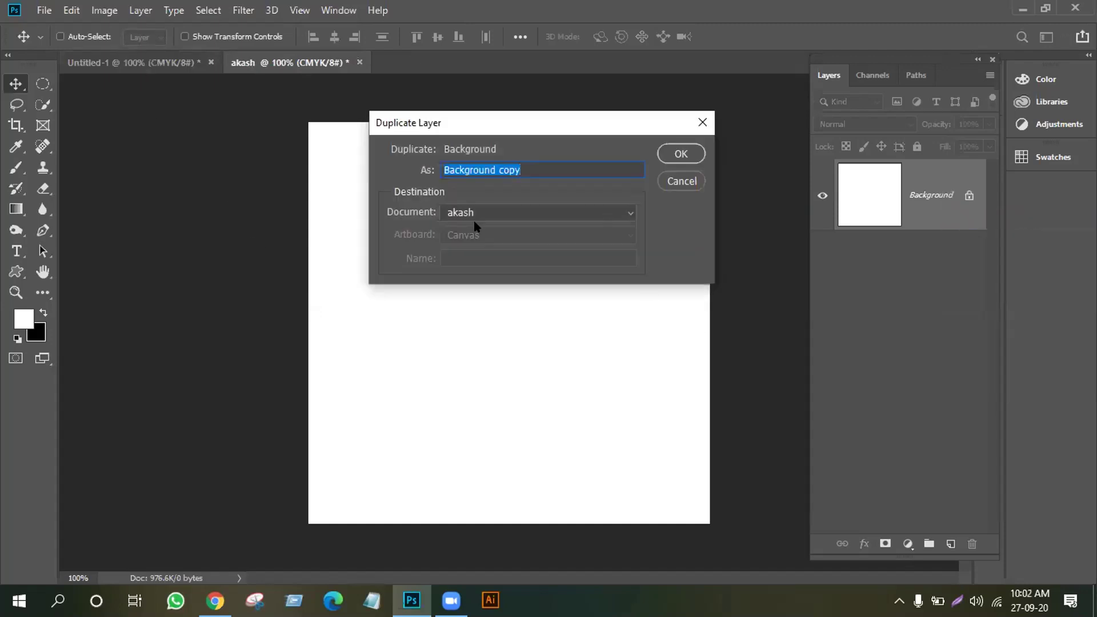
{"action": "left_click", "coordinate": [625, 212]}
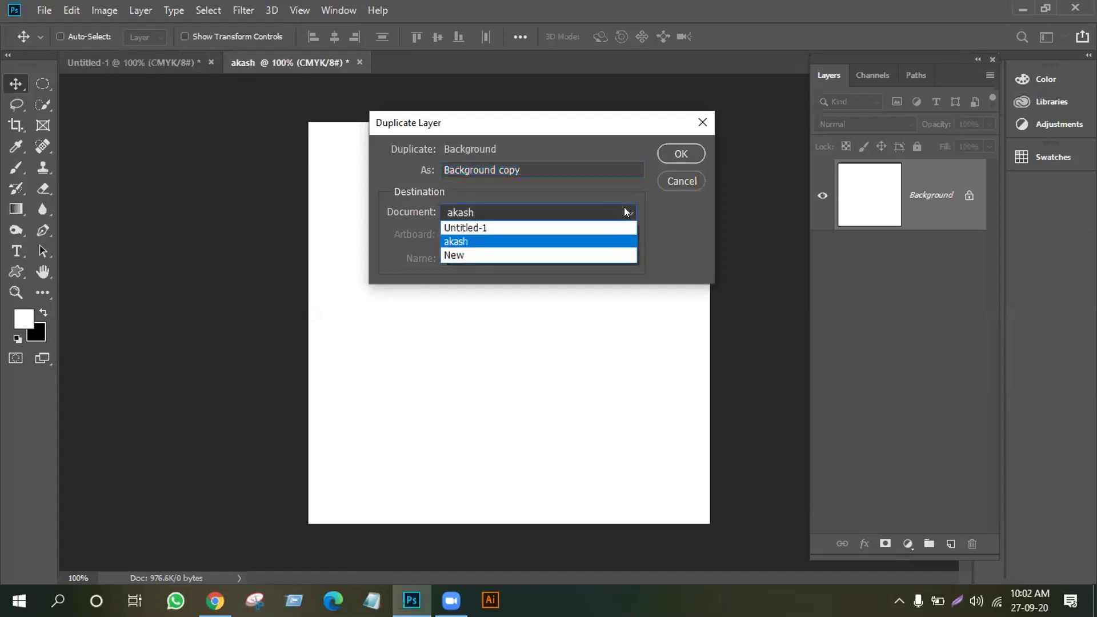
{"action": "left_click", "coordinate": [476, 227]}
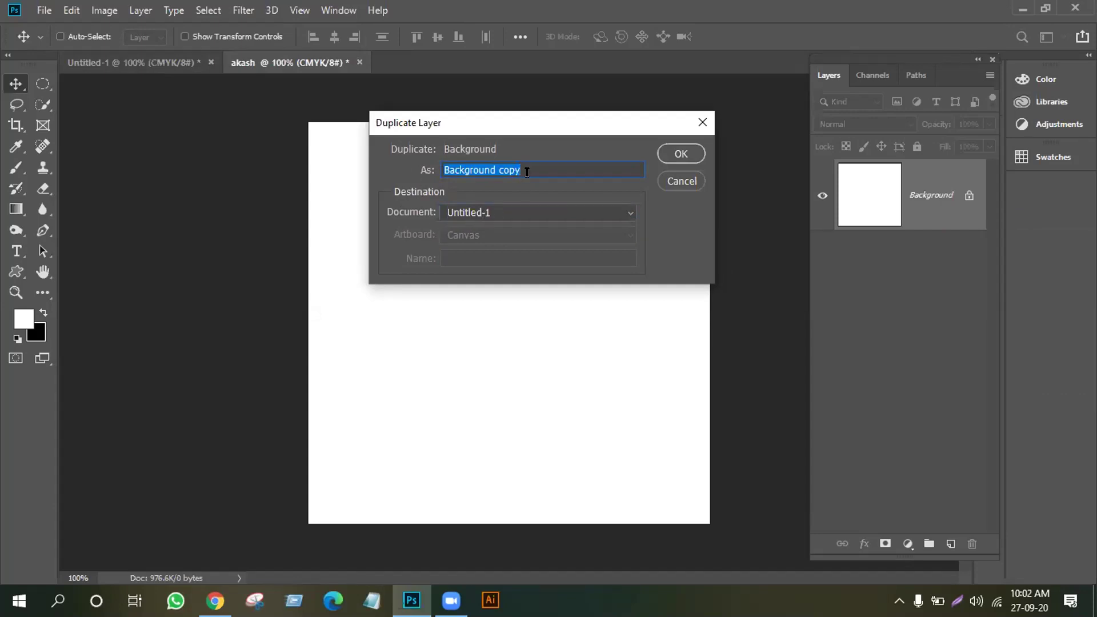
{"action": "left_click", "coordinate": [682, 156]}
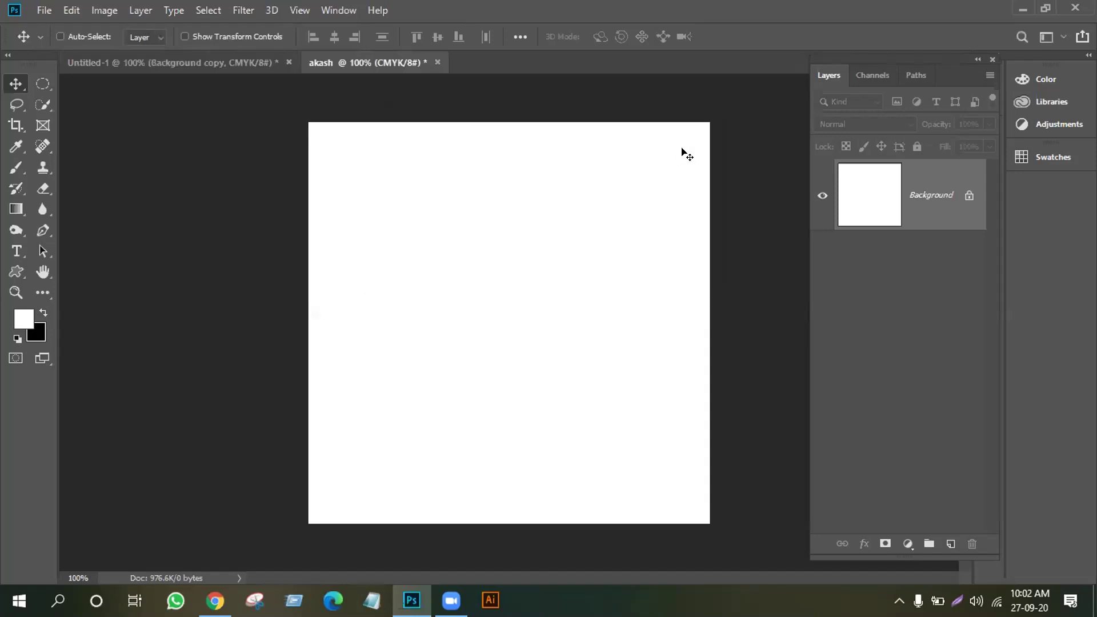
- Delete the Background copy layer from Untitled-1, and close the other duplicated document without saving it
{"action": "left_click", "coordinate": [231, 56]}
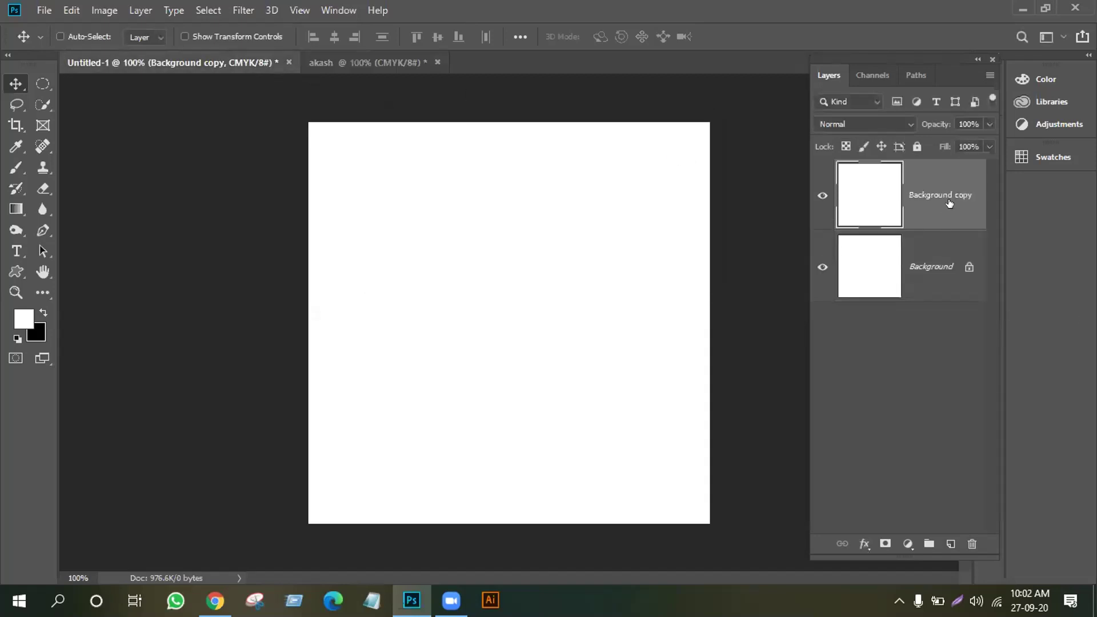
{"action": "left_click", "coordinate": [971, 543]}
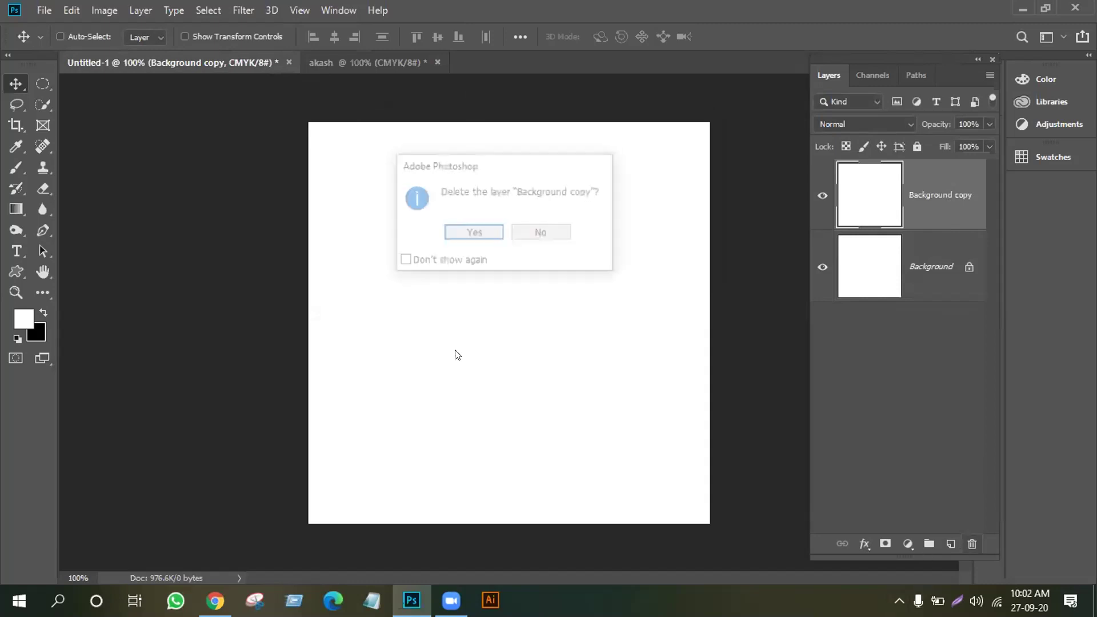
{"action": "left_click", "coordinate": [467, 229]}
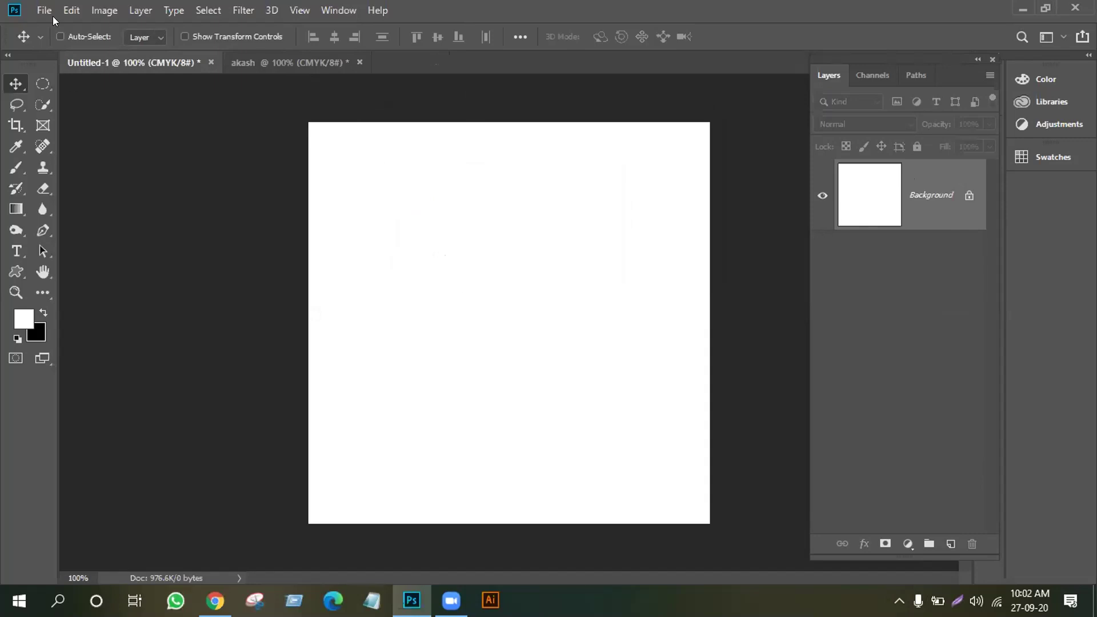
{"action": "left_click", "coordinate": [358, 61]}
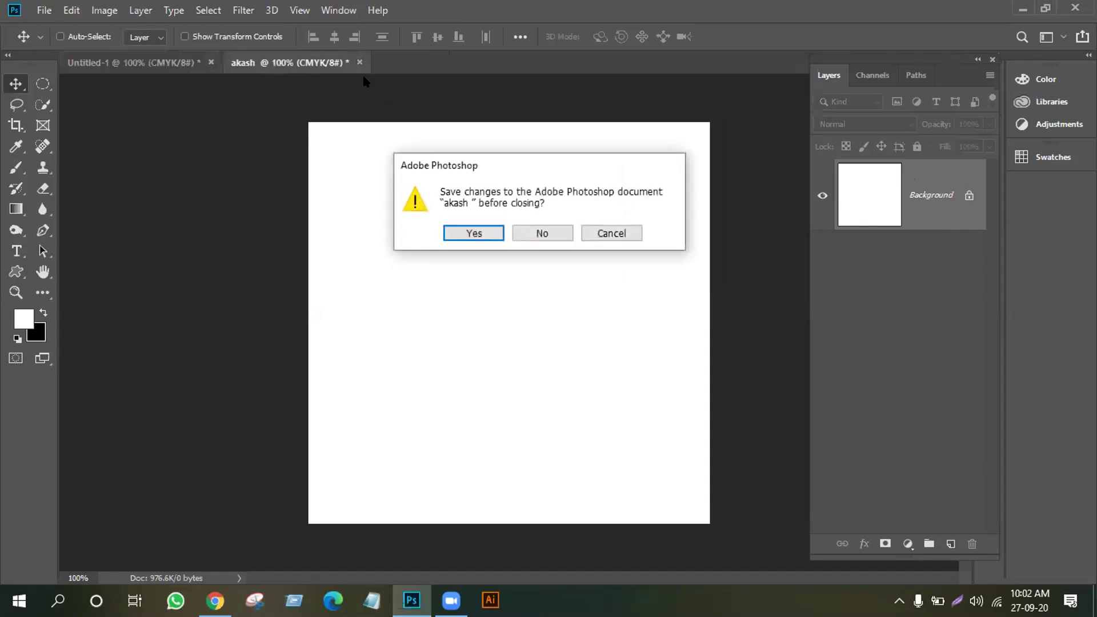
{"action": "left_click", "coordinate": [540, 232]}
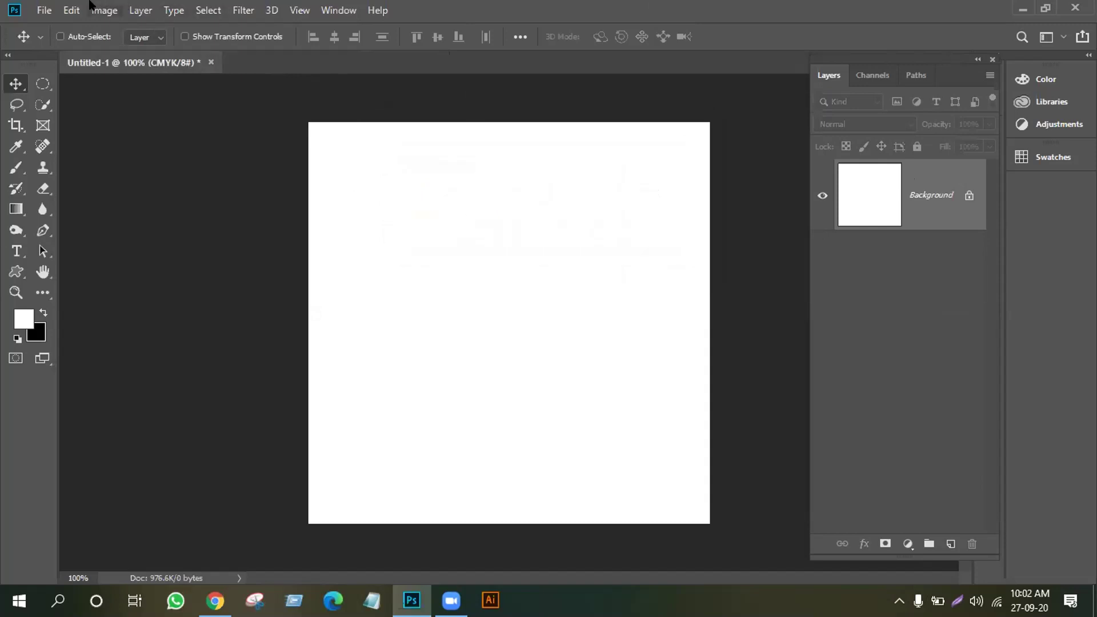
- Open nice-france-17.jpg from the download folder and convert its background layer to a smart object
{"action": "left_click", "coordinate": [44, 9]}
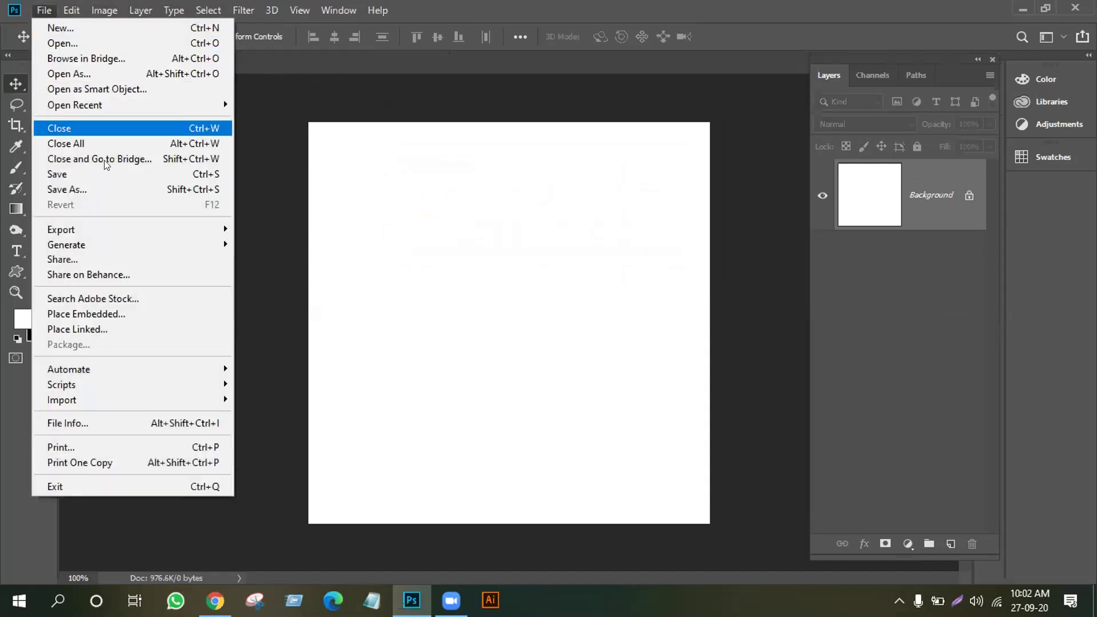
{"action": "left_click", "coordinate": [80, 43]}
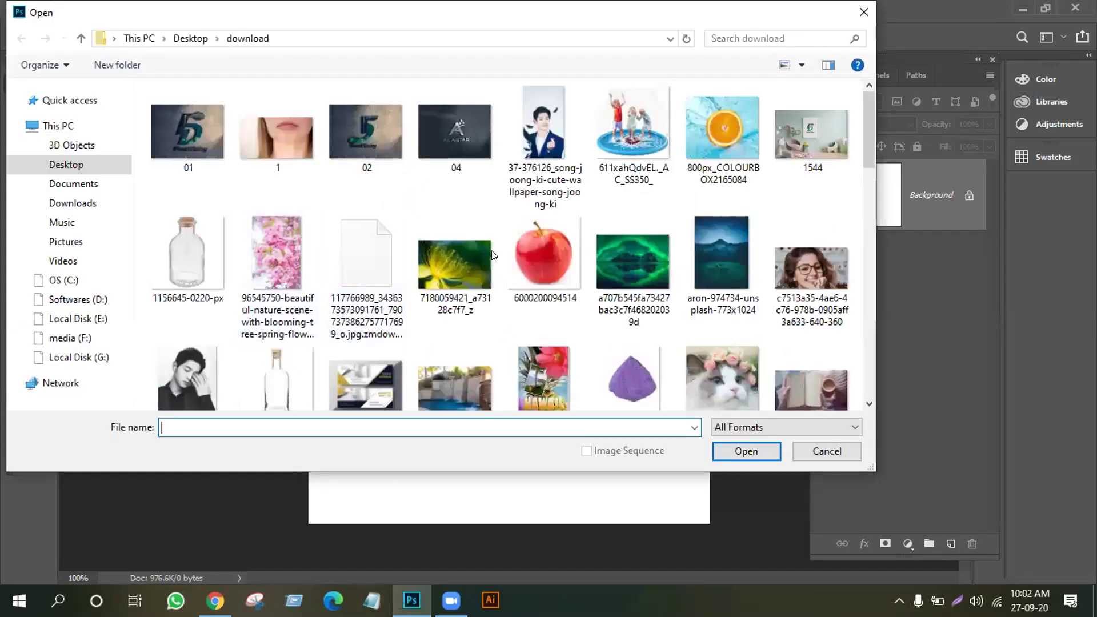
{"action": "scroll", "coordinate": [630, 299], "scroll_direction": "down", "scroll_amount": 1}
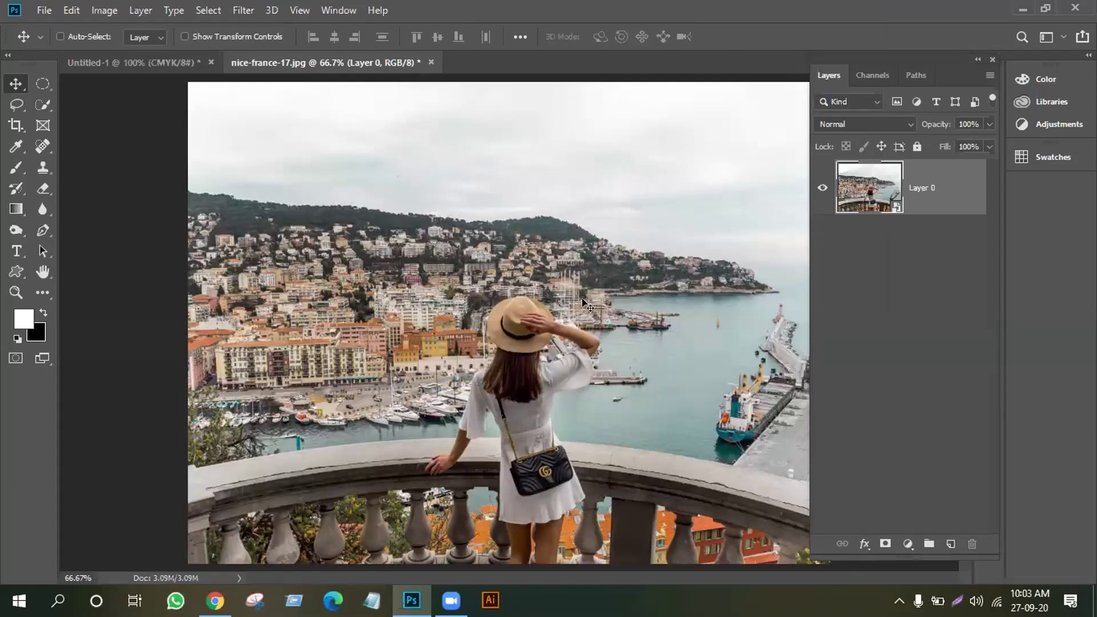
- Try scaling the harbour photo's Layer 0 from its corner with Free Transform, leaving it at 100%
{"action": "key", "text": "ctrl"}
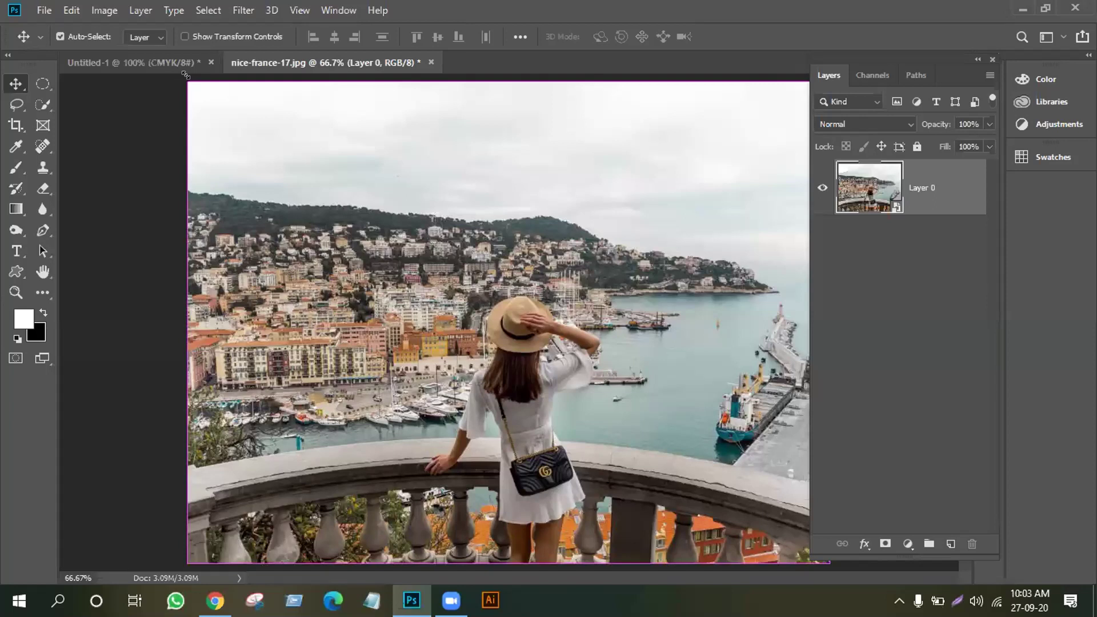
{"action": "key", "text": "ctrl+t"}
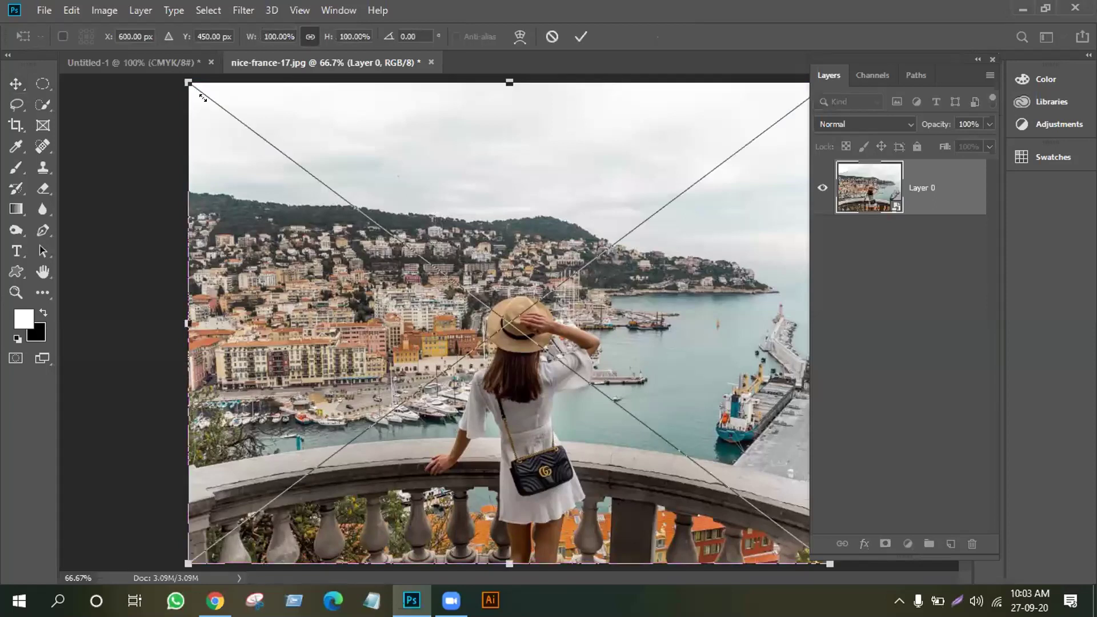
{"action": "left_click_drag", "start_coordinate": [205, 100], "coordinate": [188, 83]}
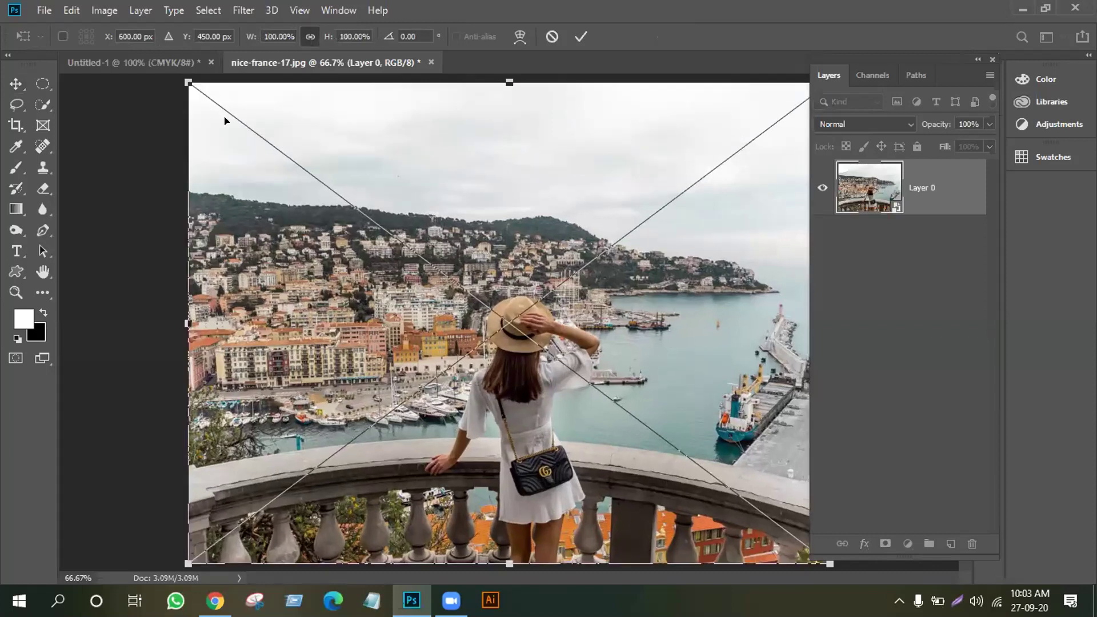
{"action": "left_click", "coordinate": [574, 33]}
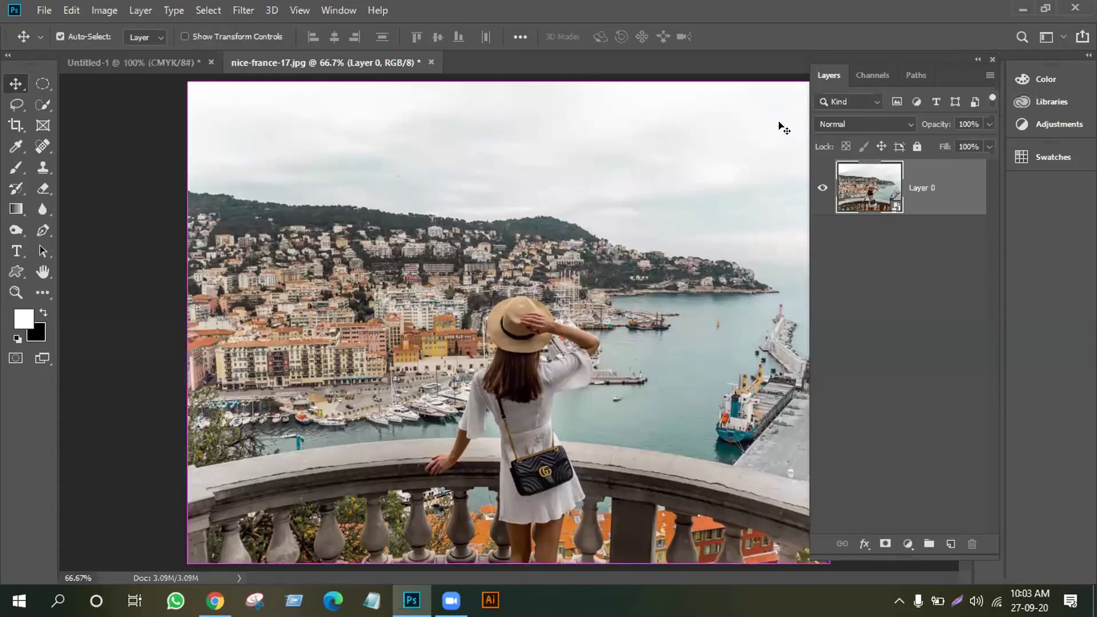
- Duplicate the photo's Layer 0 twice, and rename the middle layer as blur
{"action": "key", "text": "ctrl+j"}
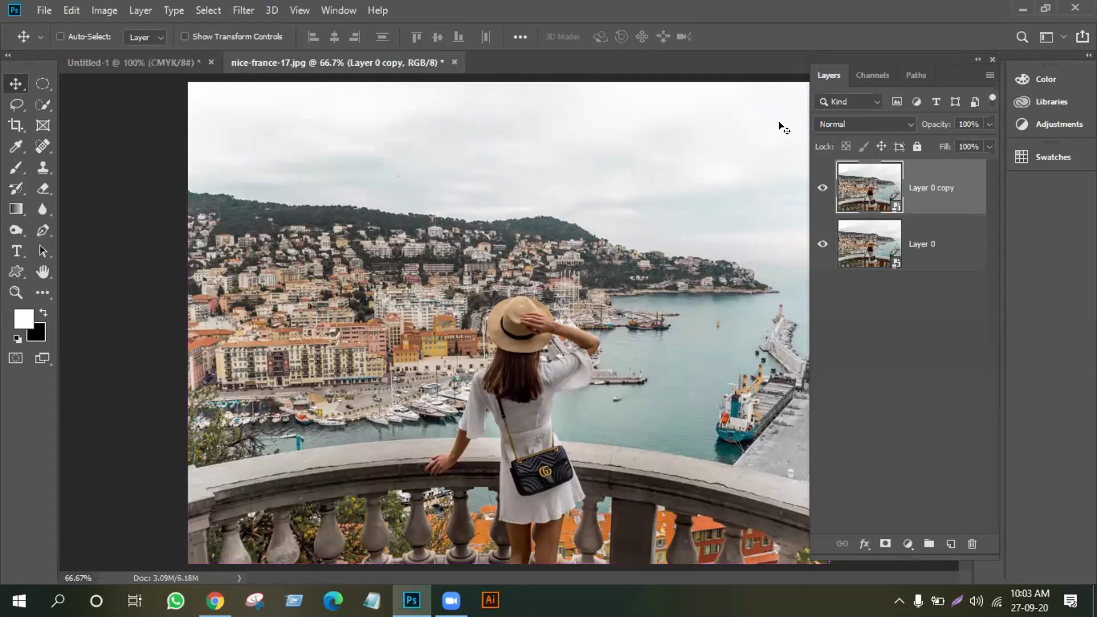
{"action": "key", "text": "ctrl+j"}
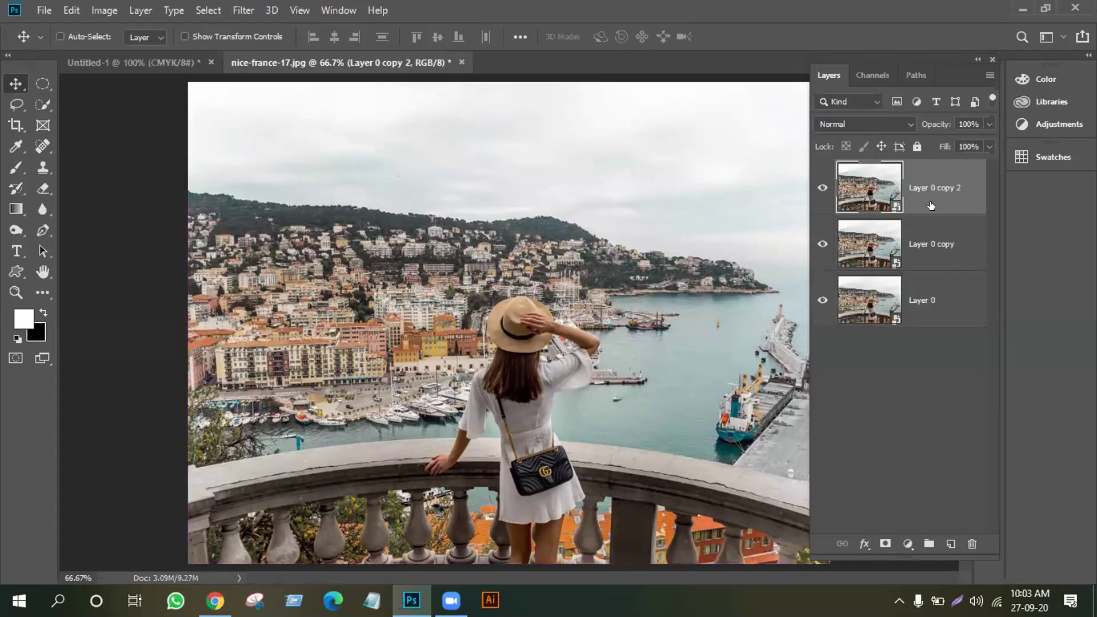
{"action": "left_click", "coordinate": [932, 247]}
{"action": "double_click", "coordinate": [918, 242]}
{"action": "key", "text": "BackSpace"}
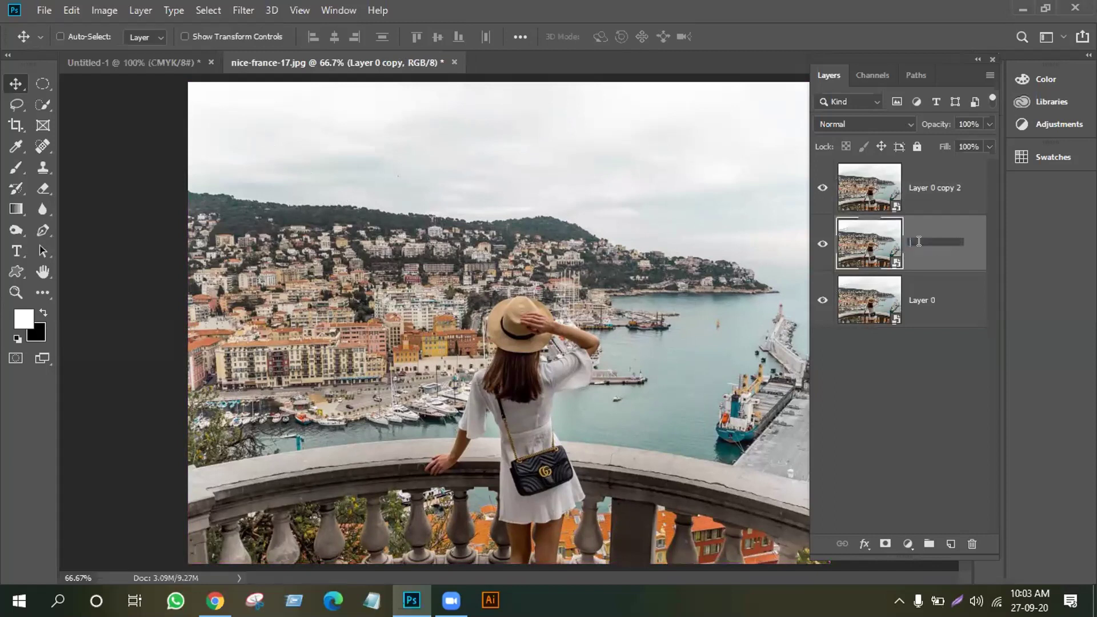
{"action": "type", "text": "Lur"}
{"action": "key", "text": "Return"}
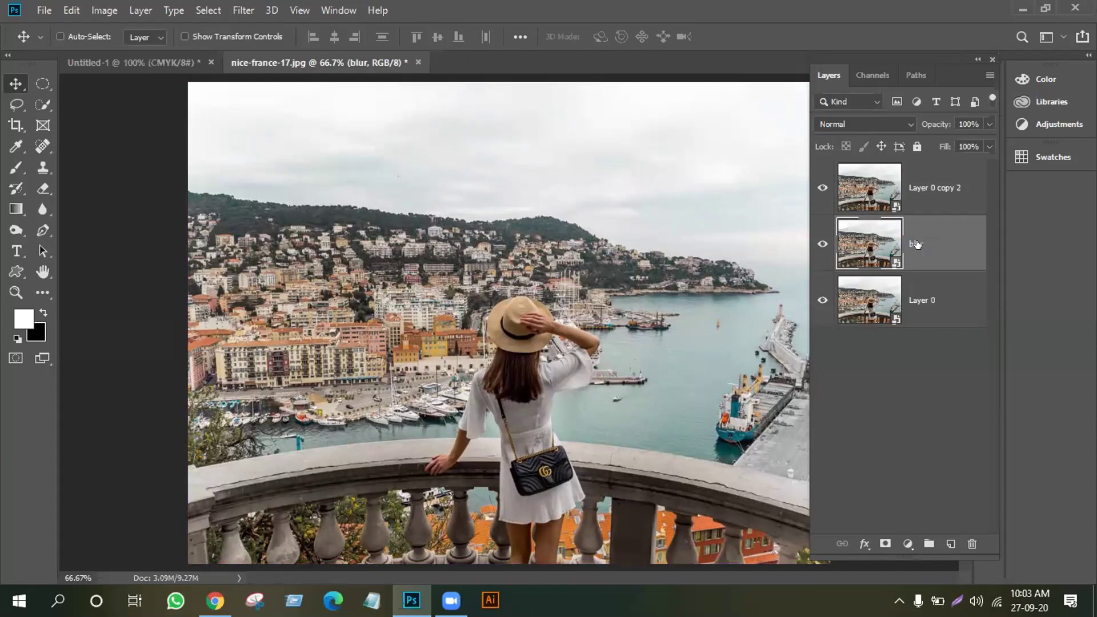
- Rename the top copy of the photo layer as model
{"action": "double_click", "coordinate": [918, 186]}
{"action": "type", "text": "m"}
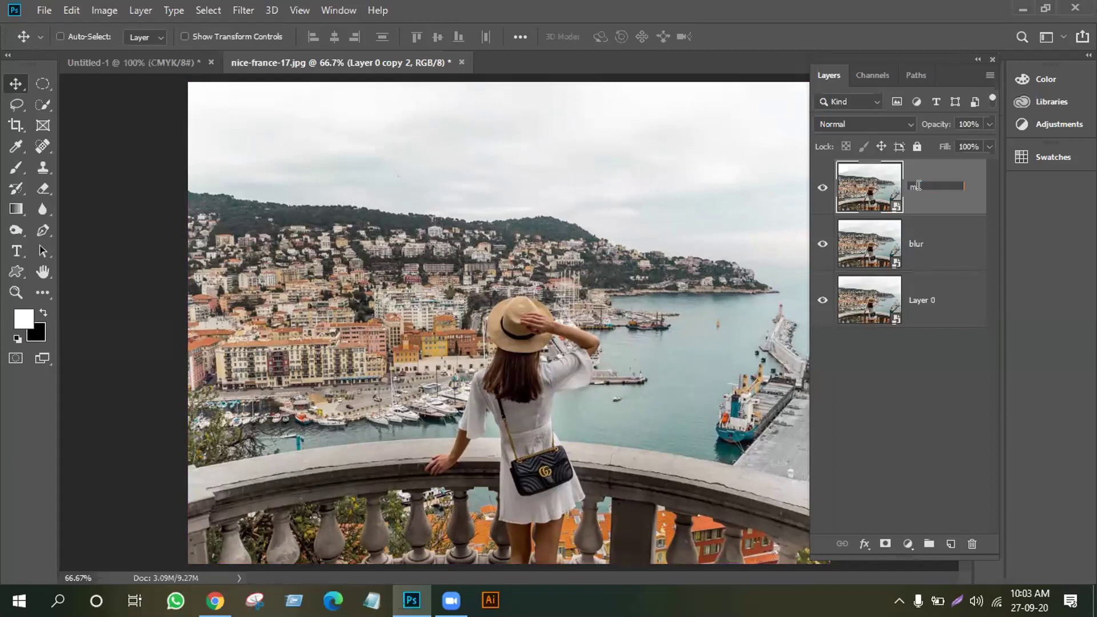
{"action": "type", "text": "idel"}
{"action": "key", "text": "Return"}
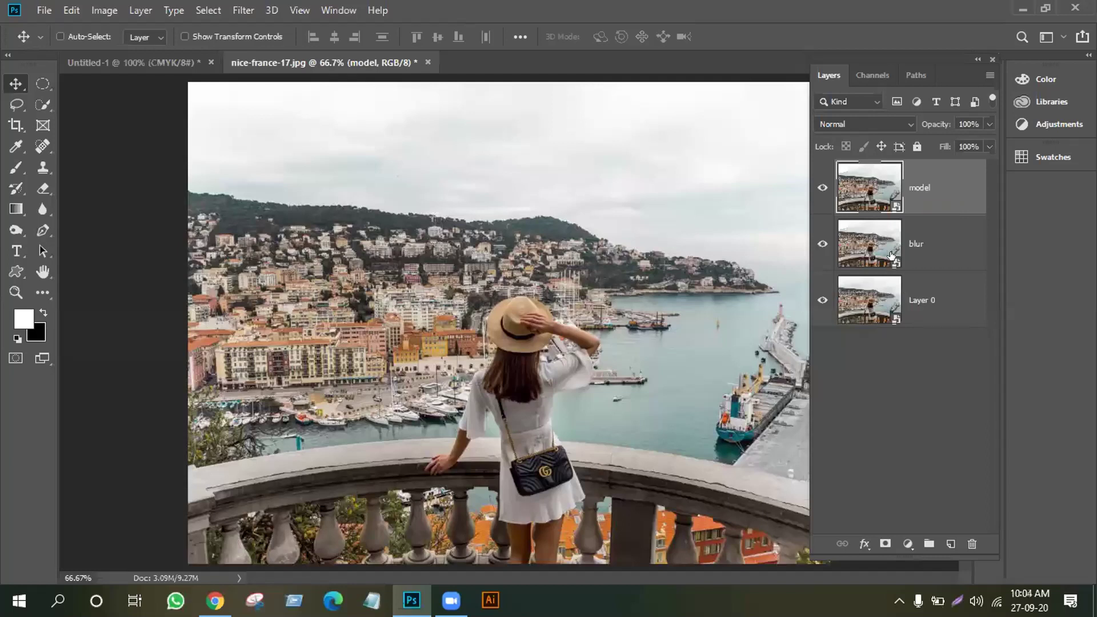
- Select the woman on the model layer with the Quick Selection tool and add a layer mask from that selection
{"action": "left_click", "coordinate": [911, 262]}
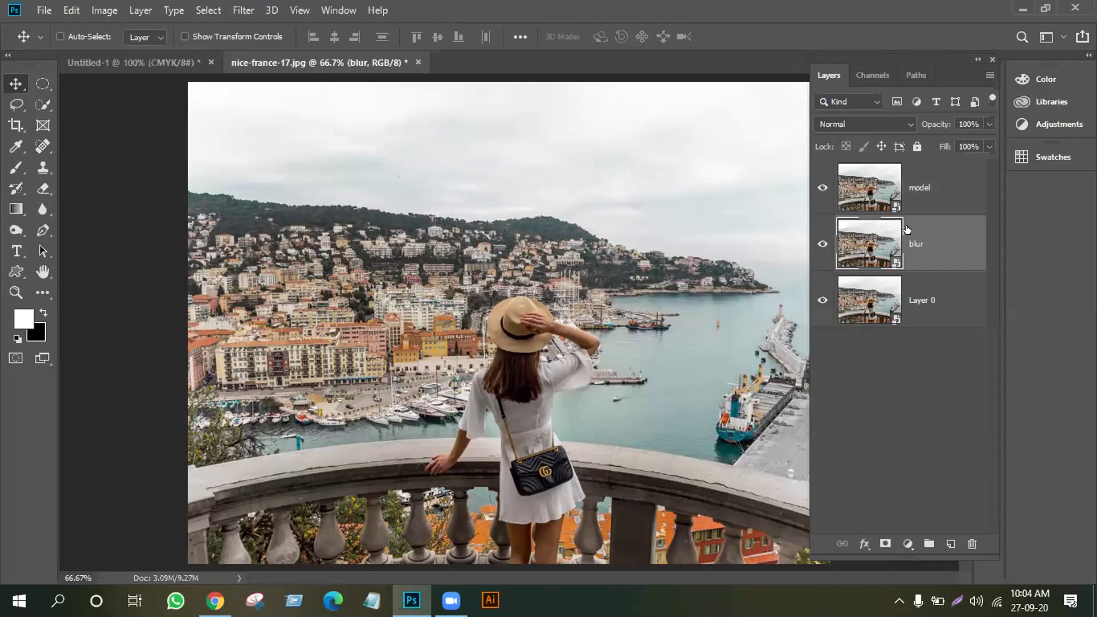
{"action": "left_click", "coordinate": [930, 190]}
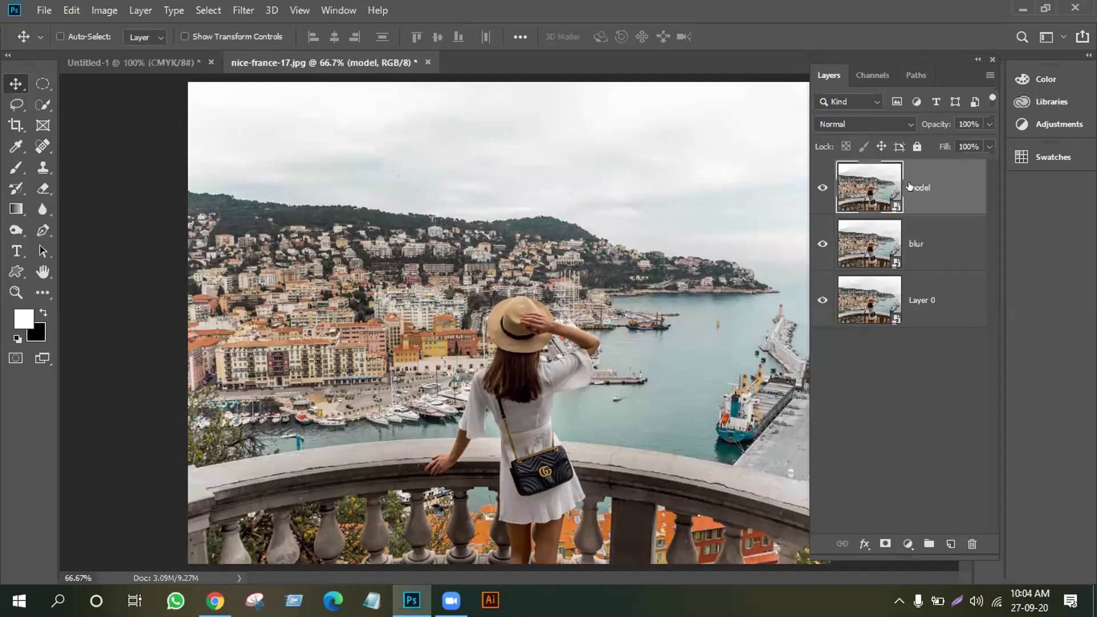
{"action": "left_click", "coordinate": [42, 107]}
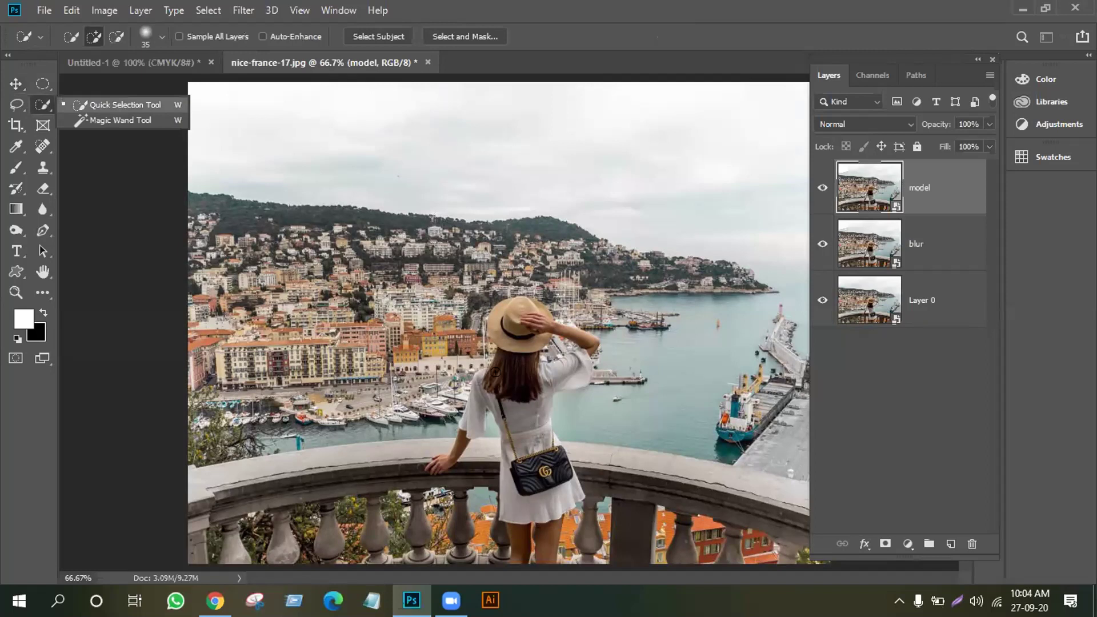
{"action": "left_click", "coordinate": [483, 392]}
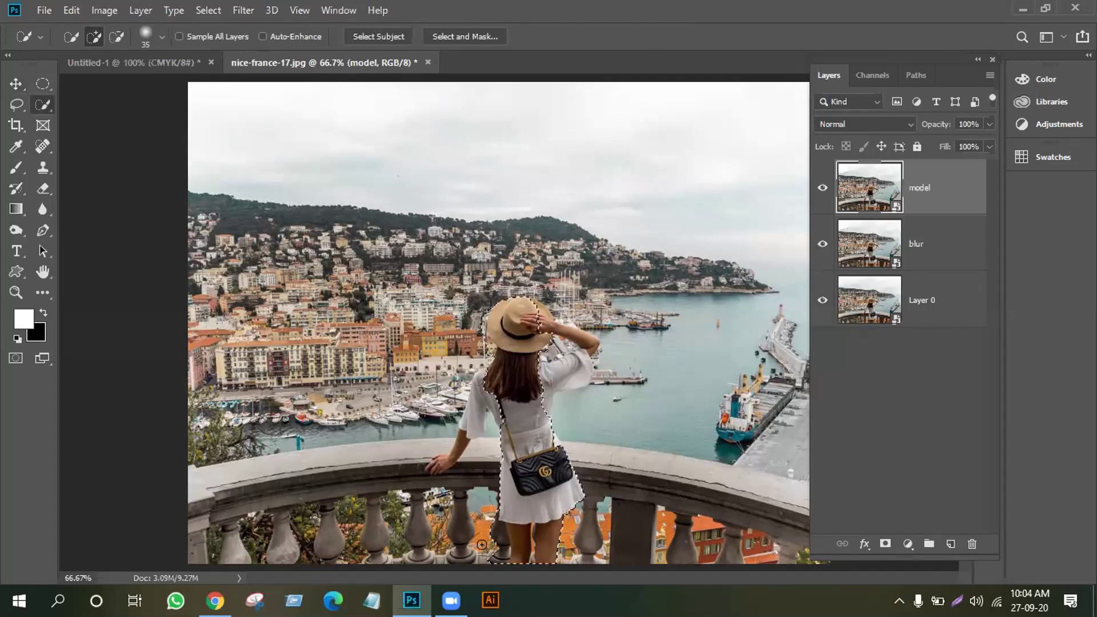
{"action": "key", "text": "alt"}
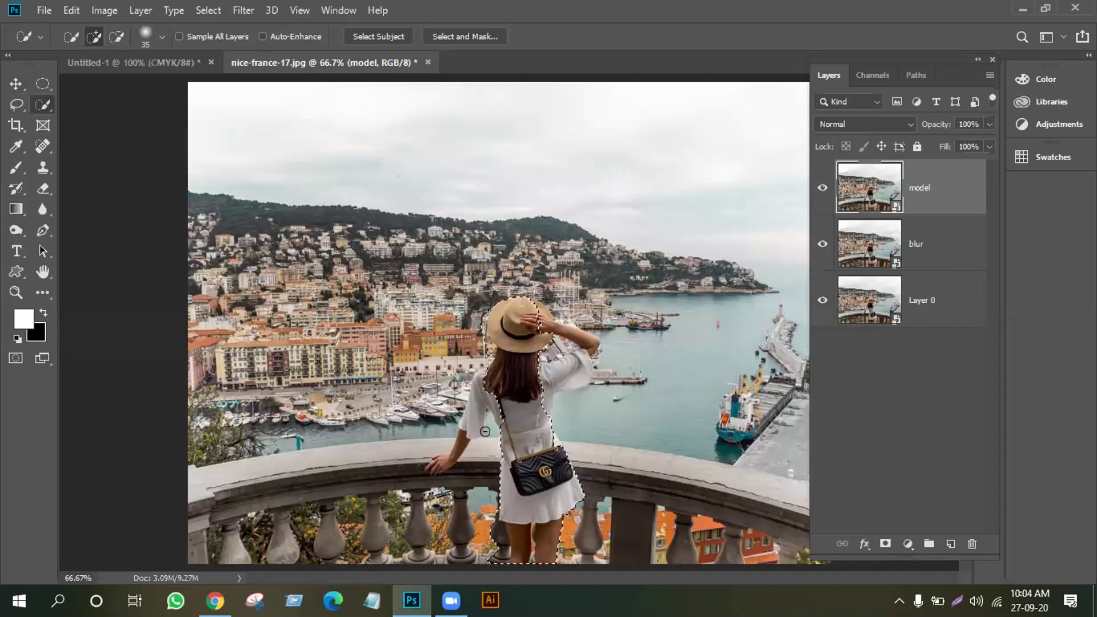
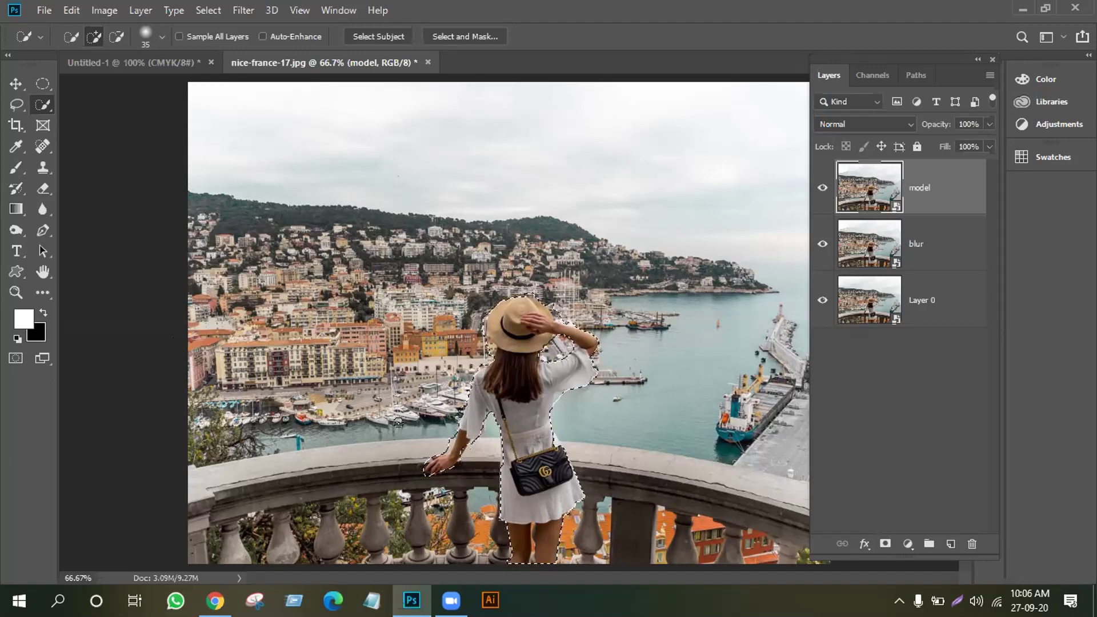
{"action": "mouse_move", "coordinate": [343, 455]}
{"action": "left_mouse_down"}
{"action": "mouse_move", "coordinate": [417, 378]}
{"action": "mouse_move", "coordinate": [380, 407]}
{"action": "mouse_move", "coordinate": [353, 359]}
{"action": "mouse_move", "coordinate": [344, 398]}
{"action": "mouse_move", "coordinate": [356, 335]}
{"action": "mouse_move", "coordinate": [352, 381]}
{"action": "mouse_move", "coordinate": [377, 357]}
{"action": "mouse_move", "coordinate": [370, 469]}
{"action": "mouse_move", "coordinate": [404, 397]}
{"action": "mouse_move", "coordinate": [395, 423]}
{"action": "mouse_move", "coordinate": [407, 436]}
{"action": "mouse_move", "coordinate": [434, 406]}
{"action": "left_mouse_up"}
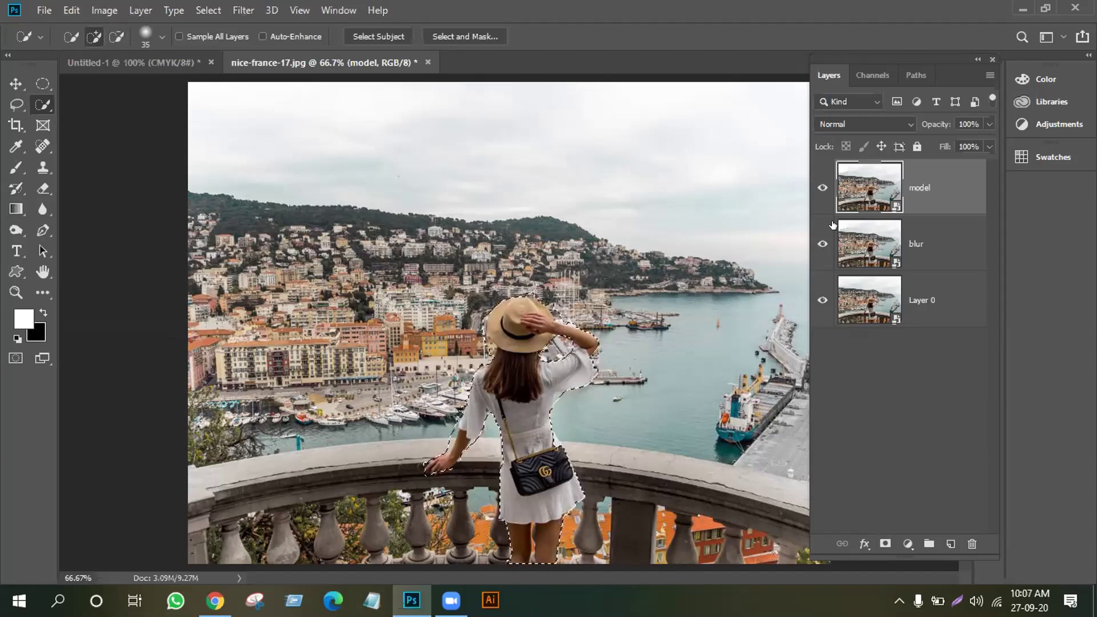
{"action": "left_click", "coordinate": [885, 543]}
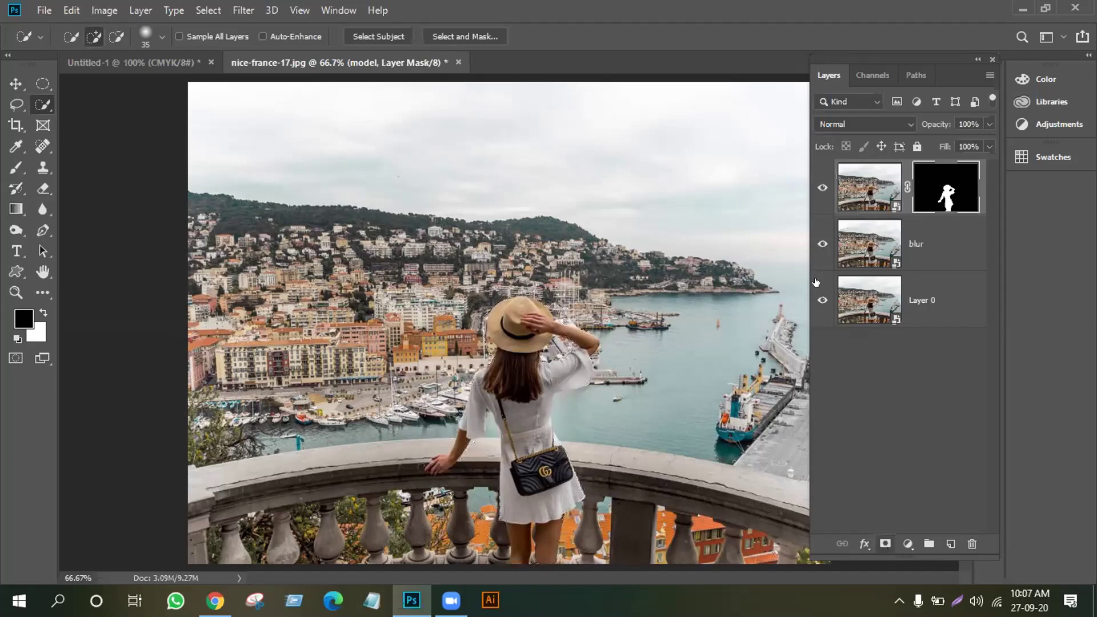
- Load the model layer's mask as a selection and try to delete the woman from the blur layer
{"action": "left_click", "coordinate": [947, 194], "text": "ctrl"}
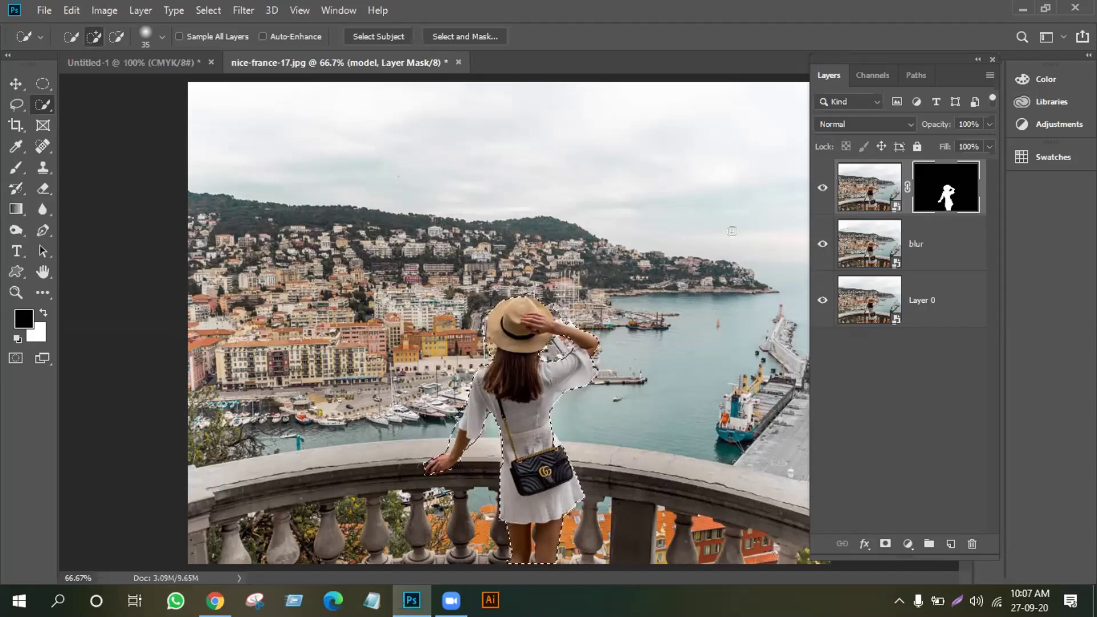
{"action": "left_click", "coordinate": [916, 247]}
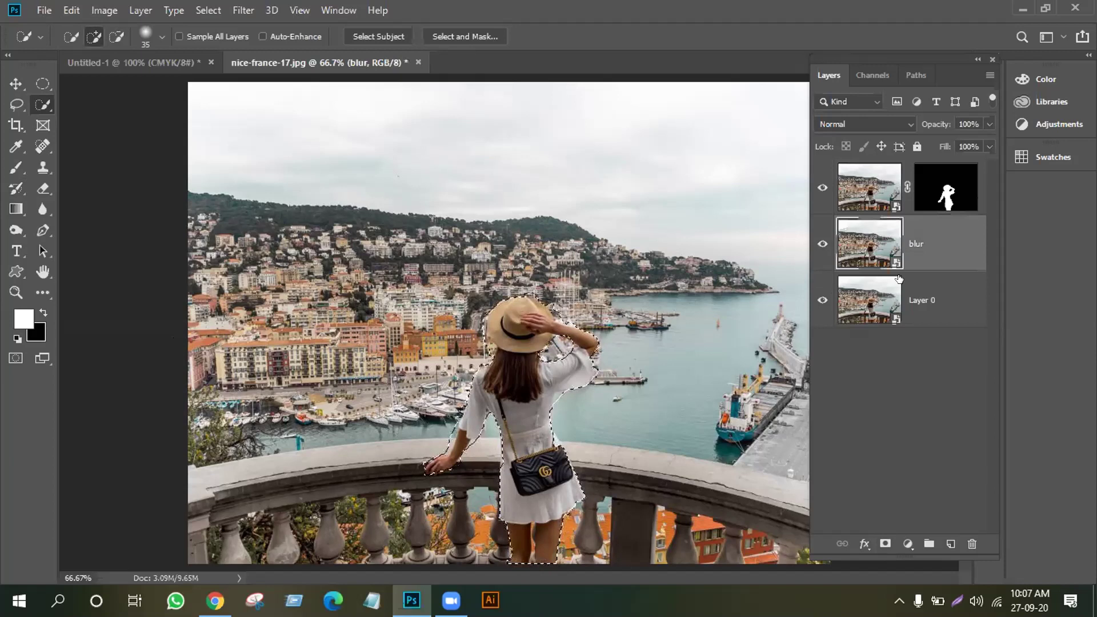
{"action": "left_click", "coordinate": [944, 194]}
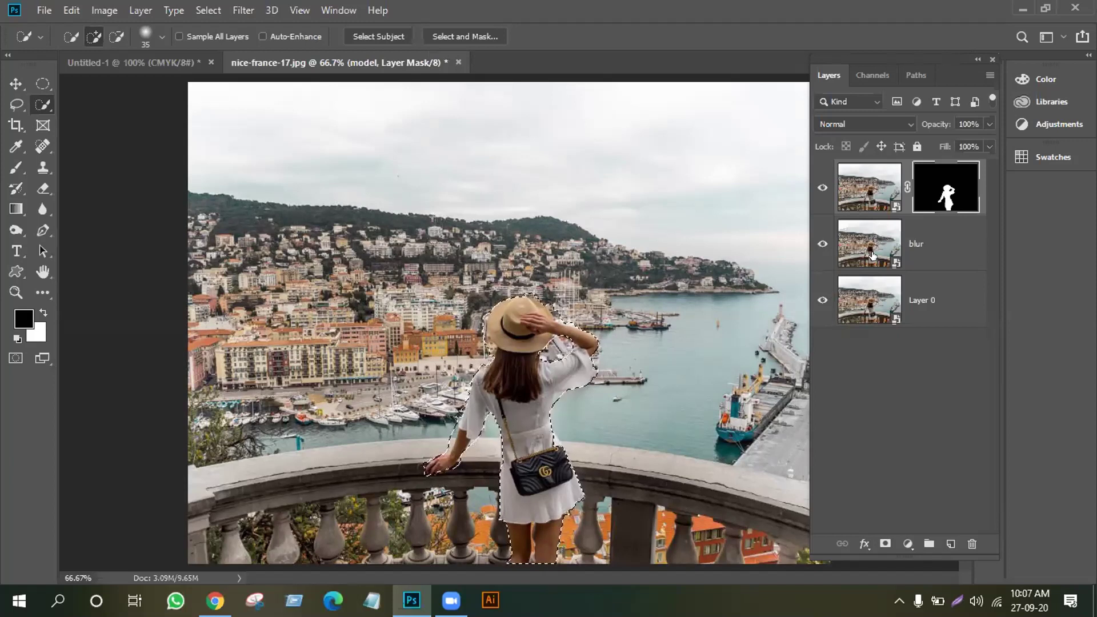
{"action": "left_click", "coordinate": [921, 252]}
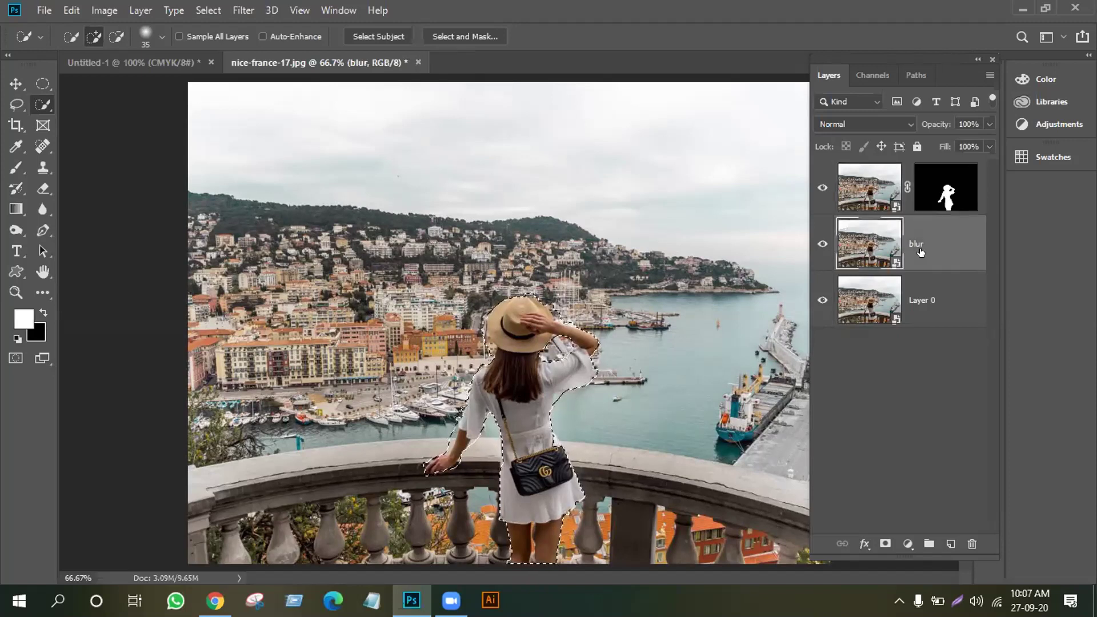
{"action": "key", "text": "Delete"}
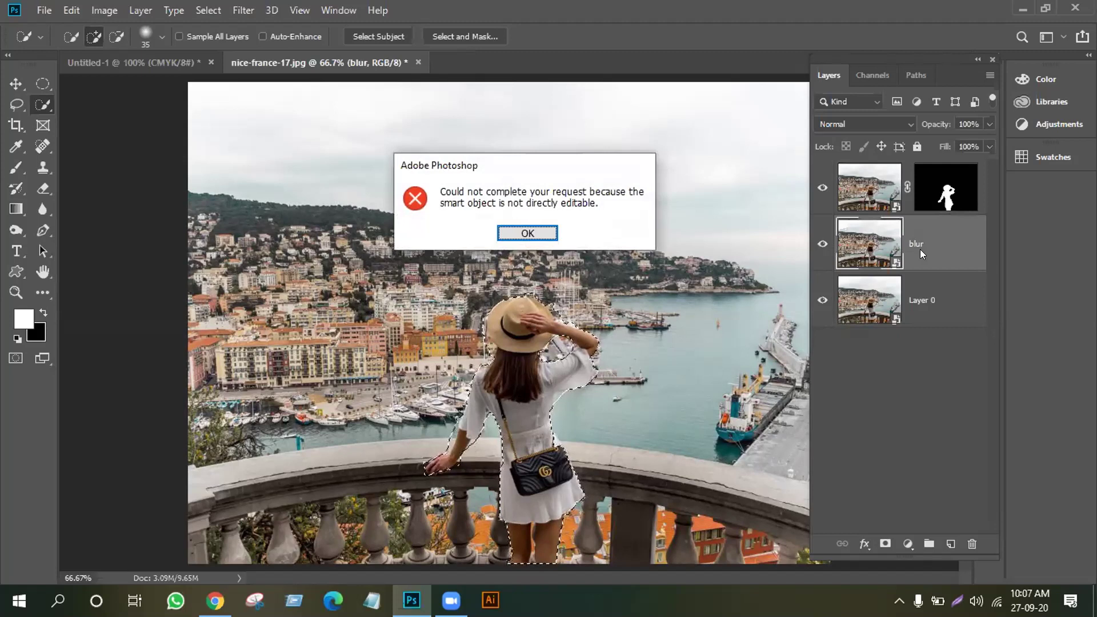
{"action": "left_click", "coordinate": [531, 232]}
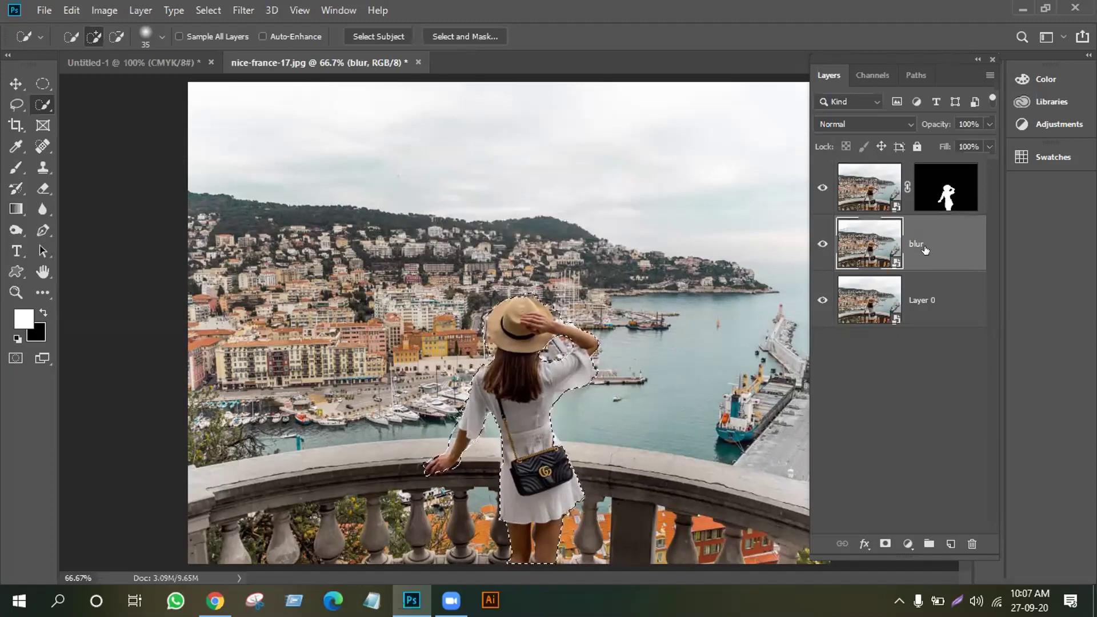
{"action": "left_click", "coordinate": [63, 9]}
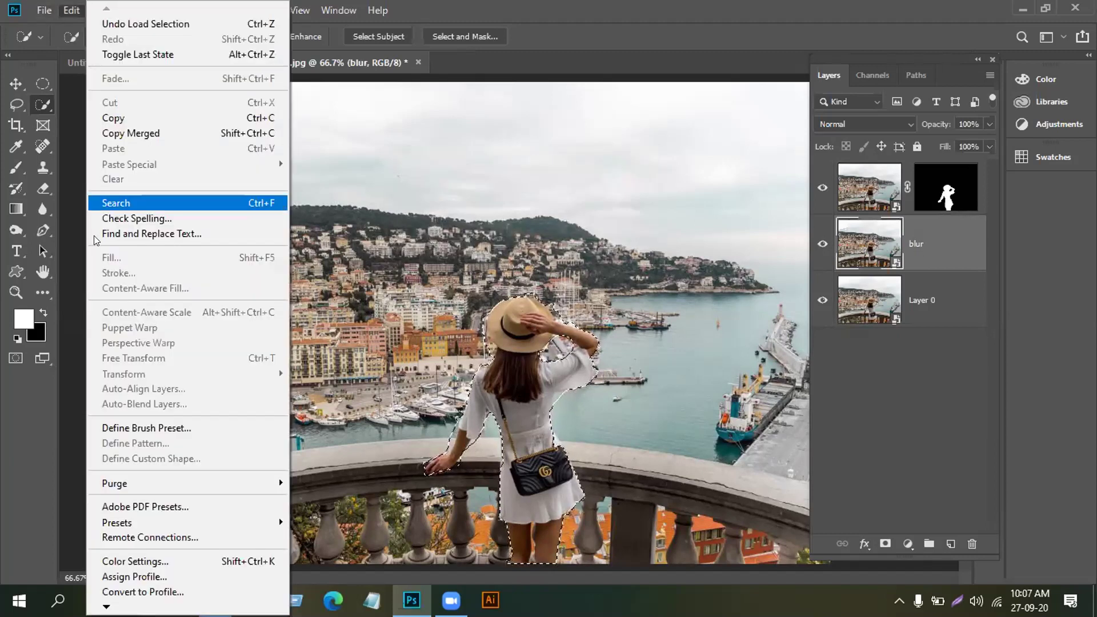
{"action": "left_click", "coordinate": [925, 245]}
{"action": "right_click", "coordinate": [924, 243]}
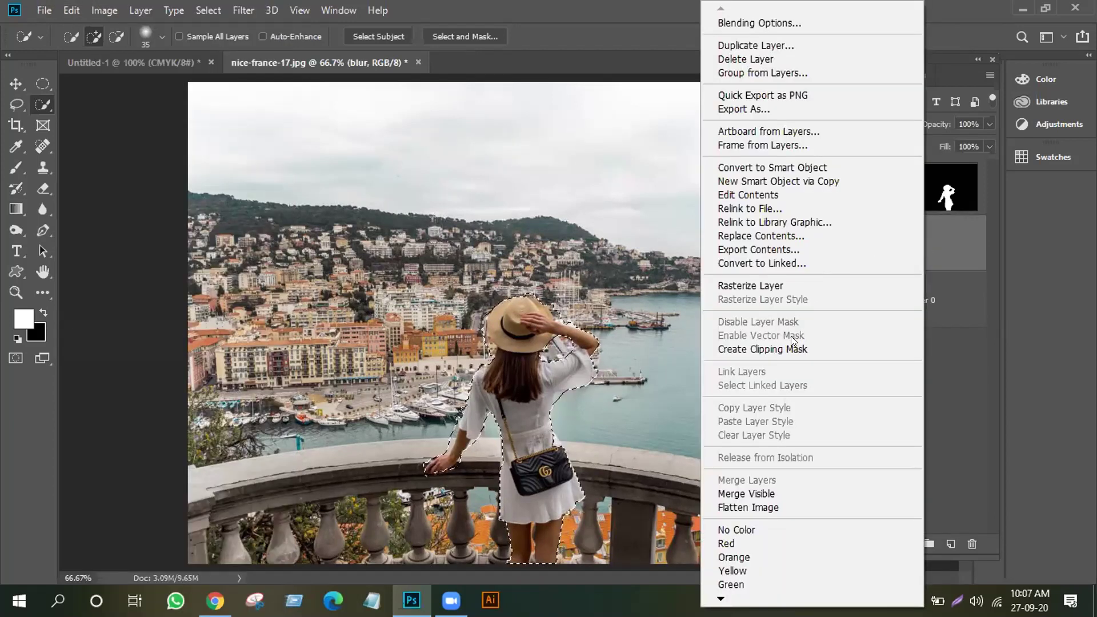
{"action": "left_click", "coordinate": [776, 263]}
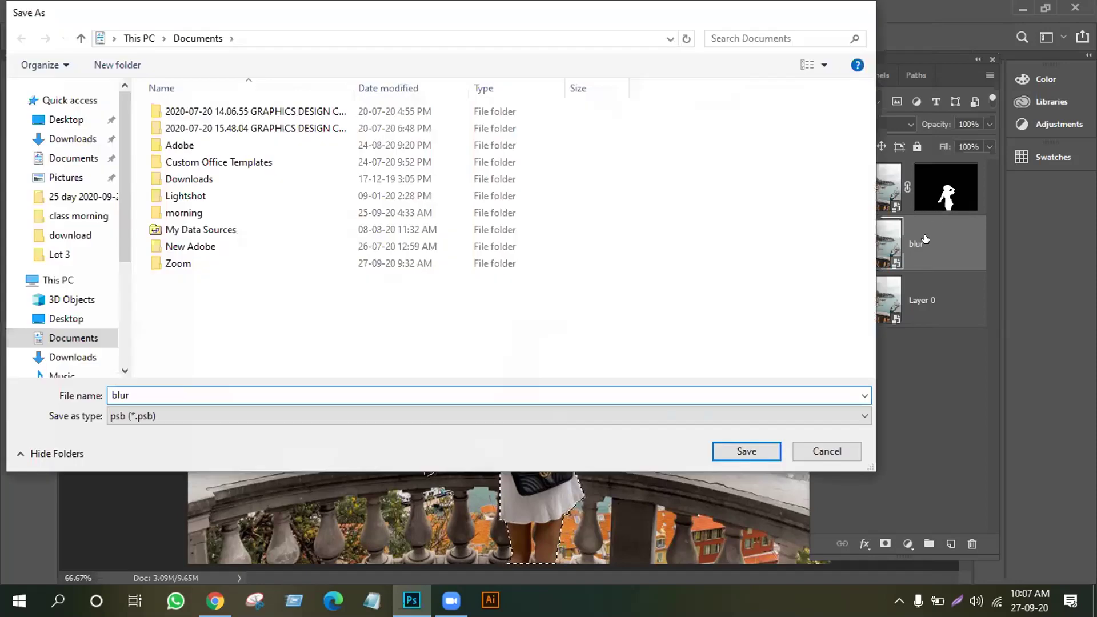
{"action": "key", "text": "Escape"}
- Rasterize the blur layer
{"action": "right_click", "coordinate": [926, 235]}
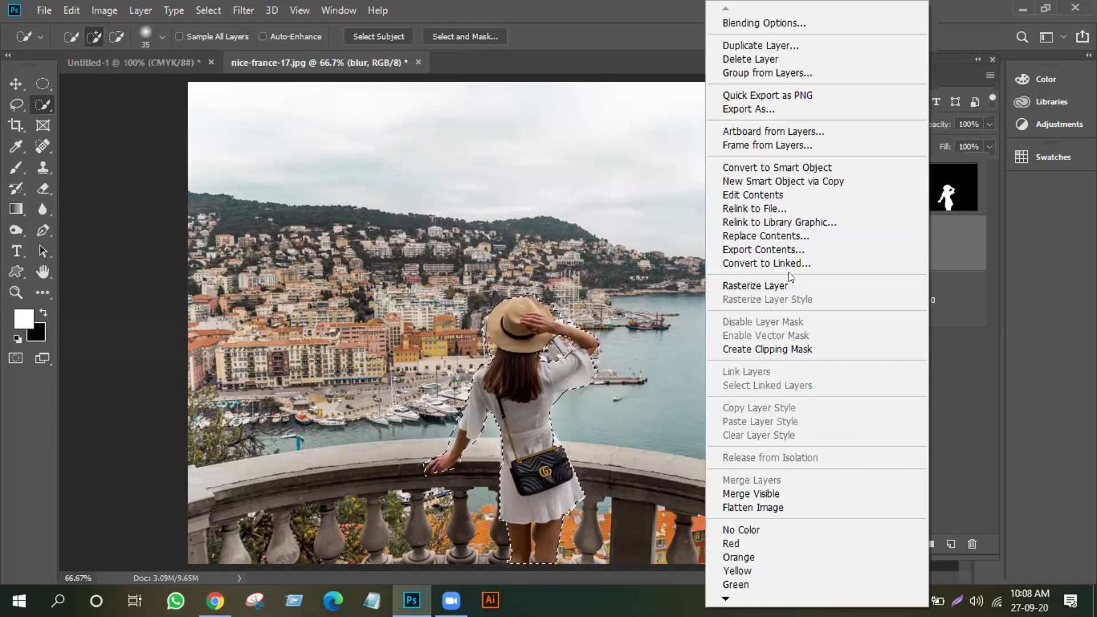
{"action": "left_click", "coordinate": [777, 286]}
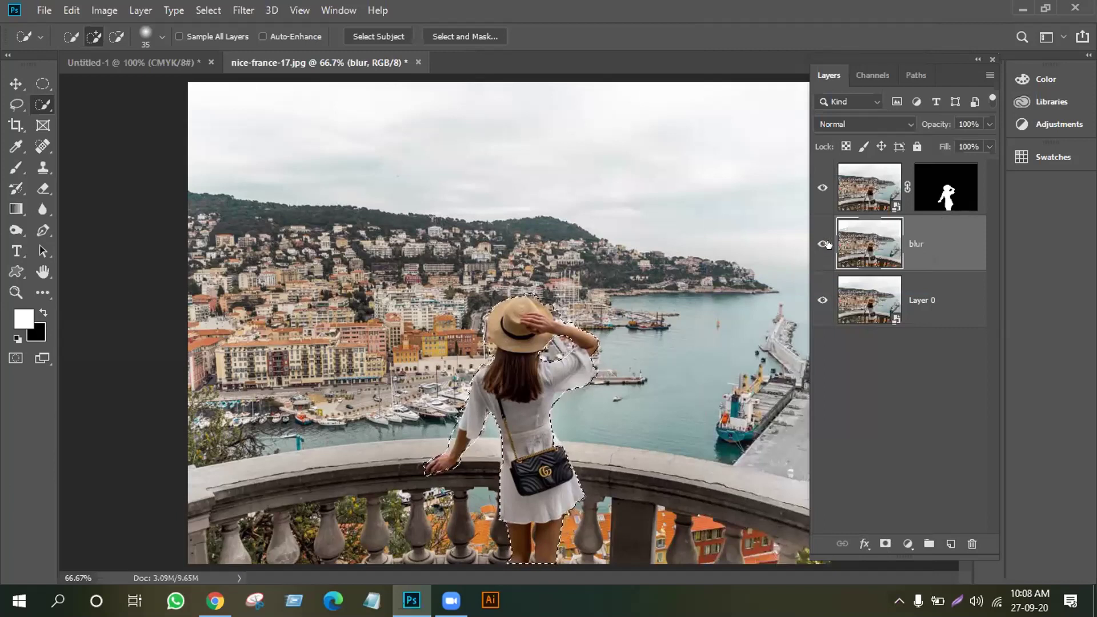
- Try a Content-Aware fill over the woman on the blur layer and undo it
{"action": "key", "text": "shift+F5"}
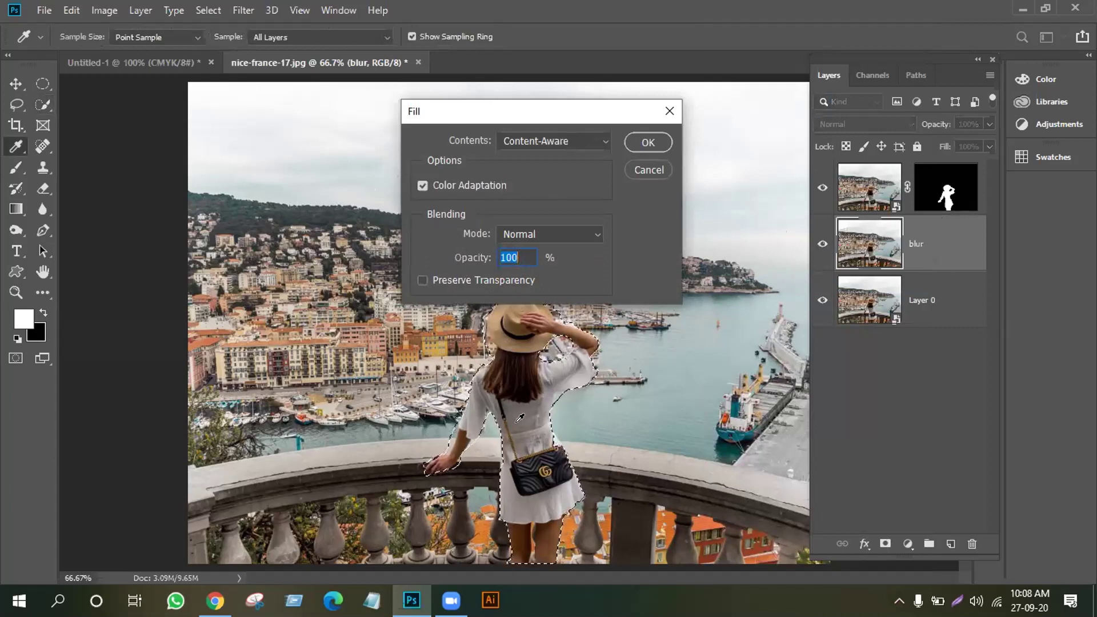
{"action": "left_click", "coordinate": [644, 141]}
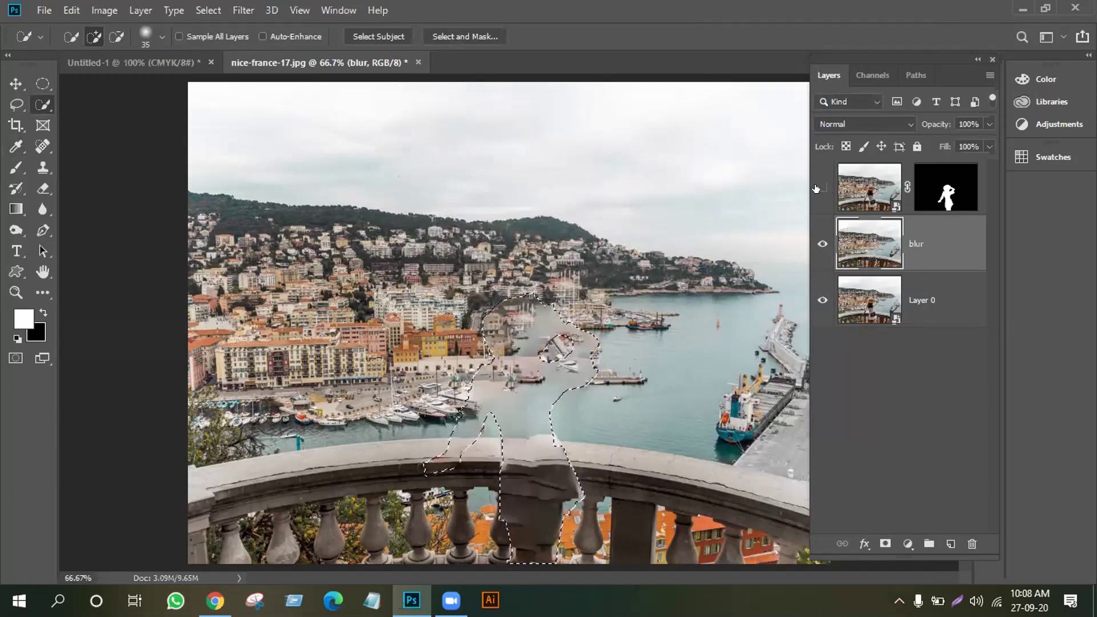
{"action": "key", "text": "ctrl+z"}
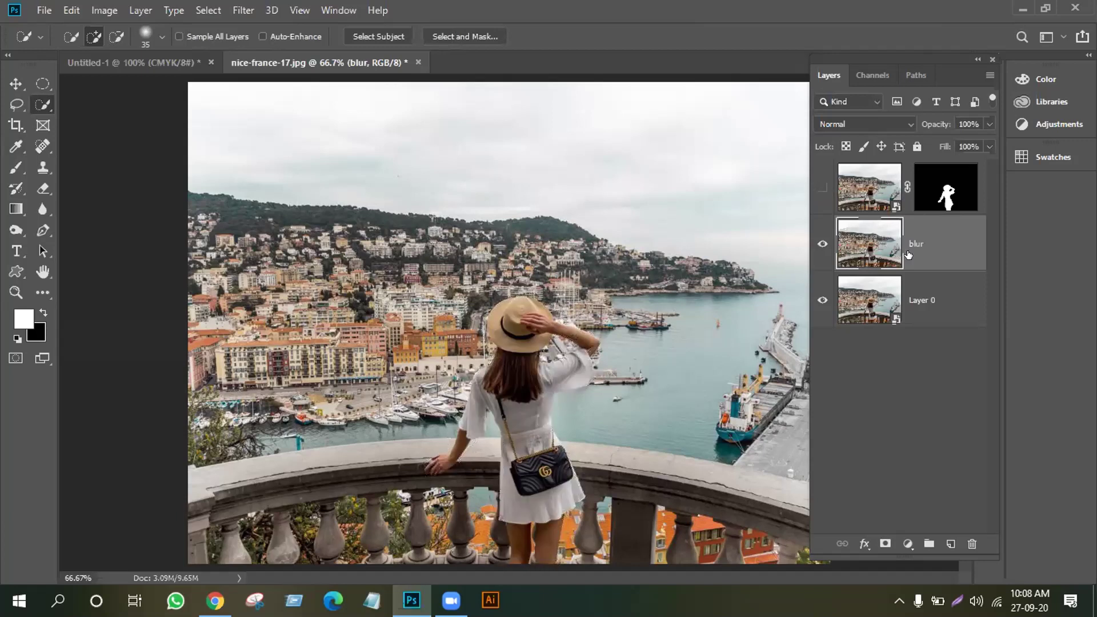
- Load the model mask as a selection, fill it on the blur layer with Content-Aware at 100% opacity, and compare the layer hidden and shown
{"action": "left_click", "coordinate": [945, 200], "text": "ctrl"}
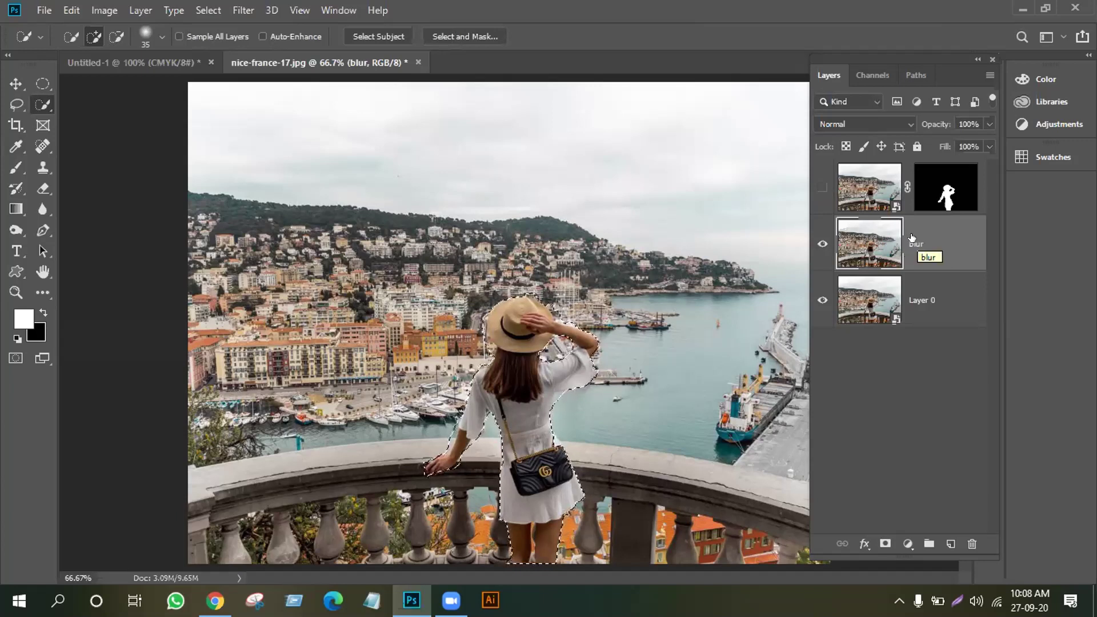
{"action": "key", "text": "shift+F5"}
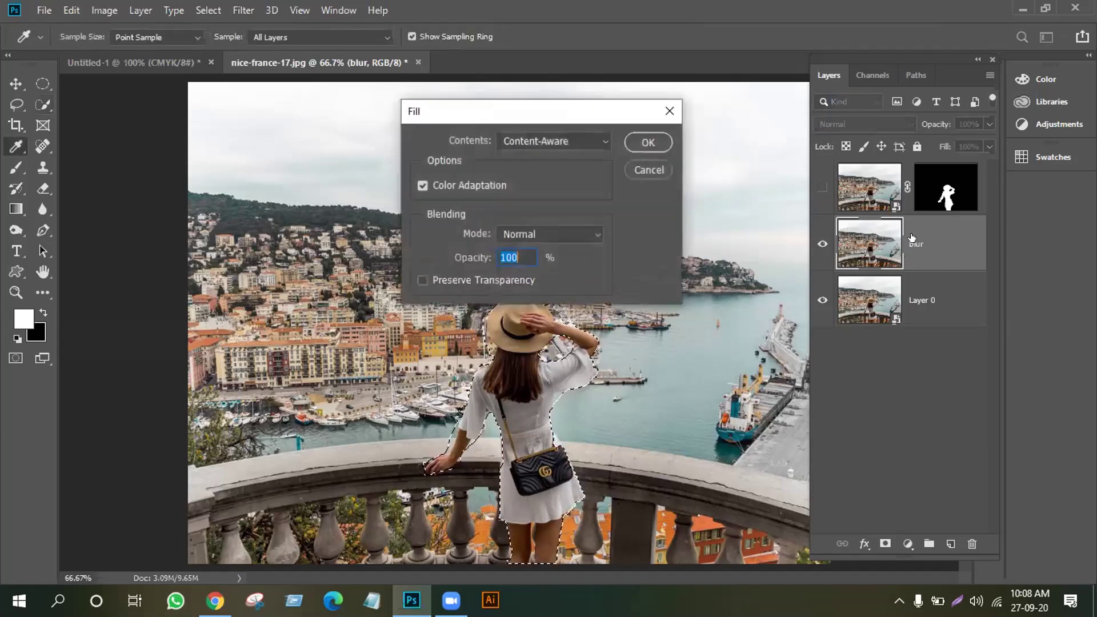
{"action": "key", "text": "Return"}
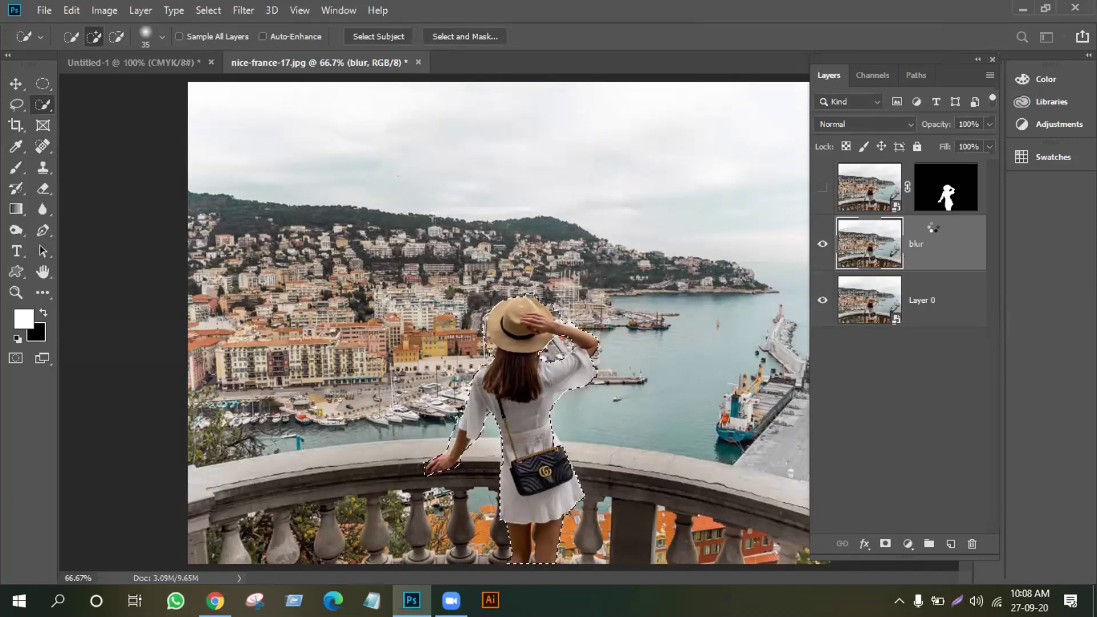
{"action": "left_click", "coordinate": [817, 244]}
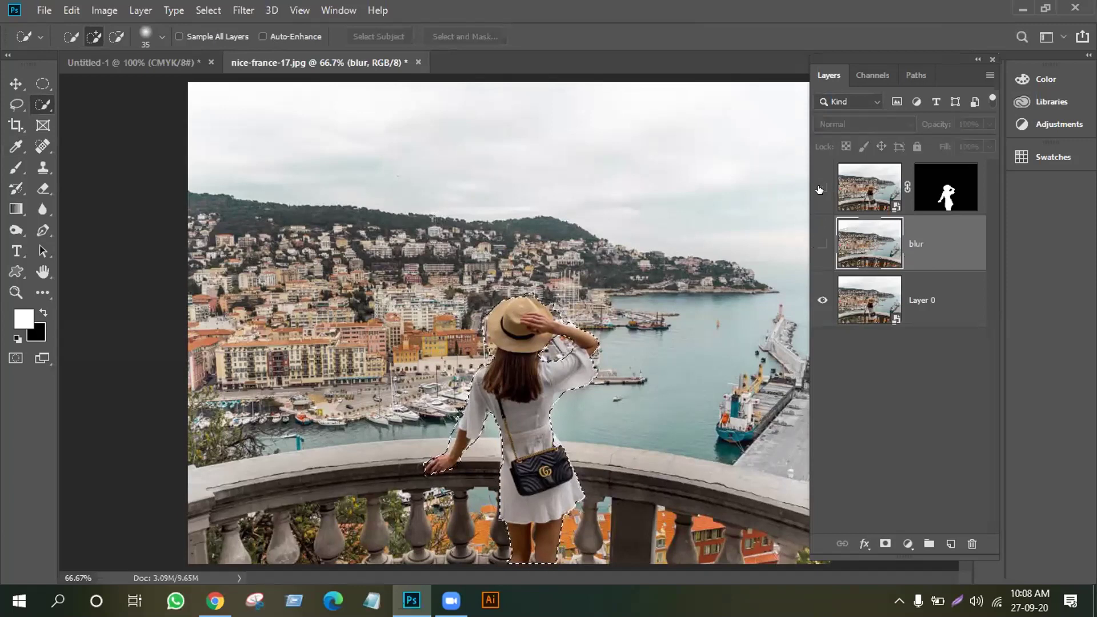
{"action": "left_click", "coordinate": [821, 243]}
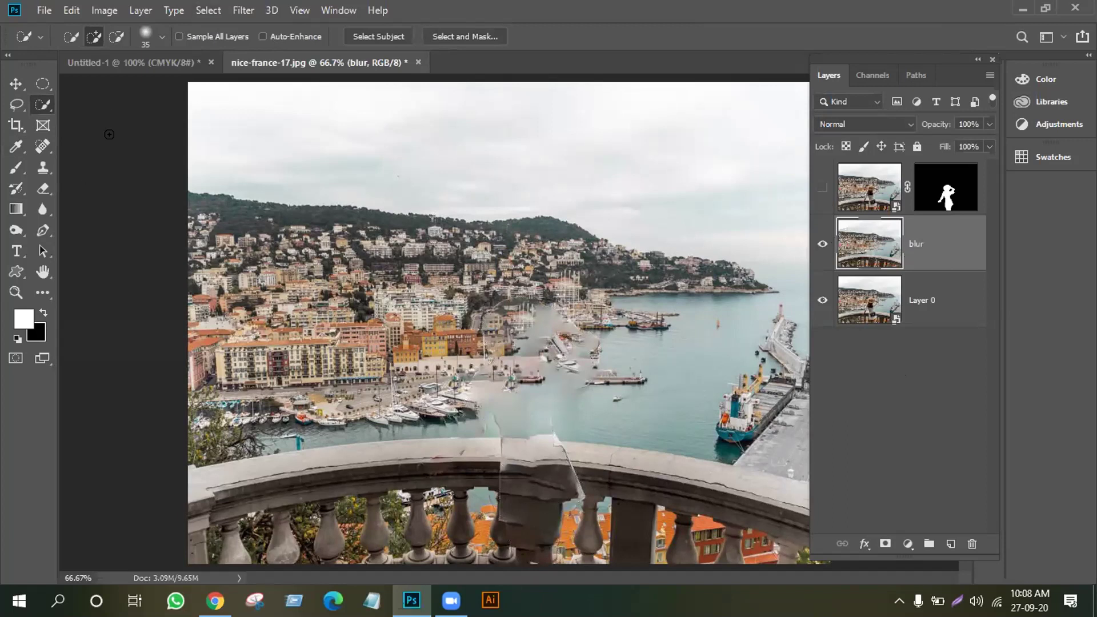
- Start a Tilt-Shift blur on the blur layer, centre its focus band on the balustrade, and extend the band down across the balusters
{"action": "left_click", "coordinate": [246, 10]}
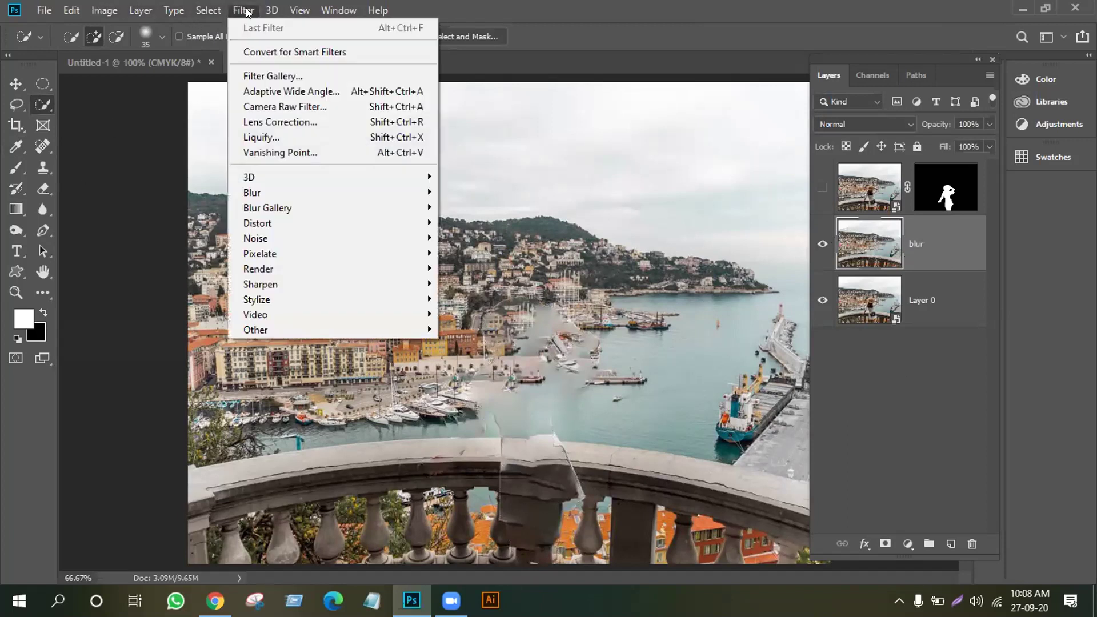
{"action": "mouse_move", "coordinate": [299, 212]}
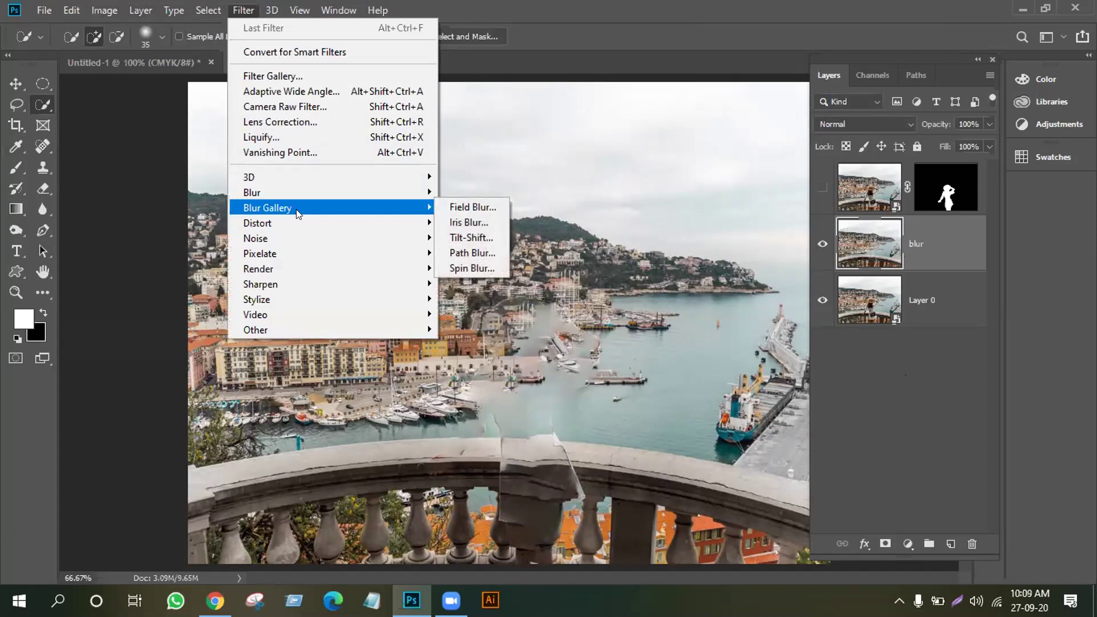
{"action": "left_click", "coordinate": [474, 238]}
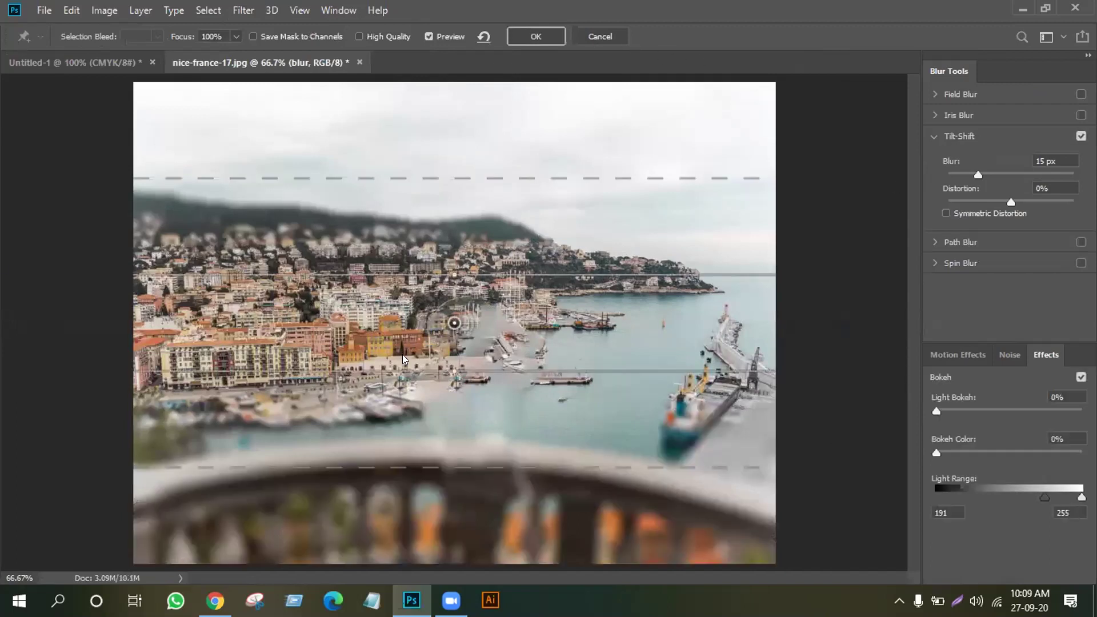
{"action": "left_click_drag", "start_coordinate": [454, 323], "coordinate": [446, 343]}
{"action": "left_click_drag", "start_coordinate": [444, 385], "coordinate": [456, 445]}
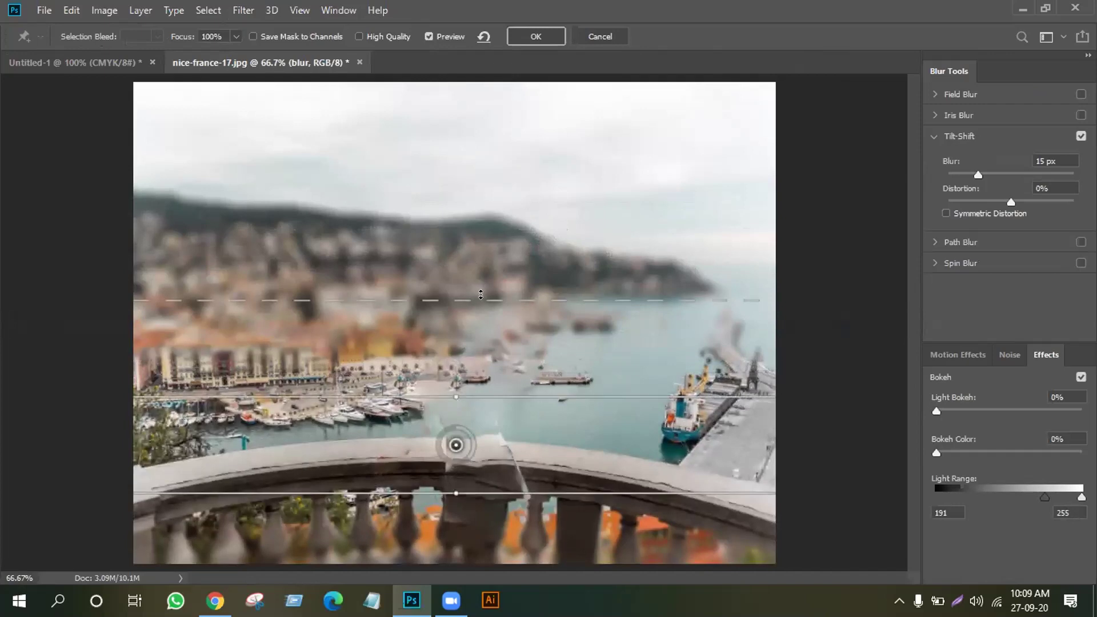
{"action": "left_click_drag", "start_coordinate": [483, 293], "coordinate": [474, 327]}
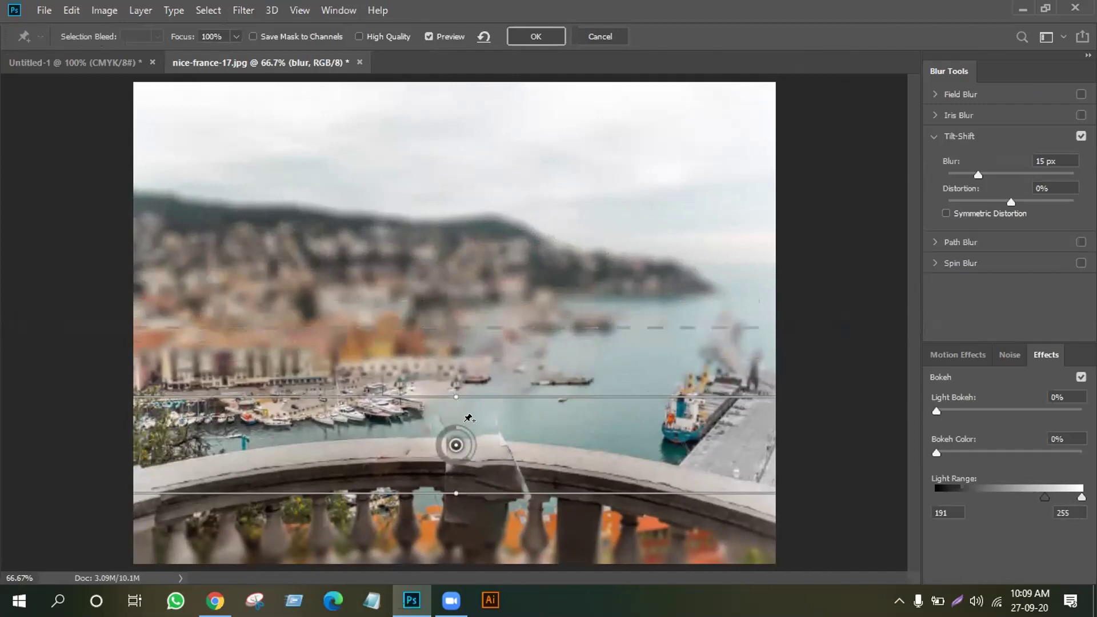
{"action": "left_click_drag", "start_coordinate": [468, 493], "coordinate": [469, 531]}
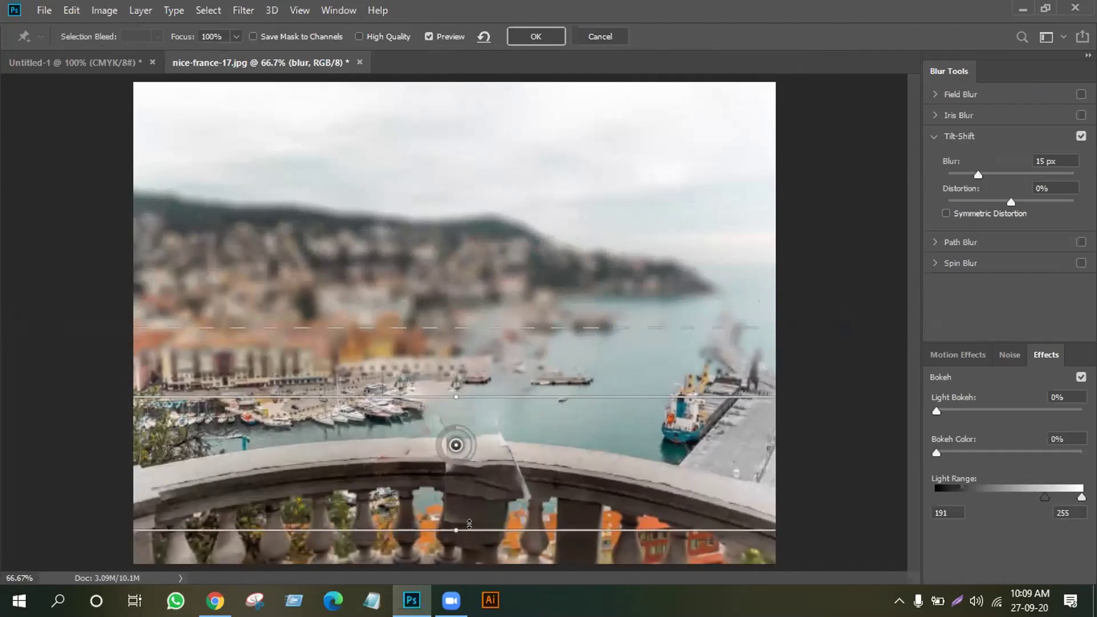
- Apply the Tilt-Shift with 19 px blur and 10% light bokeh, bringing the upper focus line down closer to the balustrade
{"action": "mouse_move", "coordinate": [464, 453]}
{"action": "left_mouse_down"}
{"action": "mouse_move", "coordinate": [430, 451]}
{"action": "mouse_move", "coordinate": [454, 466]}
{"action": "left_mouse_up"}
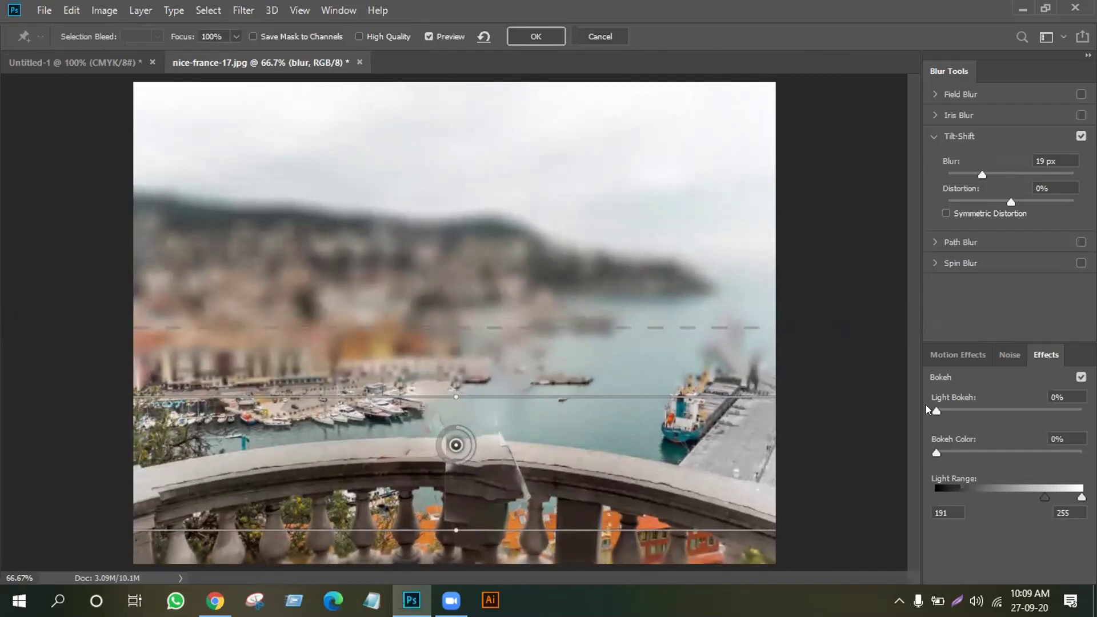
{"action": "left_click_drag", "start_coordinate": [935, 409], "coordinate": [952, 414]}
{"action": "left_click_drag", "start_coordinate": [405, 394], "coordinate": [403, 417]}
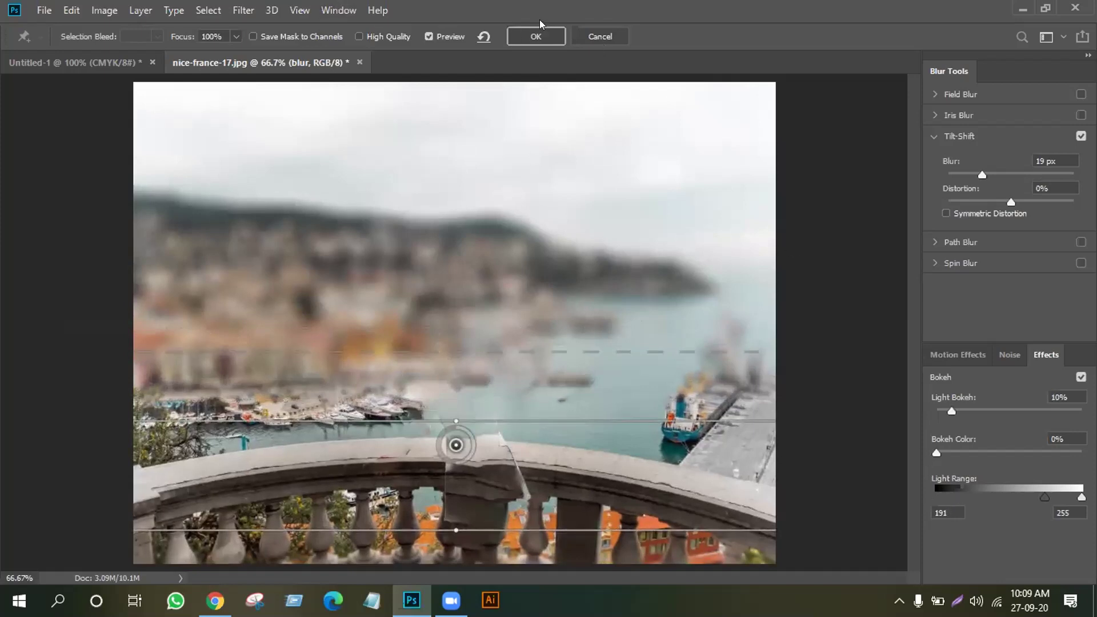
{"action": "left_click", "coordinate": [526, 34]}
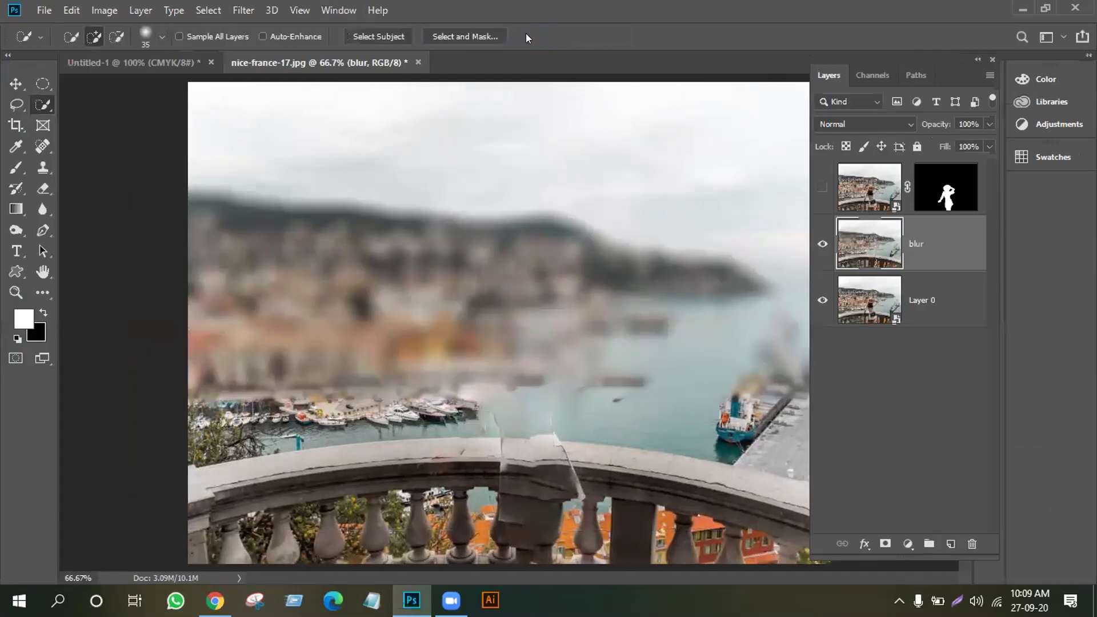
- Show the masked model layer and merge it with the blur layer
{"action": "left_click", "coordinate": [822, 187]}
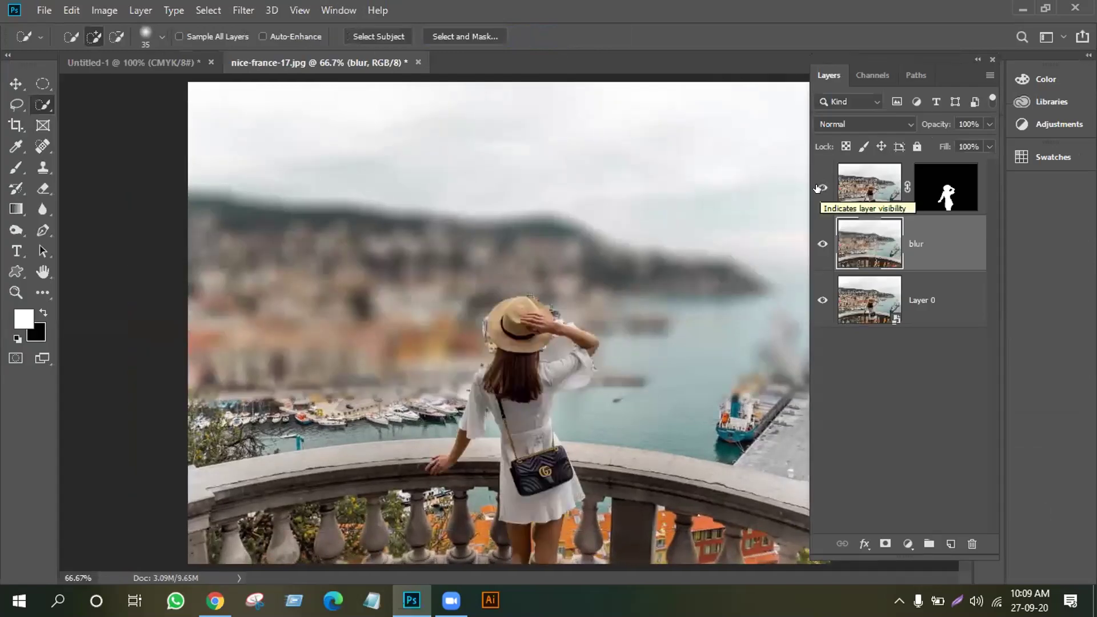
{"action": "key", "text": "alt+bracketright"}
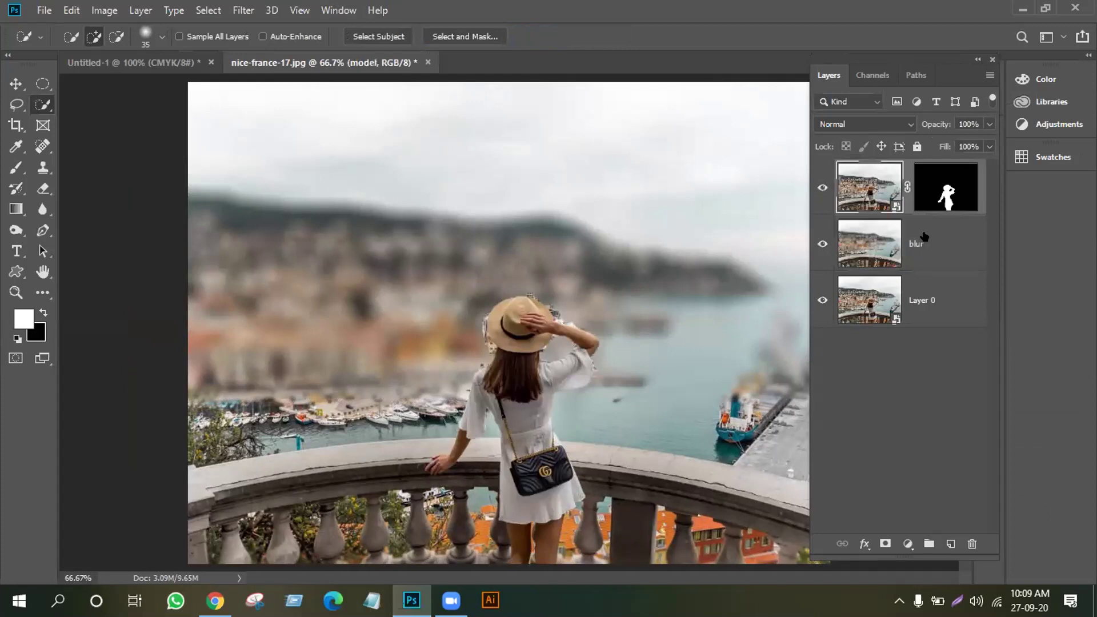
{"action": "left_click", "coordinate": [924, 236]}
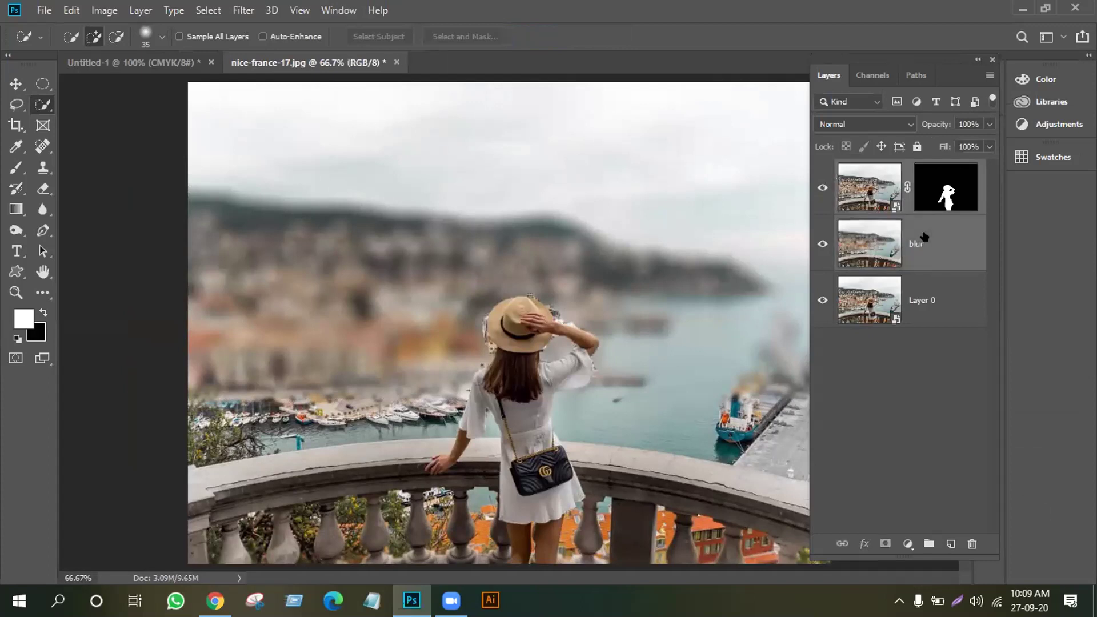
{"action": "right_click", "coordinate": [926, 236]}
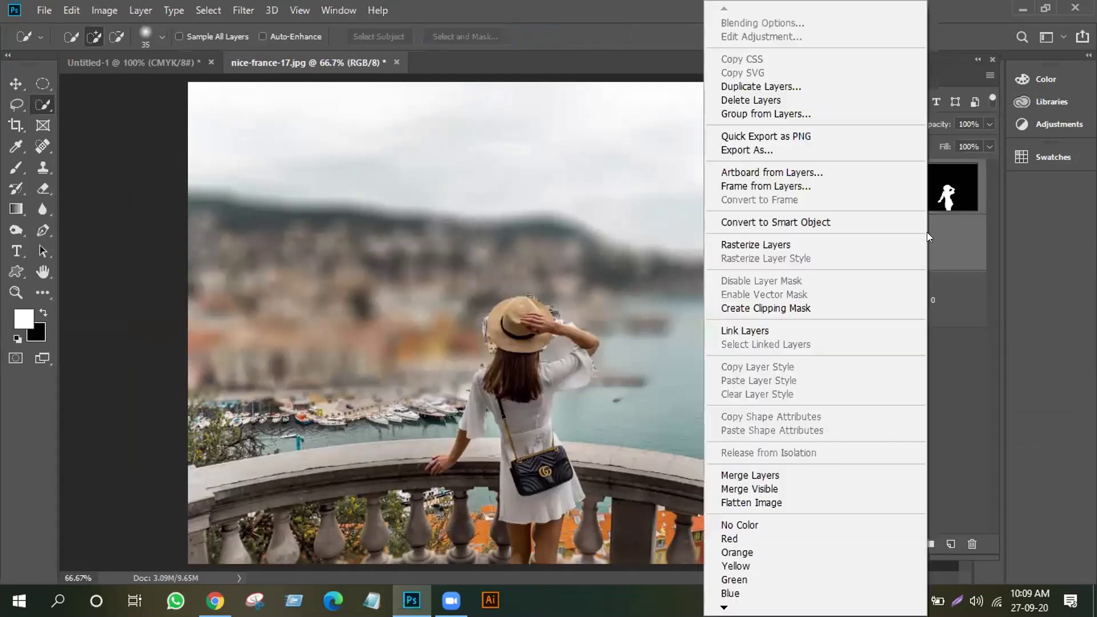
{"action": "left_click", "coordinate": [765, 478]}
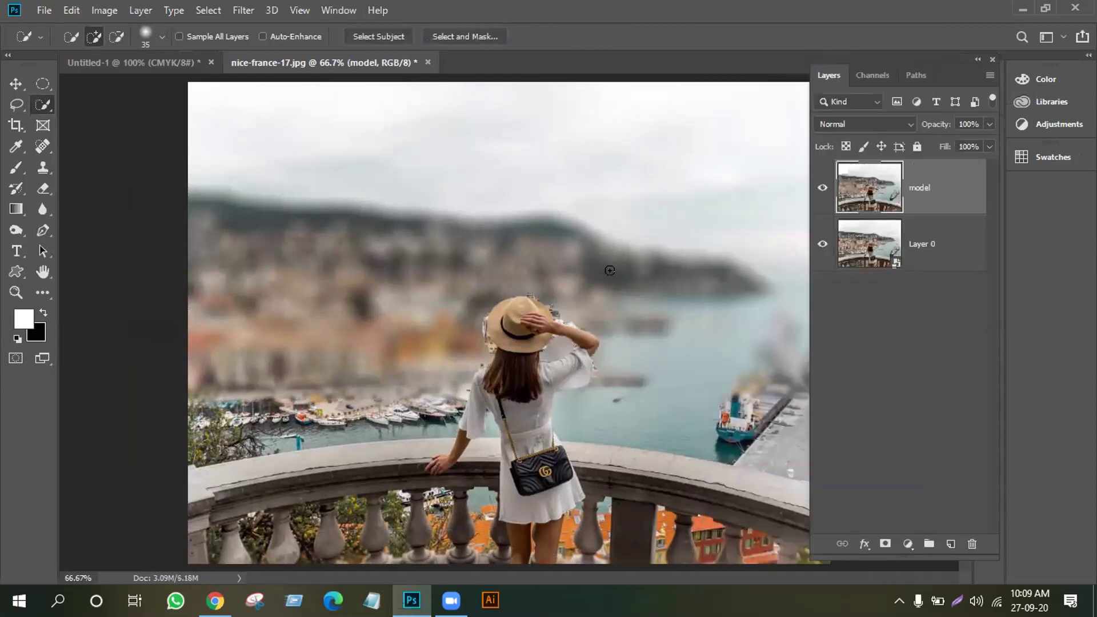
- Compare the merged model layer hidden and shown, and convert it to a smart object
{"action": "left_click", "coordinate": [821, 188]}
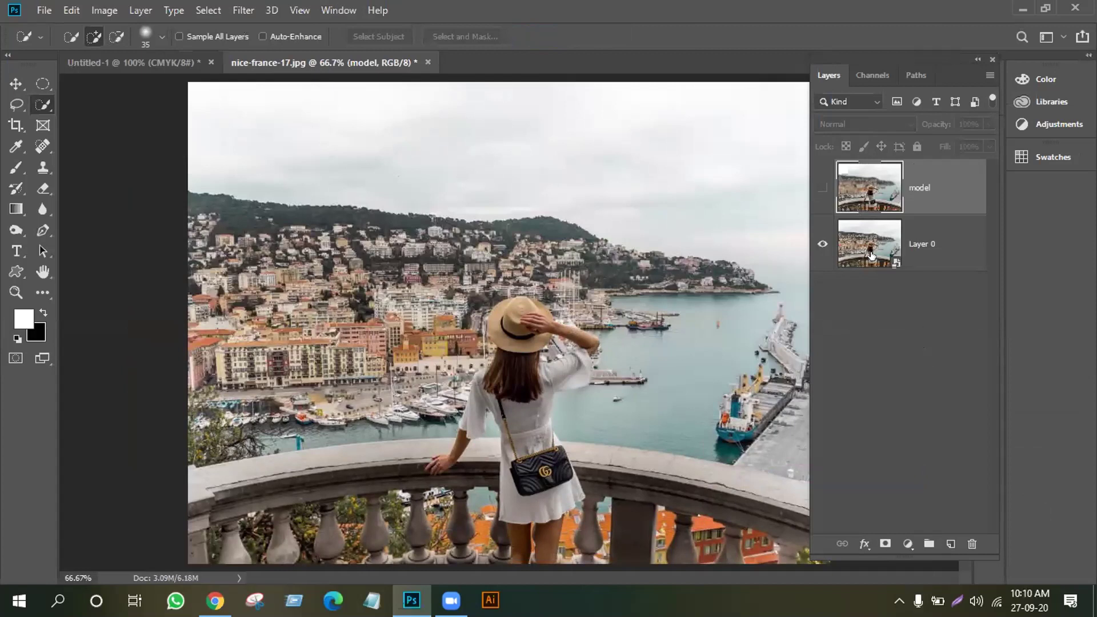
{"action": "left_click", "coordinate": [821, 188]}
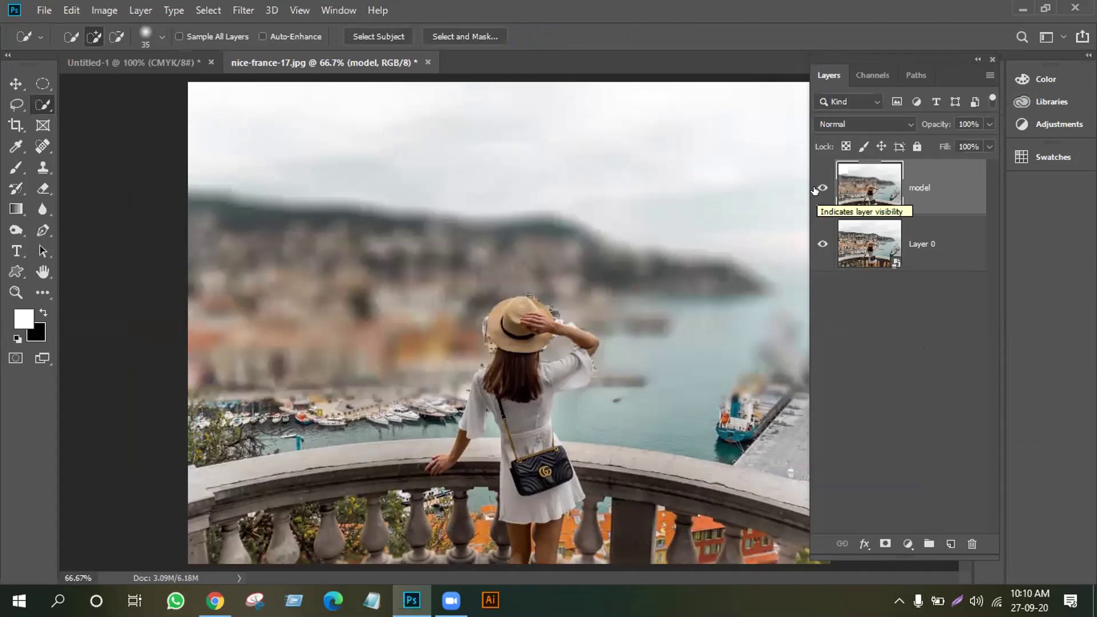
{"action": "right_click", "coordinate": [952, 190]}
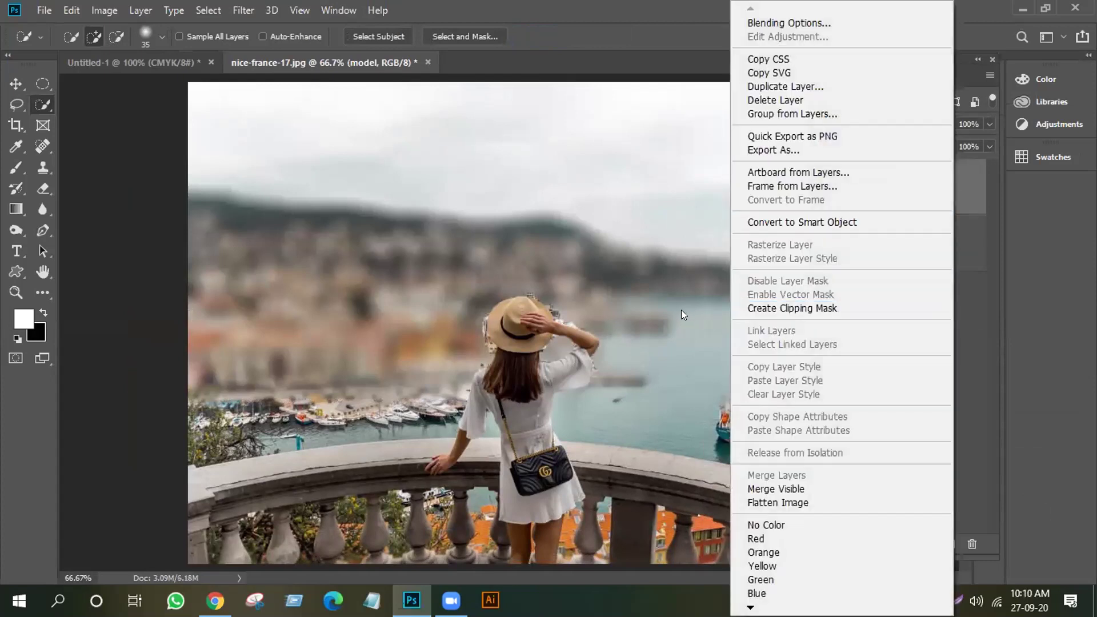
{"action": "left_click", "coordinate": [851, 223]}
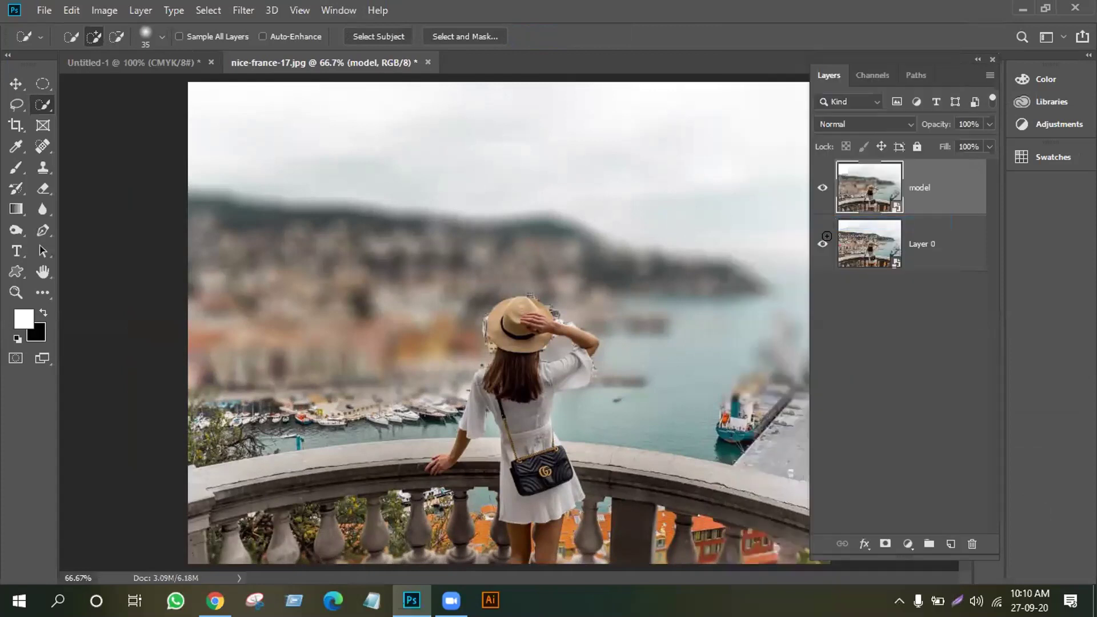
- Hide the model layer, try to delete the pier with the lighthouse using a Quick Selection, and open the layer options of Layer 0
{"action": "left_click", "coordinate": [15, 84]}
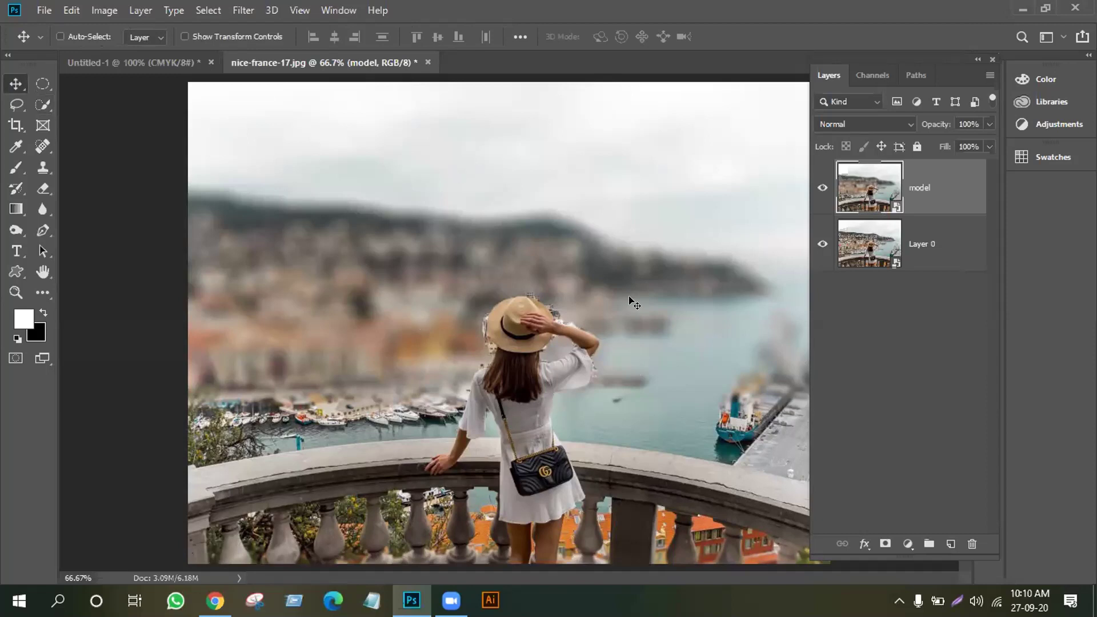
{"action": "left_click", "coordinate": [822, 187]}
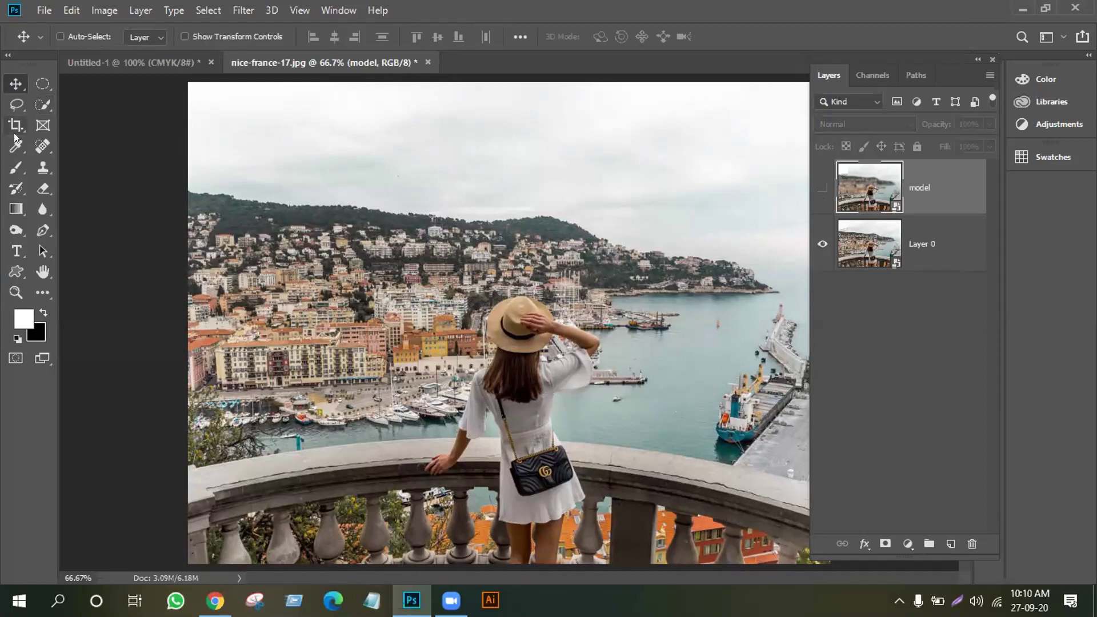
{"action": "left_click", "coordinate": [44, 103]}
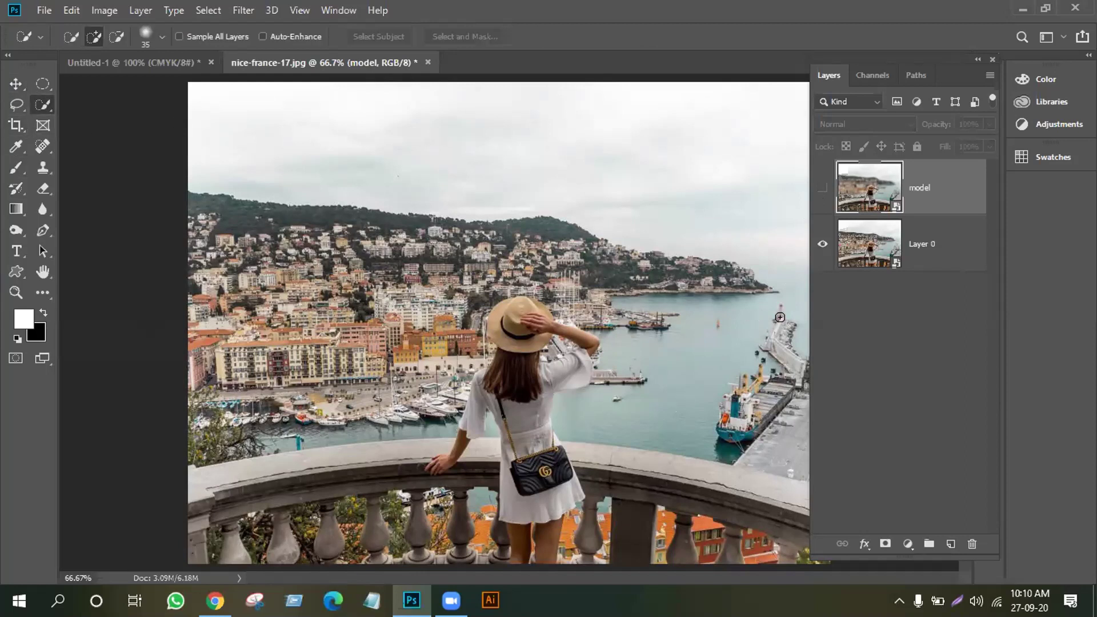
{"action": "mouse_move", "coordinate": [776, 332]}
{"action": "left_mouse_down"}
{"action": "mouse_move", "coordinate": [791, 394]}
{"action": "mouse_move", "coordinate": [778, 354]}
{"action": "left_mouse_up"}
{"action": "key", "text": "Delete"}
{"action": "left_click", "coordinate": [527, 234]}
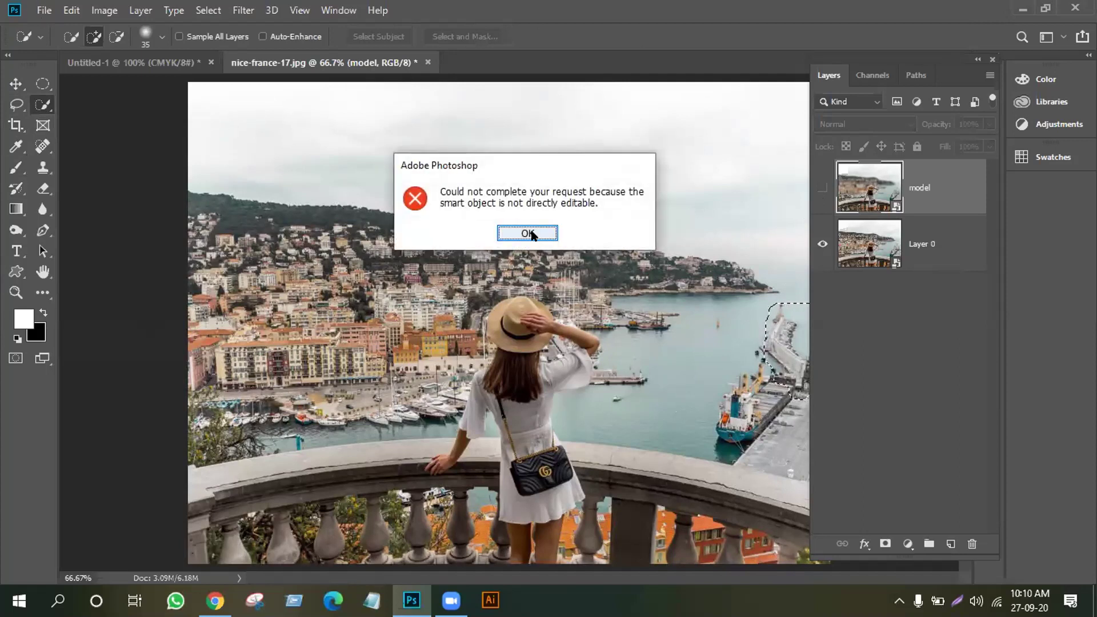
{"action": "left_click", "coordinate": [922, 252]}
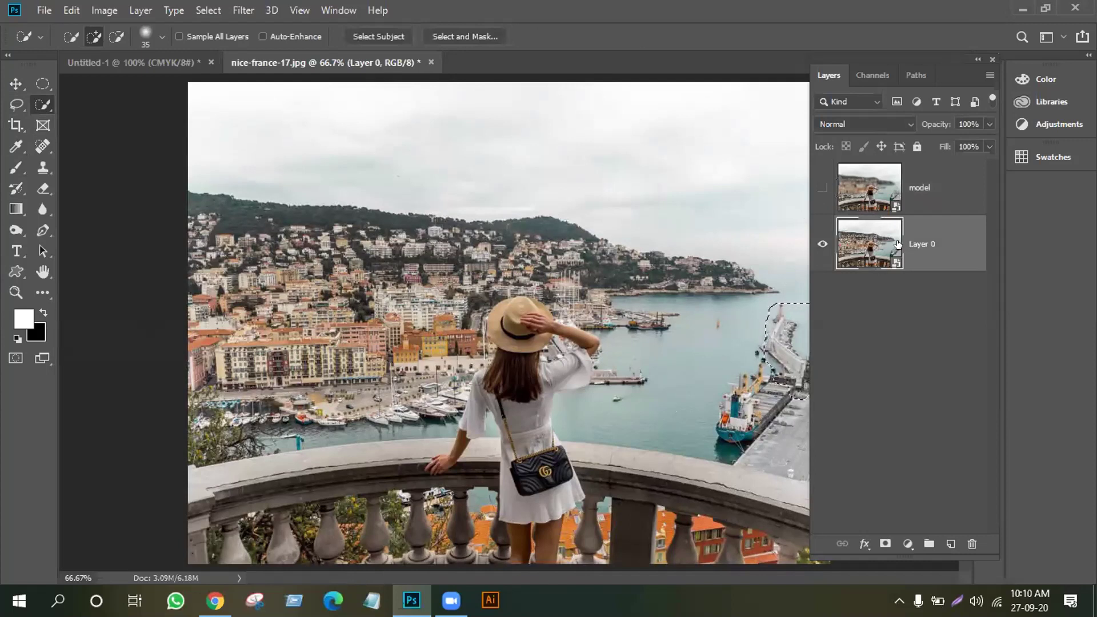
{"action": "right_click", "coordinate": [914, 243]}
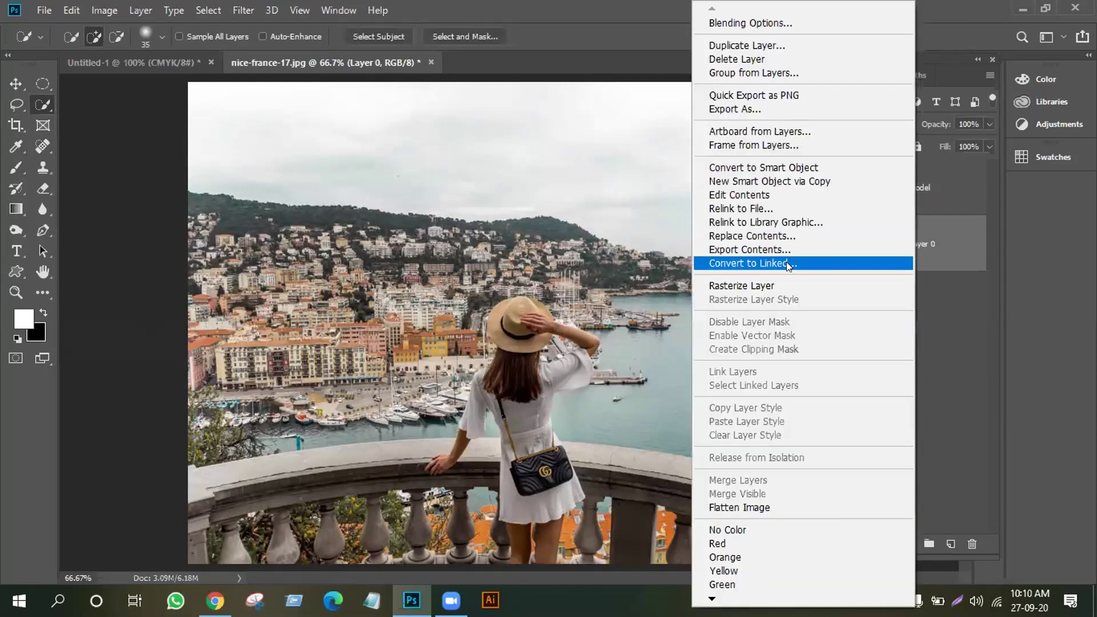
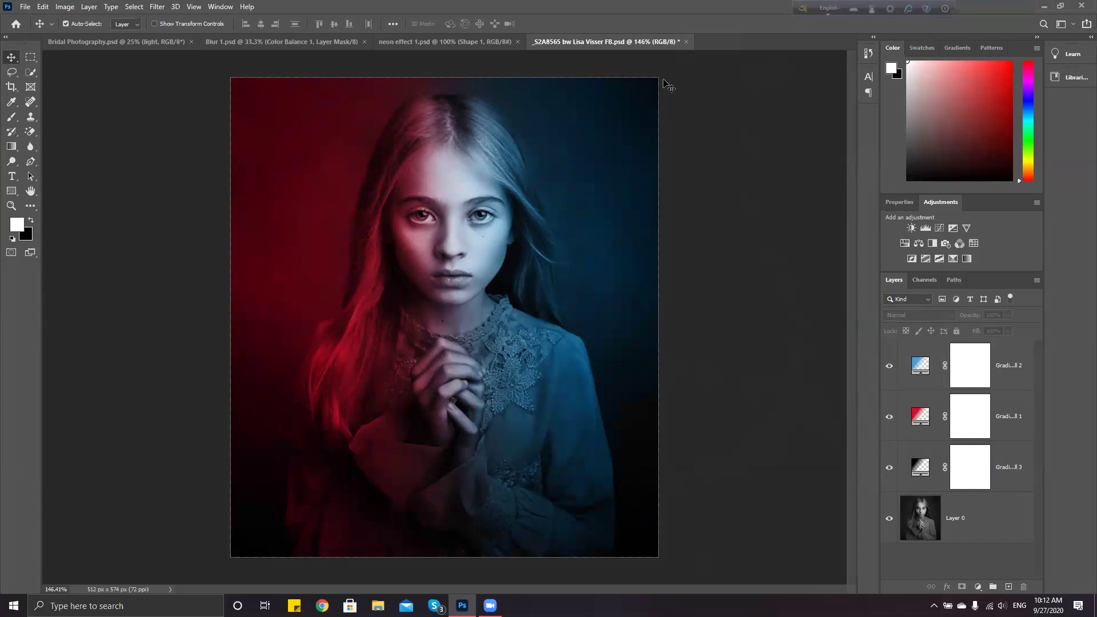
- Compare the red-and-blue portrait document with neon effect 1.psd, and view the neon artwork at 133% with no layer selected
{"action": "left_click", "coordinate": [465, 43]}
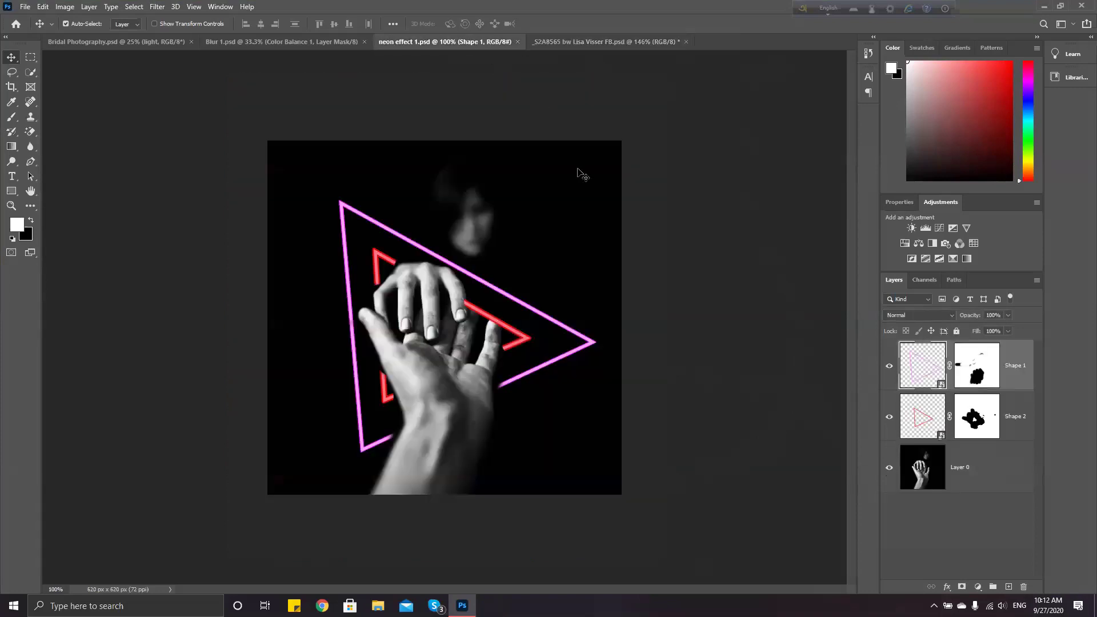
{"action": "left_click", "coordinate": [590, 43]}
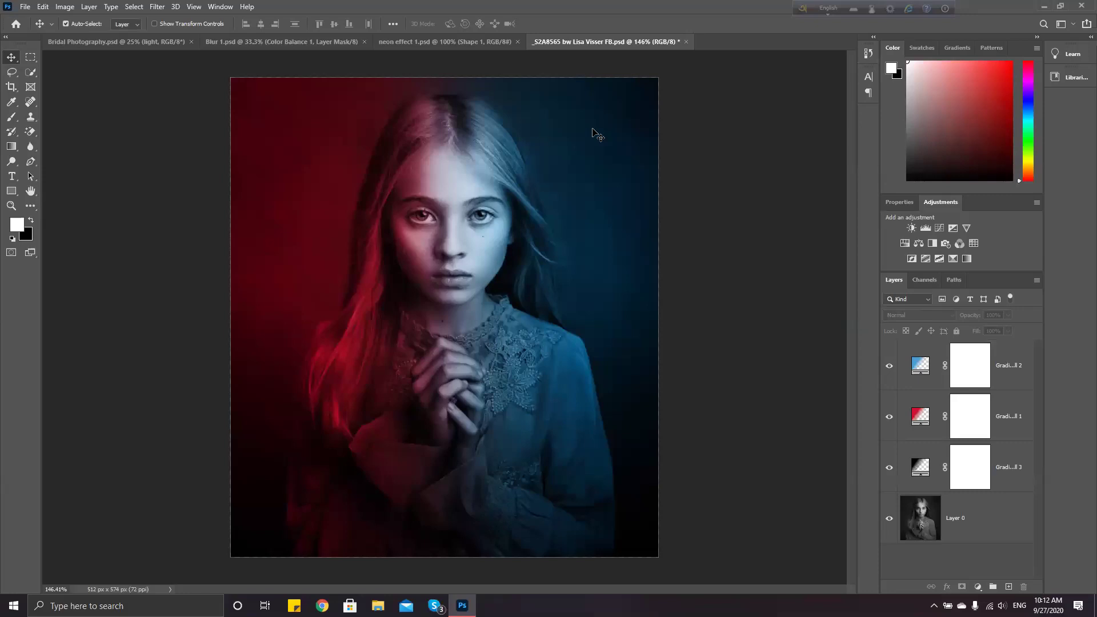
{"action": "left_click", "coordinate": [473, 46]}
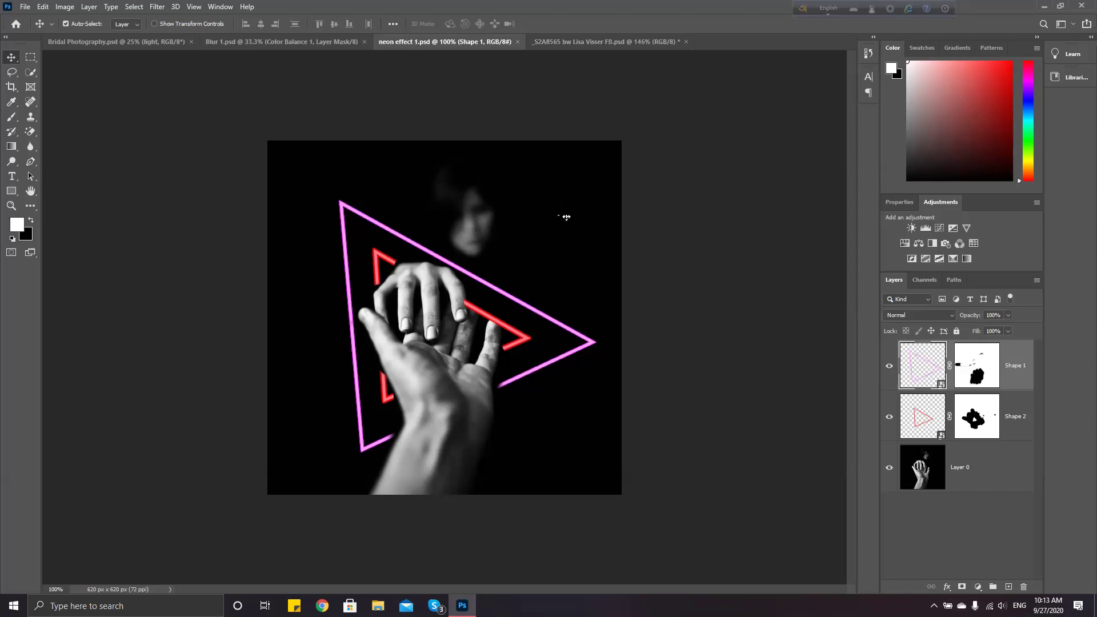
{"action": "key", "text": "ctrl"}
{"action": "left_click", "coordinate": [673, 279]}
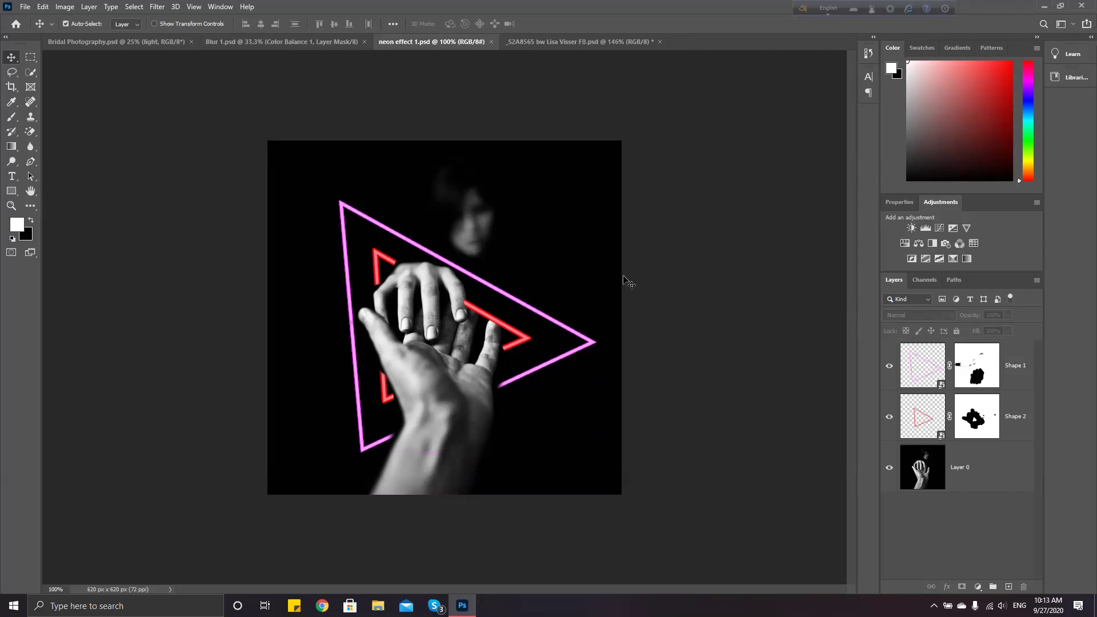
{"action": "scroll", "coordinate": [599, 282], "scroll_direction": "up", "scroll_amount": 1}
{"action": "scroll", "coordinate": [514, 246], "scroll_direction": "up", "scroll_amount": 2}
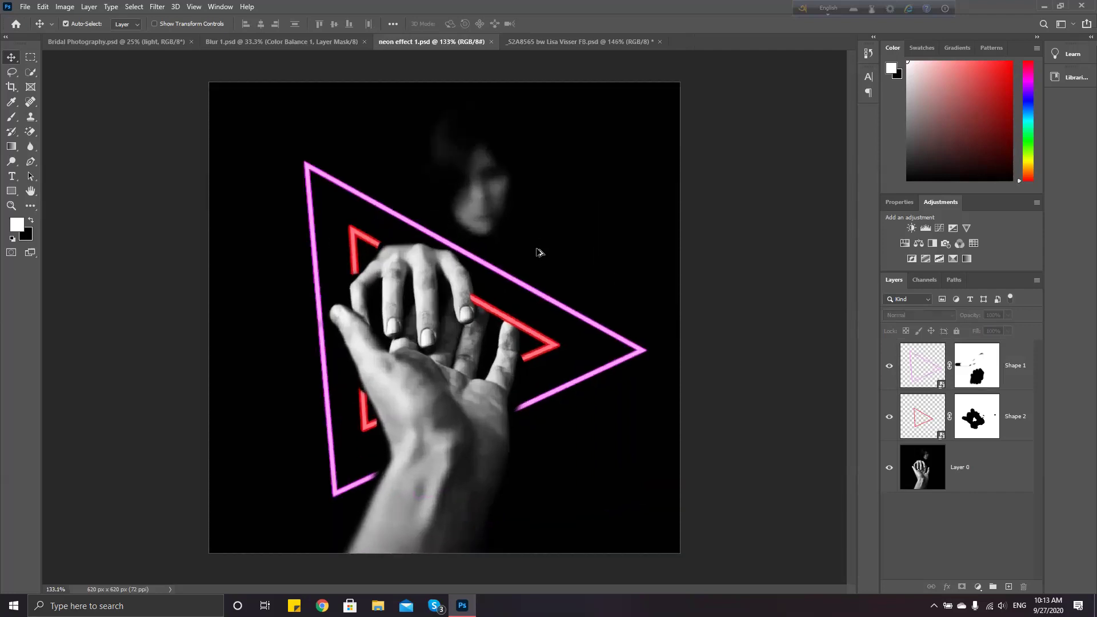
- In Blur 1.psd, hide the adjustment, model and blur layers and show Layer 0 to view the original photo
{"action": "left_click", "coordinate": [322, 45]}
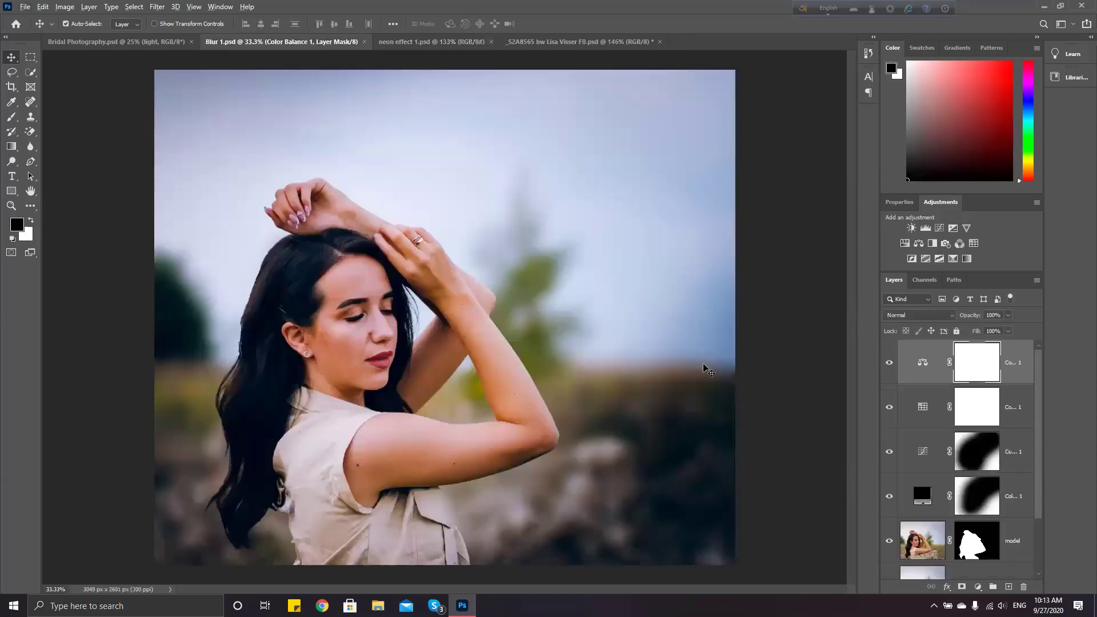
{"action": "scroll", "coordinate": [949, 517], "scroll_direction": "down", "scroll_amount": 2}
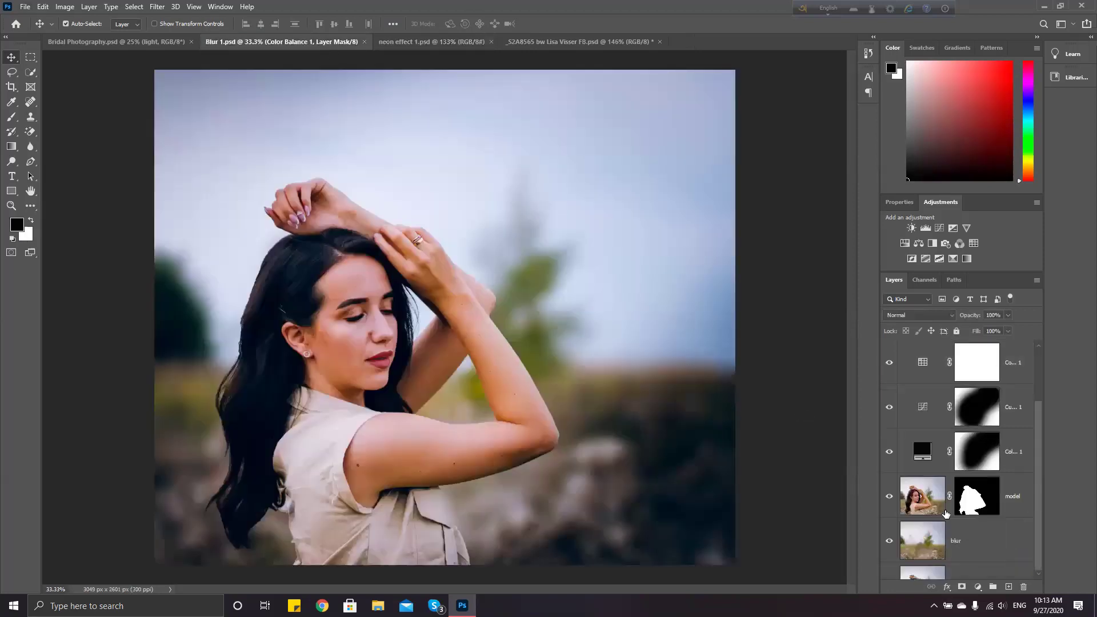
{"action": "left_click", "coordinate": [889, 468]}
{"action": "left_click", "coordinate": [889, 423]}
{"action": "left_click", "coordinate": [889, 378]}
{"action": "scroll", "coordinate": [889, 408], "scroll_direction": "up", "scroll_amount": 2}
{"action": "left_click", "coordinate": [888, 407]}
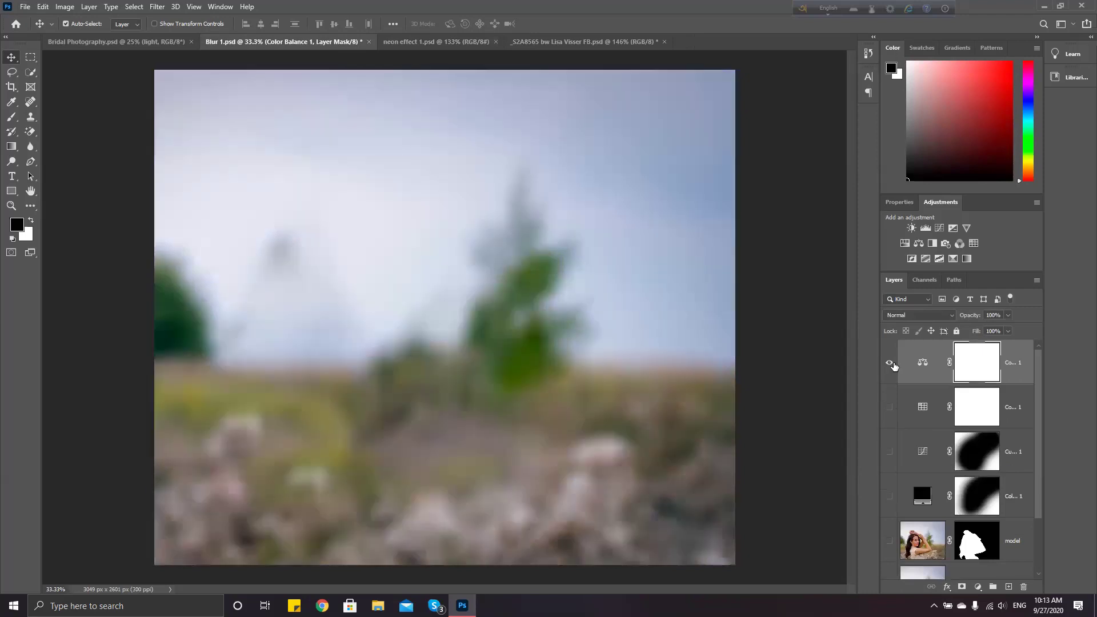
{"action": "left_click", "coordinate": [889, 362]}
{"action": "scroll", "coordinate": [894, 389], "scroll_direction": "down", "scroll_amount": 2}
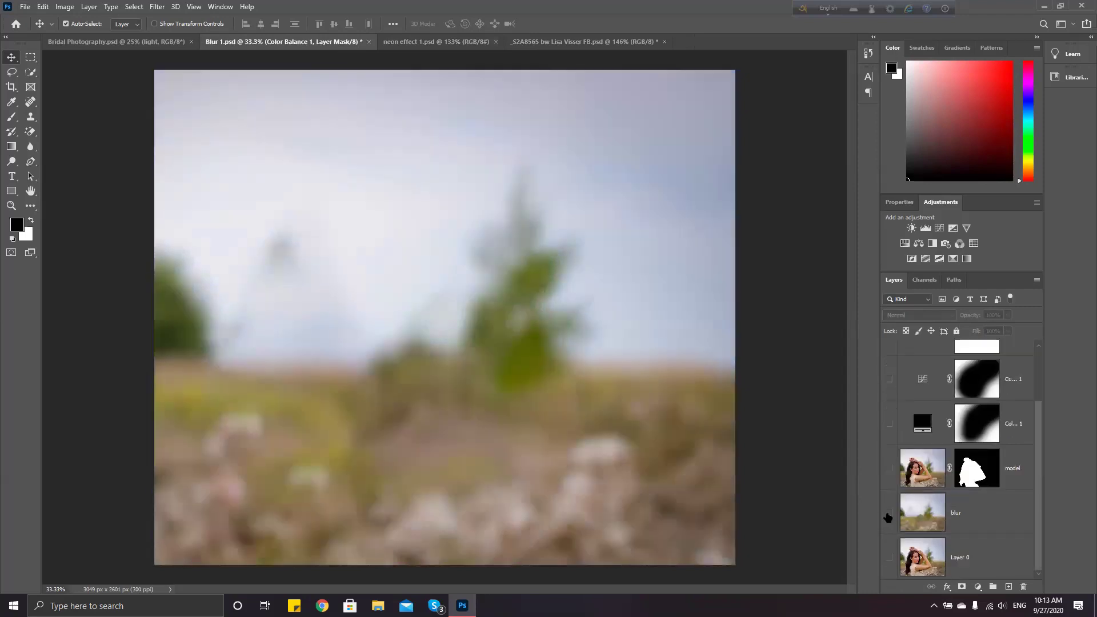
{"action": "left_click", "coordinate": [889, 513]}
{"action": "left_click", "coordinate": [889, 558]}
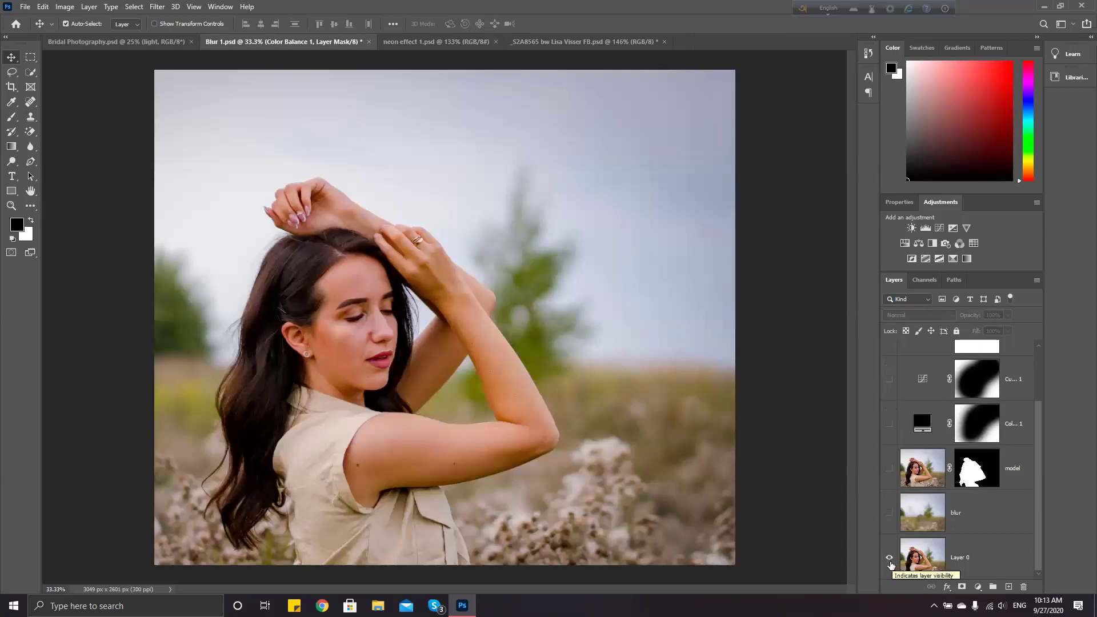
- Show the blur, model, colour fill, curves, colour lookup and colour balance layers again one by one in Blur 1.psd
{"action": "left_click", "coordinate": [889, 513]}
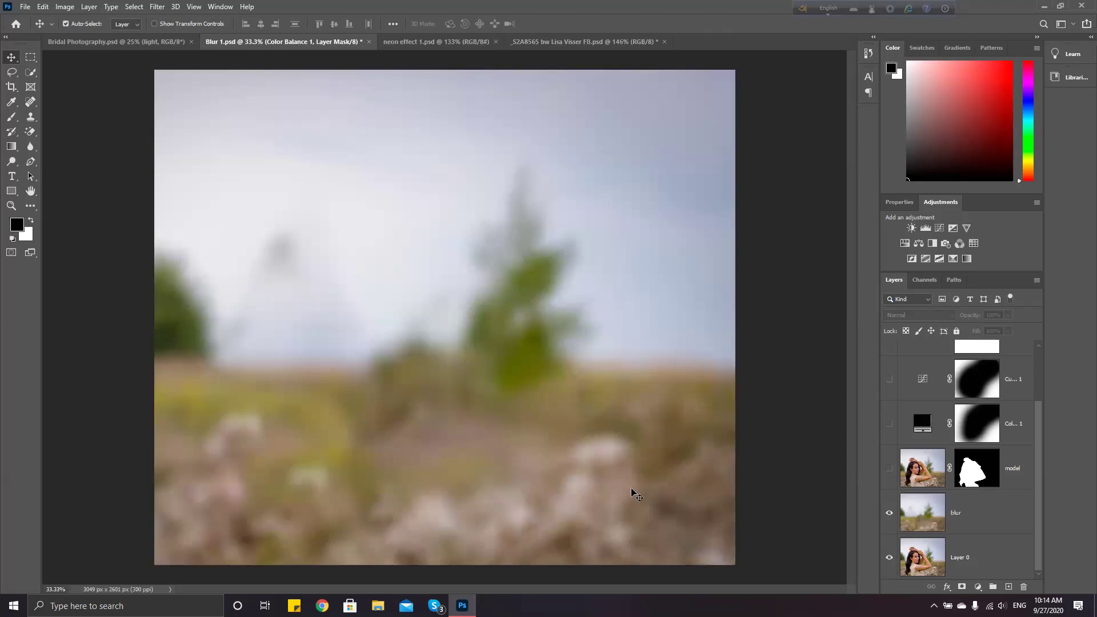
{"action": "left_click", "coordinate": [890, 468]}
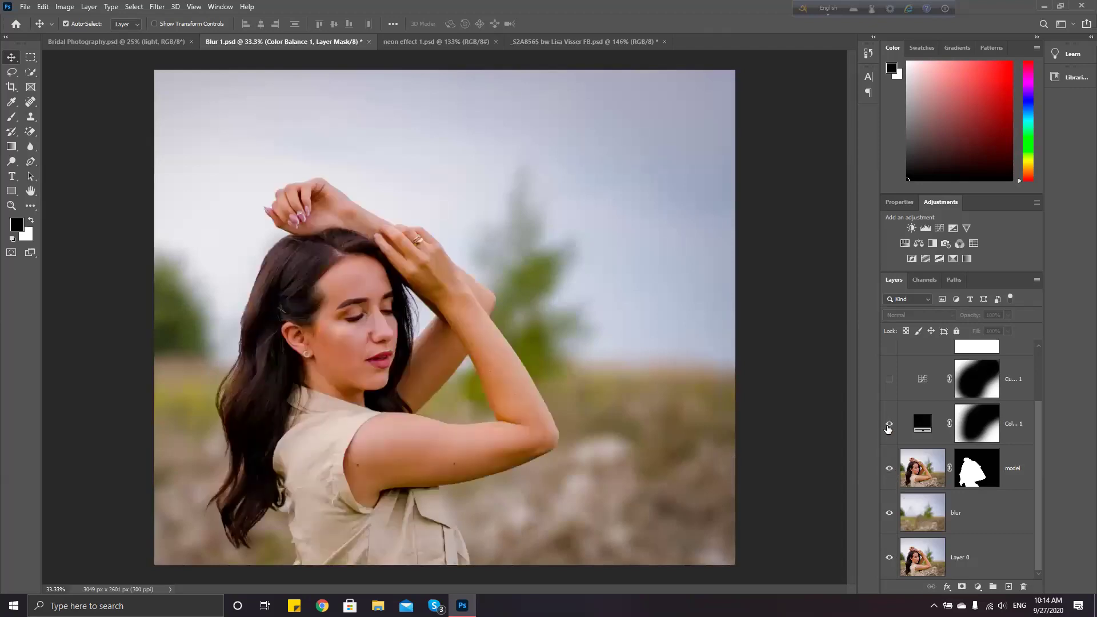
{"action": "scroll", "coordinate": [888, 434], "scroll_direction": "up", "scroll_amount": 1}
{"action": "scroll", "coordinate": [888, 436], "scroll_direction": "up", "scroll_amount": 1}
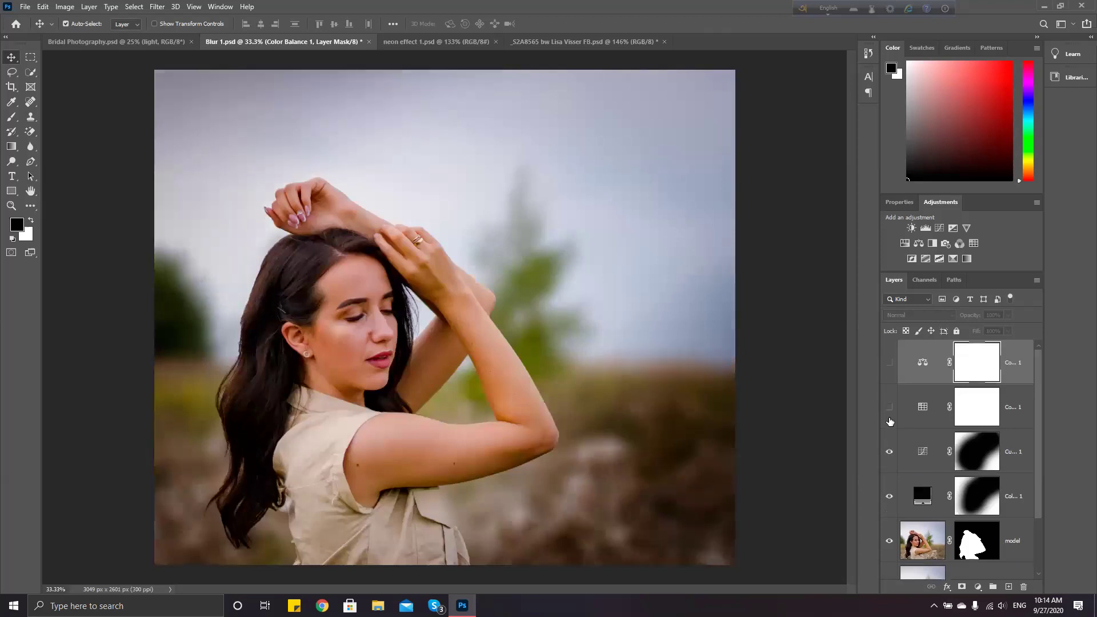
{"action": "left_click", "coordinate": [889, 407]}
{"action": "left_click", "coordinate": [889, 362]}
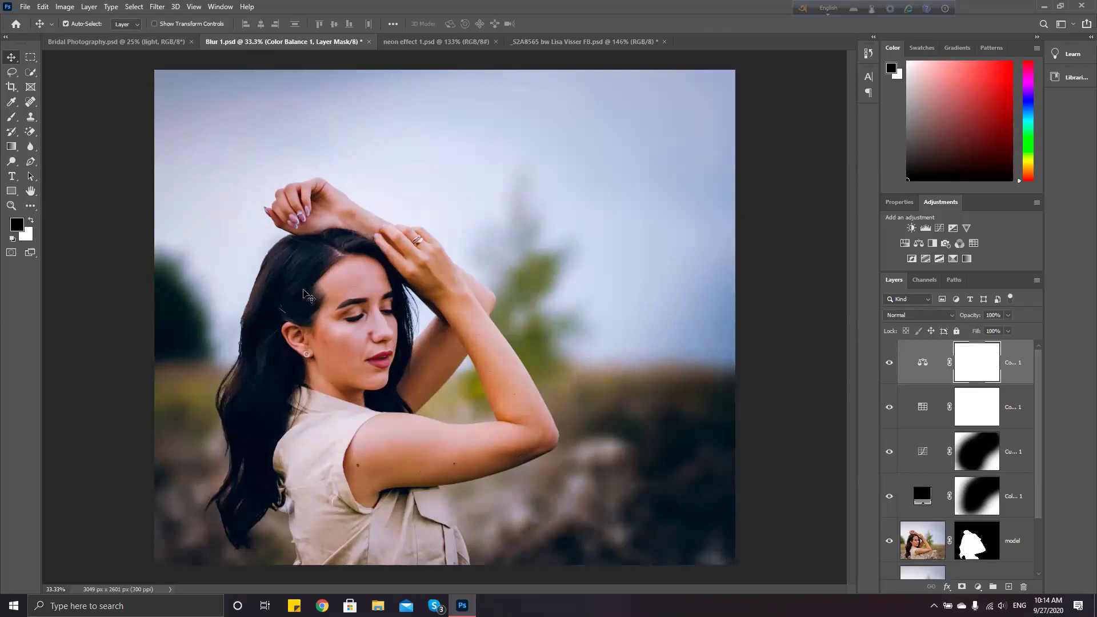
- In Bridal Photography.psd, hide every layer above Layer 0 to view the original wedding photo
{"action": "left_click", "coordinate": [136, 44]}
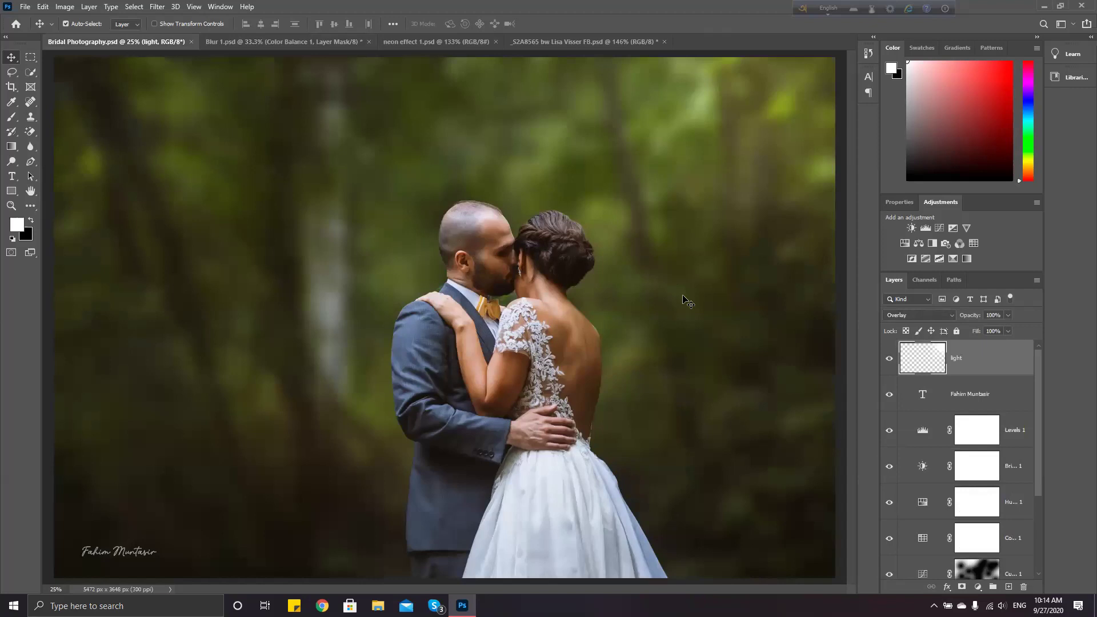
{"action": "scroll", "coordinate": [922, 426], "scroll_direction": "down", "scroll_amount": 3}
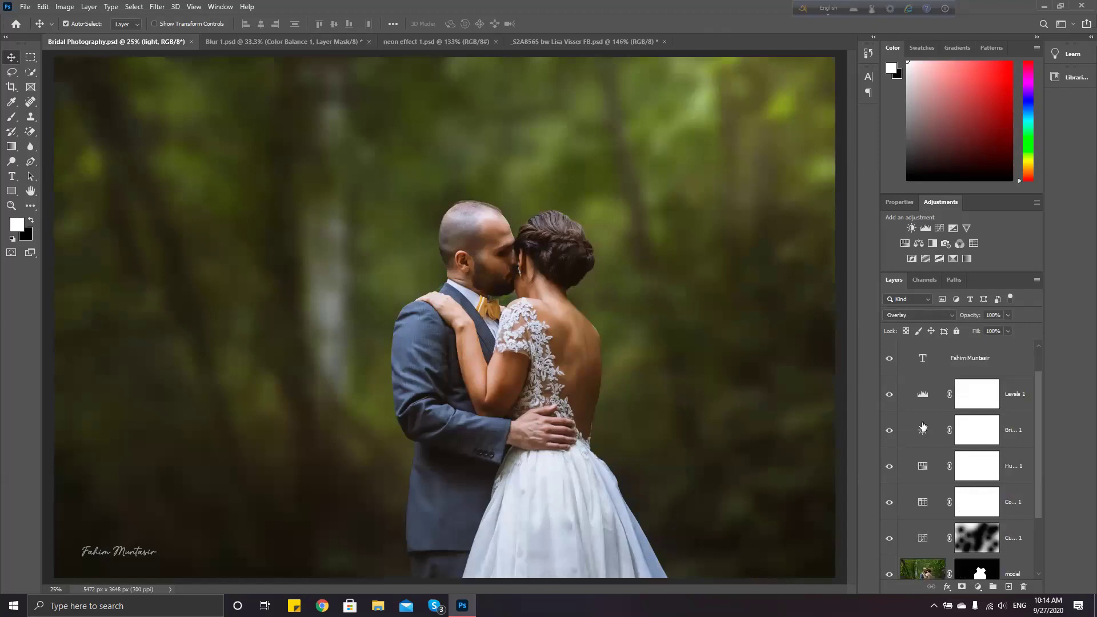
{"action": "scroll", "coordinate": [923, 426], "scroll_direction": "up", "scroll_amount": 3}
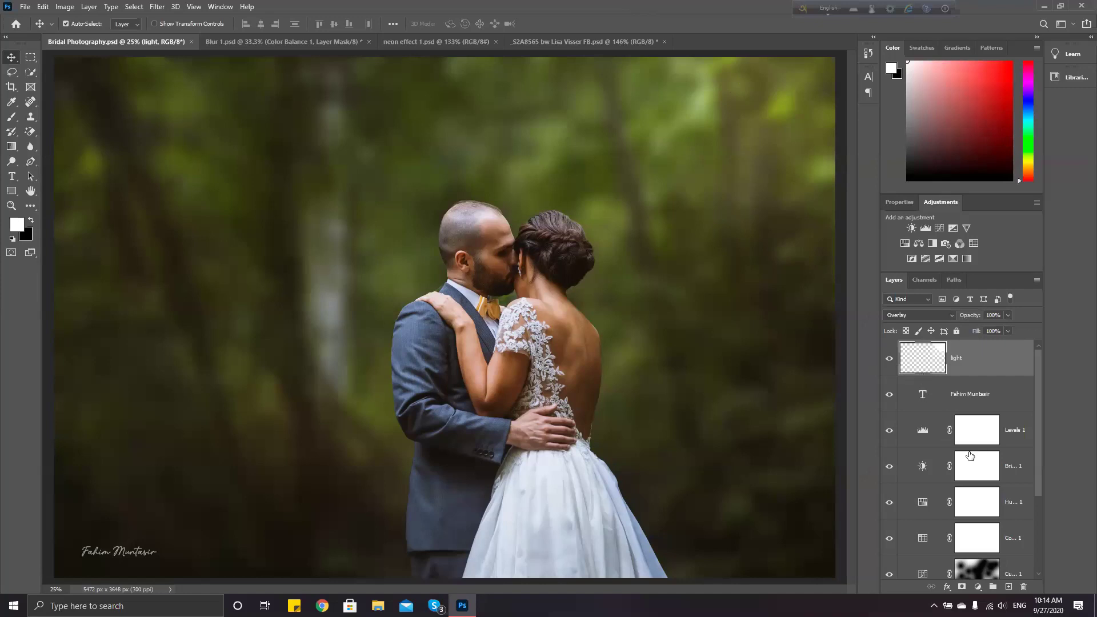
{"action": "scroll", "coordinate": [964, 468], "scroll_direction": "down", "scroll_amount": 3}
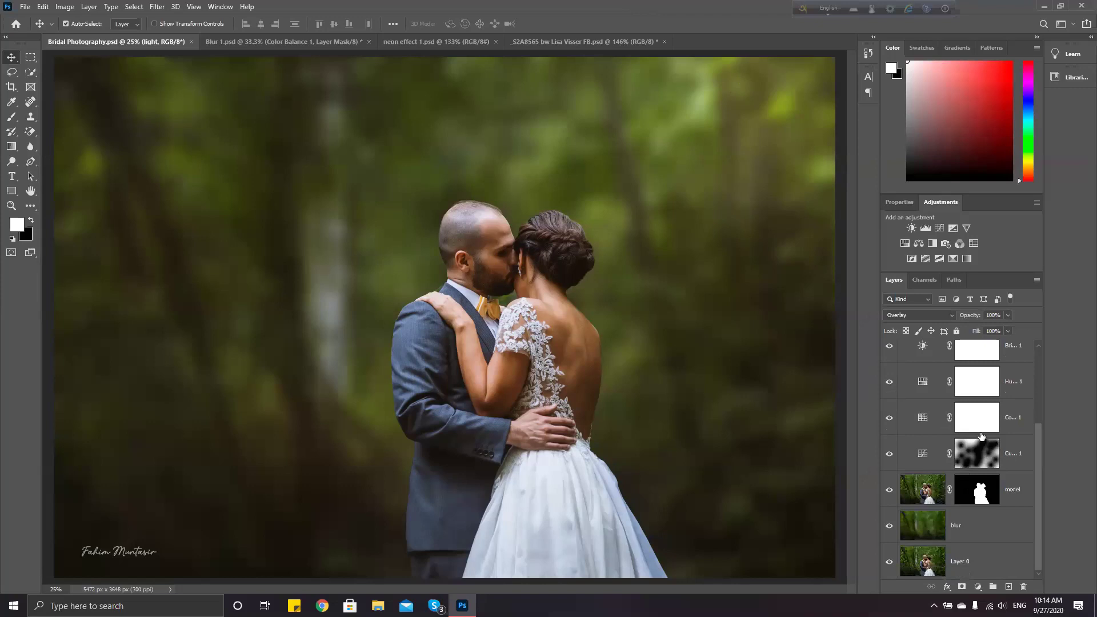
{"action": "left_click_drag", "start_coordinate": [889, 528], "coordinate": [920, 375]}
{"action": "scroll", "coordinate": [886, 391], "scroll_direction": "up", "scroll_amount": 2}
{"action": "scroll", "coordinate": [922, 445], "scroll_direction": "down", "scroll_amount": 3}
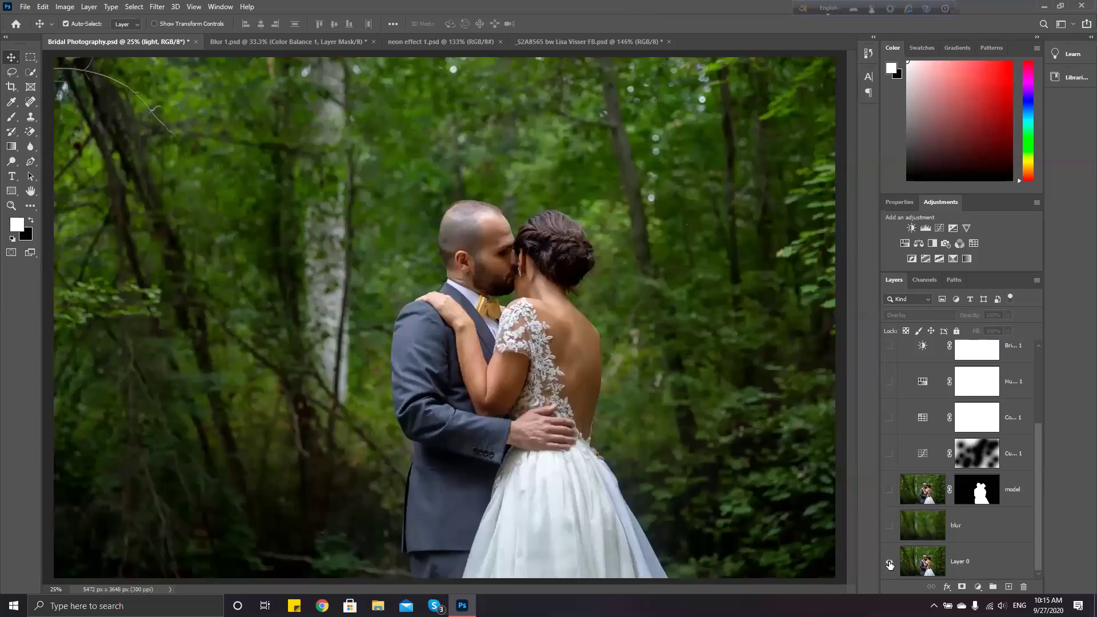
- Show the blur, model, curves and colour lookup layers again one by one in Bridal Photography.psd
{"action": "left_click", "coordinate": [888, 525]}
{"action": "left_click", "coordinate": [888, 489]}
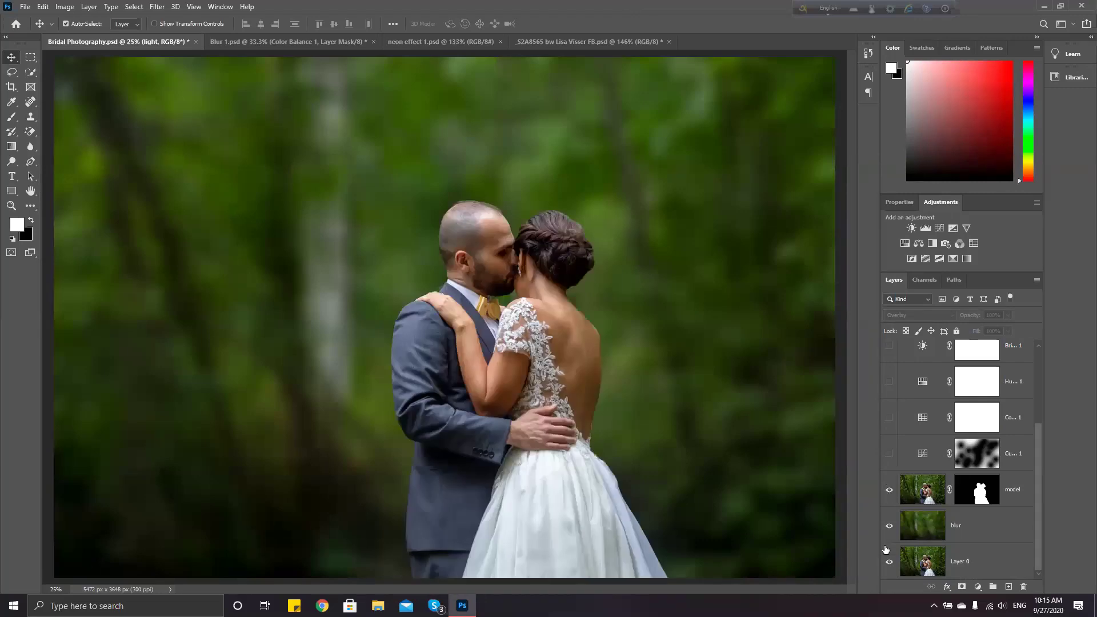
{"action": "left_click", "coordinate": [888, 453]}
{"action": "left_click", "coordinate": [888, 417]}
{"action": "left_click", "coordinate": [889, 417]}
{"action": "left_click", "coordinate": [888, 381]}
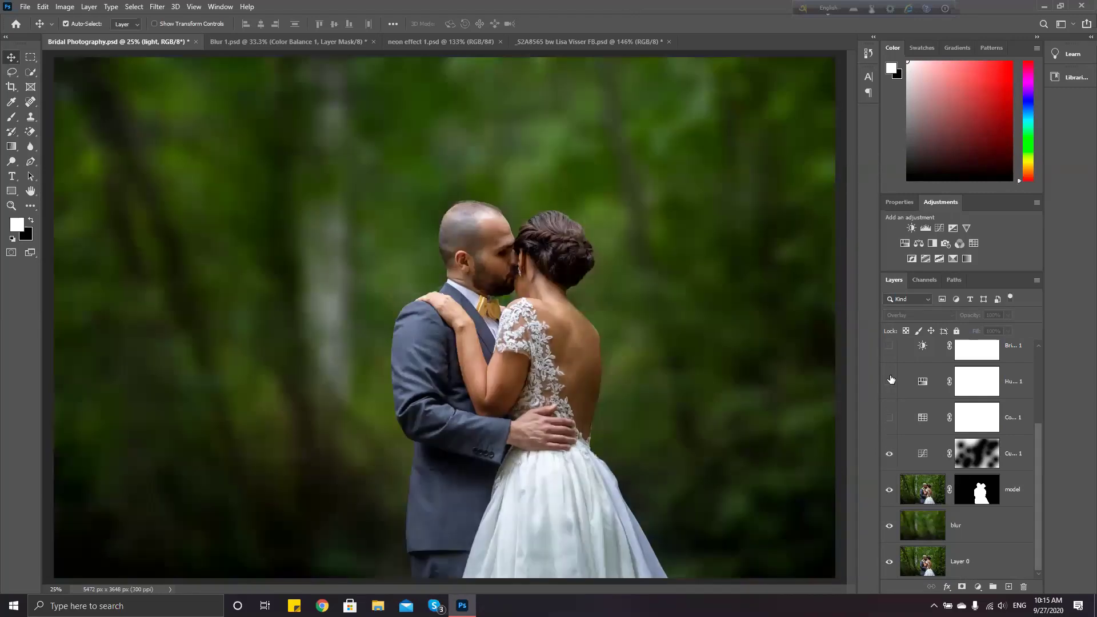
{"action": "left_click", "coordinate": [888, 417]}
- Show the remaining adjustment layers, the signature text layer and the light layer again to view the finished edit
{"action": "scroll", "coordinate": [888, 423], "scroll_direction": "up", "scroll_amount": 1}
{"action": "left_click", "coordinate": [888, 381]}
{"action": "left_click", "coordinate": [888, 346]}
{"action": "scroll", "coordinate": [889, 351], "scroll_direction": "up", "scroll_amount": 2}
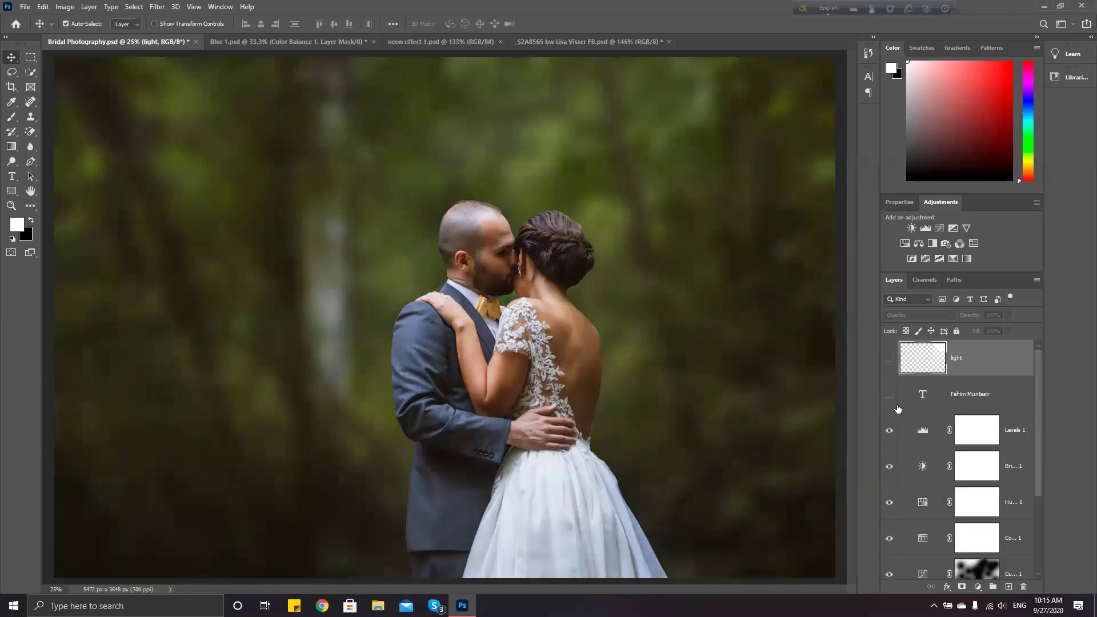
{"action": "left_click", "coordinate": [889, 394]}
{"action": "left_click", "coordinate": [889, 359]}
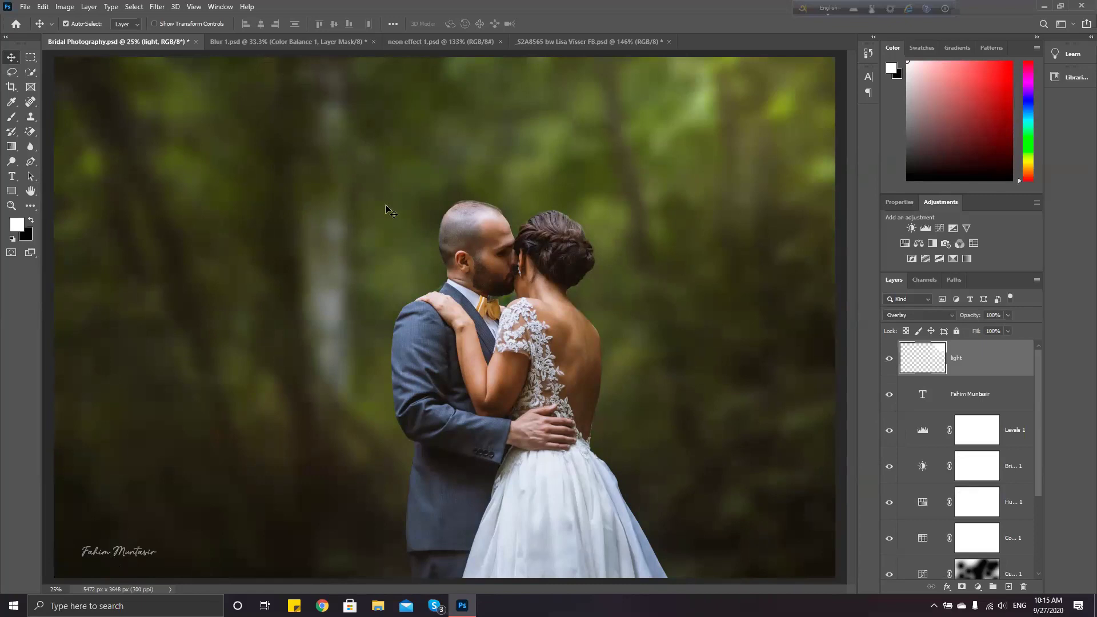
- Close the red-and-blue portrait document, Blur 1.psd and Bridal Photography.psd without saving, keeping neon effect 1.psd open
{"action": "left_click", "coordinate": [669, 42]}
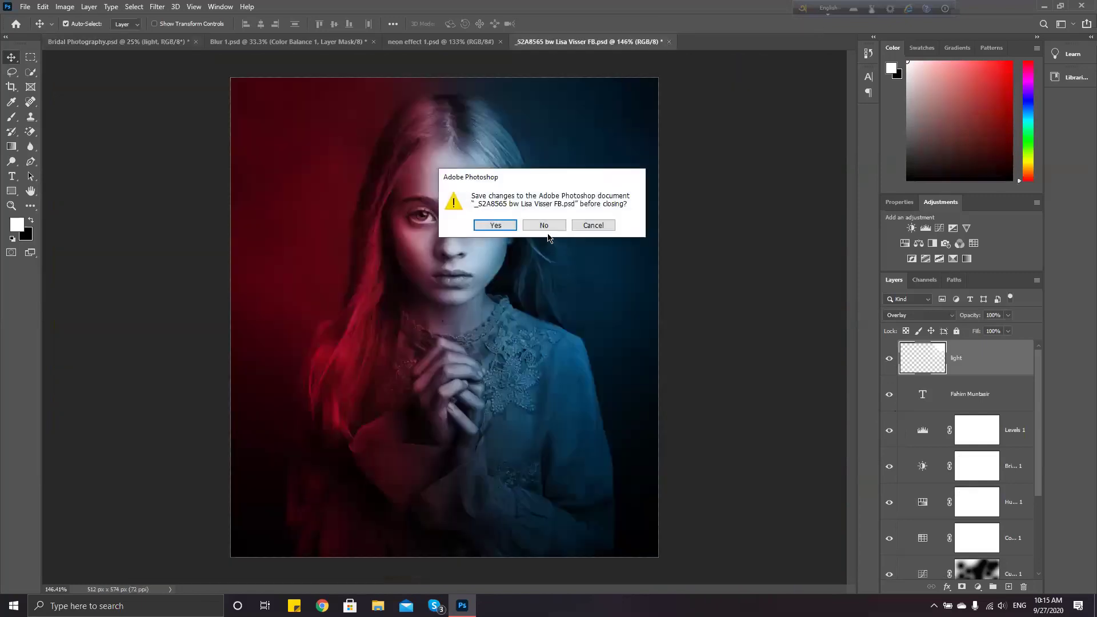
{"action": "left_click", "coordinate": [544, 226]}
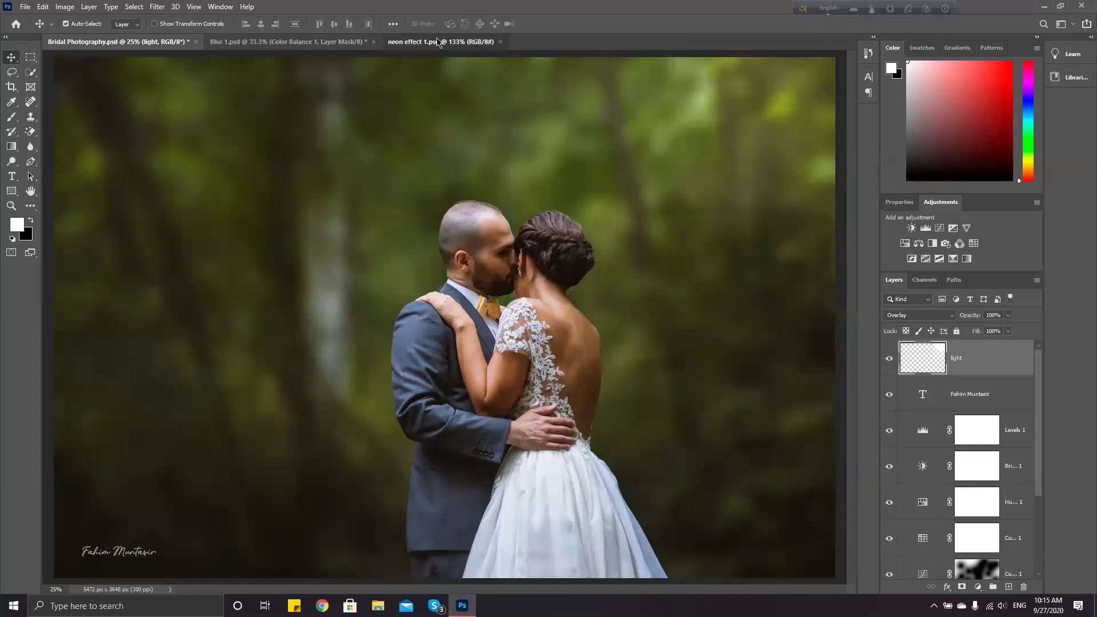
{"action": "left_click", "coordinate": [437, 42]}
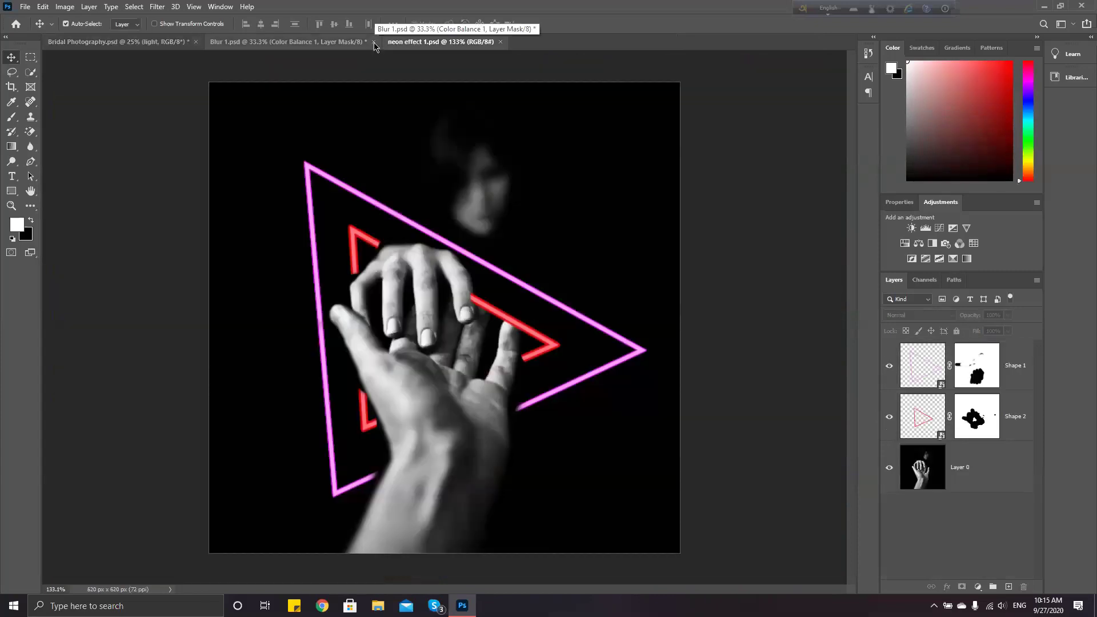
{"action": "left_click", "coordinate": [374, 42]}
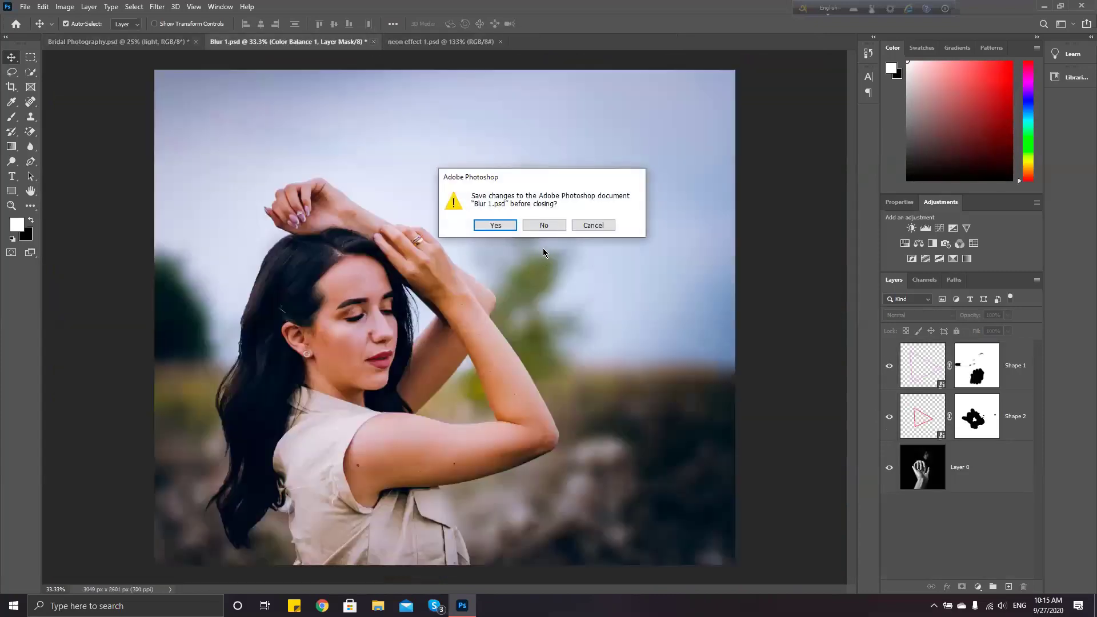
{"action": "left_click", "coordinate": [544, 225]}
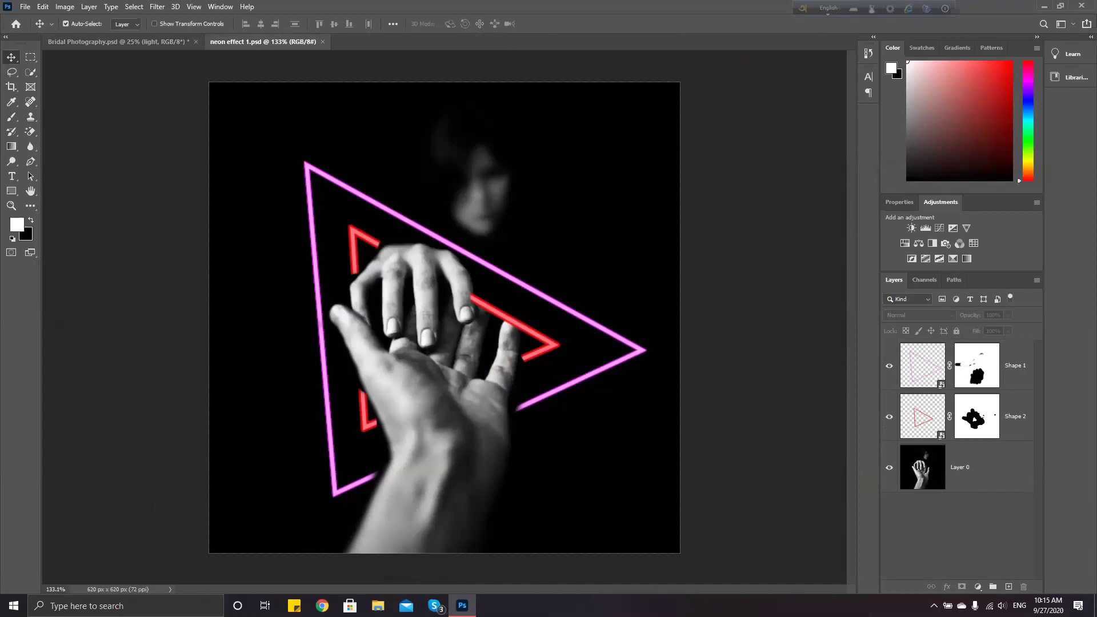
{"action": "left_click", "coordinate": [196, 42]}
{"action": "left_click", "coordinate": [529, 227]}
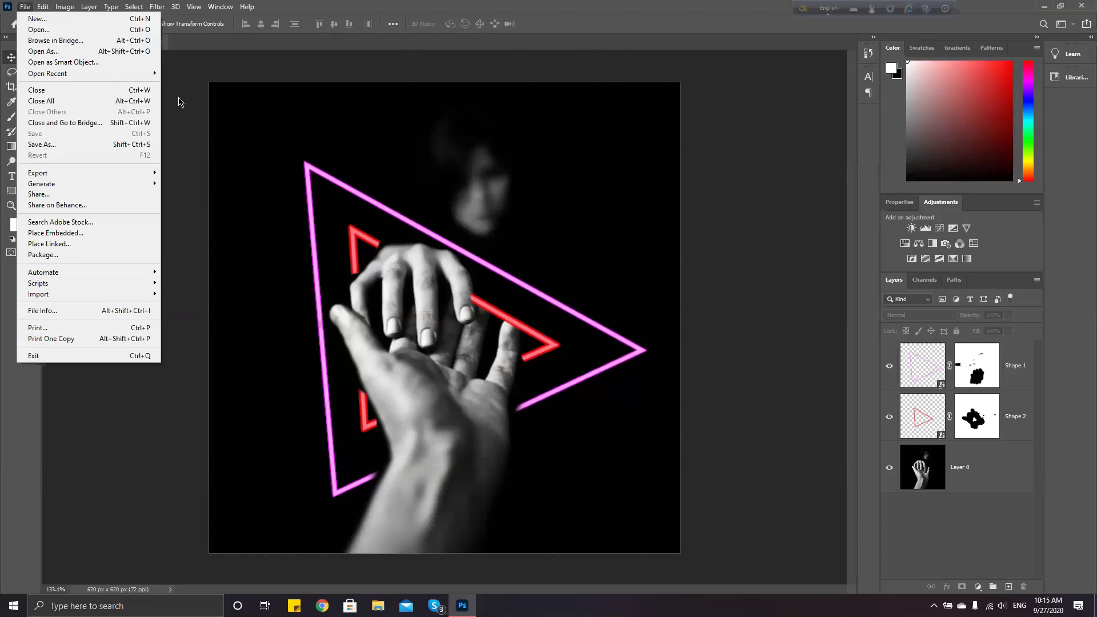
{"action": "left_click", "coordinate": [202, 98]}
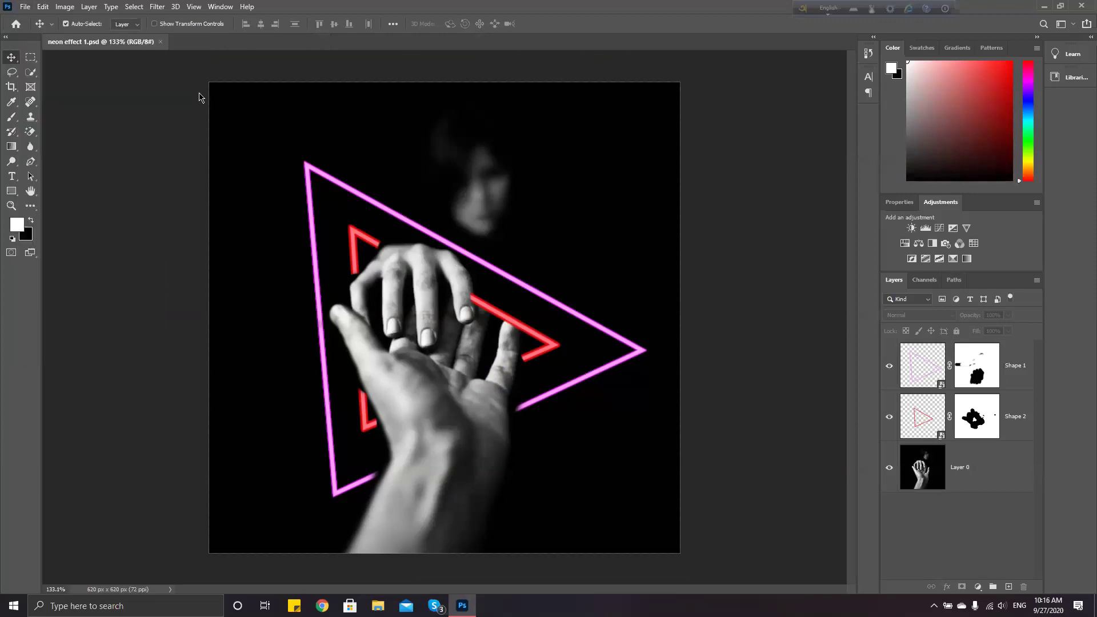
{"action": "left_click", "coordinate": [26, 7]}
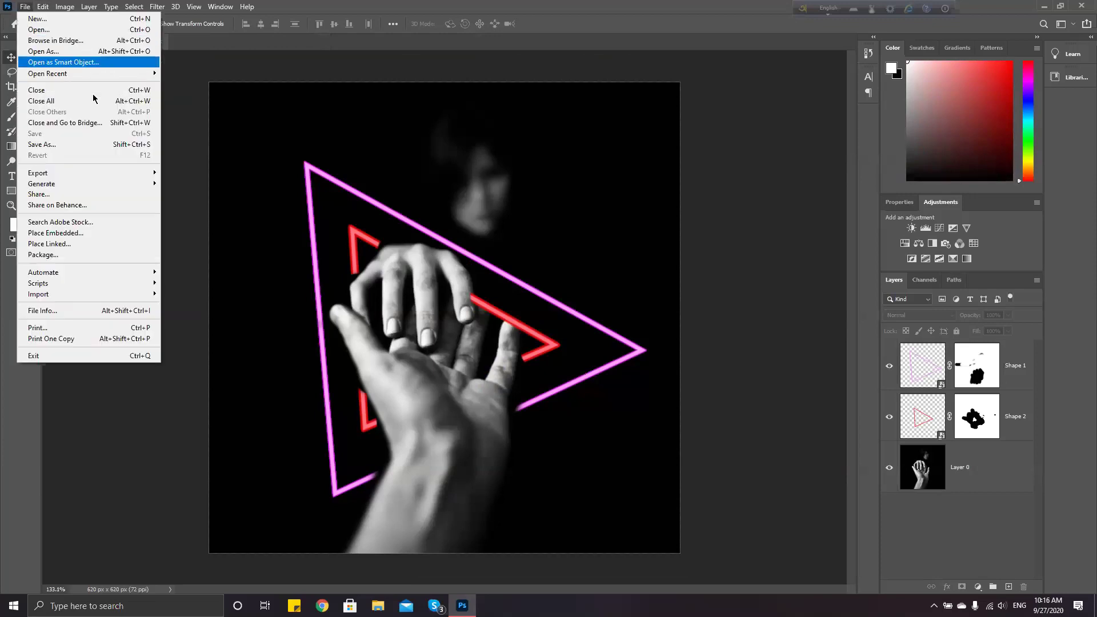
{"action": "left_click", "coordinate": [81, 40]}
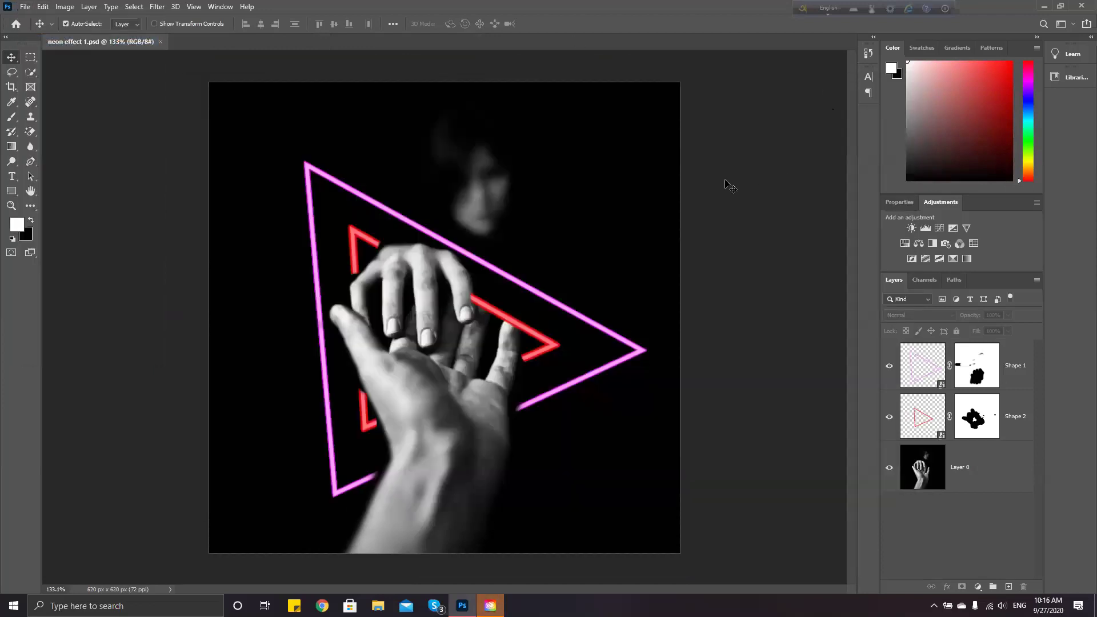
{"action": "left_click", "coordinate": [487, 606]}
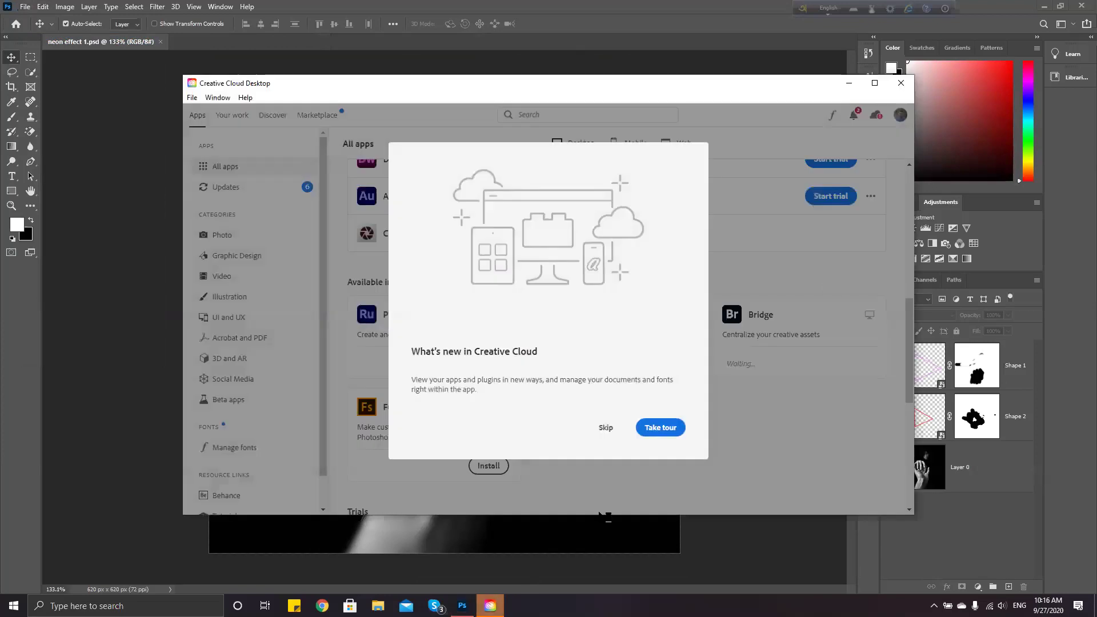
{"action": "left_click", "coordinate": [899, 87]}
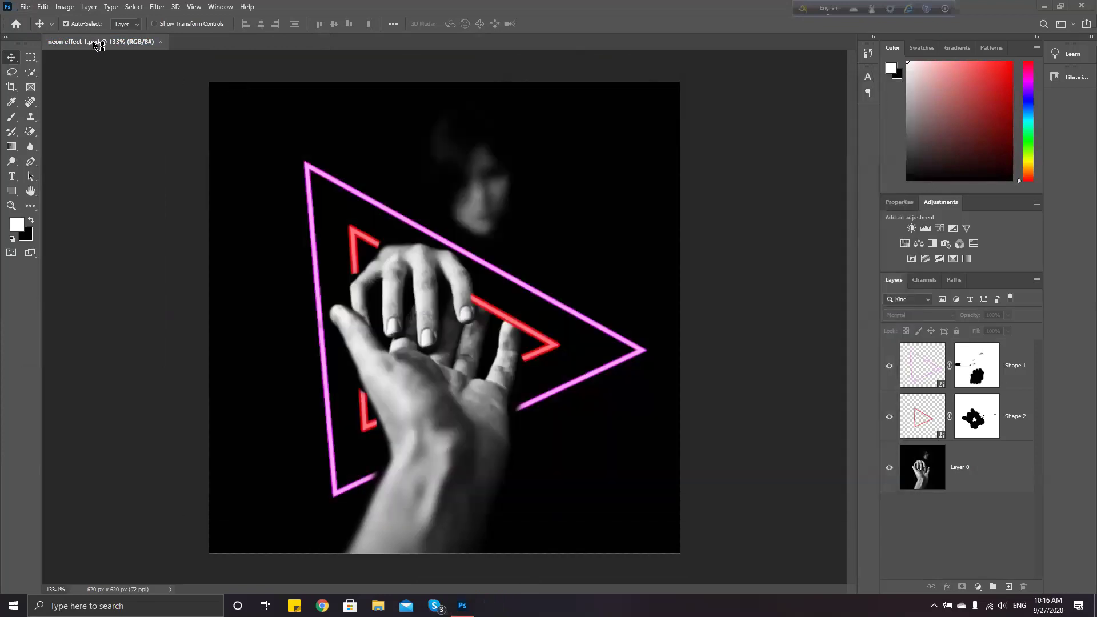
- Find and open the black-and-white portrait JPG of the girl with clasped hands from the Downloads folder
{"action": "left_click", "coordinate": [26, 7]}
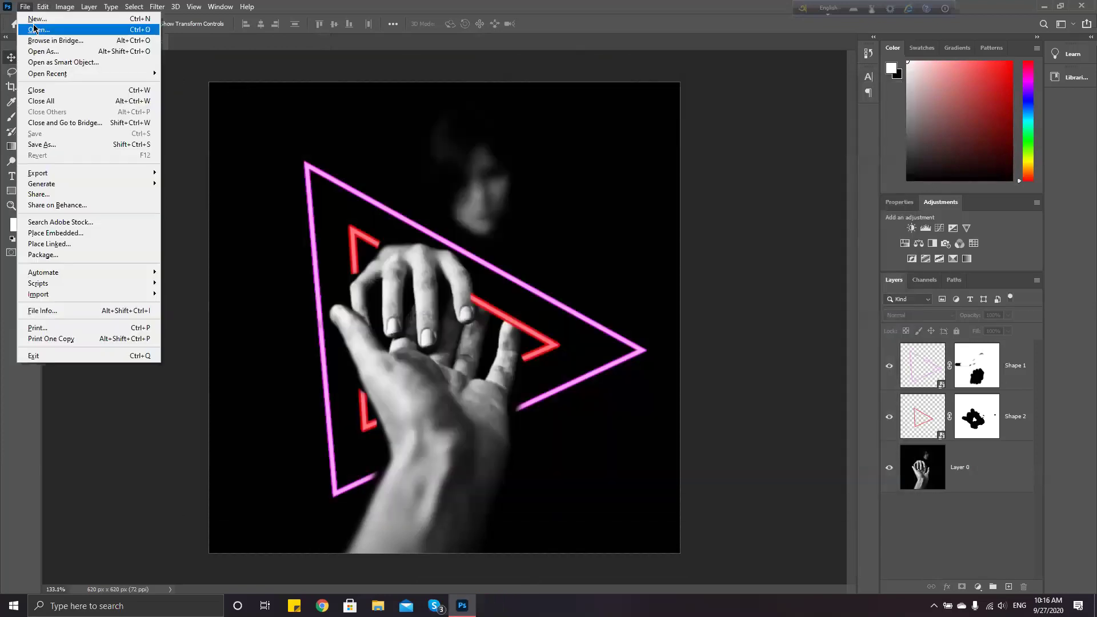
{"action": "left_click", "coordinate": [26, 7]}
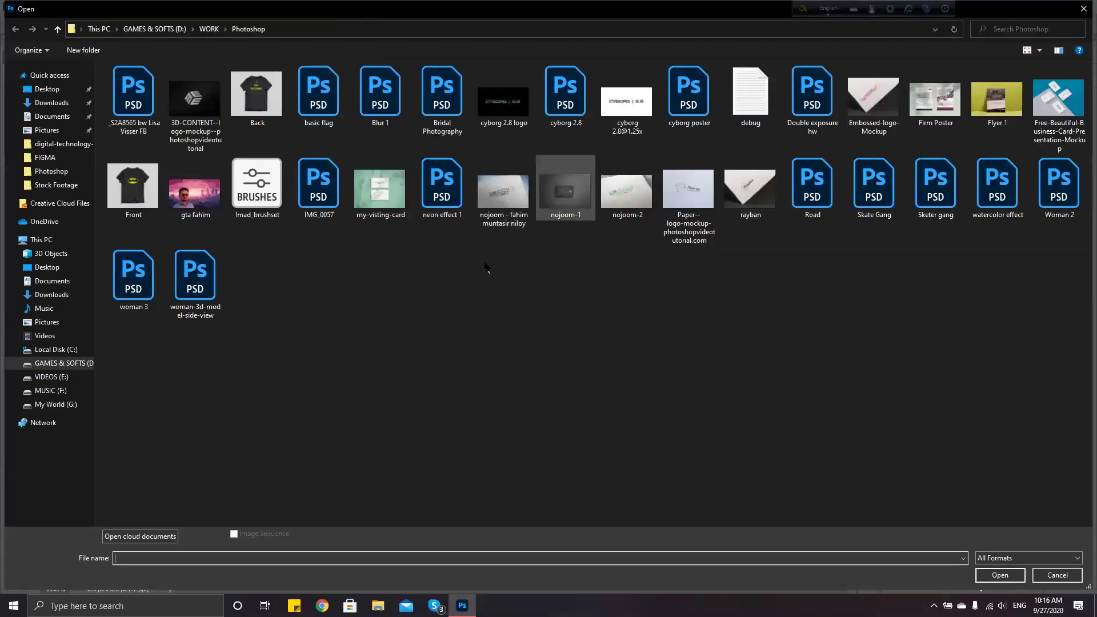
{"action": "left_click", "coordinate": [99, 30]}
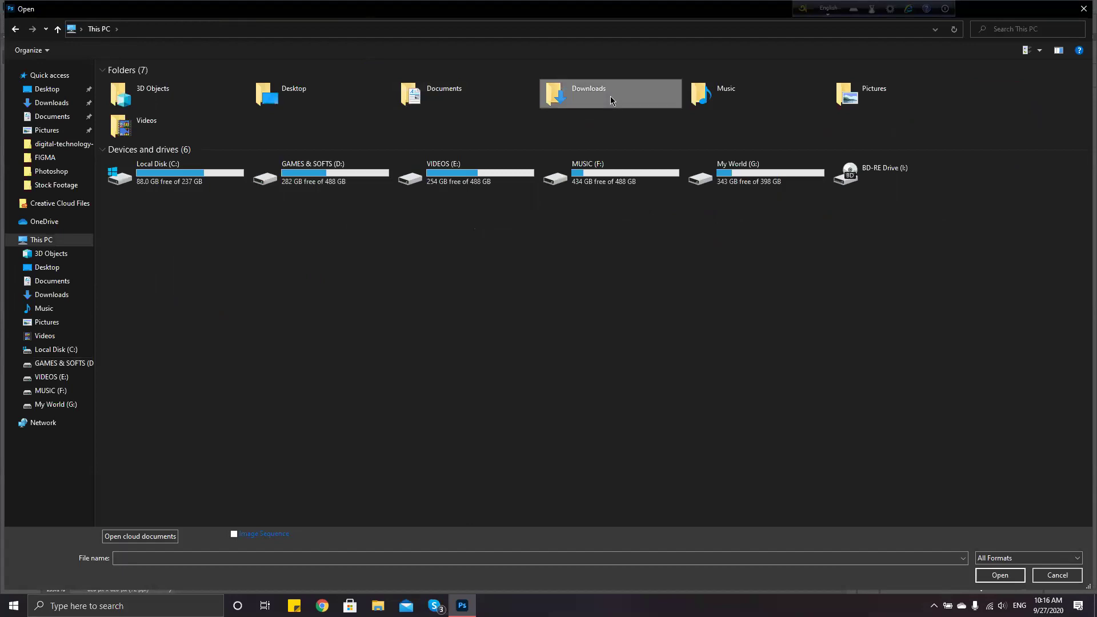
{"action": "double_click", "coordinate": [610, 97]}
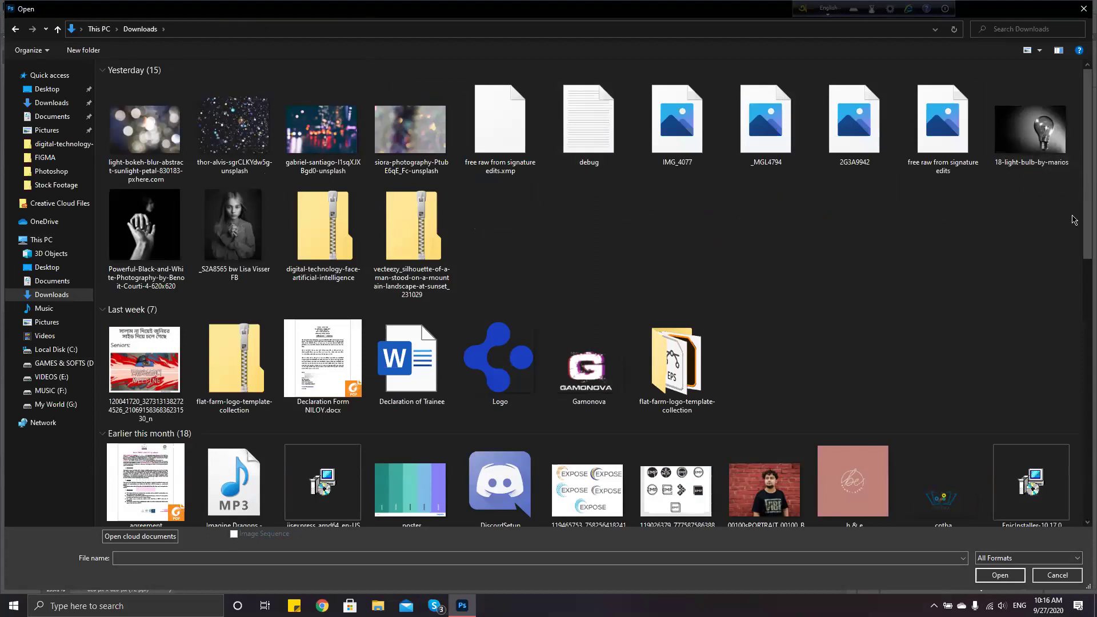
{"action": "scroll", "coordinate": [1074, 219], "scroll_direction": "down", "scroll_amount": 6}
{"action": "scroll", "coordinate": [1071, 133], "scroll_direction": "up", "scroll_amount": 6}
{"action": "scroll", "coordinate": [682, 211], "scroll_direction": "down", "scroll_amount": 5}
{"action": "scroll", "coordinate": [960, 225], "scroll_direction": "down", "scroll_amount": 5}
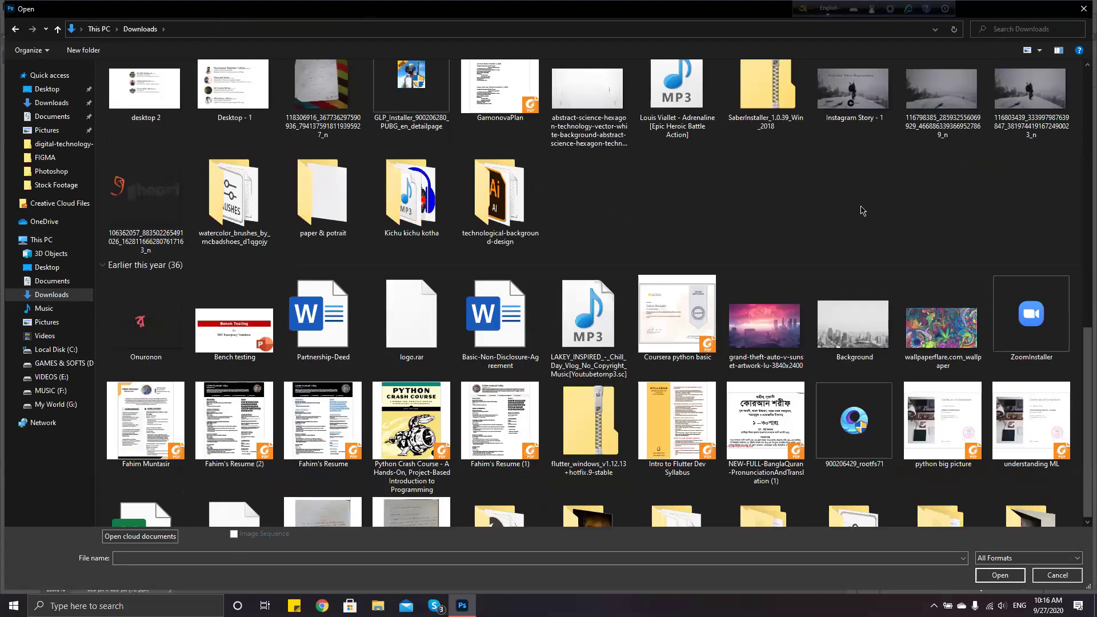
{"action": "scroll", "coordinate": [862, 211], "scroll_direction": "up", "scroll_amount": 6}
{"action": "scroll", "coordinate": [862, 211], "scroll_direction": "down", "scroll_amount": 6}
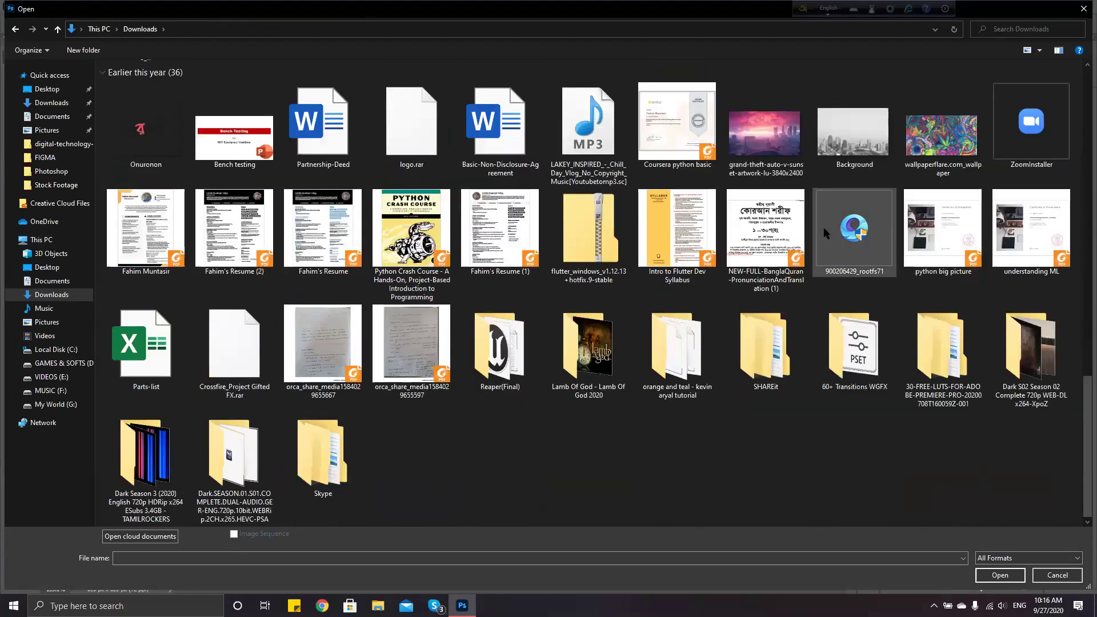
{"action": "scroll", "coordinate": [857, 228], "scroll_direction": "up", "scroll_amount": 10}
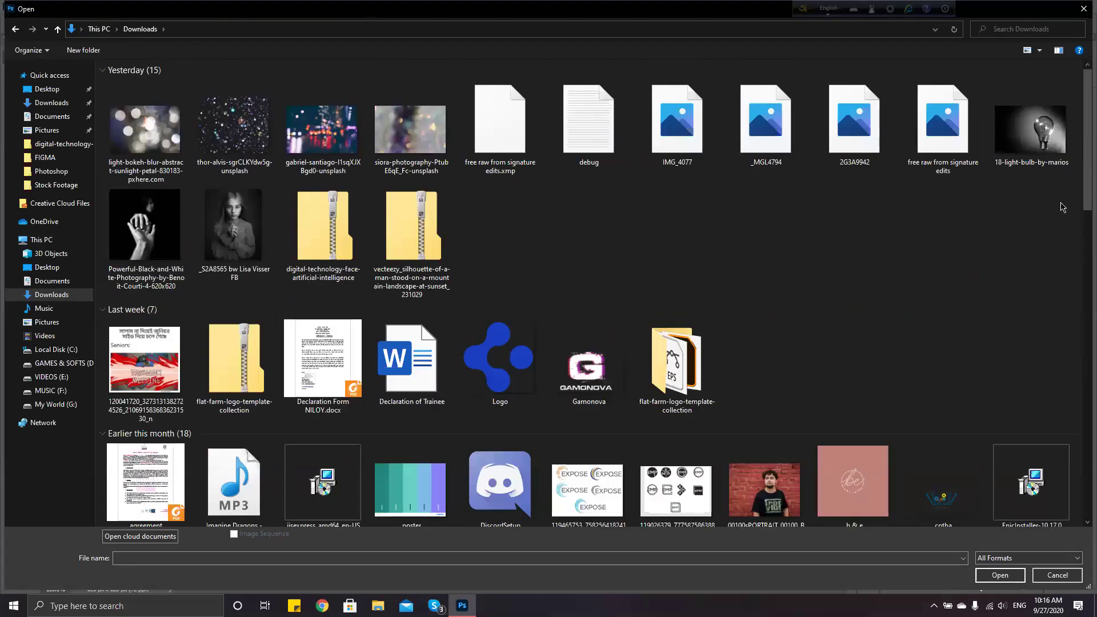
{"action": "left_click", "coordinate": [258, 246]}
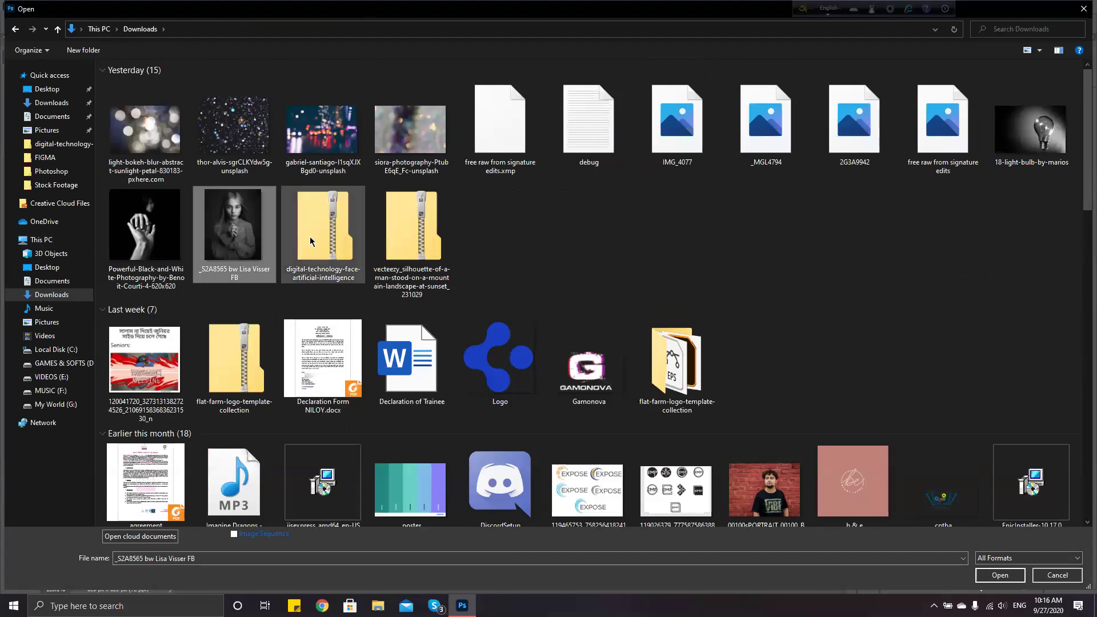
{"action": "left_click", "coordinate": [1001, 579]}
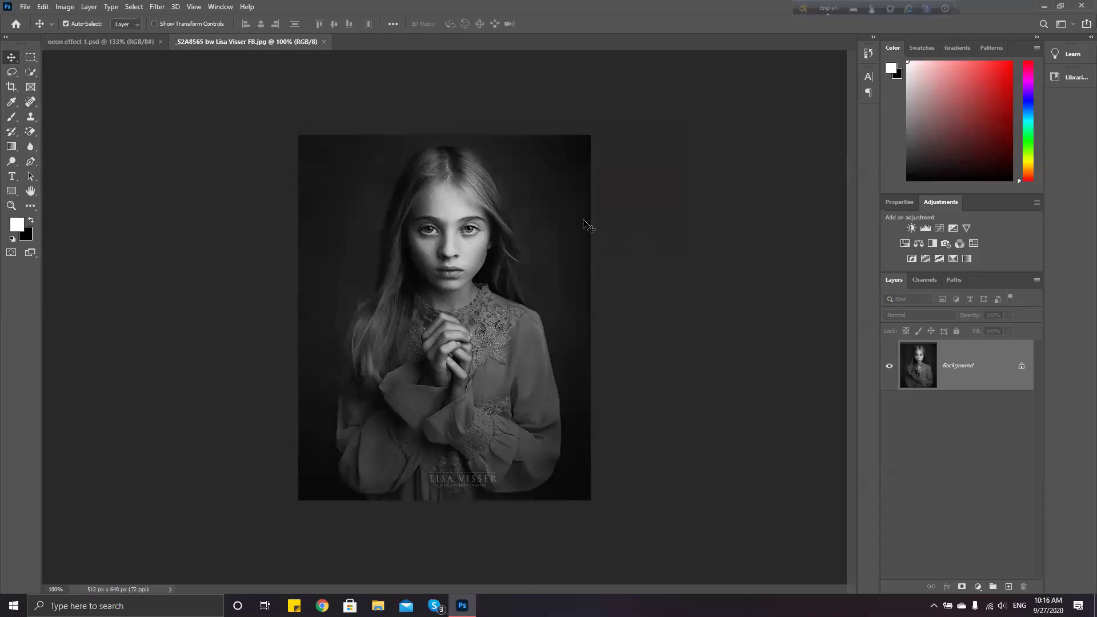
- Convert the portrait's locked Background into a regular layer named Layer 0 and deselect it
{"action": "right_click", "coordinate": [970, 376]}
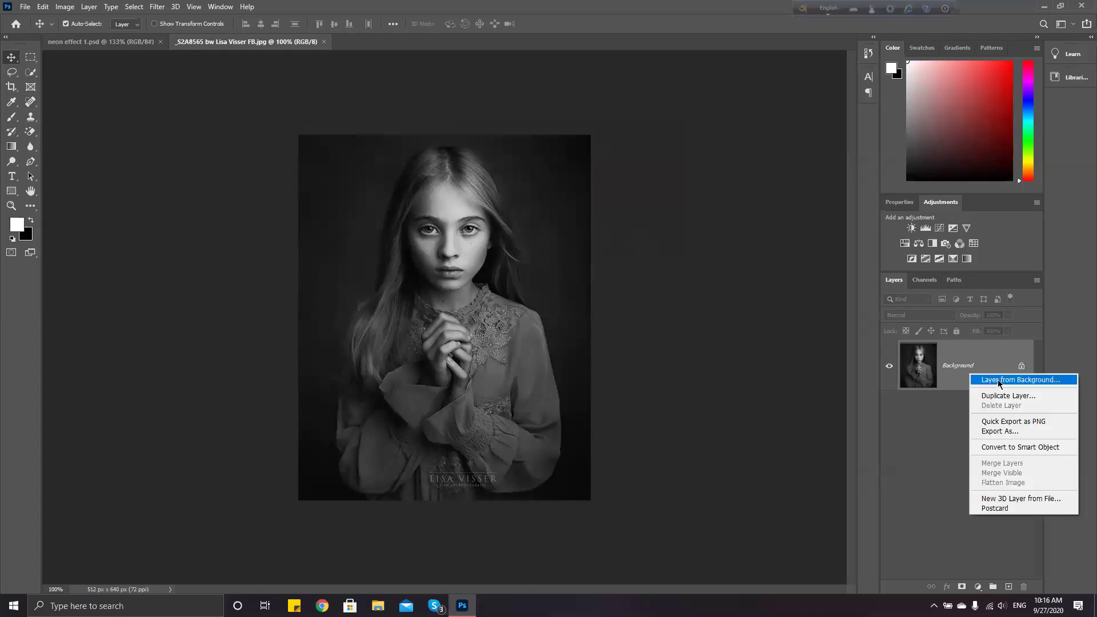
{"action": "left_click", "coordinate": [999, 380]}
{"action": "key", "text": "Return"}
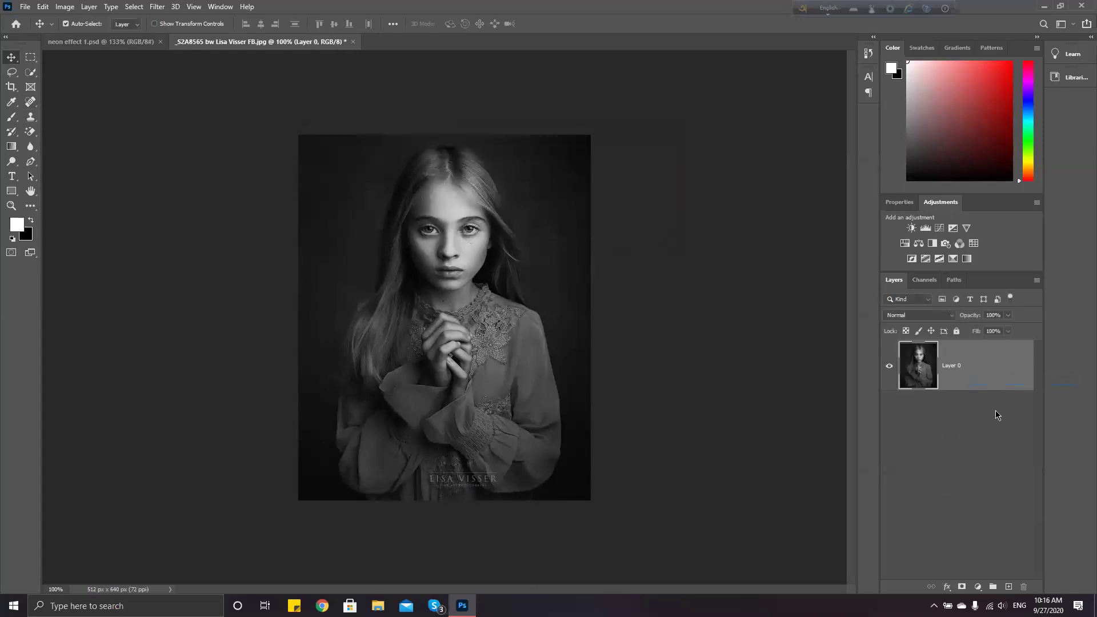
{"action": "left_click", "coordinate": [948, 435]}
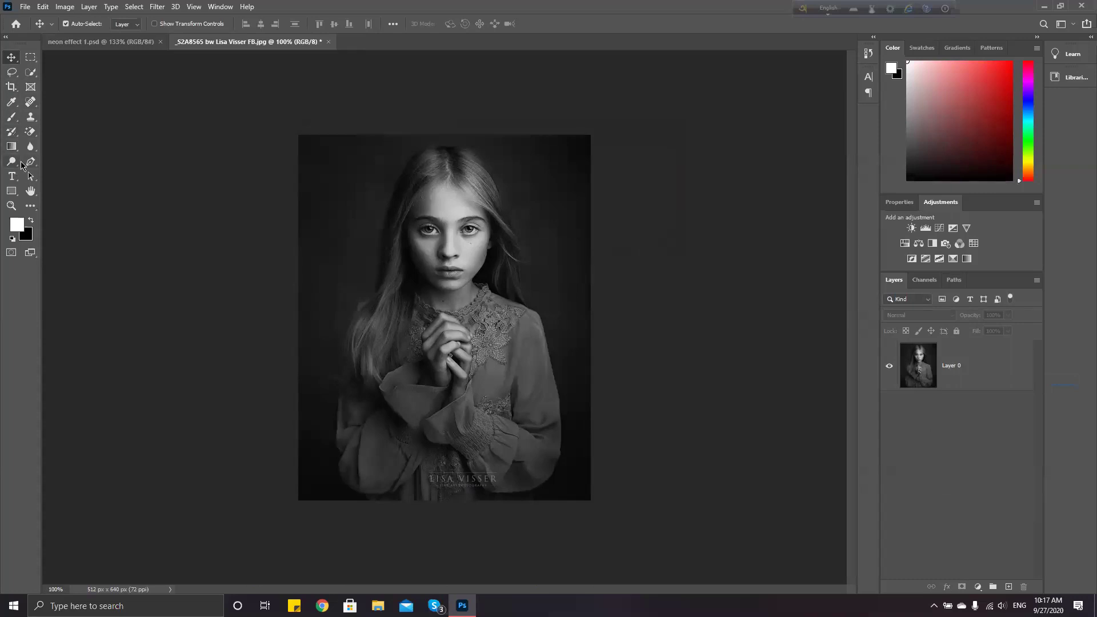
- Set up the Pen tool in Shape mode with no fill and a white stroke of 10.84 px
{"action": "left_click_drag", "start_coordinate": [31, 162], "coordinate": [78, 165]}
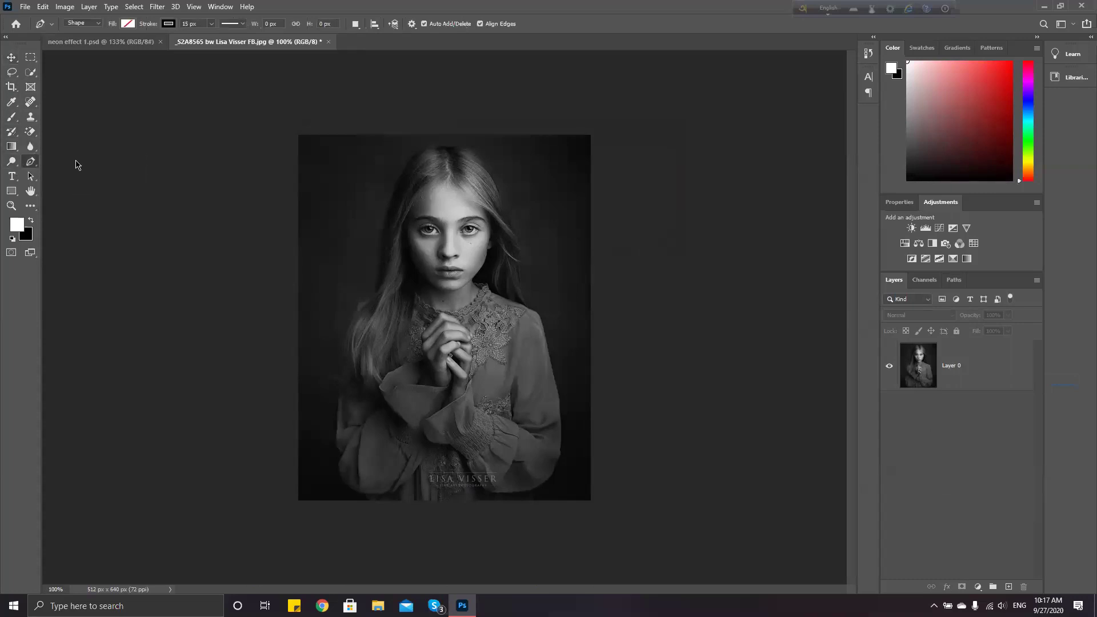
{"action": "left_click", "coordinate": [128, 24]}
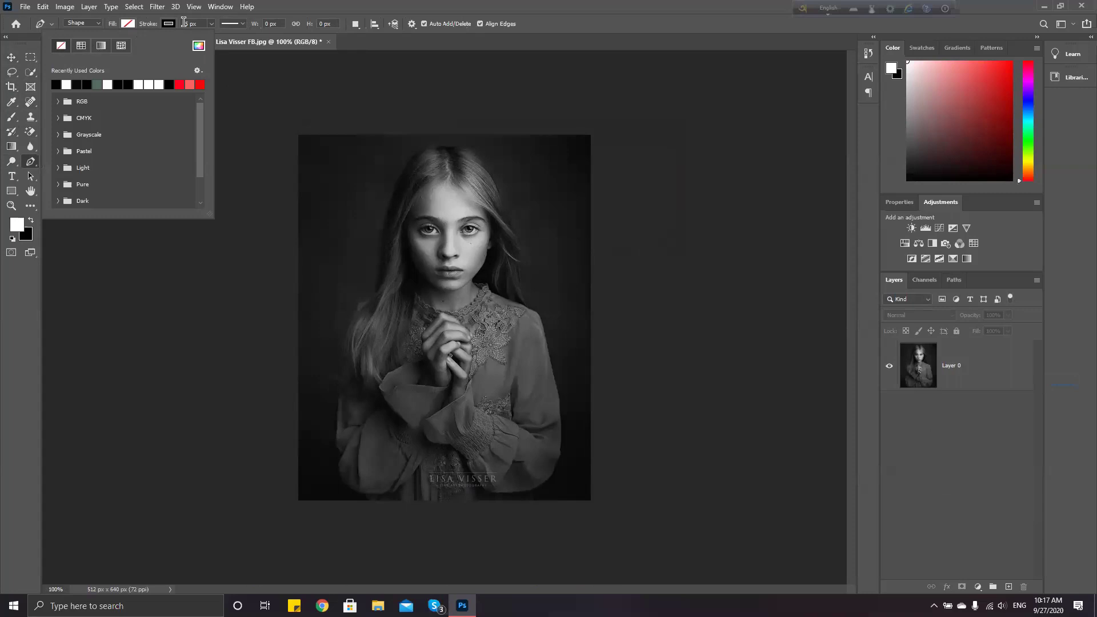
{"action": "left_click", "coordinate": [168, 24]}
{"action": "left_click", "coordinate": [107, 84]}
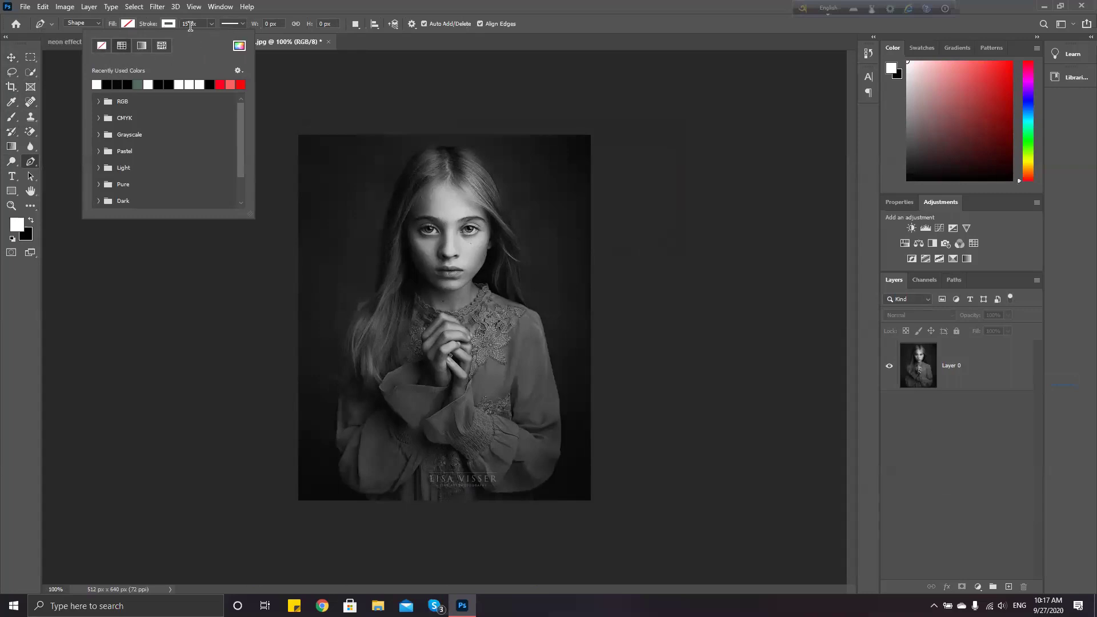
{"action": "left_click", "coordinate": [210, 23]}
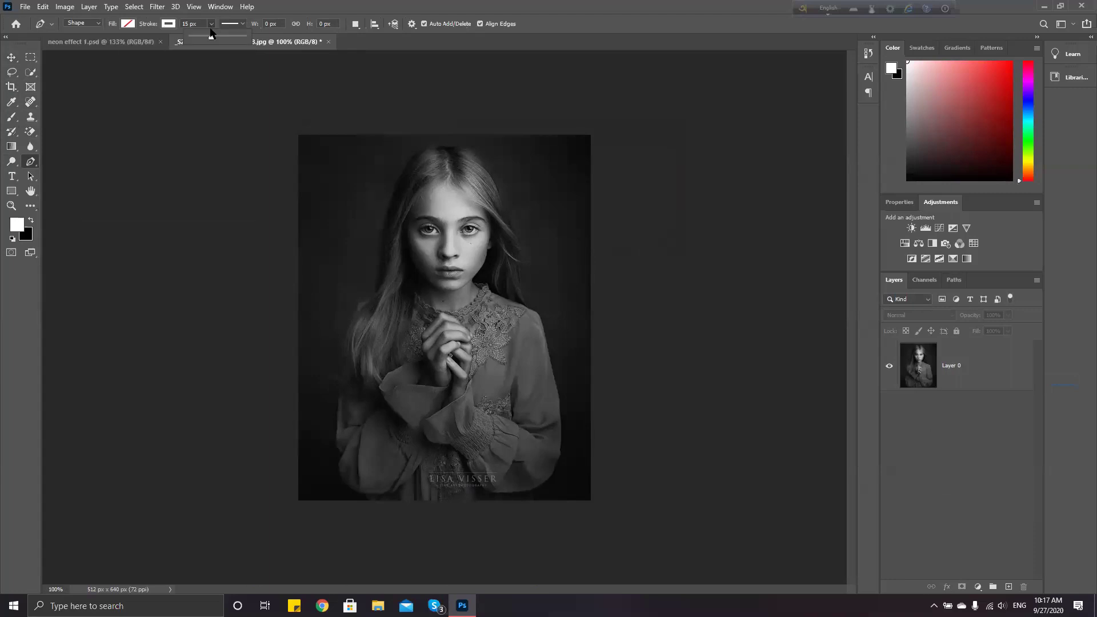
{"action": "left_click", "coordinate": [210, 38]}
- Draw a closed triangle shape about 452 by 303 px across the girl's face and clasped hands, undoing the curved first point
{"action": "left_click_drag", "start_coordinate": [355, 218], "coordinate": [528, 285]}
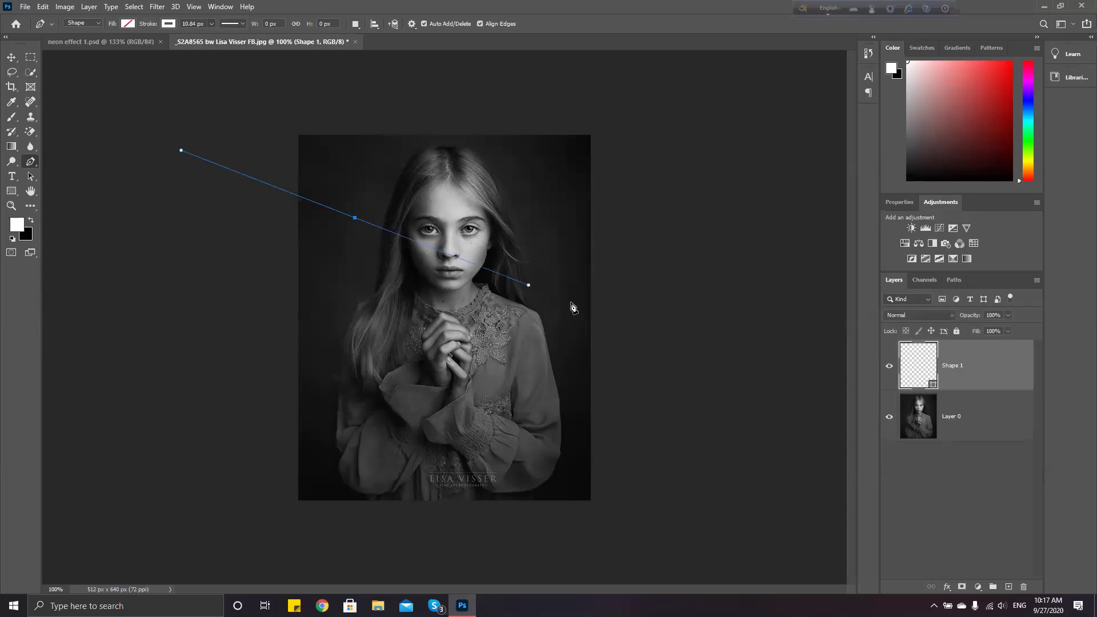
{"action": "key", "text": "ctrl+z"}
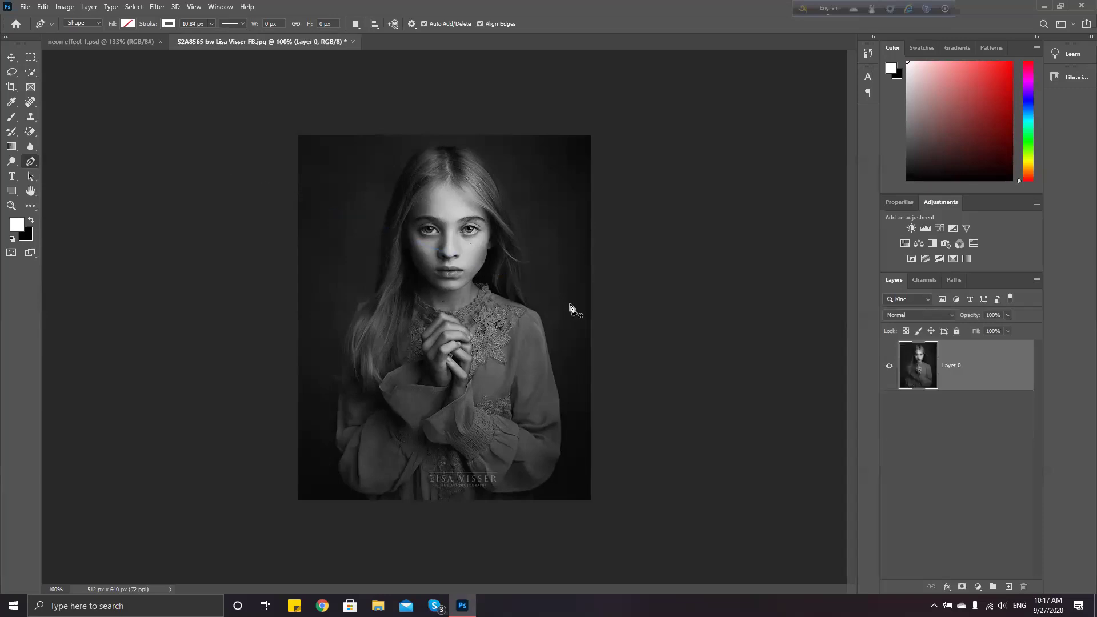
{"action": "left_click", "coordinate": [345, 226]}
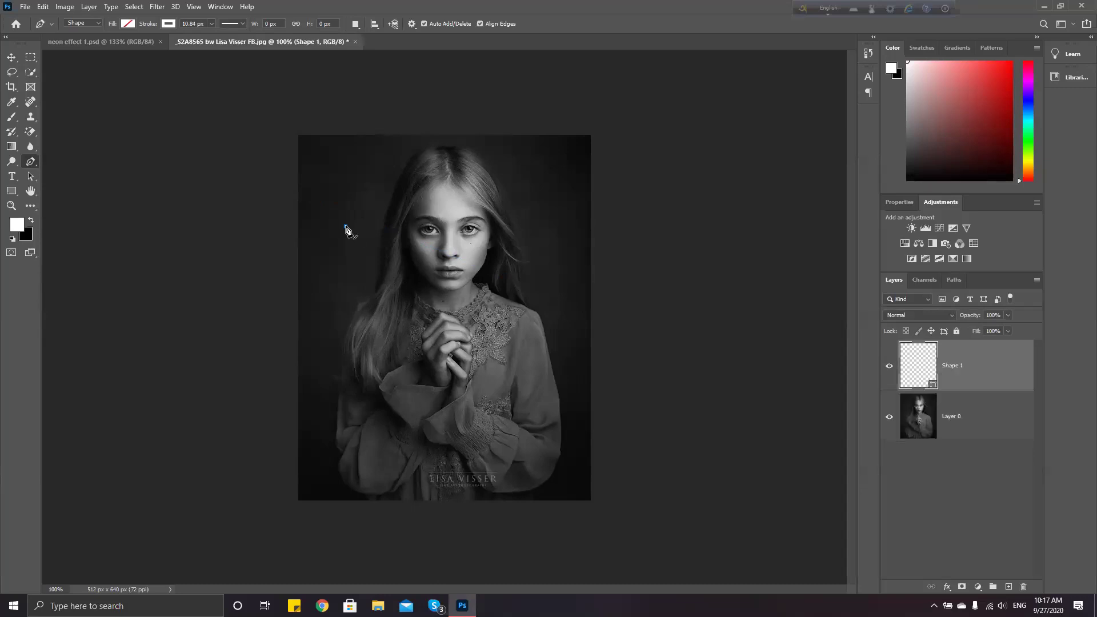
{"action": "left_click", "coordinate": [577, 298]}
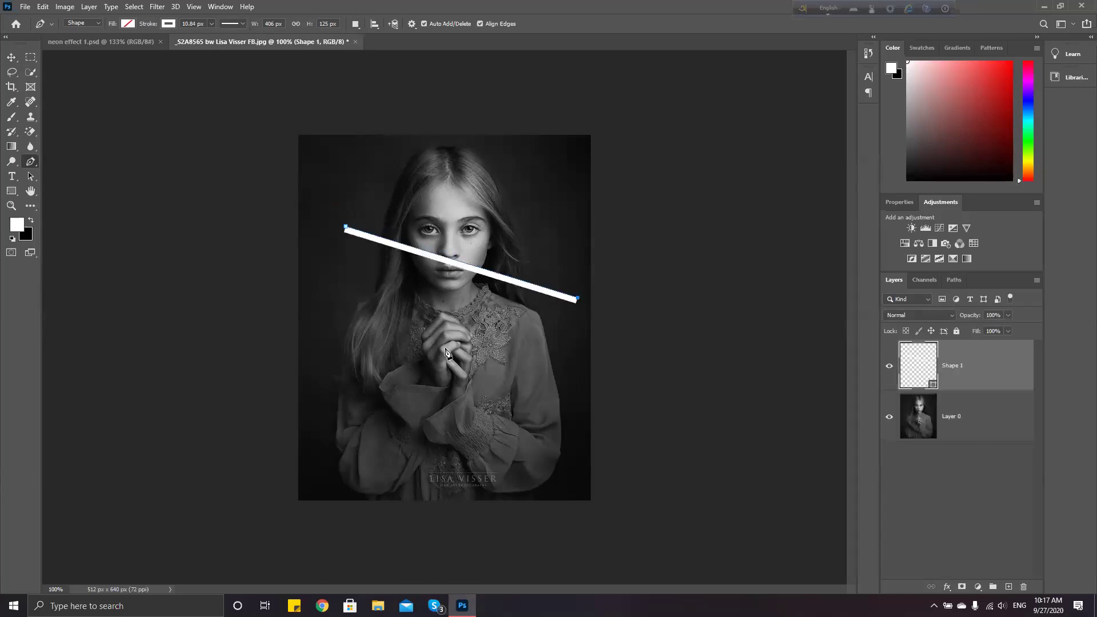
{"action": "left_click", "coordinate": [319, 399]}
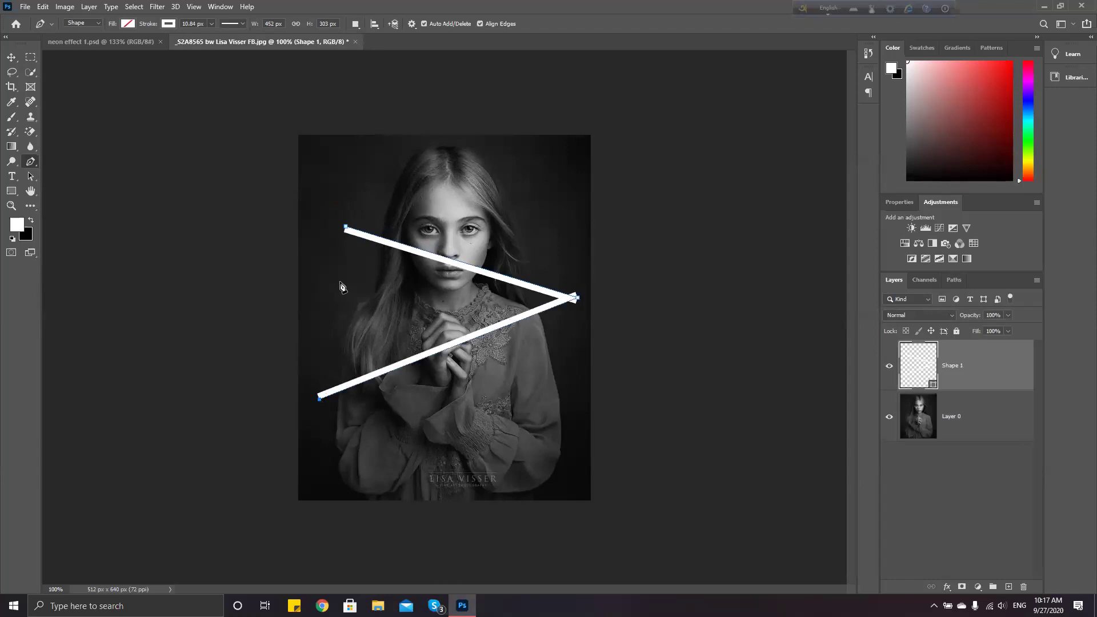
{"action": "left_click", "coordinate": [345, 228]}
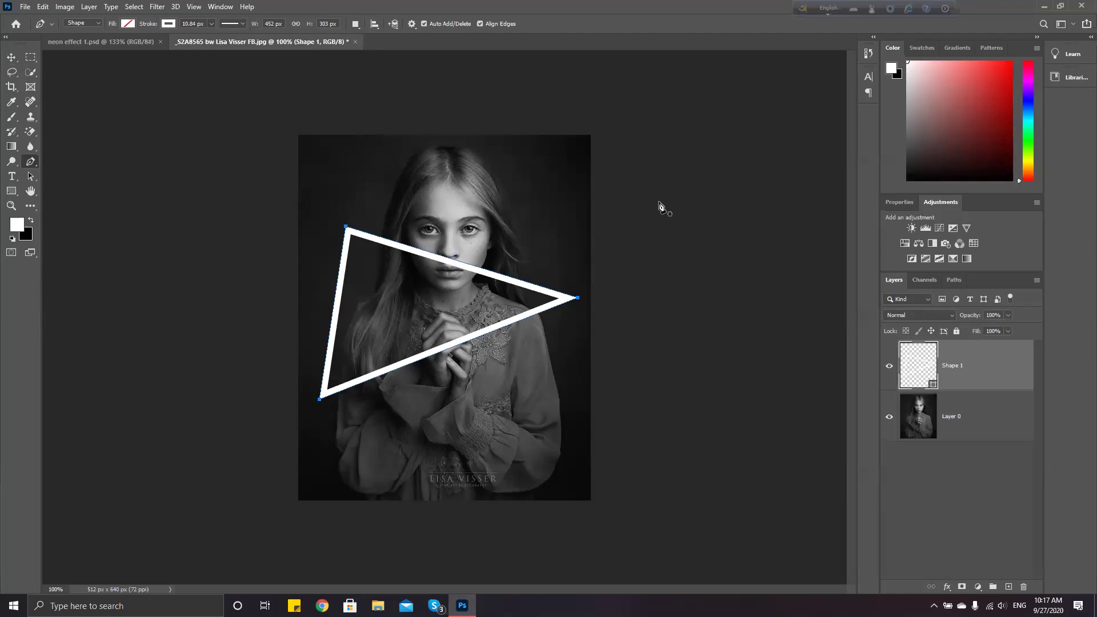
- Add an Outer Glow effect to the triangle's shape layer and set its glow color to magenta
{"action": "right_click", "coordinate": [917, 367]}
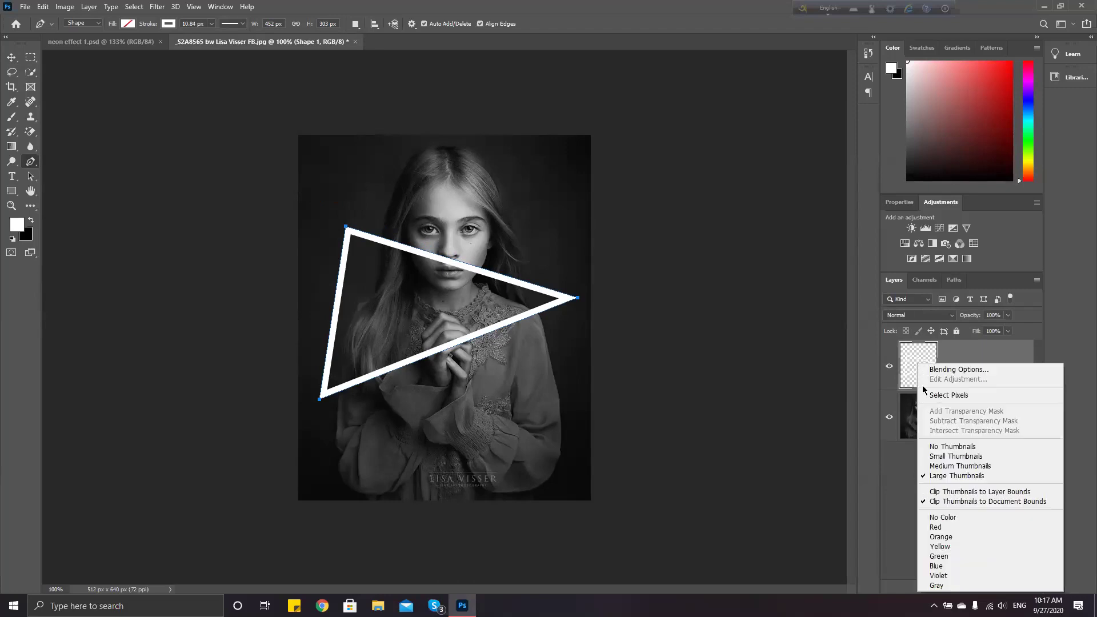
{"action": "left_click", "coordinate": [899, 526]}
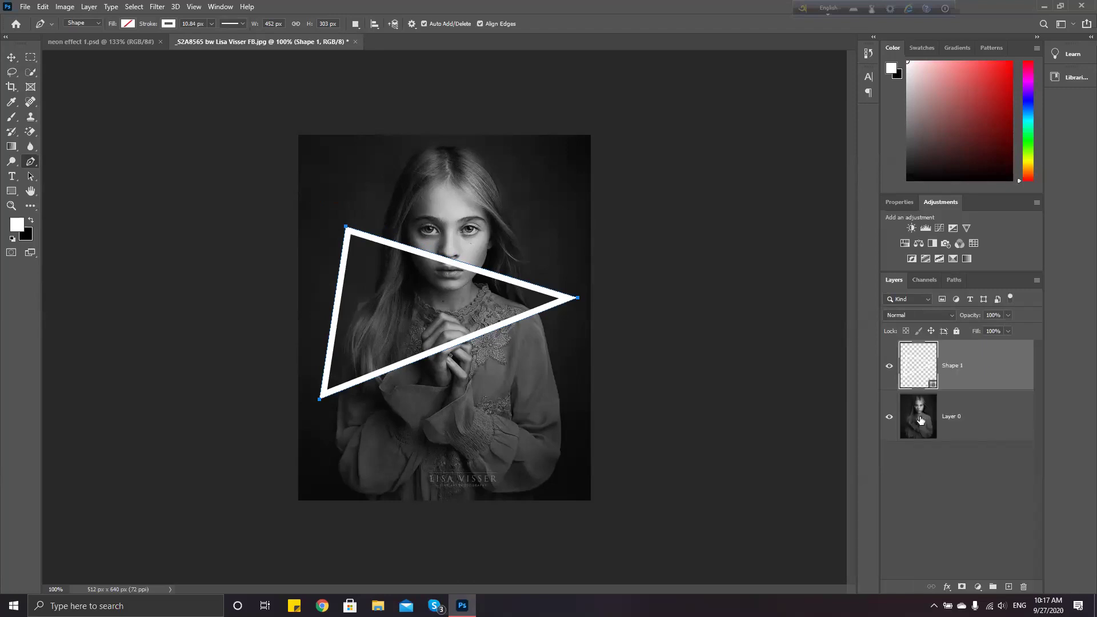
{"action": "left_click", "coordinate": [947, 587]}
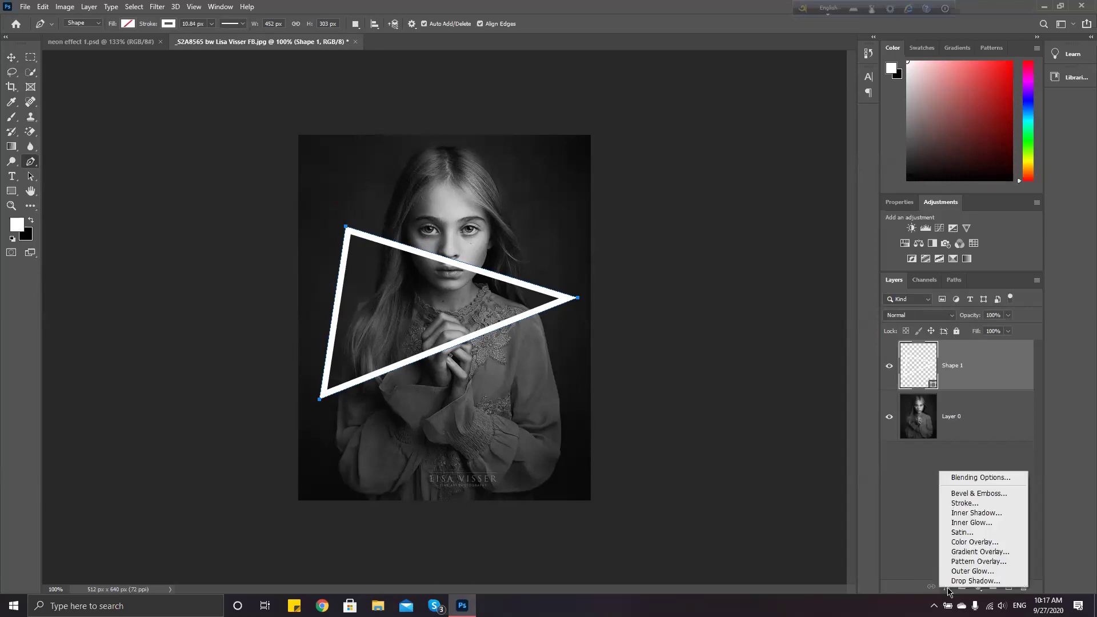
{"action": "left_click", "coordinate": [980, 572]}
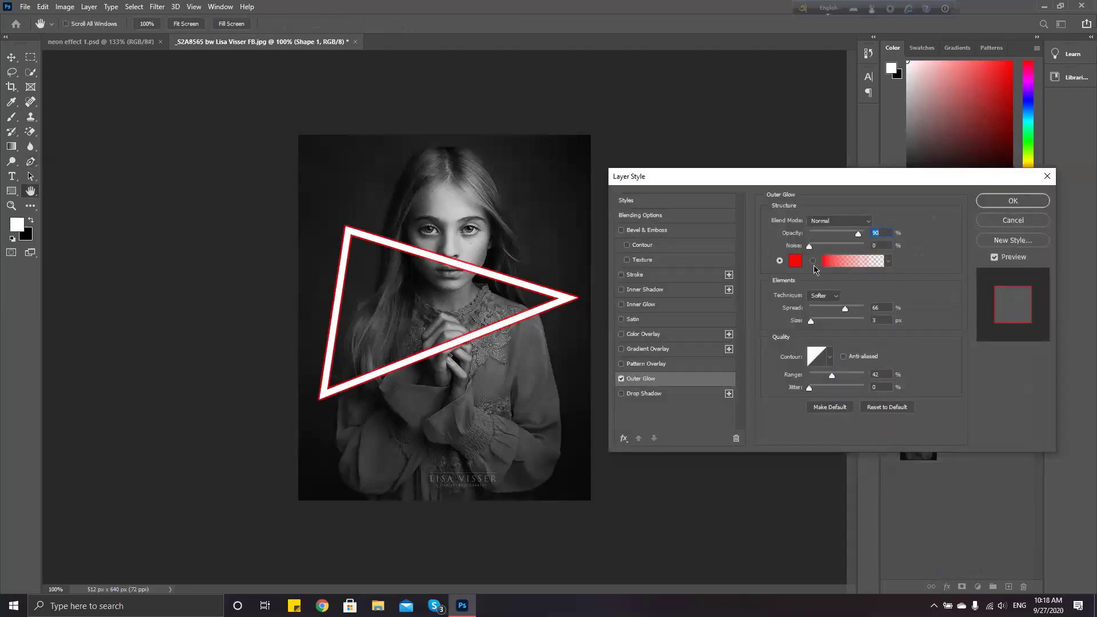
{"action": "left_click", "coordinate": [795, 261]}
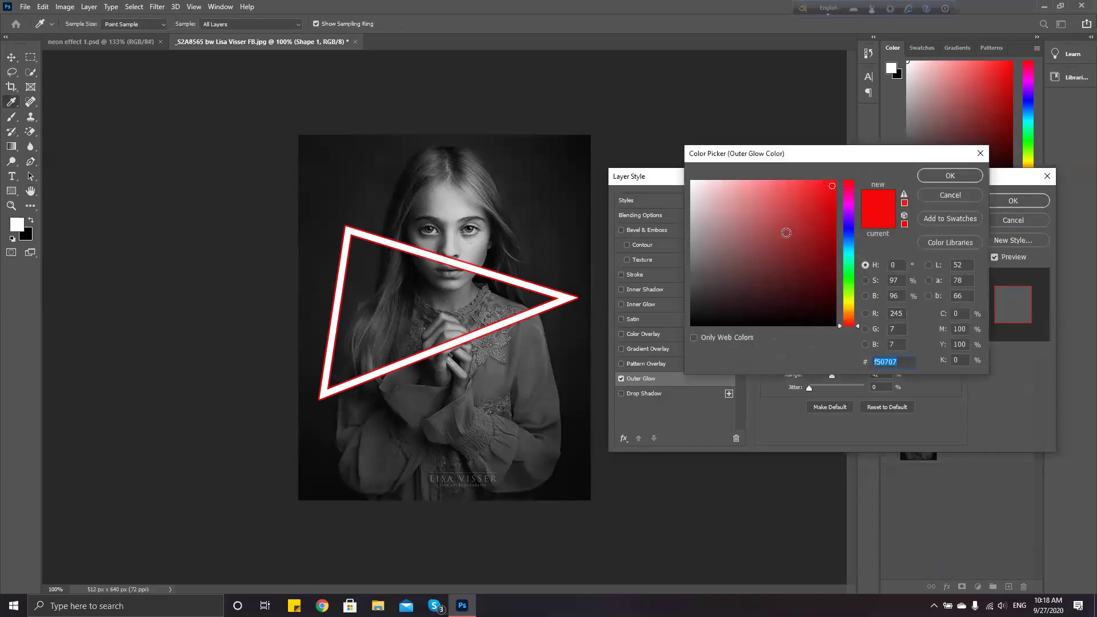
{"action": "left_click", "coordinate": [850, 204]}
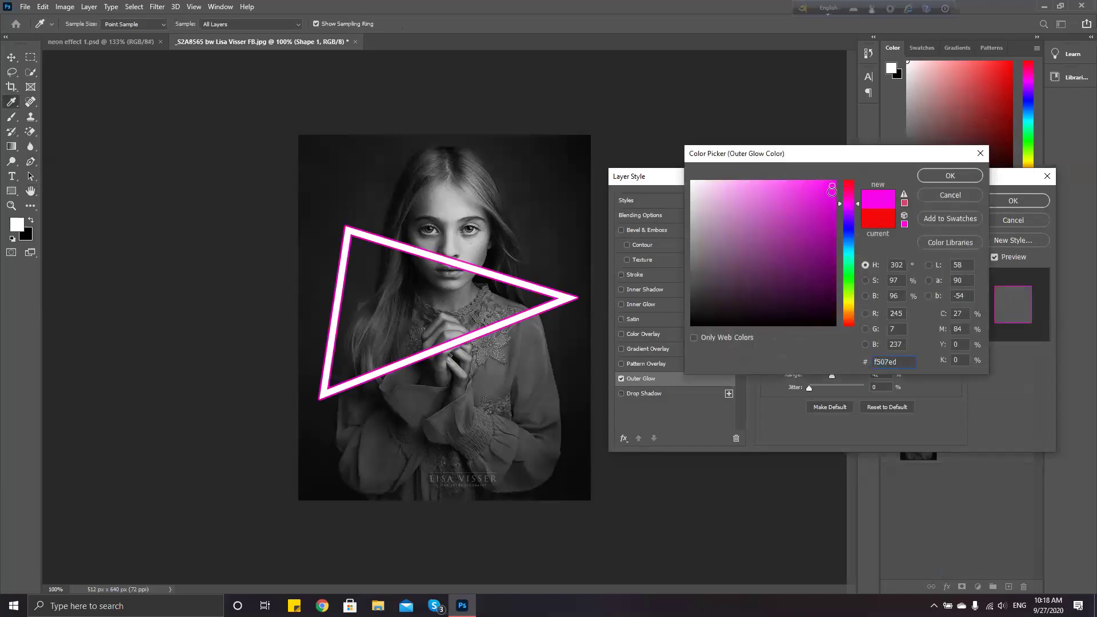
{"action": "left_click", "coordinate": [830, 189]}
{"action": "left_click_drag", "start_coordinate": [830, 188], "coordinate": [830, 186]}
{"action": "left_click", "coordinate": [941, 175]}
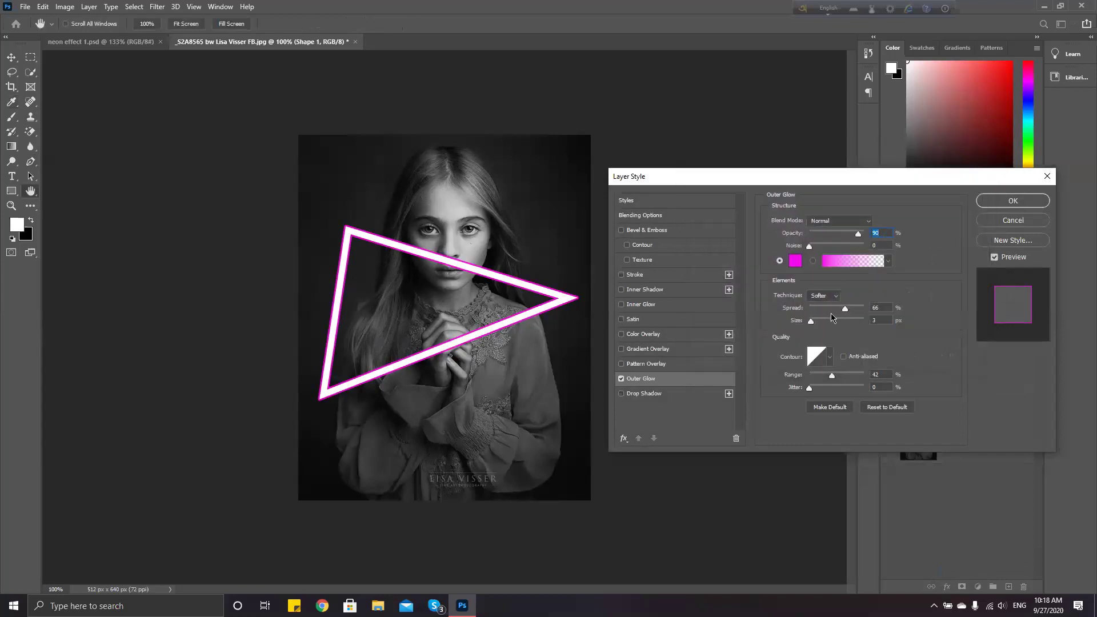
- Set the outer glow's size to 5 px and try a spread of 80% before returning it to 66%
{"action": "left_click_drag", "start_coordinate": [811, 325], "coordinate": [813, 324]}
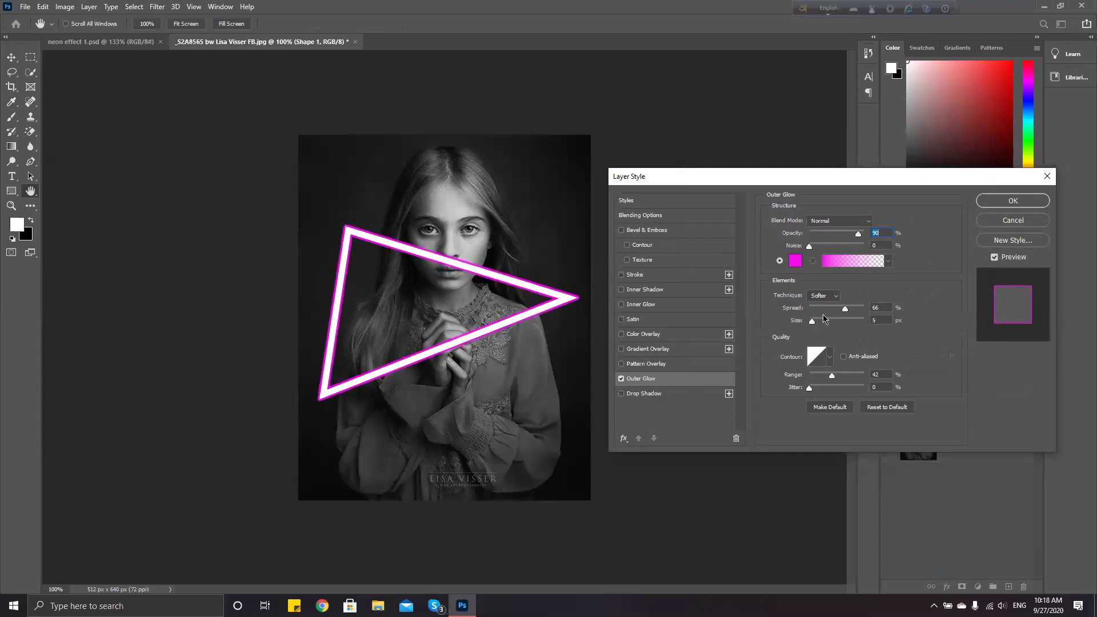
{"action": "left_click_drag", "start_coordinate": [845, 309], "coordinate": [855, 310]}
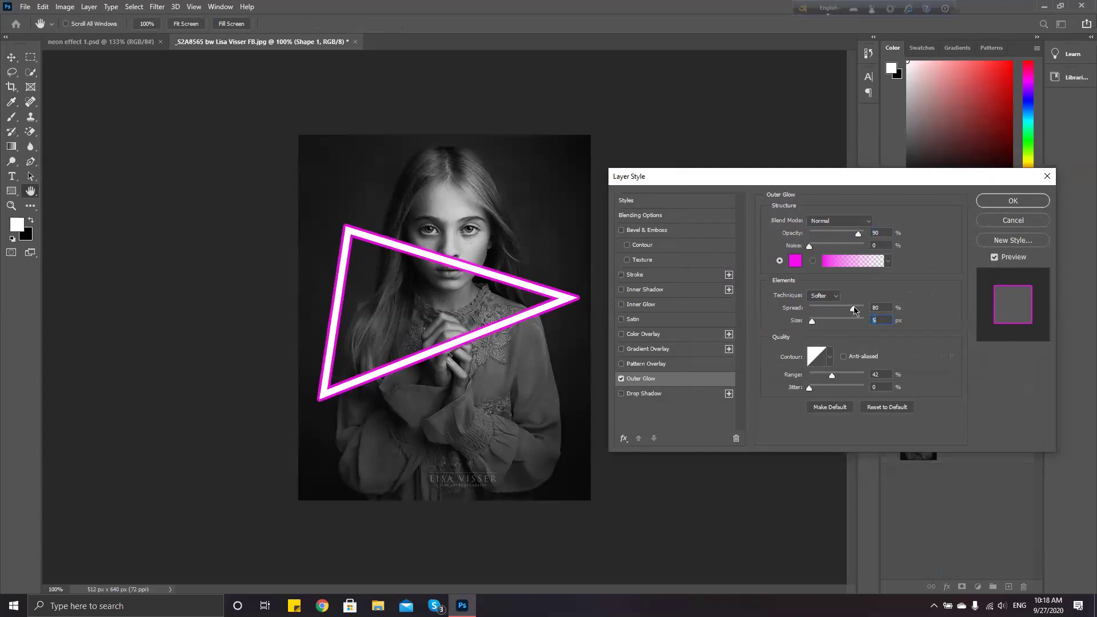
{"action": "mouse_move", "coordinate": [854, 310]}
{"action": "left_mouse_down"}
{"action": "mouse_move", "coordinate": [833, 307]}
{"action": "mouse_move", "coordinate": [847, 308]}
{"action": "left_mouse_up"}
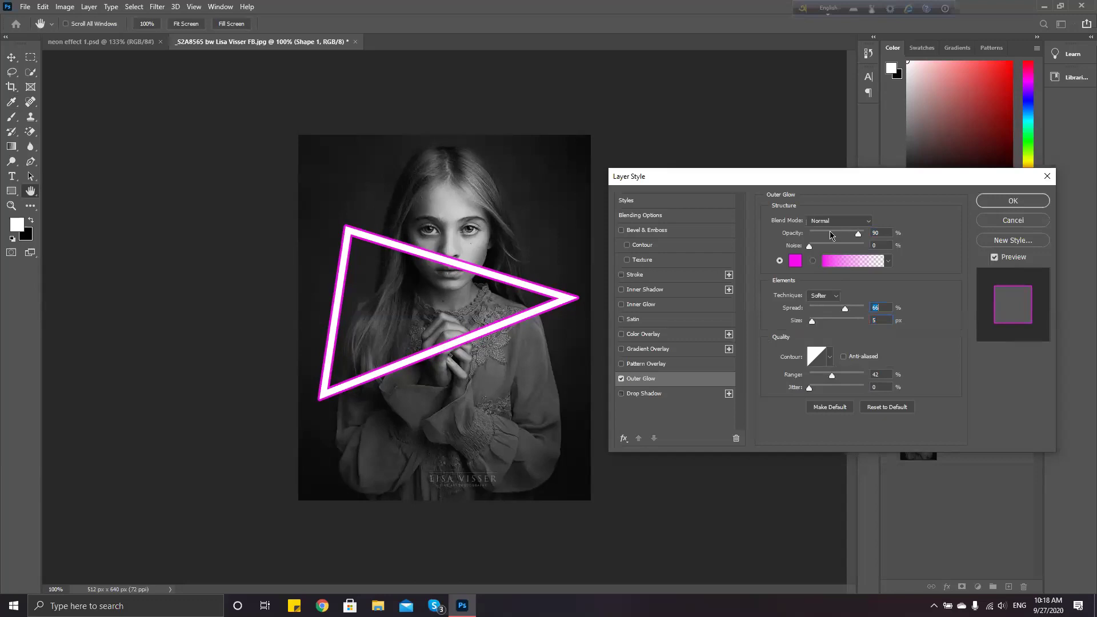
- Enable Inner Glow on the triangle and set the outer glow's blend mode to Lighten
{"action": "key", "text": "Down"}
{"action": "key", "text": "Down"}
{"action": "key", "text": "Down"}
{"action": "key", "text": "Down"}
{"action": "key", "text": "Down"}
{"action": "key", "text": "Down"}
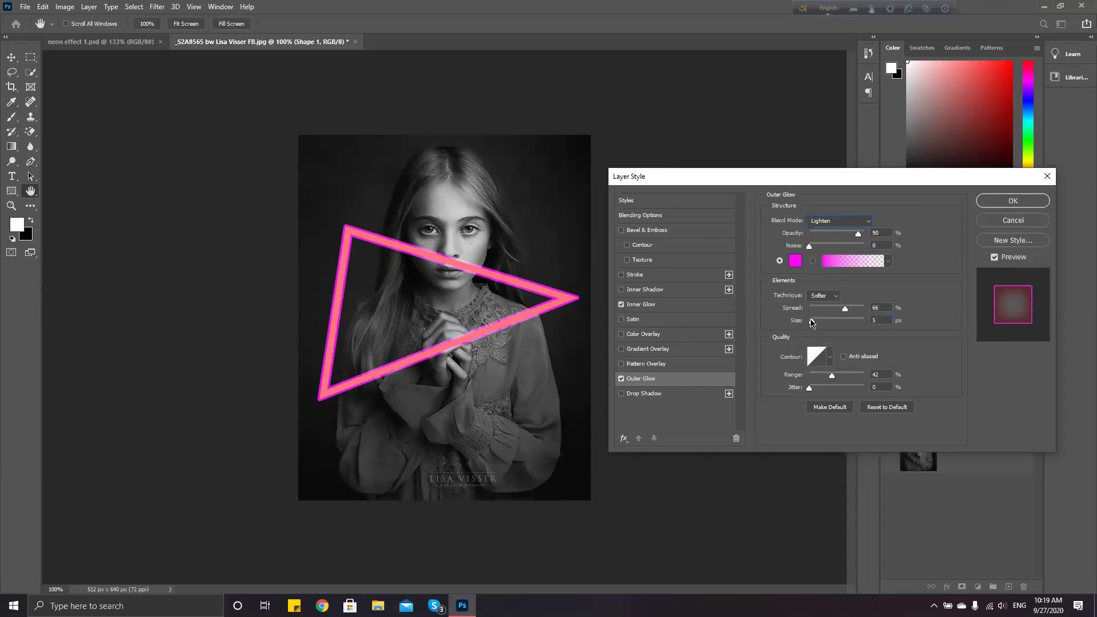
- Set the outer glow's size to 2 px, its spread to 100% and its blend mode to Hard Light
{"action": "left_click_drag", "start_coordinate": [812, 323], "coordinate": [866, 308]}
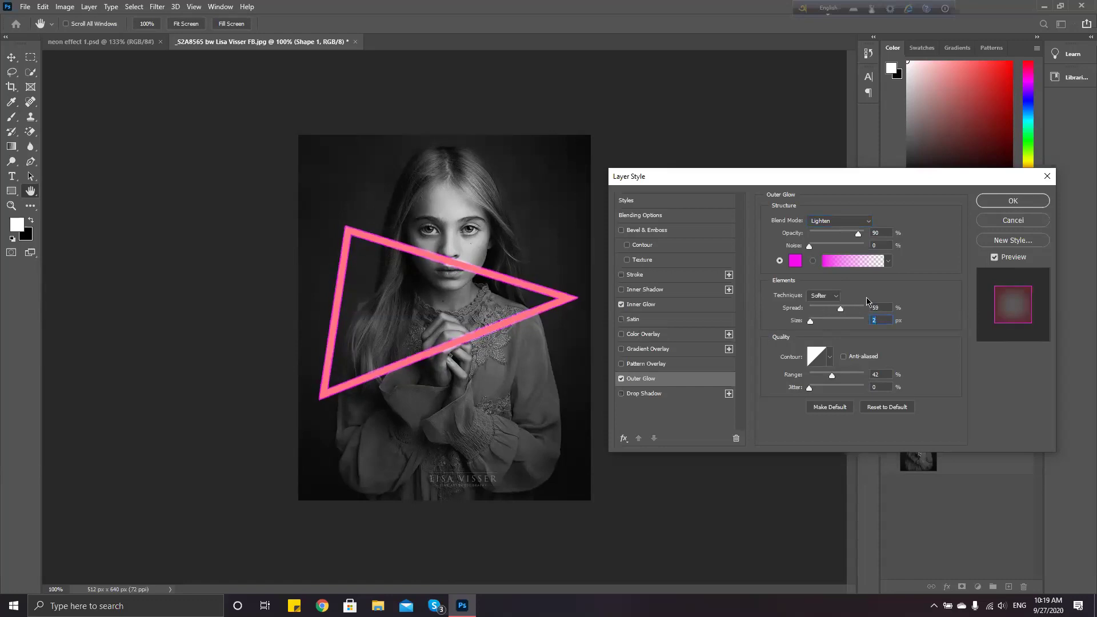
{"action": "left_click", "coordinate": [842, 226]}
{"action": "left_click", "coordinate": [834, 230]}
{"action": "scroll", "coordinate": [833, 223], "scroll_direction": "down", "scroll_amount": 2}
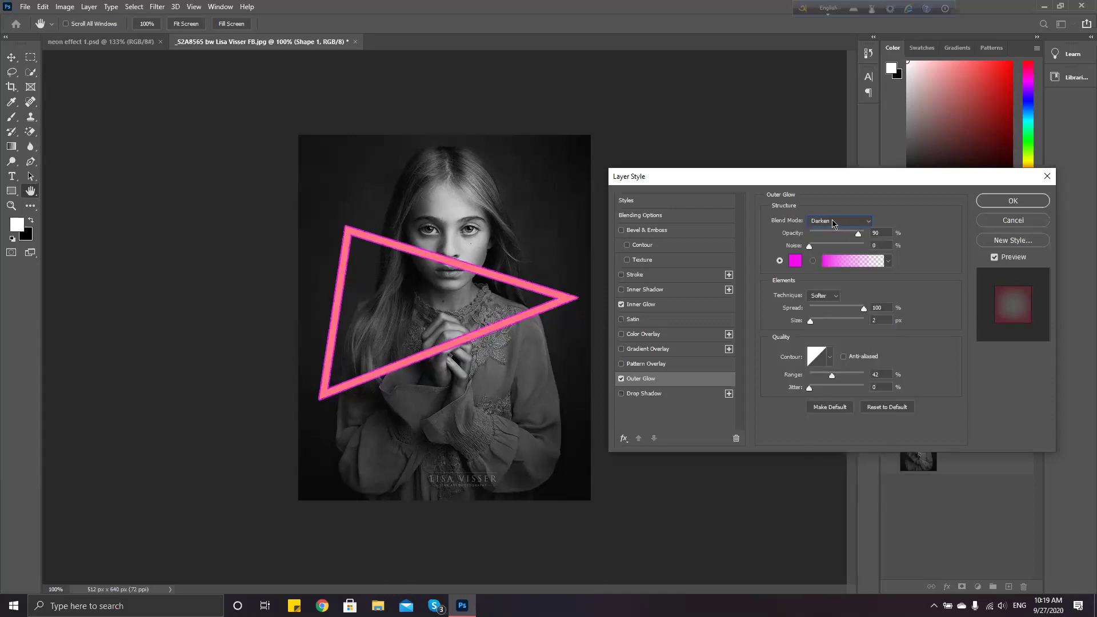
{"action": "scroll", "coordinate": [834, 224], "scroll_direction": "down", "scroll_amount": 4}
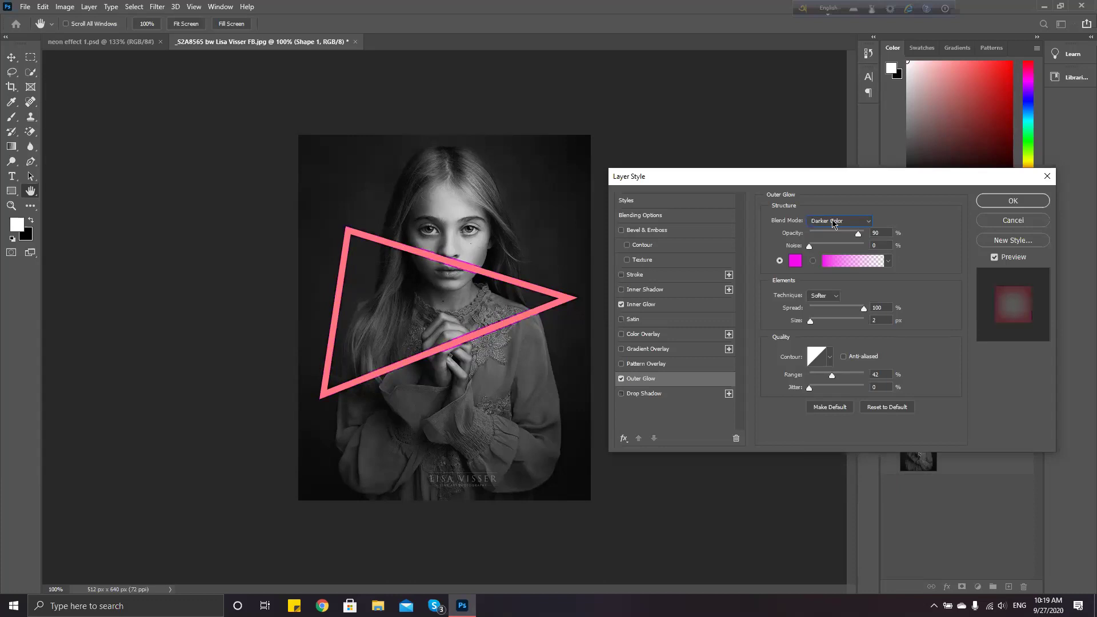
{"action": "scroll", "coordinate": [834, 224], "scroll_direction": "down", "scroll_amount": 4}
{"action": "scroll", "coordinate": [834, 223], "scroll_direction": "up", "scroll_amount": 1}
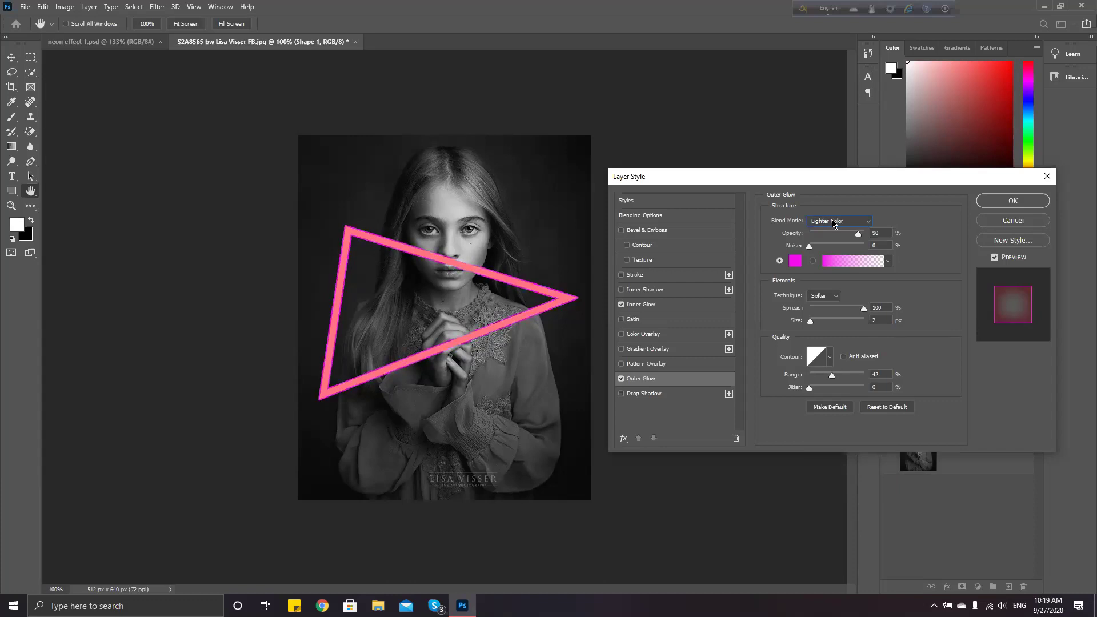
{"action": "scroll", "coordinate": [834, 223], "scroll_direction": "down", "scroll_amount": 4}
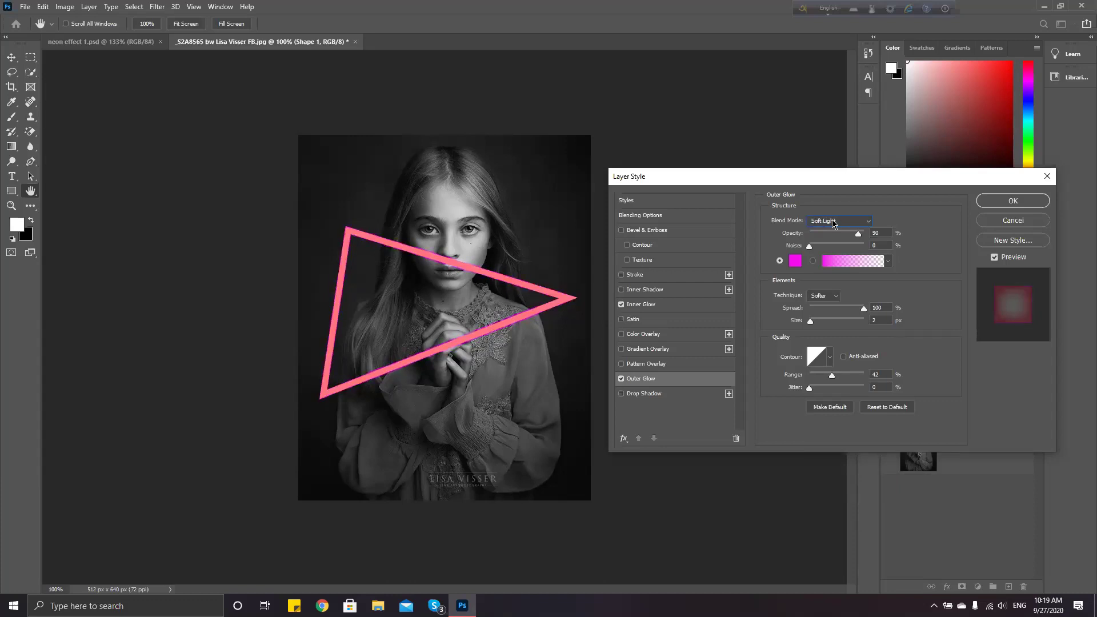
{"action": "scroll", "coordinate": [834, 224], "scroll_direction": "up", "scroll_amount": 1}
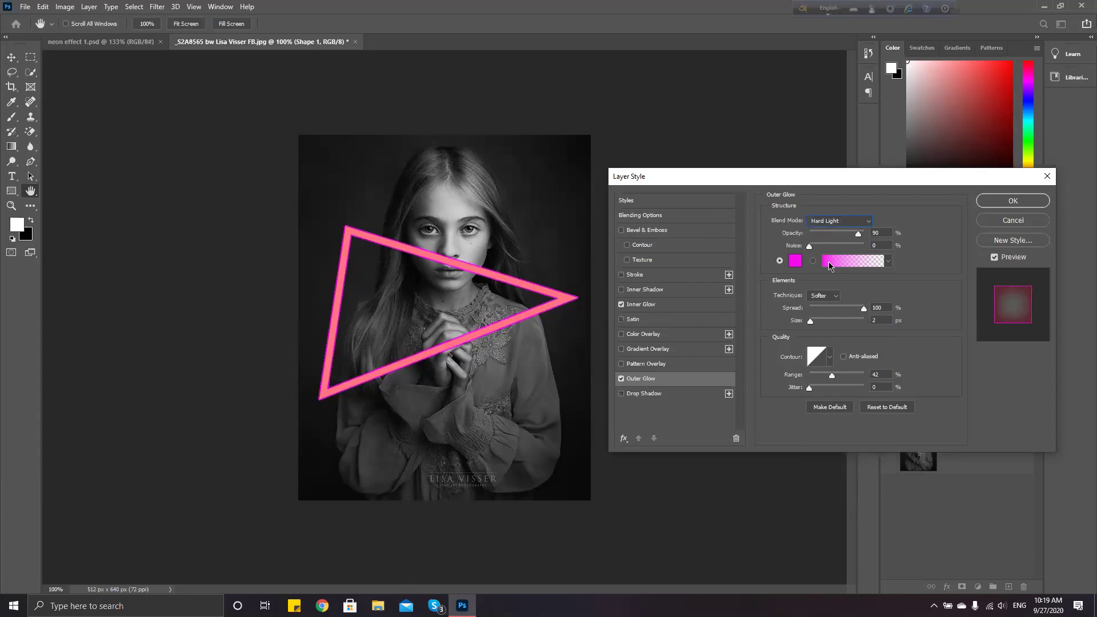
- Set the outer glow color to lighter magenta ff49f9, keep the Softer technique, and apply the layer style
{"action": "left_click", "coordinate": [794, 262]}
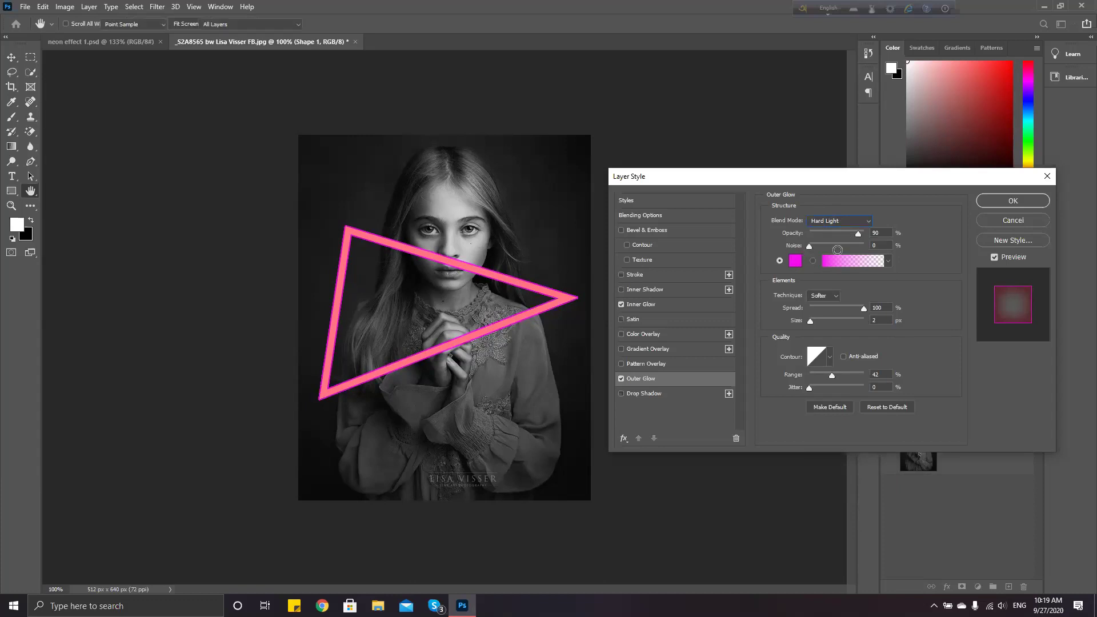
{"action": "left_click_drag", "start_coordinate": [816, 181], "coordinate": [793, 177]}
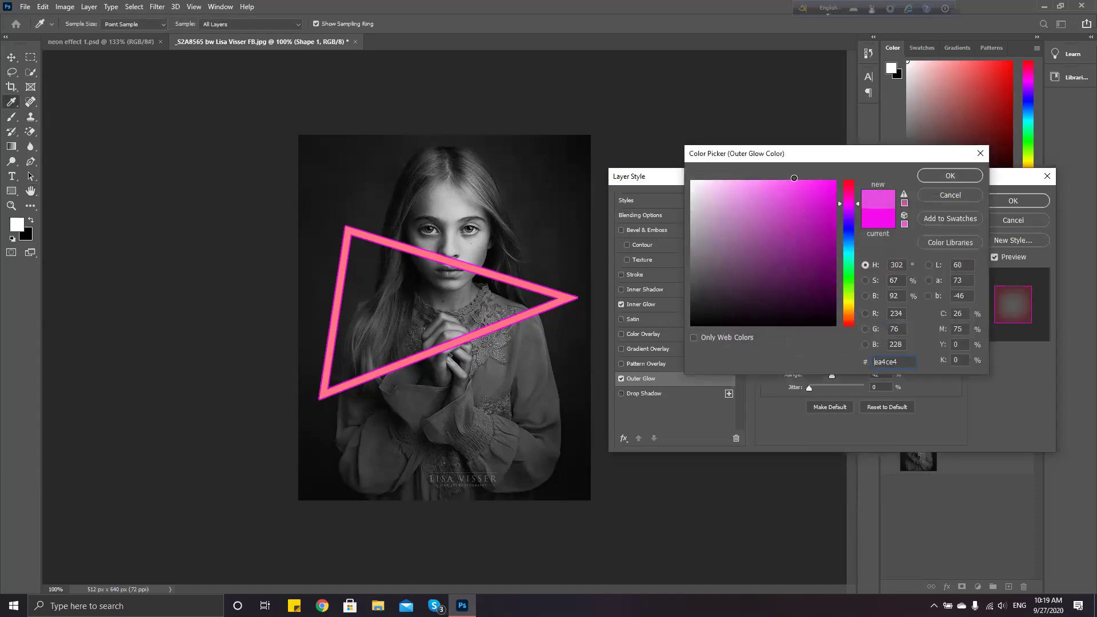
{"action": "left_click", "coordinate": [950, 175]}
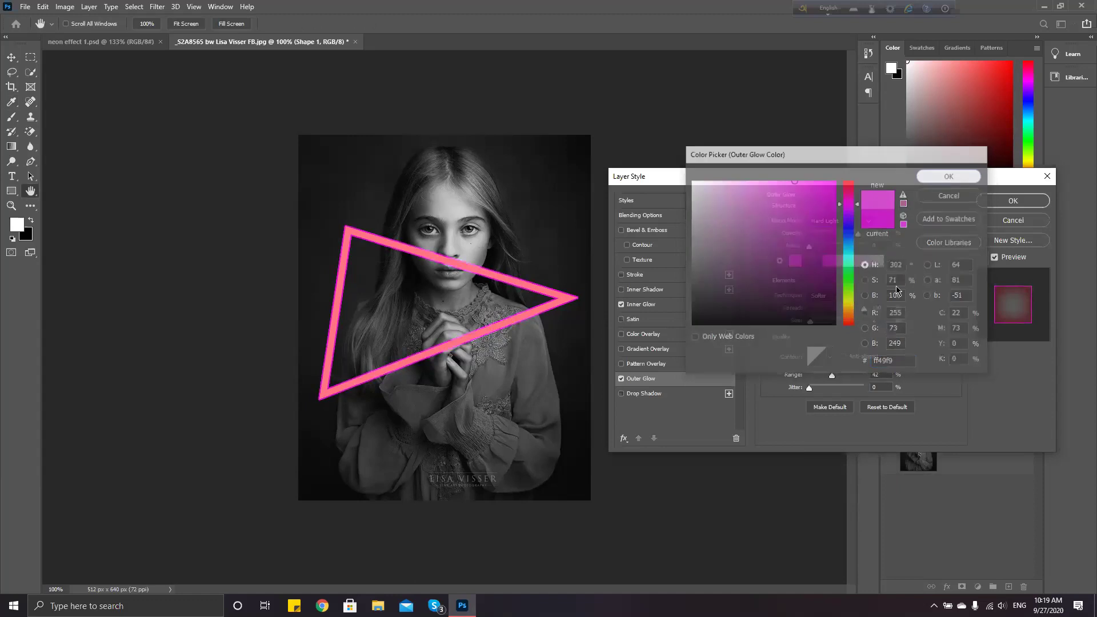
{"action": "left_click", "coordinate": [832, 301]}
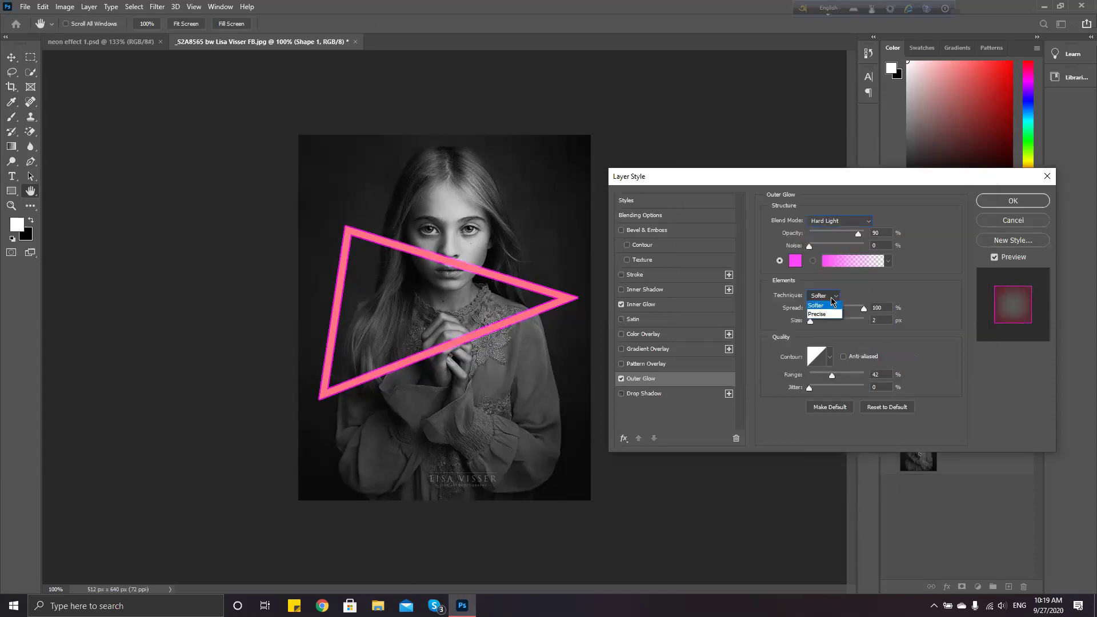
{"action": "left_click", "coordinate": [817, 305]}
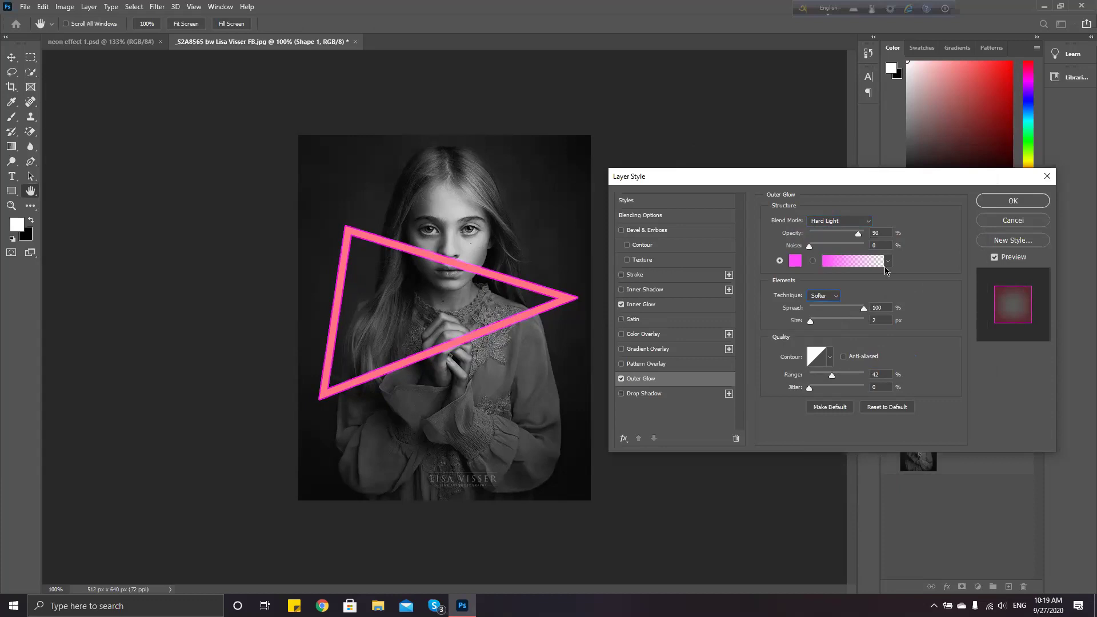
{"action": "left_click", "coordinate": [1012, 201]}
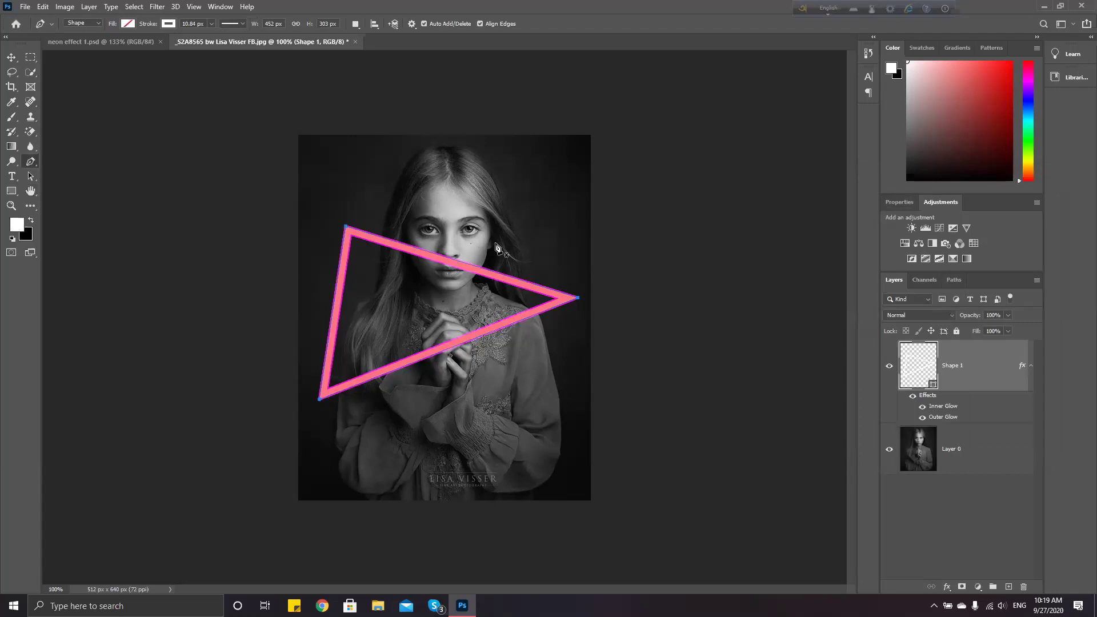
- Reduce the triangle's stroke width to 3.15 px
{"action": "left_click", "coordinate": [211, 26]}
{"action": "left_click_drag", "start_coordinate": [209, 39], "coordinate": [205, 38]}
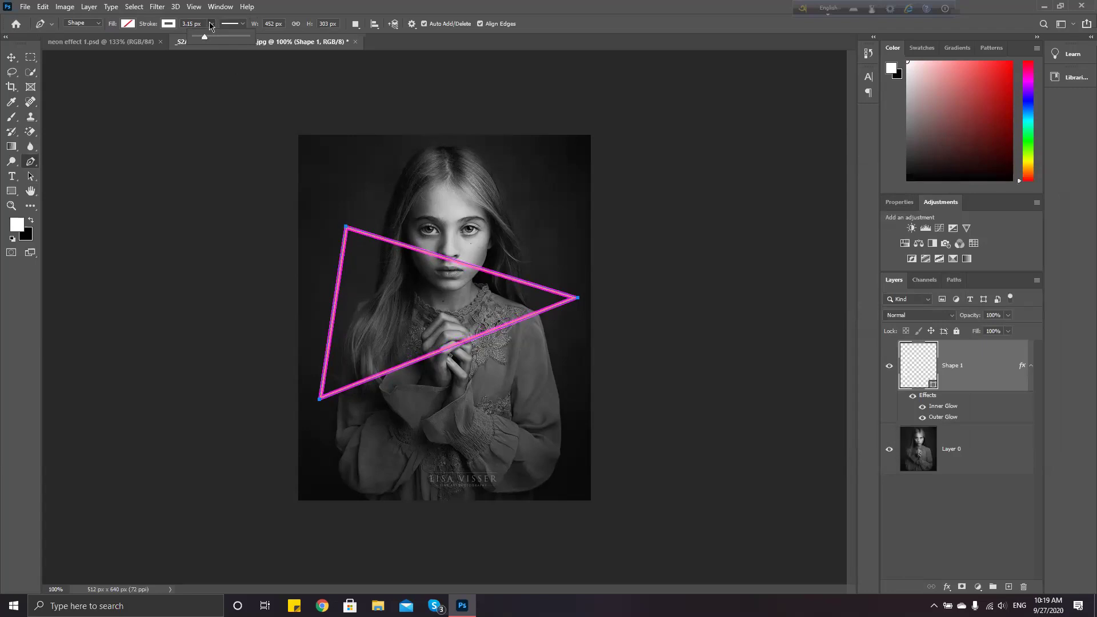
{"action": "left_click", "coordinate": [211, 25]}
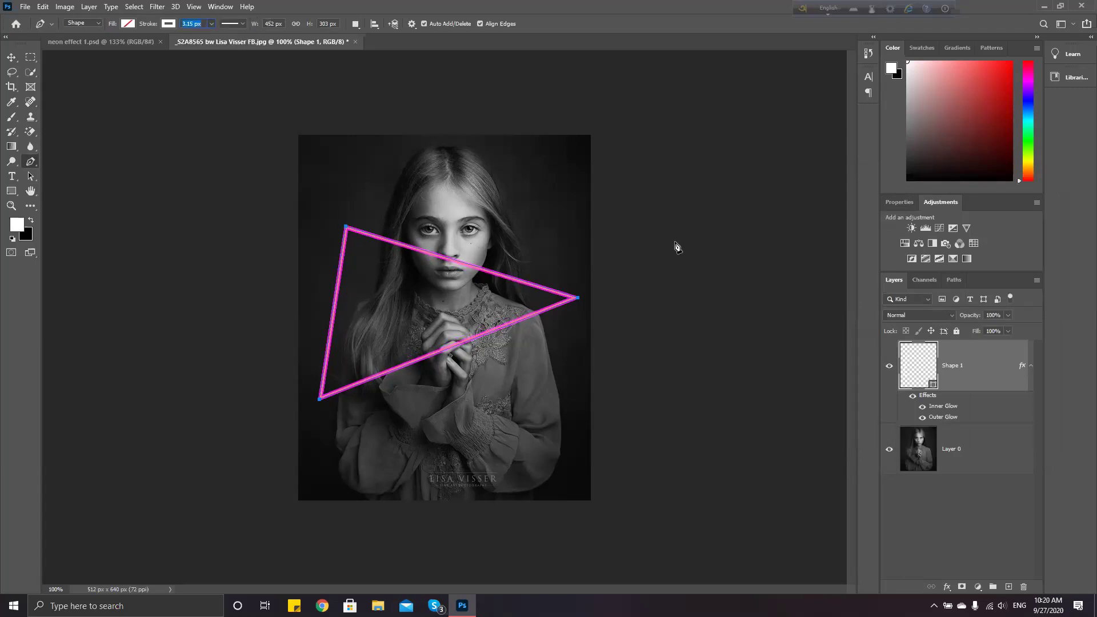
{"action": "left_click", "coordinate": [242, 134]}
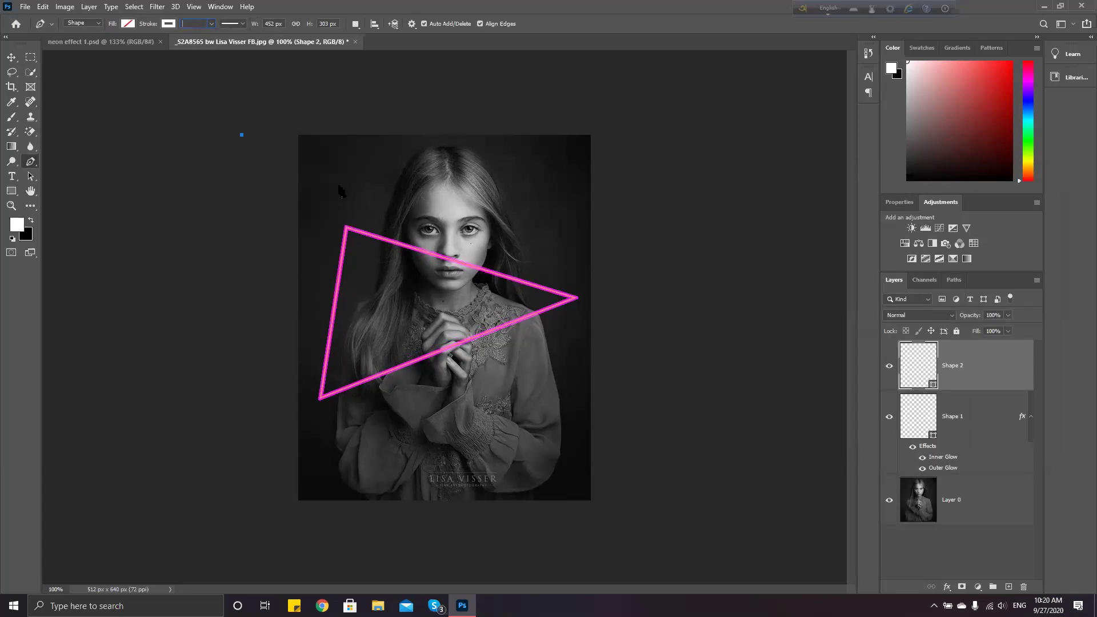
{"action": "left_click", "coordinate": [964, 369]}
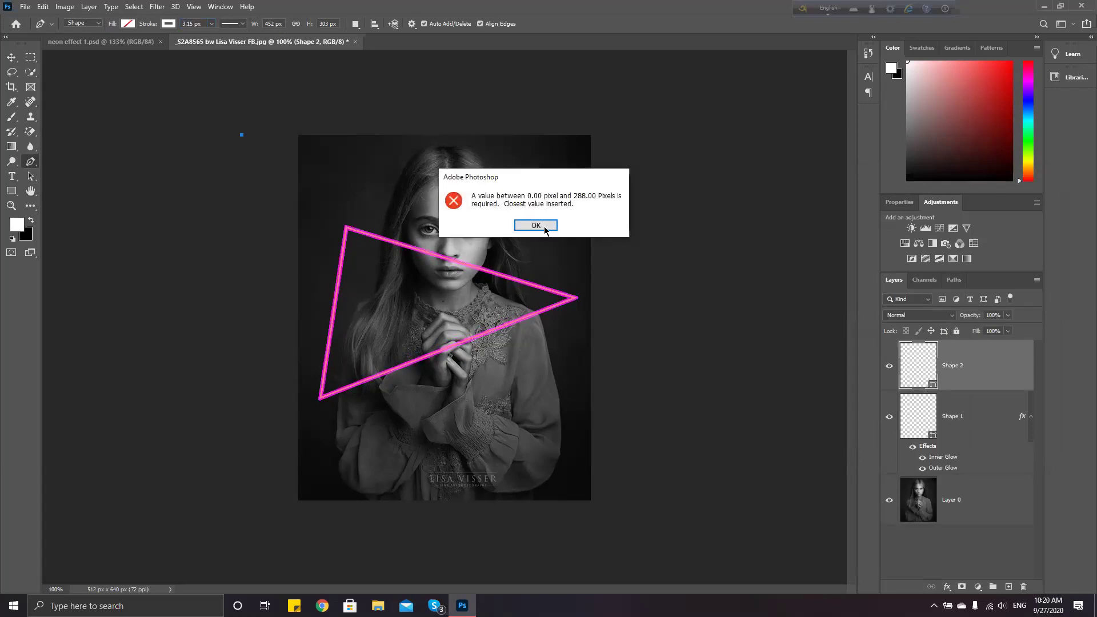
{"action": "left_click", "coordinate": [535, 225]}
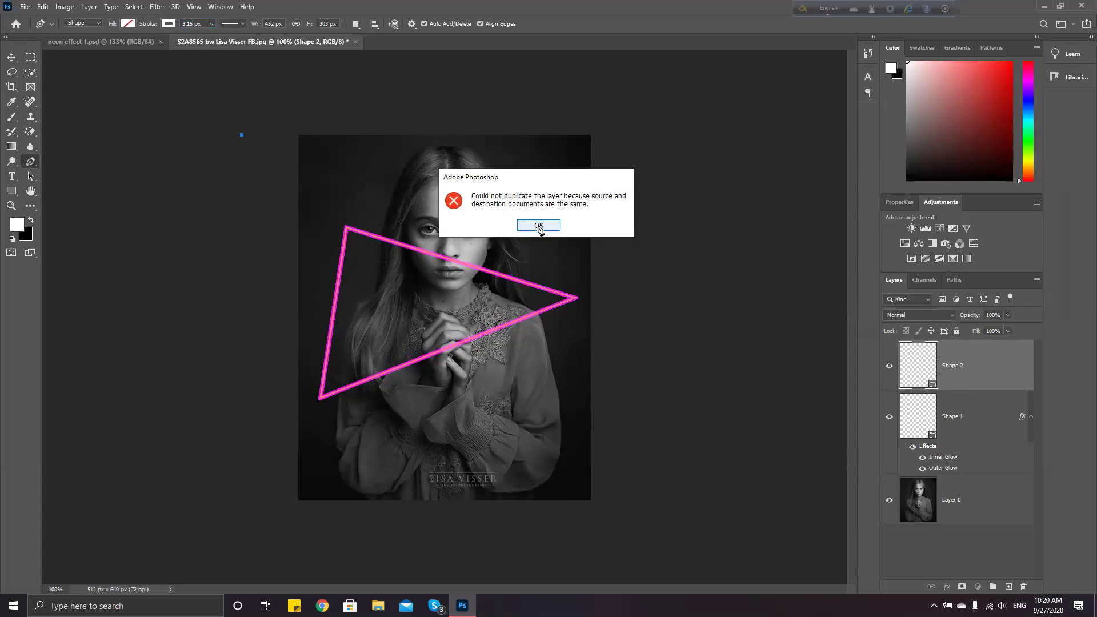
{"action": "left_click", "coordinate": [539, 226]}
{"action": "key", "text": "ctrl+z"}
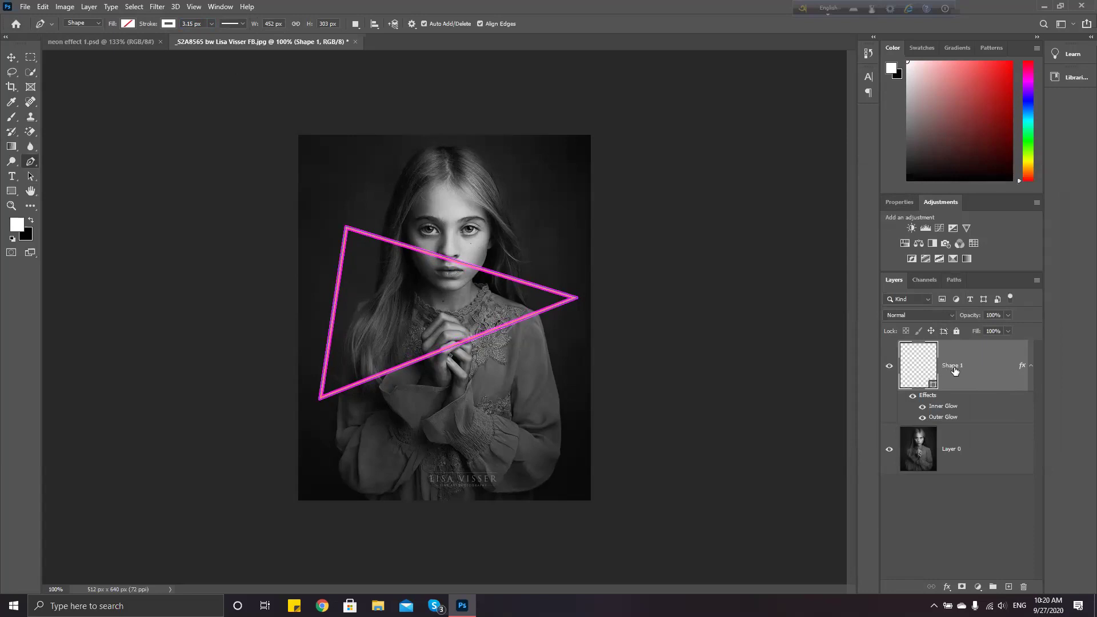
- Convert the Shape 1 triangle layer to a smart object and add a layer mask to it
{"action": "right_click", "coordinate": [925, 368]}
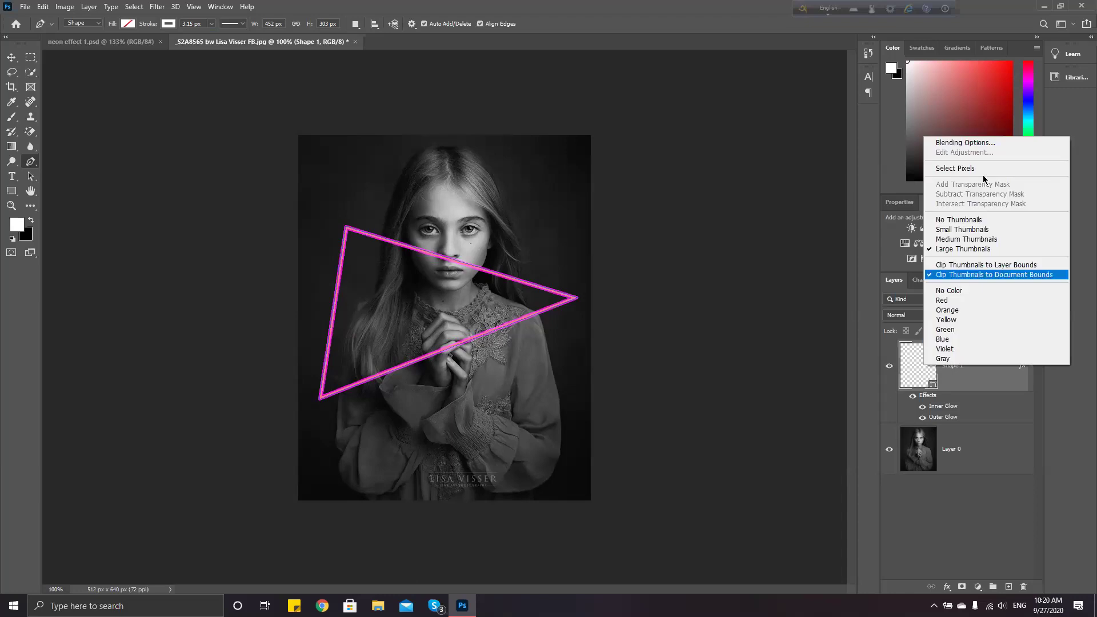
{"action": "right_click", "coordinate": [980, 388]}
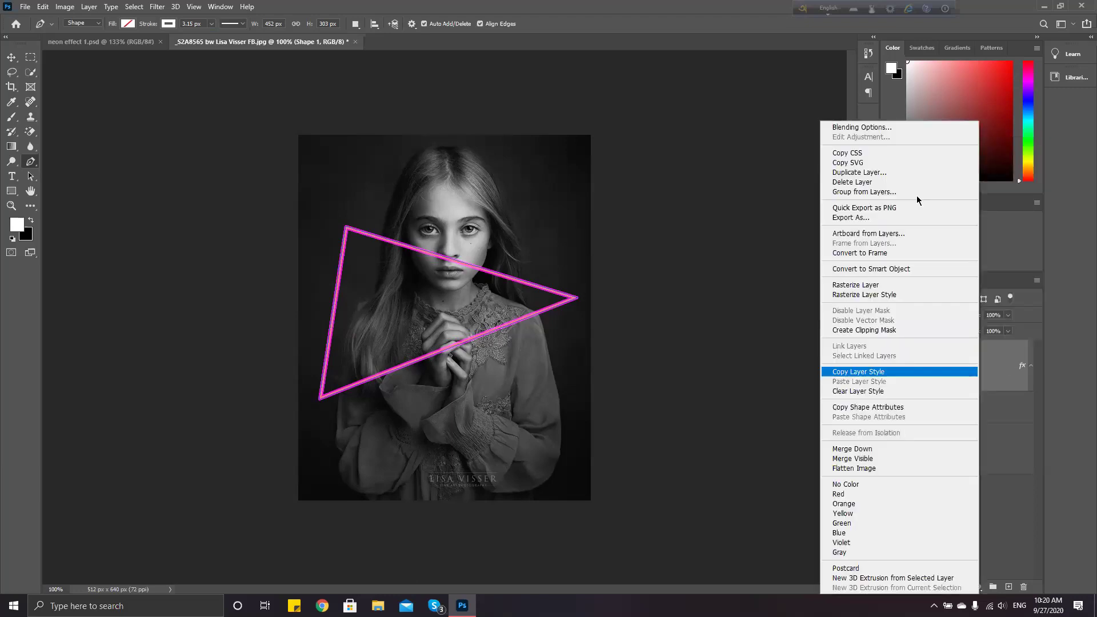
{"action": "left_click", "coordinate": [889, 268]}
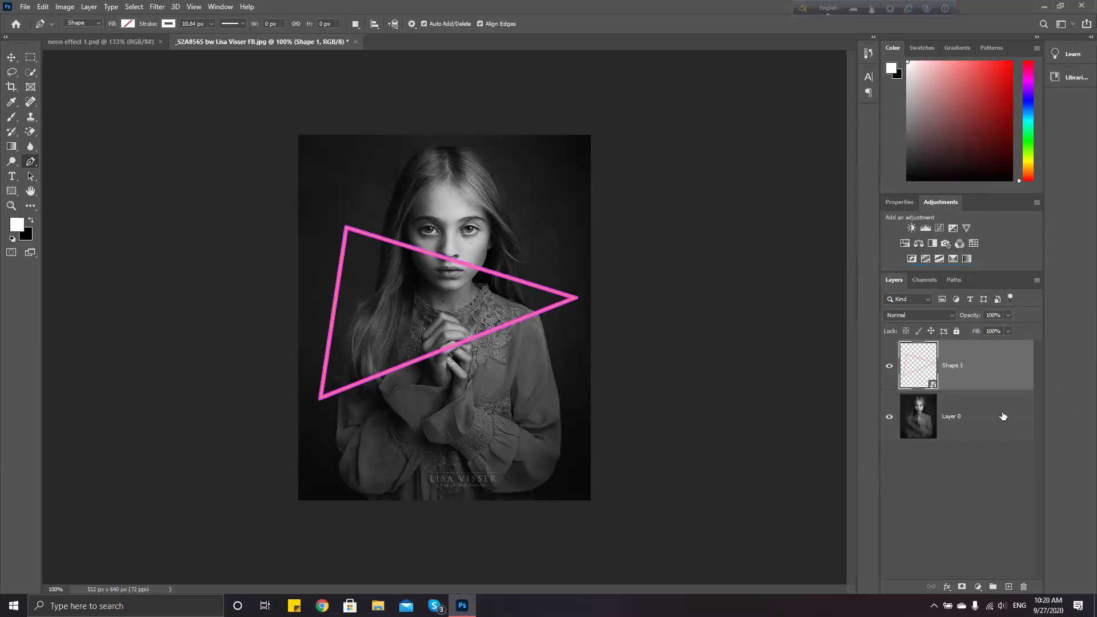
{"action": "left_click", "coordinate": [961, 586]}
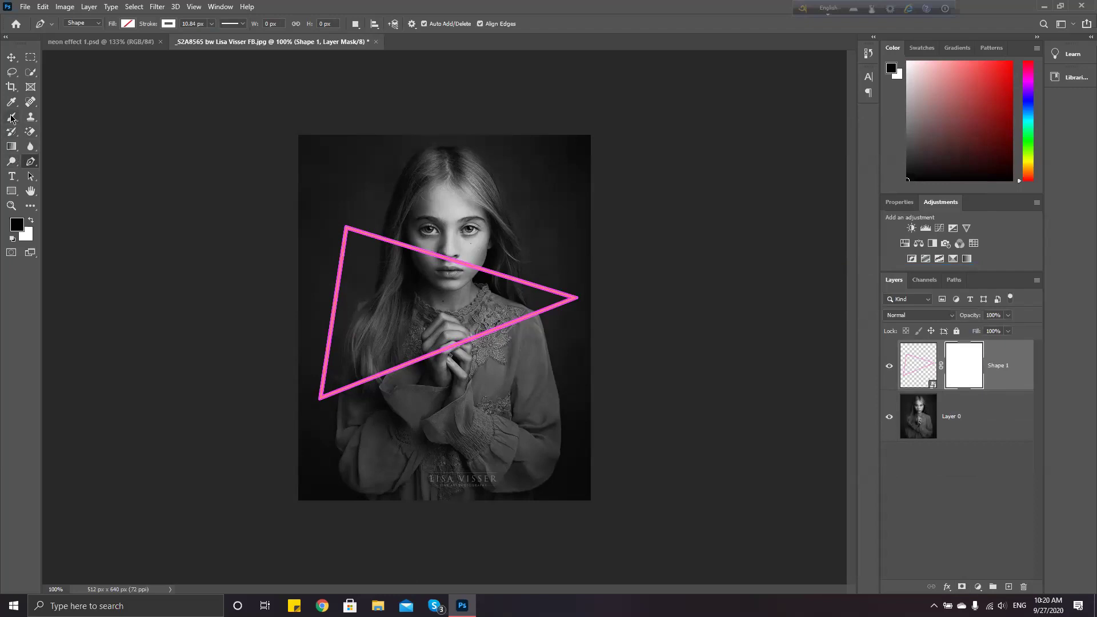
{"action": "left_click", "coordinate": [960, 377]}
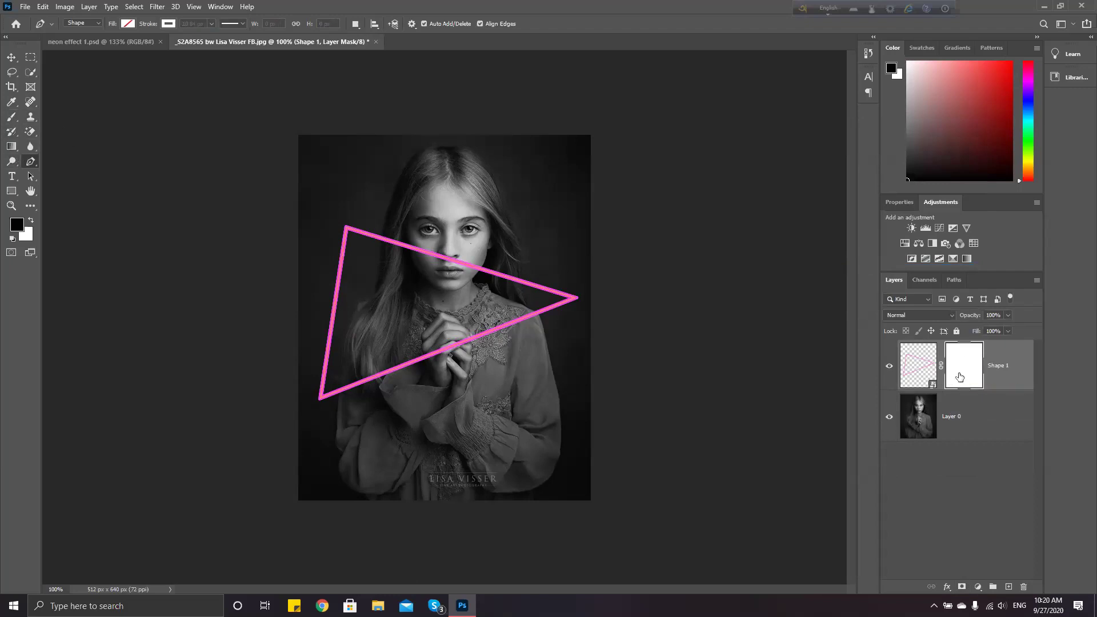
- Set up the Brush tool with a 105 px tip at maximum hardness for painting on the triangle's mask
{"action": "left_click", "coordinate": [11, 118]}
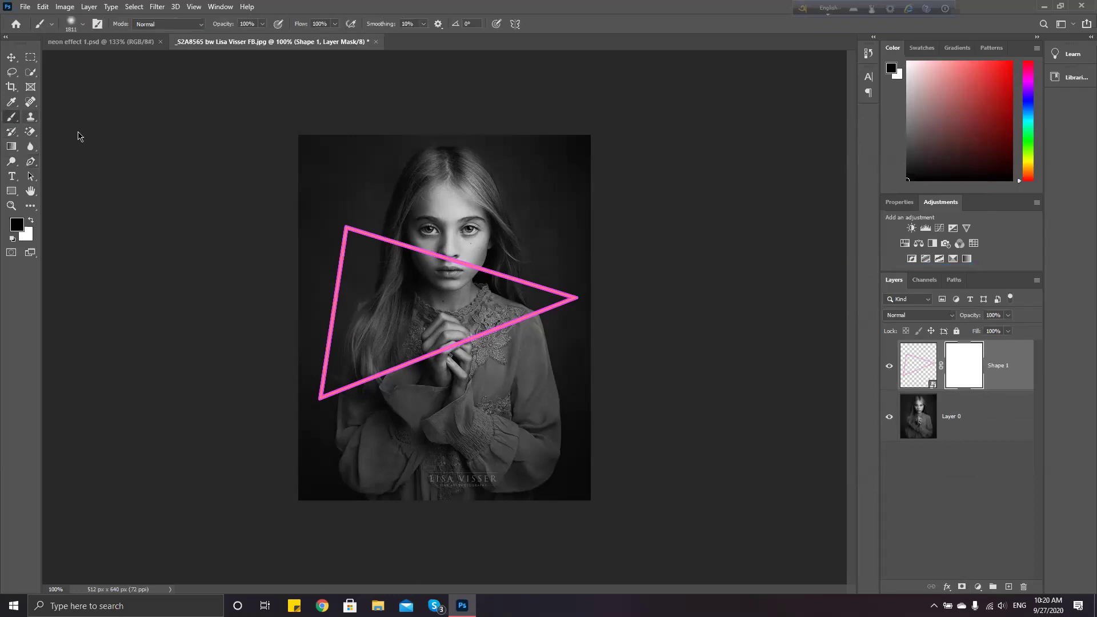
{"action": "right_click", "coordinate": [446, 222]}
{"action": "left_click_drag", "start_coordinate": [549, 248], "coordinate": [541, 248]}
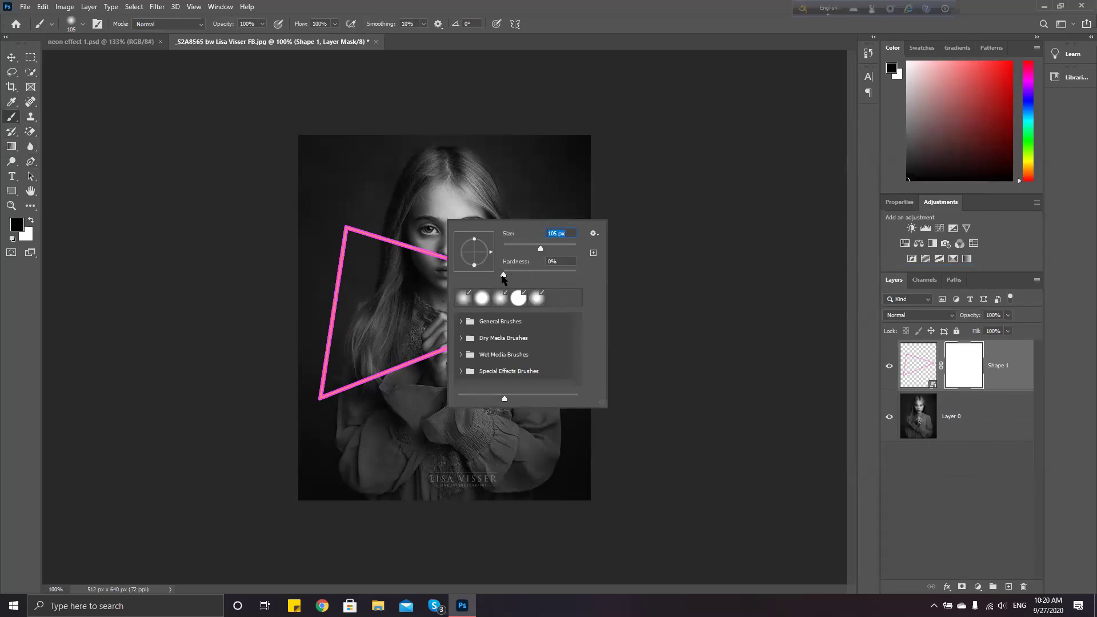
{"action": "left_click_drag", "start_coordinate": [503, 275], "coordinate": [582, 285]}
{"action": "key", "text": "Return"}
{"action": "right_click", "coordinate": [643, 216]}
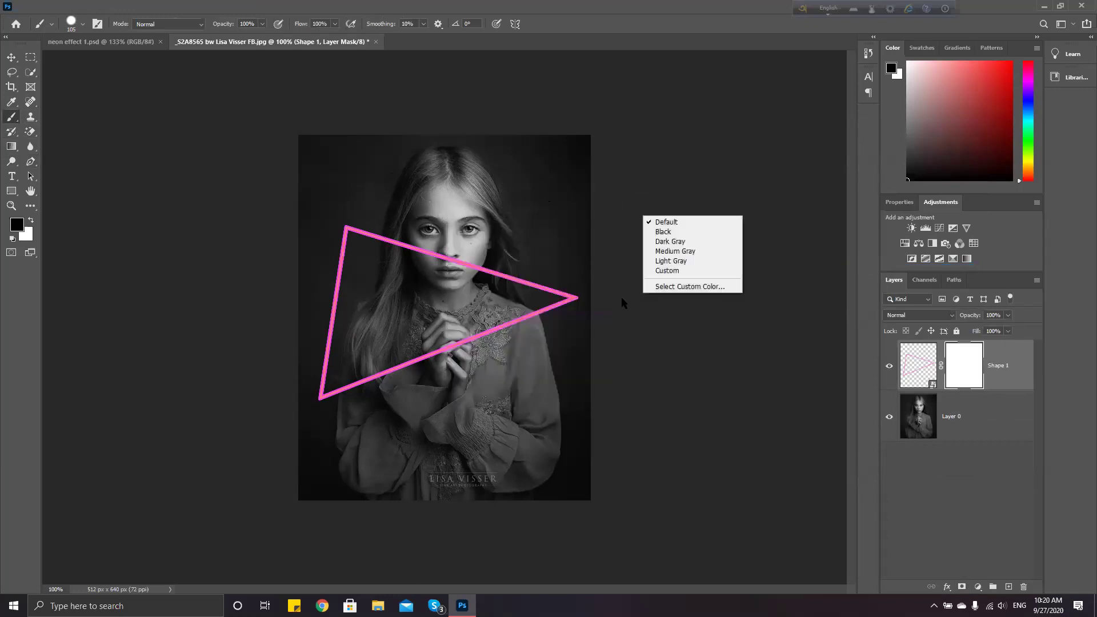
{"action": "left_click", "coordinate": [959, 533]}
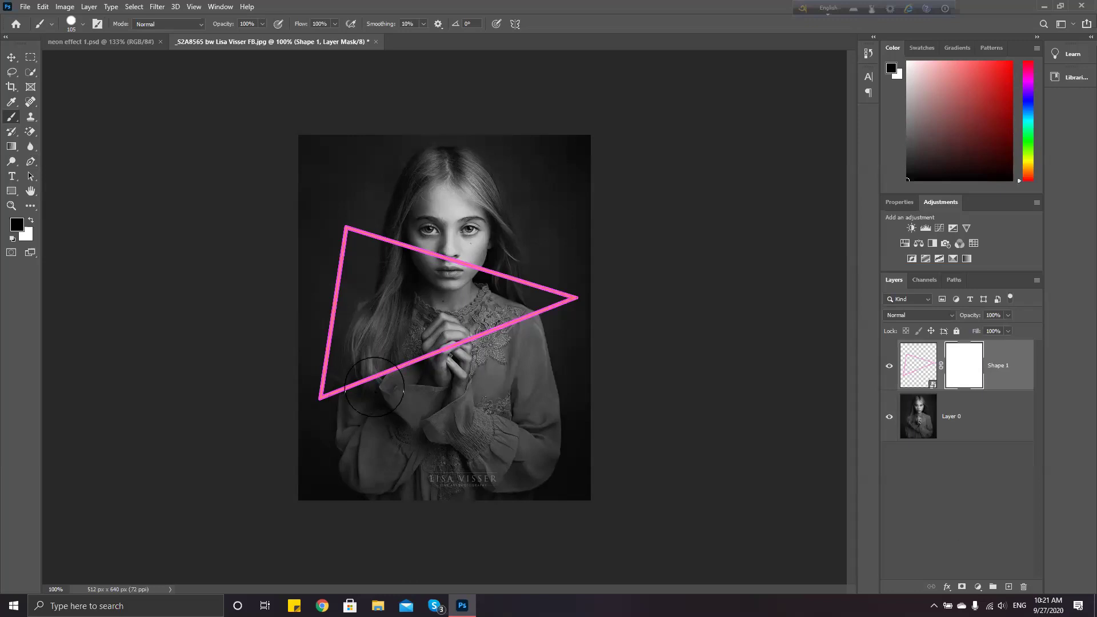
- Paint black on the mask to hide the triangle's lines over the girl's hair, face, hands and dress, then deselect the layer
{"action": "scroll", "coordinate": [375, 387], "scroll_direction": "up", "scroll_amount": 3}
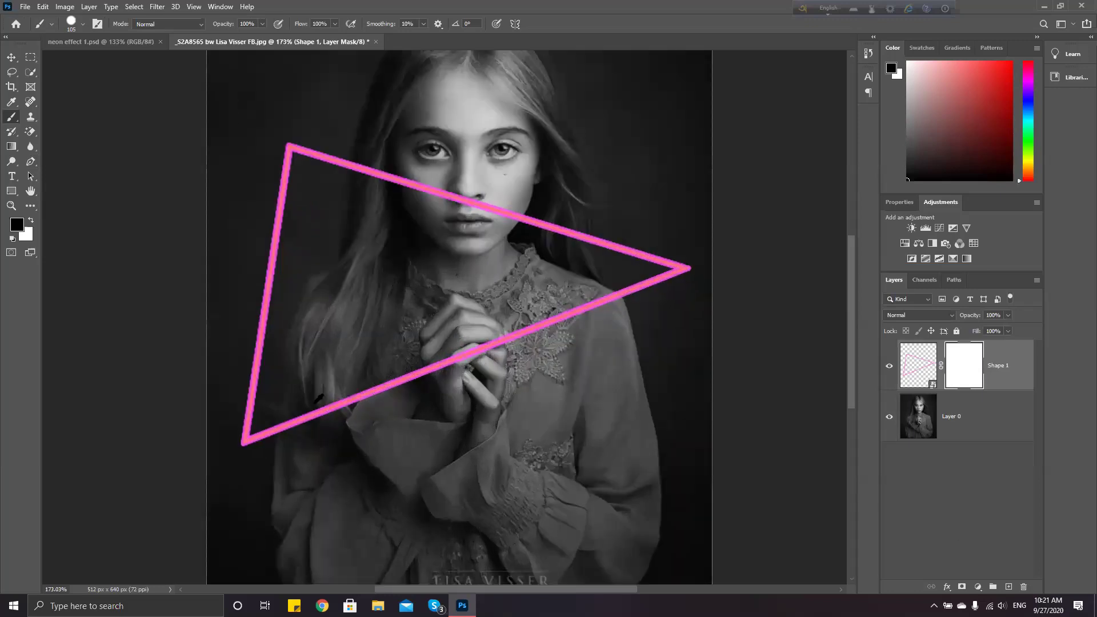
{"action": "left_click", "coordinate": [324, 409]}
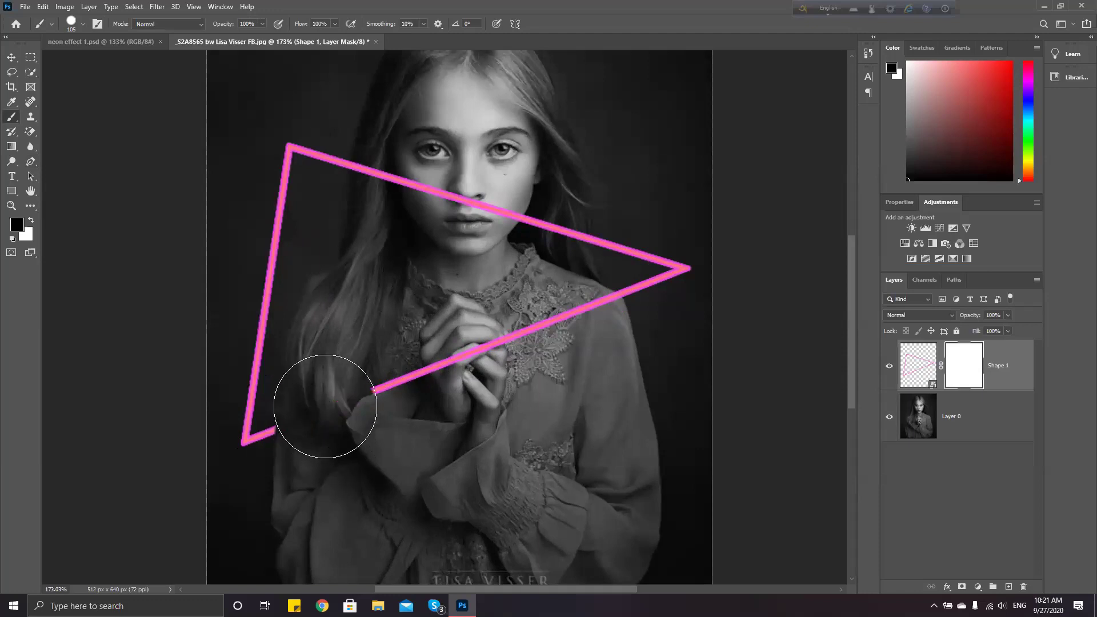
{"action": "mouse_move", "coordinate": [326, 444]}
{"action": "left_mouse_down"}
{"action": "mouse_move", "coordinate": [364, 443]}
{"action": "mouse_move", "coordinate": [411, 414]}
{"action": "mouse_move", "coordinate": [435, 349]}
{"action": "mouse_move", "coordinate": [521, 342]}
{"action": "mouse_move", "coordinate": [546, 374]}
{"action": "mouse_move", "coordinate": [552, 348]}
{"action": "mouse_move", "coordinate": [587, 346]}
{"action": "mouse_move", "coordinate": [586, 328]}
{"action": "mouse_move", "coordinate": [590, 350]}
{"action": "mouse_move", "coordinate": [472, 347]}
{"action": "mouse_move", "coordinate": [368, 307]}
{"action": "mouse_move", "coordinate": [393, 306]}
{"action": "mouse_move", "coordinate": [430, 178]}
{"action": "mouse_move", "coordinate": [455, 156]}
{"action": "mouse_move", "coordinate": [450, 245]}
{"action": "mouse_move", "coordinate": [472, 232]}
{"action": "mouse_move", "coordinate": [471, 244]}
{"action": "mouse_move", "coordinate": [481, 180]}
{"action": "mouse_move", "coordinate": [473, 158]}
{"action": "mouse_move", "coordinate": [427, 185]}
{"action": "mouse_move", "coordinate": [422, 153]}
{"action": "mouse_move", "coordinate": [413, 171]}
{"action": "mouse_move", "coordinate": [412, 140]}
{"action": "mouse_move", "coordinate": [405, 175]}
{"action": "mouse_move", "coordinate": [405, 131]}
{"action": "mouse_move", "coordinate": [398, 251]}
{"action": "mouse_move", "coordinate": [423, 204]}
{"action": "mouse_move", "coordinate": [453, 209]}
{"action": "mouse_move", "coordinate": [446, 286]}
{"action": "left_mouse_up"}
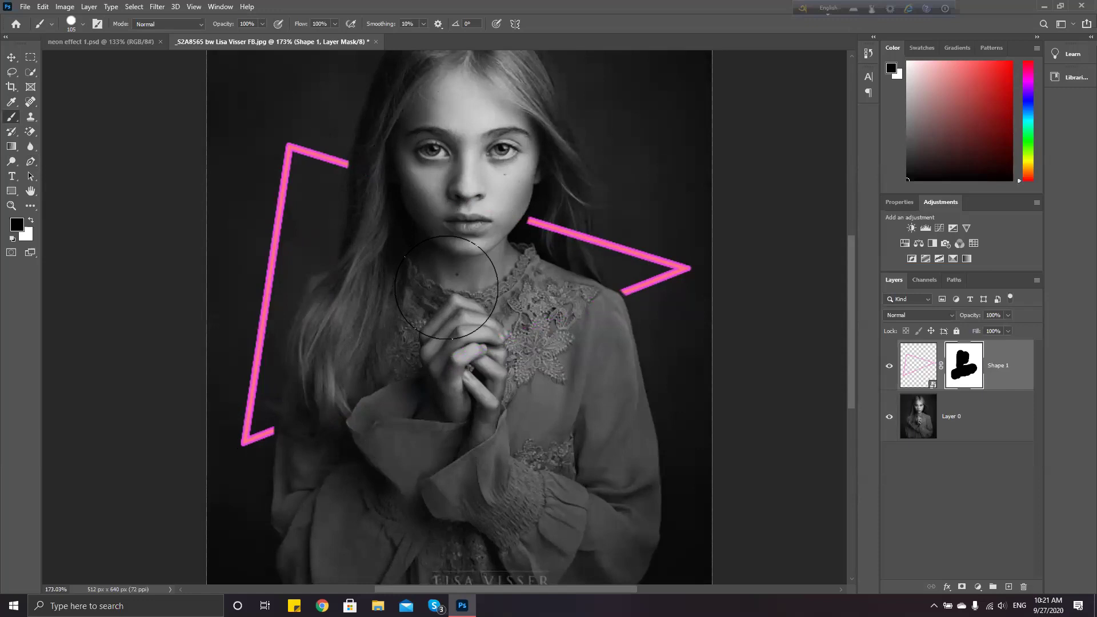
{"action": "key", "text": "space"}
{"action": "scroll", "coordinate": [489, 210], "scroll_direction": "down", "scroll_amount": 2}
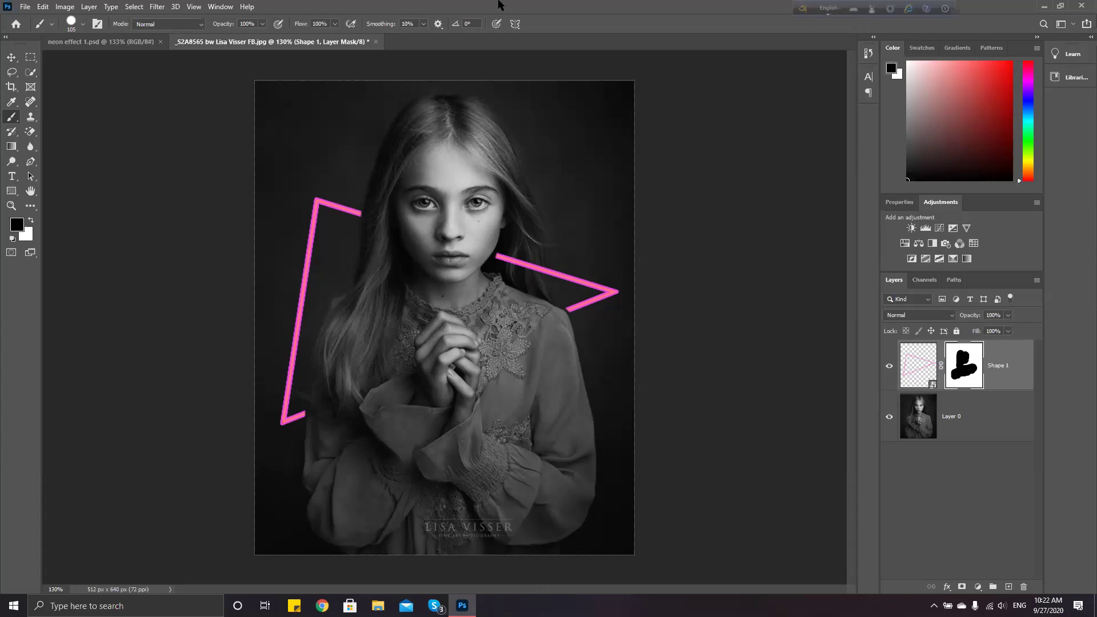
{"action": "key", "text": "x"}
{"action": "left_click", "coordinate": [931, 453]}
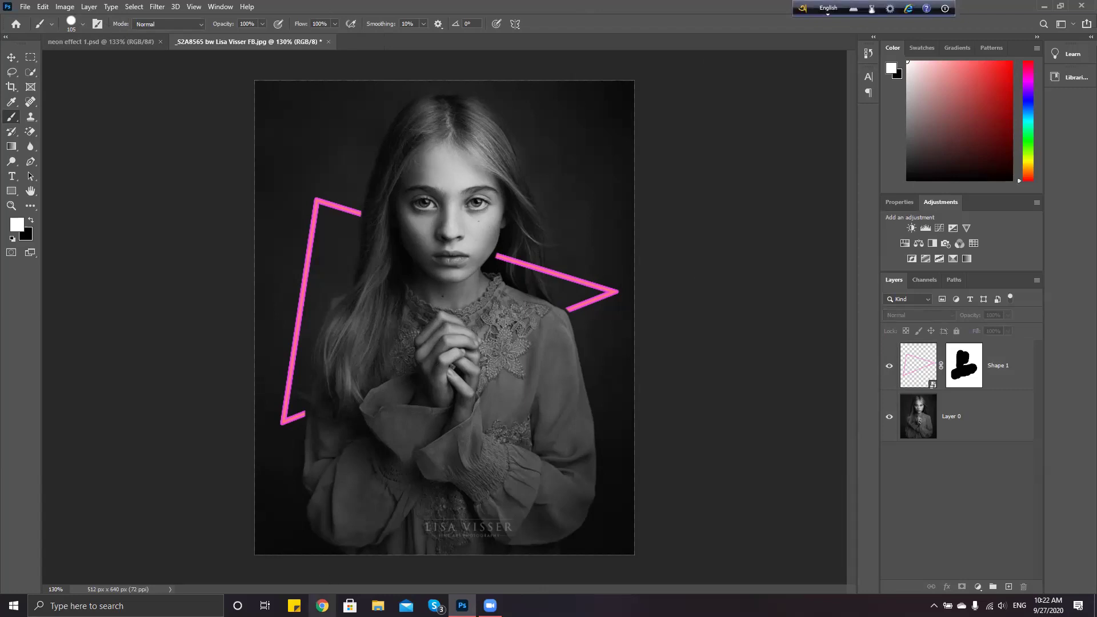
- Minimize Photoshop, view Screenshot (24) and Screenshot (25) from the FIGMA folder, and put the image and folder windows away
{"action": "left_click", "coordinate": [1045, 8]}
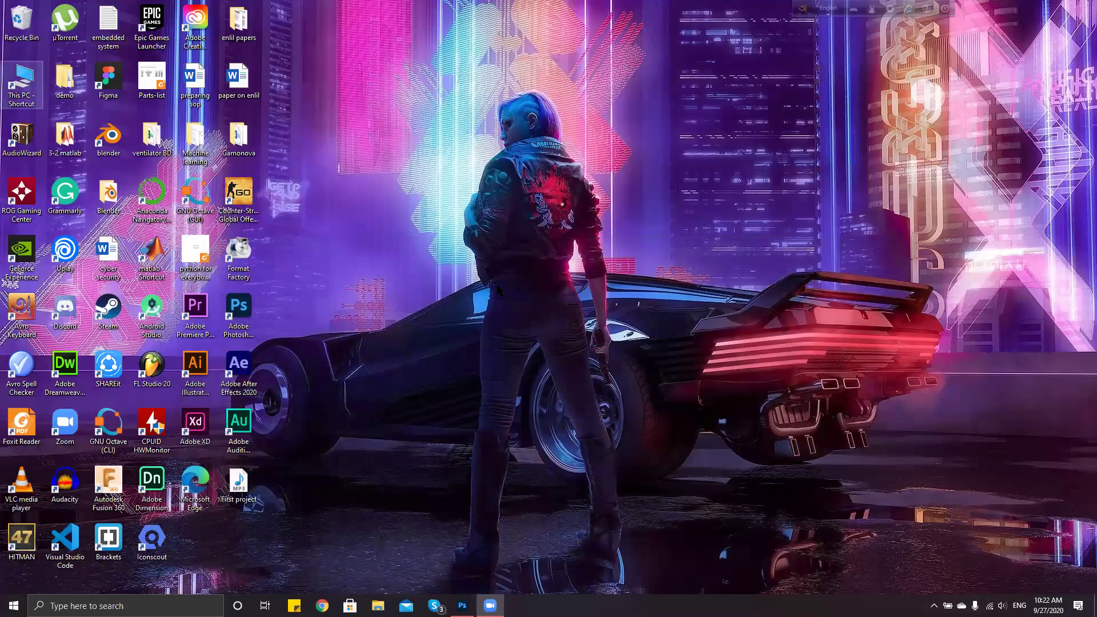
{"action": "key", "text": "Right"}
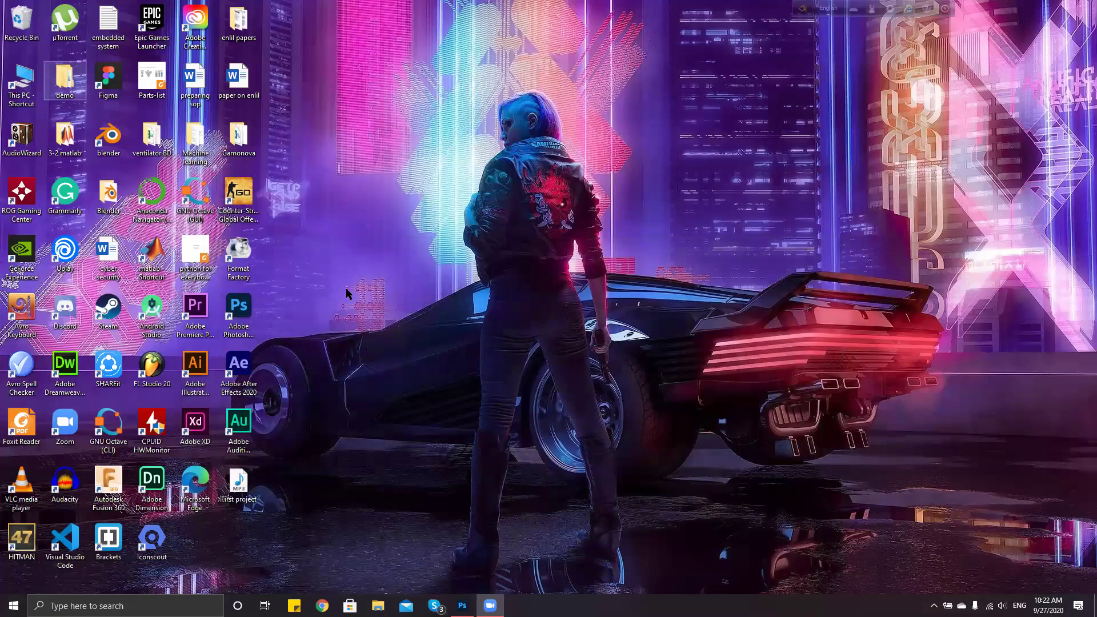
{"action": "double_click", "coordinate": [239, 137]}
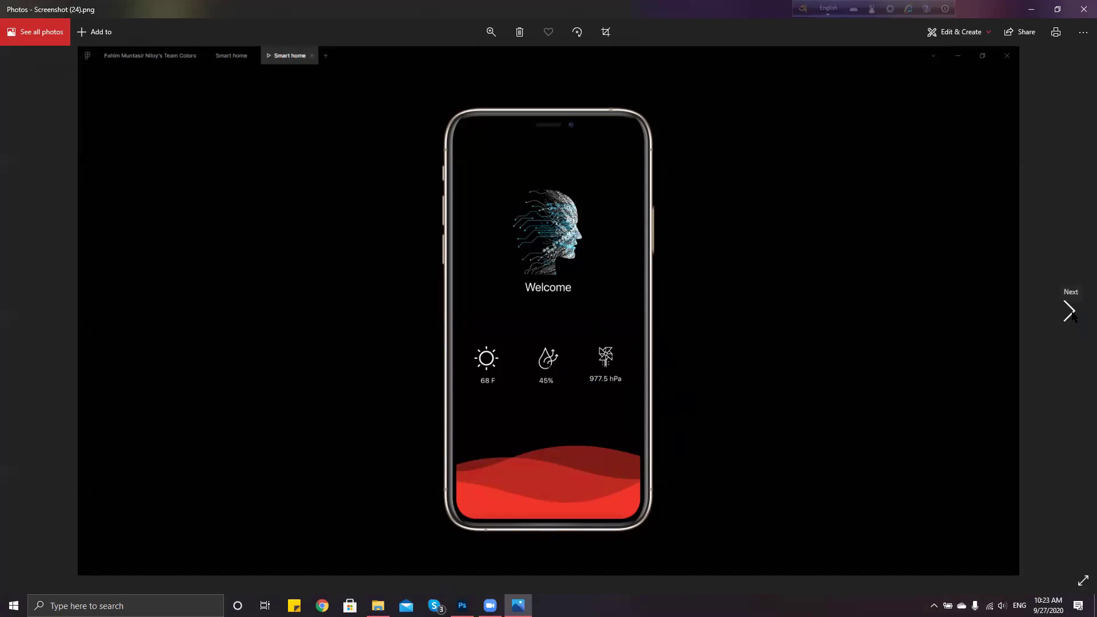
{"action": "left_click", "coordinate": [1069, 311]}
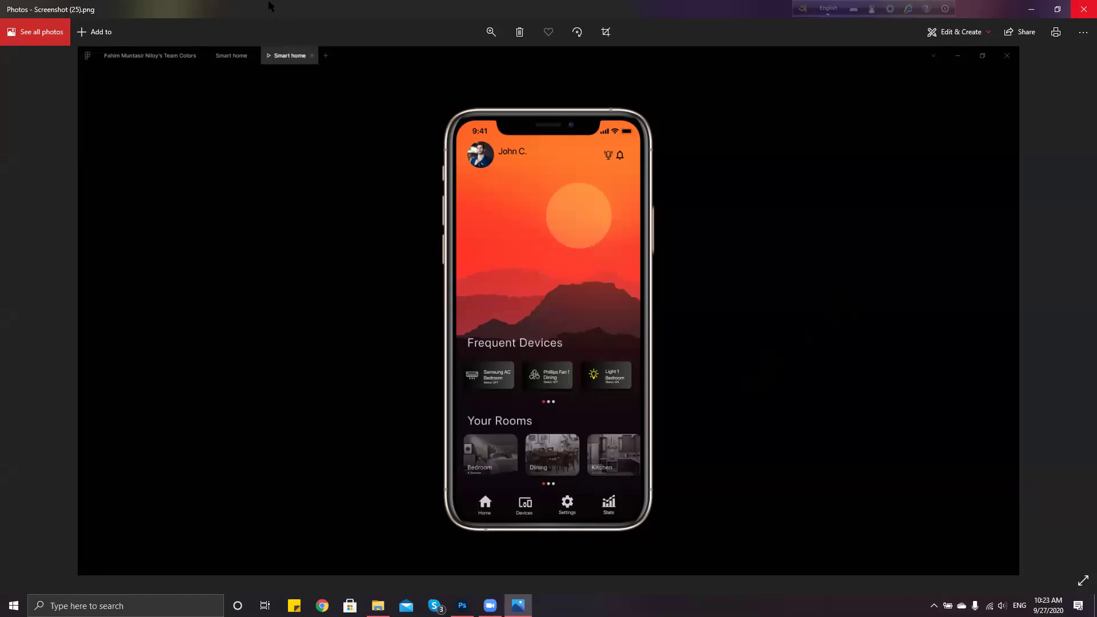
{"action": "key", "text": "alt+F4"}
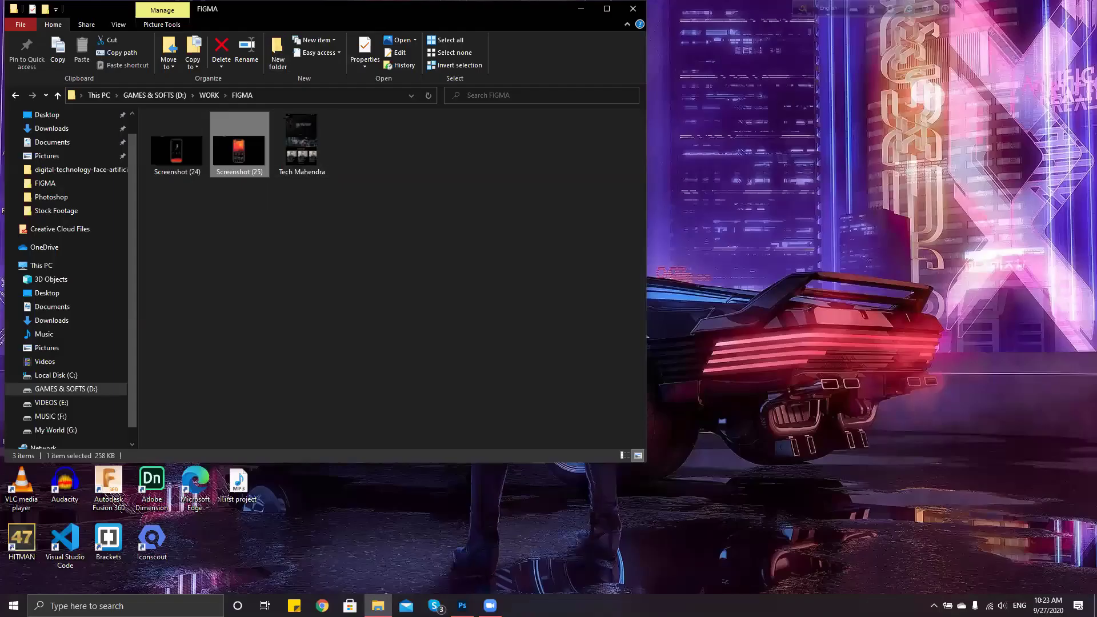
{"action": "key", "text": "super+Down"}
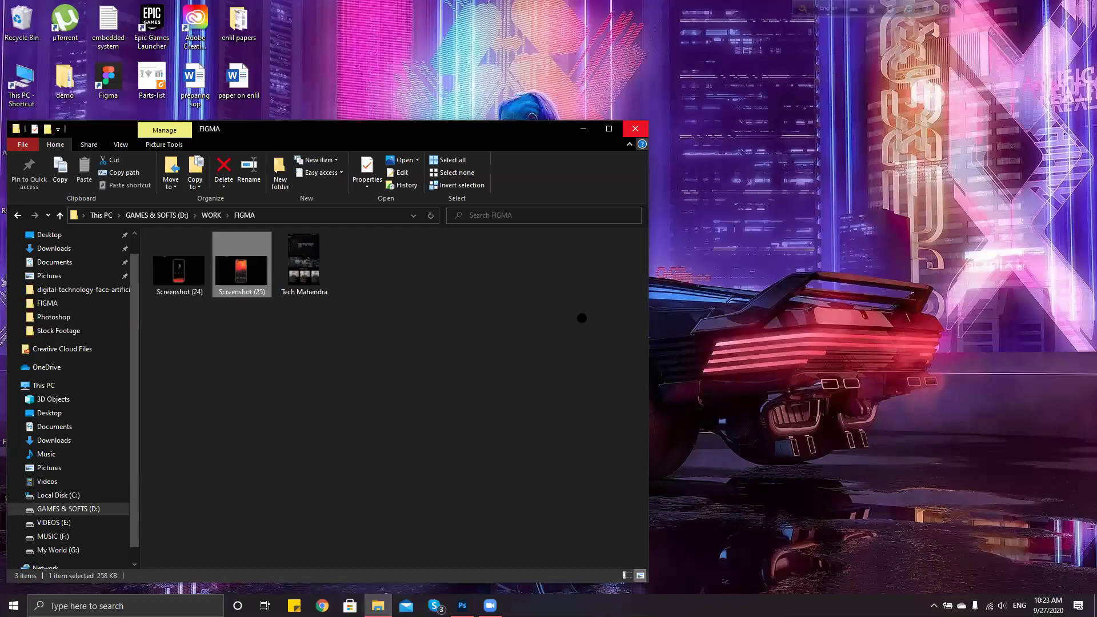
{"action": "key", "text": "super+Down"}
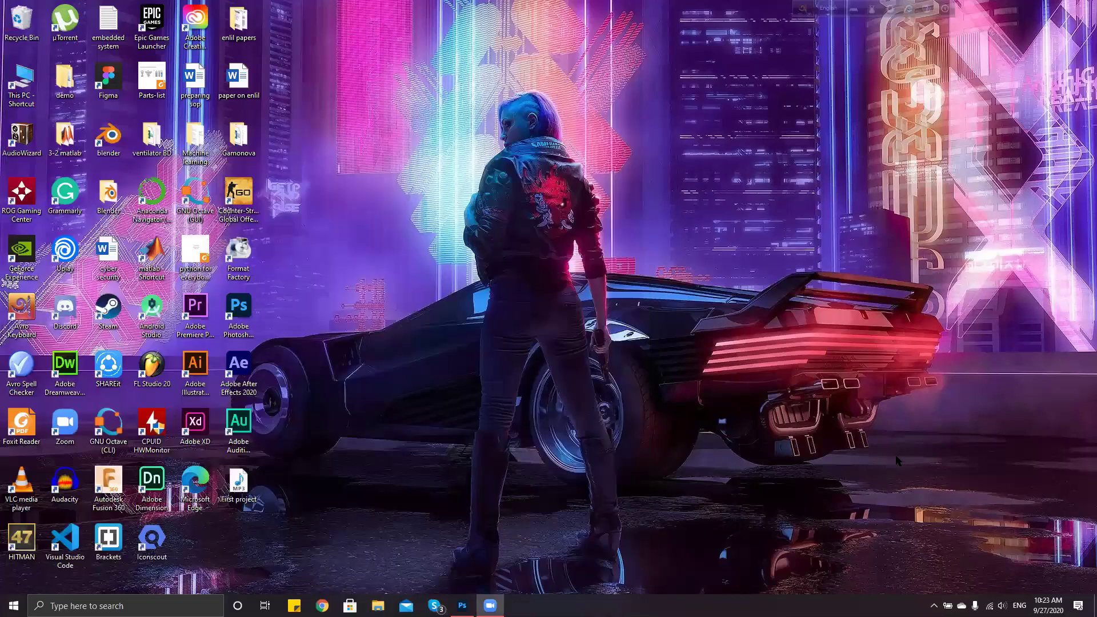
- Switch to the browser and examine entry #34 in Freelancer's "Mobile app design for smart home" contest
{"action": "key", "text": "alt+Tab"}
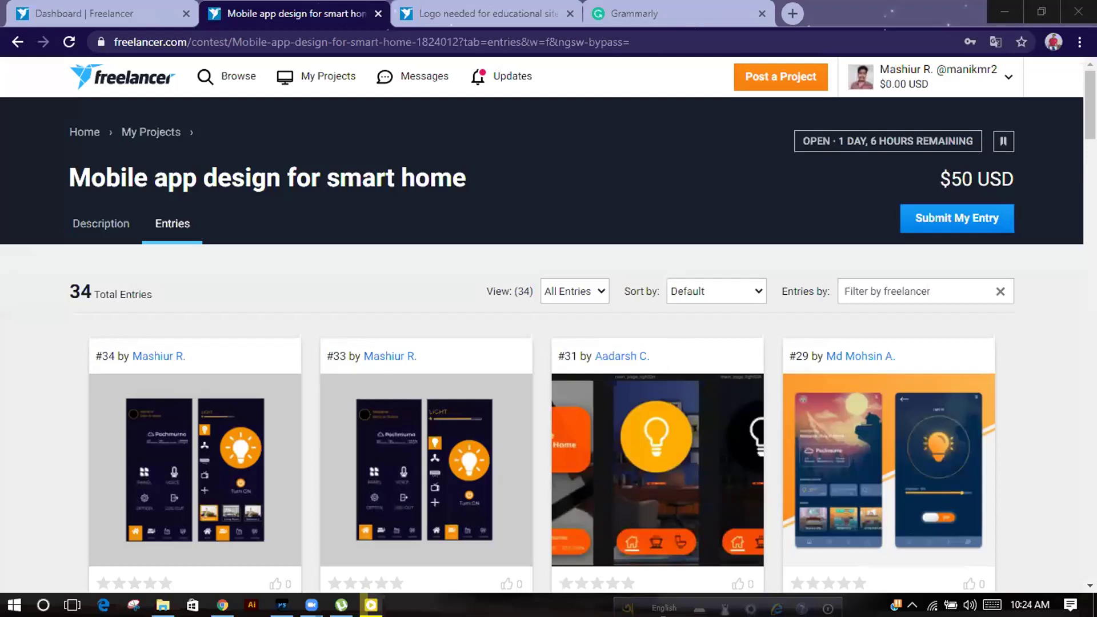
{"action": "scroll", "coordinate": [68, 299], "scroll_direction": "down", "scroll_amount": 4}
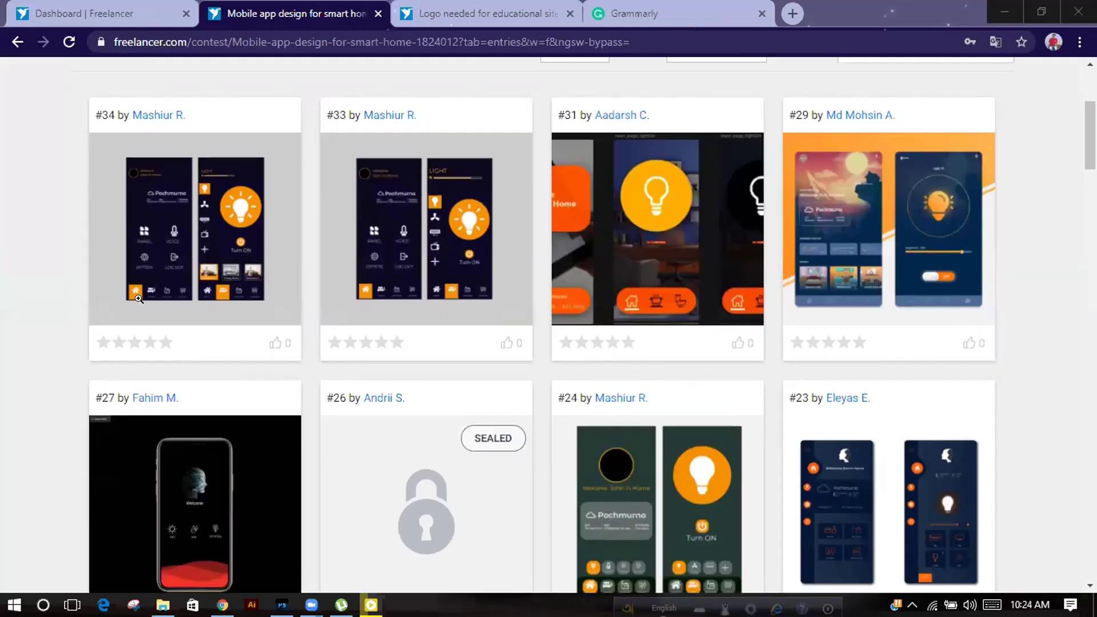
{"action": "left_click", "coordinate": [120, 247]}
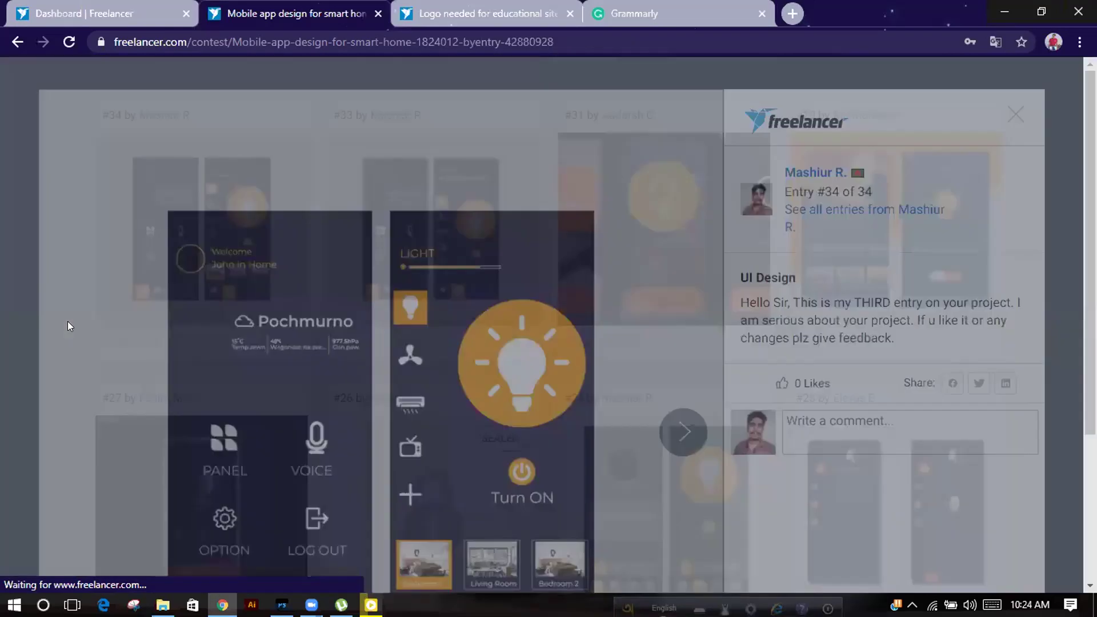
{"action": "scroll", "coordinate": [67, 321], "scroll_direction": "down", "scroll_amount": 3}
{"action": "scroll", "coordinate": [68, 324], "scroll_direction": "up", "scroll_amount": 1}
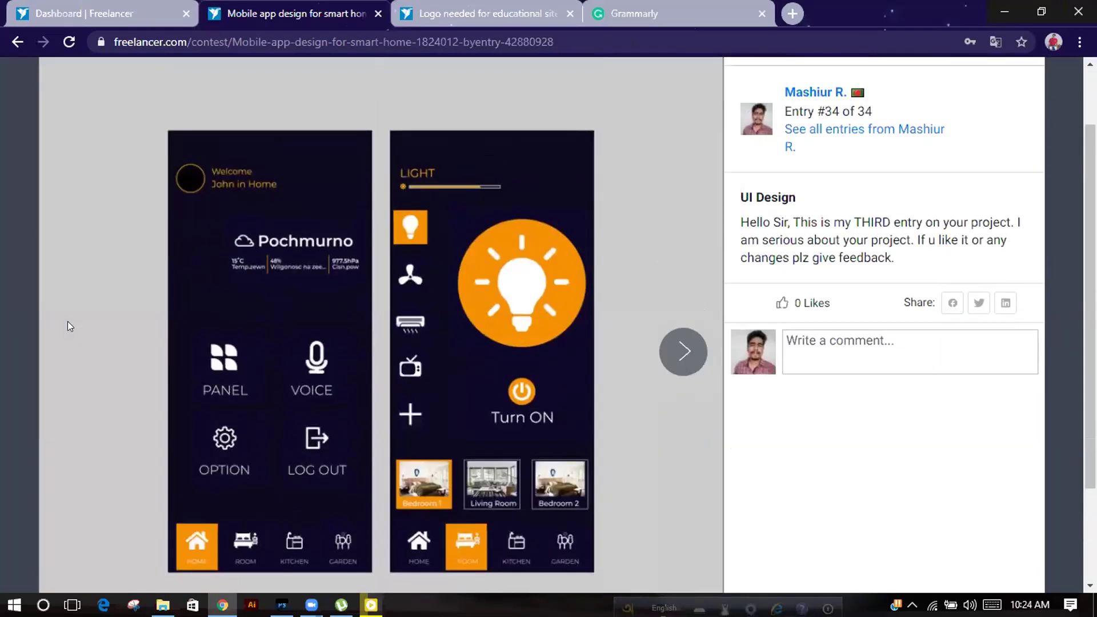
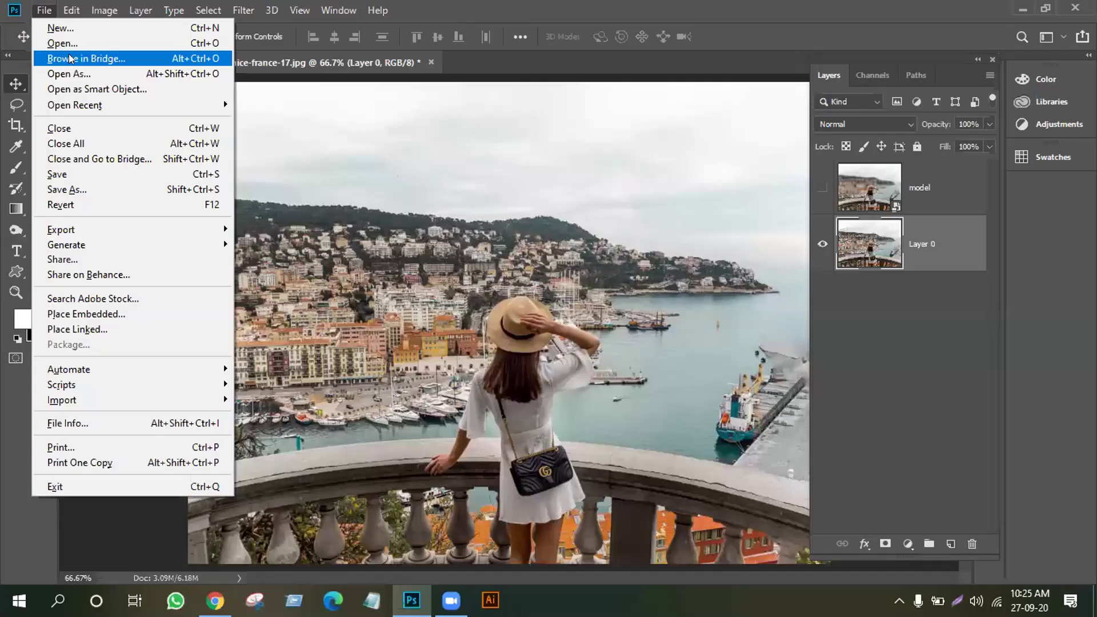
- Open the pexels-photo-868097 image in Photoshop and duplicate its Background layer
{"action": "left_click", "coordinate": [70, 43]}
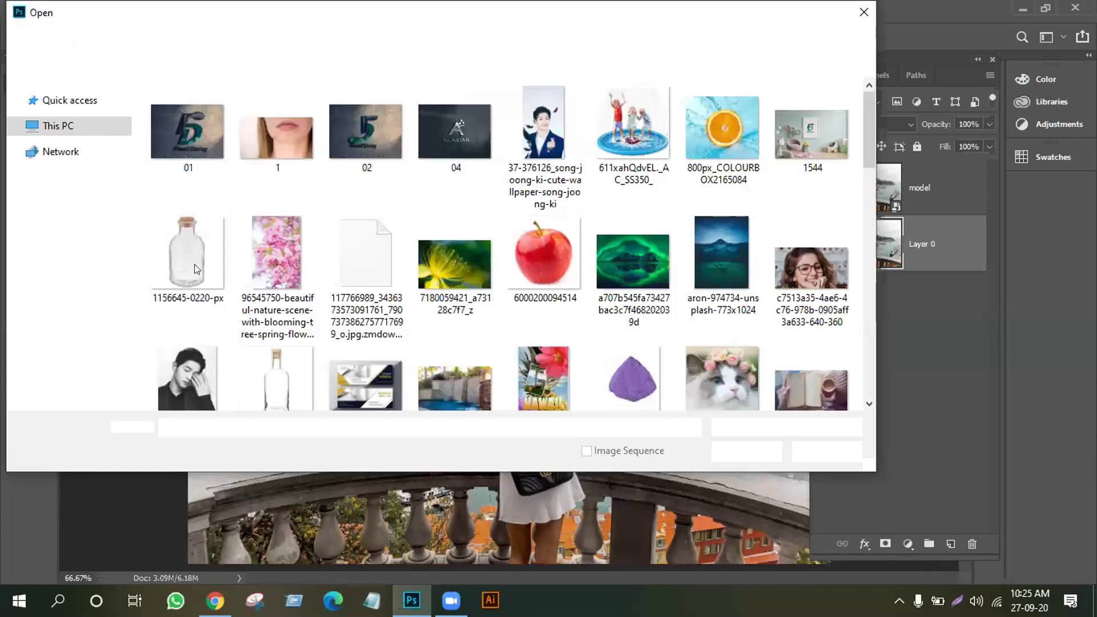
{"action": "scroll", "coordinate": [616, 366], "scroll_direction": "down", "scroll_amount": 3}
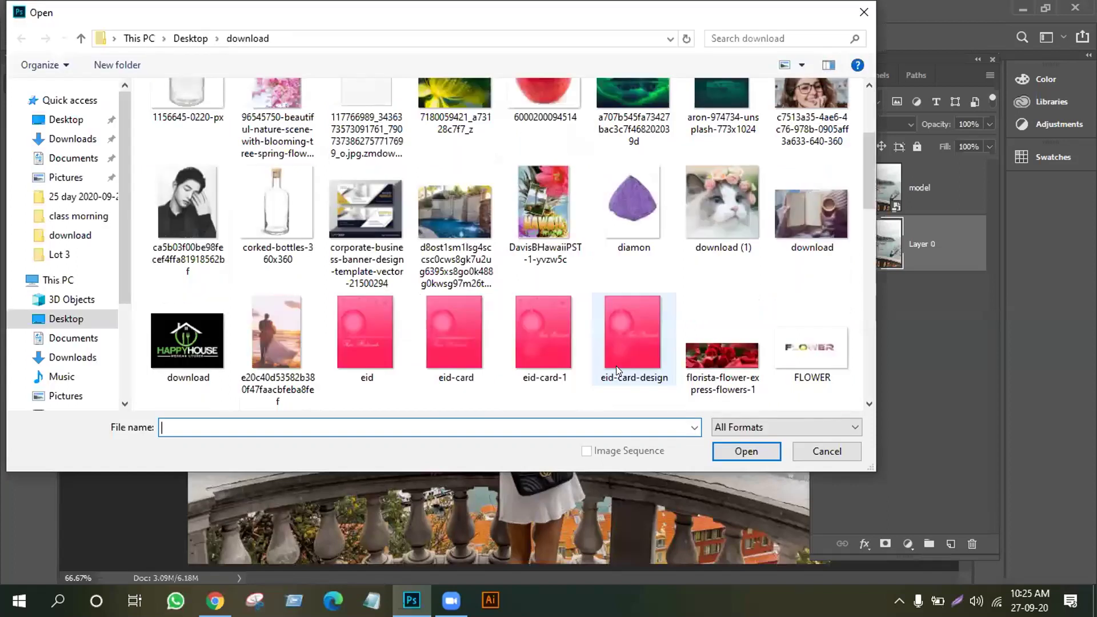
{"action": "scroll", "coordinate": [616, 366], "scroll_direction": "down", "scroll_amount": 5}
{"action": "left_click", "coordinate": [553, 246]}
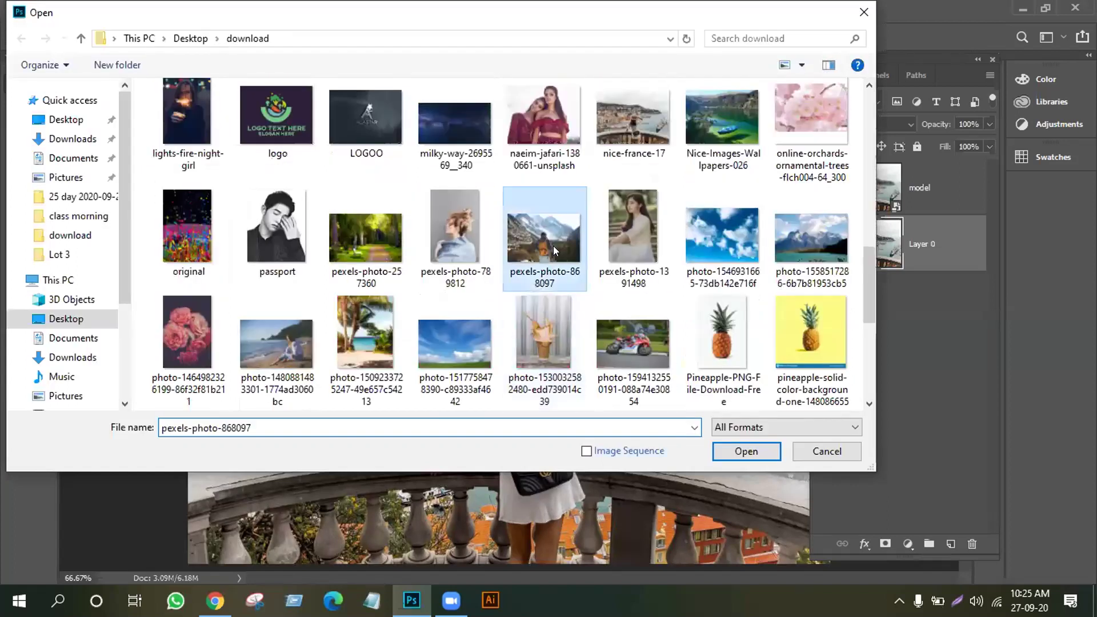
{"action": "left_click", "coordinate": [721, 450]}
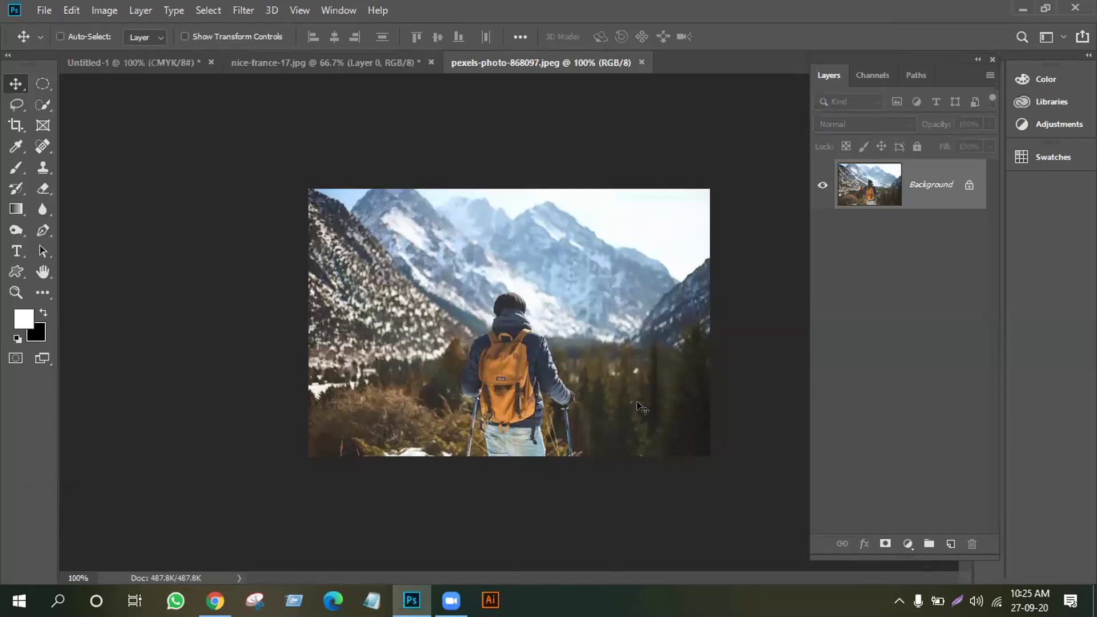
{"action": "key", "text": "ctrl"}
{"action": "key", "text": "ctrl+j"}
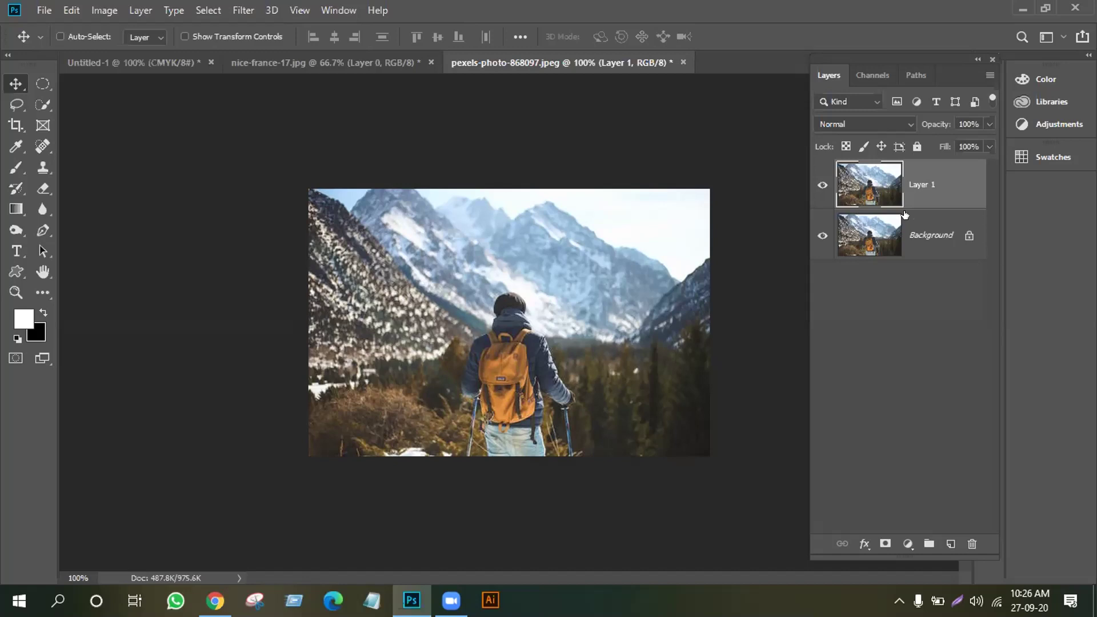
- Compare the nice-france-17.jpg document and its layers with the pexels-photo-868097 hiker document, ending on the hiker photo
{"action": "left_click", "coordinate": [273, 64]}
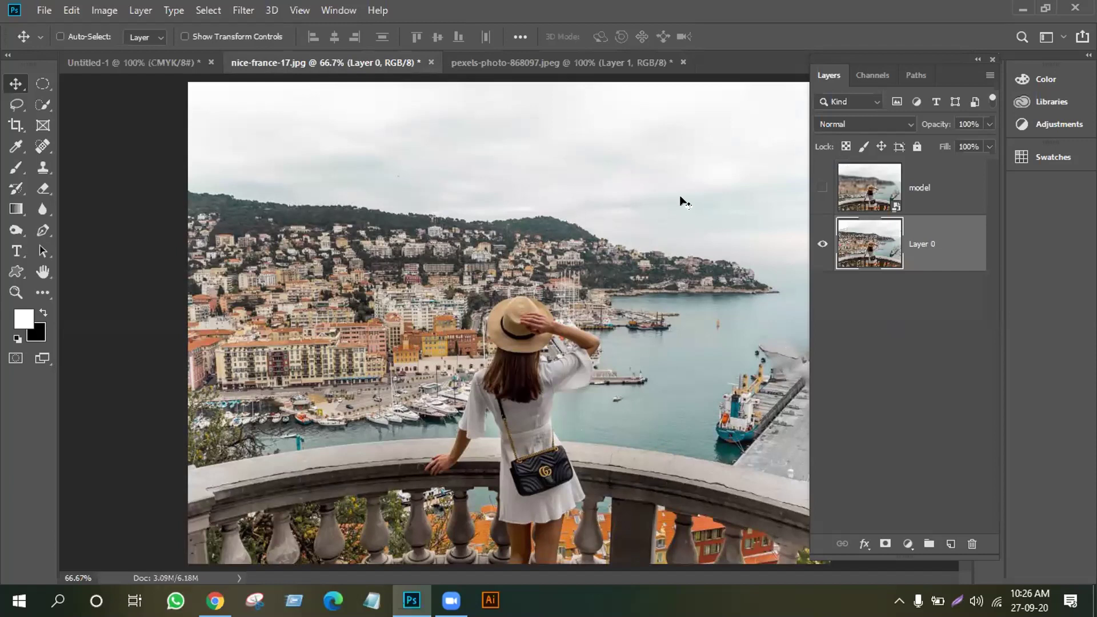
{"action": "left_click", "coordinate": [559, 57]}
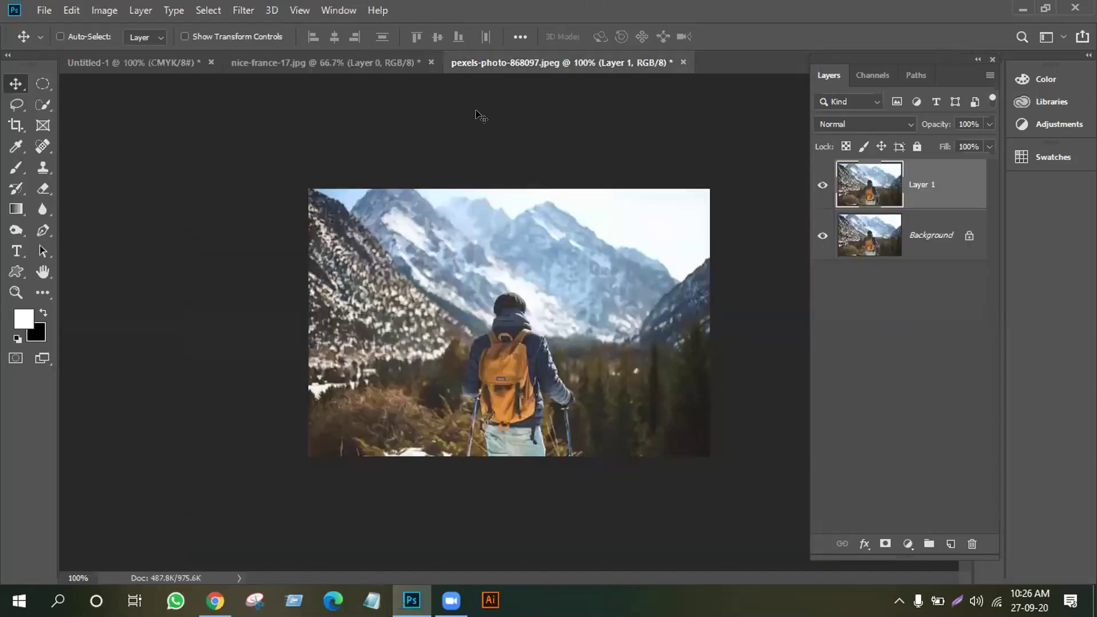
{"action": "left_click", "coordinate": [325, 59]}
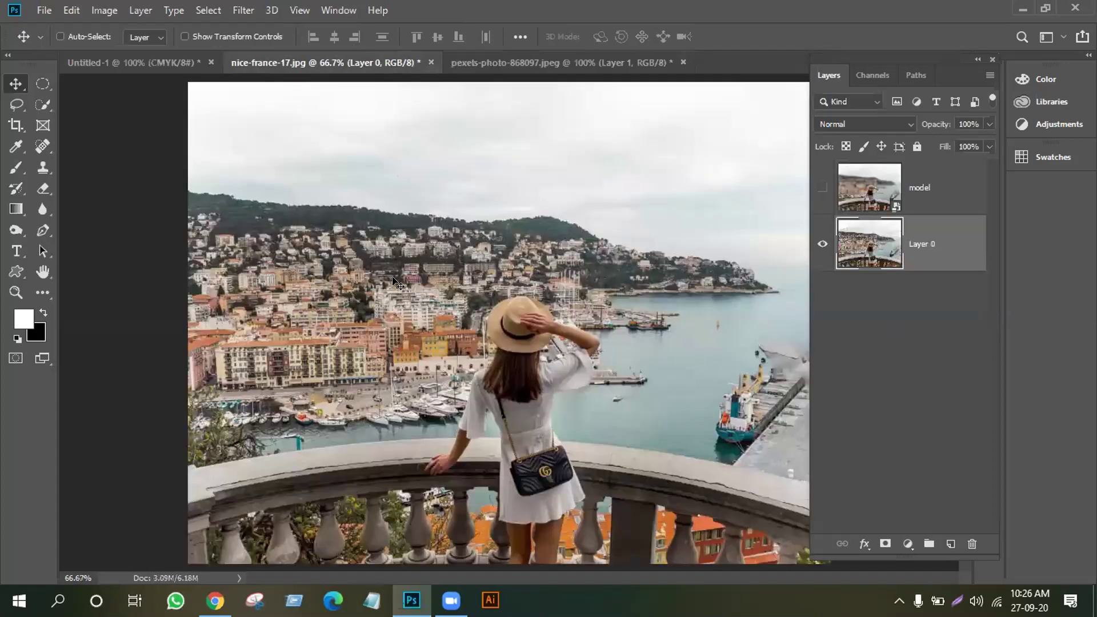
{"action": "left_click", "coordinate": [604, 63]}
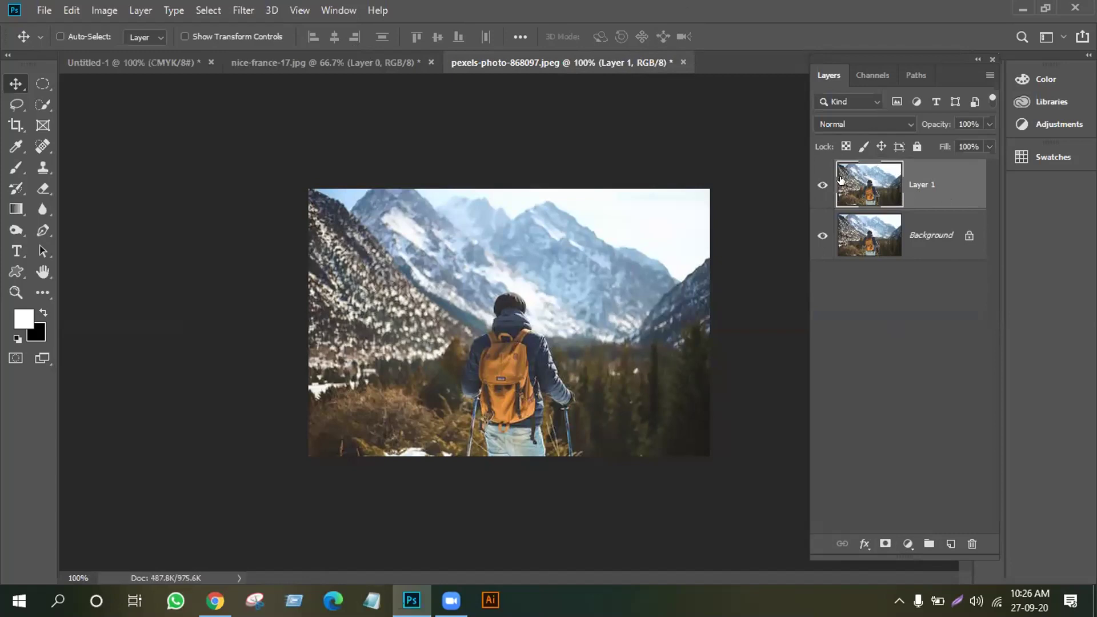
{"action": "left_click", "coordinate": [104, 10]}
{"action": "mouse_move", "coordinate": [110, 56]}
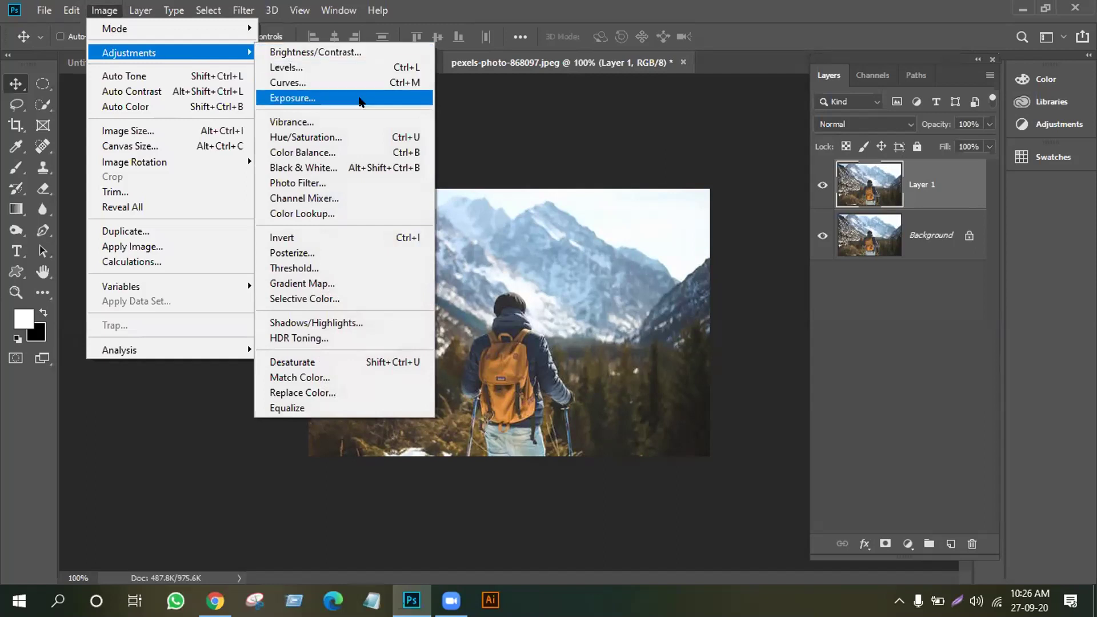
{"action": "left_click", "coordinate": [350, 282]}
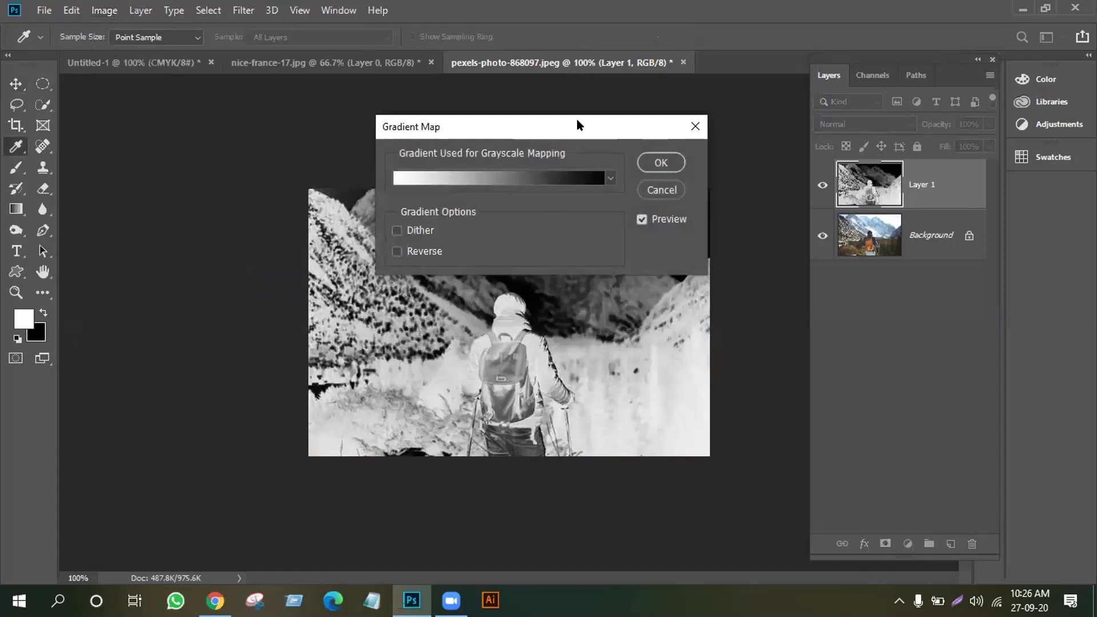
{"action": "left_click_drag", "start_coordinate": [577, 120], "coordinate": [812, 332]}
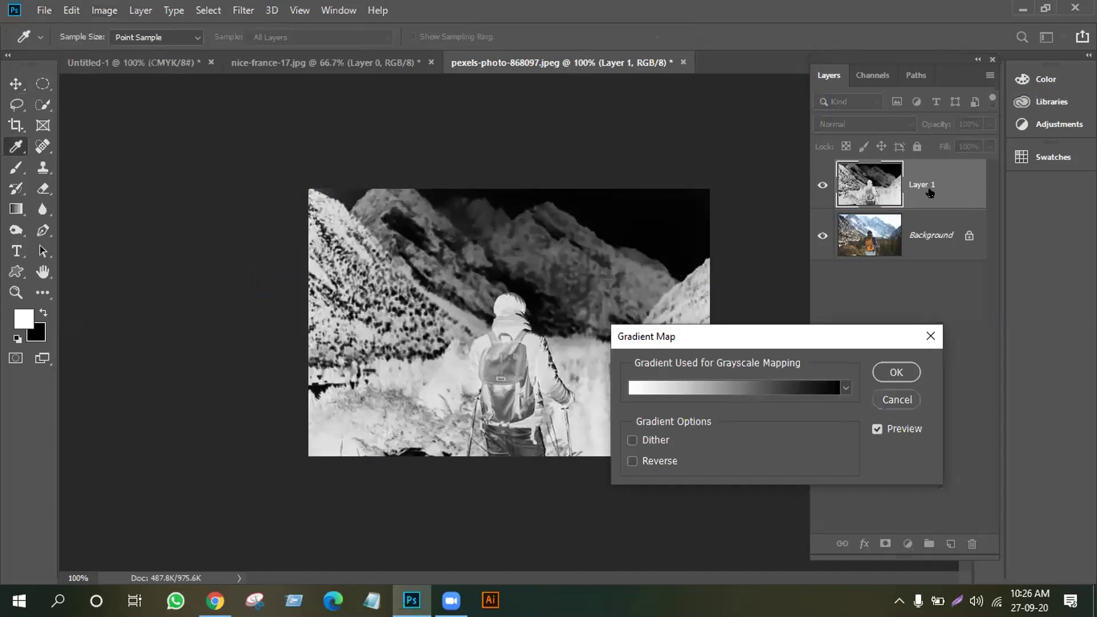
{"action": "left_click", "coordinate": [887, 394]}
{"action": "key", "text": "v"}
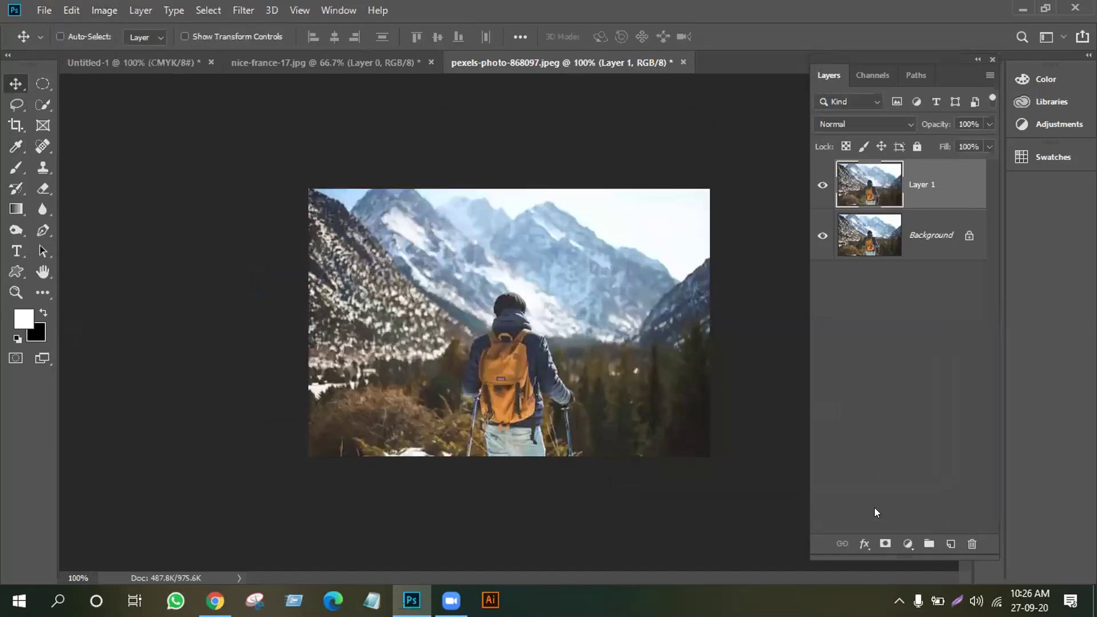
- Add a Gradient Map adjustment layer above Layer 1 with the Red, Green preset and set its opacity to 37%
{"action": "left_click", "coordinate": [906, 543]}
{"action": "left_click", "coordinate": [927, 520]}
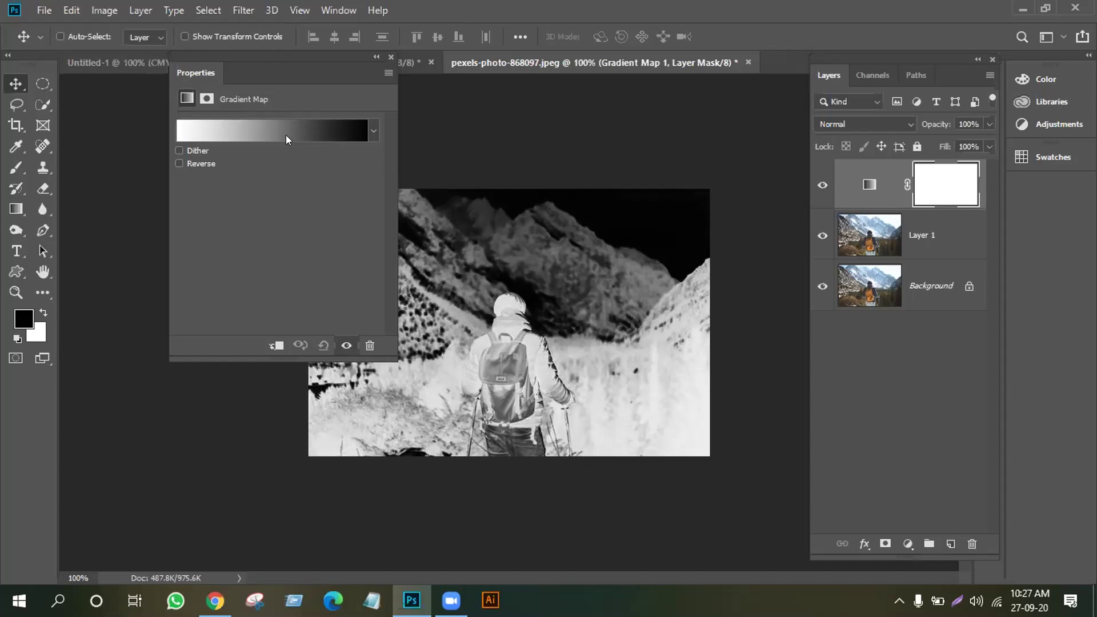
{"action": "left_click", "coordinate": [326, 135]}
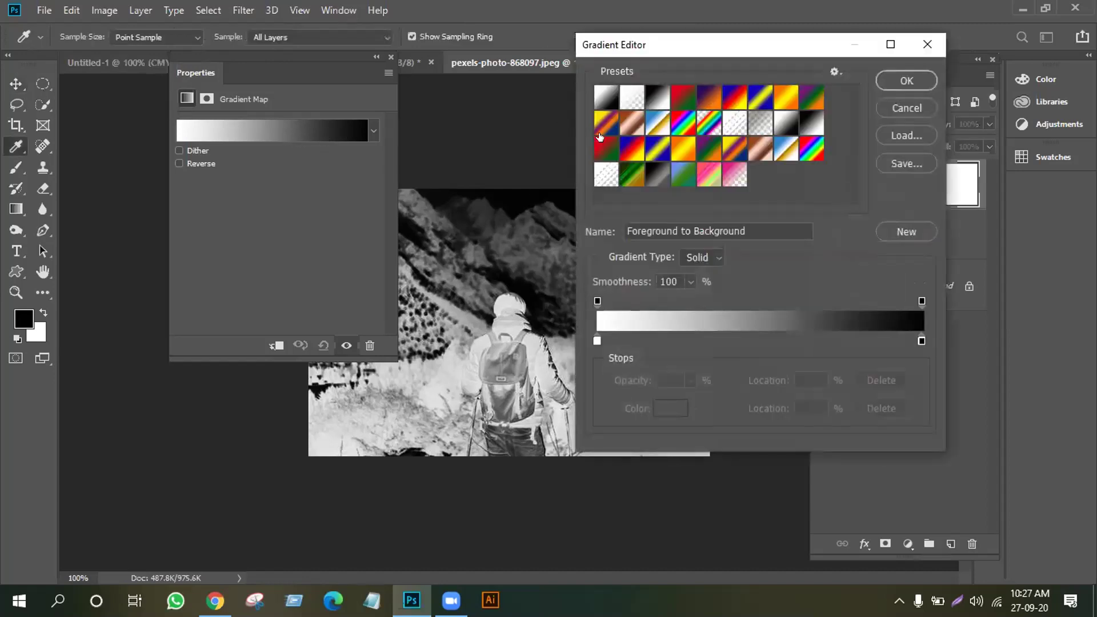
{"action": "left_click", "coordinate": [601, 148]}
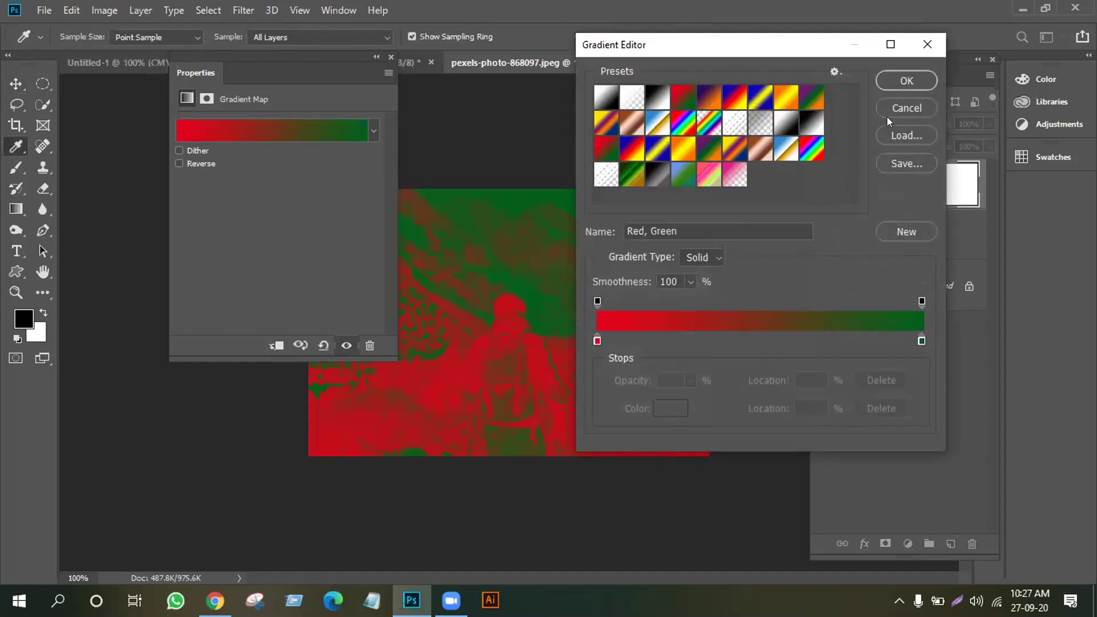
{"action": "left_click", "coordinate": [908, 80]}
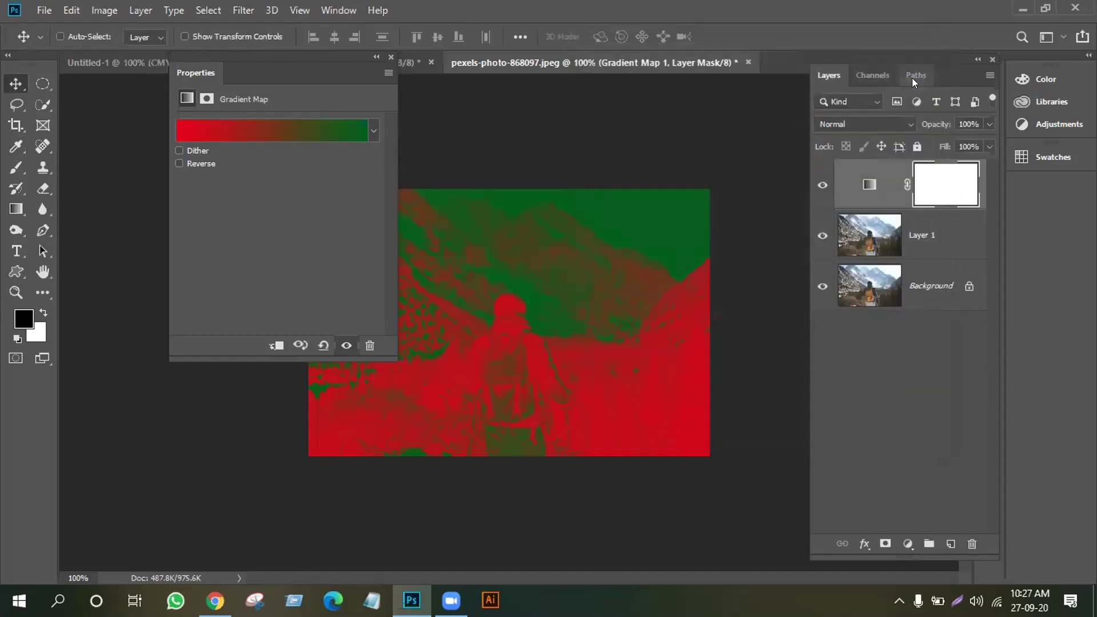
{"action": "left_click_drag", "start_coordinate": [991, 126], "coordinate": [940, 141]}
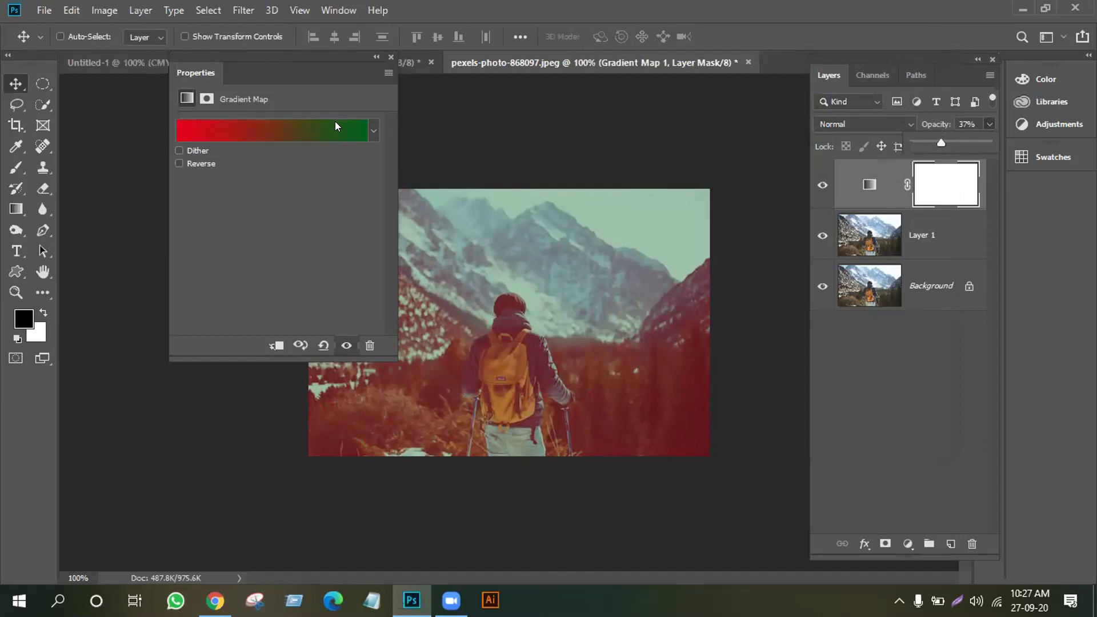
- Change the gradient map's red start stop to white (ffffff)
{"action": "left_click_drag", "start_coordinate": [286, 68], "coordinate": [233, 157]}
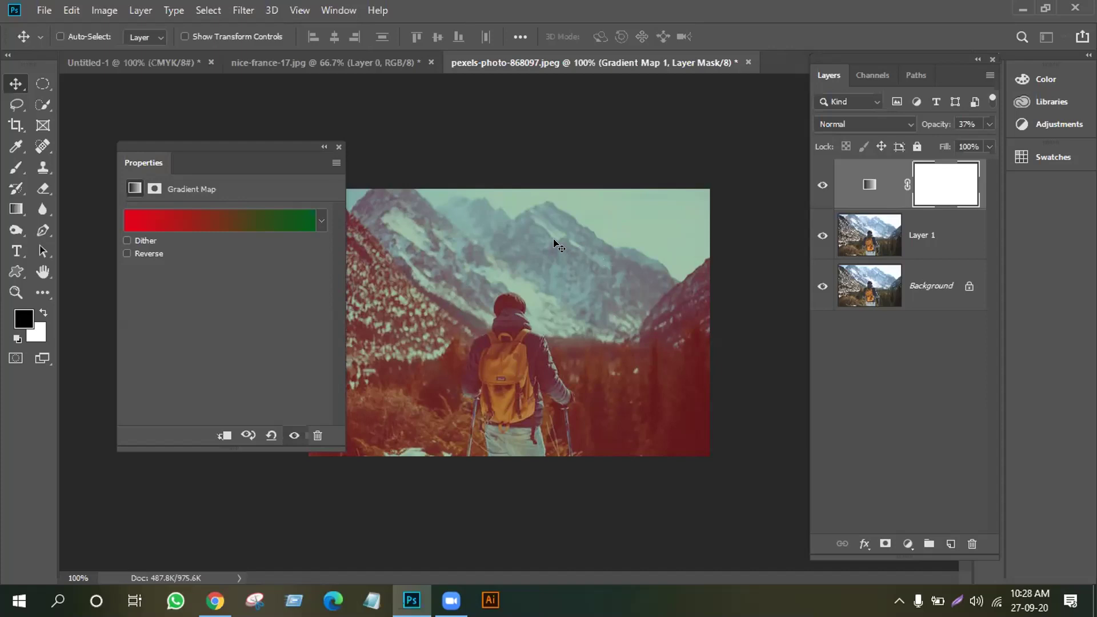
{"action": "left_click", "coordinate": [262, 222]}
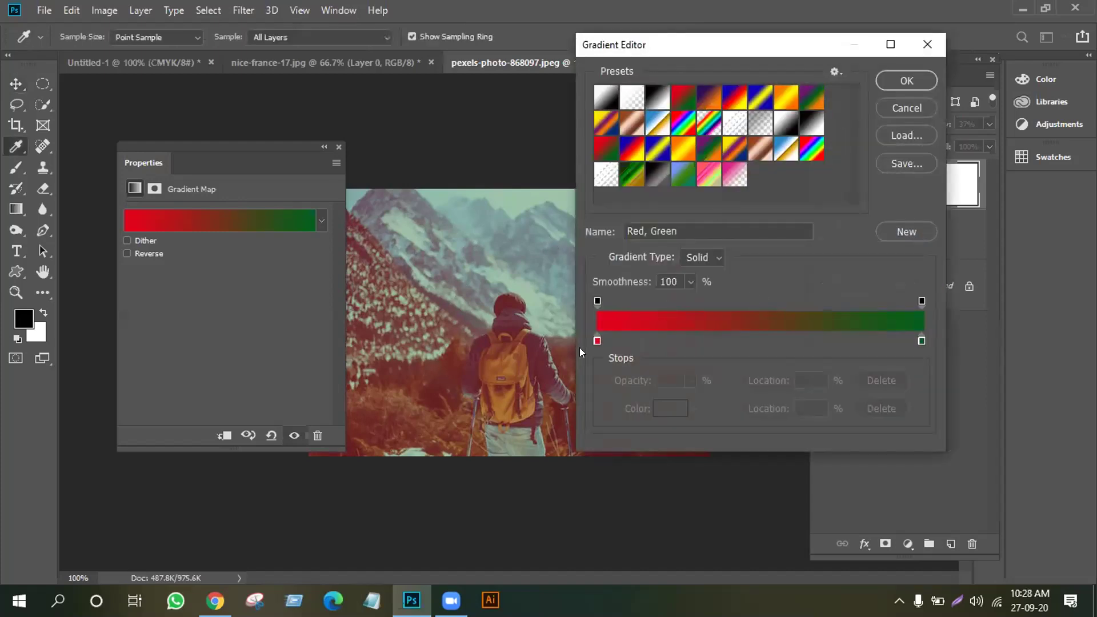
{"action": "left_click", "coordinate": [596, 340]}
{"action": "double_click", "coordinate": [597, 338]}
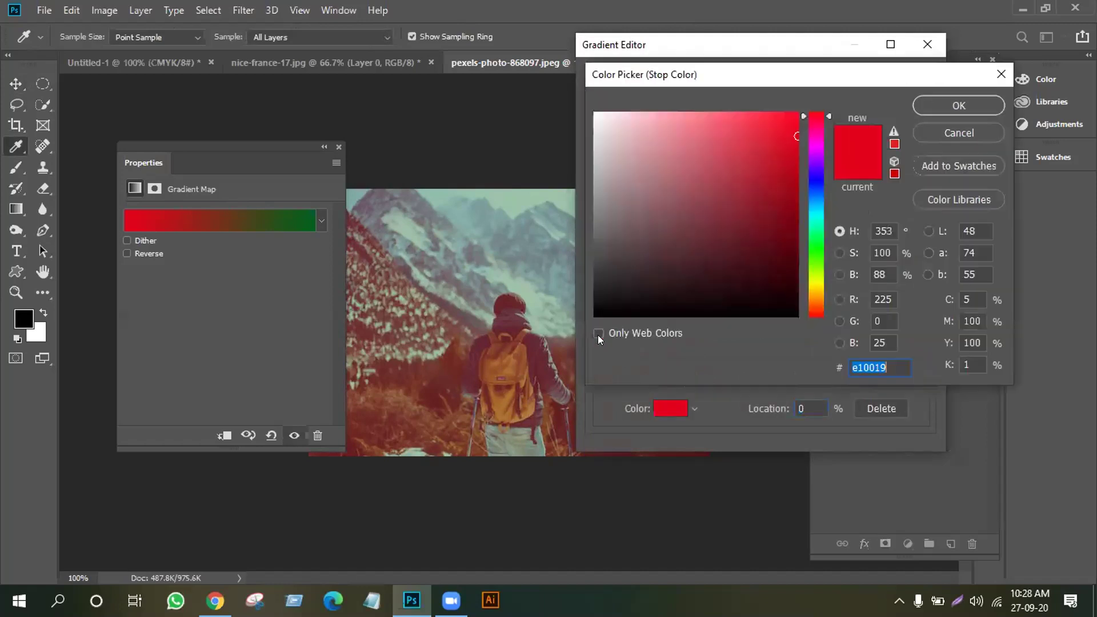
{"action": "left_click", "coordinate": [481, 241]}
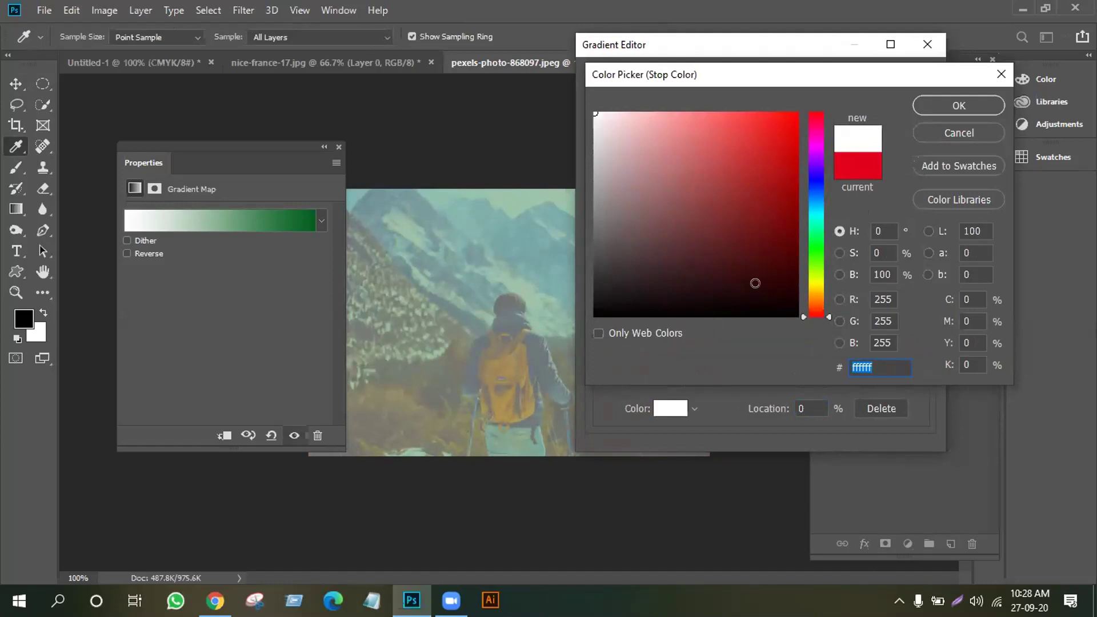
{"action": "left_click", "coordinate": [951, 131]}
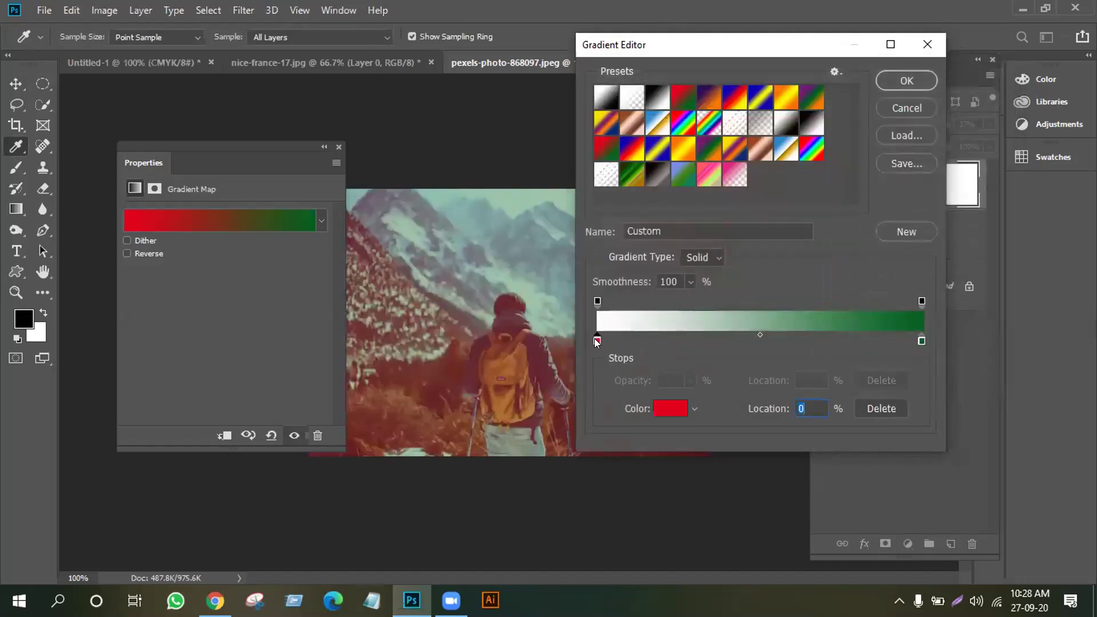
{"action": "double_click", "coordinate": [594, 338]}
{"action": "left_click", "coordinate": [517, 430]}
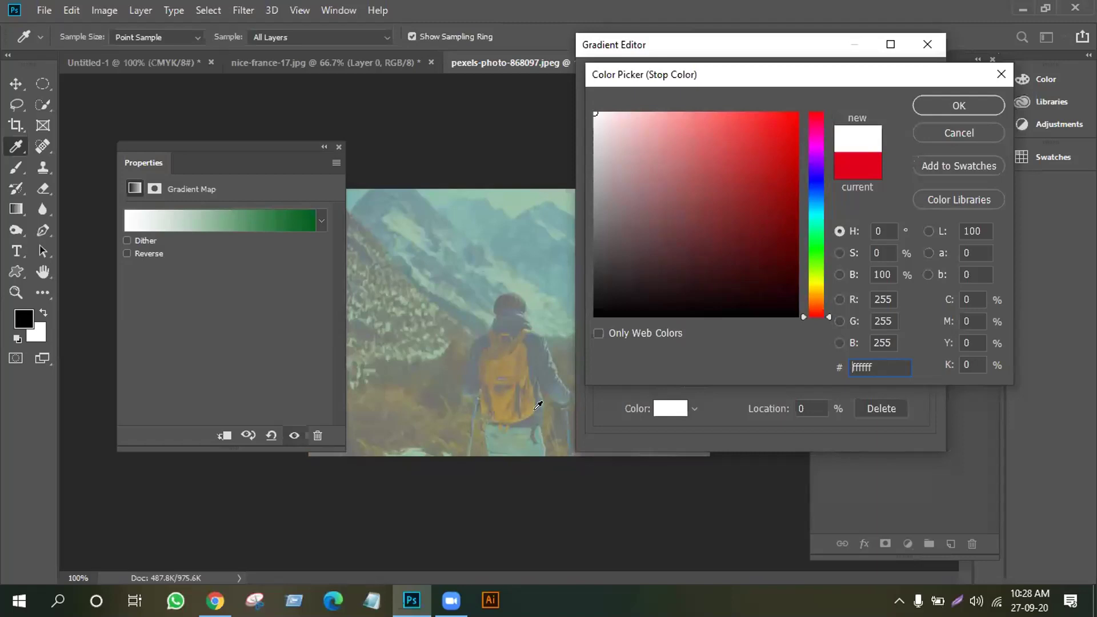
{"action": "left_click", "coordinate": [943, 108]}
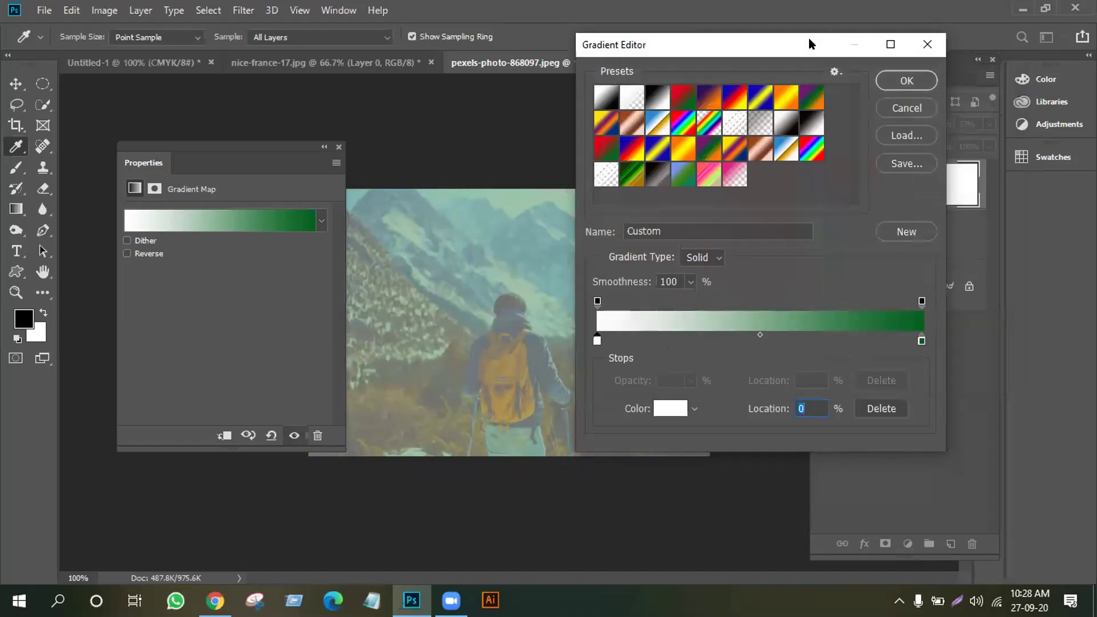
- Change the gradient map's green end stop to white (ffffff)
{"action": "left_click_drag", "start_coordinate": [786, 48], "coordinate": [287, 82]}
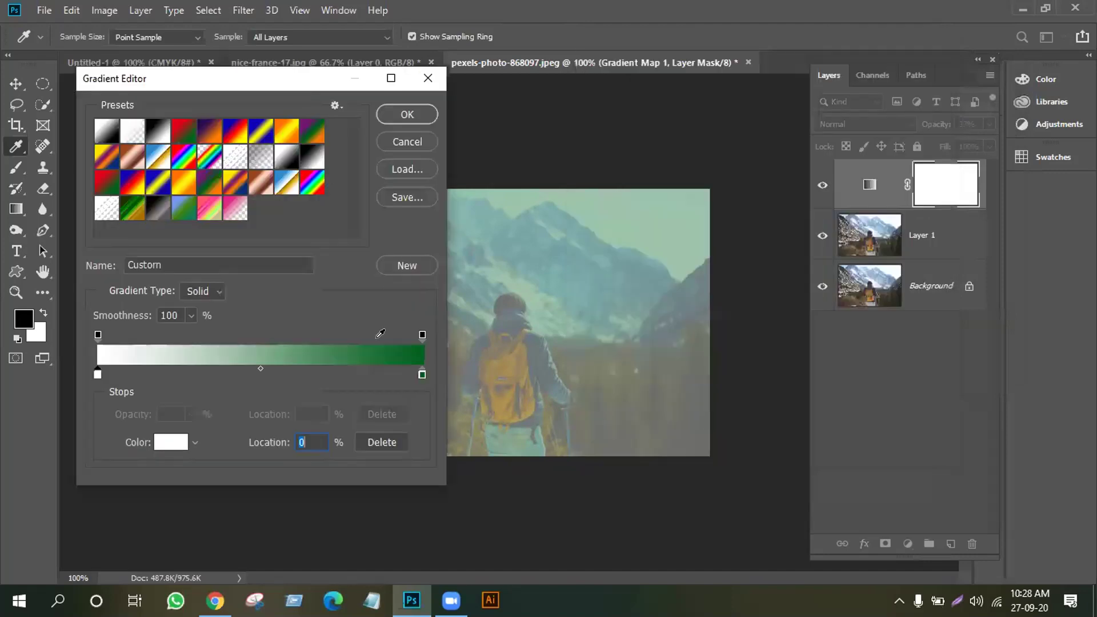
{"action": "double_click", "coordinate": [421, 374]}
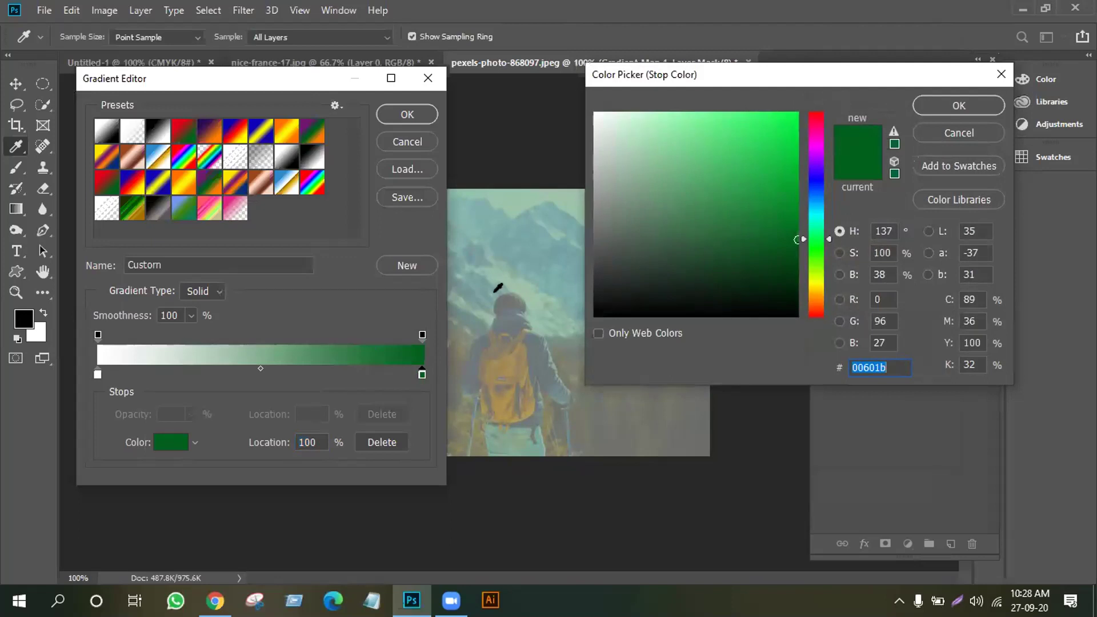
{"action": "type", "text": "ffffff"}
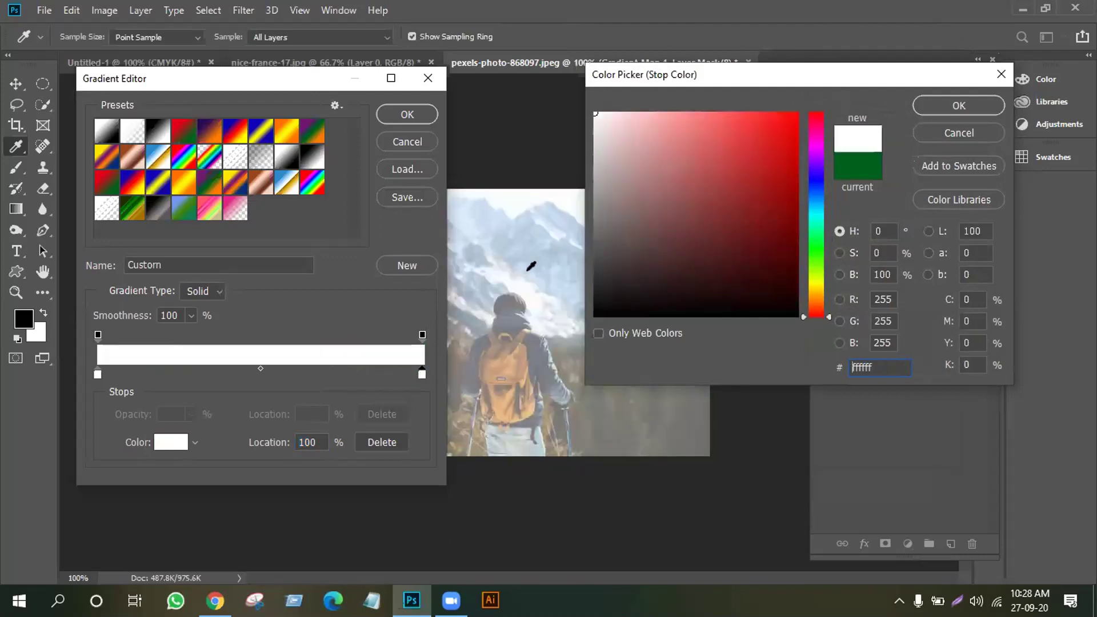
{"action": "left_click", "coordinate": [943, 112]}
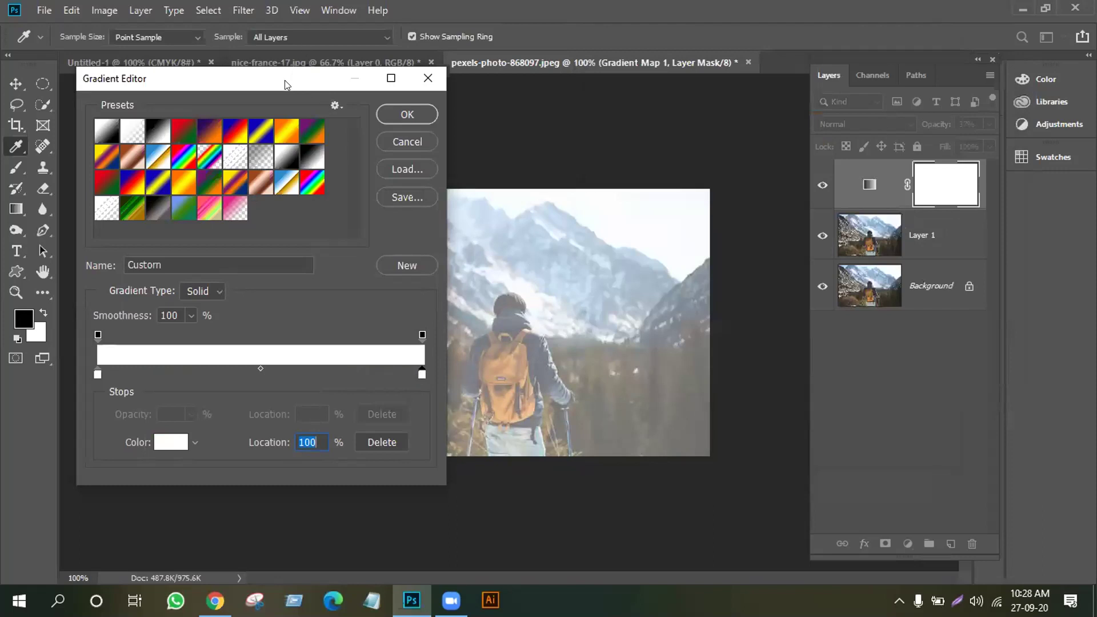
- Move the gradient editor clear of the hiker and open the start stop's color for editing
{"action": "left_click_drag", "start_coordinate": [284, 80], "coordinate": [867, 60]}
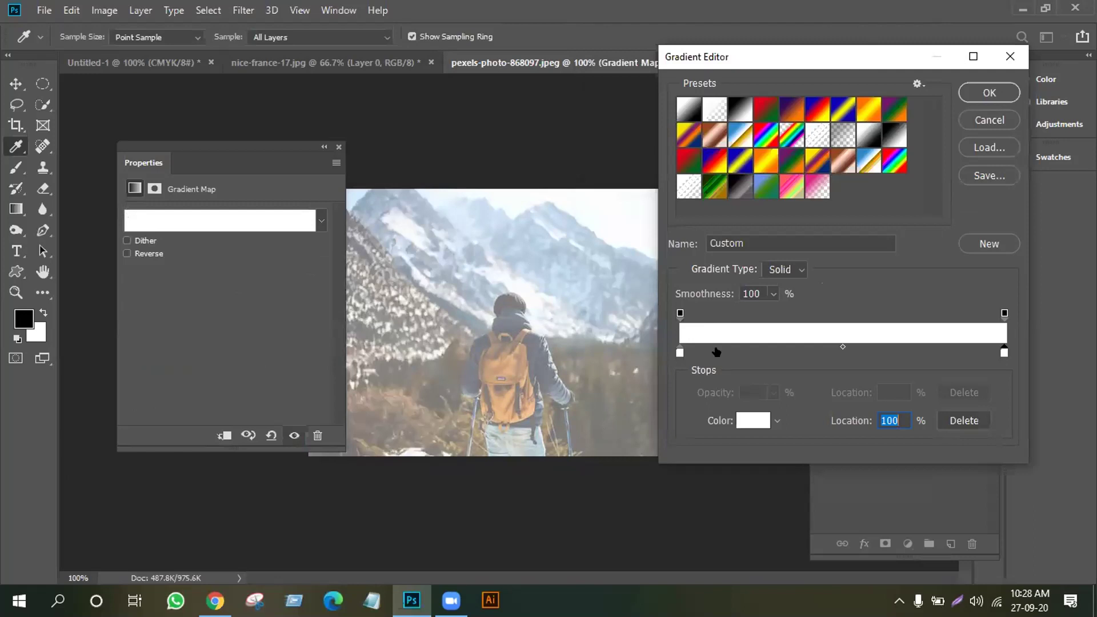
{"action": "double_click", "coordinate": [680, 351]}
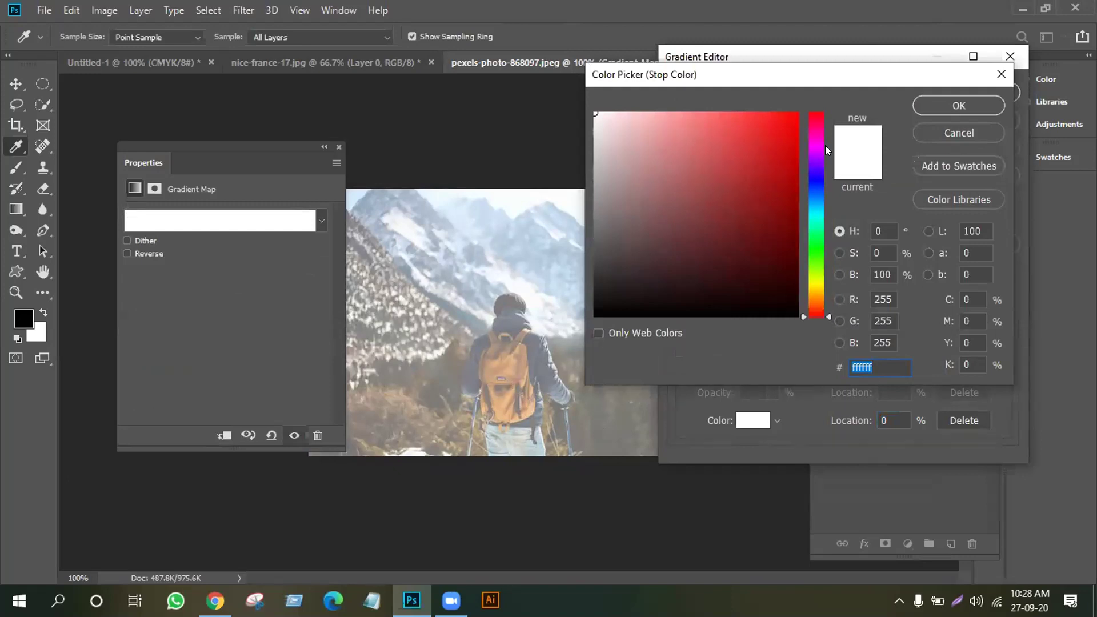
- Recolour the gradient map's white start stop to pale pink dab1b1 and apply the edited gradient
{"action": "left_click", "coordinate": [943, 133]}
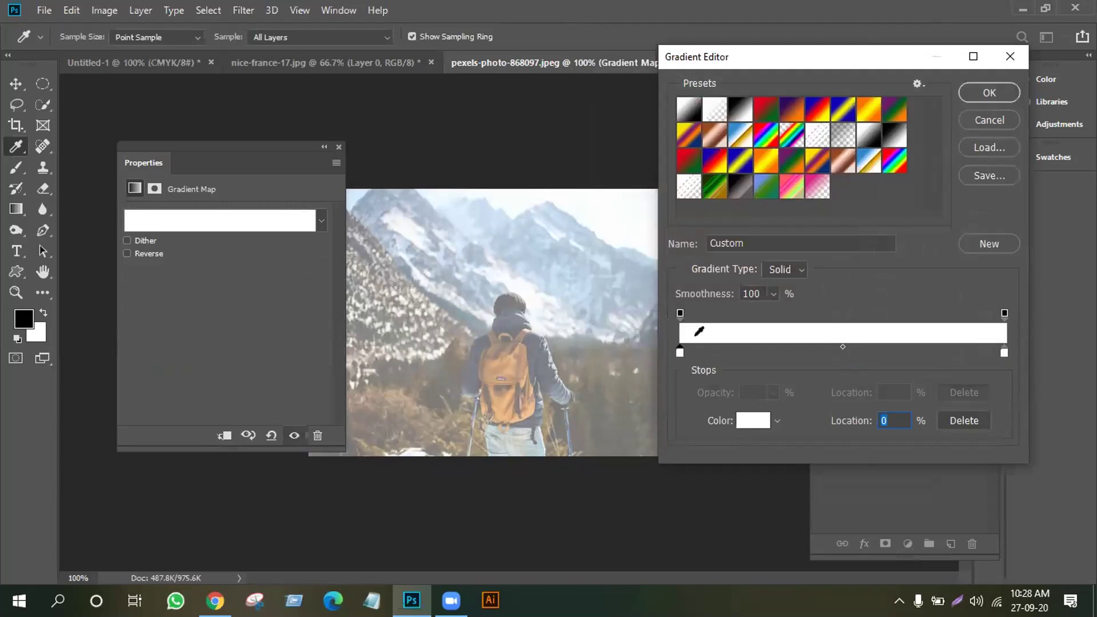
{"action": "double_click", "coordinate": [680, 351]}
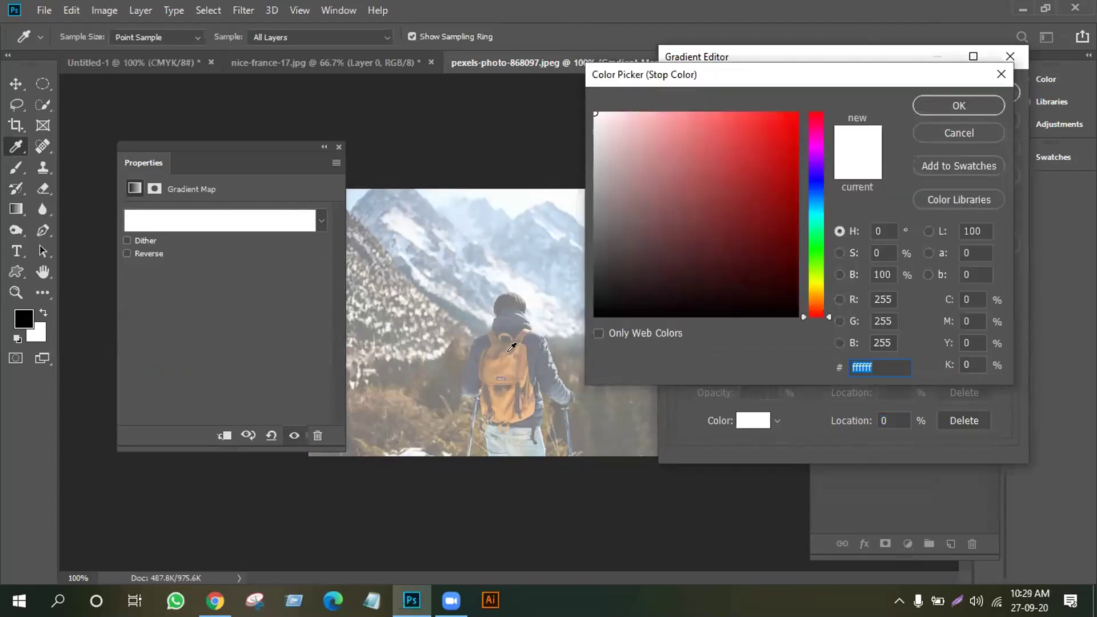
{"action": "left_click_drag", "start_coordinate": [617, 124], "coordinate": [629, 138]}
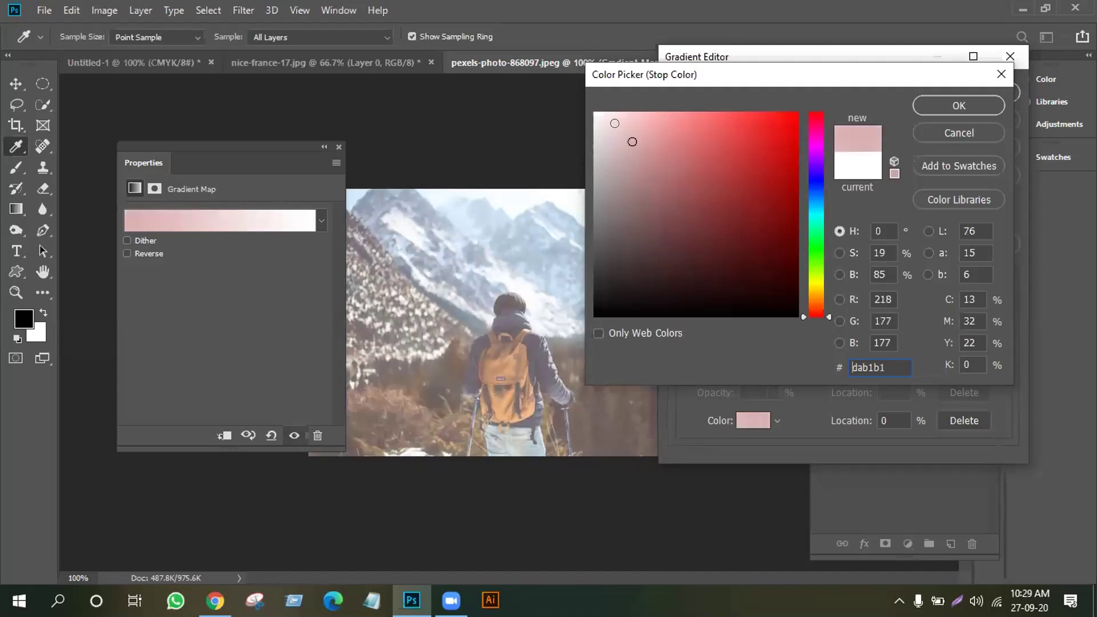
{"action": "left_click", "coordinate": [955, 106]}
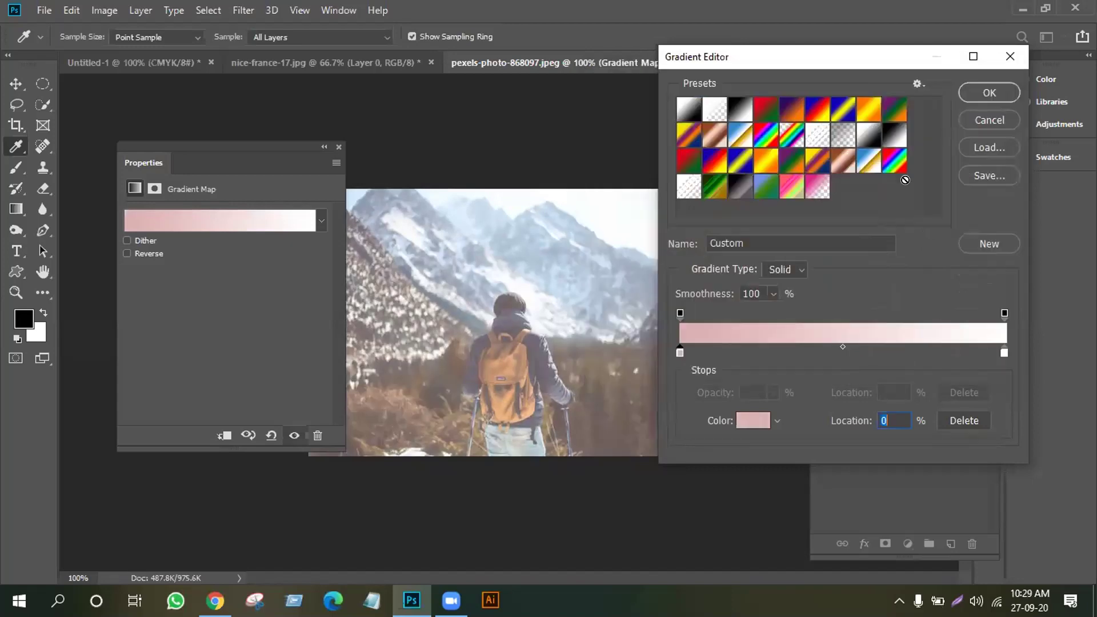
{"action": "left_click", "coordinate": [990, 92]}
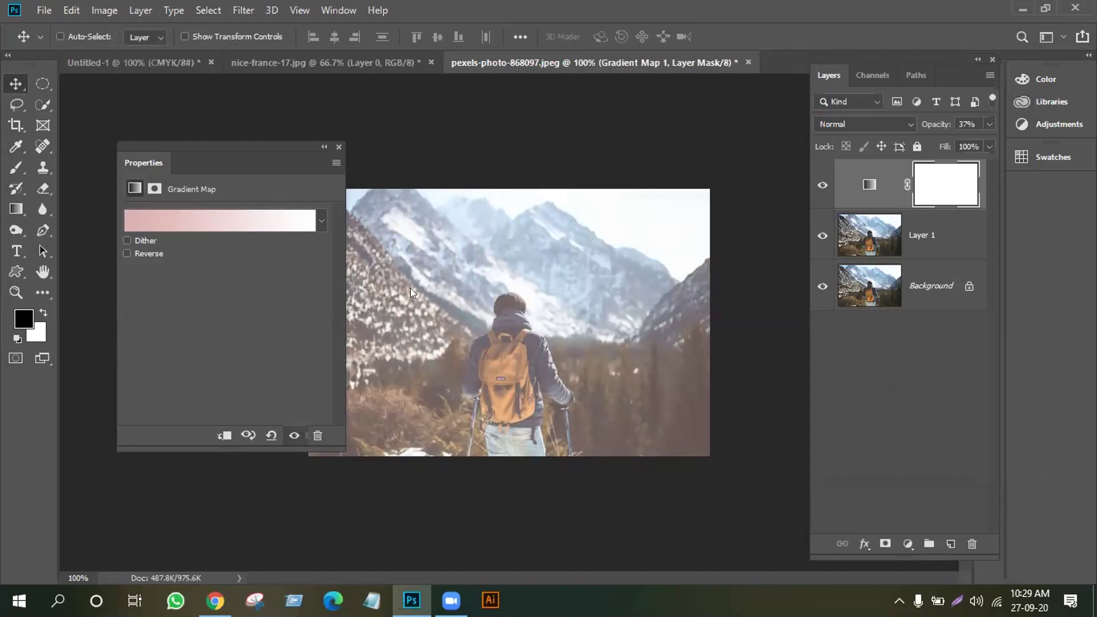
{"action": "left_click", "coordinate": [338, 148]}
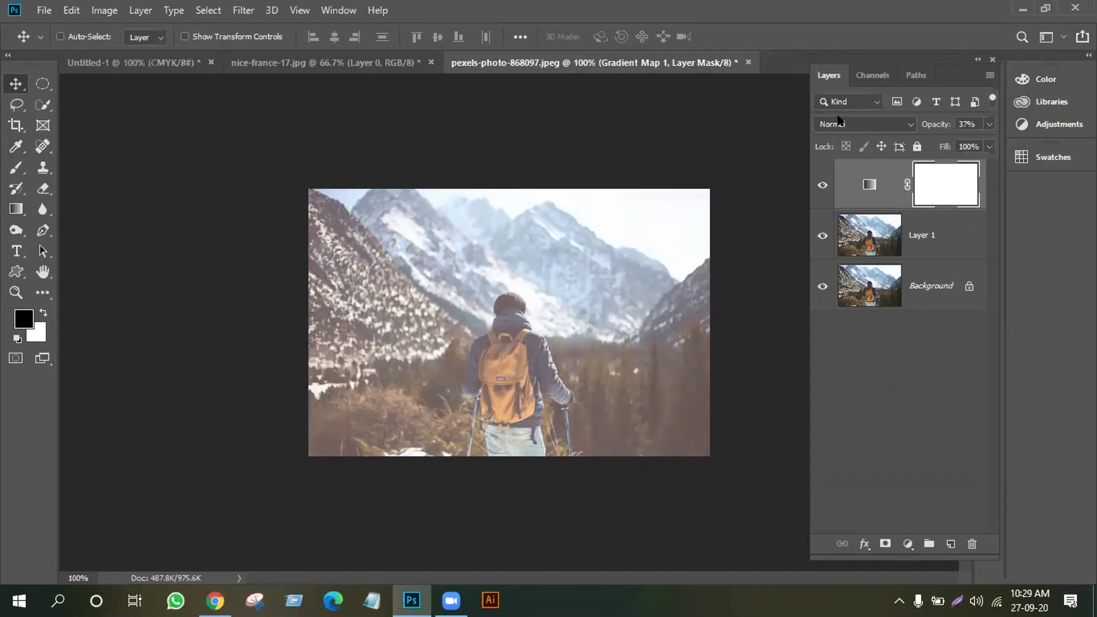
- Try the Color Dodge blend mode on the gradient map layer, and switch it to Soft Light
{"action": "left_click", "coordinate": [906, 120]}
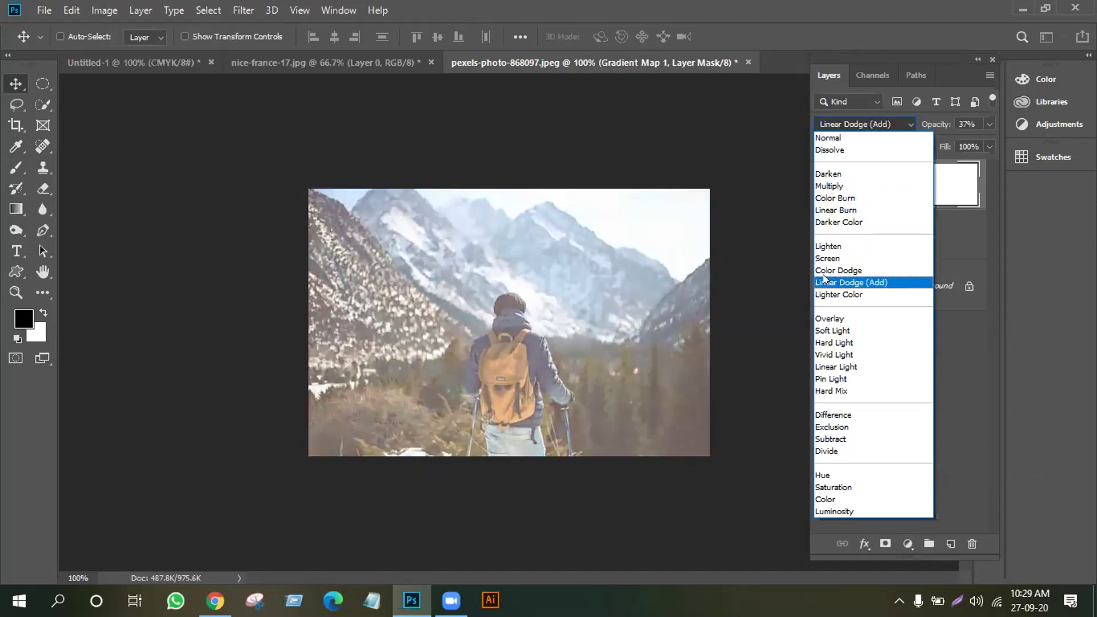
{"action": "left_click", "coordinate": [823, 270]}
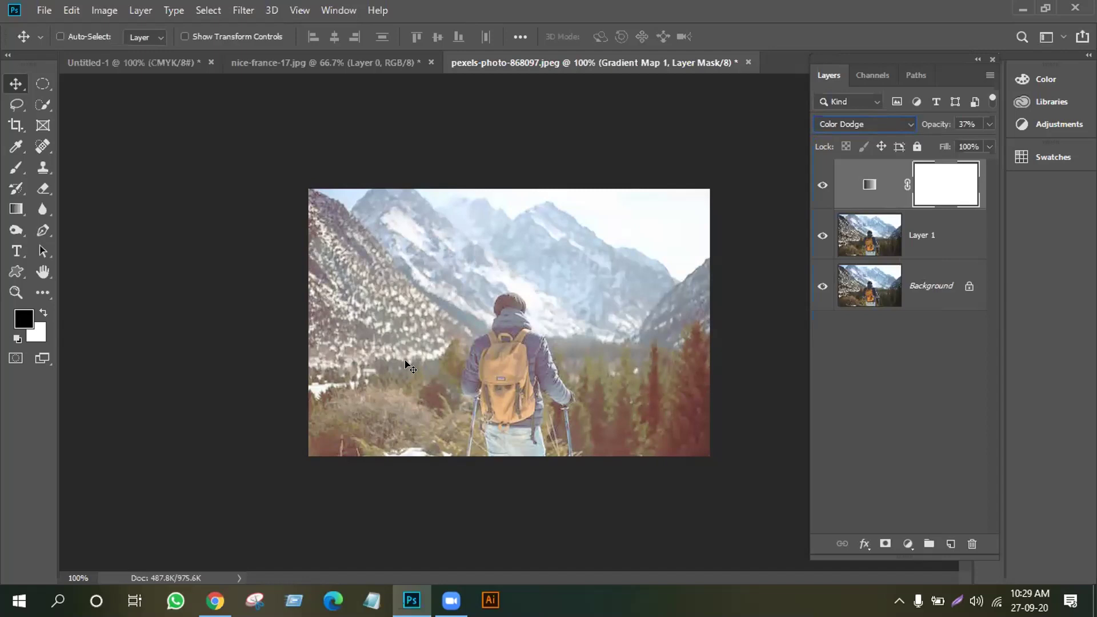
{"action": "left_click", "coordinate": [891, 124]}
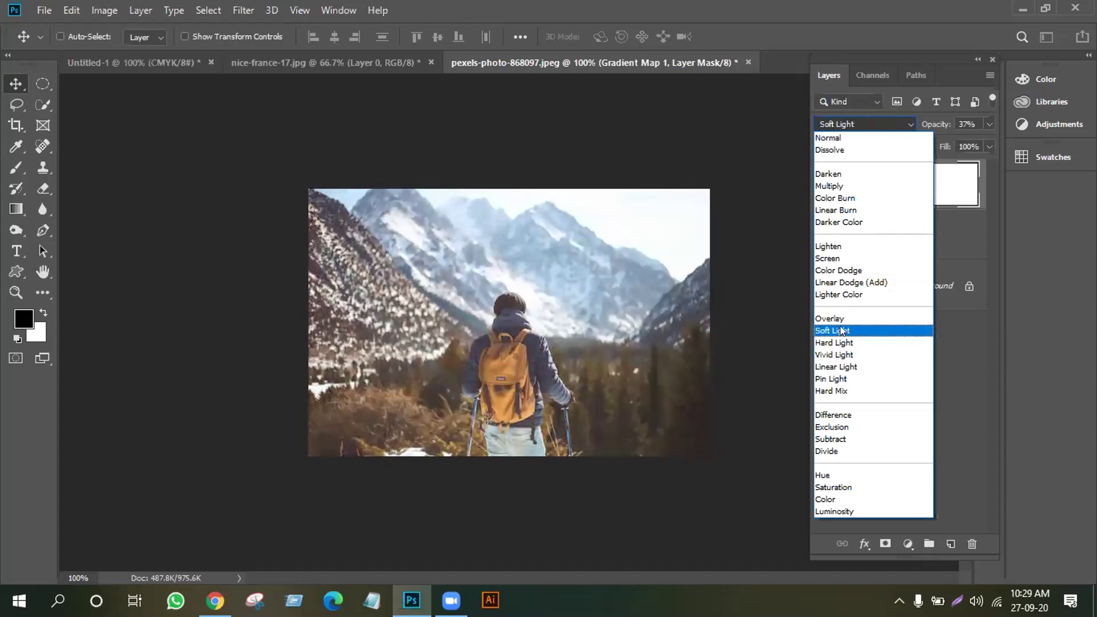
{"action": "left_click", "coordinate": [840, 330]}
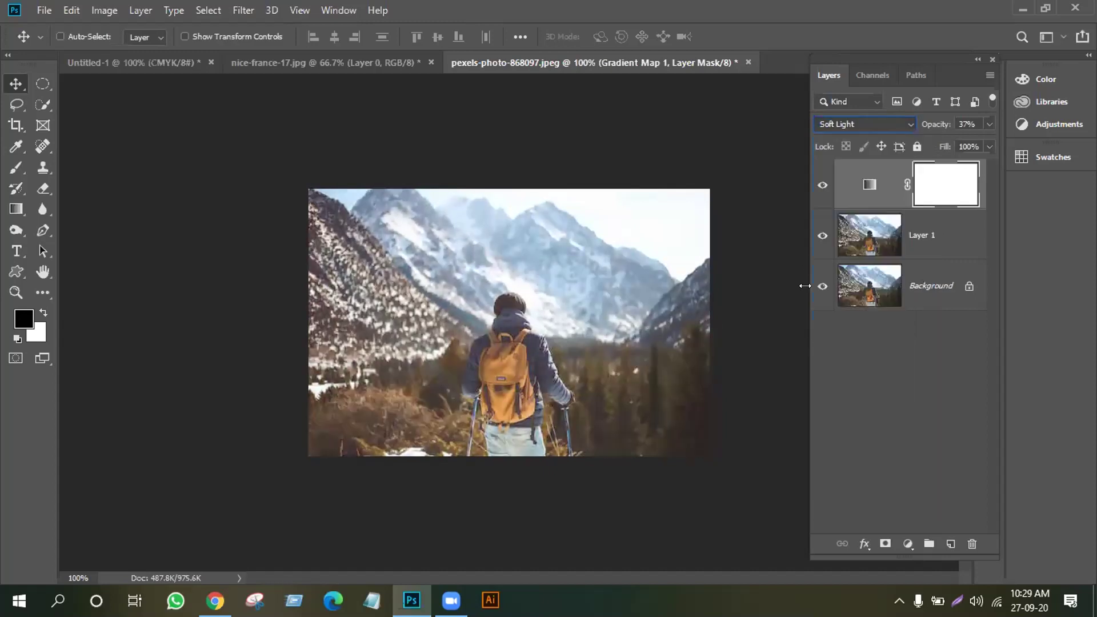
- Compare the photo with the gradient map layer hidden and shown, and raise the layer's opacity to 65%
{"action": "left_click", "coordinate": [821, 186]}
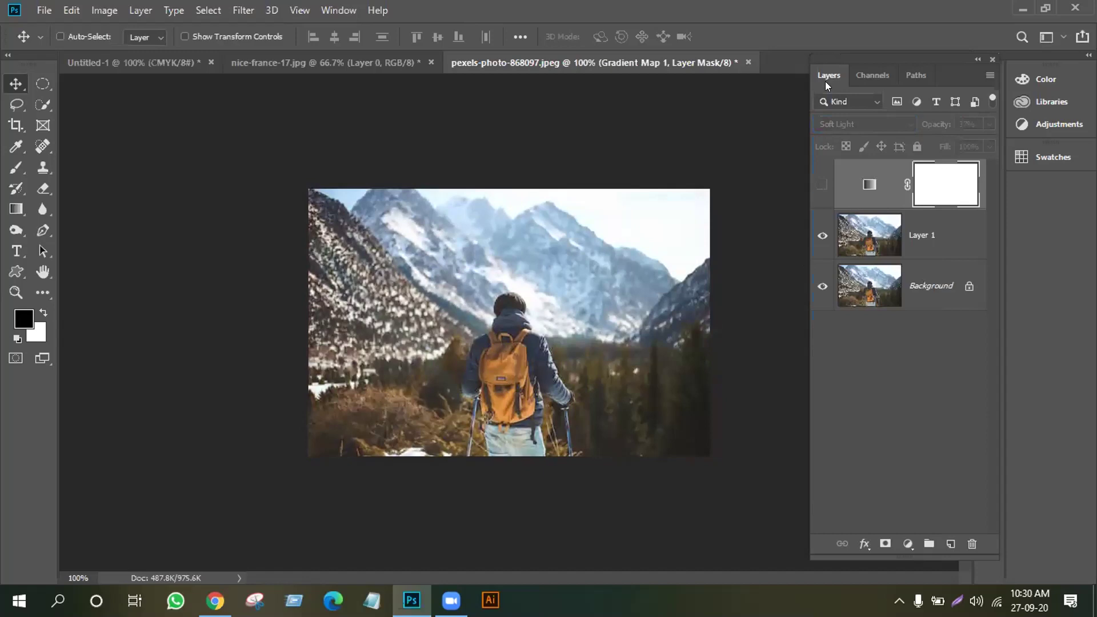
{"action": "left_click", "coordinate": [821, 185]}
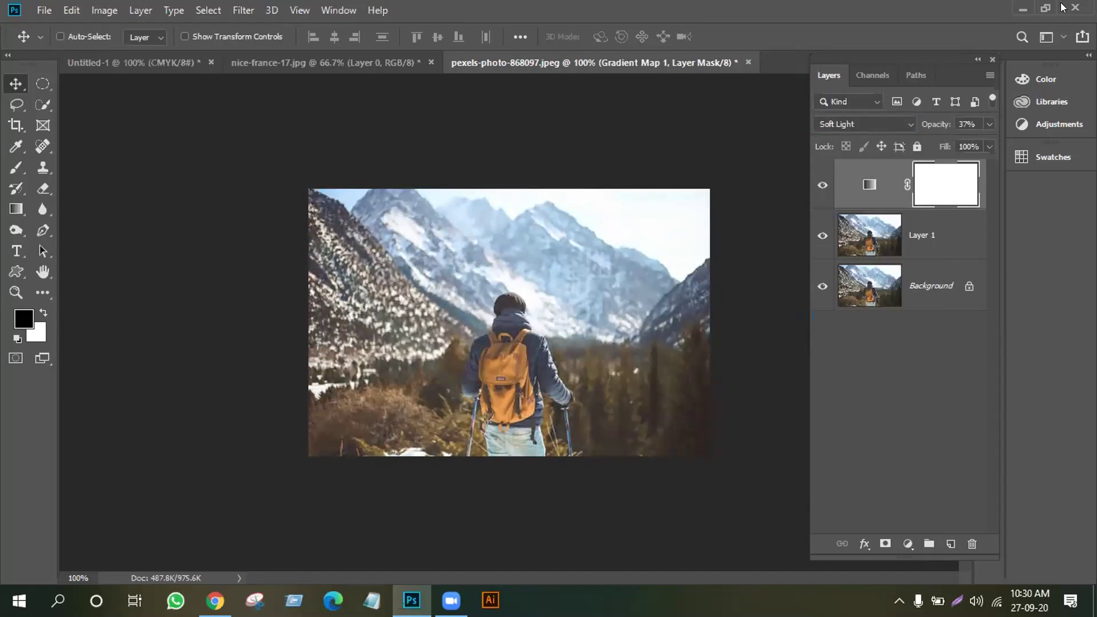
{"action": "left_click", "coordinate": [989, 124]}
{"action": "left_click_drag", "start_coordinate": [941, 142], "coordinate": [959, 140]}
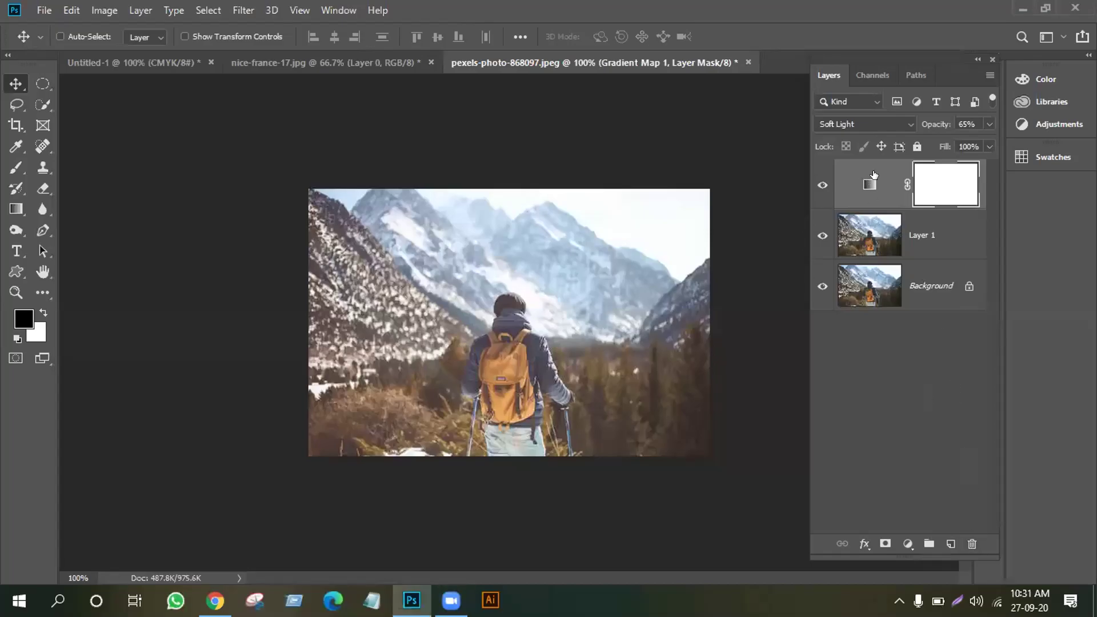
- Delete the gradient map adjustment layer above Layer 1
{"action": "left_click_drag", "start_coordinate": [871, 172], "coordinate": [970, 547]}
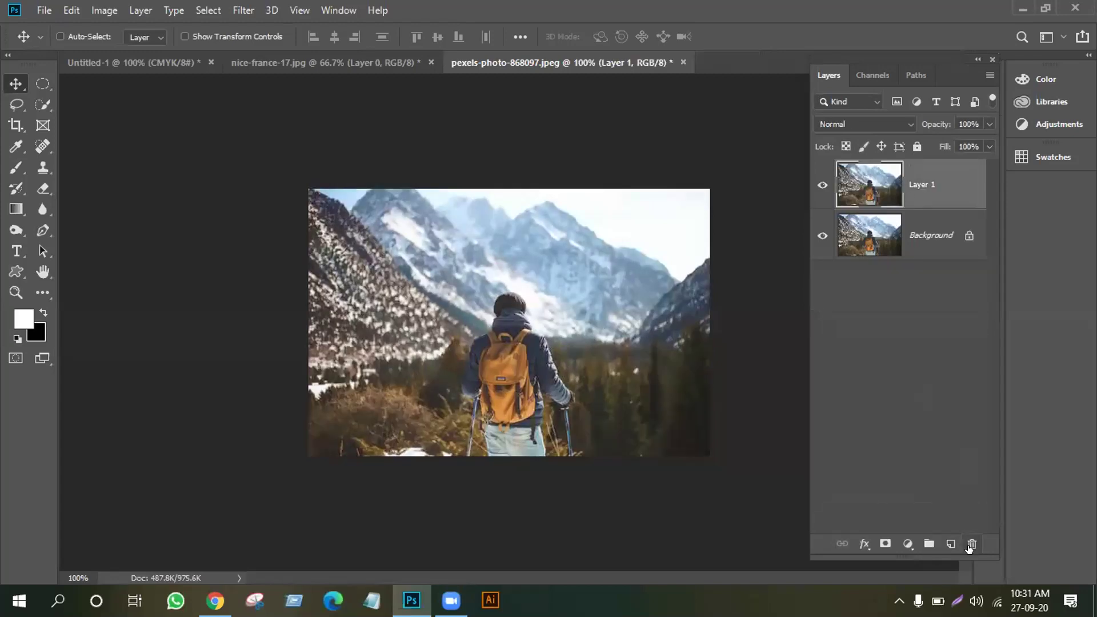
- Stack two Gradient Map adjustment layers above Layer 1, and delete both of them
{"action": "left_click", "coordinate": [898, 542]}
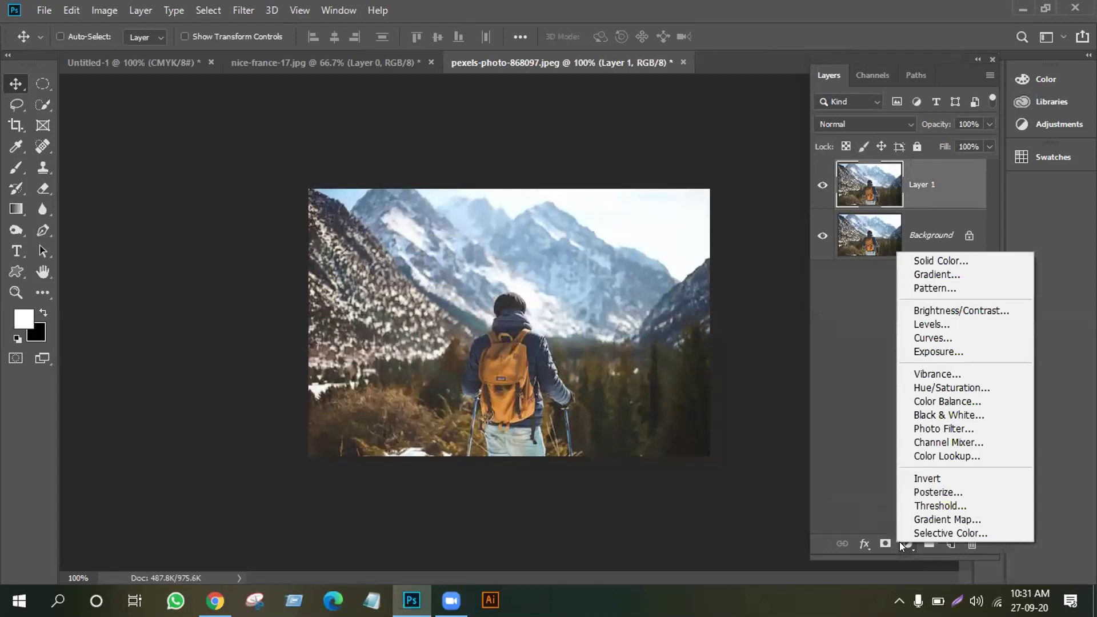
{"action": "left_click", "coordinate": [927, 518]}
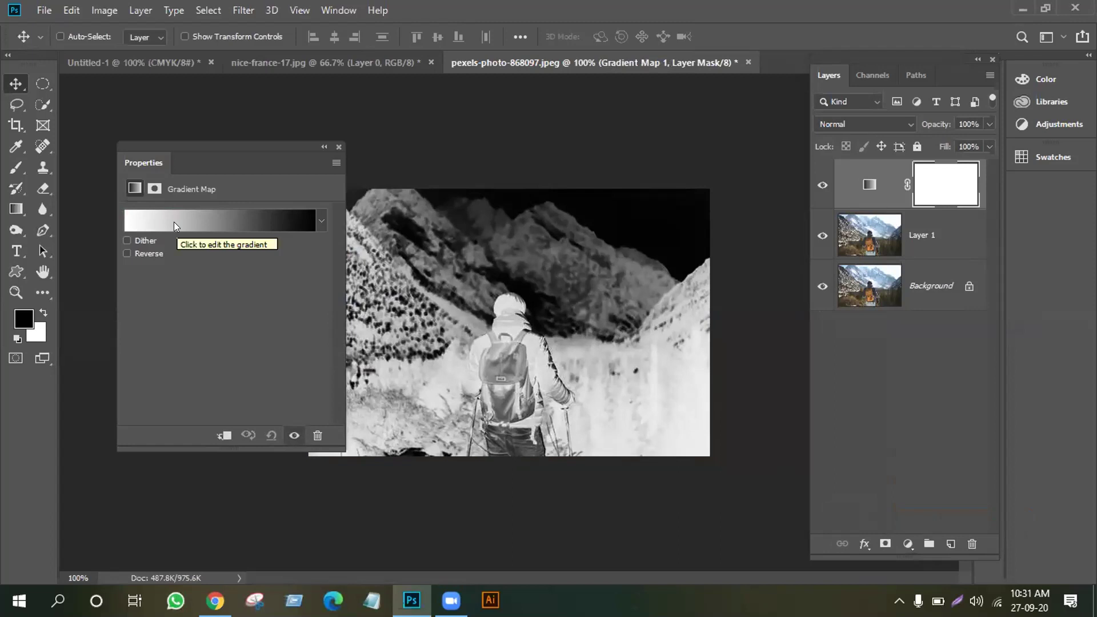
{"action": "left_click", "coordinate": [339, 147]}
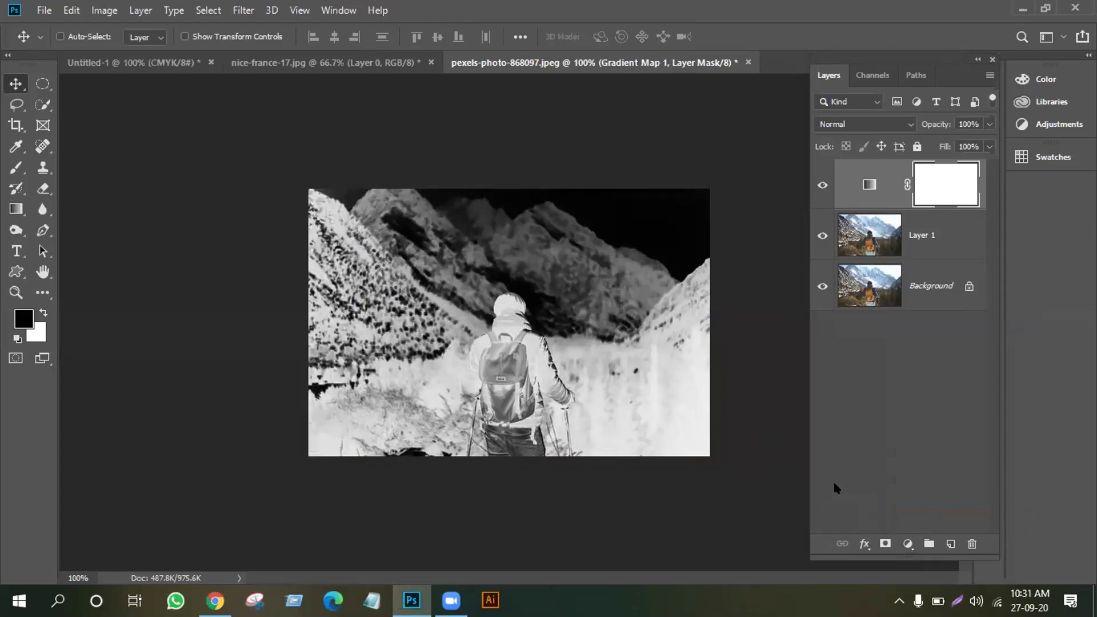
{"action": "left_click", "coordinate": [906, 542]}
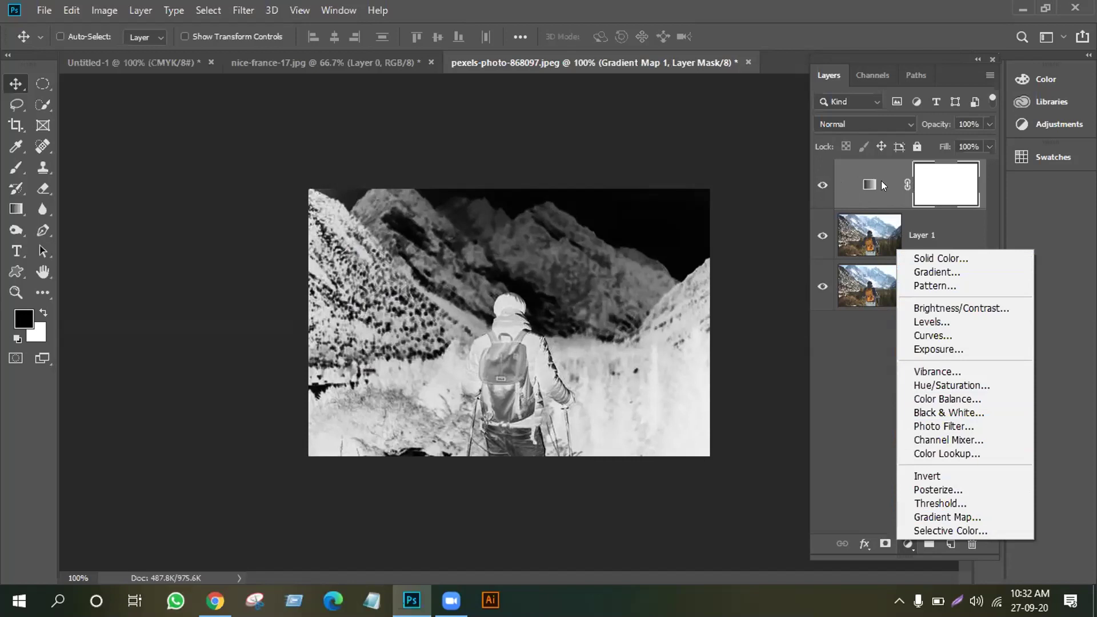
{"action": "left_click", "coordinate": [925, 517]}
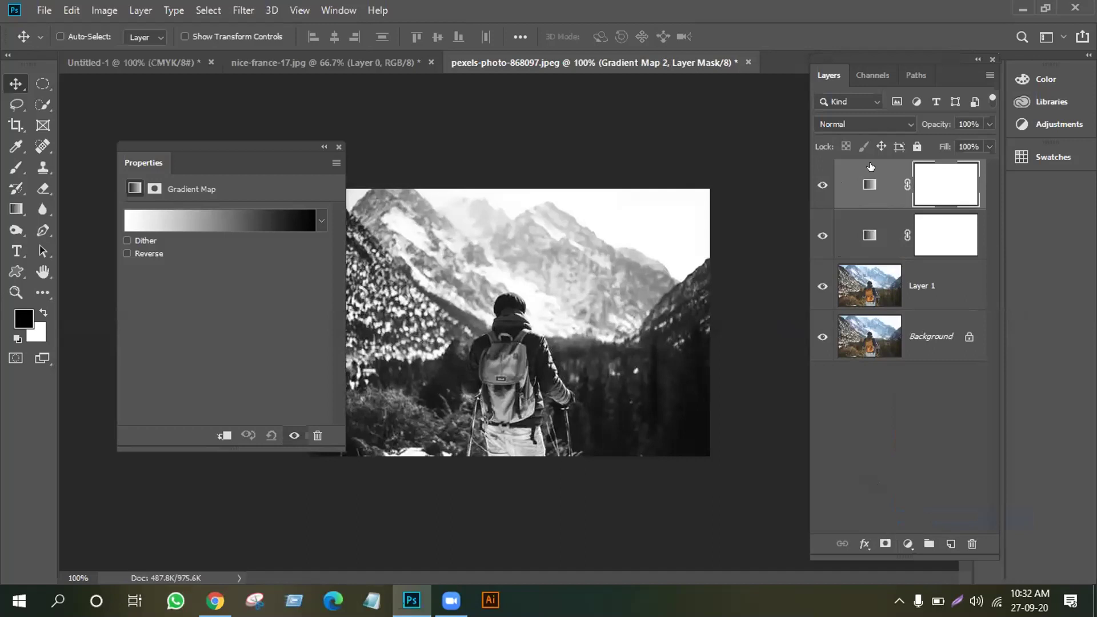
{"action": "left_click_drag", "start_coordinate": [844, 230], "coordinate": [972, 544]}
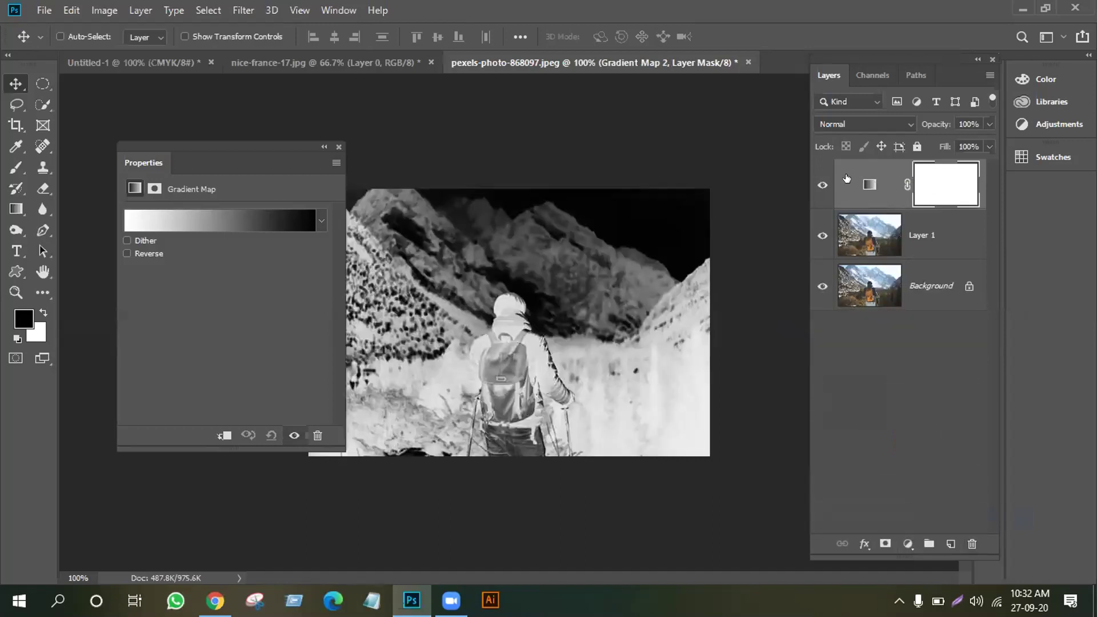
{"action": "left_click_drag", "start_coordinate": [847, 179], "coordinate": [972, 542]}
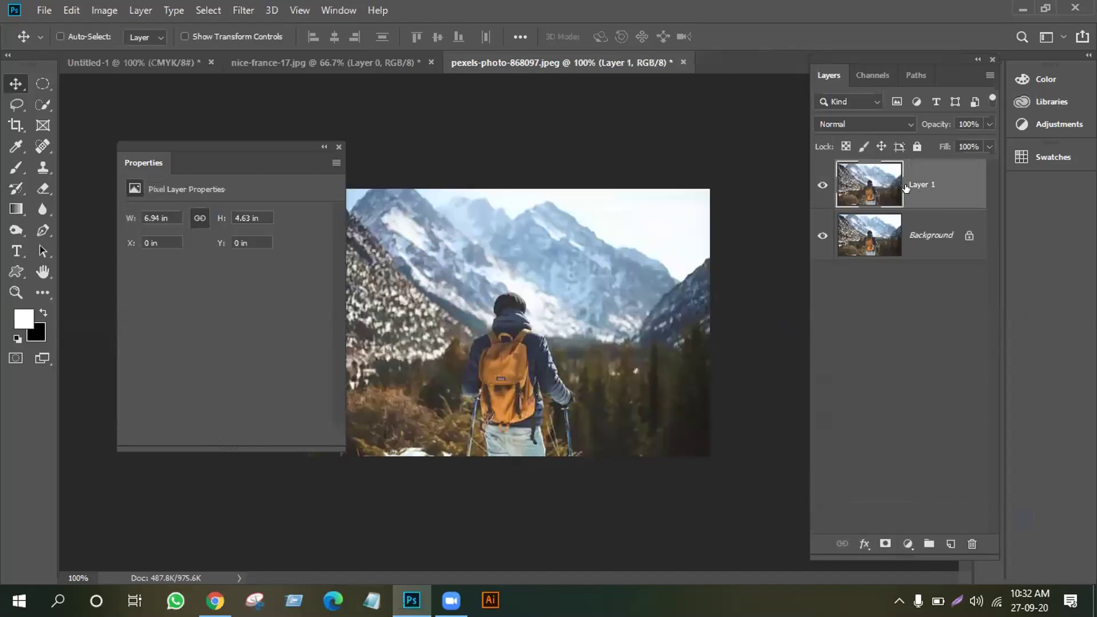
{"action": "left_click", "coordinate": [339, 147]}
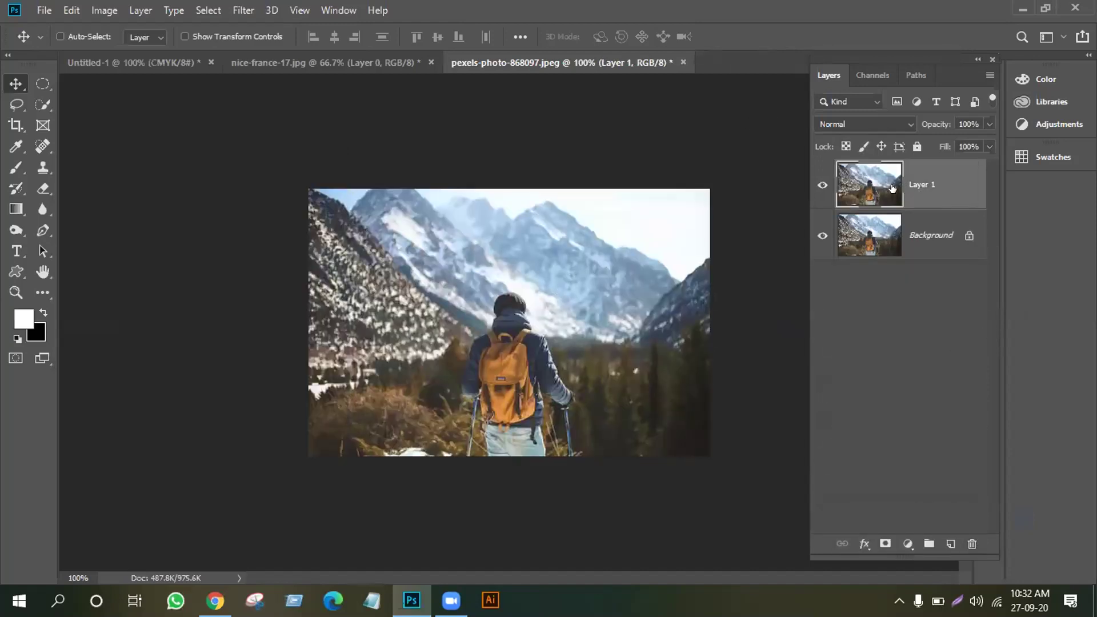
- Add a Gradient Map adjustment layer above Layer 1 with the Red, Green preset and lower its opacity to 51%
{"action": "left_click", "coordinate": [906, 543]}
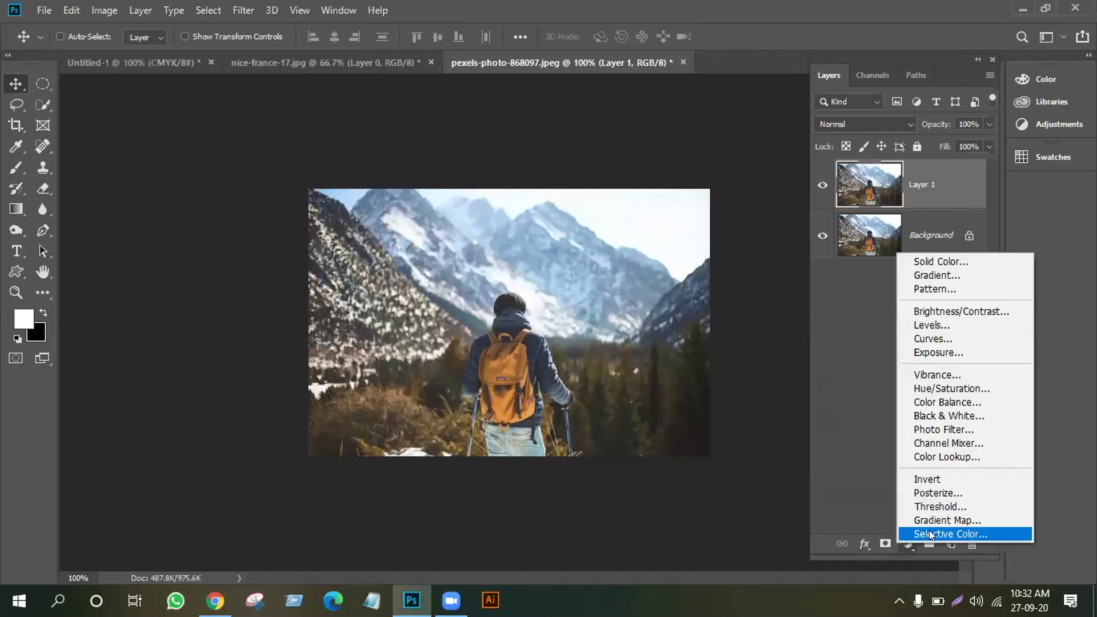
{"action": "left_click", "coordinate": [944, 520]}
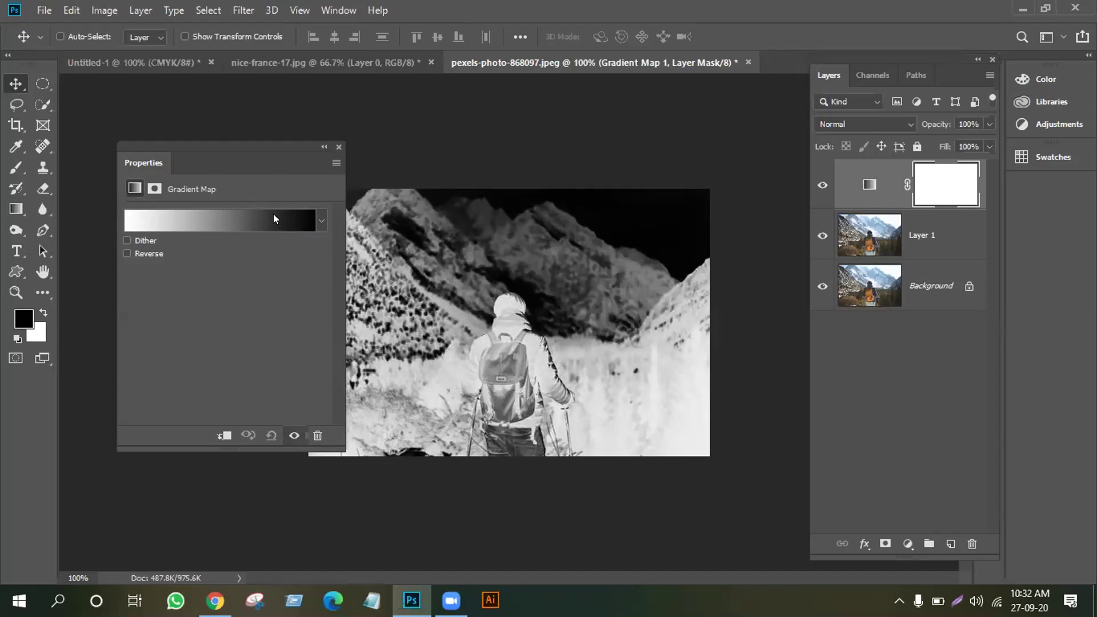
{"action": "left_click", "coordinate": [322, 221]}
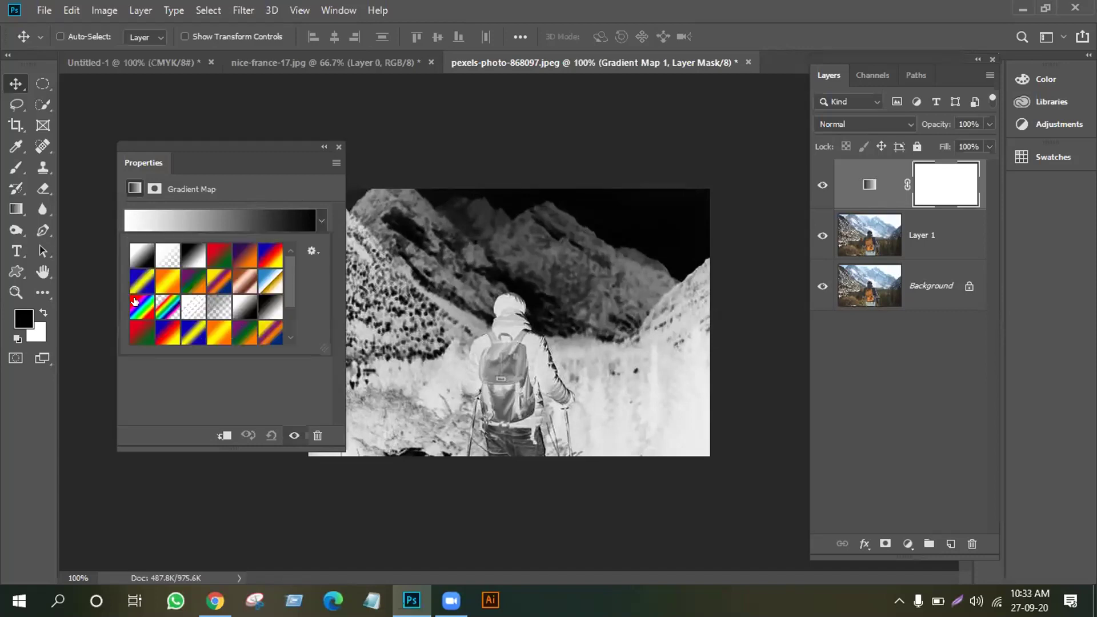
{"action": "left_click", "coordinate": [139, 332]}
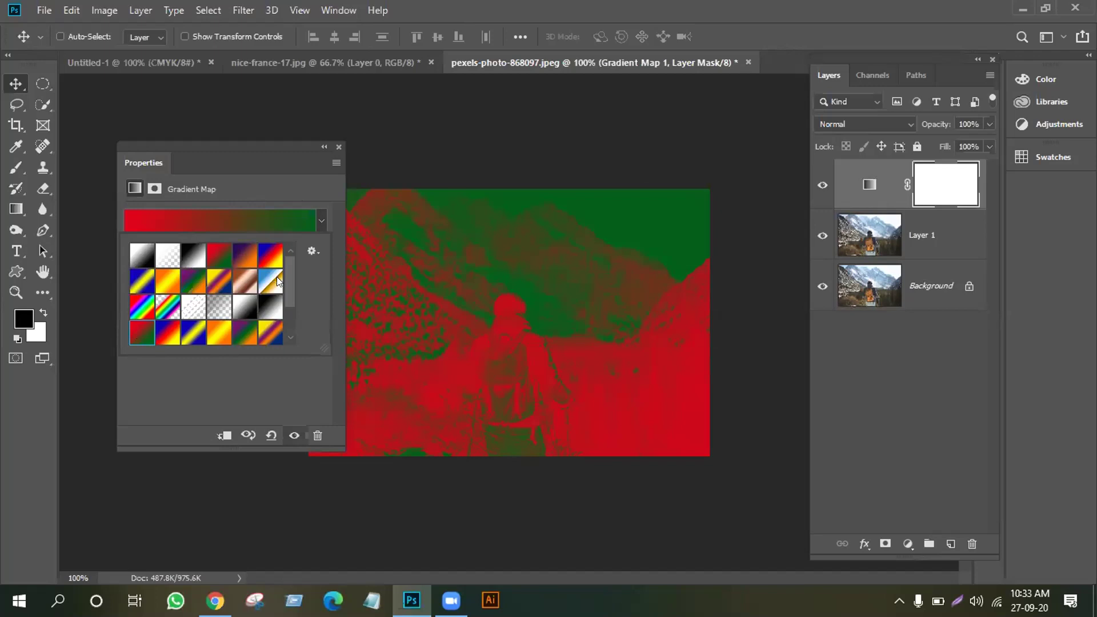
{"action": "left_click", "coordinate": [989, 122]}
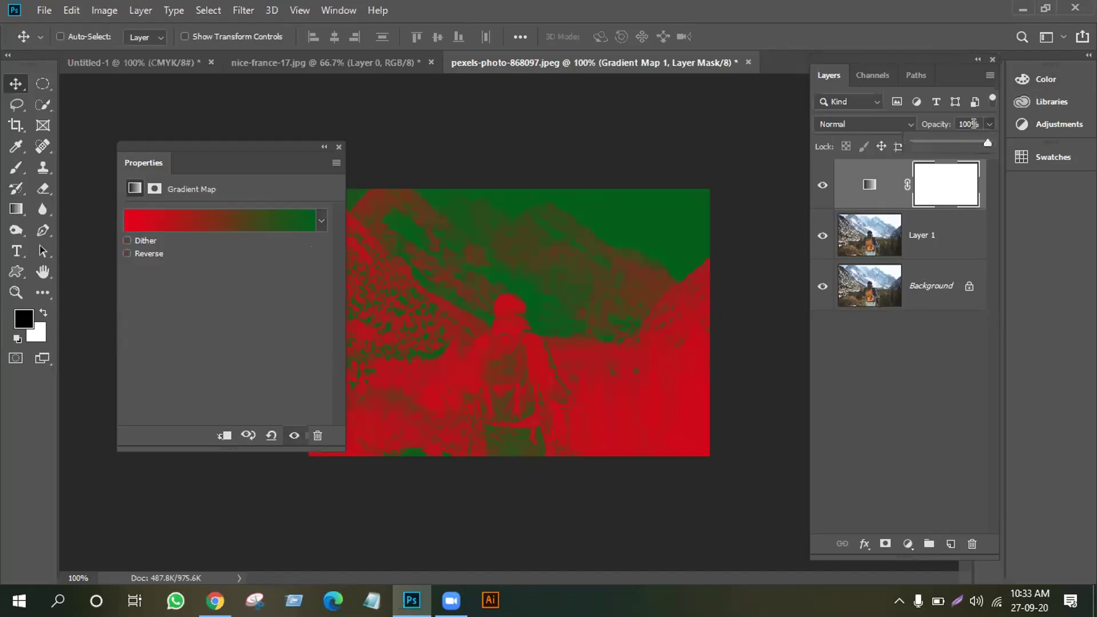
{"action": "left_click_drag", "start_coordinate": [958, 140], "coordinate": [949, 136]}
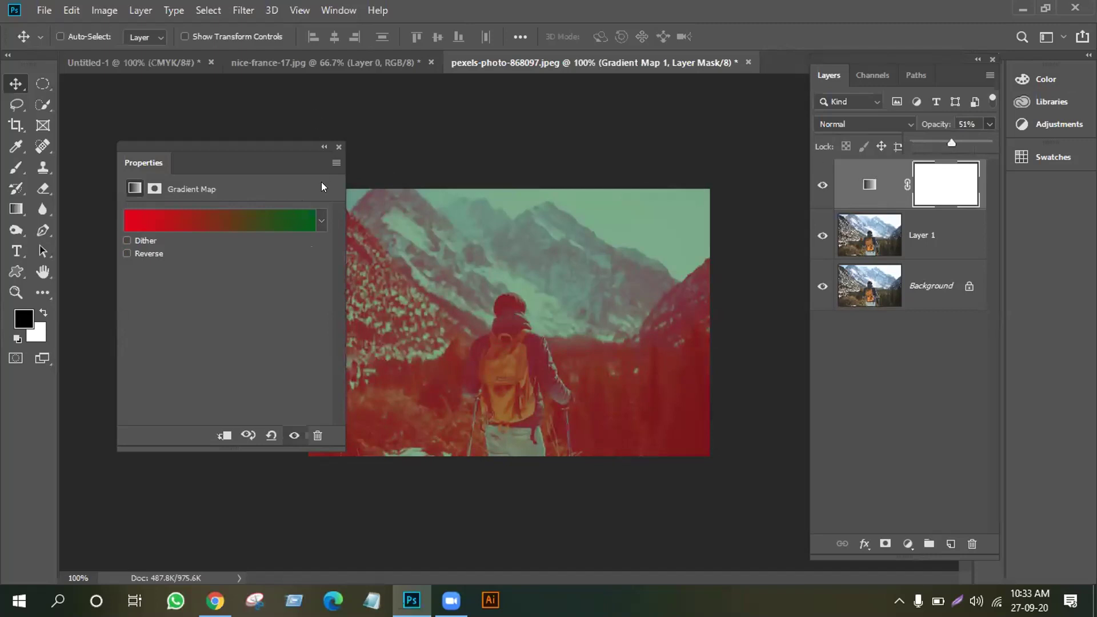
- Change the red start stop of the gradient to pale yellow f7f0a1
{"action": "left_click", "coordinate": [245, 225]}
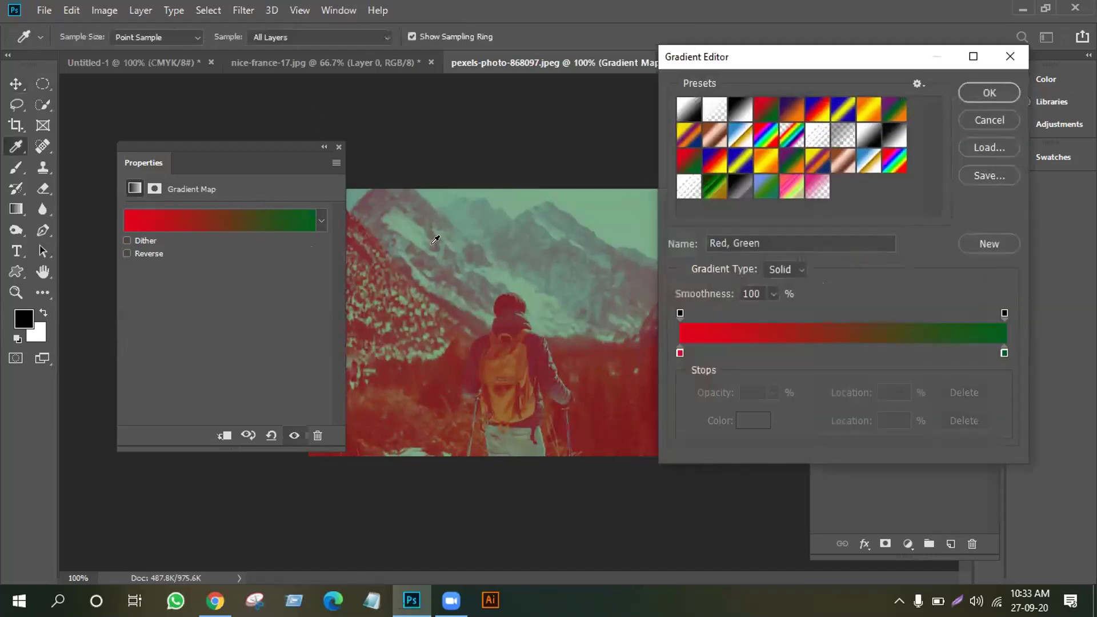
{"action": "double_click", "coordinate": [679, 352]}
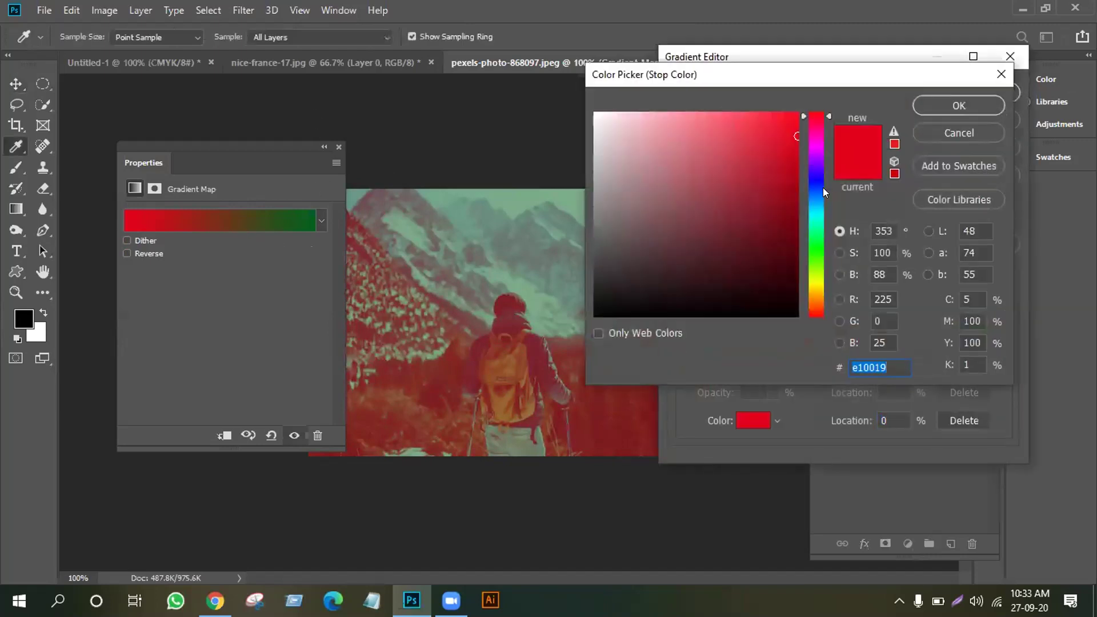
{"action": "mouse_move", "coordinate": [809, 214]}
{"action": "left_mouse_down"}
{"action": "mouse_move", "coordinate": [812, 198]}
{"action": "mouse_move", "coordinate": [812, 211]}
{"action": "left_mouse_up"}
{"action": "left_click", "coordinate": [704, 124]}
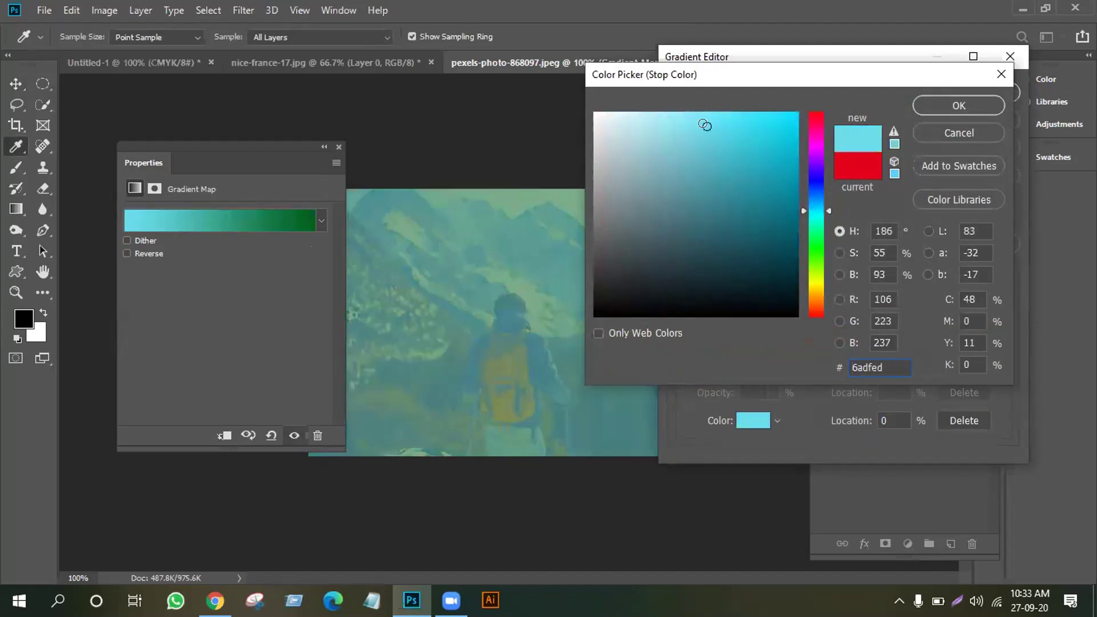
{"action": "left_click", "coordinate": [816, 250]}
{"action": "left_click", "coordinate": [828, 284]}
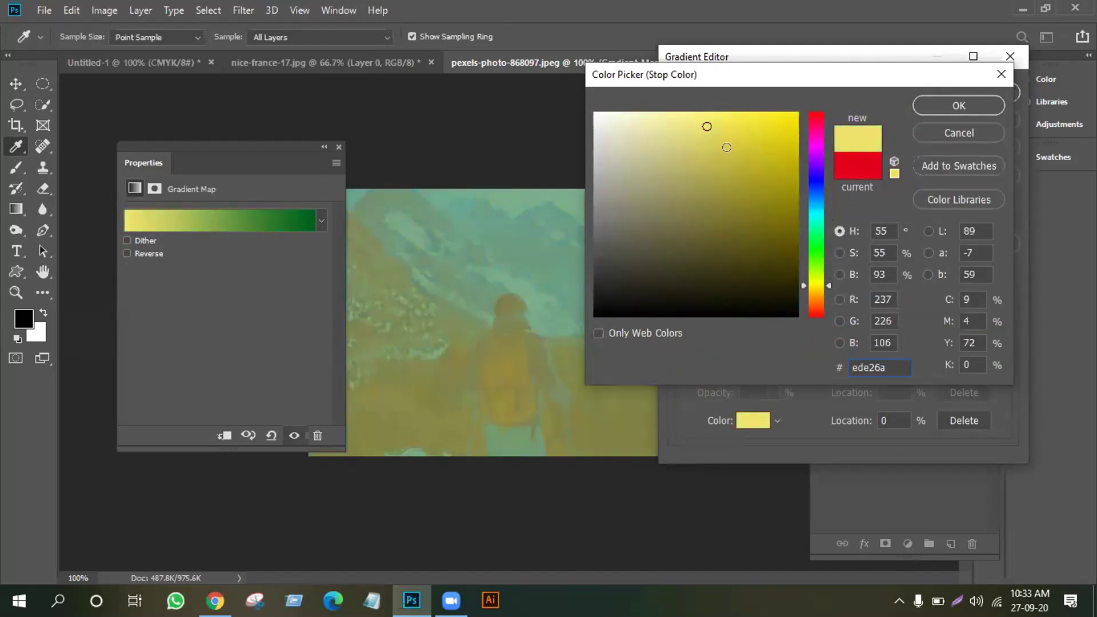
{"action": "left_click", "coordinate": [702, 122]}
{"action": "left_click", "coordinate": [651, 115]}
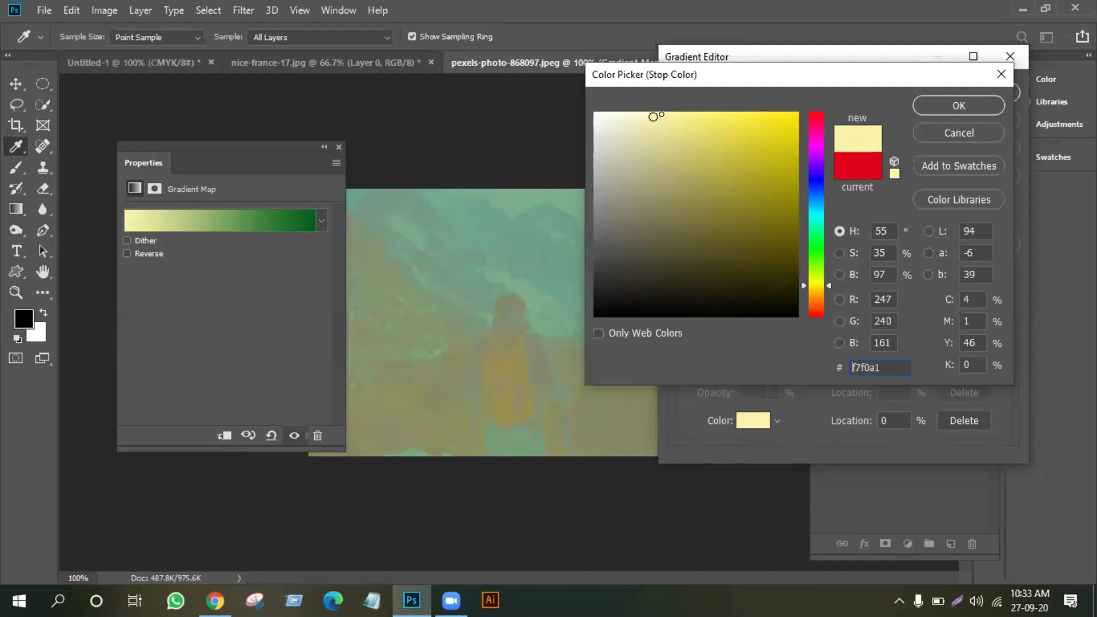
{"action": "left_click", "coordinate": [949, 105]}
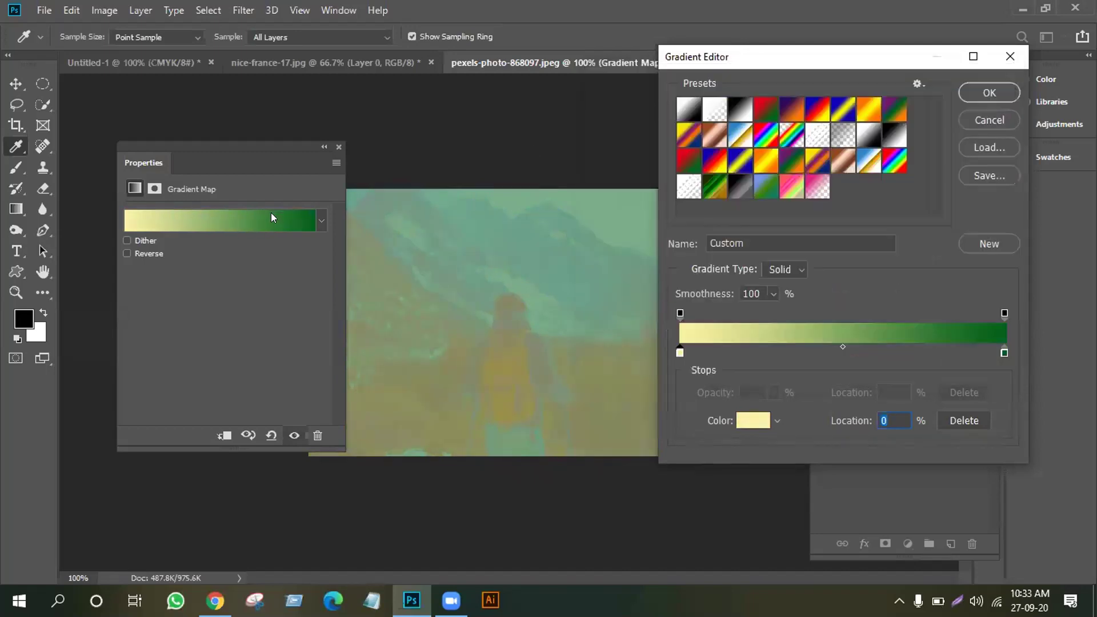
- Change the green end stop of the gradient to light cyan 87eaf6 and apply the gradient
{"action": "double_click", "coordinate": [1004, 350]}
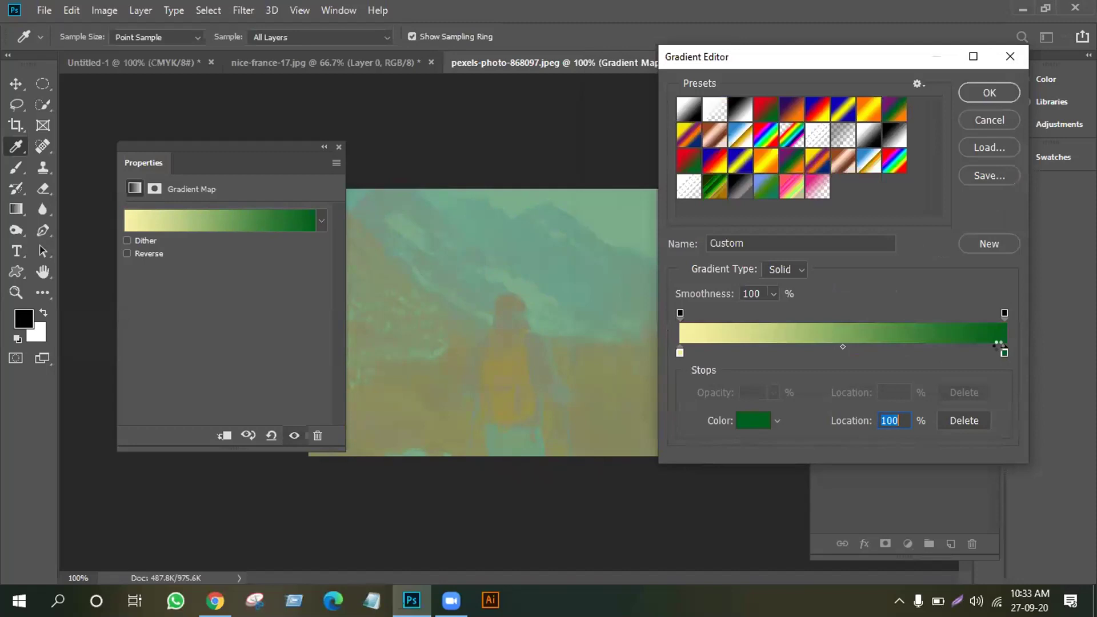
{"action": "left_click_drag", "start_coordinate": [826, 238], "coordinate": [828, 213]}
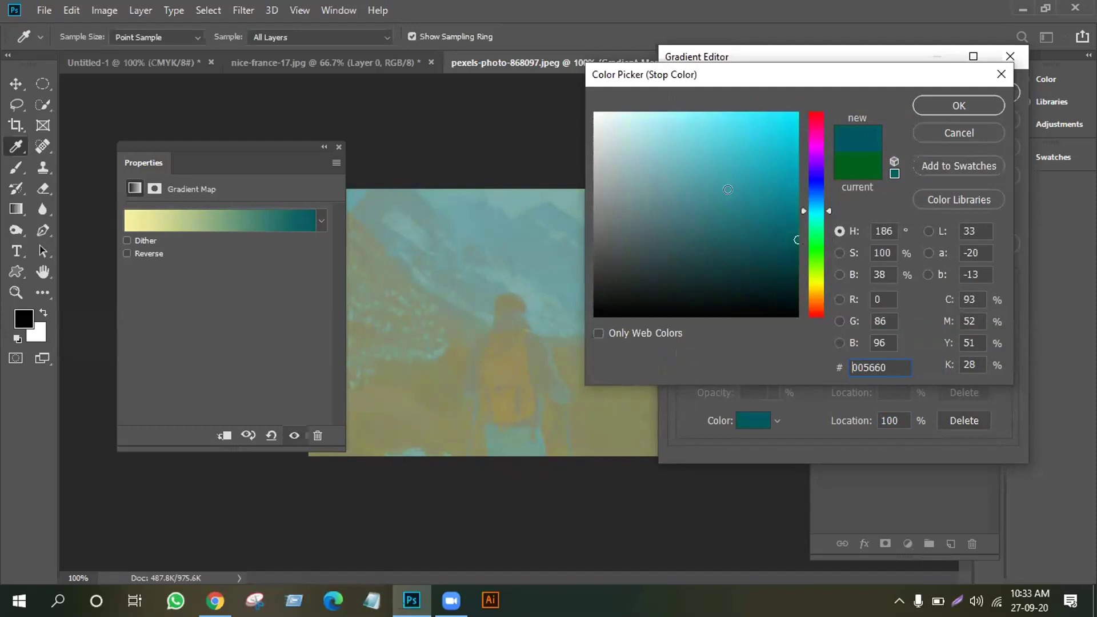
{"action": "left_click", "coordinate": [686, 119]}
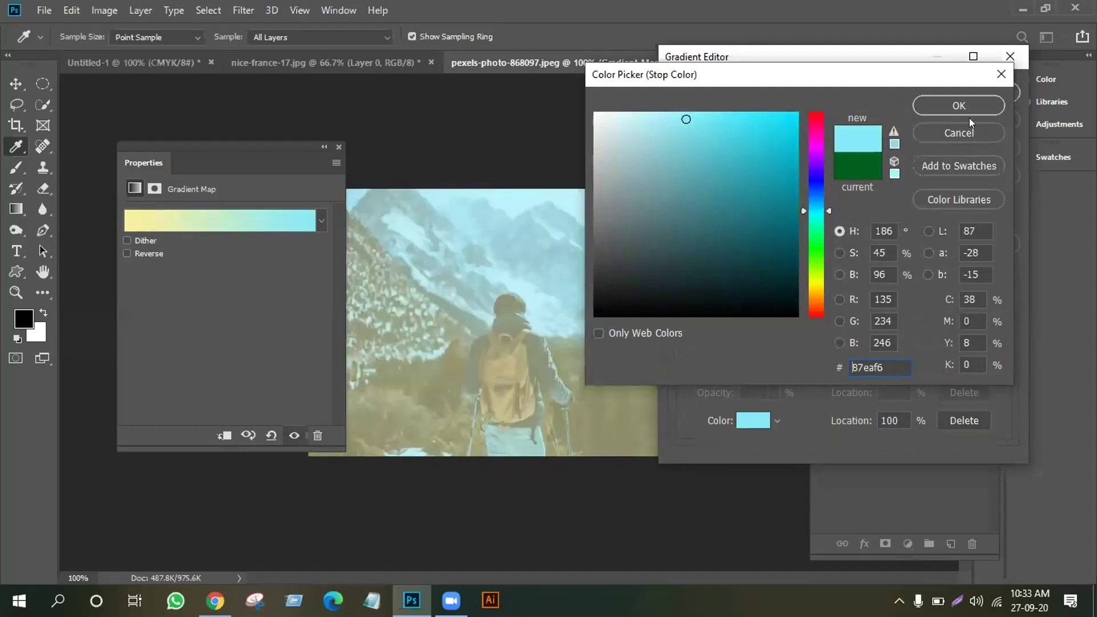
{"action": "left_click", "coordinate": [960, 106]}
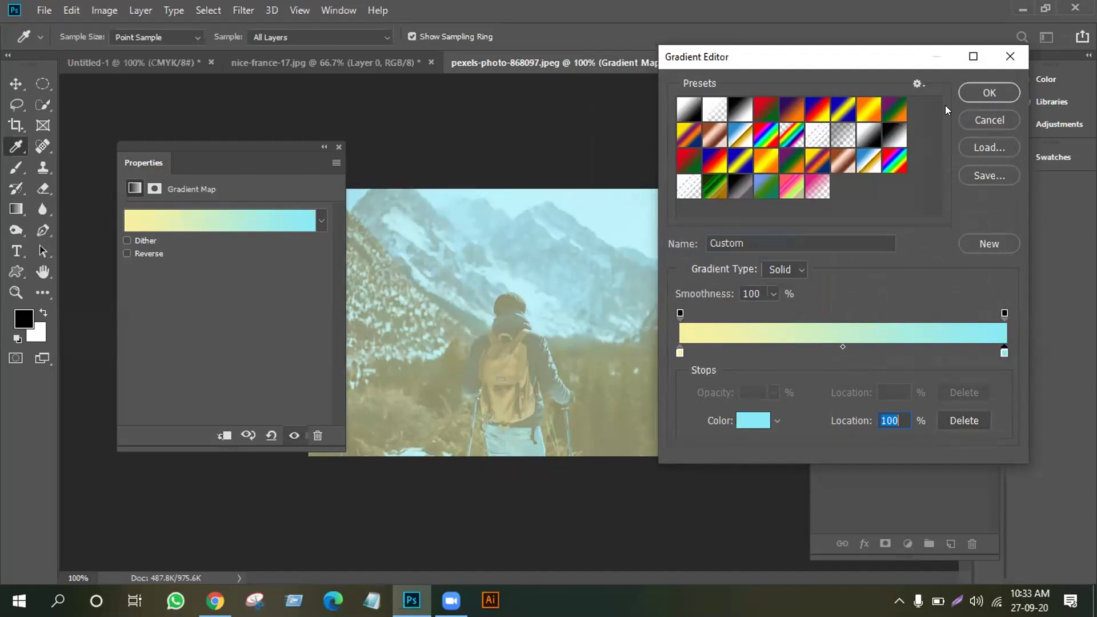
{"action": "left_click", "coordinate": [339, 147]}
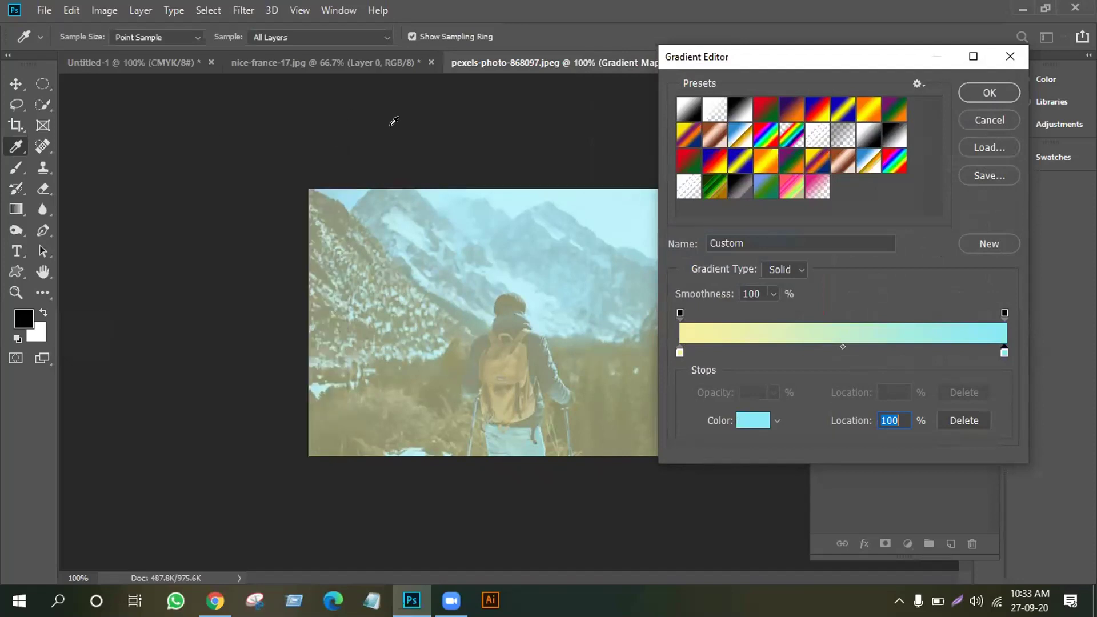
{"action": "left_click", "coordinate": [990, 93]}
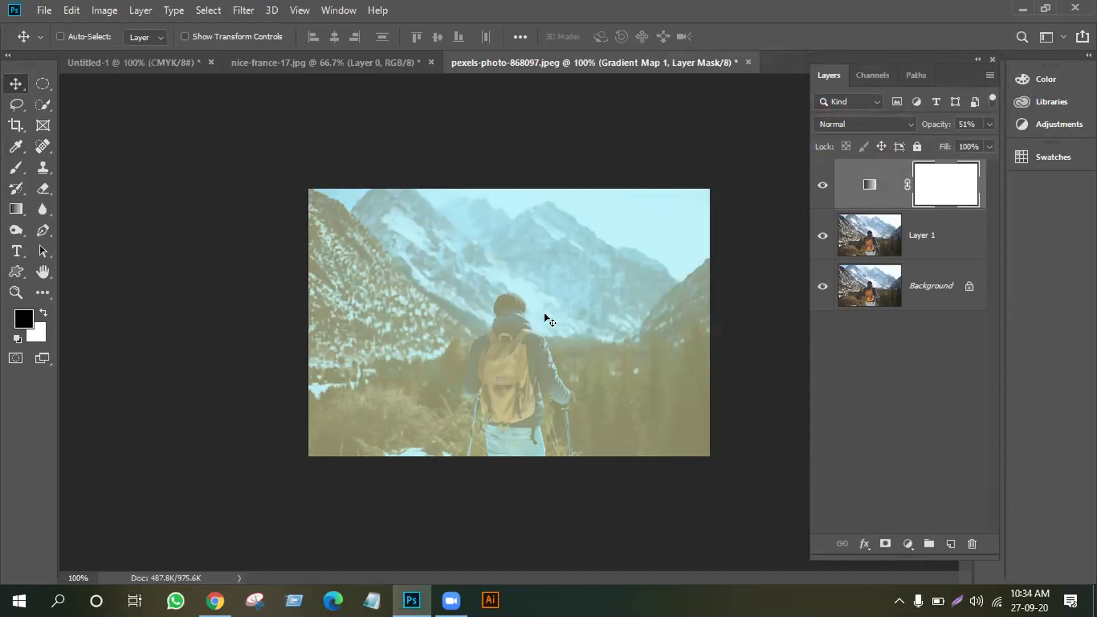
- Try the Color Burn blend mode on the gradient map layer, compare it with the layer hidden, and raise its opacity to 100%
{"action": "left_click", "coordinate": [904, 124]}
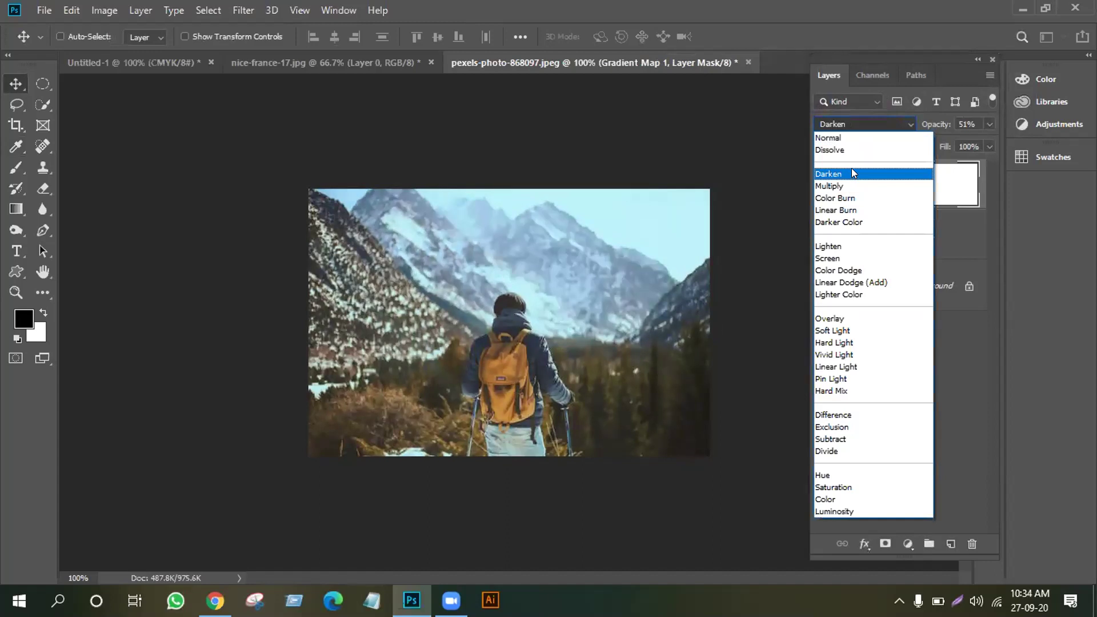
{"action": "left_click", "coordinate": [856, 200]}
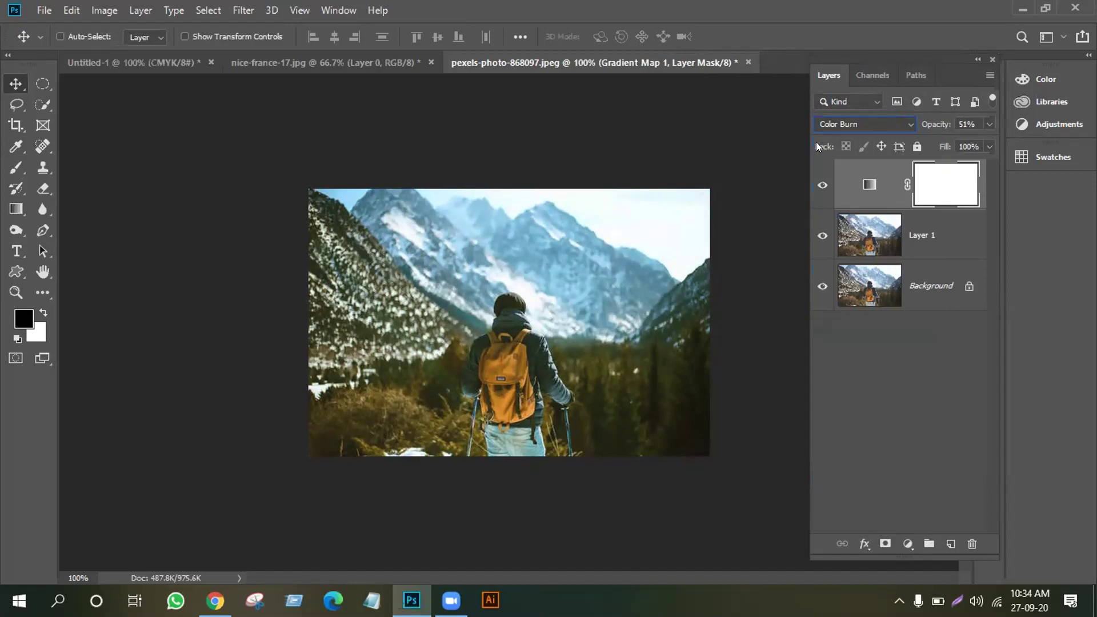
{"action": "left_click", "coordinate": [821, 185]}
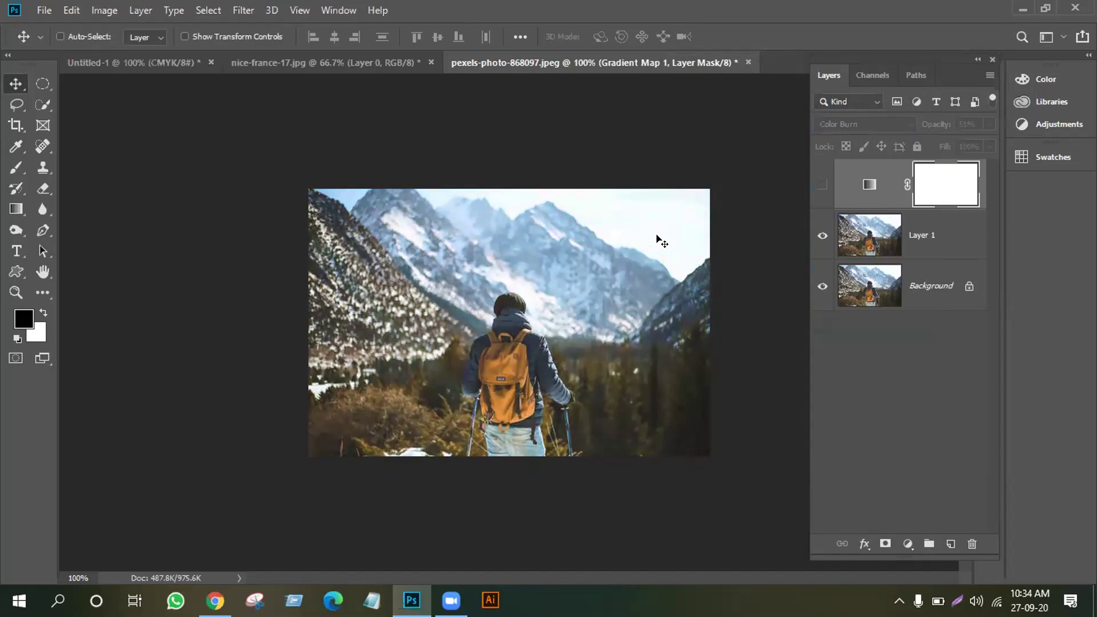
{"action": "left_click", "coordinate": [822, 185]}
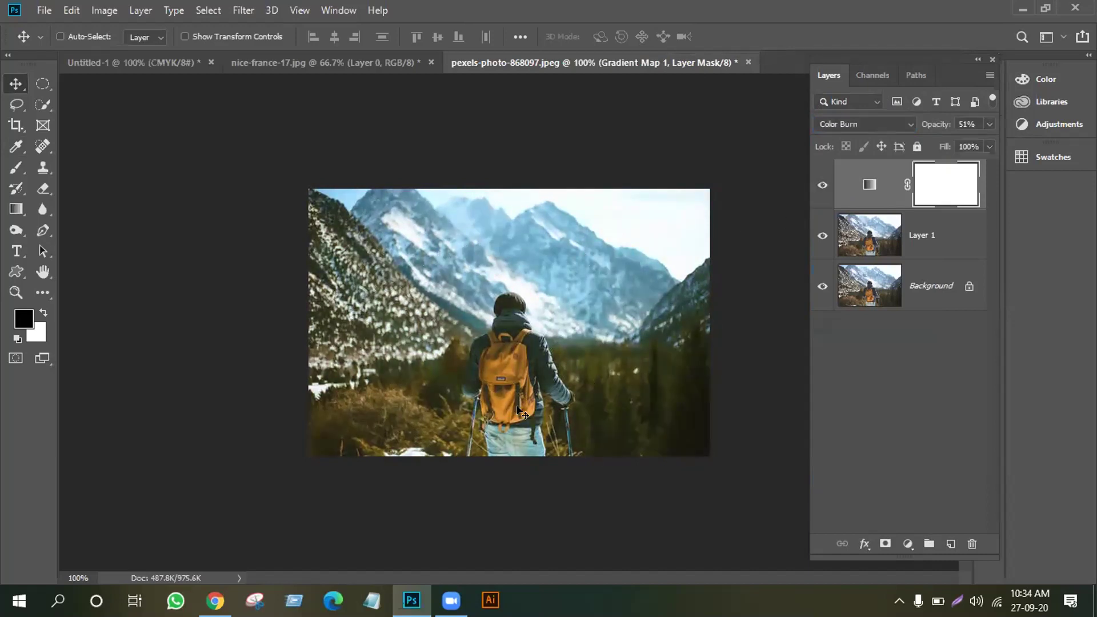
{"action": "left_click", "coordinate": [989, 124]}
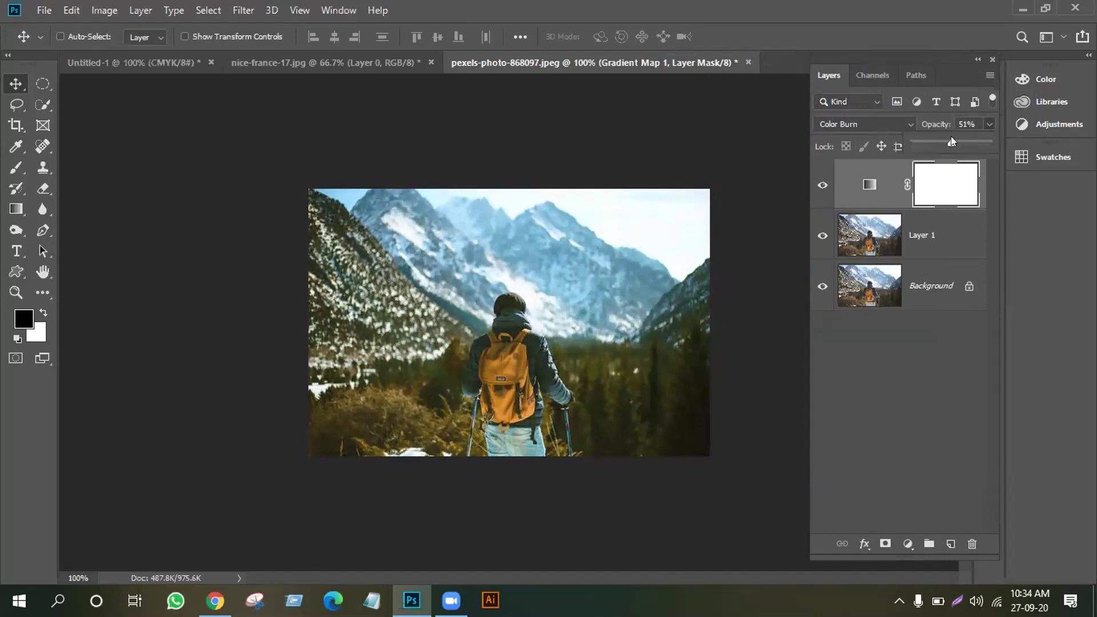
{"action": "left_click_drag", "start_coordinate": [952, 141], "coordinate": [994, 137]}
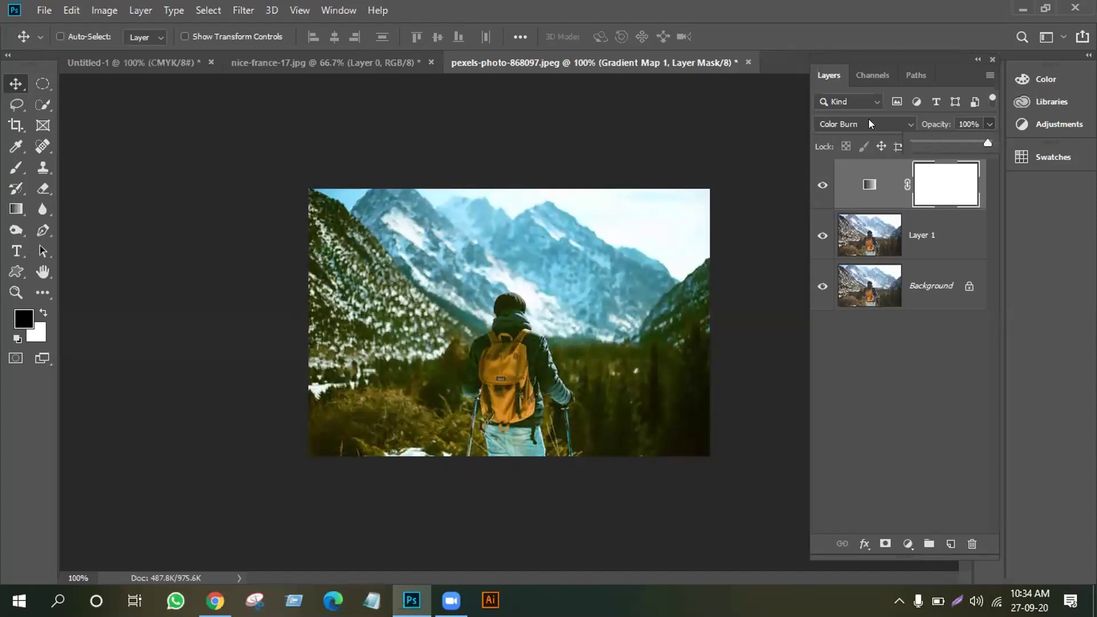
- Set the gradient map layer's blend mode to Multiply and lower its opacity to 74%
{"action": "left_click", "coordinate": [910, 124]}
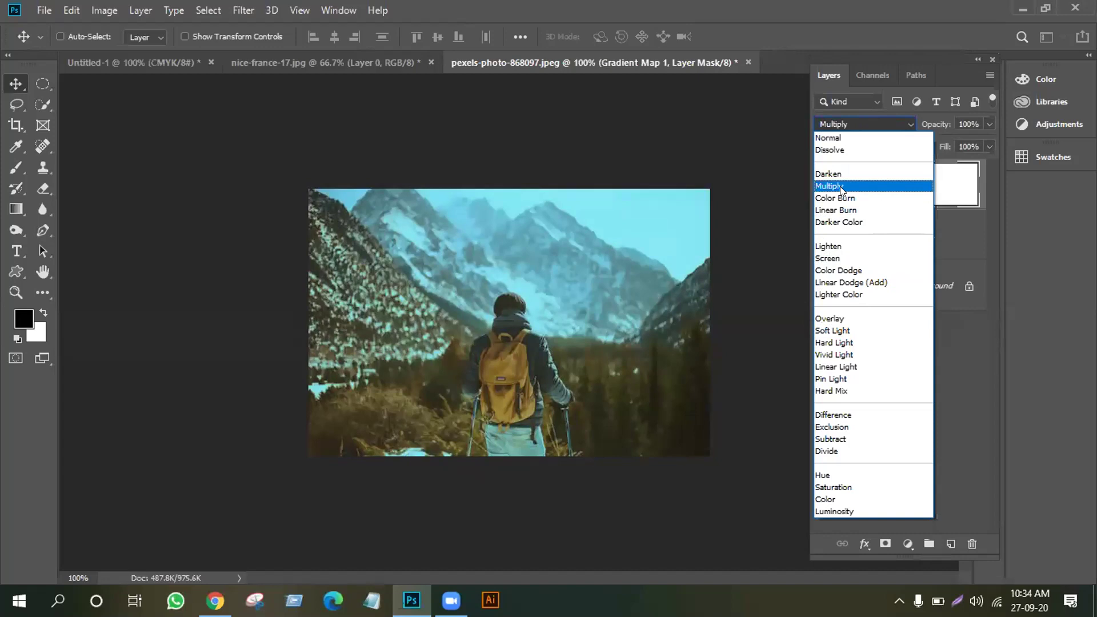
{"action": "left_click", "coordinate": [840, 186]}
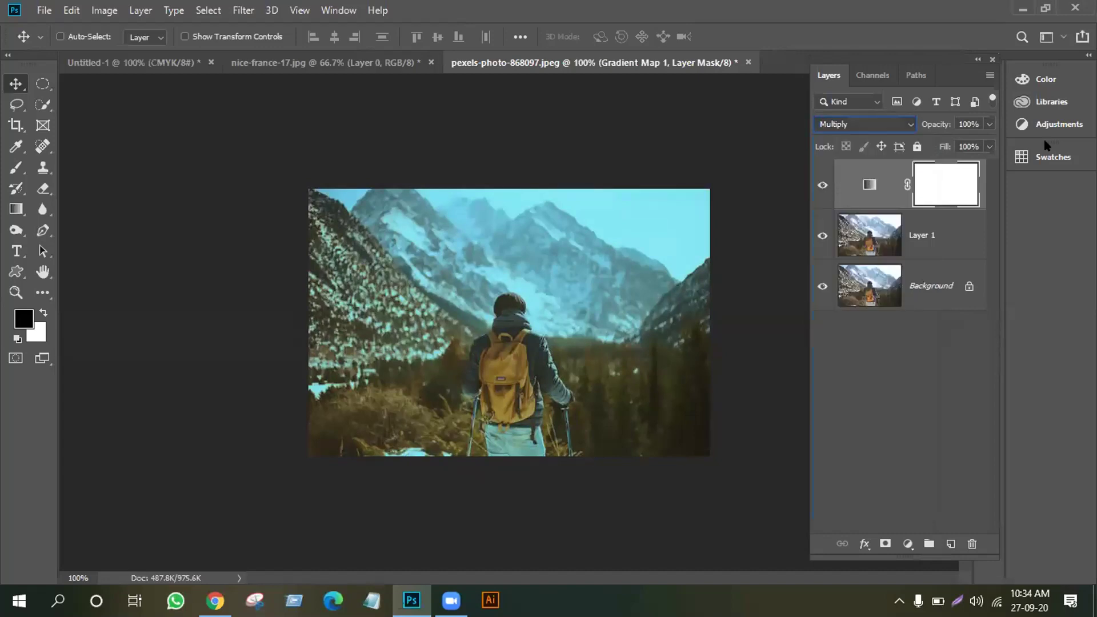
{"action": "left_click_drag", "start_coordinate": [989, 124], "coordinate": [970, 144]}
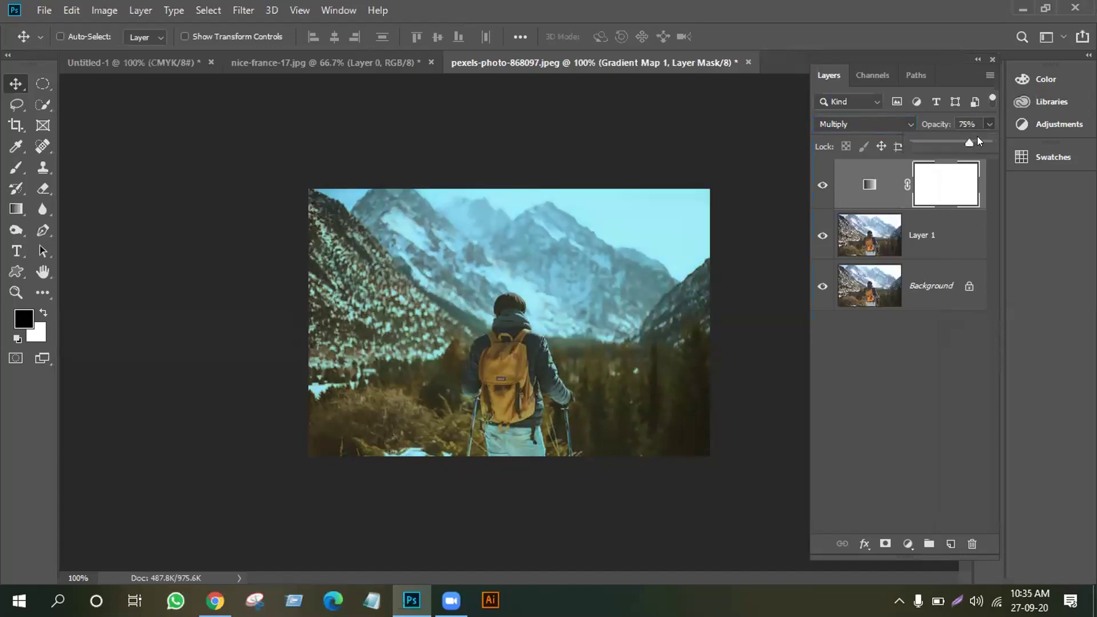
{"action": "left_click_drag", "start_coordinate": [967, 136], "coordinate": [965, 136]}
{"action": "left_click", "coordinate": [680, 352]}
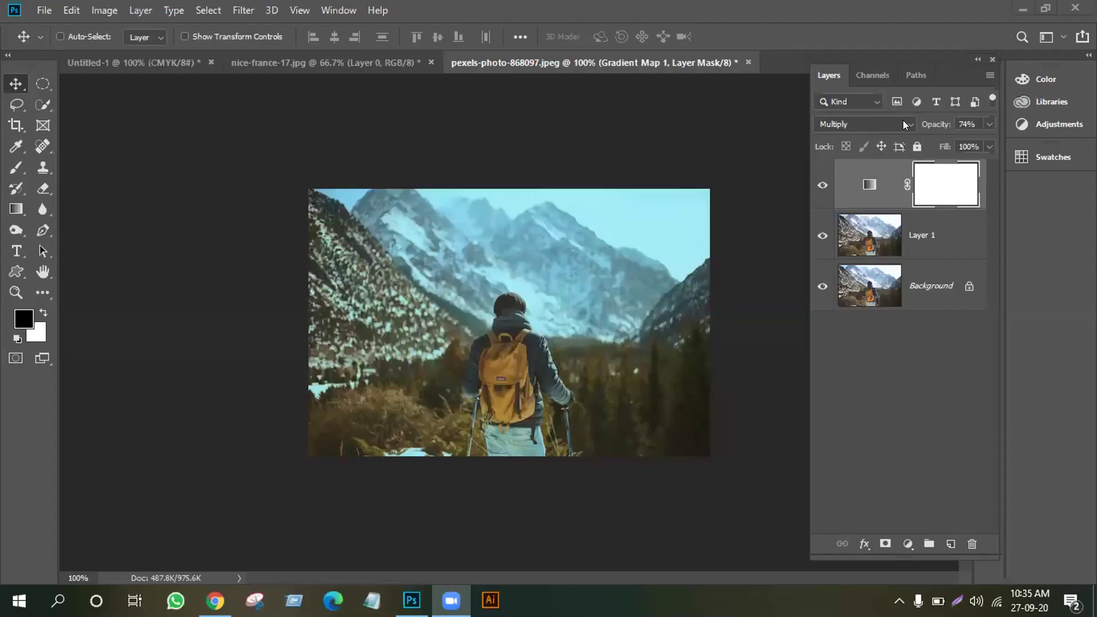
- Raise the gradient map layer's opacity to 100%, preview the Darken blend mode, and keep Multiply
{"action": "left_click", "coordinate": [989, 124]}
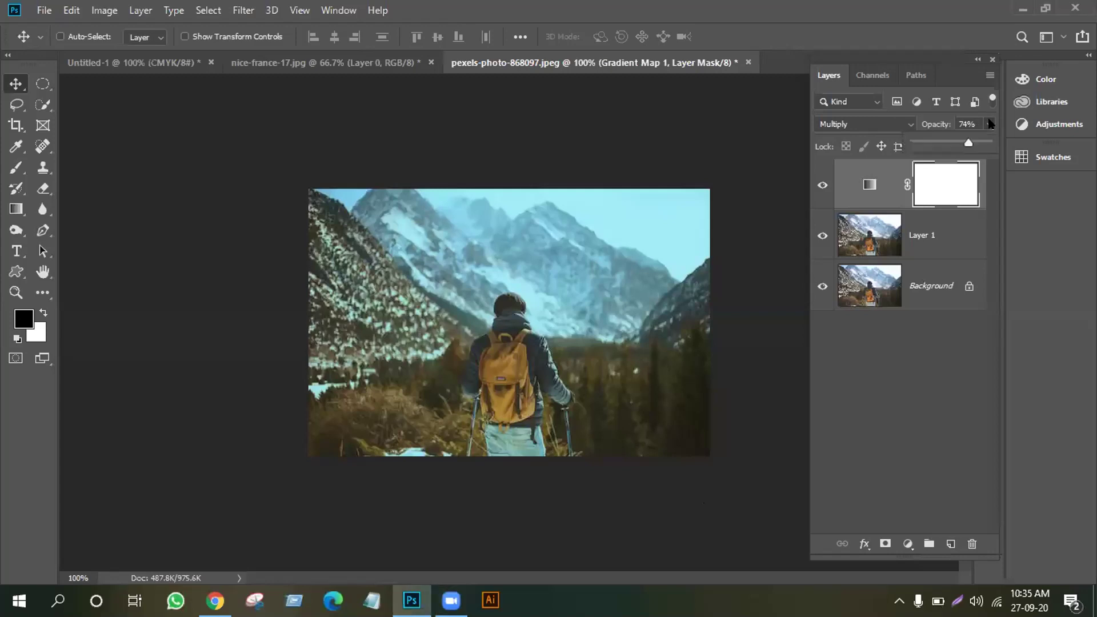
{"action": "left_click_drag", "start_coordinate": [990, 123], "coordinate": [988, 142]}
{"action": "left_click", "coordinate": [904, 122]}
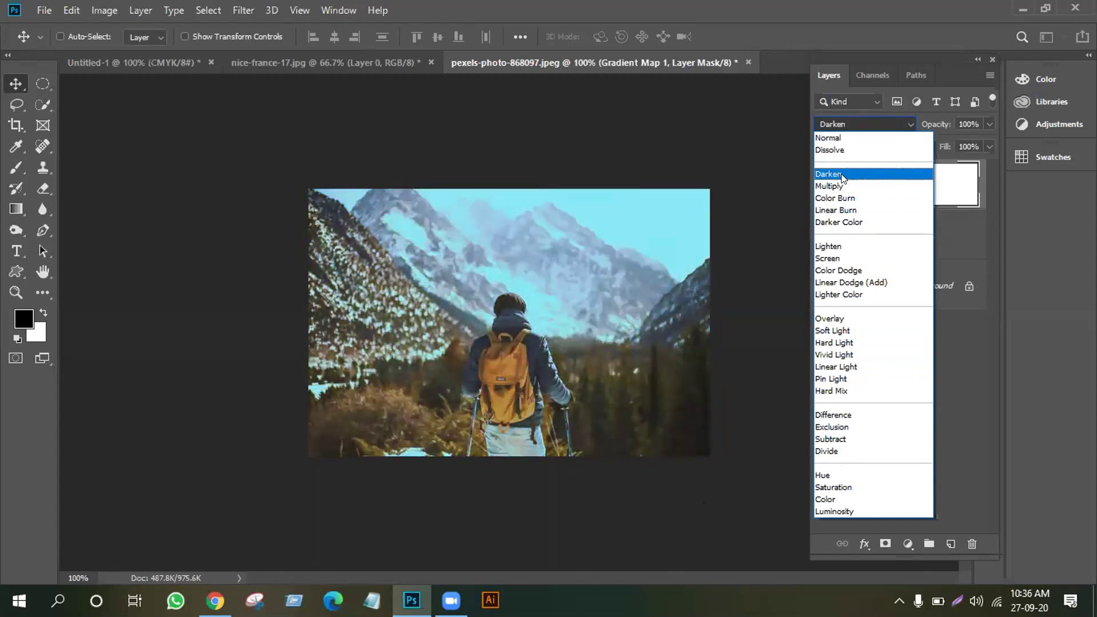
{"action": "left_click", "coordinate": [841, 185]}
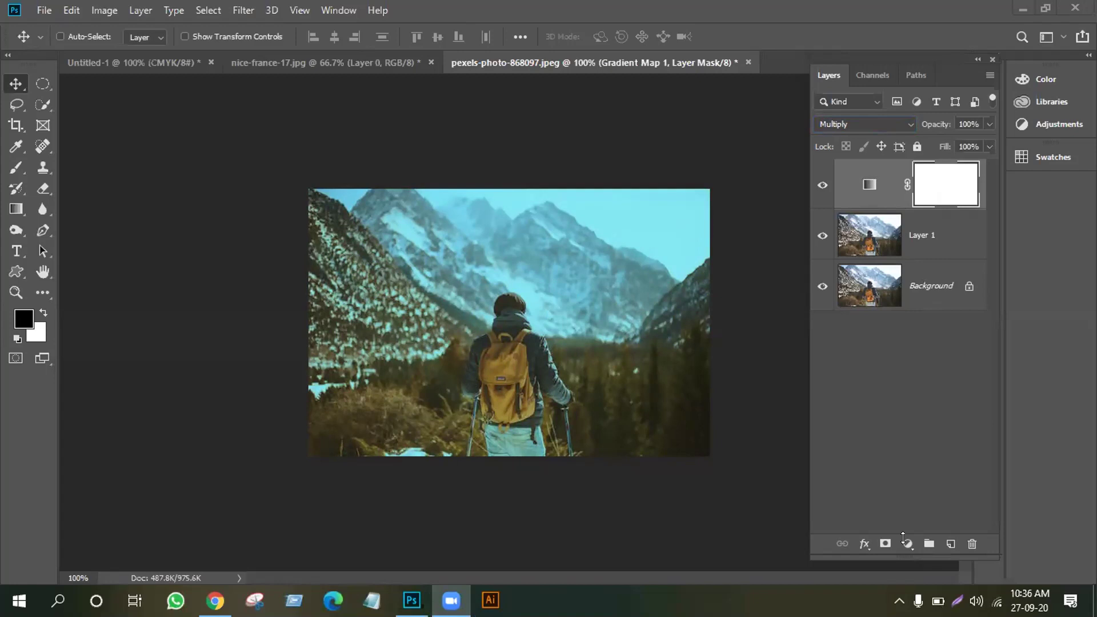
- Change the cyan end stop of the gradient map to muted blue 6c9ea7, sampled from the mountains in the photo
{"action": "left_click", "coordinate": [867, 182]}
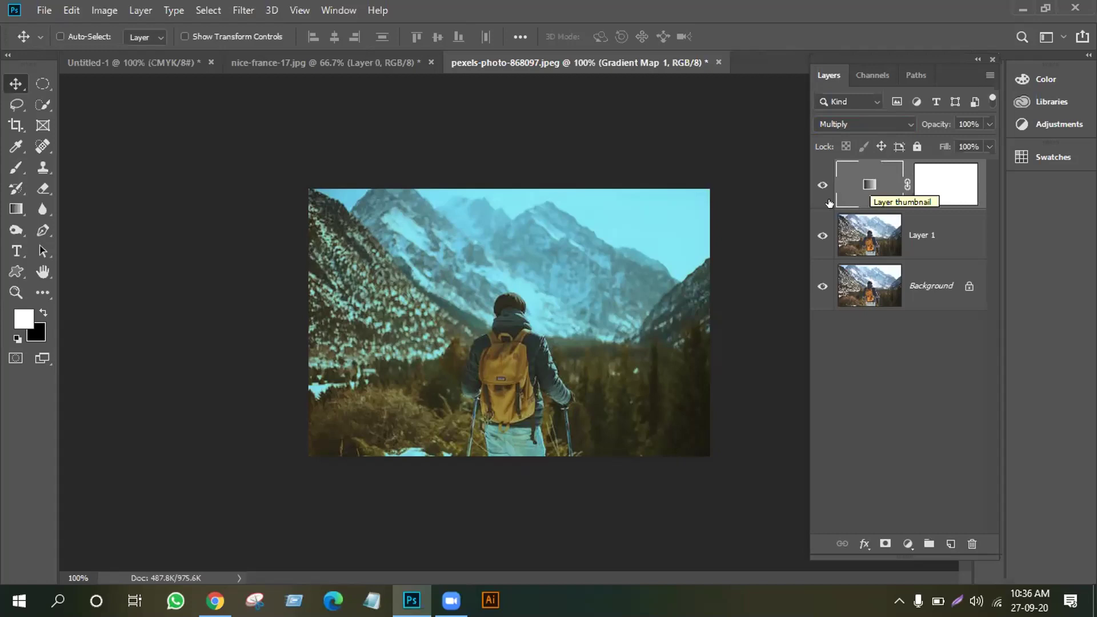
{"action": "double_click", "coordinate": [868, 186]}
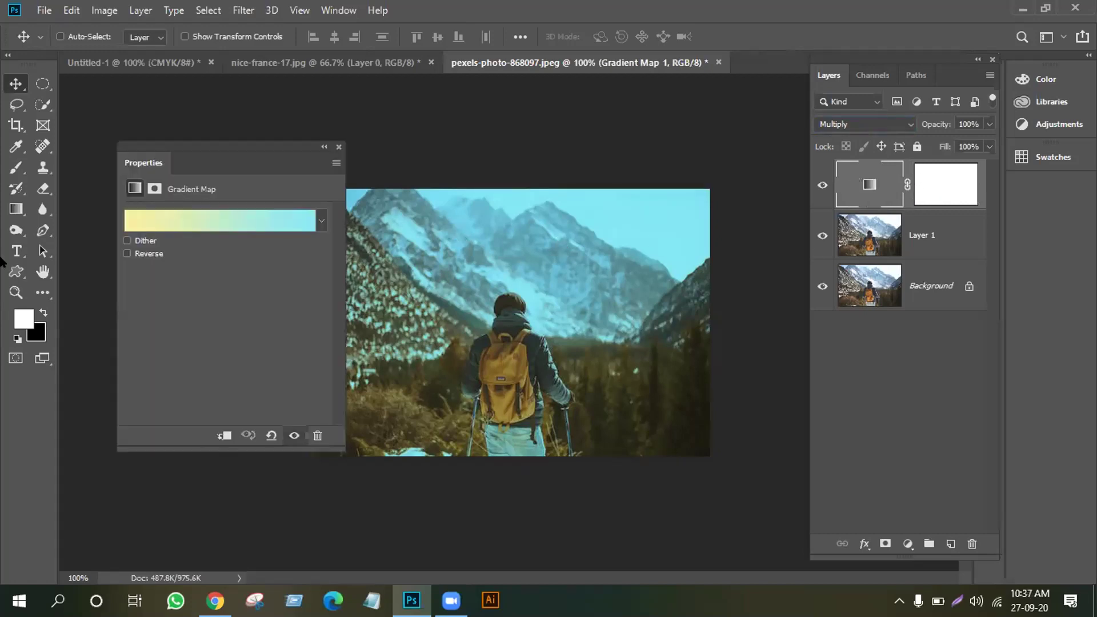
{"action": "left_click", "coordinate": [213, 223]}
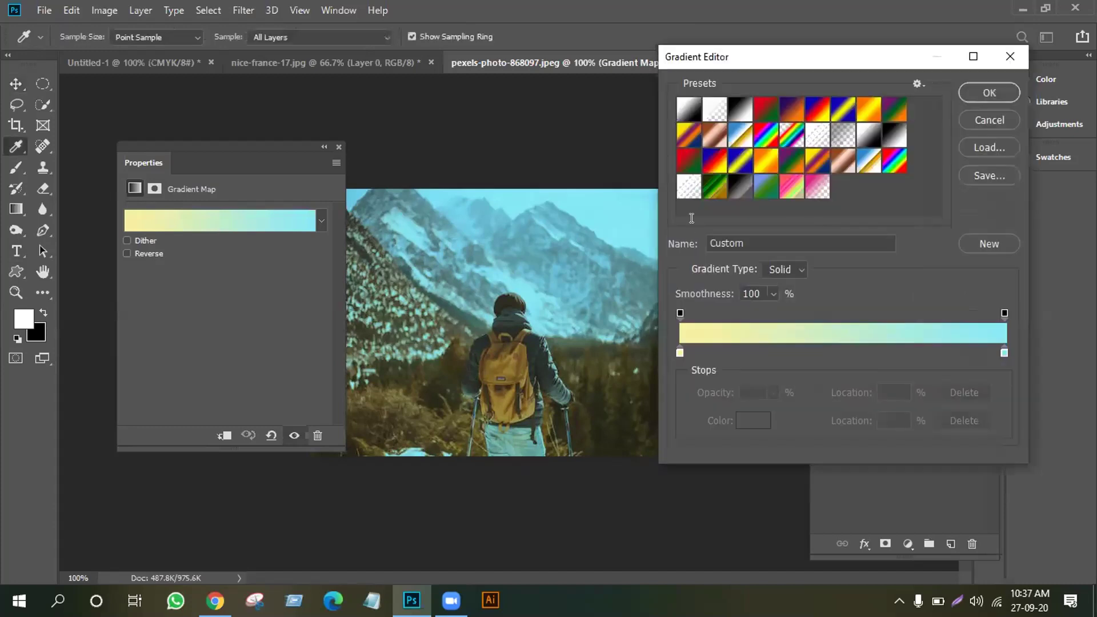
{"action": "double_click", "coordinate": [1003, 349]}
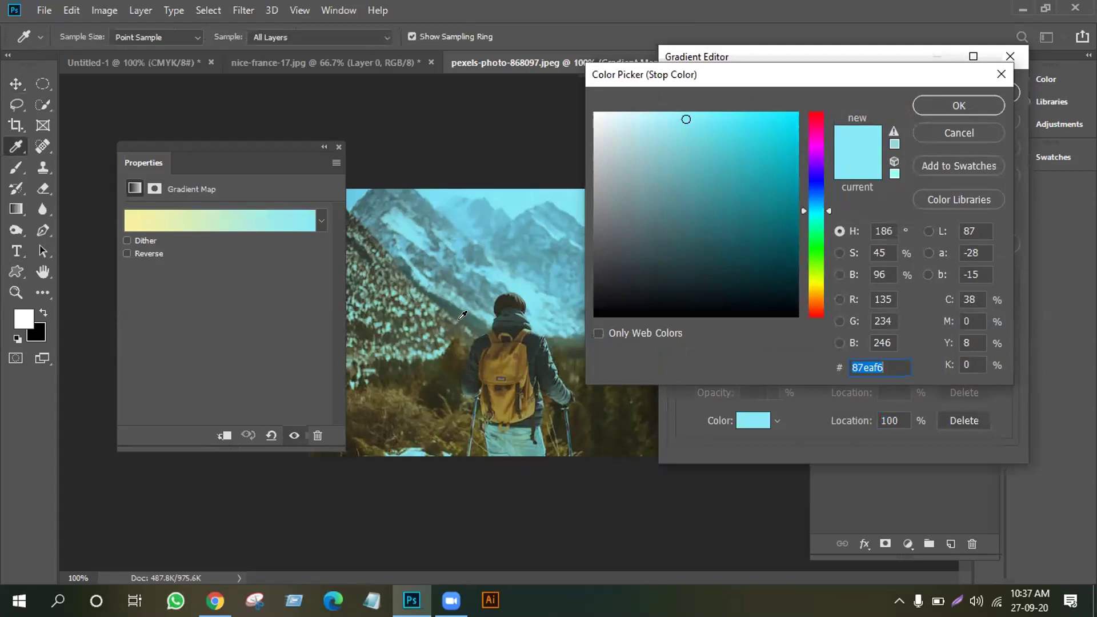
{"action": "left_click", "coordinate": [501, 266]}
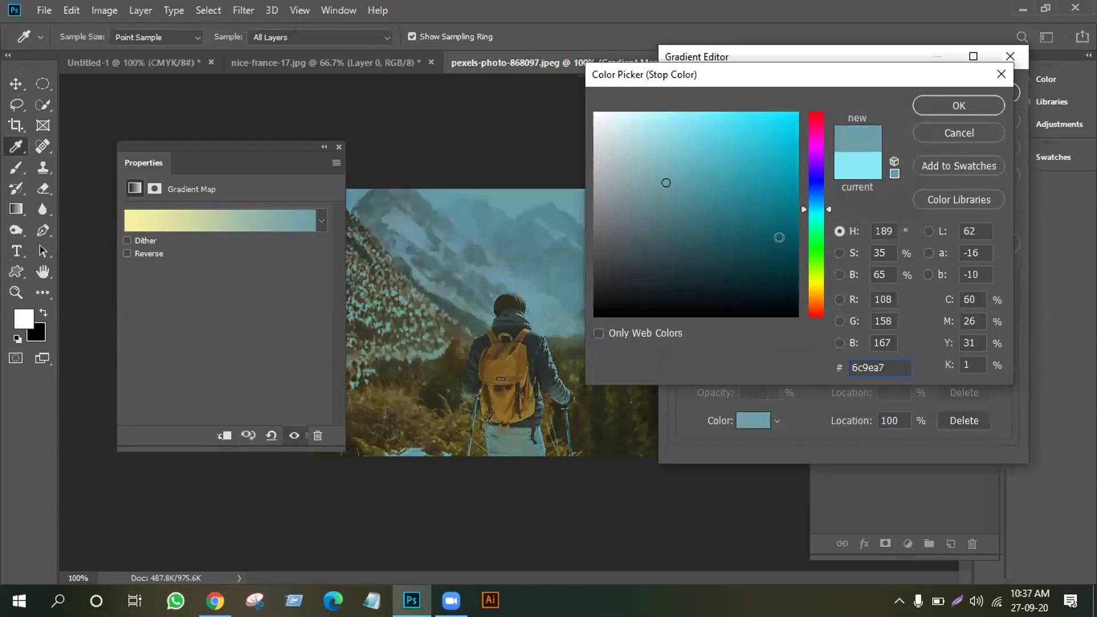
{"action": "left_click", "coordinate": [964, 98]}
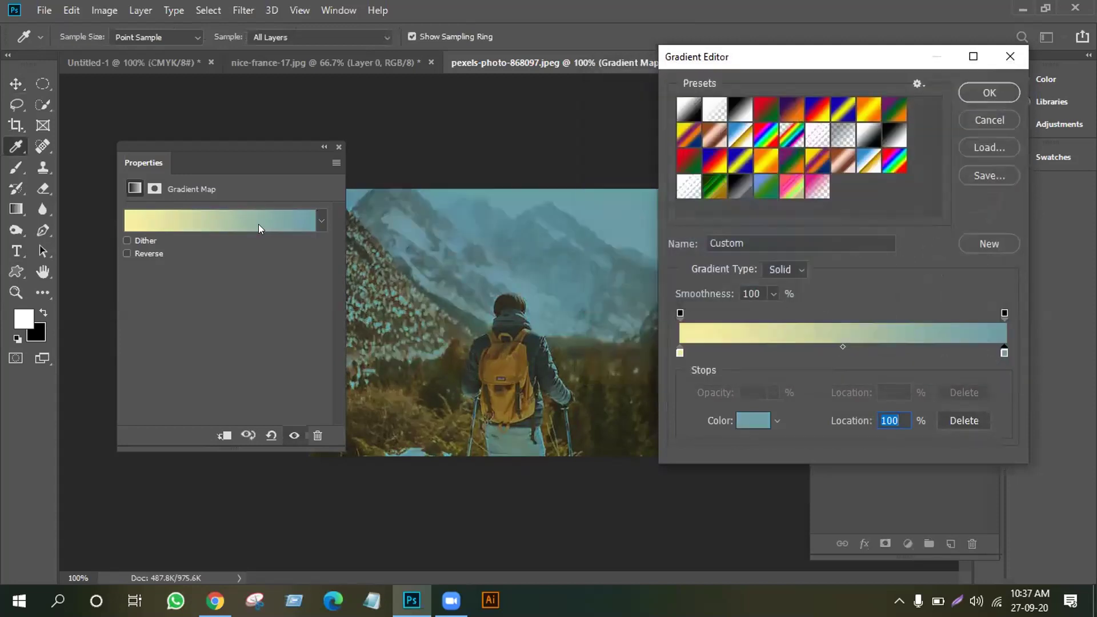
{"action": "left_click", "coordinate": [968, 98]}
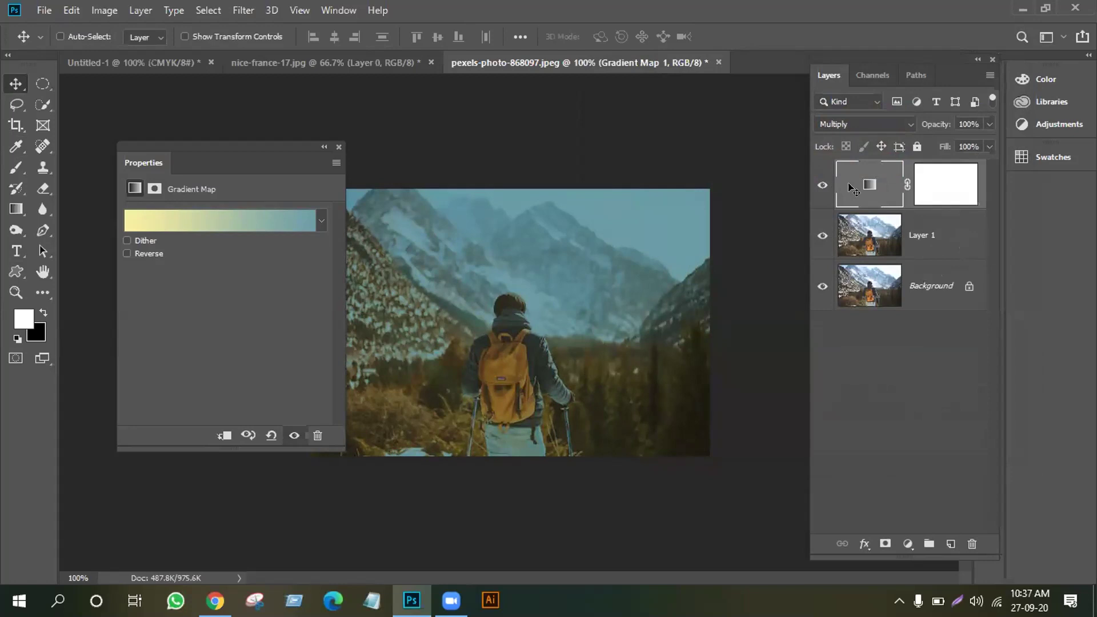
{"action": "left_click", "coordinate": [338, 147]}
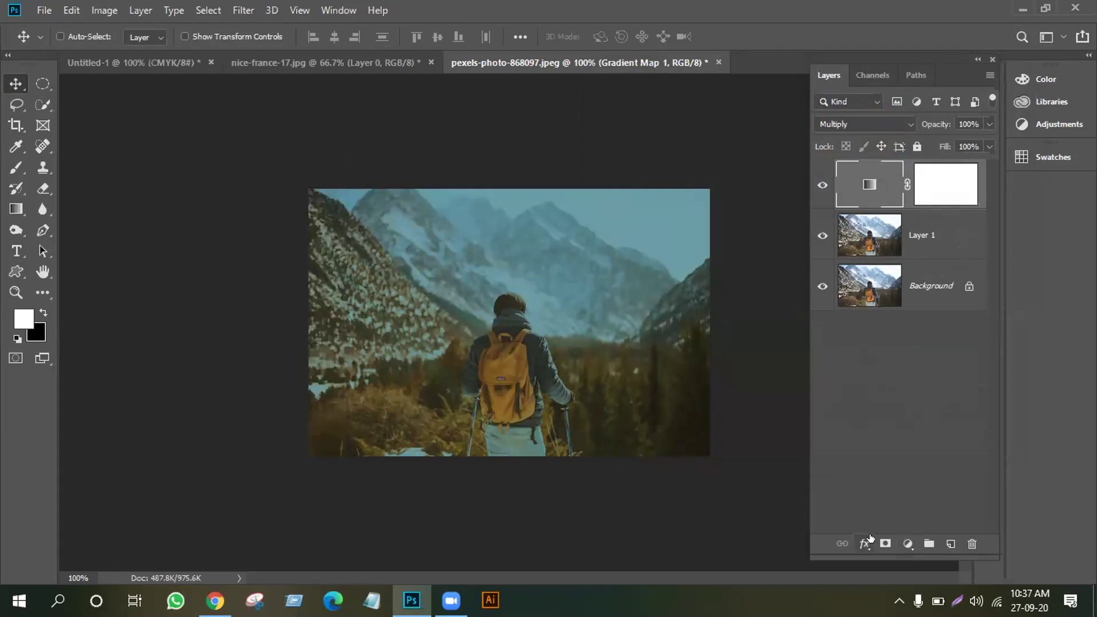
- Add a second Gradient Map adjustment layer above the first, hide it to compare the photo, and delete it
{"action": "left_click", "coordinate": [906, 544]}
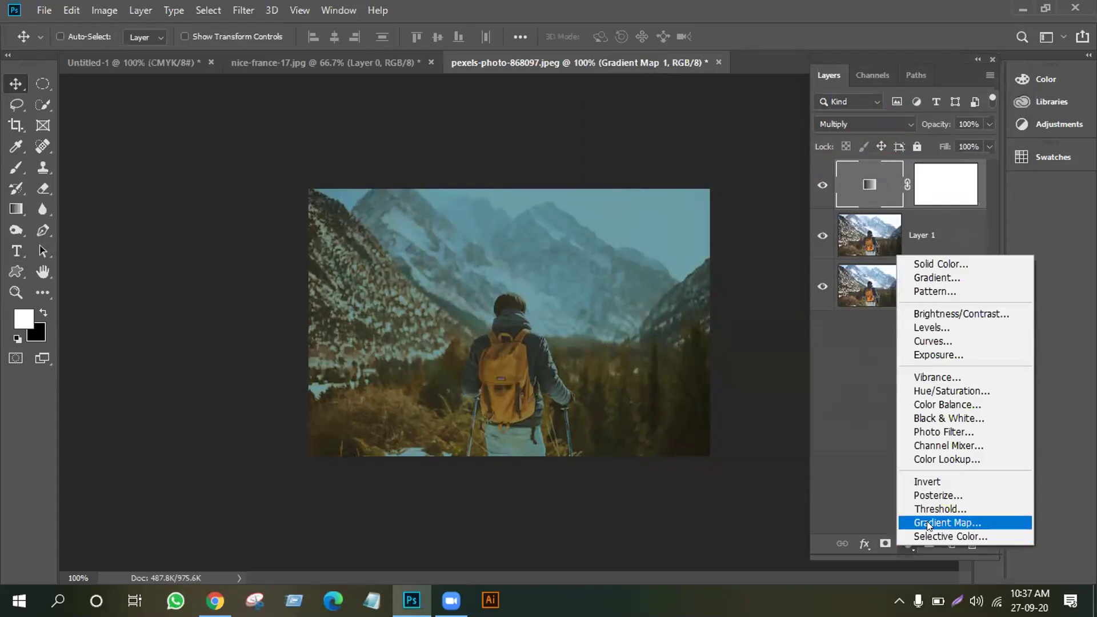
{"action": "left_click", "coordinate": [927, 521]}
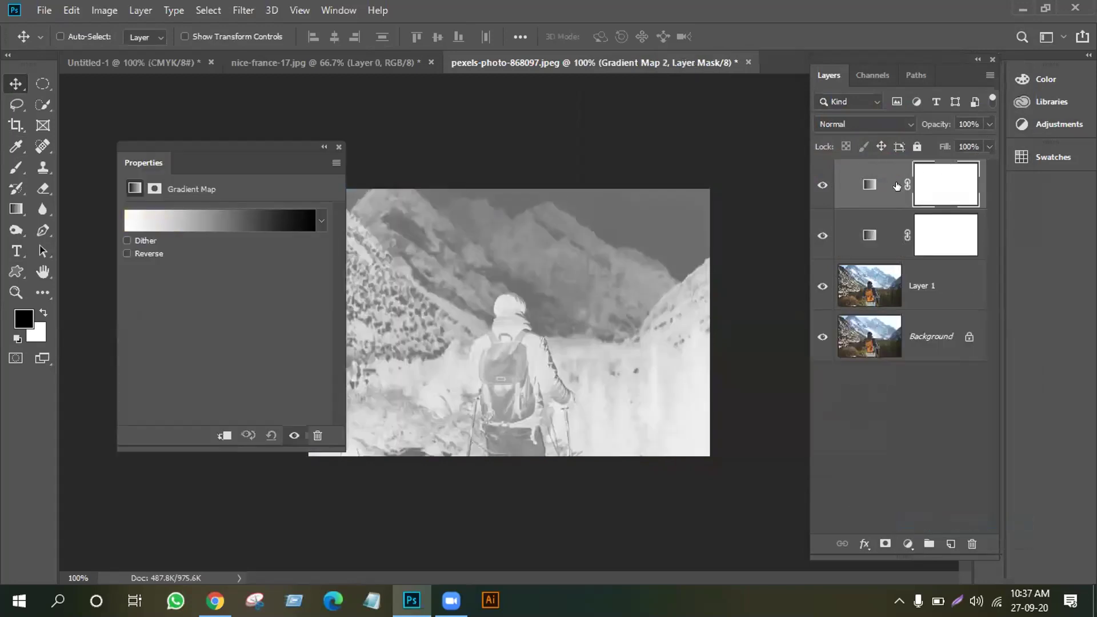
{"action": "left_click", "coordinate": [818, 185]}
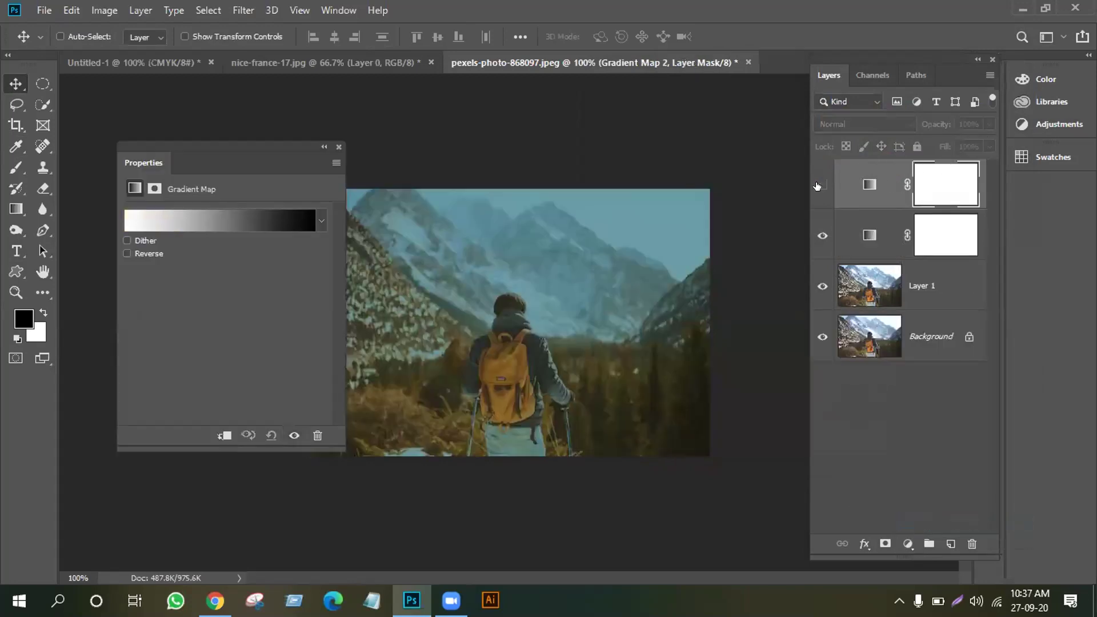
{"action": "left_click_drag", "start_coordinate": [943, 197], "coordinate": [971, 540]}
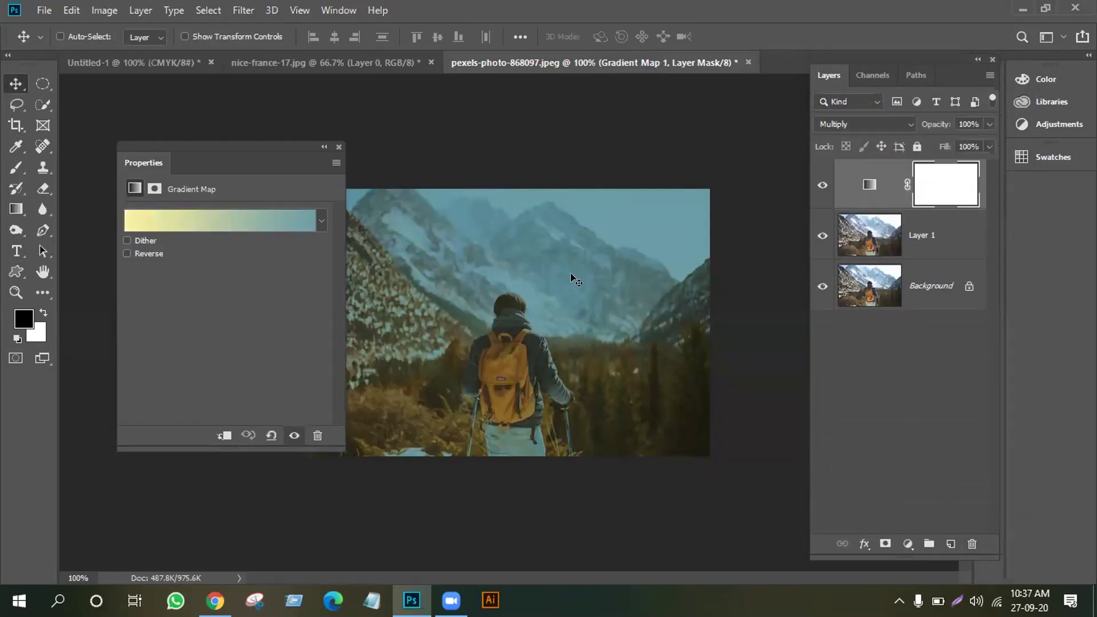
{"action": "left_click", "coordinate": [338, 147]}
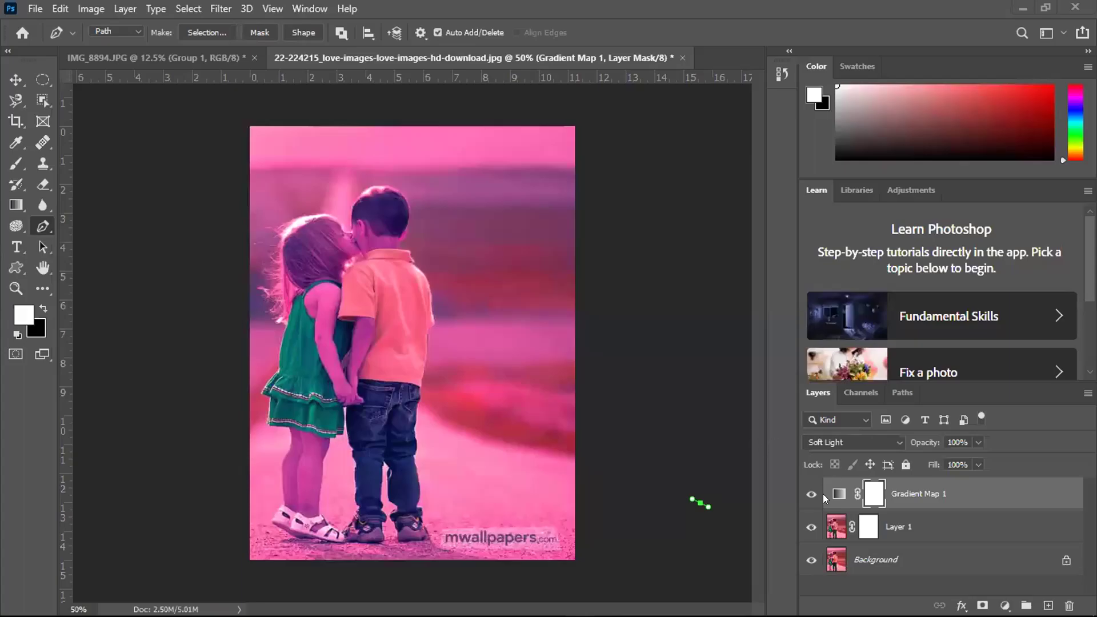
- Toggle the visibility of Layer 1 and Gradient Map 1 to compare the photo of the two children with and without them
{"action": "left_click", "coordinate": [811, 527]}
{"action": "left_click", "coordinate": [811, 494]}
{"action": "left_click", "coordinate": [811, 494]}
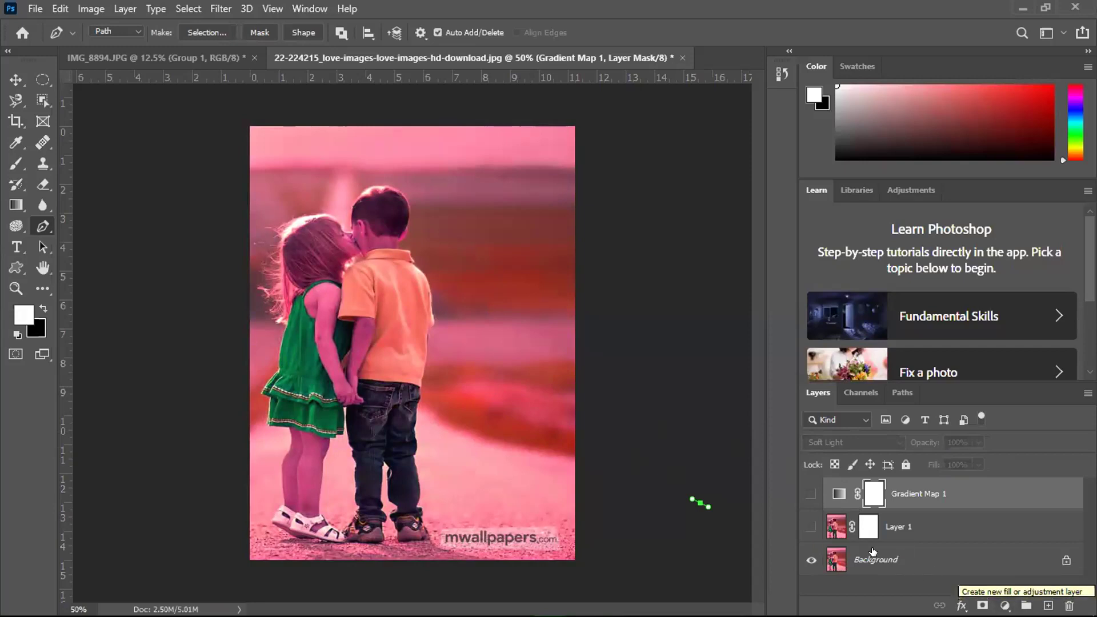
{"action": "left_click", "coordinate": [811, 527]}
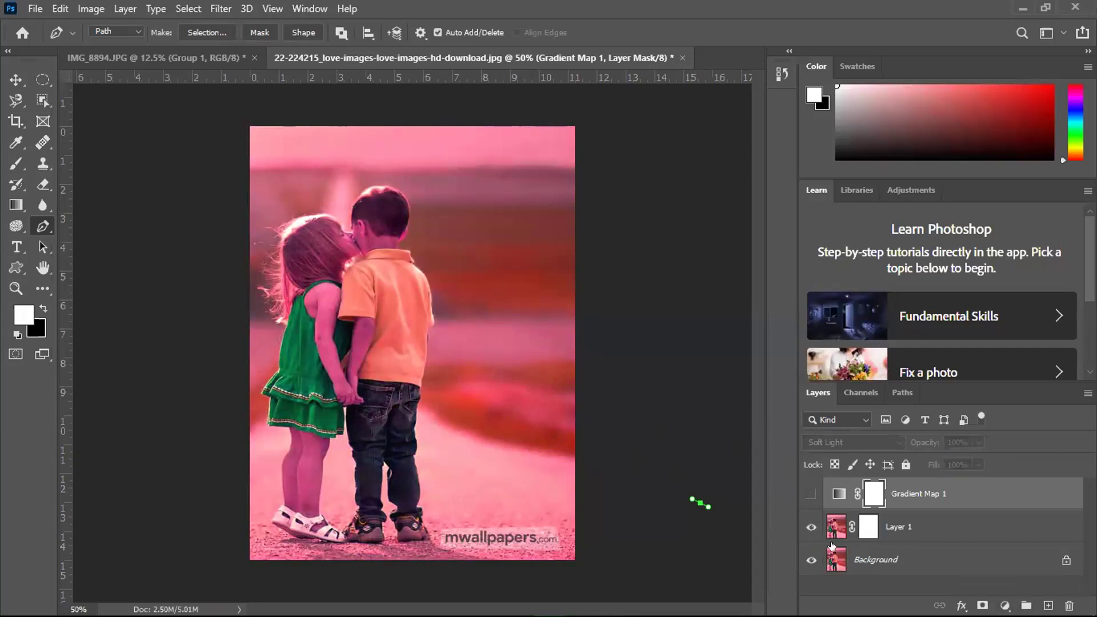
{"action": "left_click", "coordinate": [808, 494]}
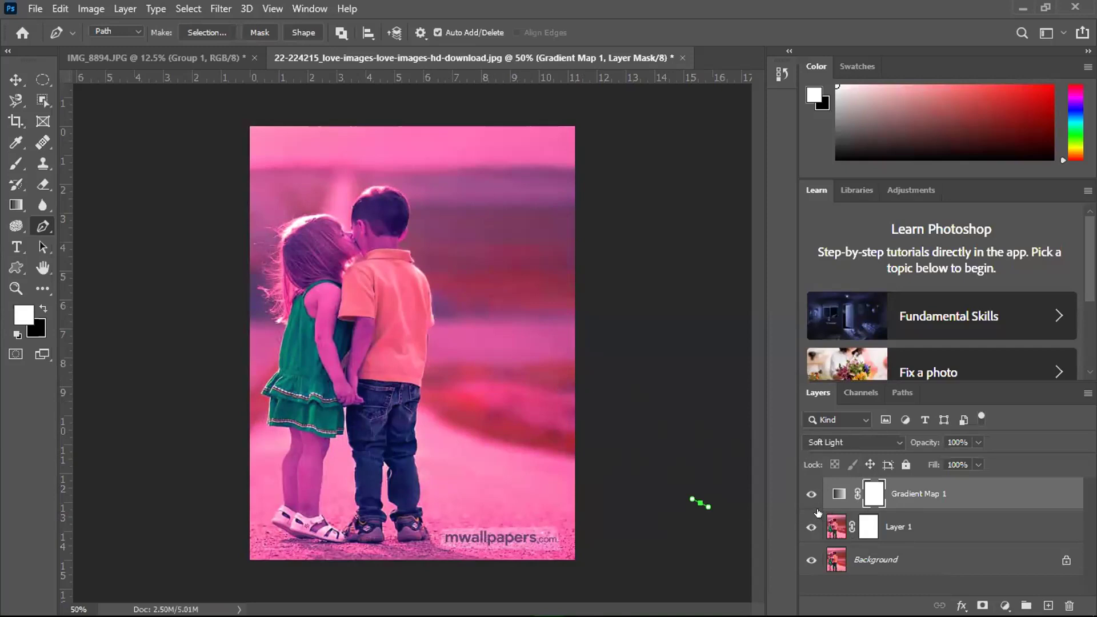
- Review the blend modes for the gradient map on the photo of the two children and keep Soft Light
{"action": "left_click", "coordinate": [890, 441]}
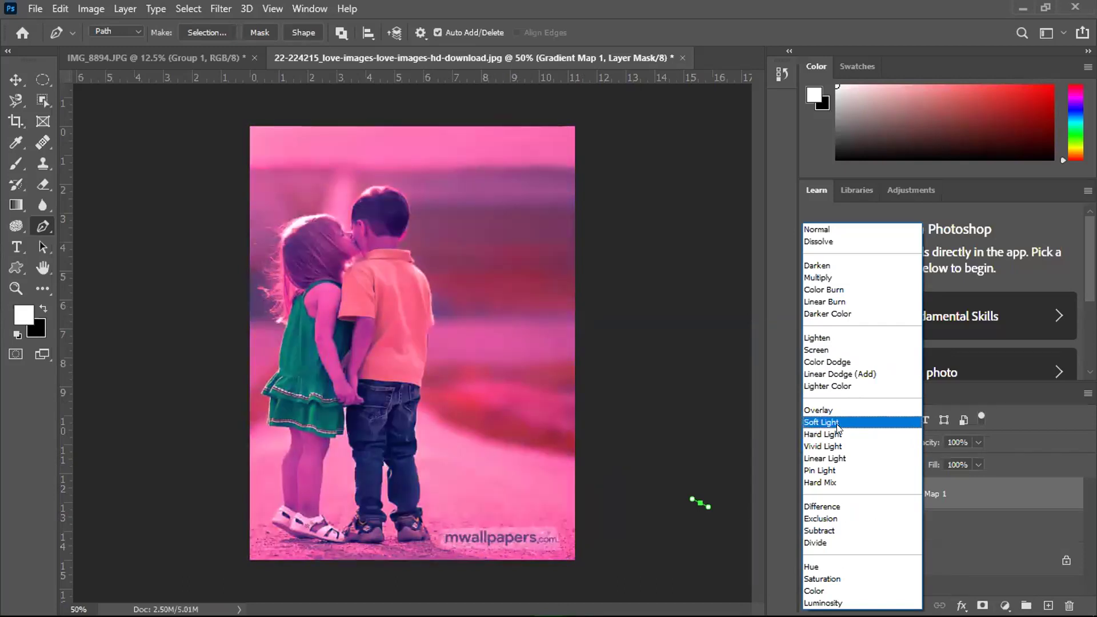
{"action": "left_click", "coordinate": [842, 428]}
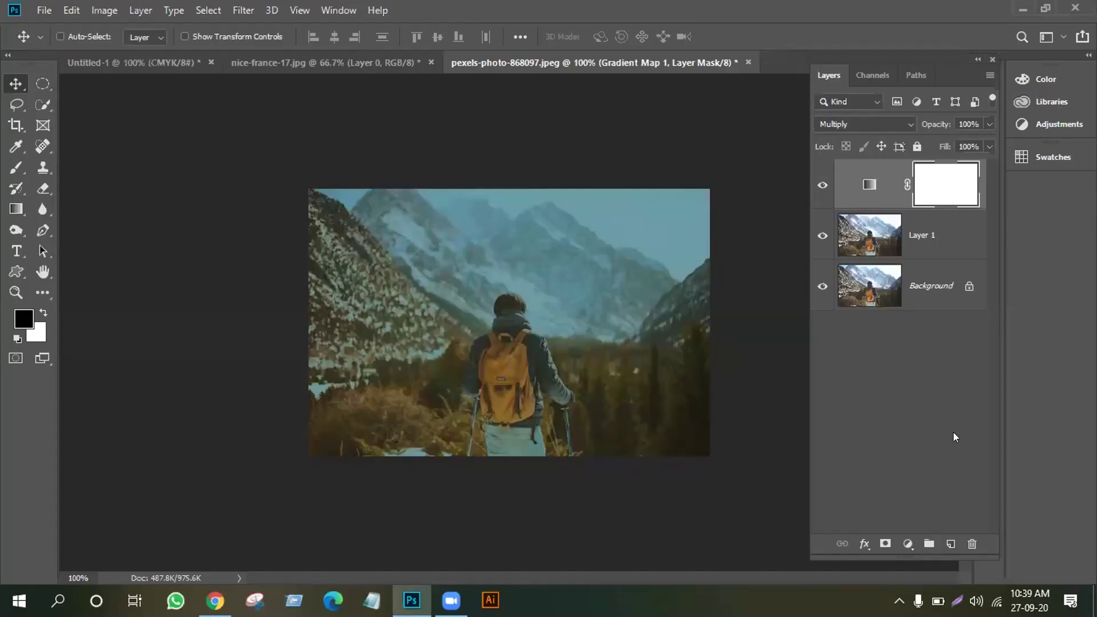
- Delete the gradient map layer from the hiker photo and add a new Gradient Map adjustment layer above Layer 1
{"action": "left_click_drag", "start_coordinate": [877, 178], "coordinate": [974, 519]}
{"action": "left_click_drag", "start_coordinate": [973, 544], "coordinate": [973, 545]}
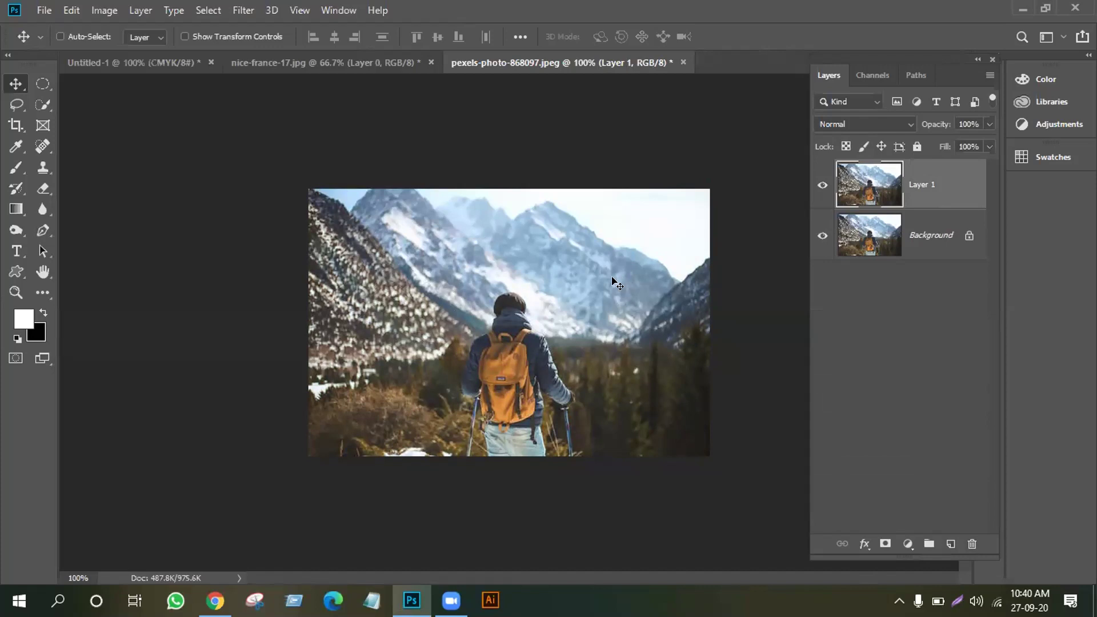
{"action": "left_click", "coordinate": [906, 544]}
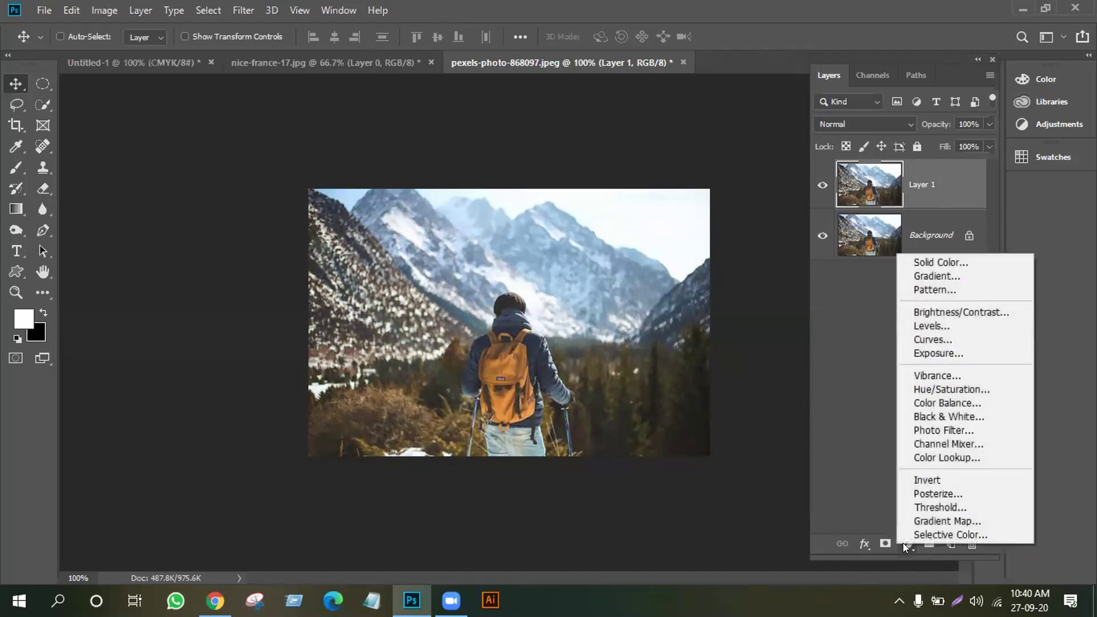
{"action": "left_click", "coordinate": [937, 522]}
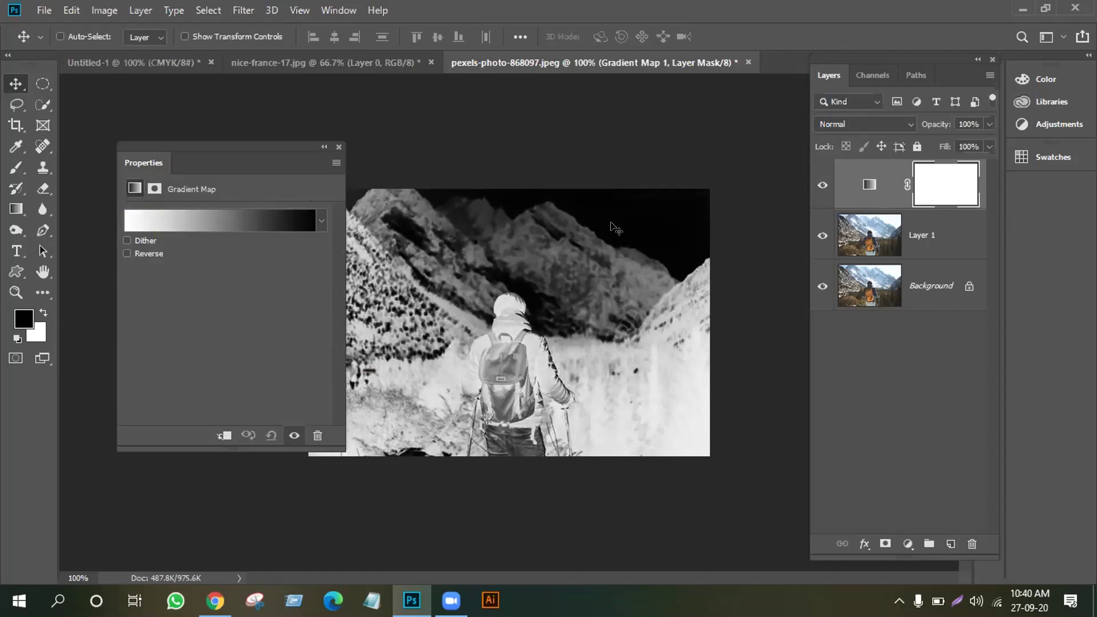
- Change the white start stop of the new gradient map to red fd1b1b
{"action": "left_click", "coordinate": [200, 220]}
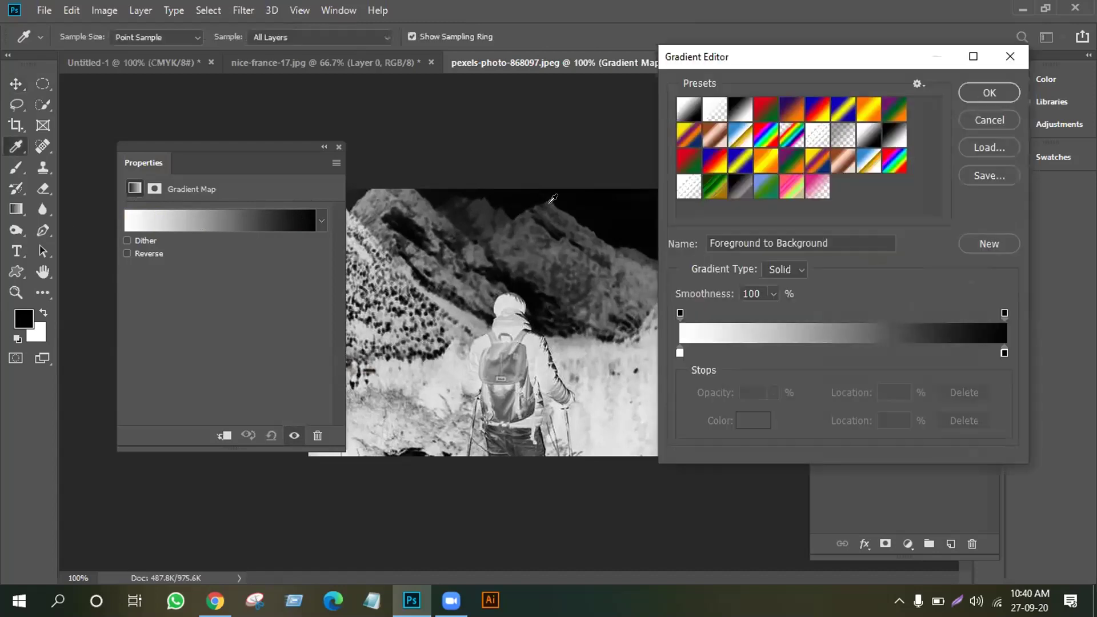
{"action": "double_click", "coordinate": [676, 351]}
{"action": "mouse_move", "coordinate": [615, 205]}
{"action": "left_mouse_down"}
{"action": "mouse_move", "coordinate": [737, 122]}
{"action": "mouse_move", "coordinate": [769, 184]}
{"action": "mouse_move", "coordinate": [777, 114]}
{"action": "left_mouse_up"}
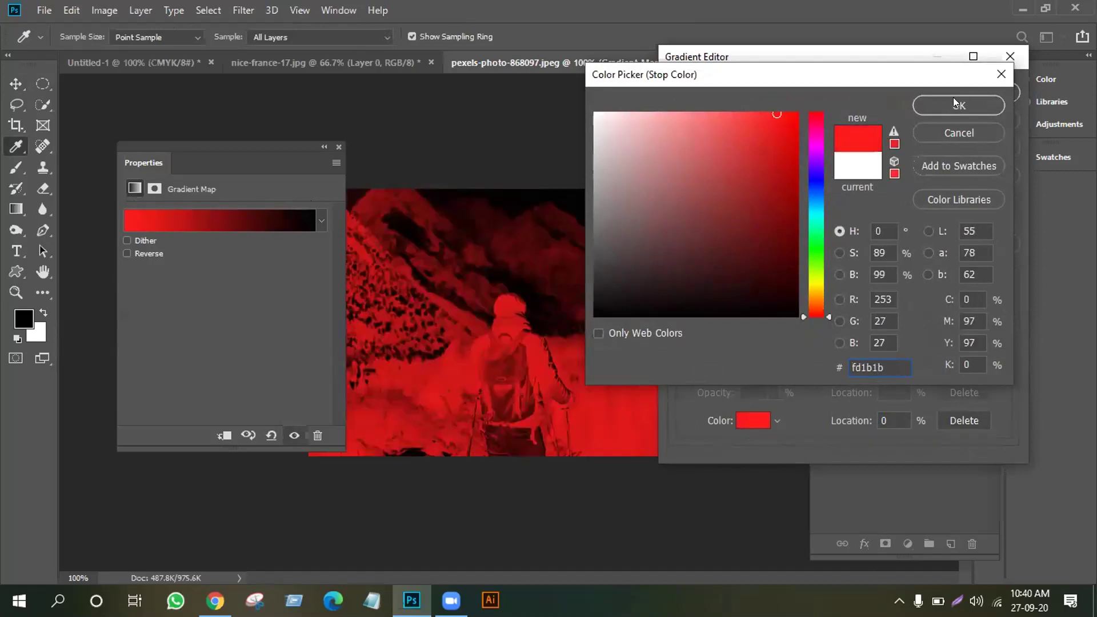
{"action": "left_click", "coordinate": [953, 98]}
- Change the black end stop of the gradient to a bright sky blue and apply the red-to-blue gradient
{"action": "double_click", "coordinate": [1004, 353]}
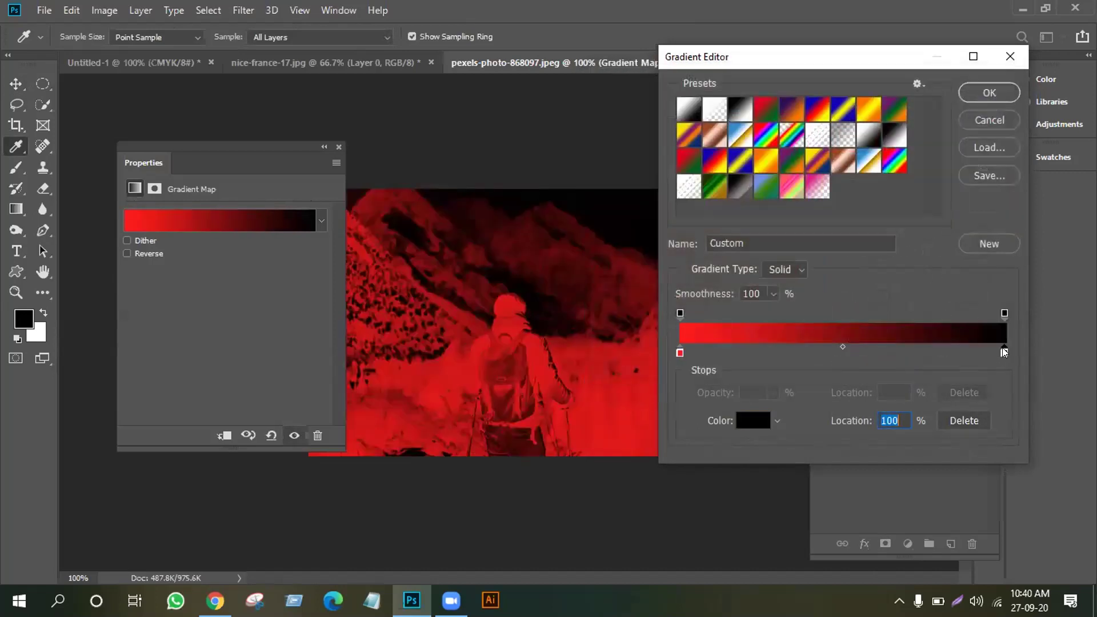
{"action": "left_click", "coordinate": [818, 226]}
{"action": "left_click_drag", "start_coordinate": [818, 227], "coordinate": [817, 211]}
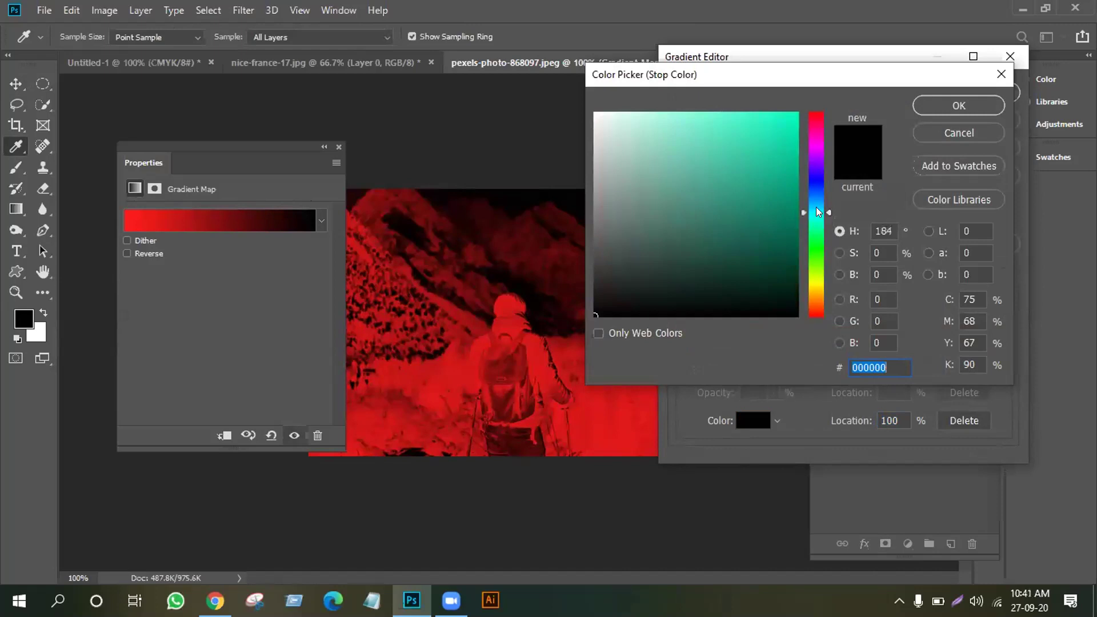
{"action": "left_click", "coordinate": [764, 129]}
{"action": "left_click", "coordinate": [951, 107]}
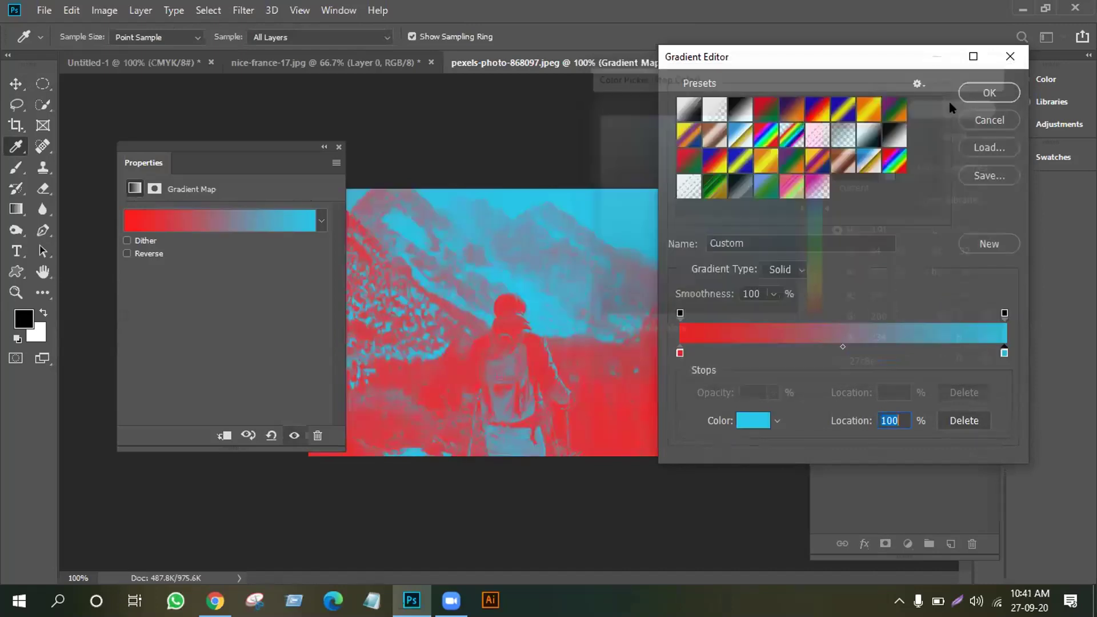
{"action": "left_click", "coordinate": [981, 94]}
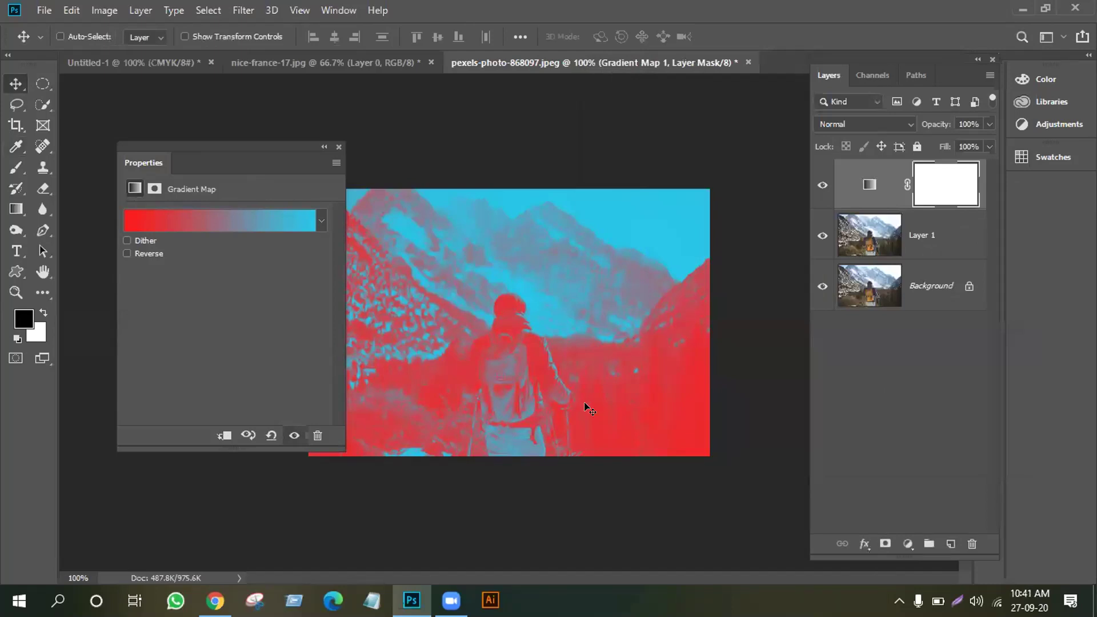
- Hide and show the gradient map layer to compare with the original hiker photo, and close its properties
{"action": "left_click", "coordinate": [822, 185]}
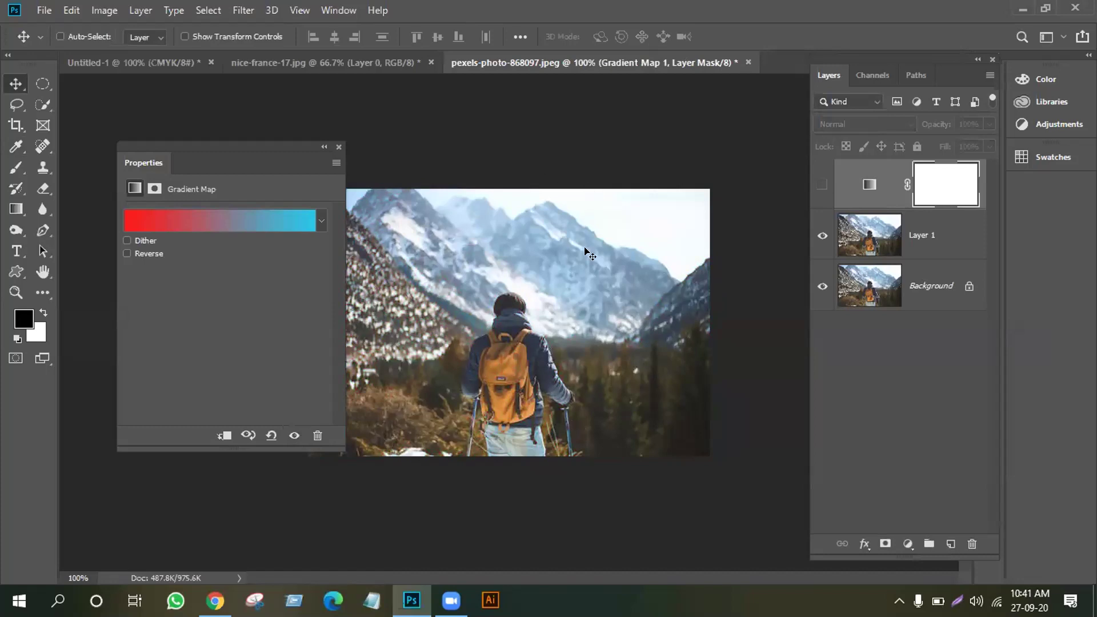
{"action": "left_click", "coordinate": [822, 185]}
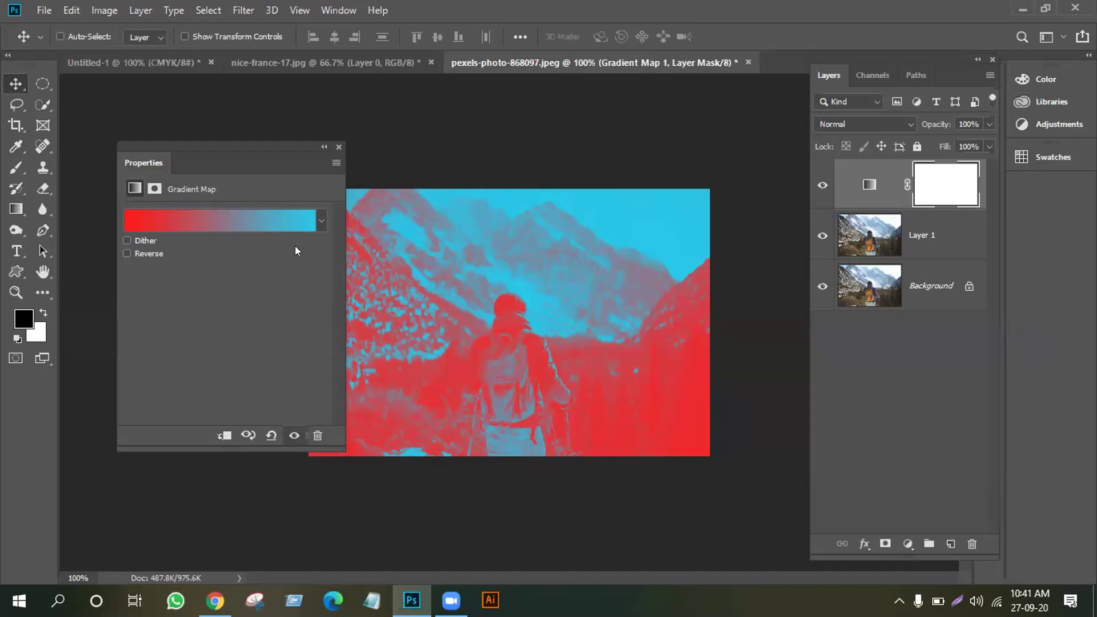
{"action": "left_click", "coordinate": [337, 147]}
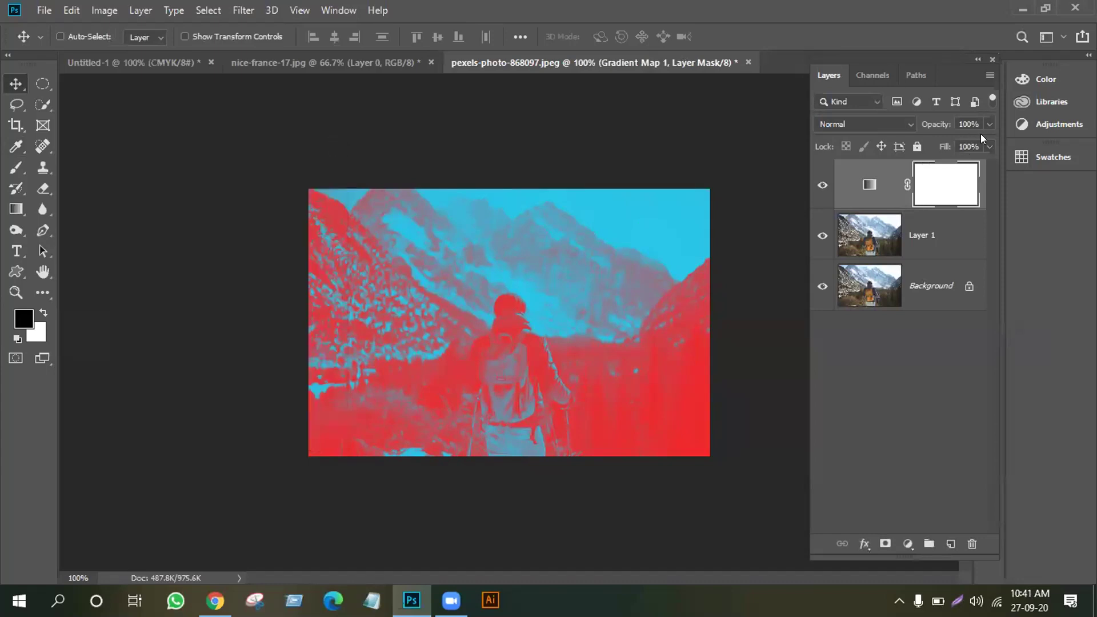
- Preview blend modes for the gradient map layer, choose Darken, and lower the layer's opacity to 79%
{"action": "left_click", "coordinate": [905, 124]}
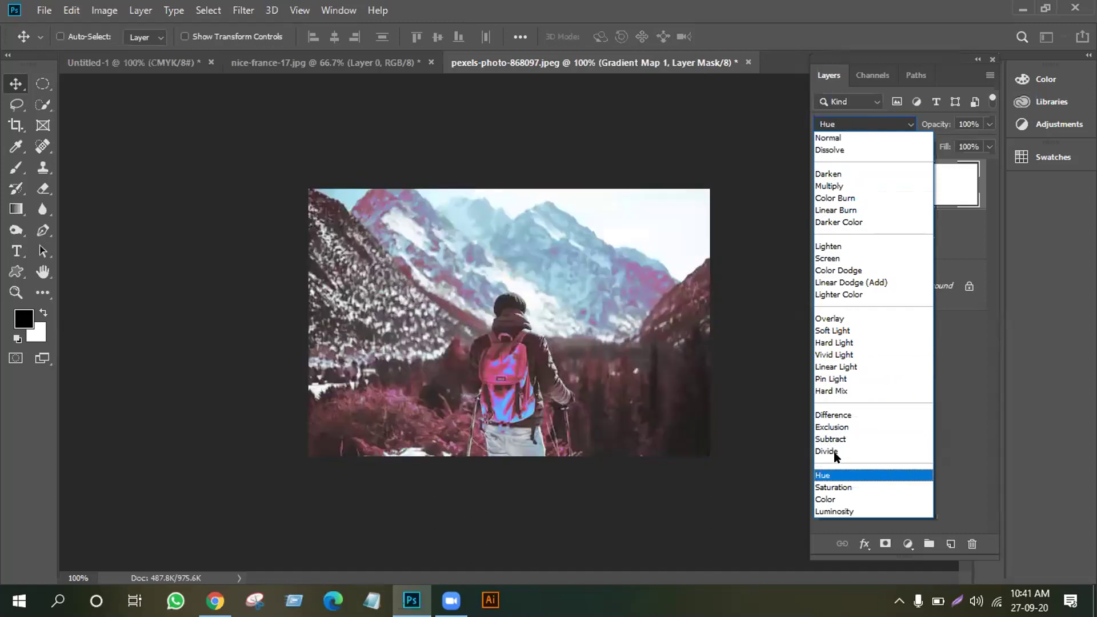
{"action": "left_click", "coordinate": [824, 173]}
{"action": "left_click", "coordinate": [984, 124]}
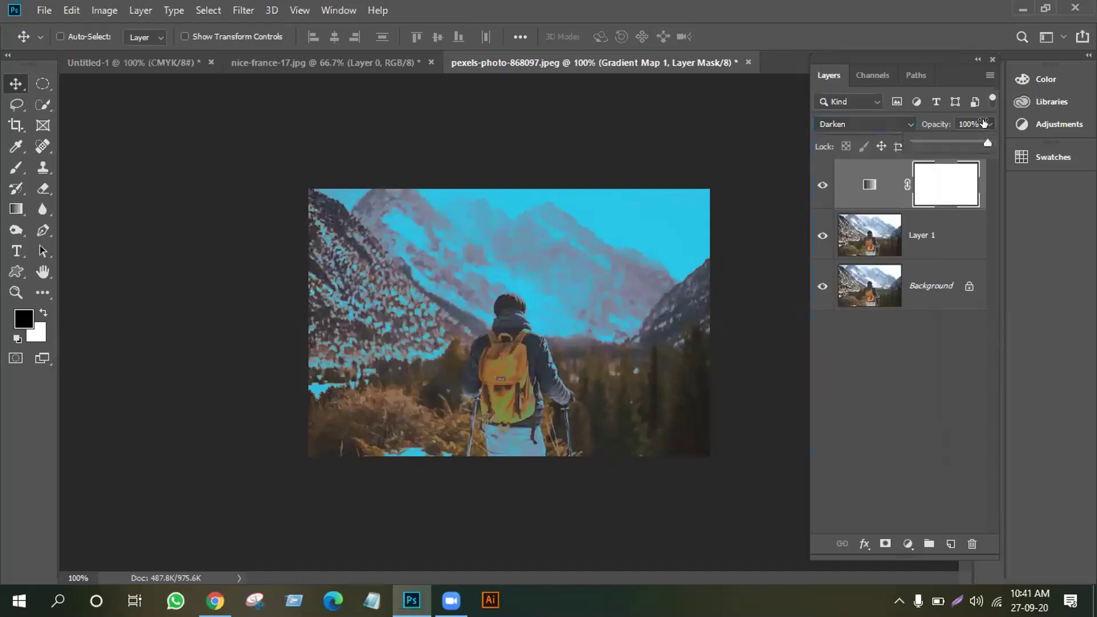
{"action": "left_click", "coordinate": [971, 142]}
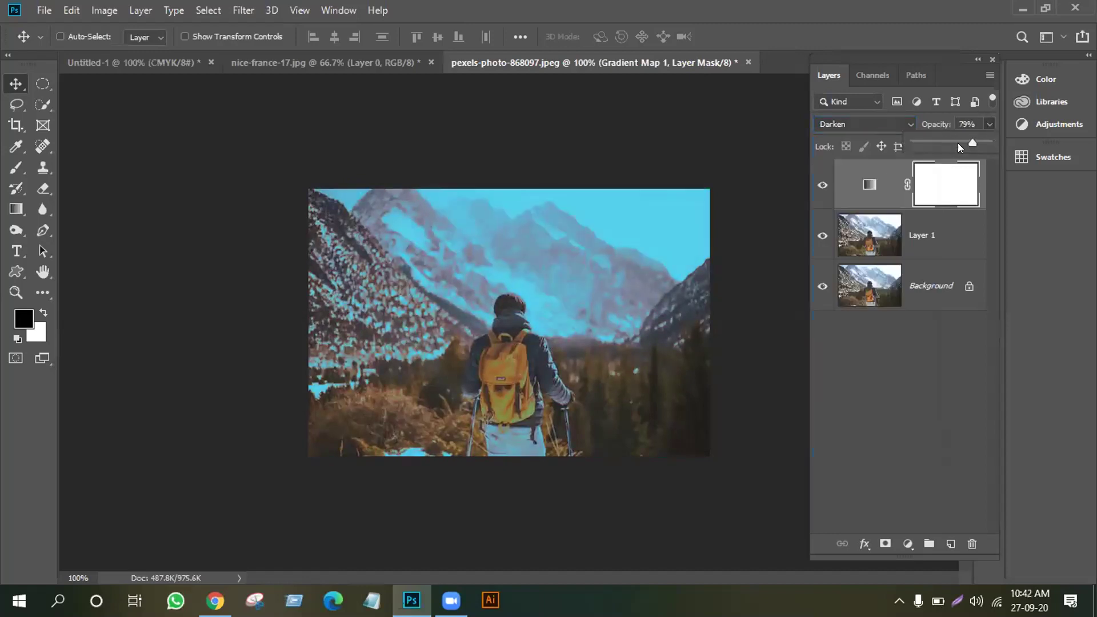
- Change the gradient map layer's blend mode to Overlay and toggle its visibility to compare the hiker photo before and after
{"action": "left_click", "coordinate": [868, 122]}
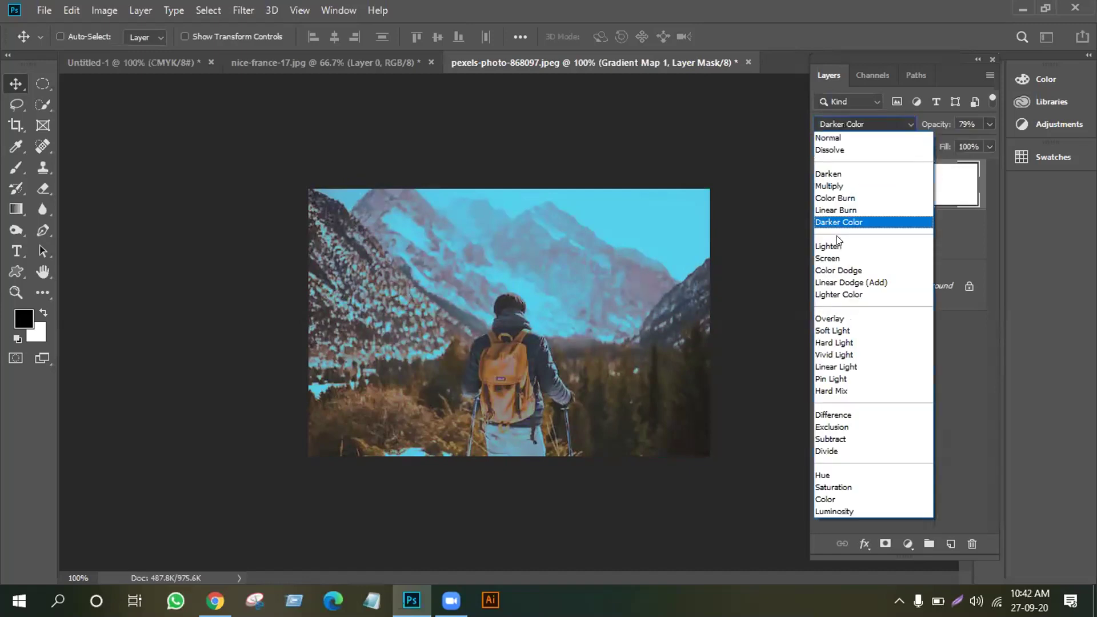
{"action": "left_click", "coordinate": [840, 317]}
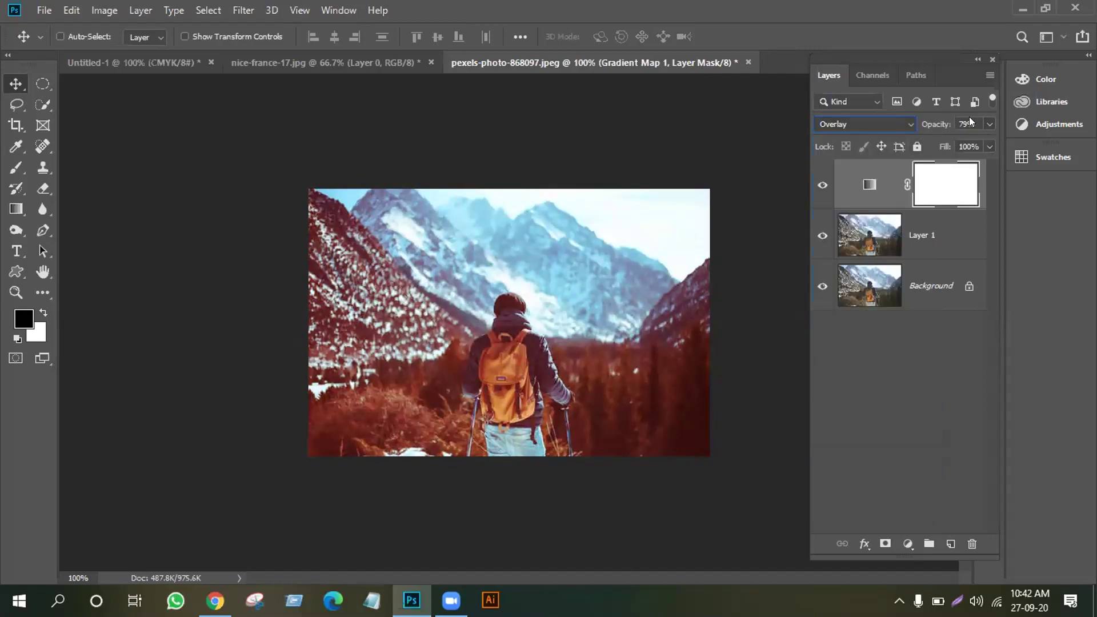
{"action": "left_click", "coordinate": [822, 185]}
{"action": "left_click", "coordinate": [822, 186]}
{"action": "left_click", "coordinate": [821, 187]}
{"action": "left_click", "coordinate": [821, 187]}
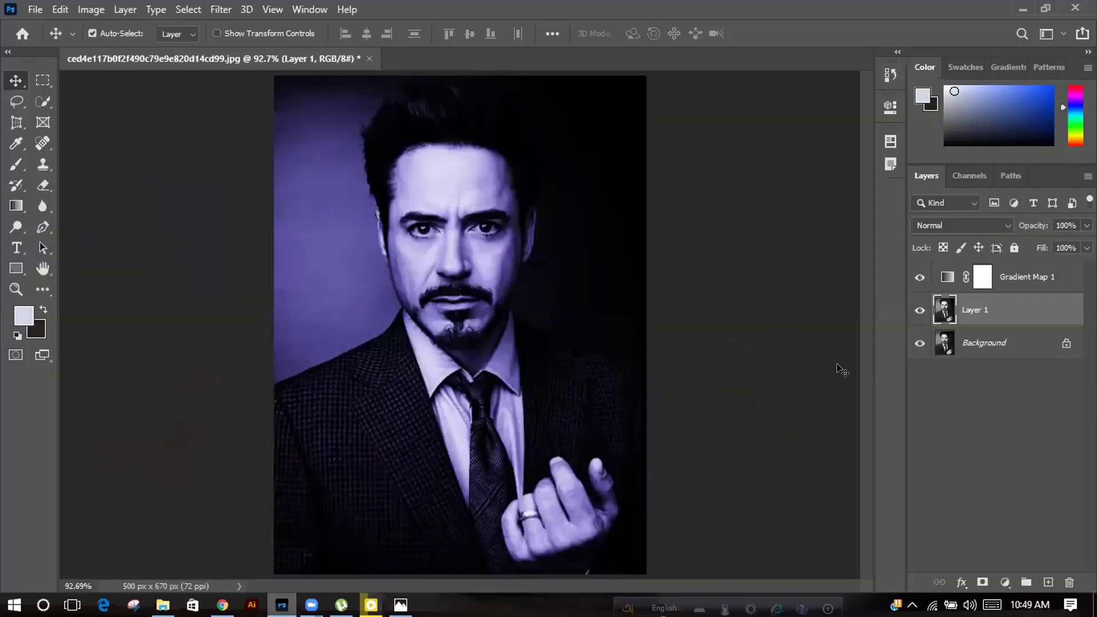
- Toggle the visibility of Gradient Map 1 repeatedly to compare the violet-tinted portrait with the black-and-white original
{"action": "left_click", "coordinate": [919, 277]}
{"action": "left_click", "coordinate": [920, 278]}
{"action": "left_click", "coordinate": [920, 277]}
{"action": "left_click", "coordinate": [920, 278]}
{"action": "left_click", "coordinate": [919, 278]}
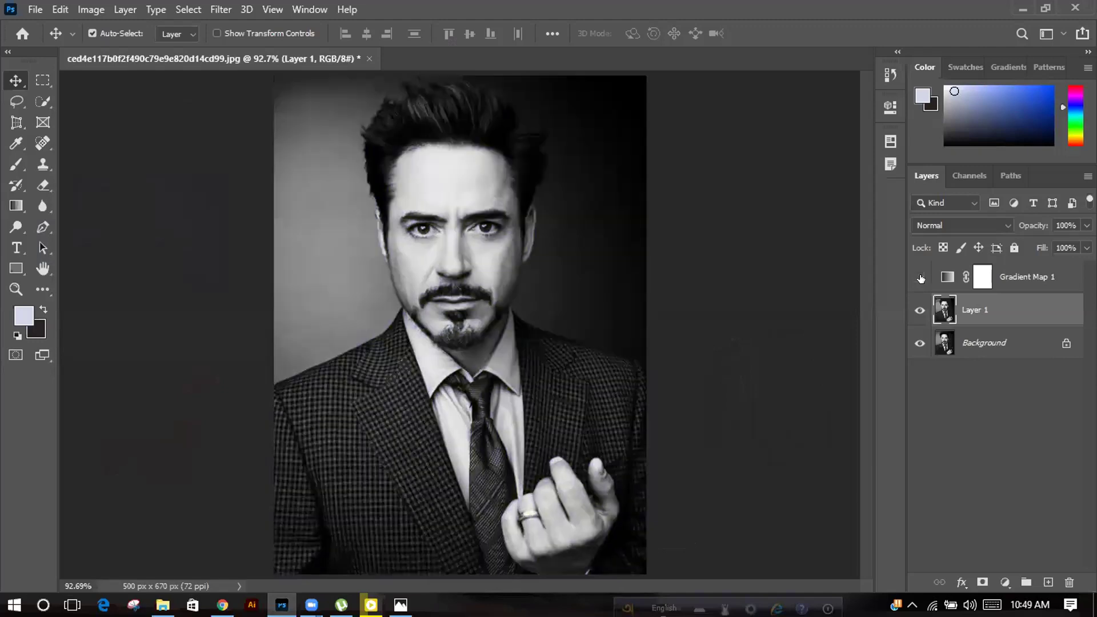
{"action": "left_click", "coordinate": [919, 279]}
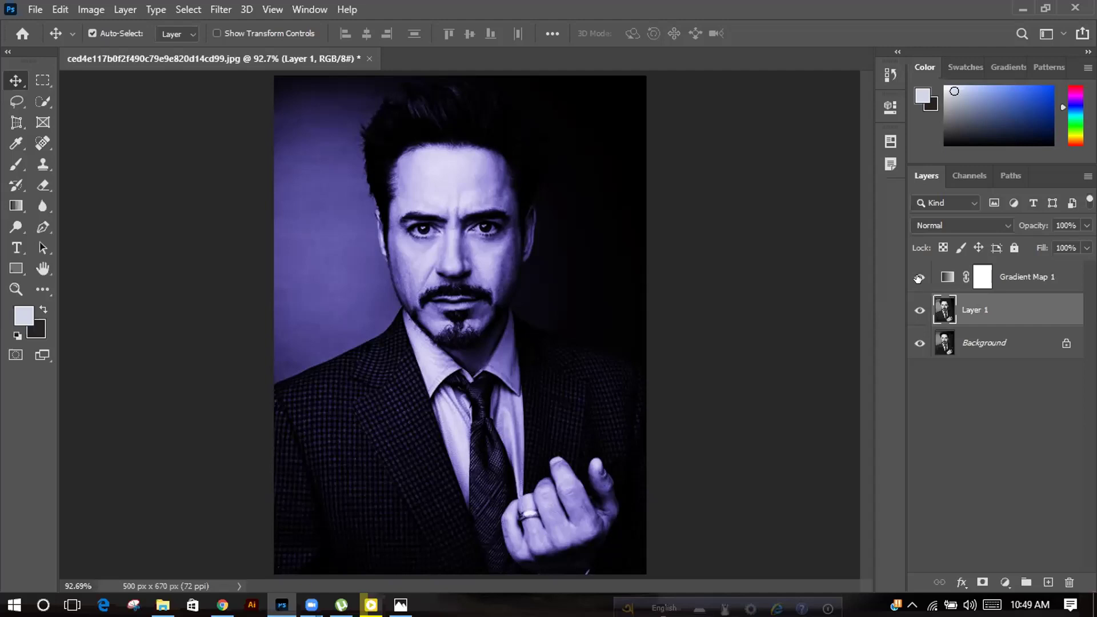
{"action": "left_click", "coordinate": [918, 278]}
{"action": "left_click", "coordinate": [918, 278]}
{"action": "left_click", "coordinate": [918, 278]}
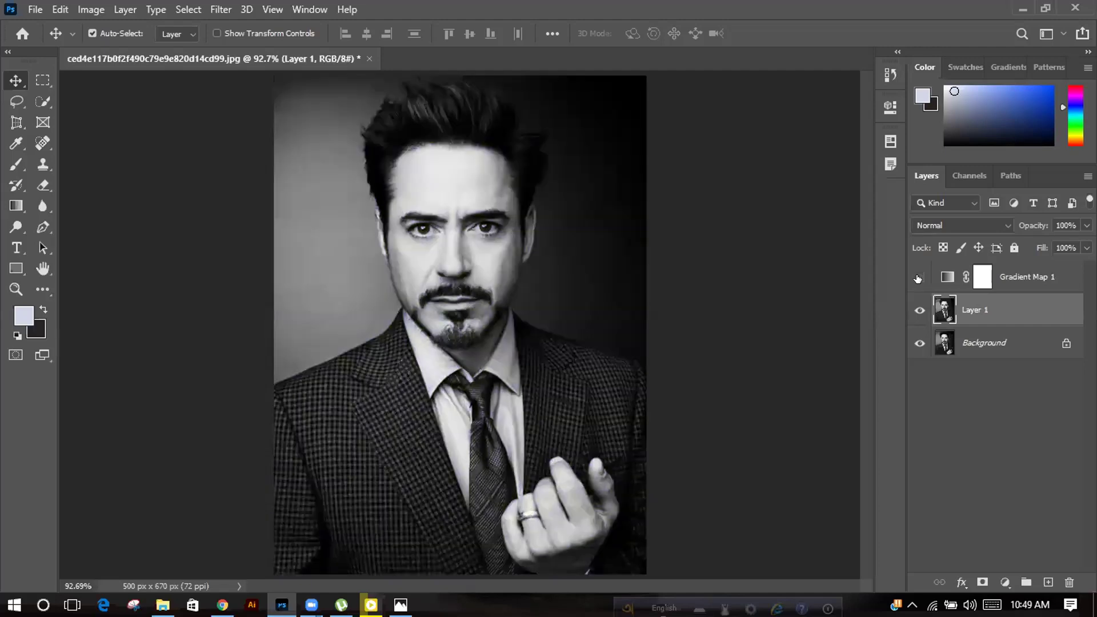
{"action": "left_click", "coordinate": [918, 278]}
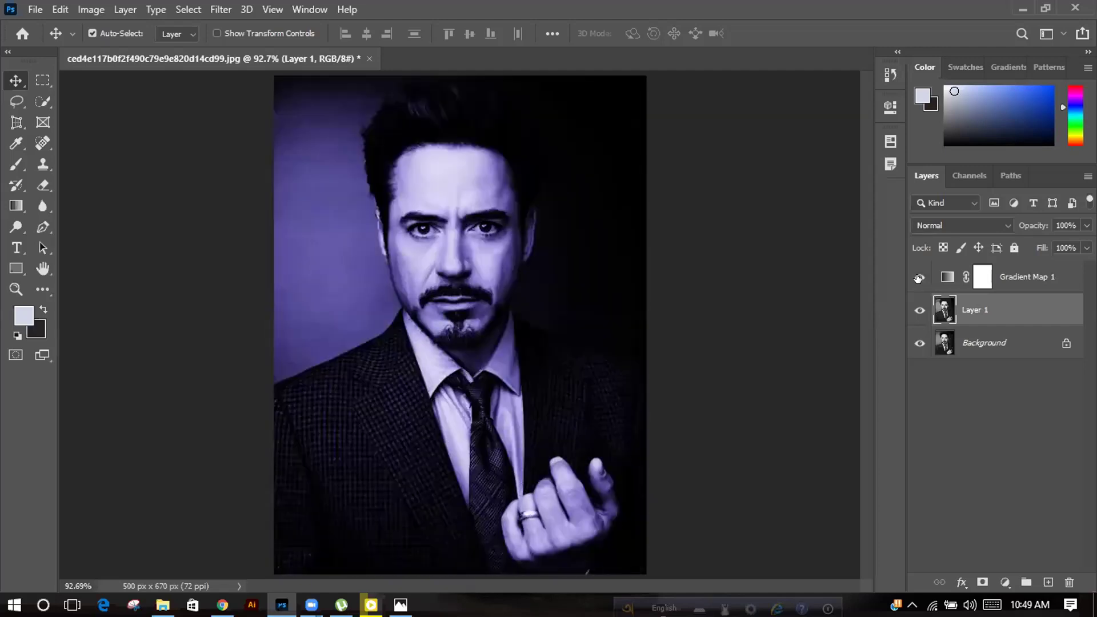
{"action": "left_click", "coordinate": [918, 278]}
{"action": "left_click", "coordinate": [918, 279]}
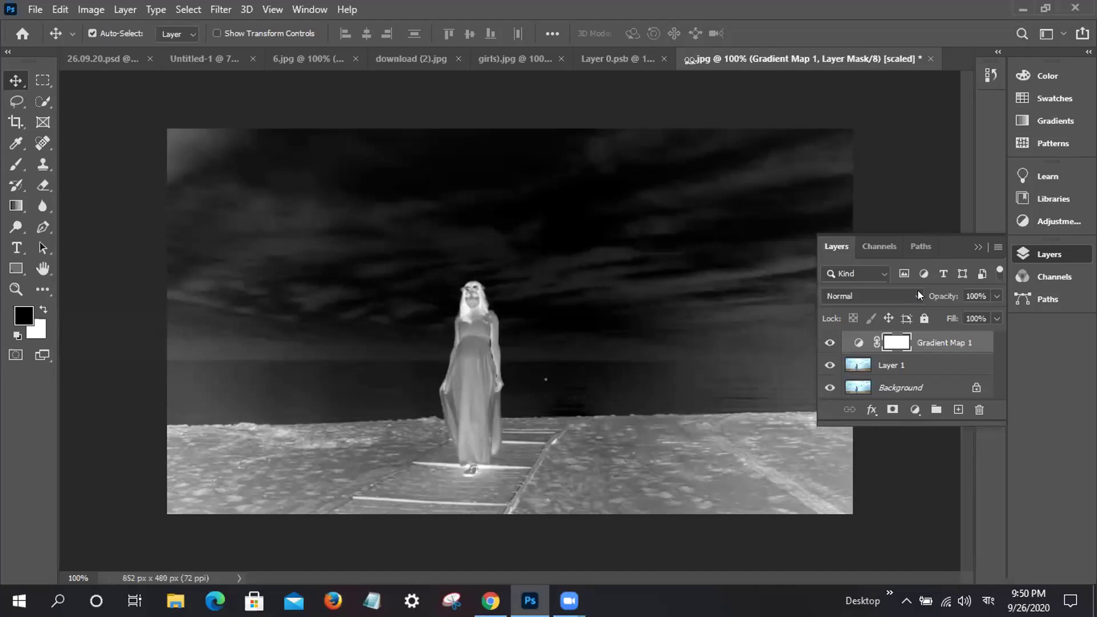
- Set the blend mode of the gradient map layer on the beach photo to Color
{"action": "left_click", "coordinate": [866, 295]}
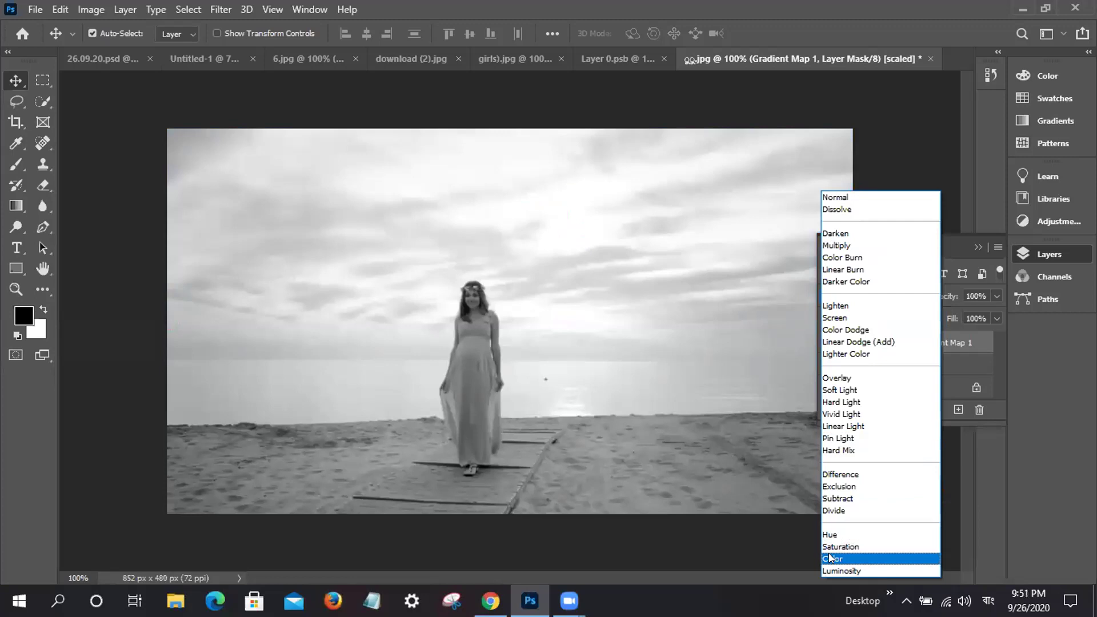
{"action": "left_click", "coordinate": [831, 558]}
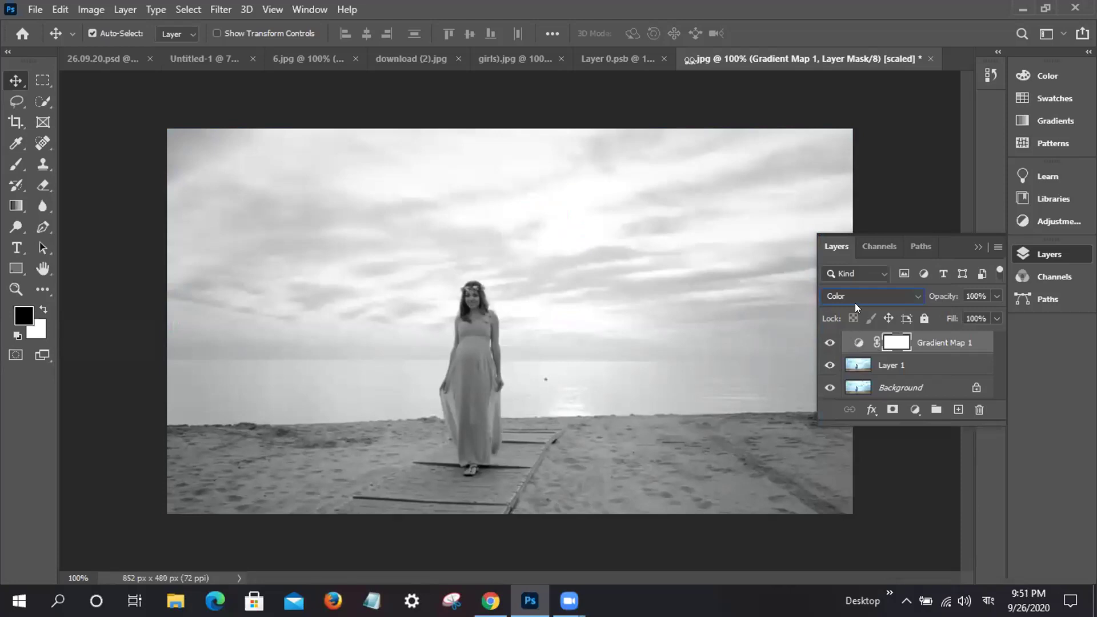
- Change the white start stop of the beach photo's gradient map to the dark reddish brown 644646
{"action": "left_click", "coordinate": [857, 342]}
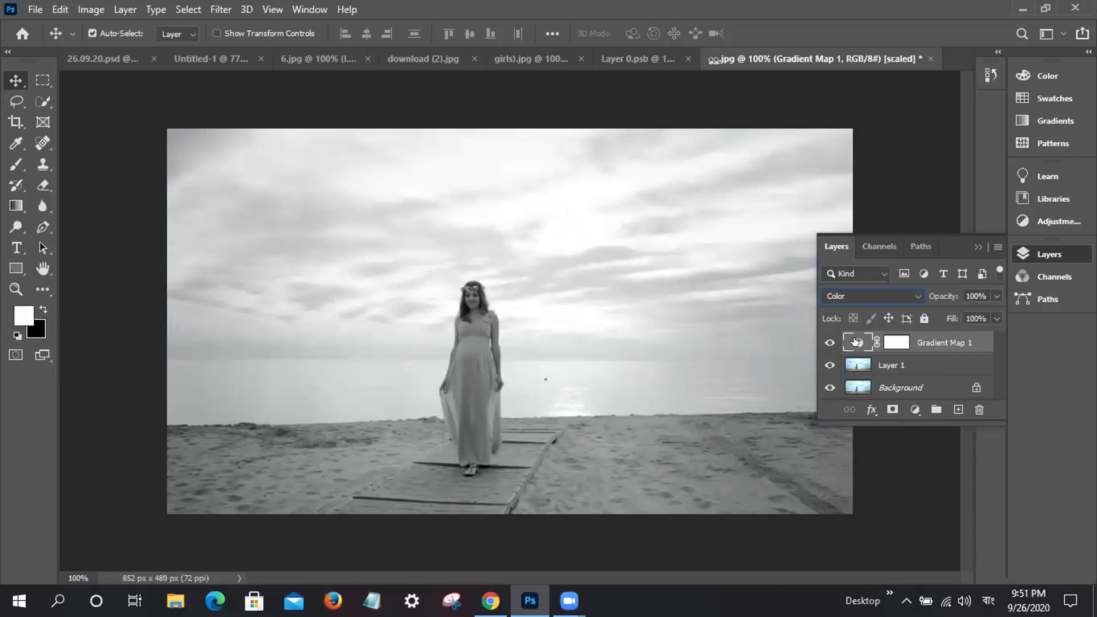
{"action": "double_click", "coordinate": [855, 342]}
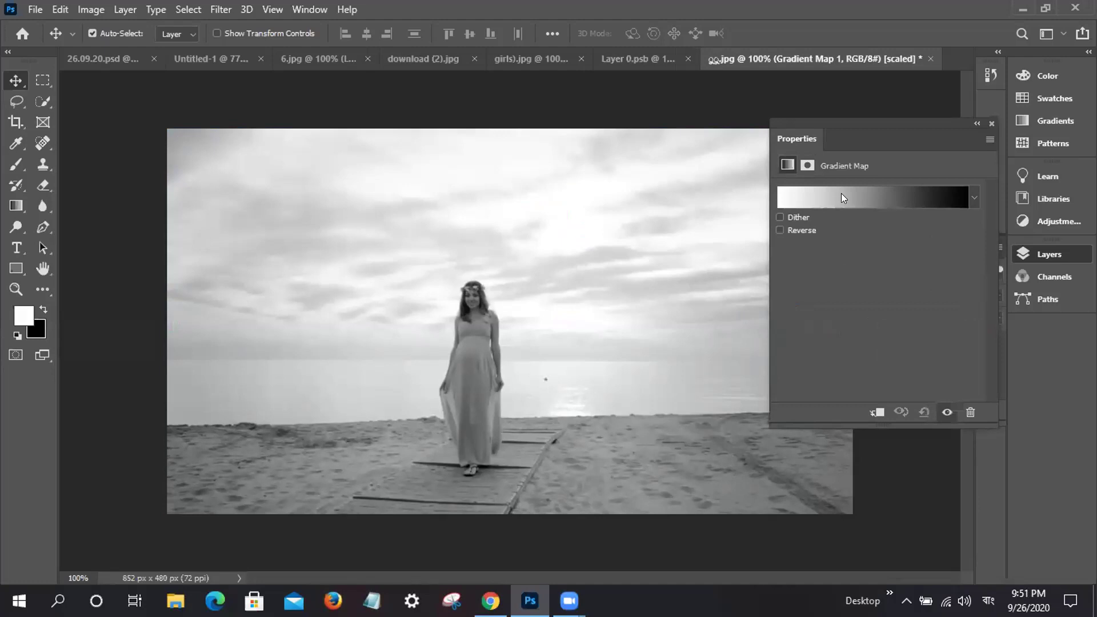
{"action": "left_click", "coordinate": [810, 194]}
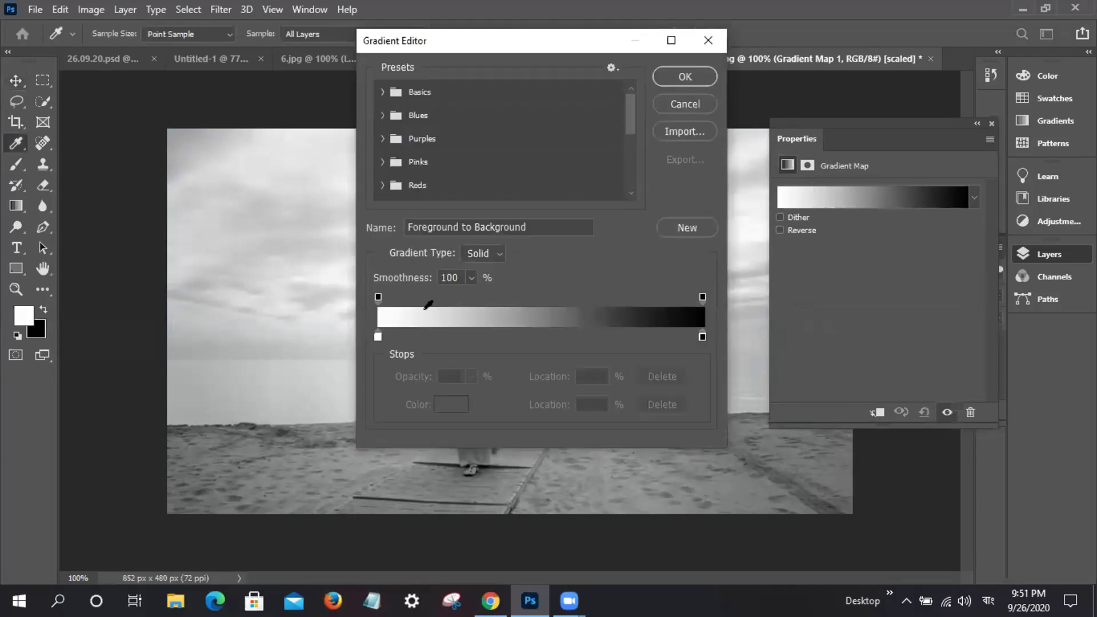
{"action": "left_click", "coordinate": [377, 337]}
{"action": "left_click", "coordinate": [376, 336]}
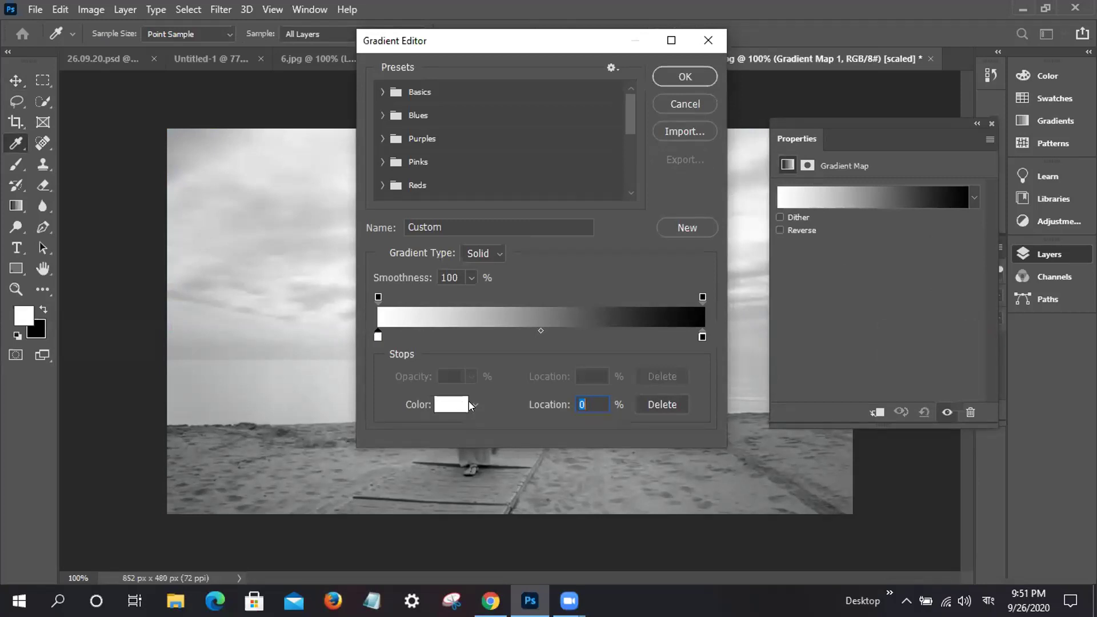
{"action": "left_click", "coordinate": [451, 404]}
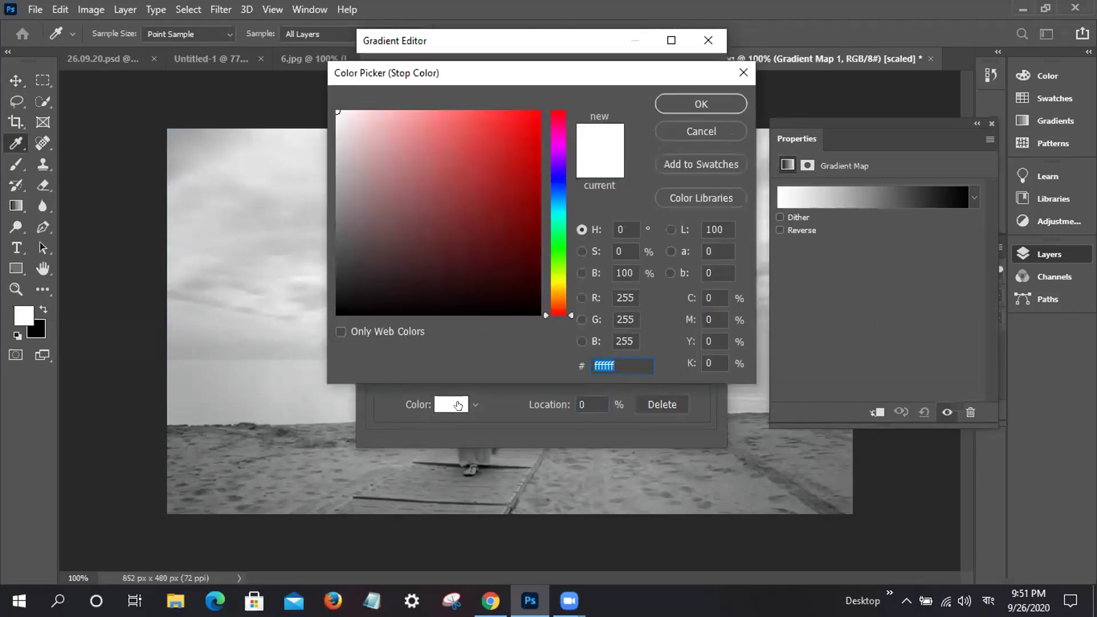
{"action": "type", "text": "644646"}
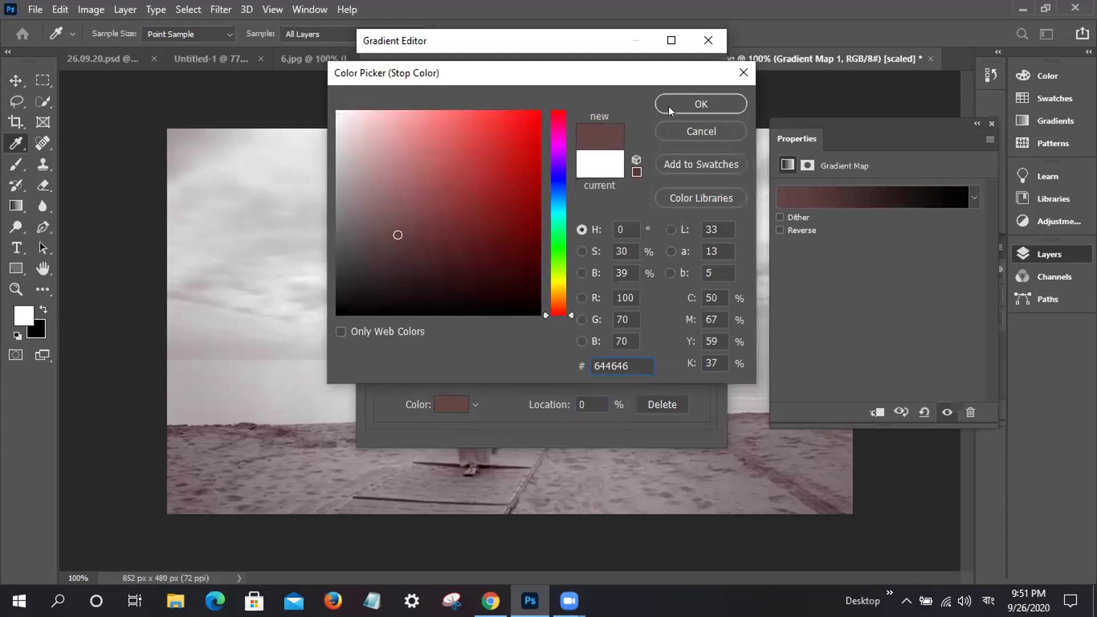
{"action": "left_click", "coordinate": [668, 106]}
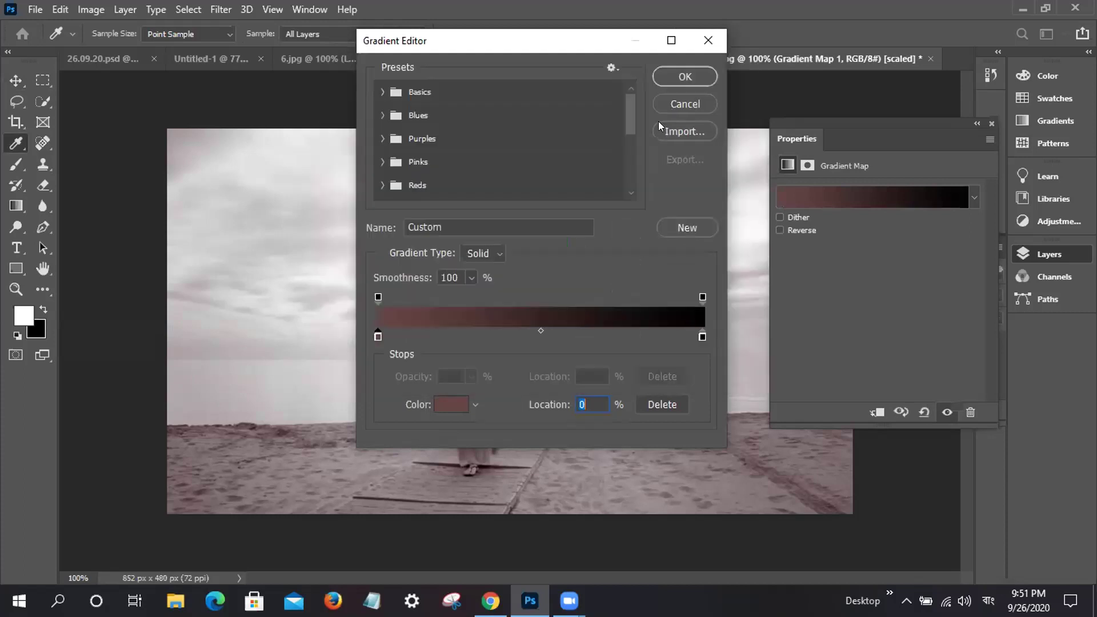
- Change the black end stop of the beach photo's gradient map to the light pink f9b5b5 and accept the gradient
{"action": "left_click", "coordinate": [703, 336]}
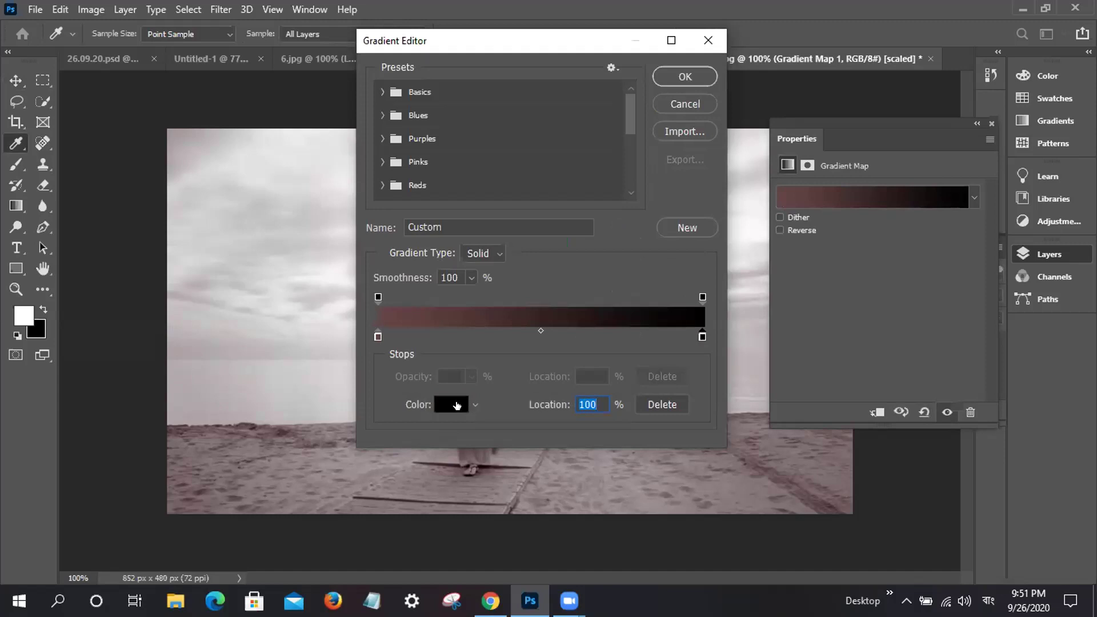
{"action": "left_click", "coordinate": [456, 405]}
{"action": "left_click_drag", "start_coordinate": [394, 123], "coordinate": [392, 115]}
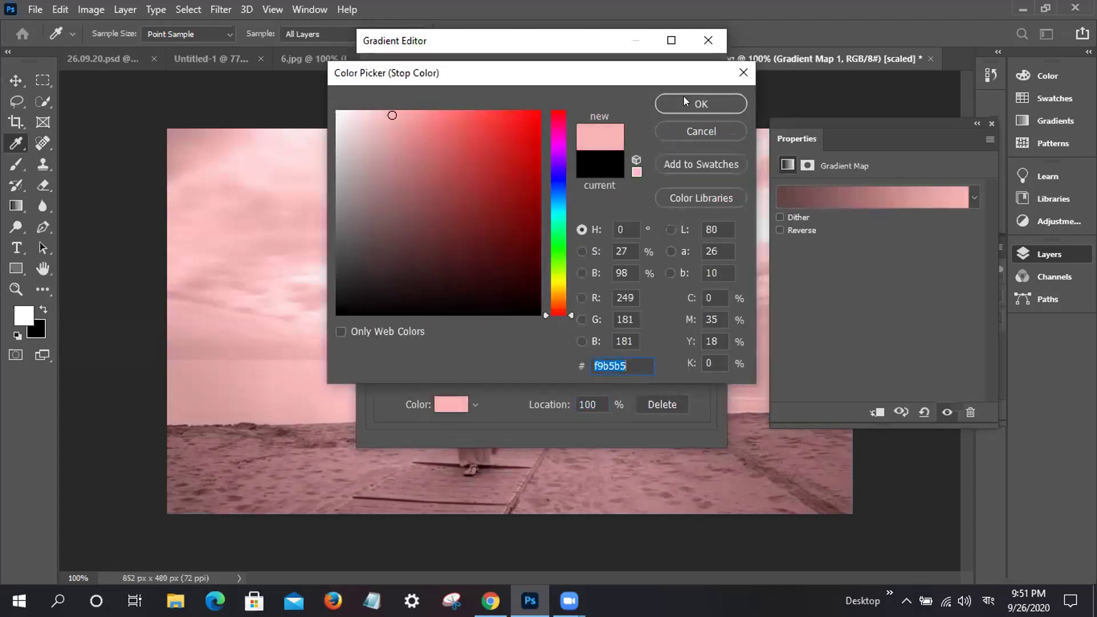
{"action": "left_click", "coordinate": [684, 99]}
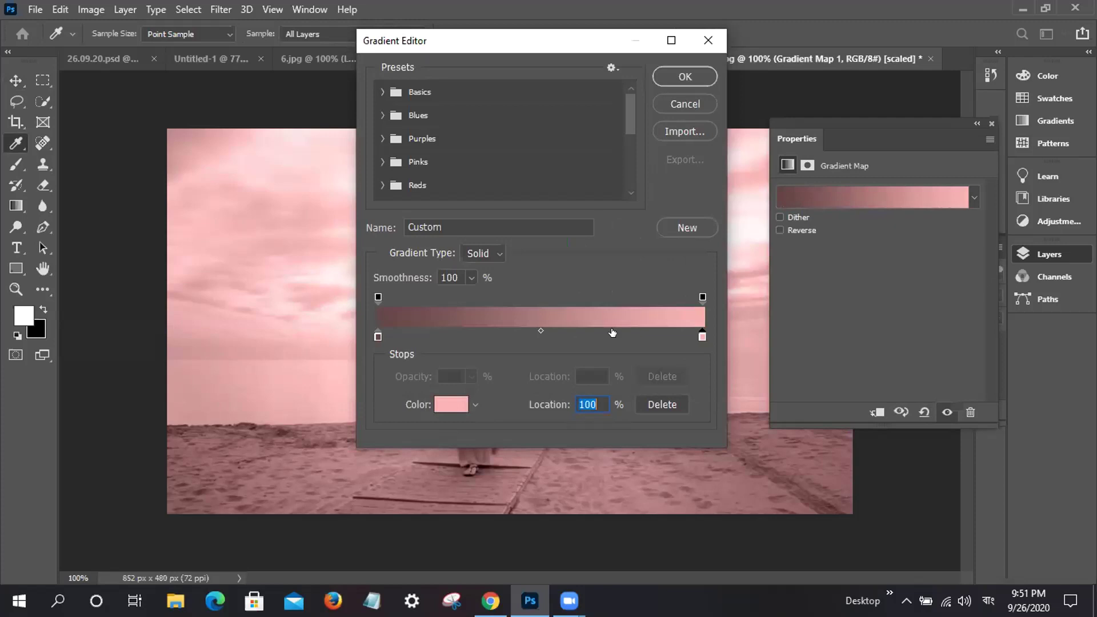
{"action": "left_click", "coordinate": [676, 74]}
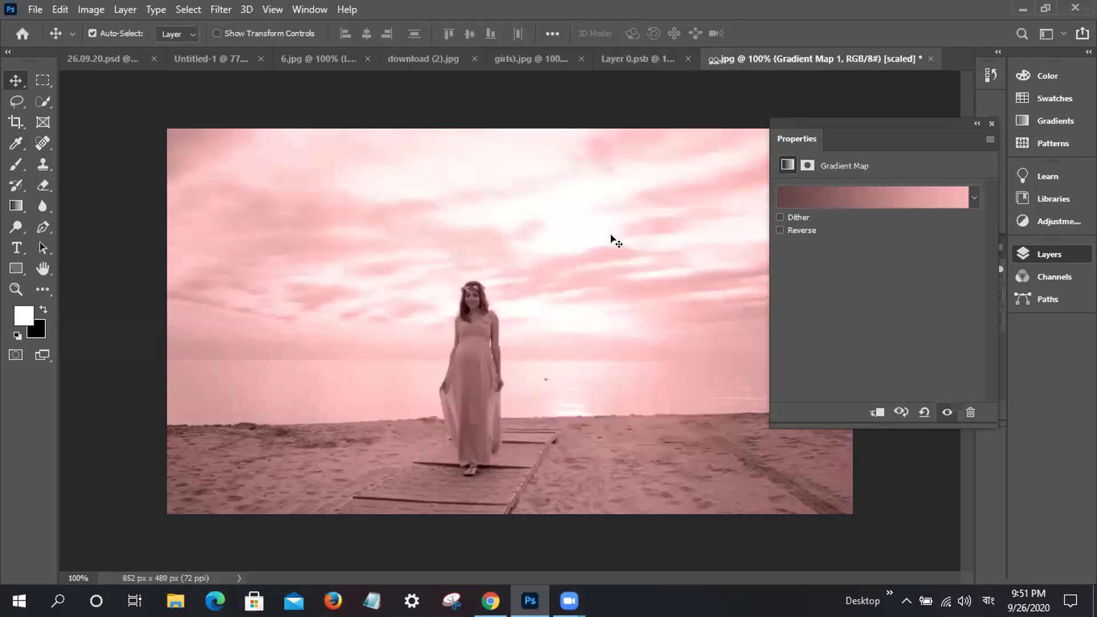
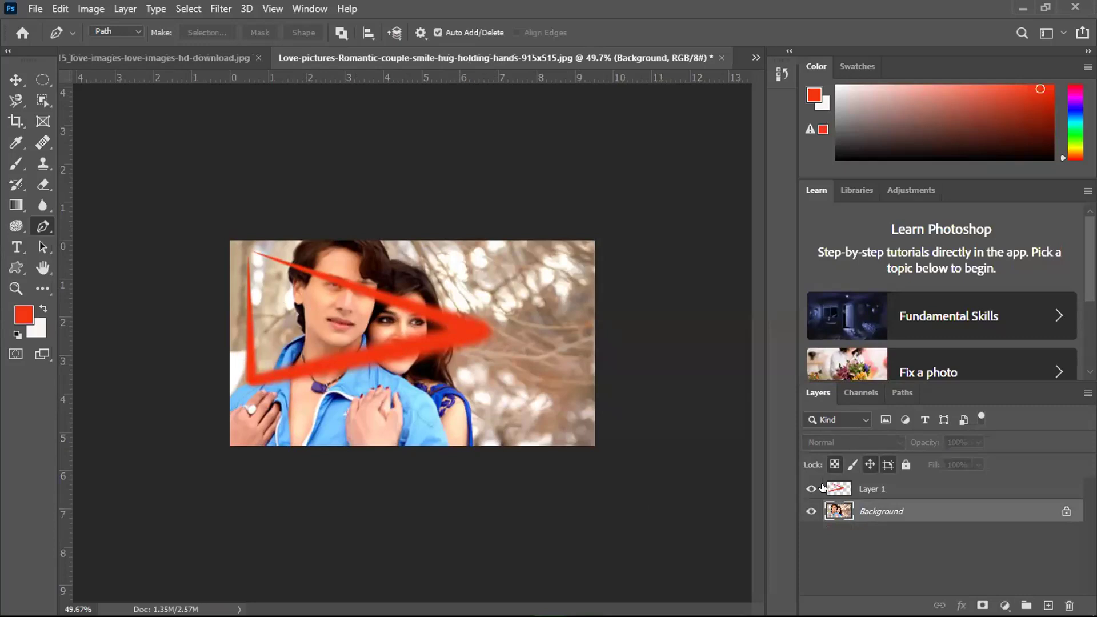
- Set the Pen tool mode to Shape and undo the red triangular stroke on Layer 1 of the couple photo
{"action": "left_click", "coordinate": [132, 30]}
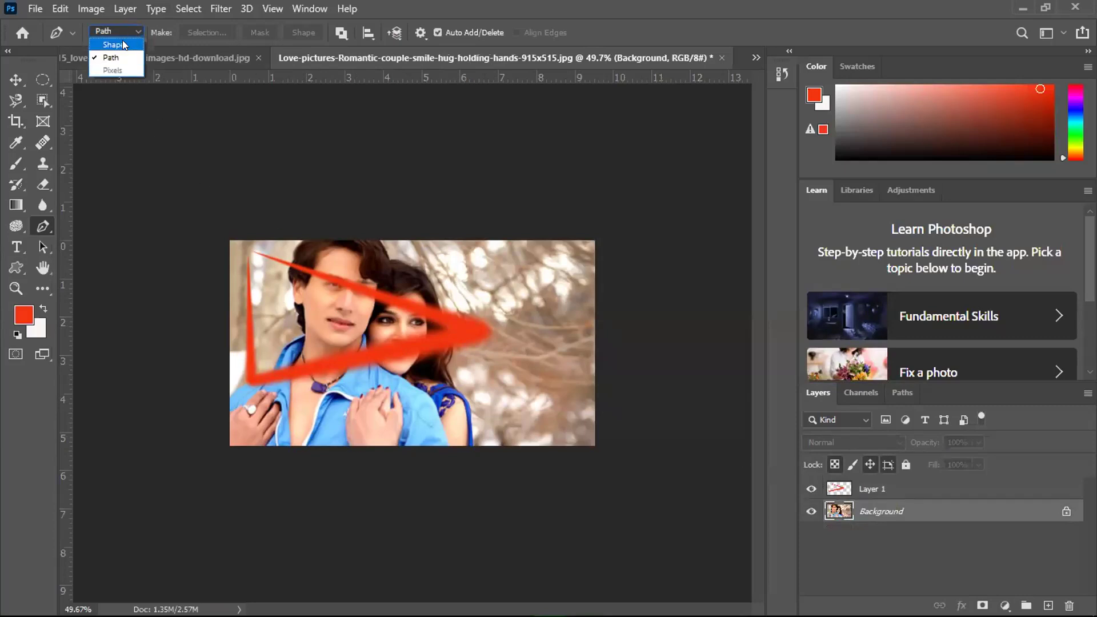
{"action": "left_click", "coordinate": [122, 43]}
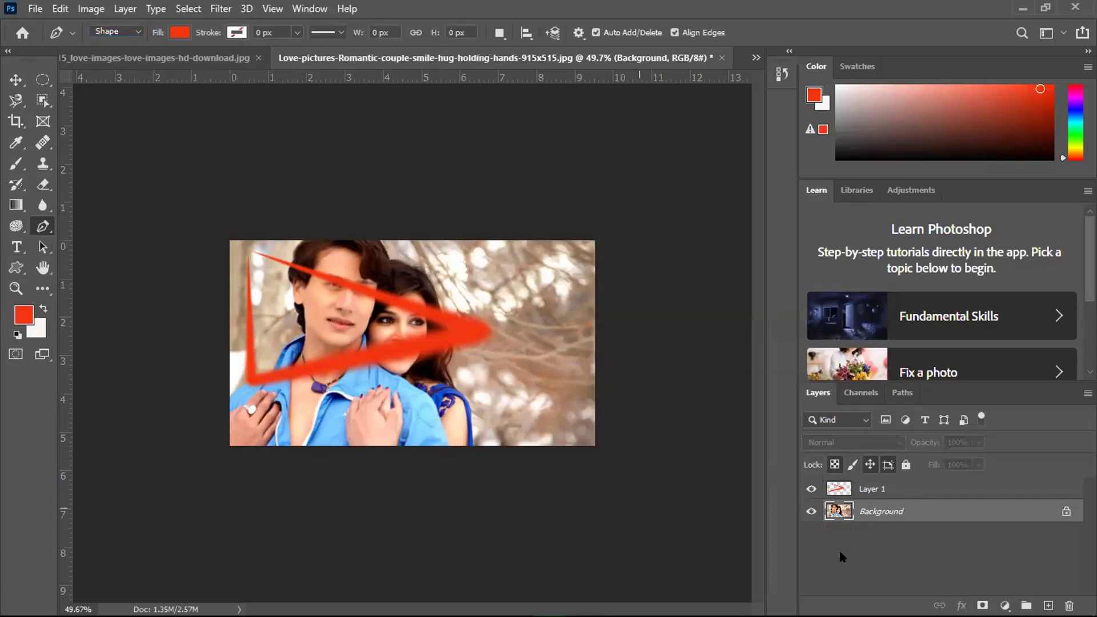
{"action": "left_click", "coordinate": [836, 487]}
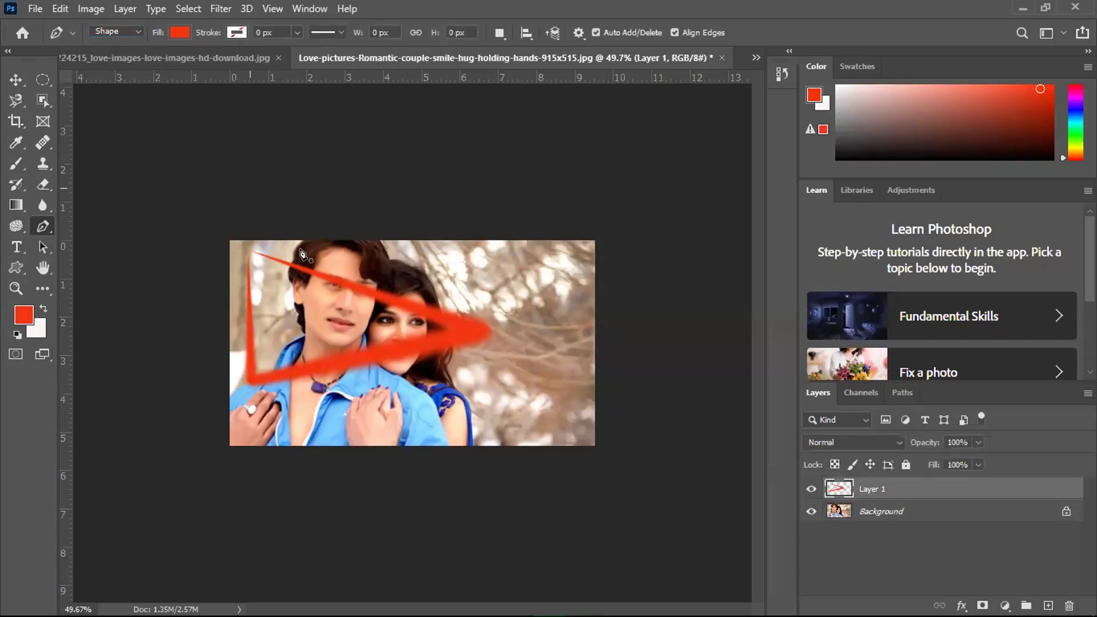
{"action": "left_click", "coordinate": [119, 35]}
{"action": "left_click", "coordinate": [118, 40]}
{"action": "key", "text": "ctrl+z"}
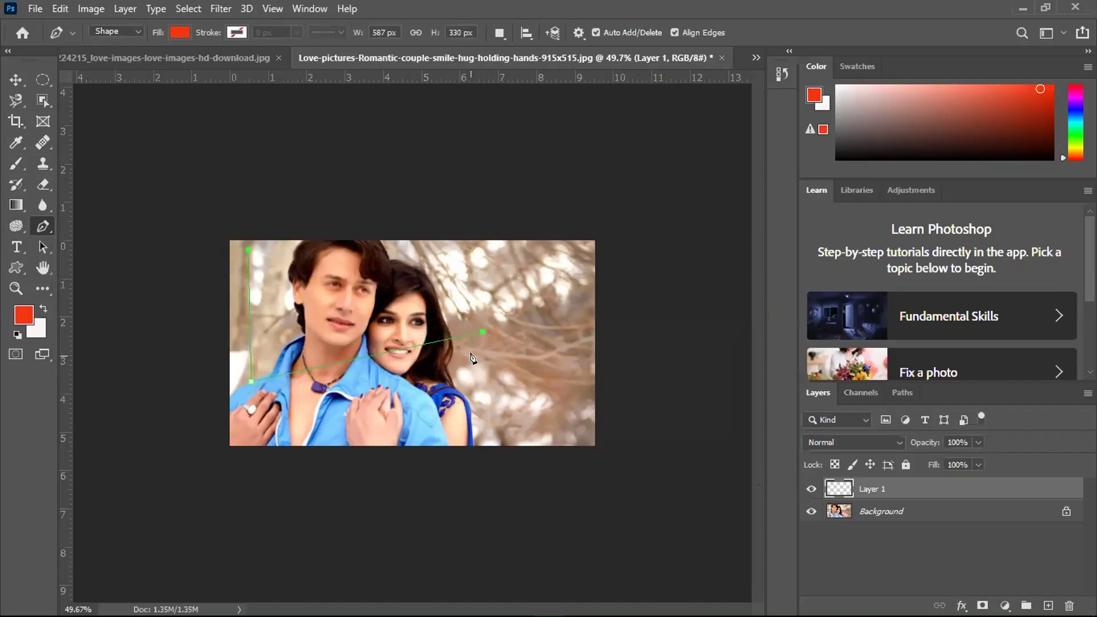
- Draw a red-filled triangle shape of about 596 by 340 px over the couple with the Pen tool
{"action": "left_click", "coordinate": [254, 252]}
{"action": "left_click", "coordinate": [258, 388]}
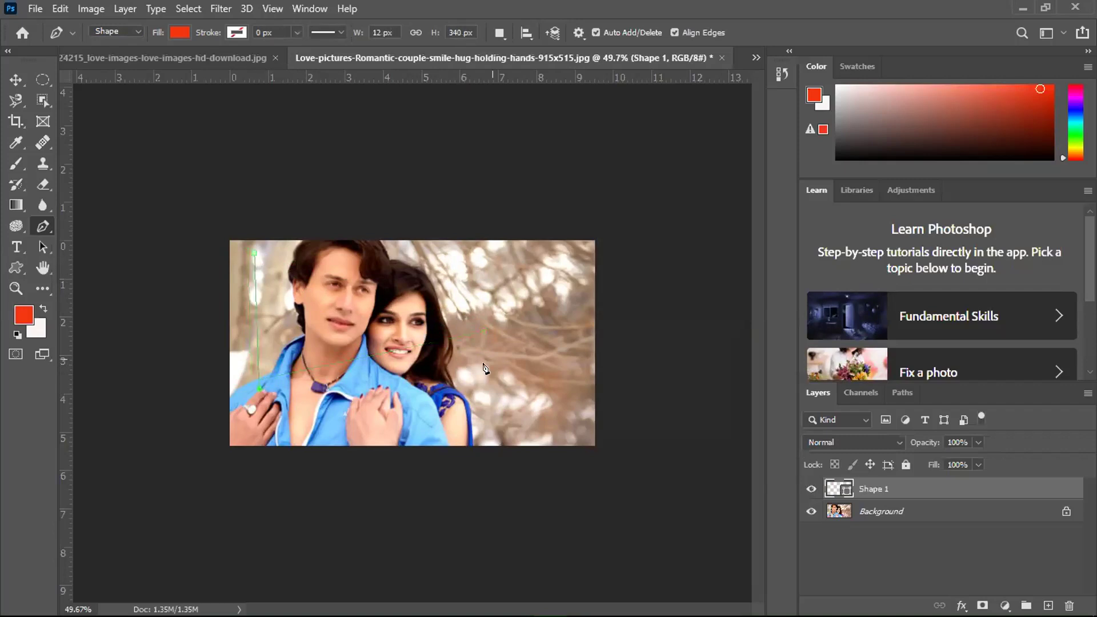
{"action": "left_click", "coordinate": [491, 333]}
{"action": "left_click", "coordinate": [255, 252]}
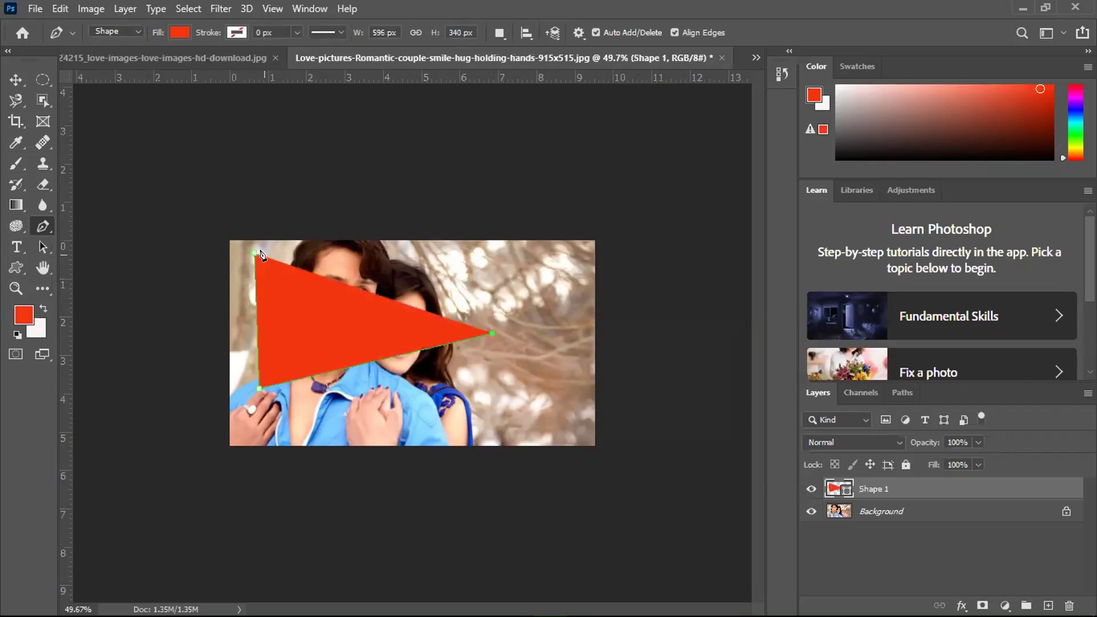
{"action": "left_click", "coordinate": [259, 354]}
- Reset the foreground and background colours to the default black and white and remove the triangle shape's fill
{"action": "left_click", "coordinate": [17, 334]}
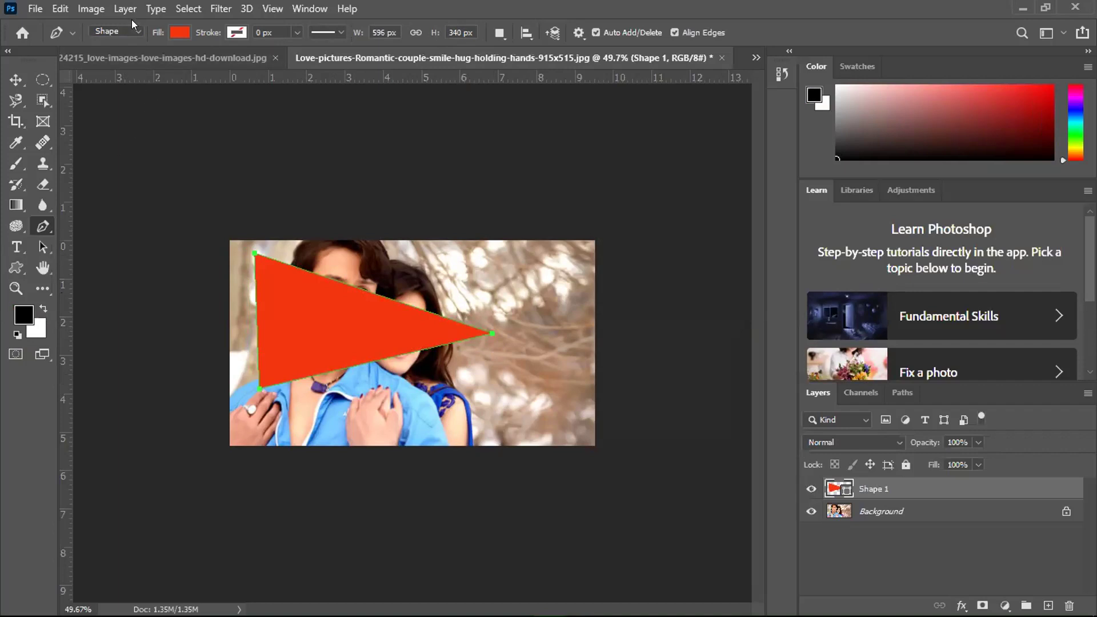
{"action": "left_click", "coordinate": [179, 32]}
{"action": "left_click", "coordinate": [87, 63]}
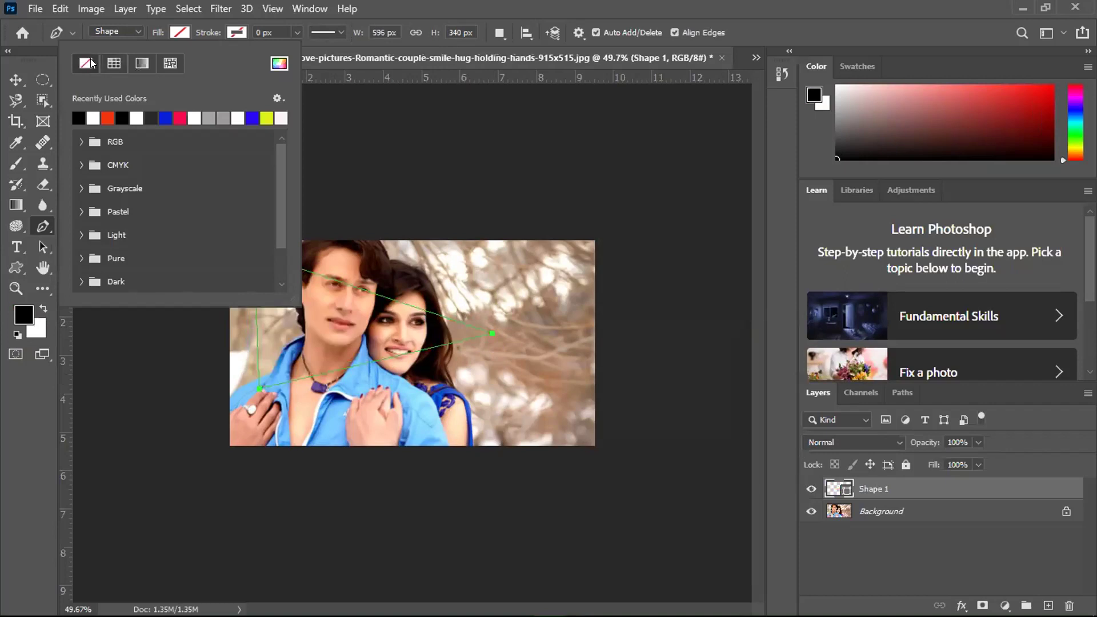
{"action": "left_click", "coordinate": [337, 114]}
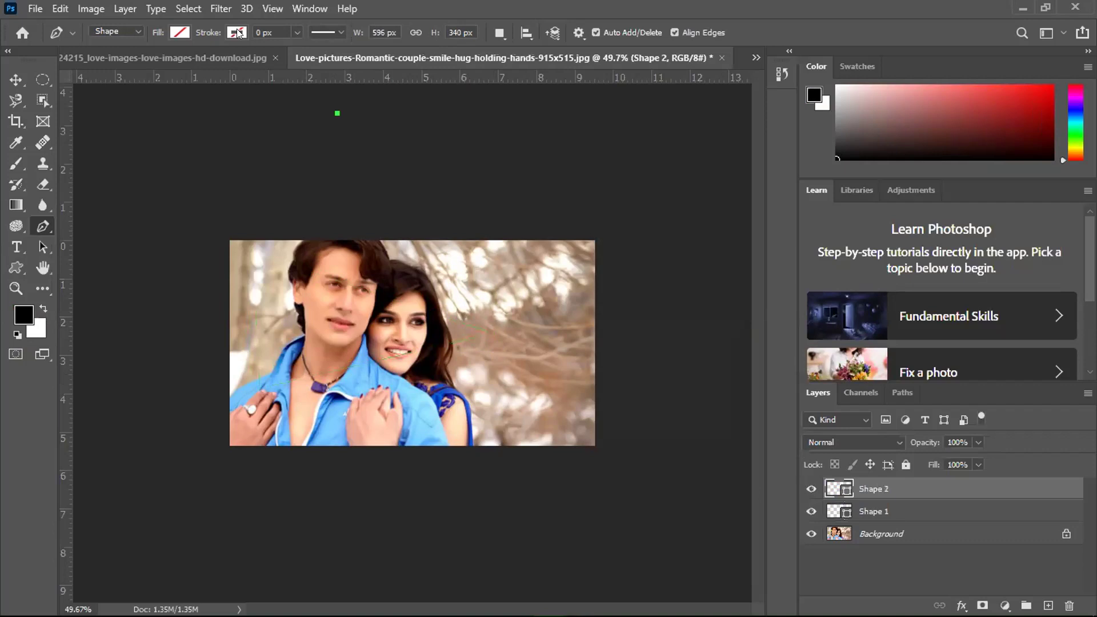
- Try a yellow stroke colour on the stray new shape, and undo back to the unfilled triangle
{"action": "left_click", "coordinate": [237, 32]}
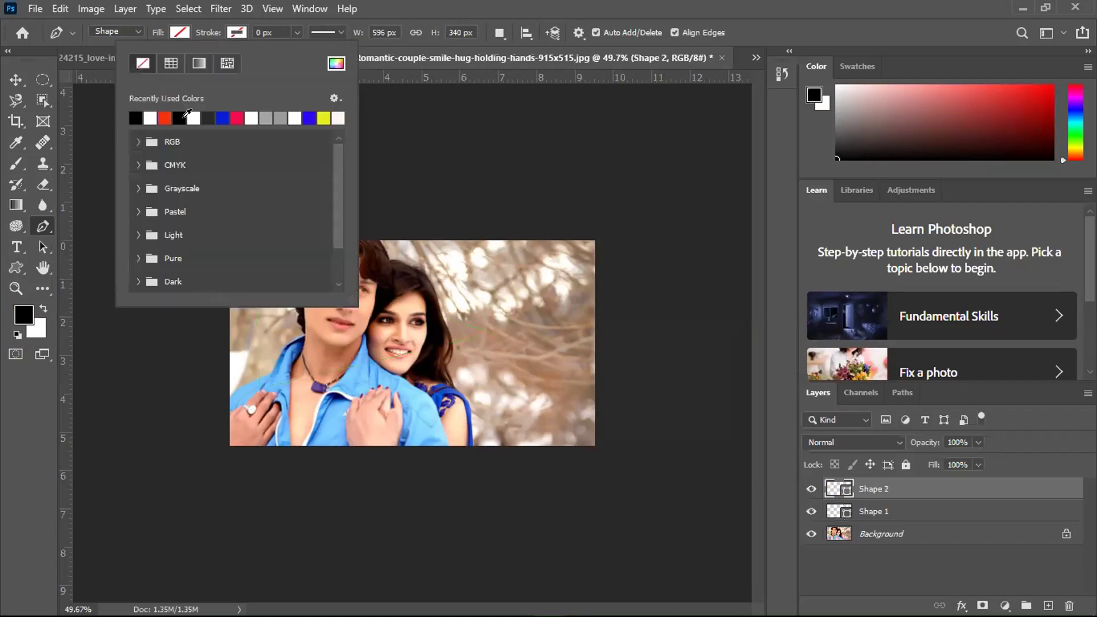
{"action": "left_click", "coordinate": [323, 117]}
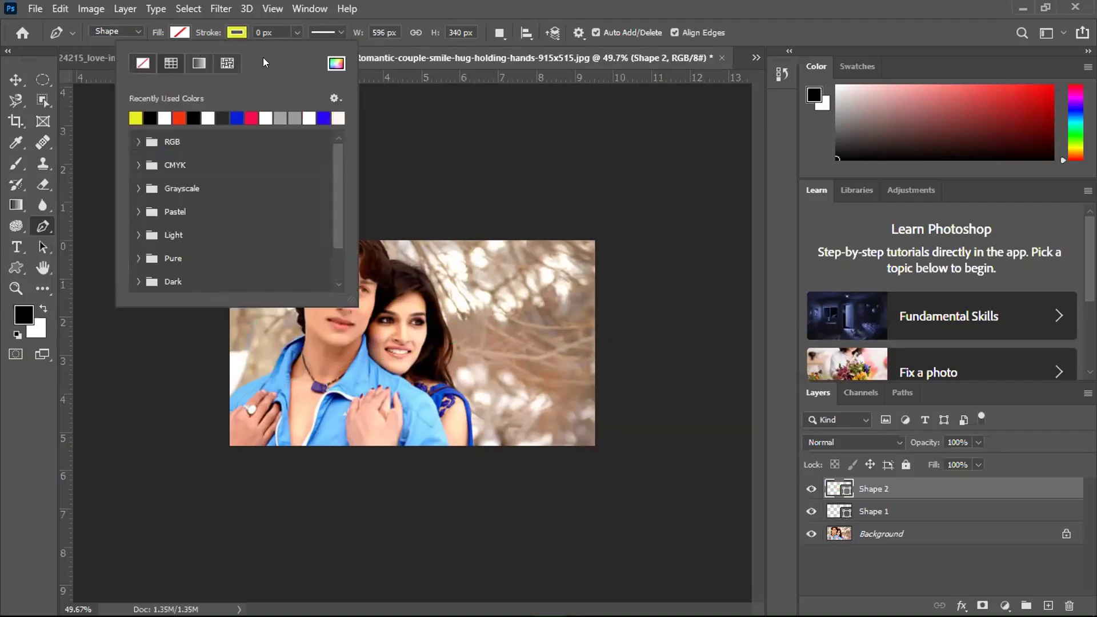
{"action": "left_click", "coordinate": [388, 95]}
{"action": "key", "text": "ctrl+z"}
{"action": "key", "text": "ctrl+z"}
{"action": "left_click", "coordinate": [273, 305]}
{"action": "key", "text": "ctrl+z"}
{"action": "key", "text": "ctrl+z"}
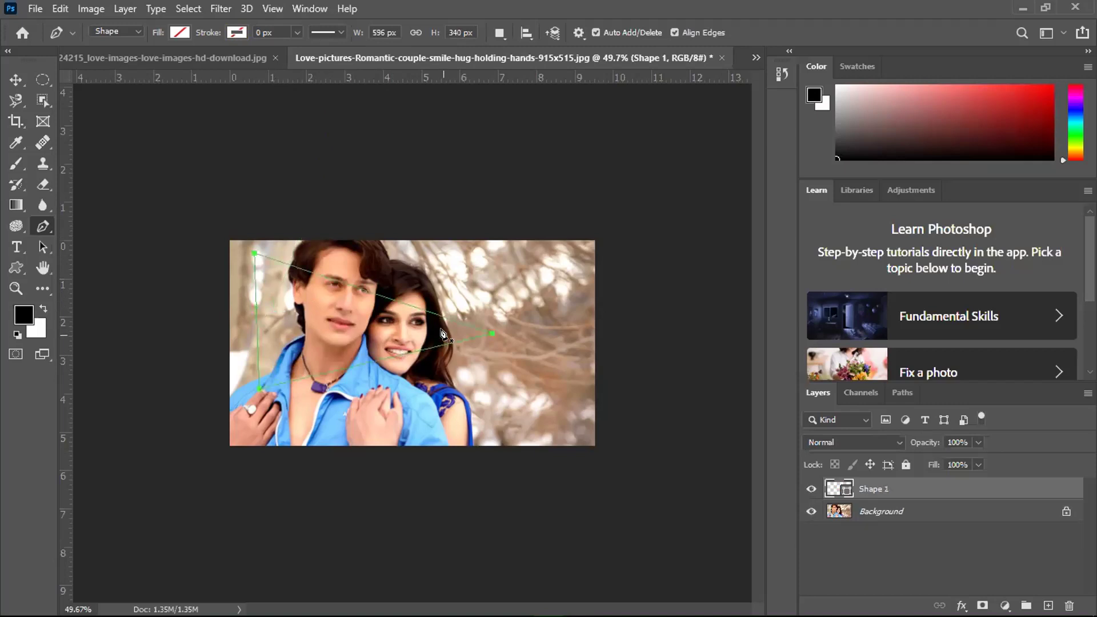
- Add an anchor point on the triangle's upper edge near the woman's hair, redoing the first placement
{"action": "left_click", "coordinate": [433, 314]}
{"action": "key", "text": "ctrl+z"}
{"action": "left_click", "coordinate": [450, 319]}
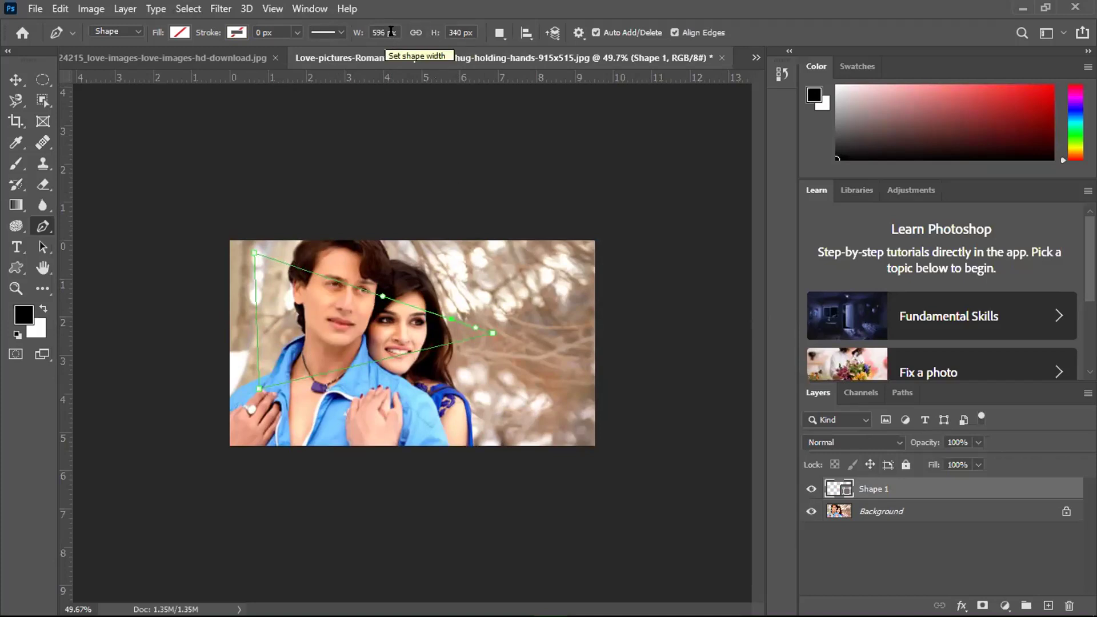
- Try to set the triangle shape's height to 556 px, and undo the stray line segment drawn down to the woman's head
{"action": "left_click", "coordinate": [455, 32]}
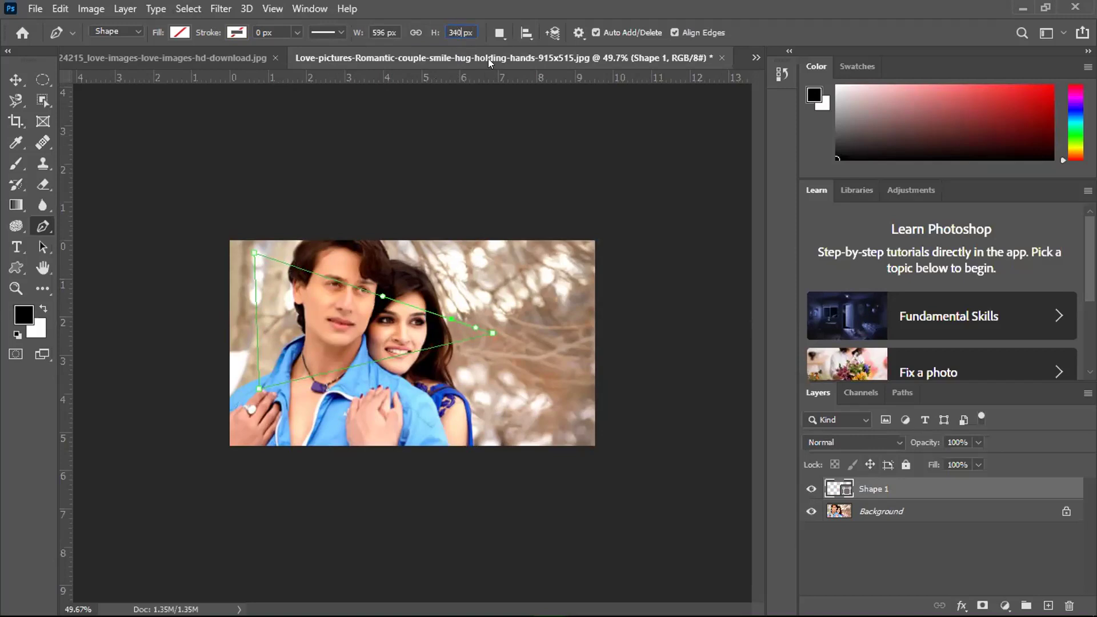
{"action": "key", "text": "BackSpace"}
{"action": "key", "text": "BackSpace"}
{"action": "type", "text": "556"}
{"action": "left_click", "coordinate": [298, 106]}
{"action": "left_click", "coordinate": [408, 307]}
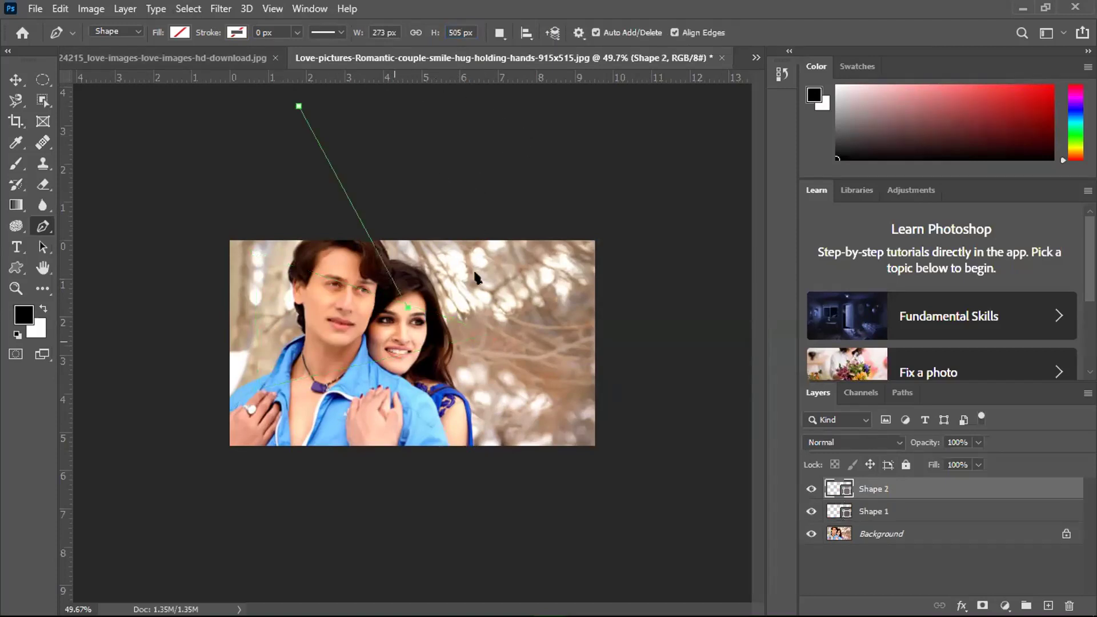
{"action": "key", "text": "ctrl+z"}
- Set the stroke width for the Shape 2 layer to 5 px
{"action": "left_click", "coordinate": [387, 30]}
{"action": "key", "text": "shift+Tab"}
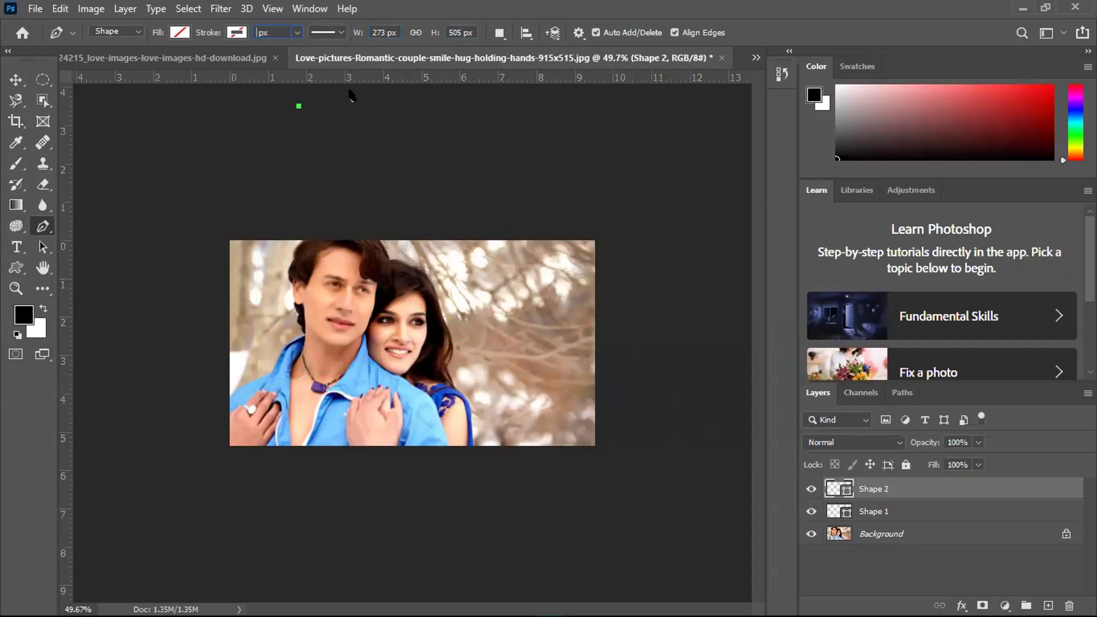
{"action": "type", "text": "5"}
{"action": "left_click", "coordinate": [386, 27]}
{"action": "left_click_drag", "start_coordinate": [391, 30], "coordinate": [339, 30]}
- Draw another triangle shape of about 417 by 297 px over the couple, directly above the Shape 1 layer
{"action": "left_click", "coordinate": [857, 510]}
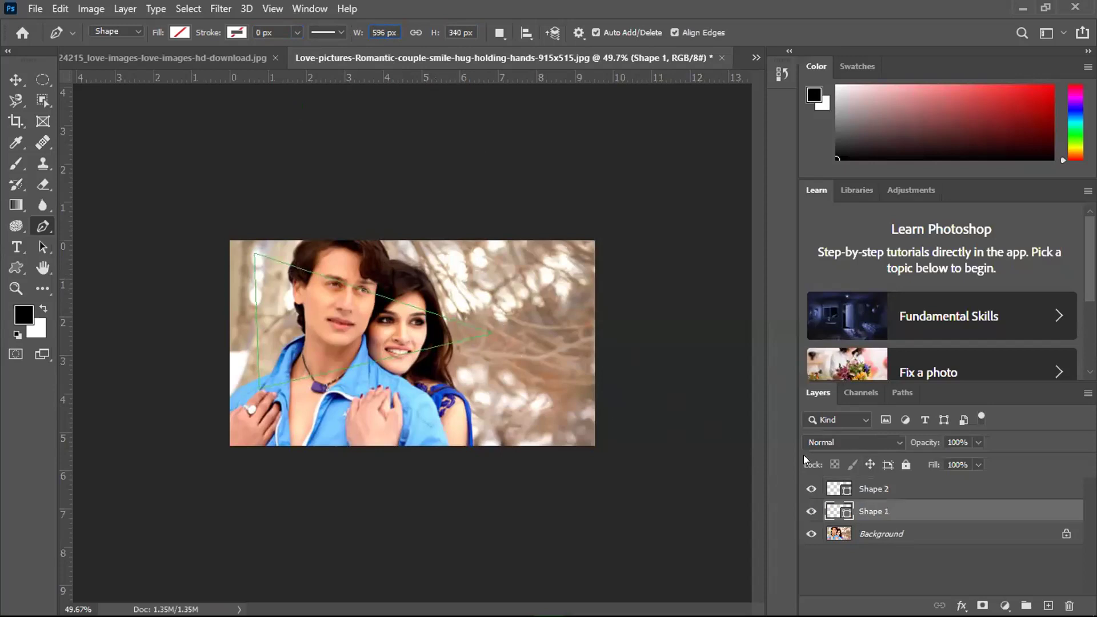
{"action": "left_click", "coordinate": [420, 307]}
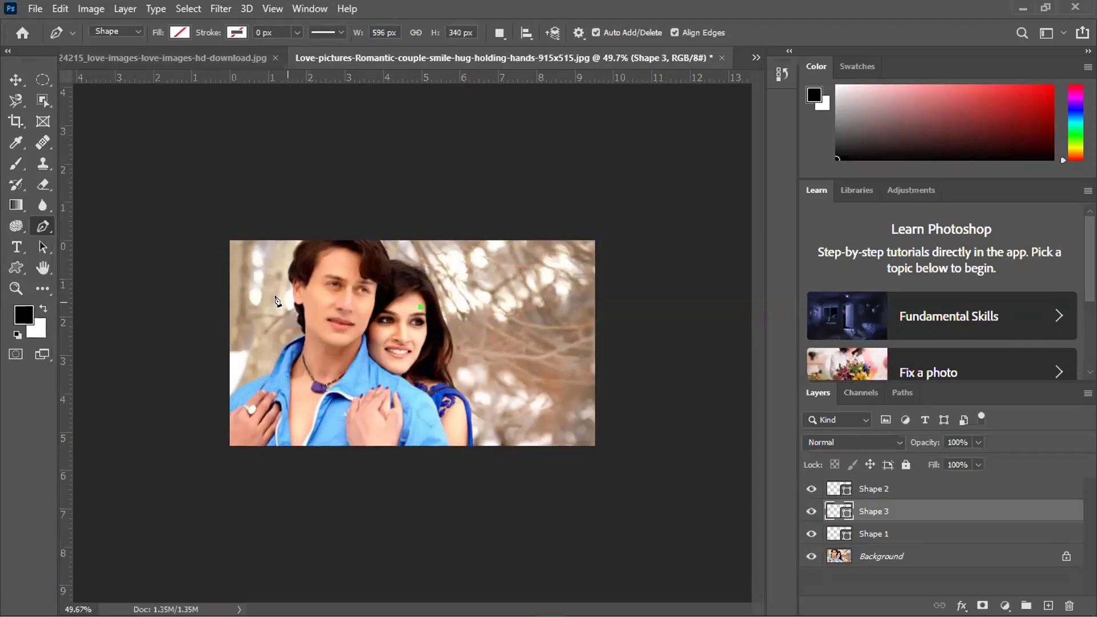
{"action": "left_click", "coordinate": [265, 277]}
{"action": "left_click", "coordinate": [253, 395]}
{"action": "left_click", "coordinate": [420, 306]}
- Delete the Shape 2, Shape 3 and Shape 1 layers, leaving only the background
{"action": "left_click", "coordinate": [858, 487]}
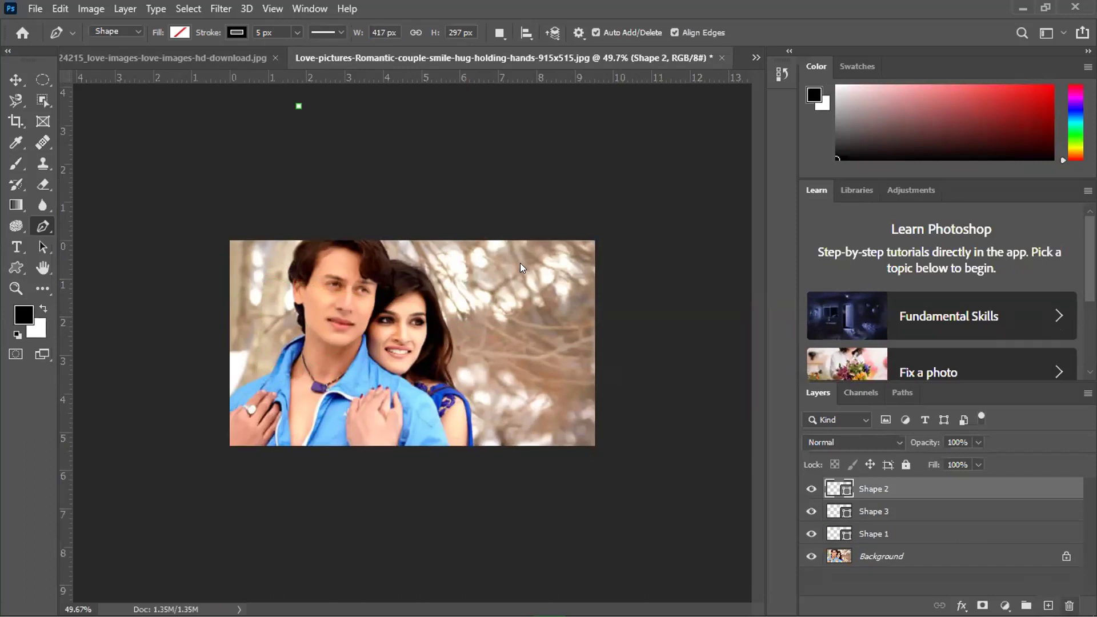
{"action": "key", "text": "Delete"}
{"action": "key", "text": "Return"}
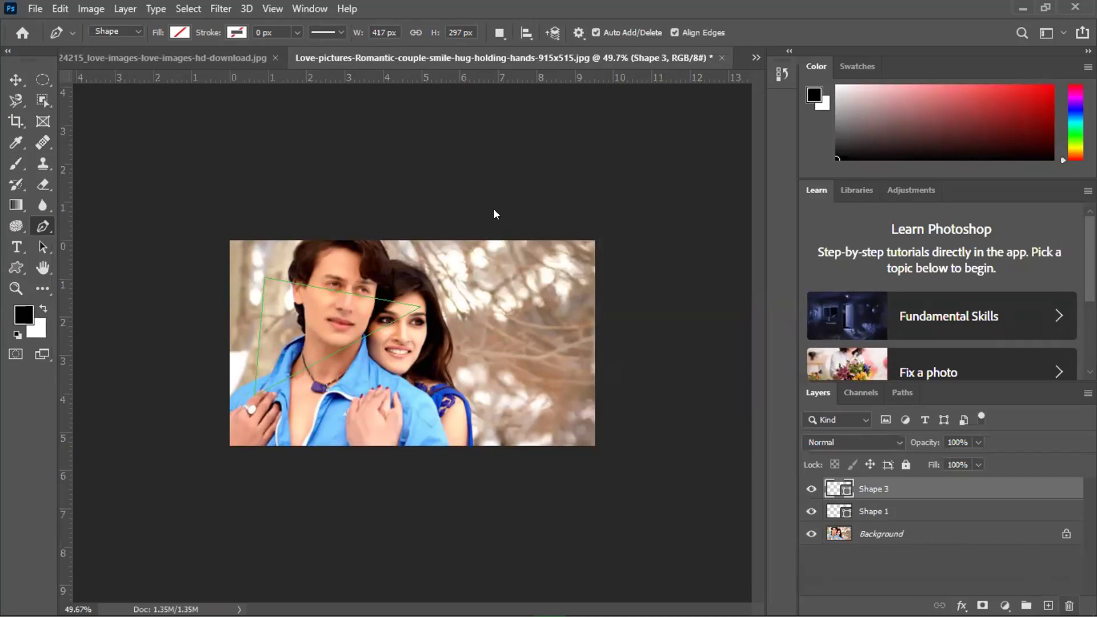
{"action": "key", "text": "Delete"}
{"action": "key", "text": "Return"}
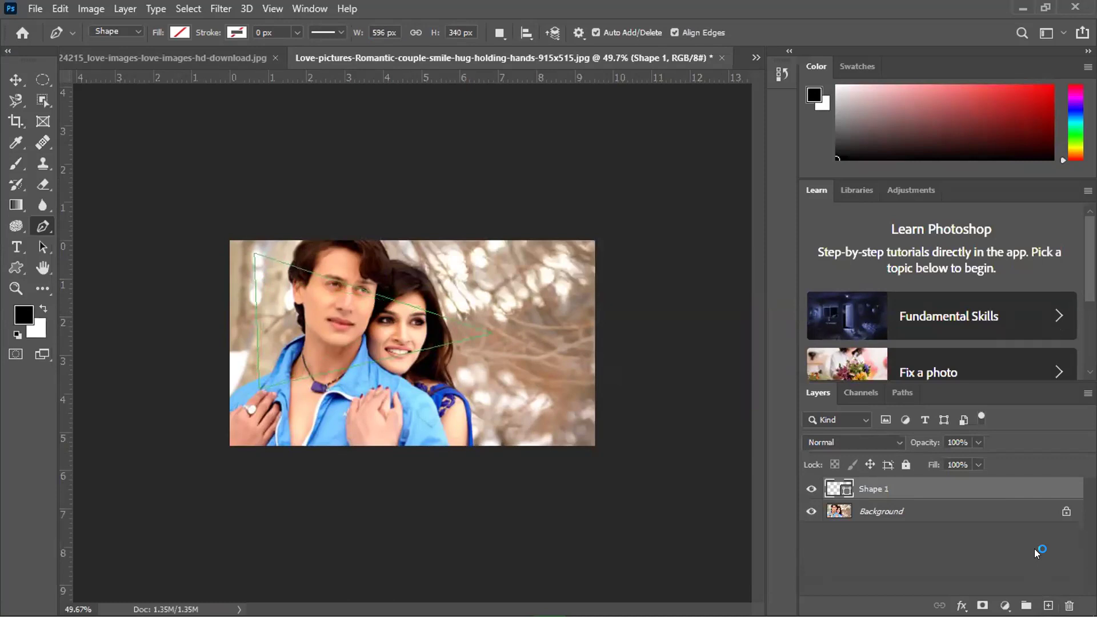
{"action": "key", "text": "Delete"}
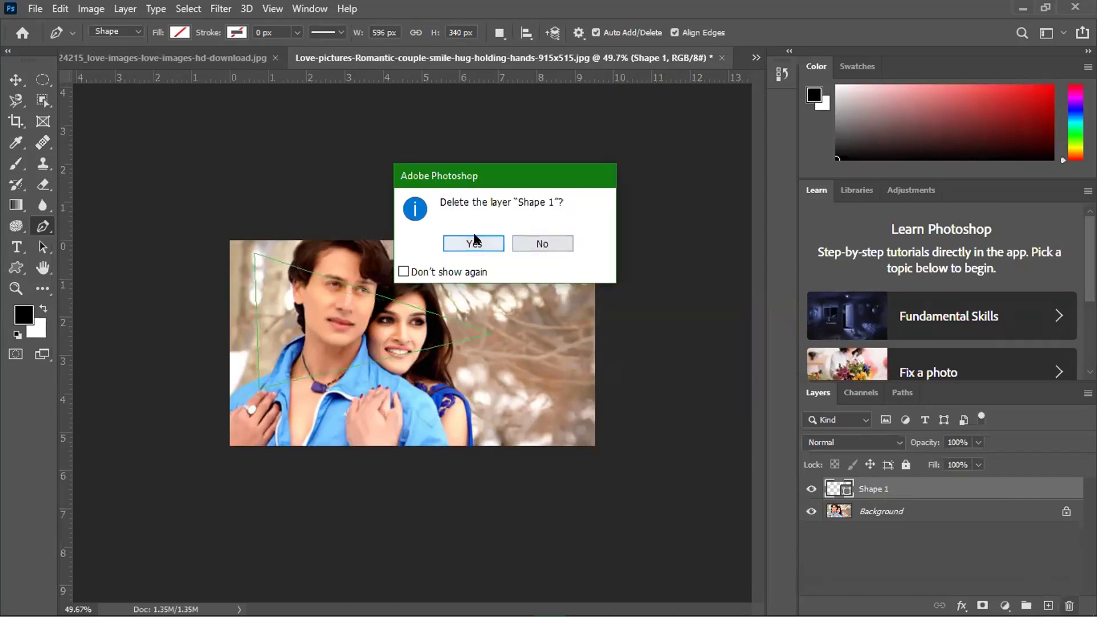
{"action": "key", "text": "Return"}
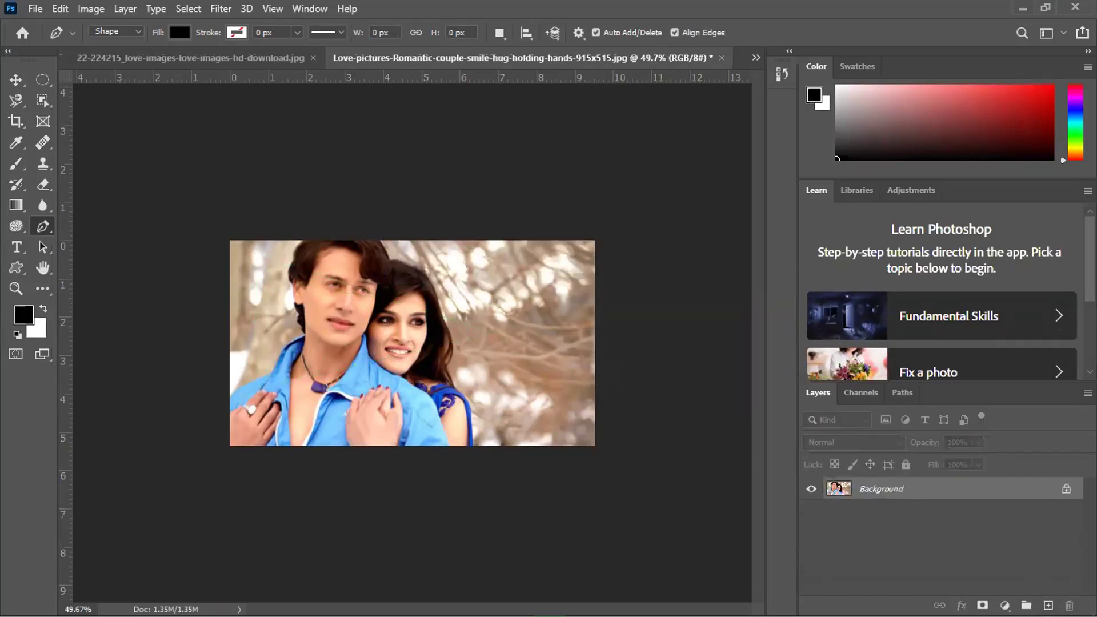
- Add an empty layer above the background and try to set the pen shape's stroke width to 5 px
{"action": "key", "text": "ctrl+shift+alt+n"}
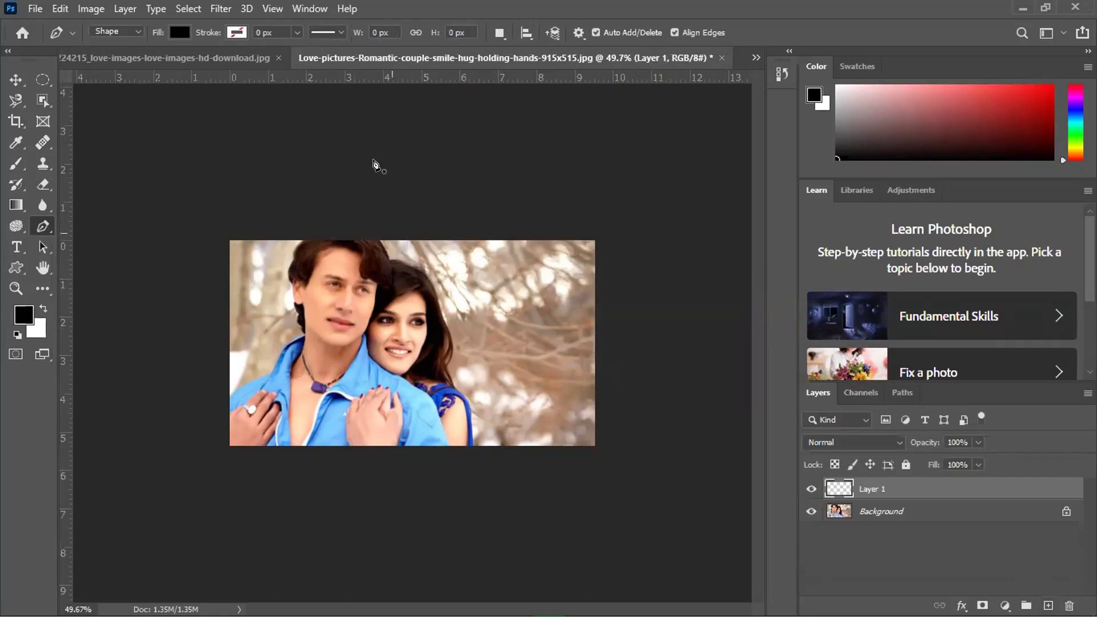
{"action": "left_click", "coordinate": [260, 32]}
{"action": "key", "text": "BackSpace"}
{"action": "type", "text": "5"}
{"action": "key", "text": "Return"}
{"action": "type", "text": "0"}
- Set the pen shape's stroke colour to red and its fill to none
{"action": "left_click", "coordinate": [236, 32]}
{"action": "left_click", "coordinate": [180, 118]}
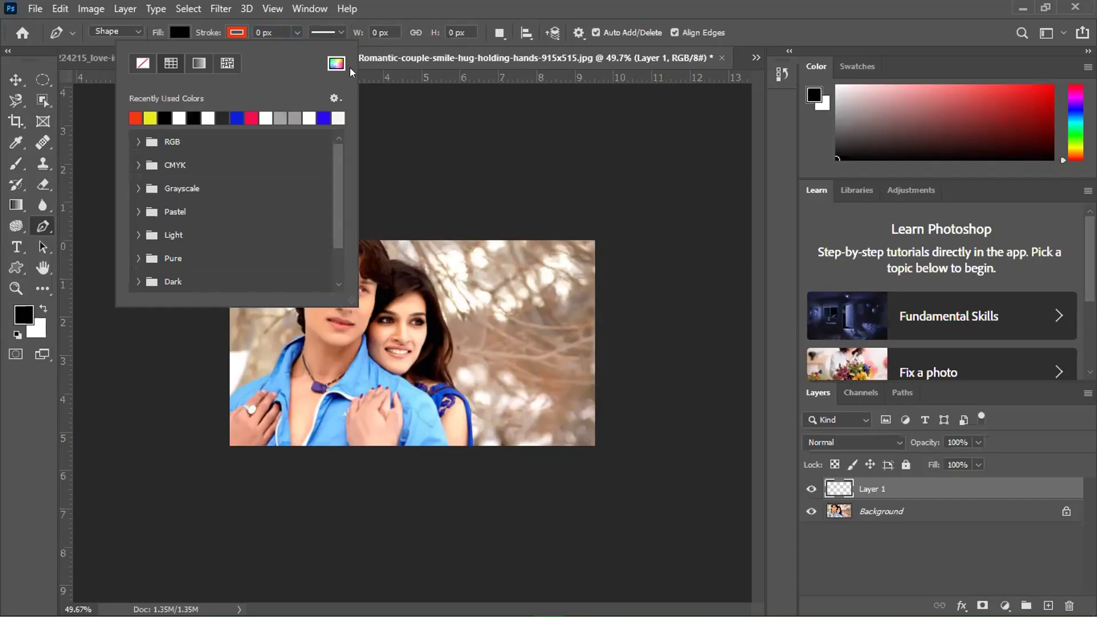
{"action": "left_click", "coordinate": [171, 28]}
{"action": "left_click", "coordinate": [171, 29]}
{"action": "left_click", "coordinate": [95, 66]}
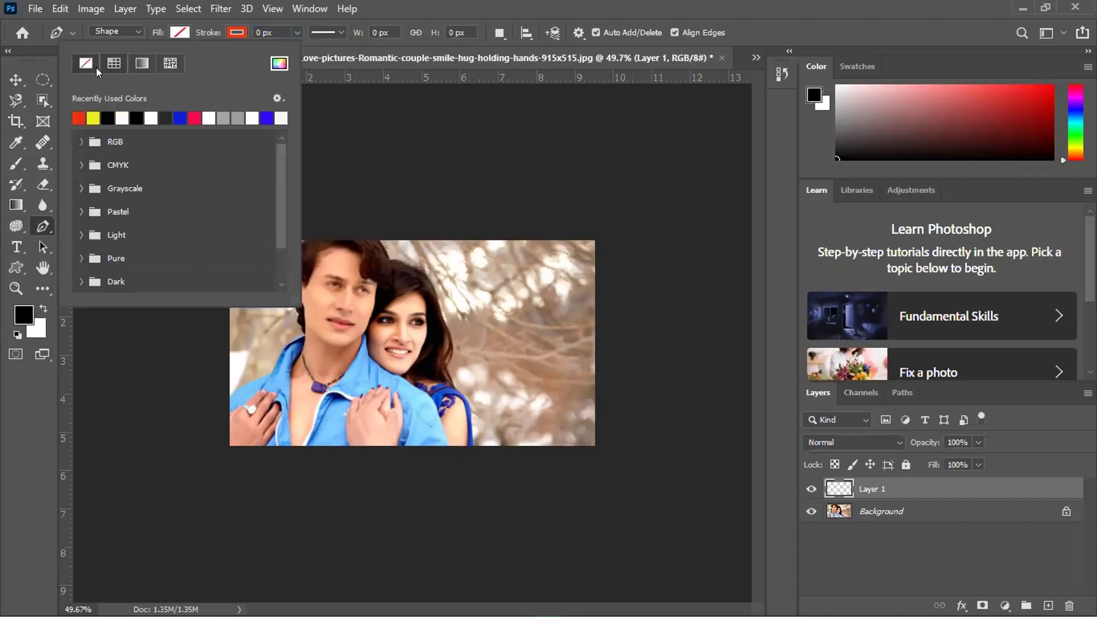
{"action": "left_click", "coordinate": [323, 66]}
- Draw an unfilled triangle shape of about 555 by 301 px across the couple with the Pen tool
{"action": "left_click", "coordinate": [269, 275]}
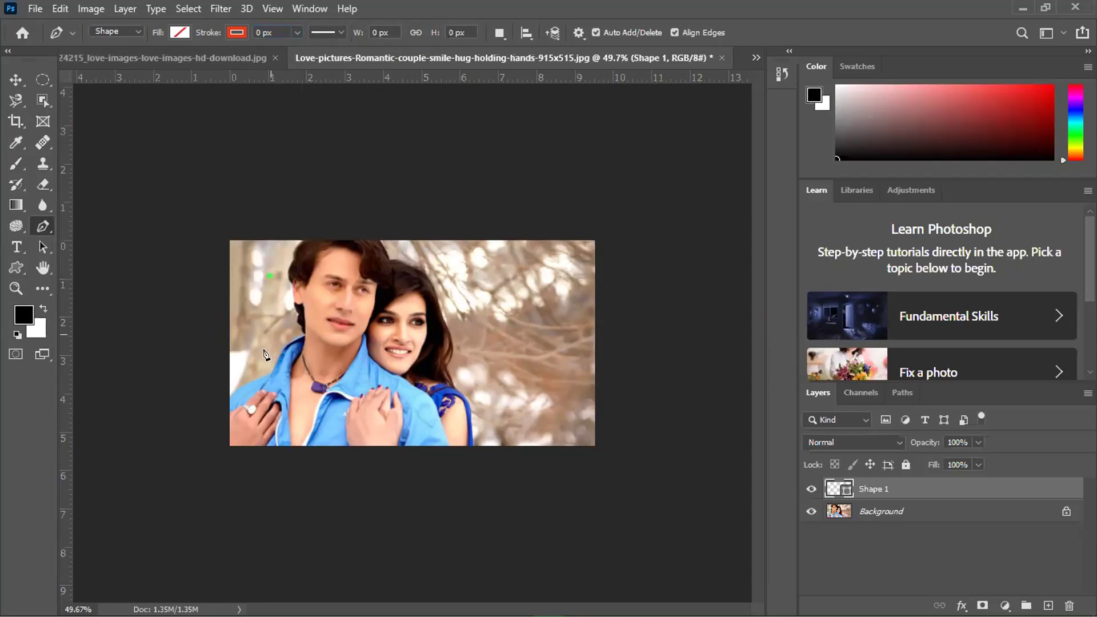
{"action": "left_click", "coordinate": [260, 395]}
{"action": "left_click", "coordinate": [481, 331]}
{"action": "left_click", "coordinate": [265, 277]}
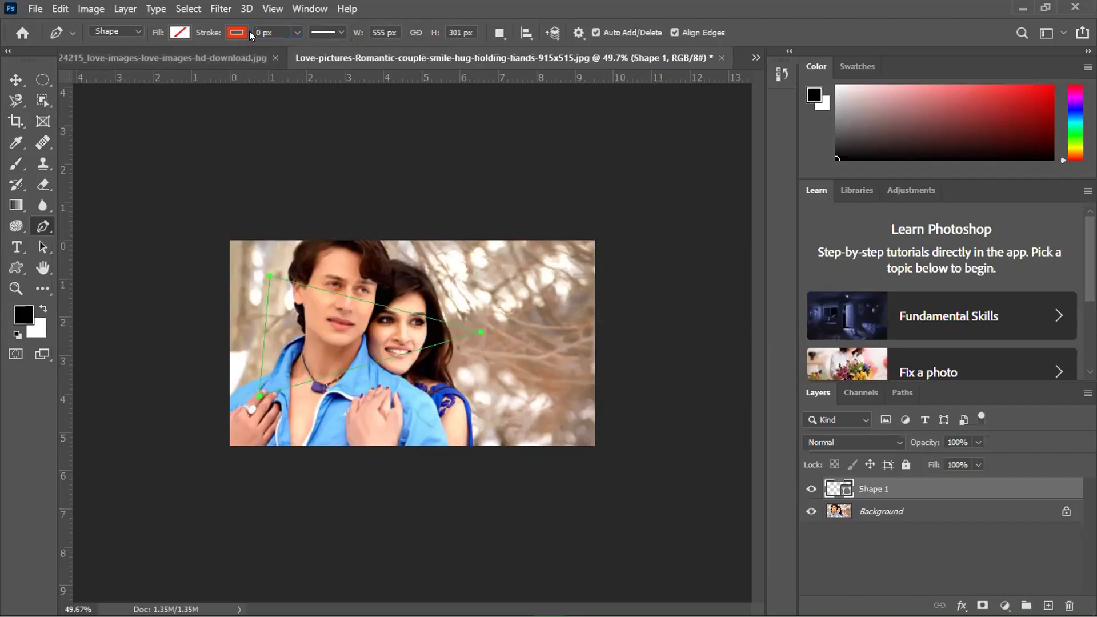
- Try to set the triangle's stroke width to 5 px, and add an anchor point on its upper edge
{"action": "key", "text": "BackSpace"}
{"action": "type", "text": "5"}
{"action": "left_click", "coordinate": [397, 311]}
{"action": "right_click", "coordinate": [398, 312]}
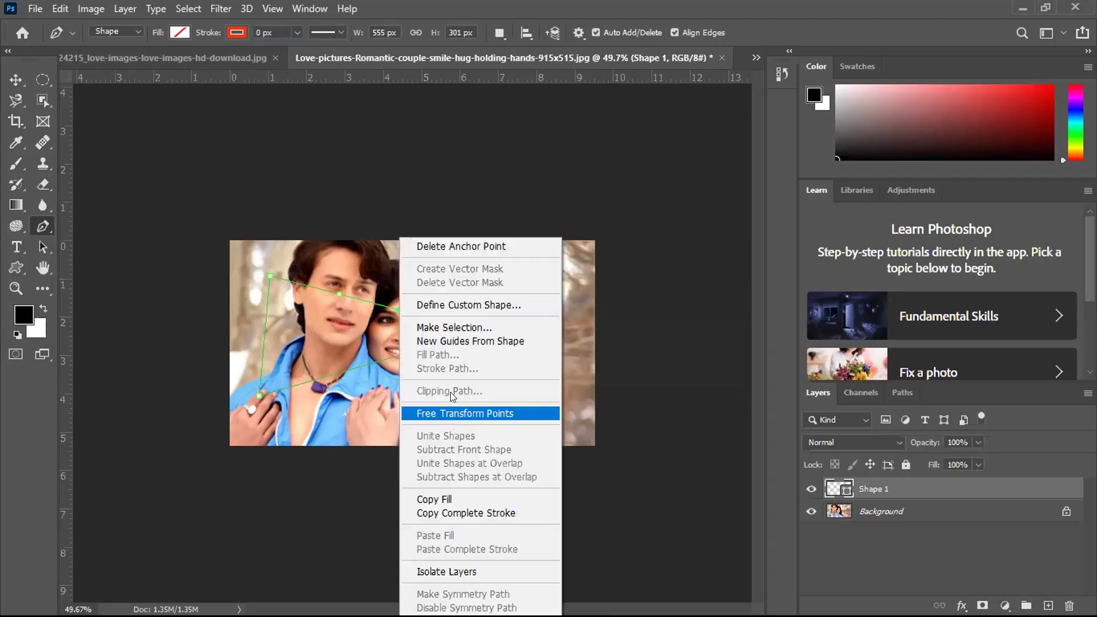
{"action": "left_click", "coordinate": [353, 299]}
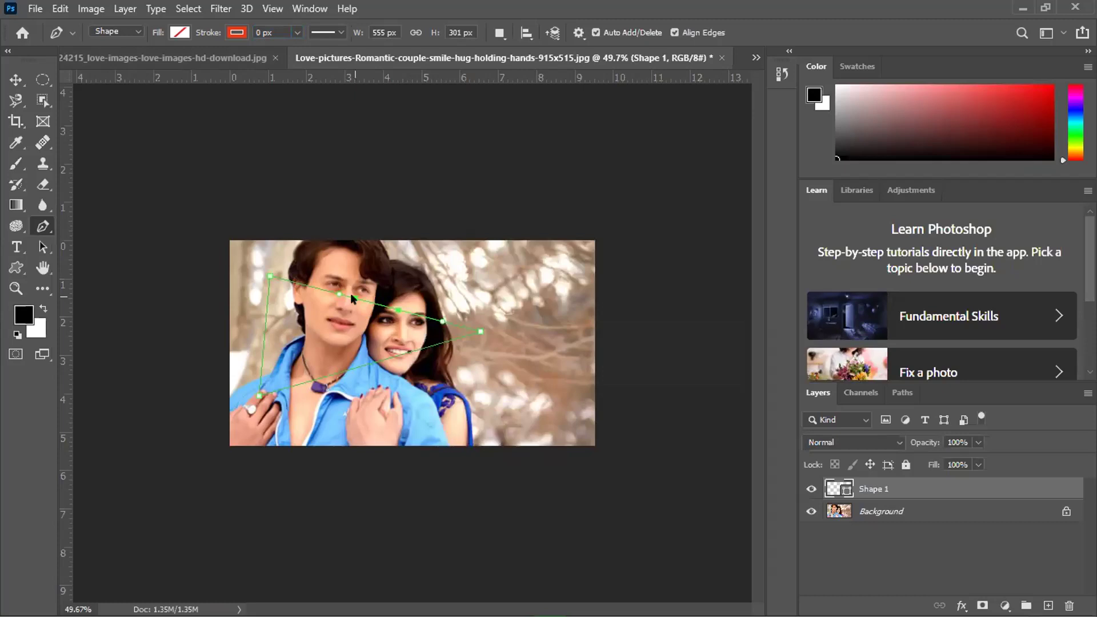
- Try to set the triangle's stroke width to 10 px
{"action": "left_click", "coordinate": [257, 29]}
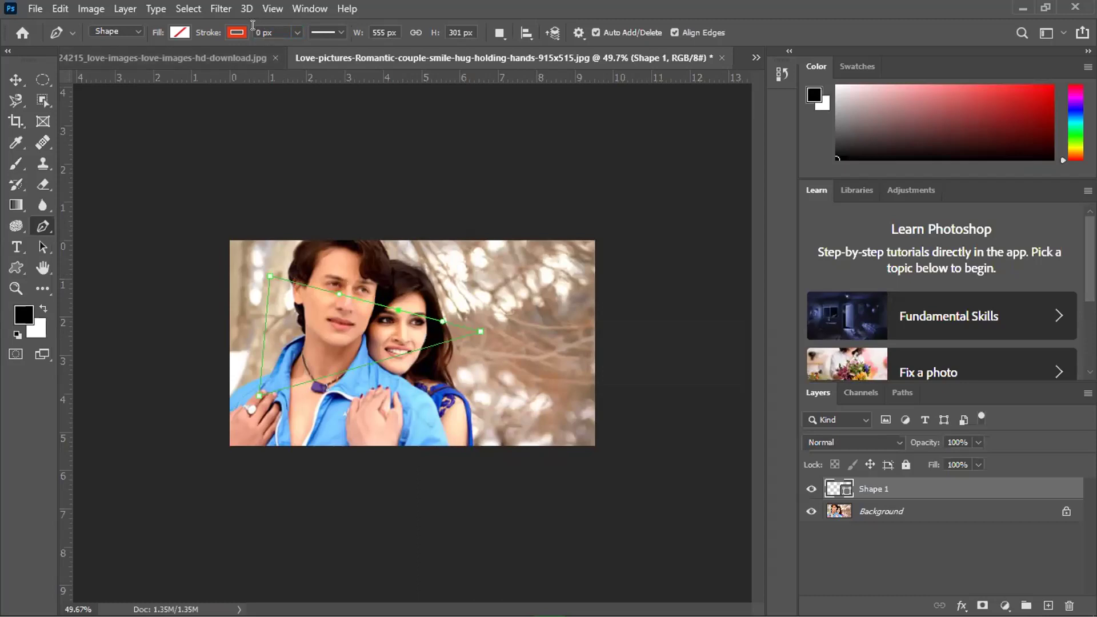
{"action": "left_click", "coordinate": [296, 33]}
{"action": "left_click", "coordinate": [296, 33]}
{"action": "left_click", "coordinate": [297, 32]}
{"action": "left_click", "coordinate": [277, 39]}
{"action": "key", "text": "BackSpace"}
{"action": "type", "text": "10"}
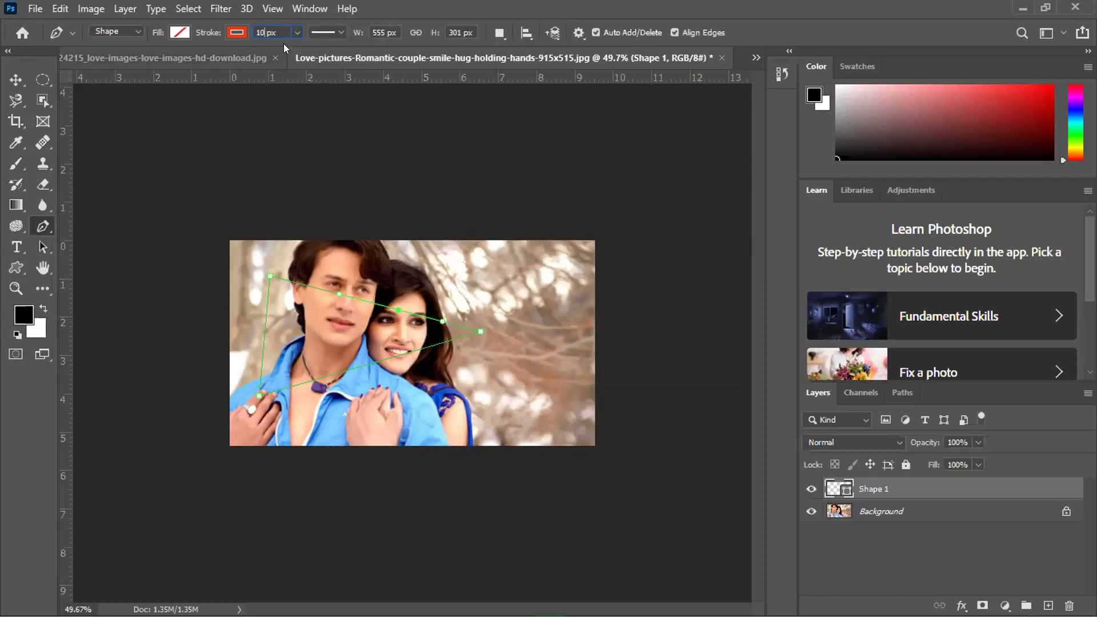
{"action": "left_click", "coordinate": [432, 319]}
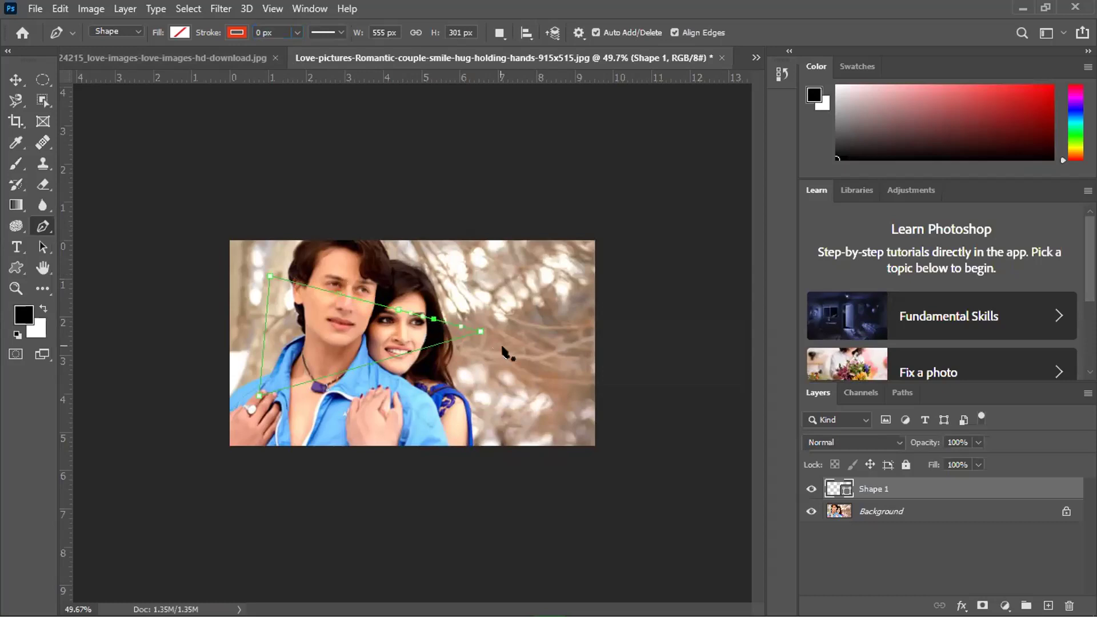
- Undo the anchor point and stroke edits on the triangle and delete its shape layer
{"action": "key", "text": "ctrl+z"}
{"action": "key", "text": "ctrl+z"}
{"action": "key", "text": "ctrl+z"}
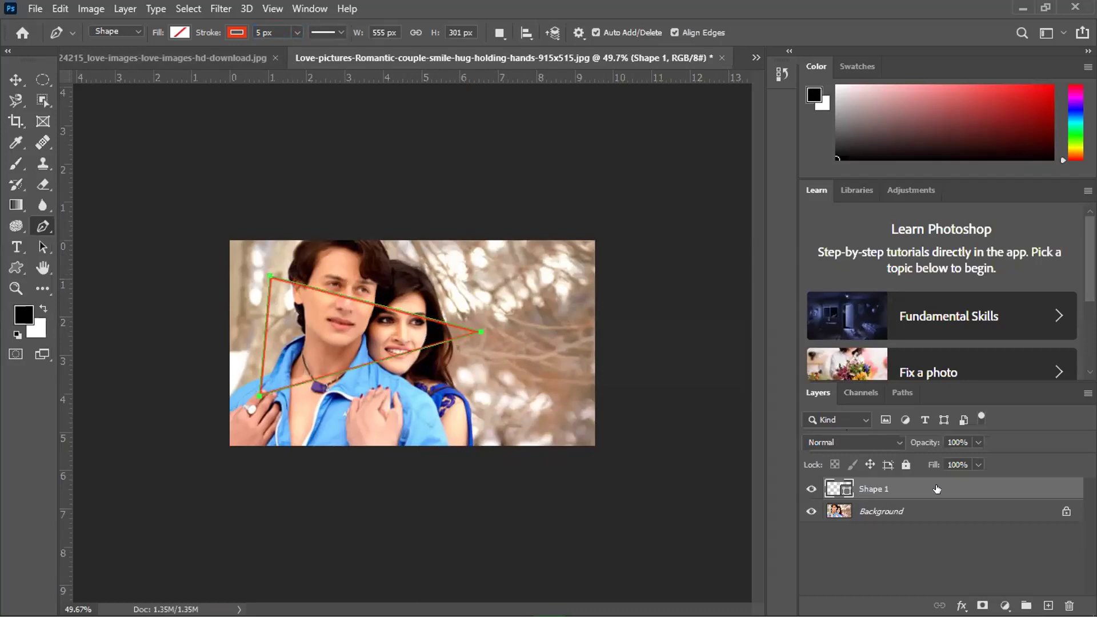
{"action": "left_click", "coordinate": [1069, 606]}
{"action": "left_click", "coordinate": [474, 243]}
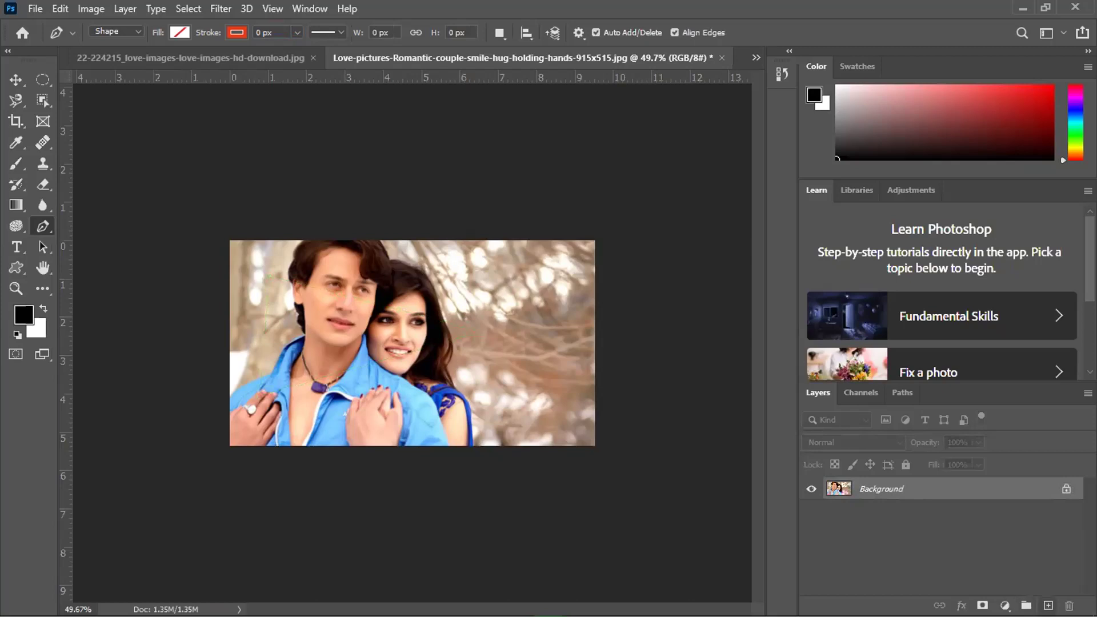
- Add an empty layer above the background and set the pen shape's stroke width to 10 px
{"action": "left_click", "coordinate": [1047, 605]}
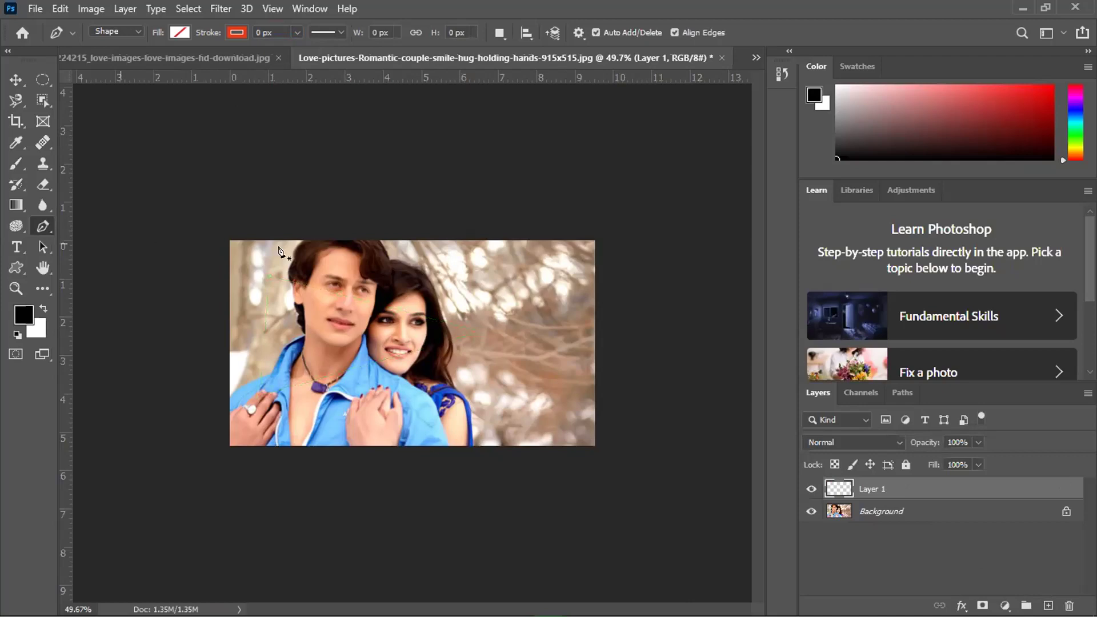
{"action": "left_click", "coordinate": [260, 249]}
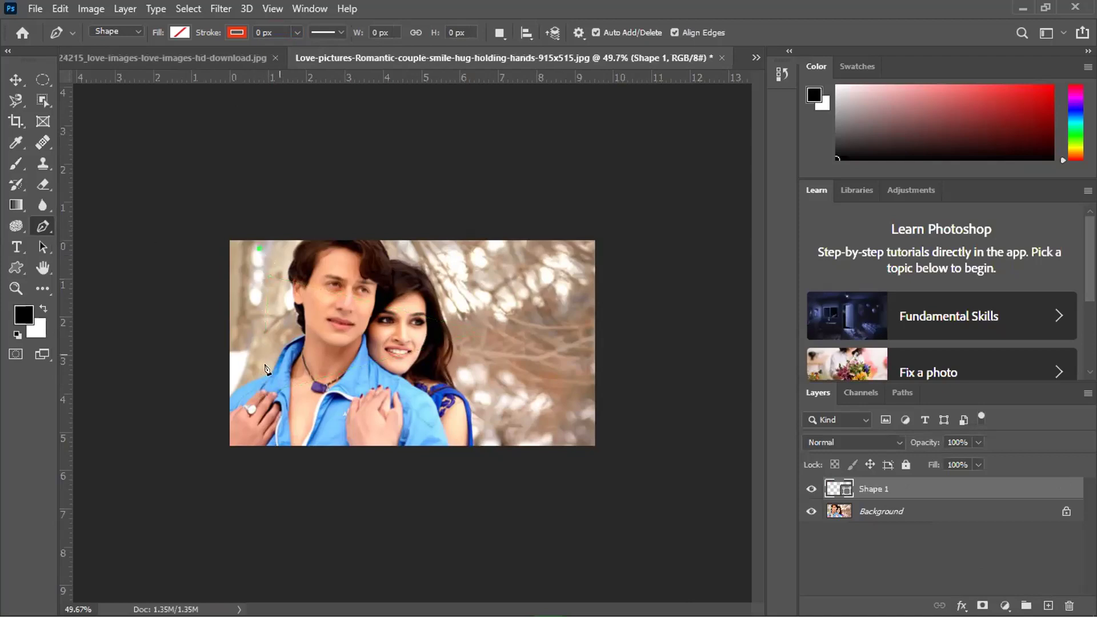
{"action": "key", "text": "ctrl+z"}
{"action": "left_click", "coordinate": [257, 32]}
{"action": "key", "text": "BackSpace"}
{"action": "type", "text": "5"}
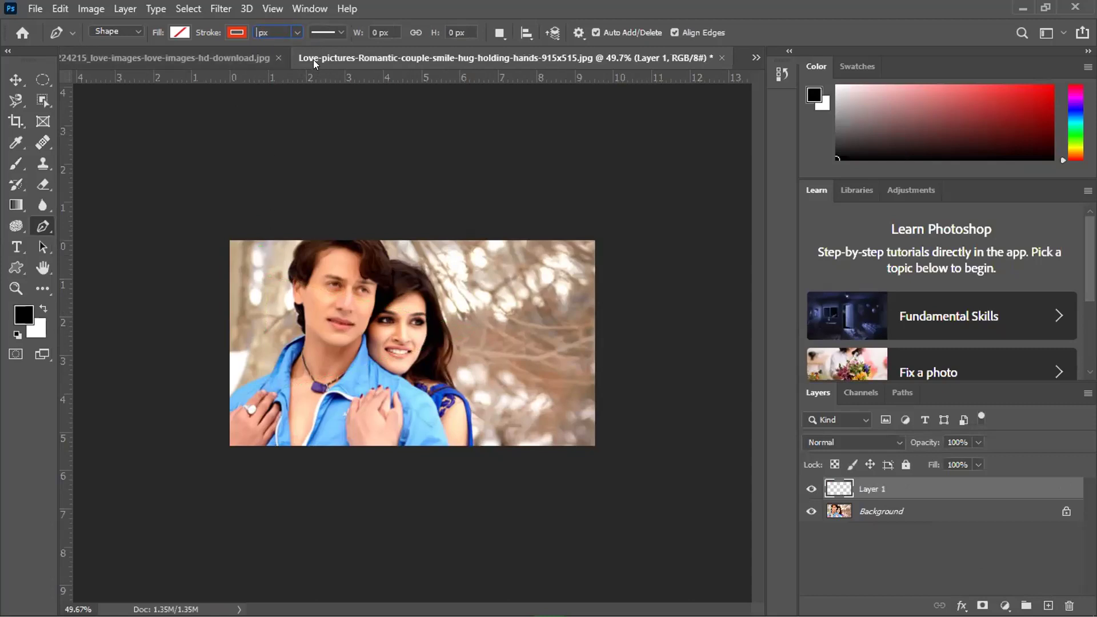
{"action": "key", "text": "BackSpace"}
{"action": "type", "text": "10"}
- Draw an unfilled red-stroked triangle of about 567 by 362 px across the couple with the Pen tool
{"action": "left_click", "coordinate": [255, 249]}
{"action": "left_click", "coordinate": [249, 392]}
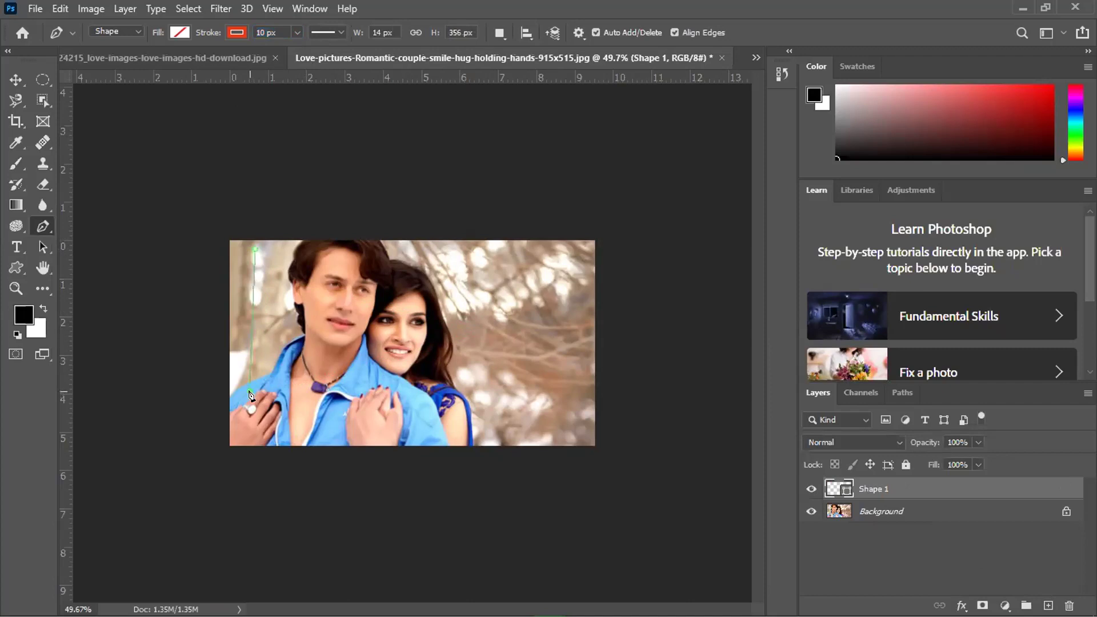
{"action": "left_click", "coordinate": [476, 324]}
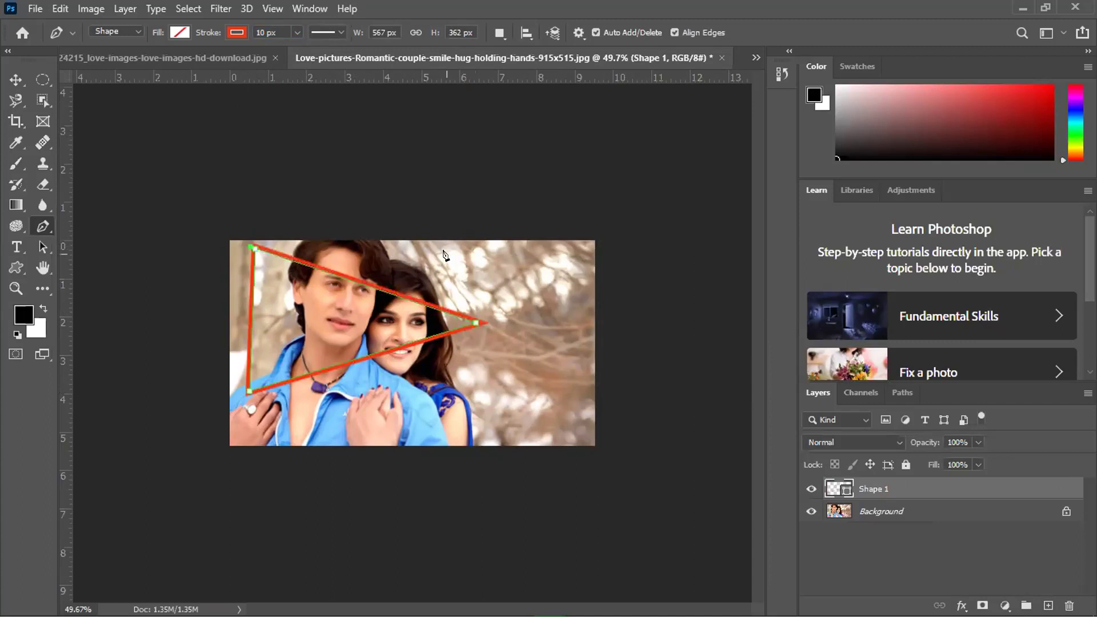
- Remove the triangle's corner beside the woman and redraw it, closing the path at about 547 by 356 px
{"action": "right_click", "coordinate": [418, 336]}
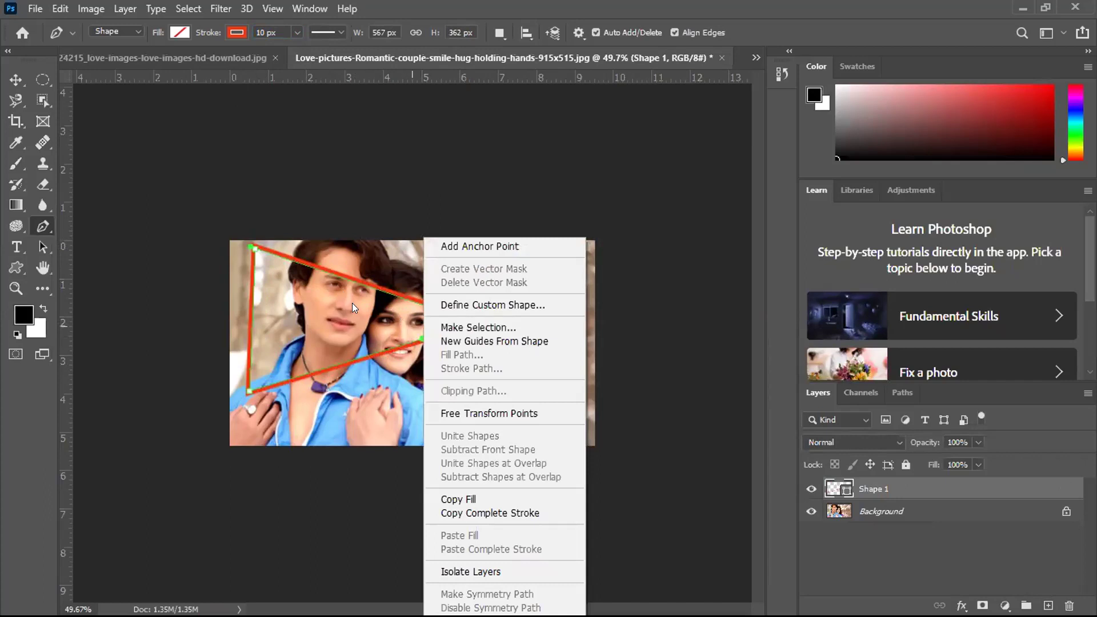
{"action": "left_click", "coordinate": [348, 277]}
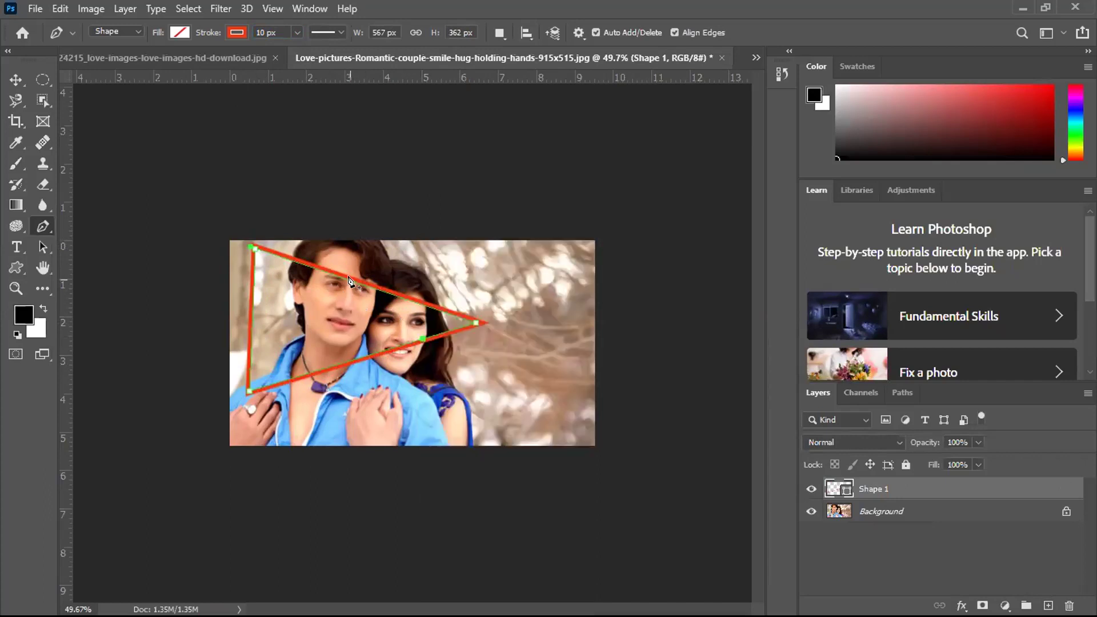
{"action": "key", "text": "Delete"}
{"action": "key", "text": "Delete"}
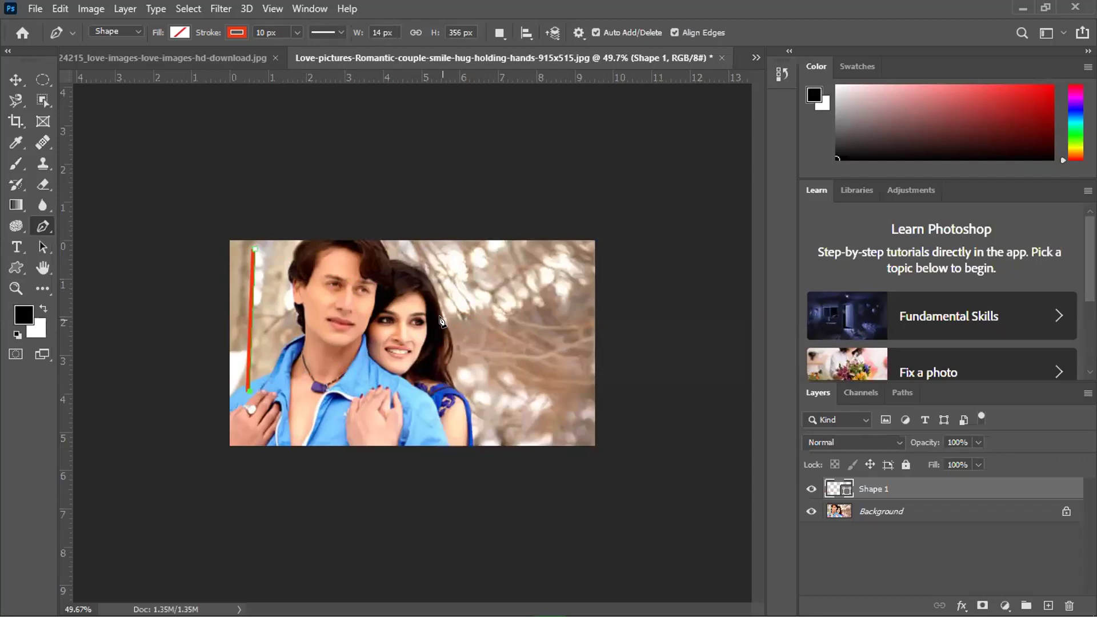
{"action": "left_click", "coordinate": [468, 328]}
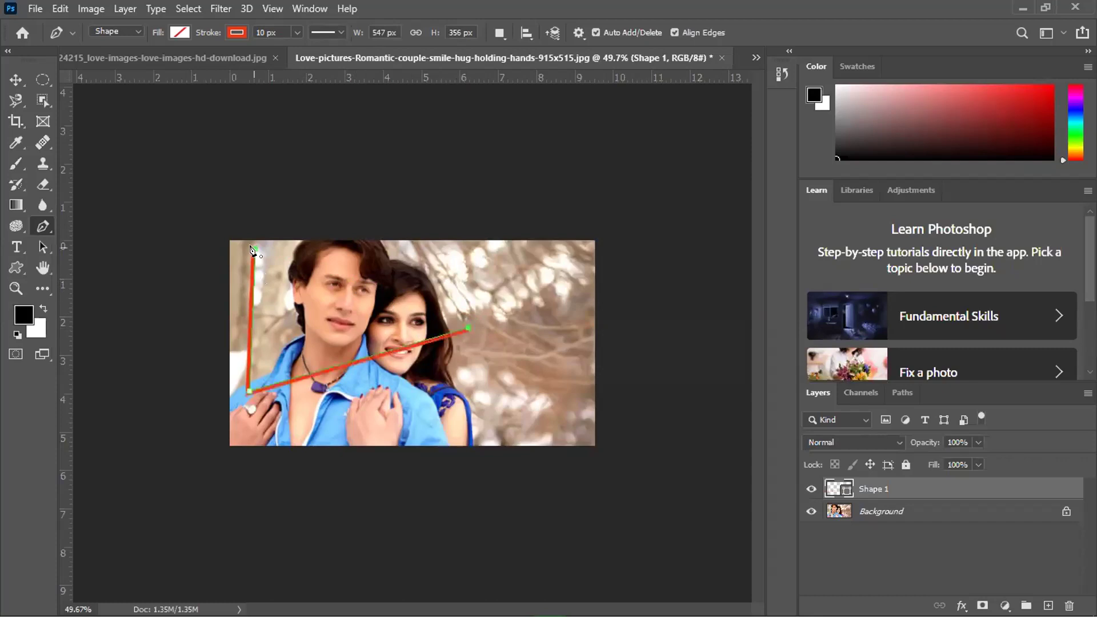
{"action": "left_click", "coordinate": [255, 250]}
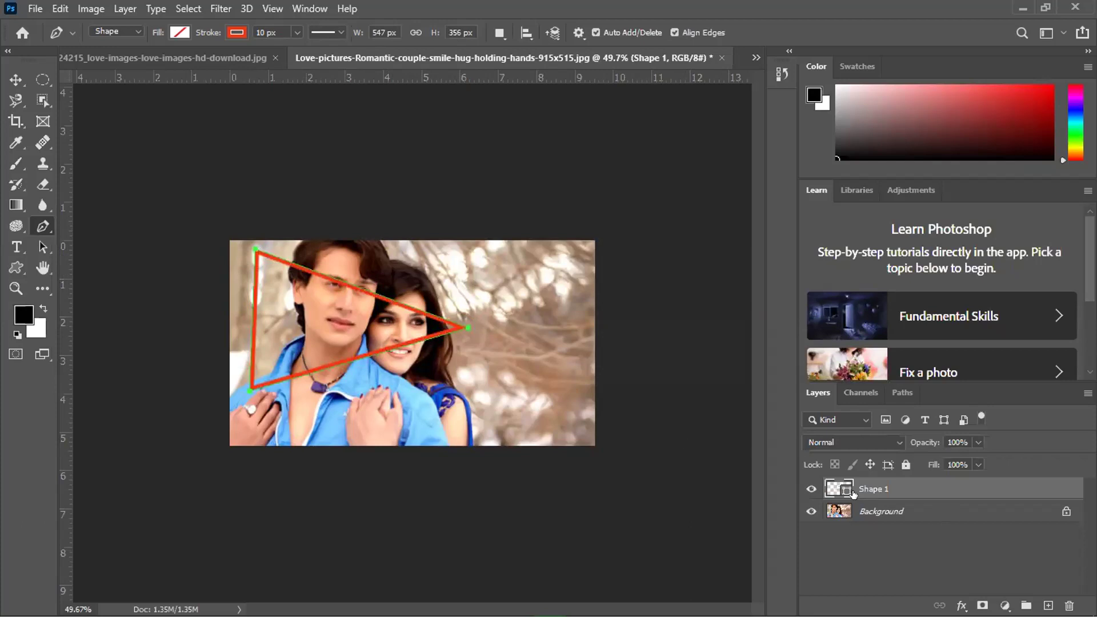
{"action": "right_click", "coordinate": [379, 348]}
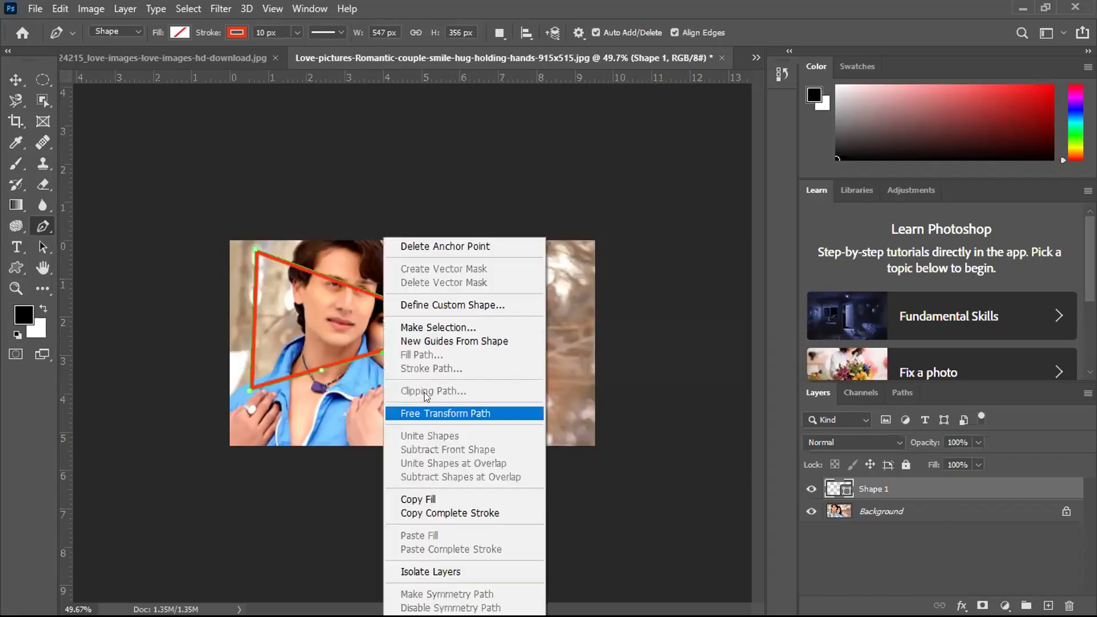
{"action": "left_click", "coordinate": [302, 365]}
{"action": "right_click", "coordinate": [302, 365]}
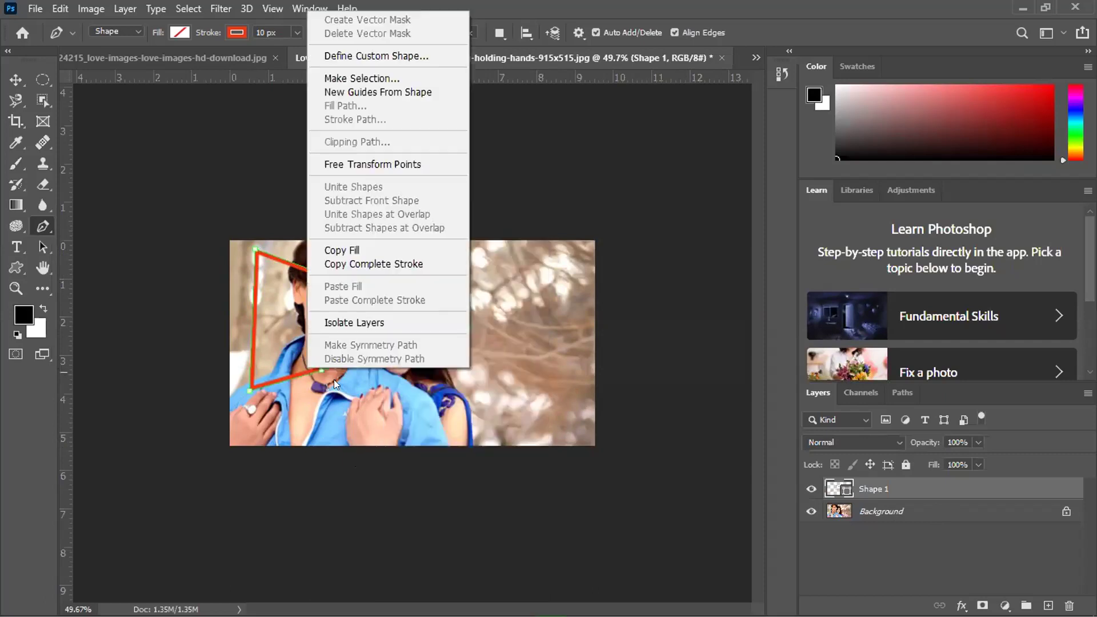
{"action": "left_click", "coordinate": [870, 491]}
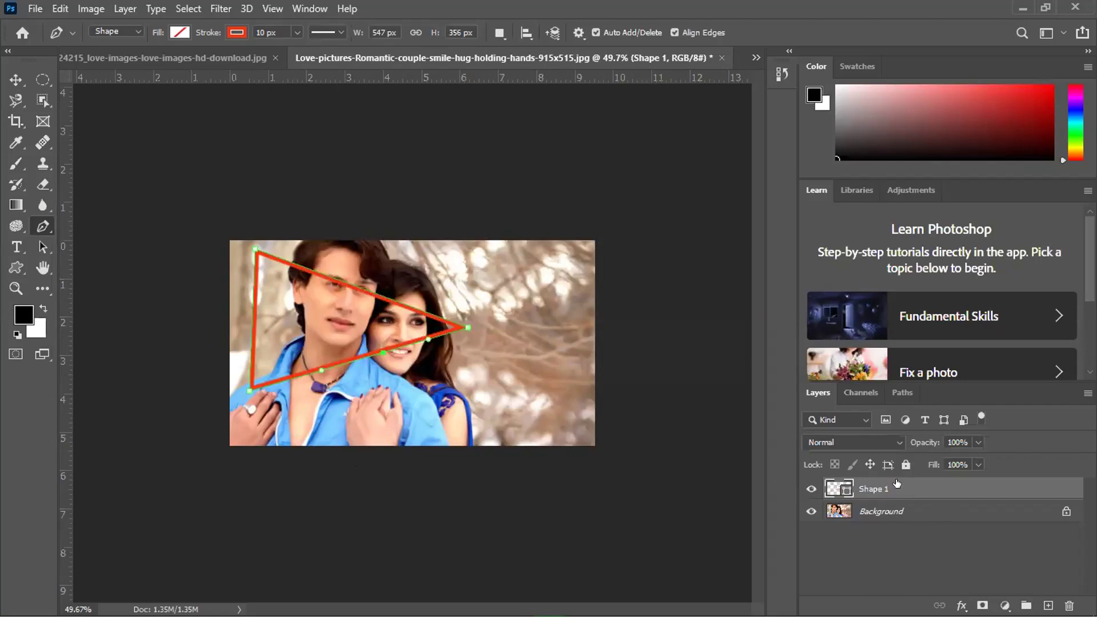
{"action": "left_click", "coordinate": [8, 80]}
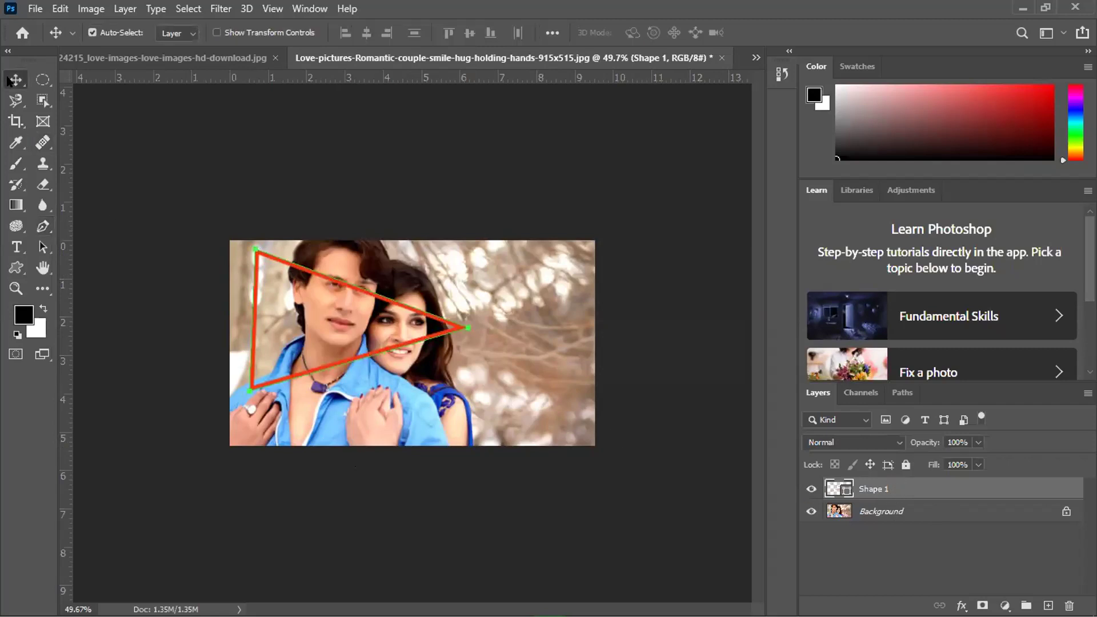
{"action": "right_click", "coordinate": [362, 355]}
{"action": "left_click", "coordinate": [361, 351]}
{"action": "right_click", "coordinate": [361, 353]}
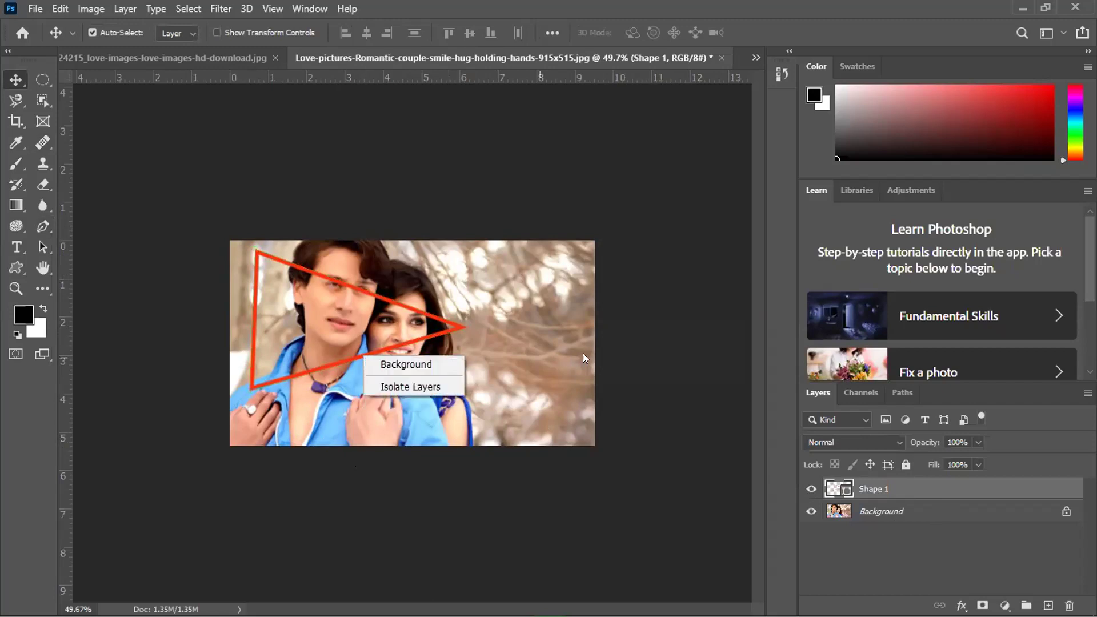
{"action": "left_click", "coordinate": [887, 481]}
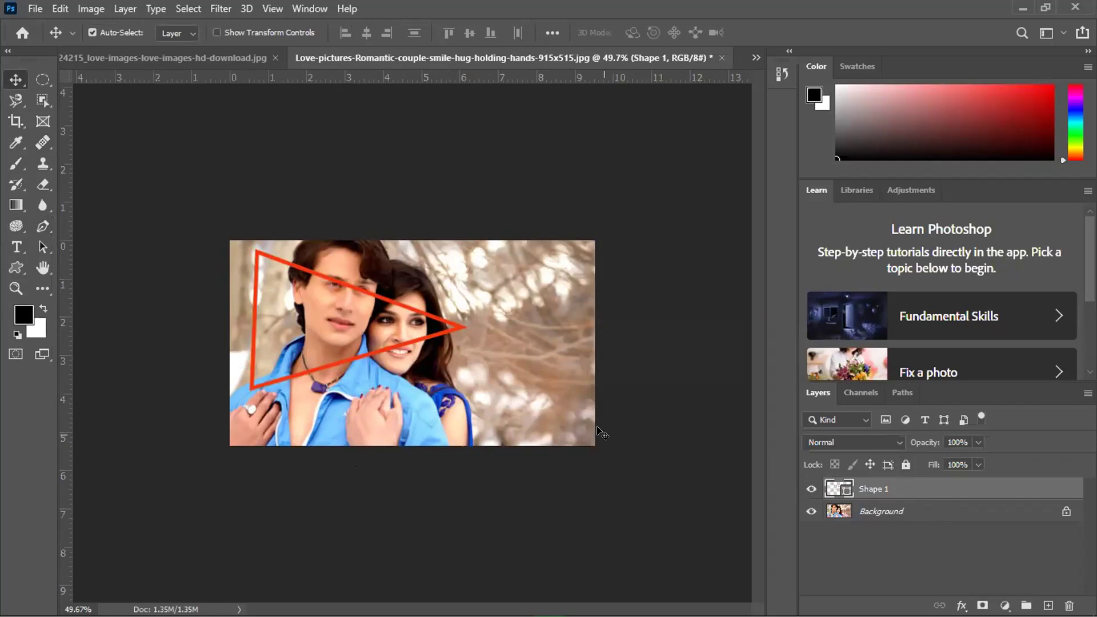
- Add an Outer Glow effect to the triangle's layer with 36% opacity and 18% noise
{"action": "left_click", "coordinate": [901, 487]}
{"action": "left_click", "coordinate": [962, 605]}
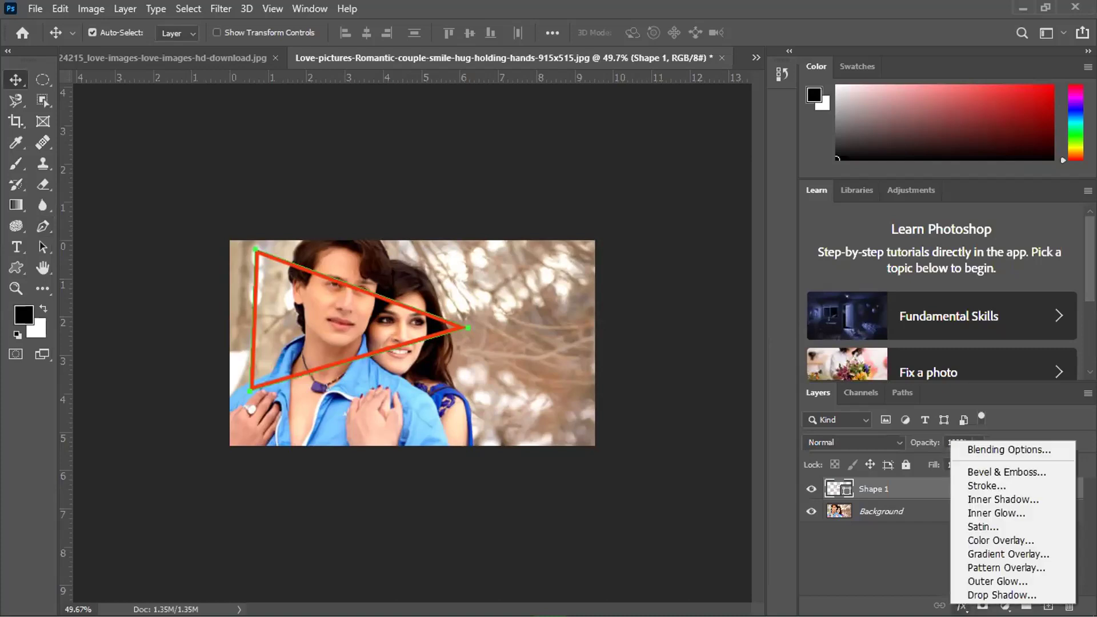
{"action": "left_click", "coordinate": [981, 581]}
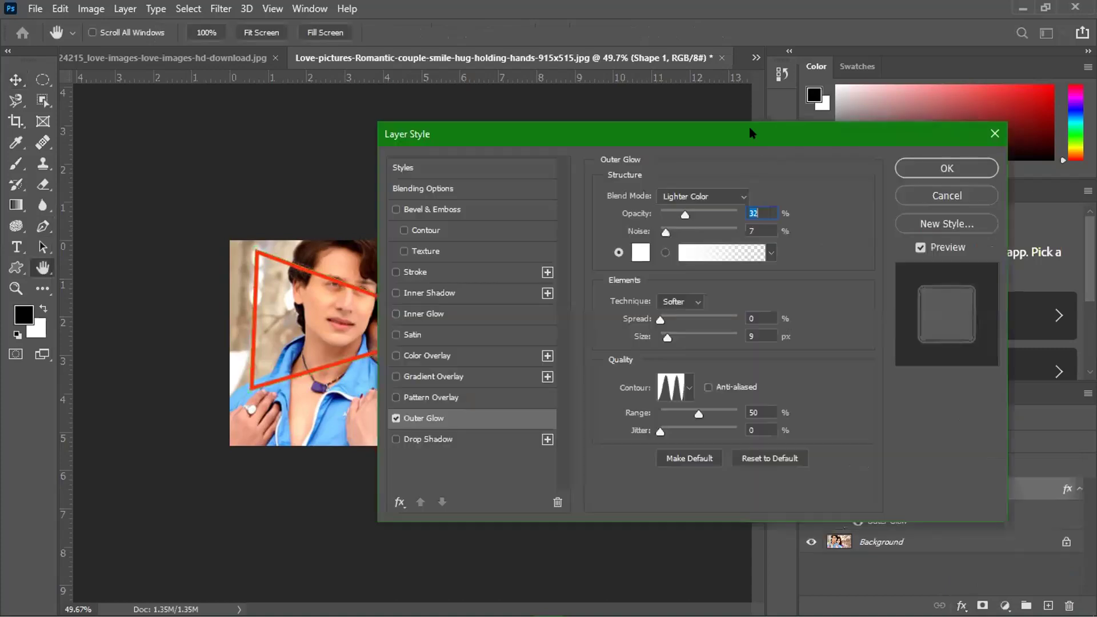
{"action": "left_click_drag", "start_coordinate": [750, 133], "coordinate": [904, 143]}
{"action": "mouse_move", "coordinate": [848, 222]}
{"action": "left_mouse_down"}
{"action": "mouse_move", "coordinate": [828, 224]}
{"action": "mouse_move", "coordinate": [825, 238]}
{"action": "mouse_move", "coordinate": [839, 221]}
{"action": "left_mouse_up"}
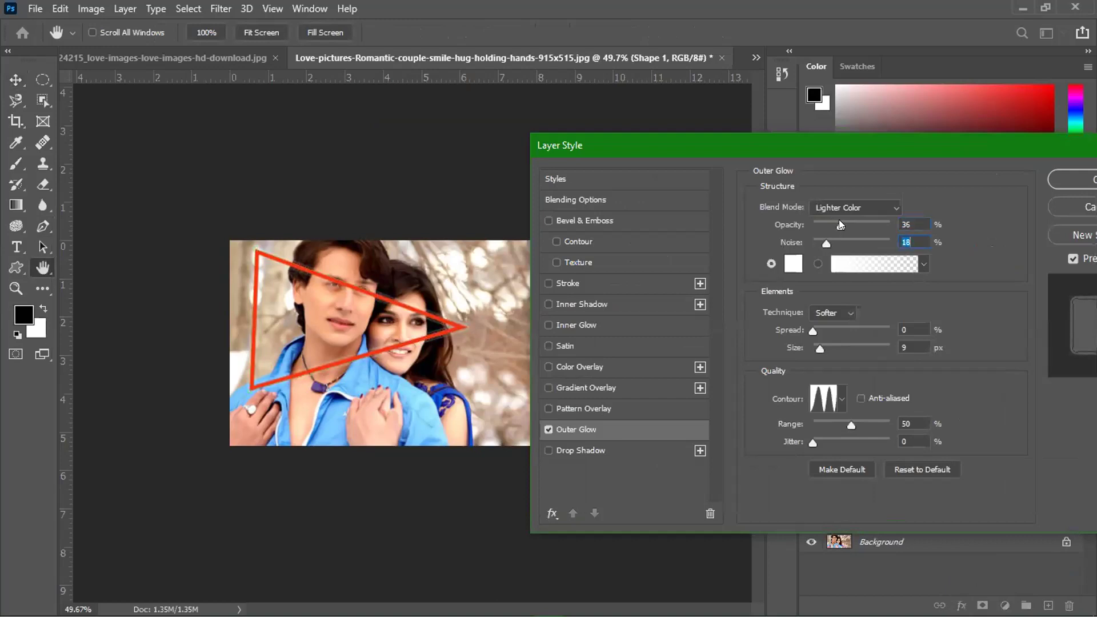
{"action": "left_click_drag", "start_coordinate": [928, 146], "coordinate": [877, 134]}
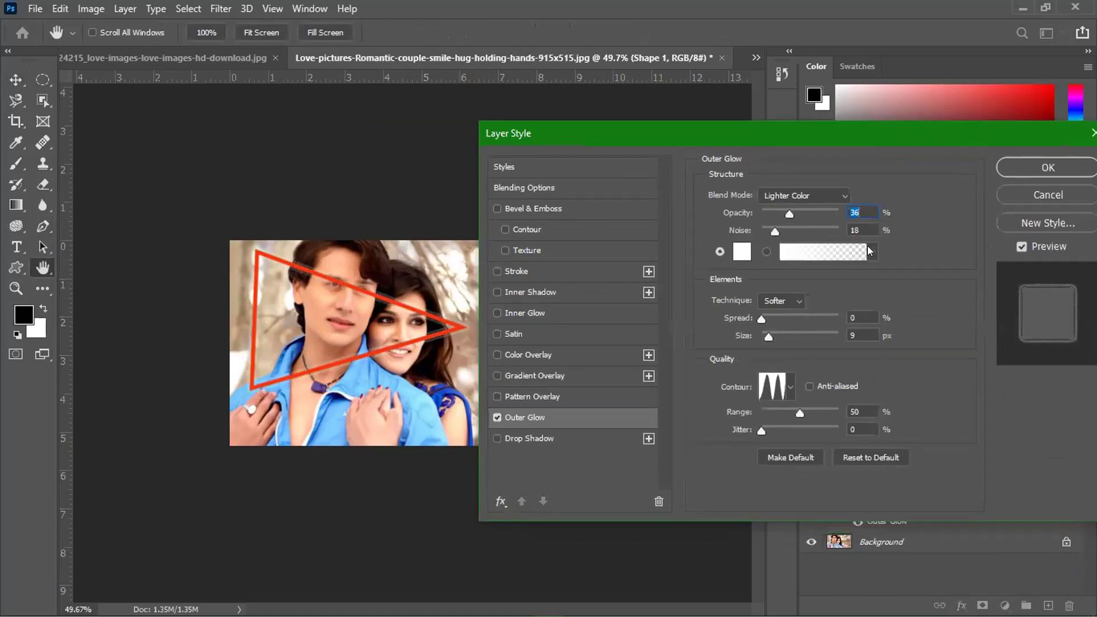
- Try a cyan-to-magenta gradient from the Purples presets for the outer glow
{"action": "left_click", "coordinate": [867, 247]}
{"action": "left_click", "coordinate": [786, 364]}
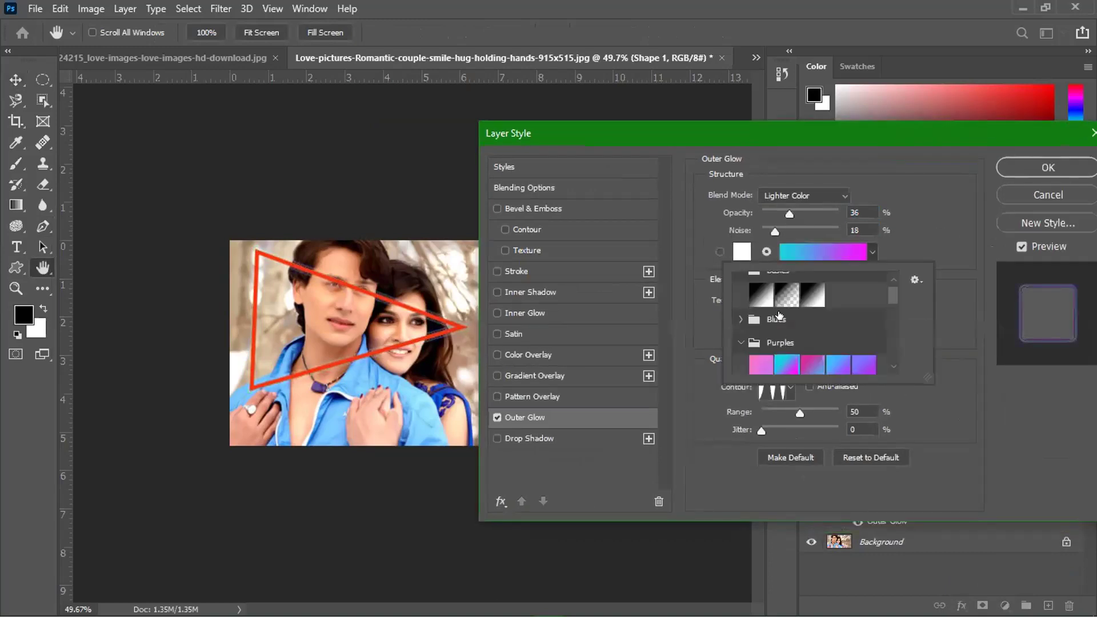
{"action": "left_click", "coordinate": [720, 252]}
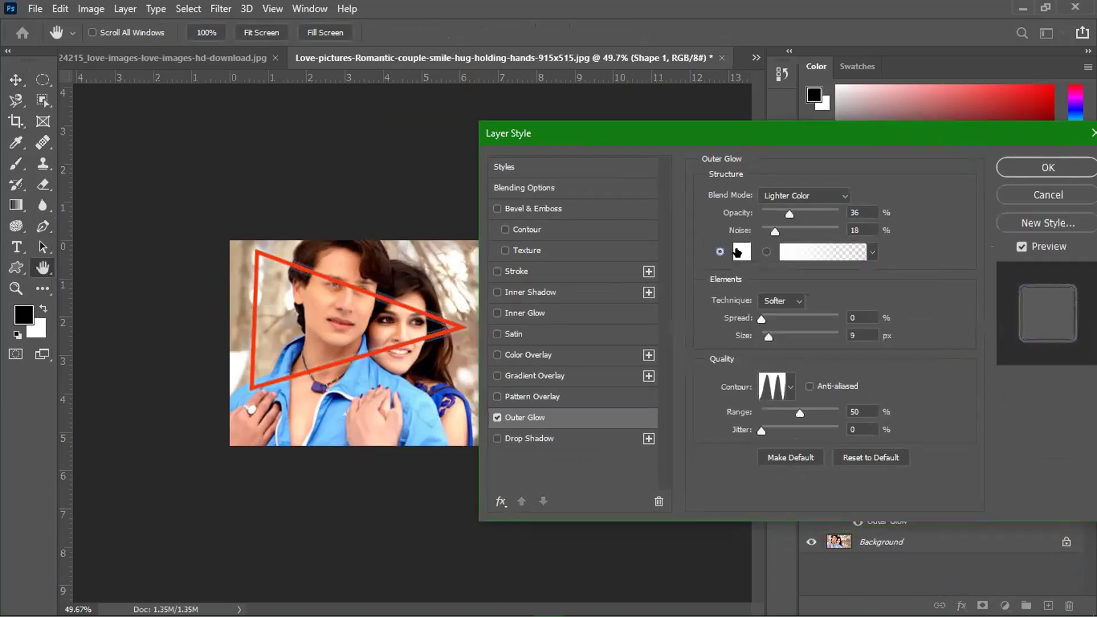
- Change the outer glow to solid blue with 100% opacity and 0% noise
{"action": "left_click", "coordinate": [738, 252]}
{"action": "left_click", "coordinate": [558, 198]}
{"action": "left_click_drag", "start_coordinate": [520, 152], "coordinate": [524, 151]}
{"action": "left_click", "coordinate": [699, 115]}
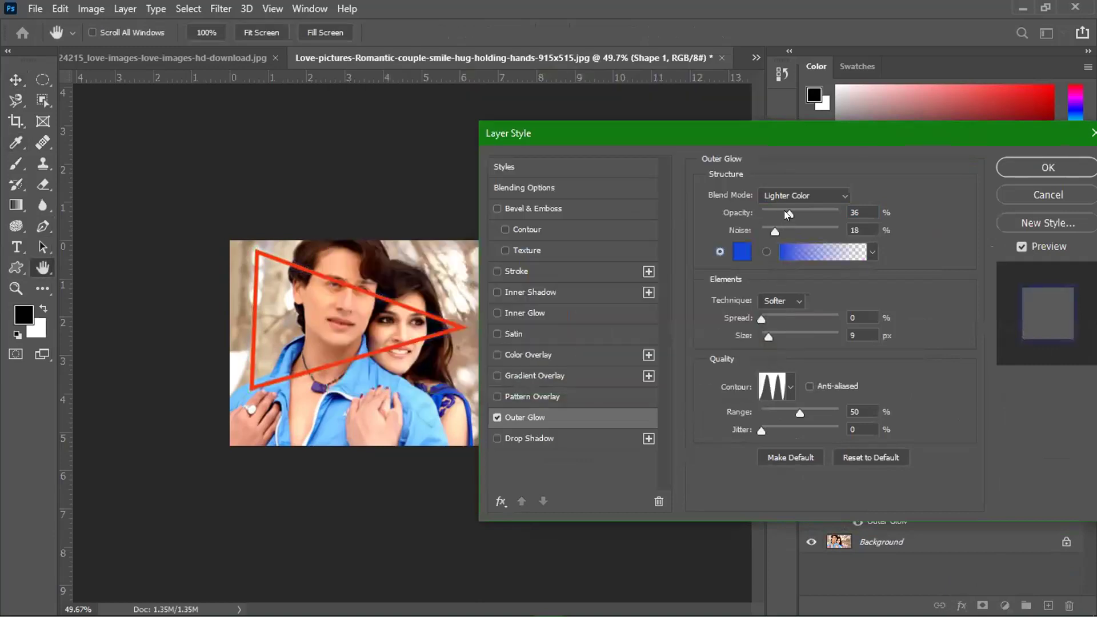
{"action": "left_click", "coordinate": [790, 213]}
{"action": "mouse_move", "coordinate": [774, 231]}
{"action": "left_mouse_down"}
{"action": "mouse_move", "coordinate": [788, 232]}
{"action": "mouse_move", "coordinate": [773, 227]}
{"action": "left_mouse_up"}
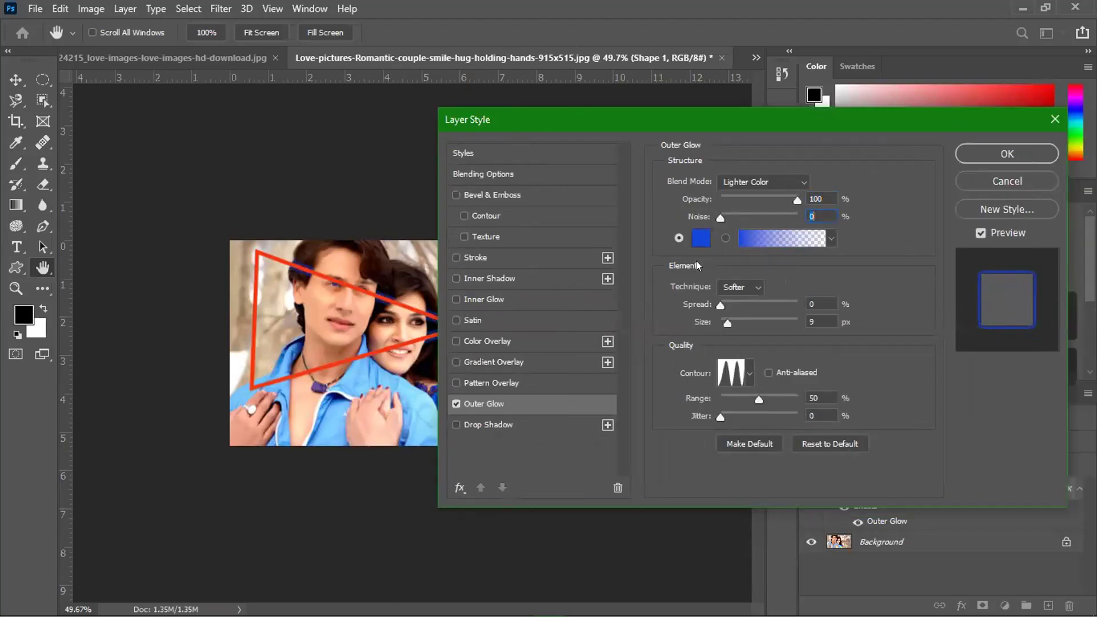
- Set the outer glow's spread to 30% and its size to 46 px
{"action": "left_click", "coordinate": [786, 301]}
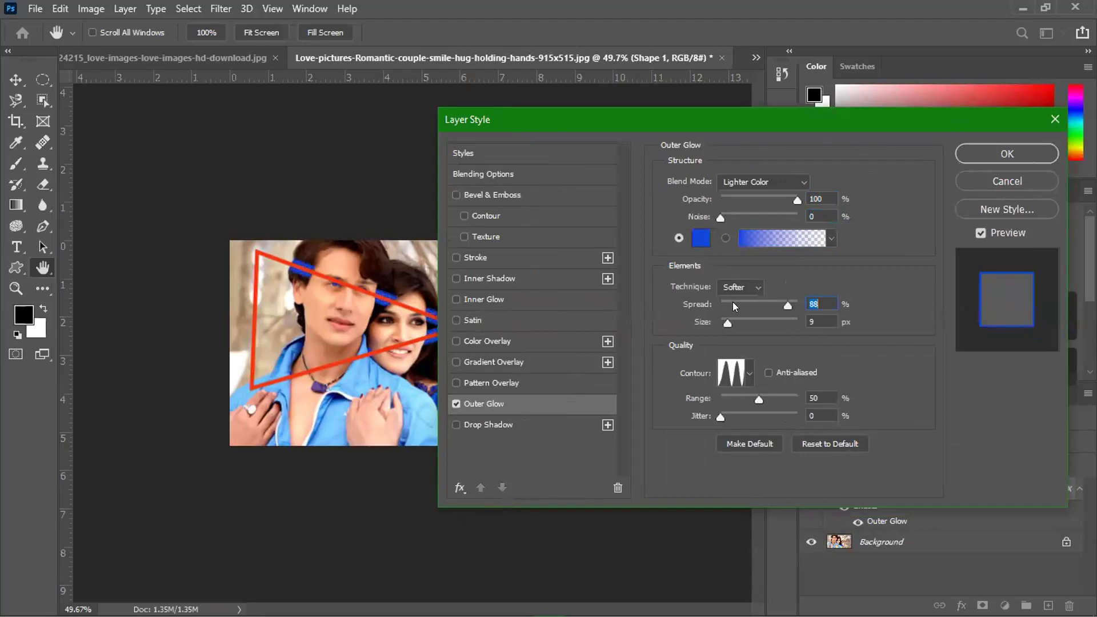
{"action": "left_click", "coordinate": [740, 301]}
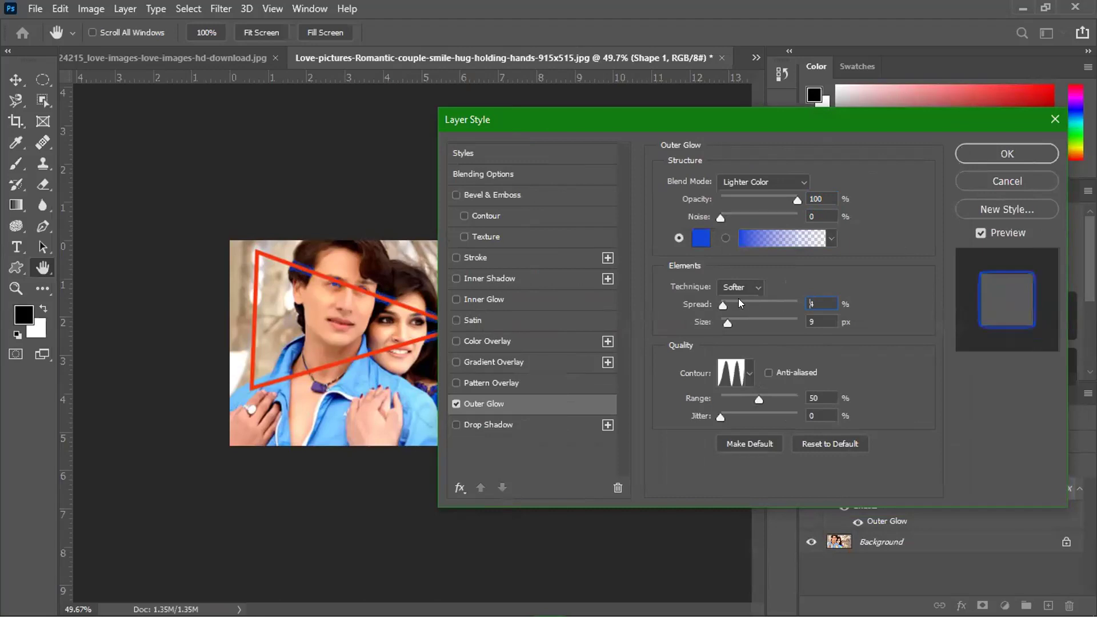
{"action": "left_click", "coordinate": [737, 322]}
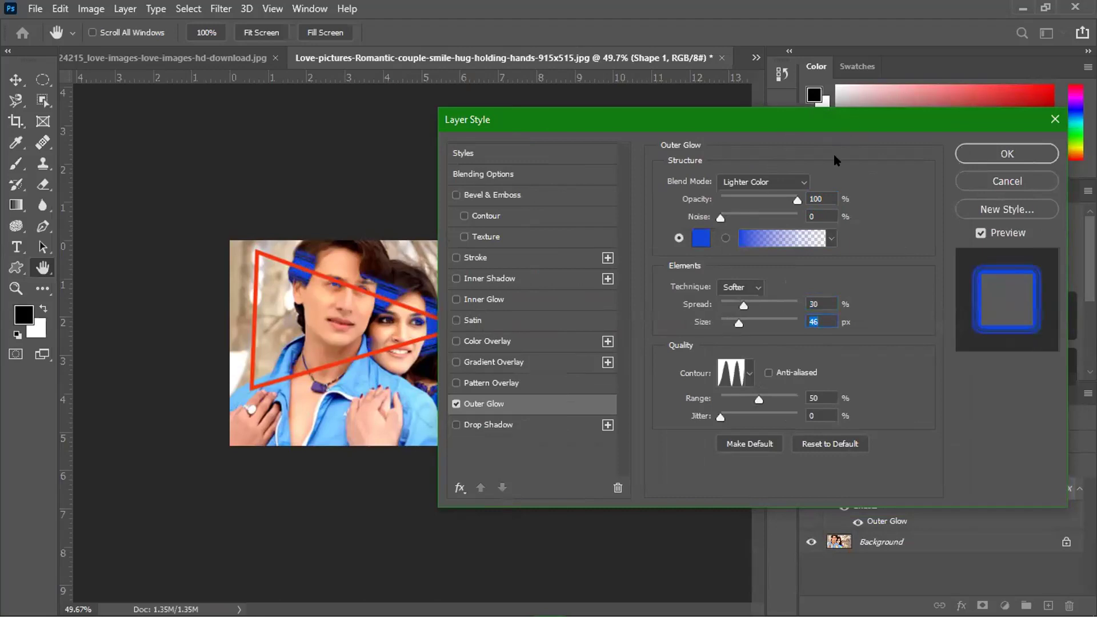
- Switch the outer glow's blend mode to Multiply and set its spread to 5% and size to 9 px
{"action": "left_click_drag", "start_coordinate": [787, 122], "coordinate": [854, 114]}
{"action": "left_click", "coordinate": [827, 174]}
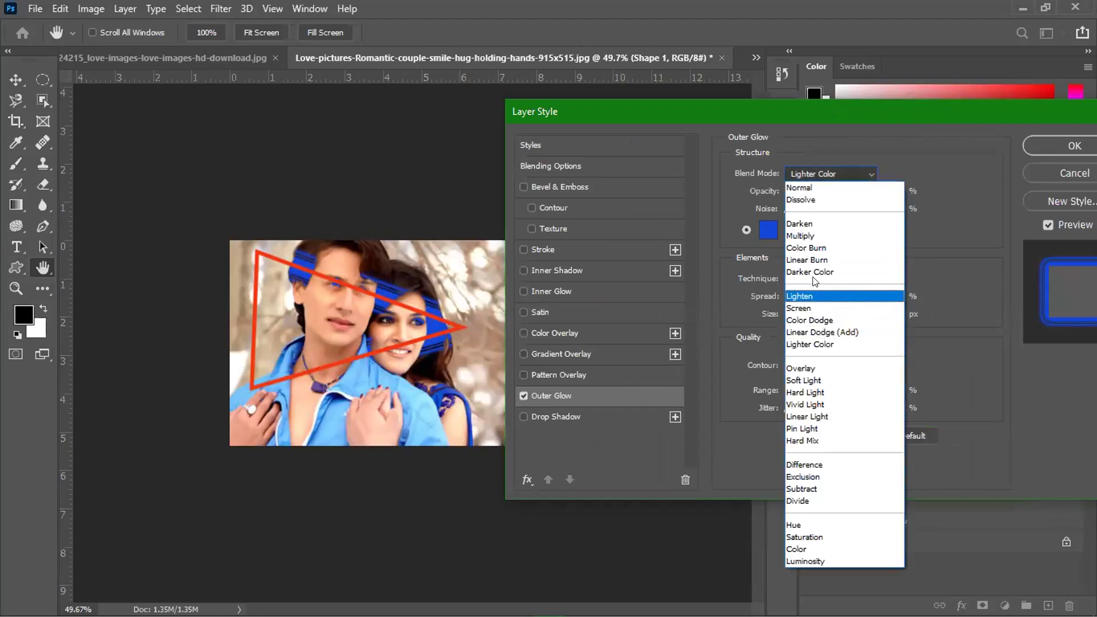
{"action": "left_click", "coordinate": [801, 234]}
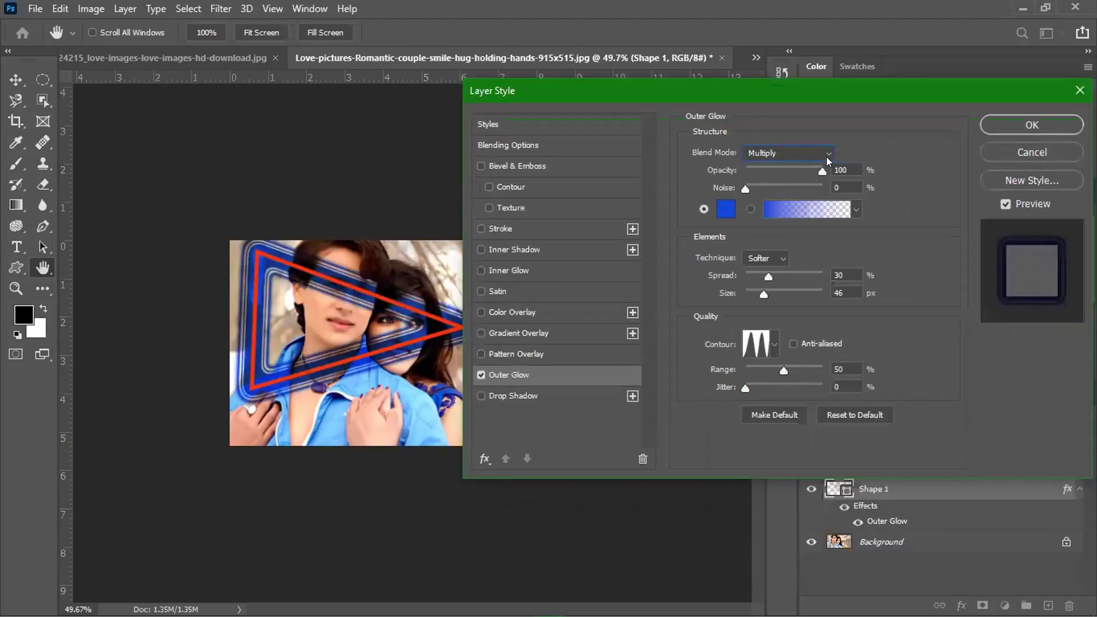
{"action": "left_click_drag", "start_coordinate": [768, 277], "coordinate": [750, 293]}
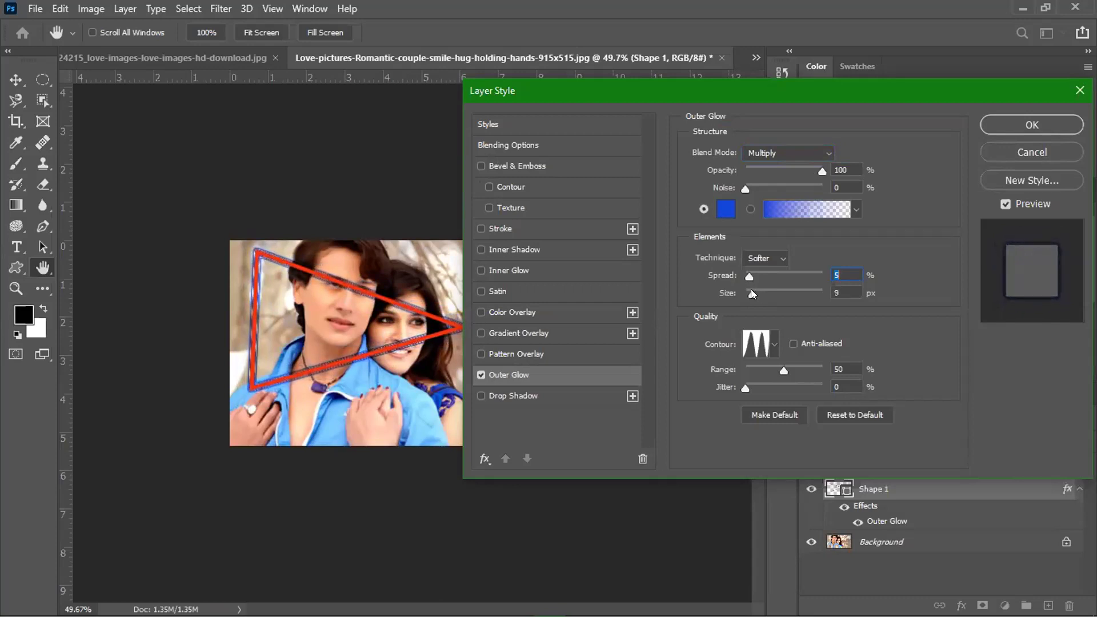
- Change the outer glow's contour from the double-ring curve to the straight diagonal linear preset
{"action": "left_click_drag", "start_coordinate": [751, 289], "coordinate": [739, 295]}
{"action": "left_click", "coordinate": [765, 346]}
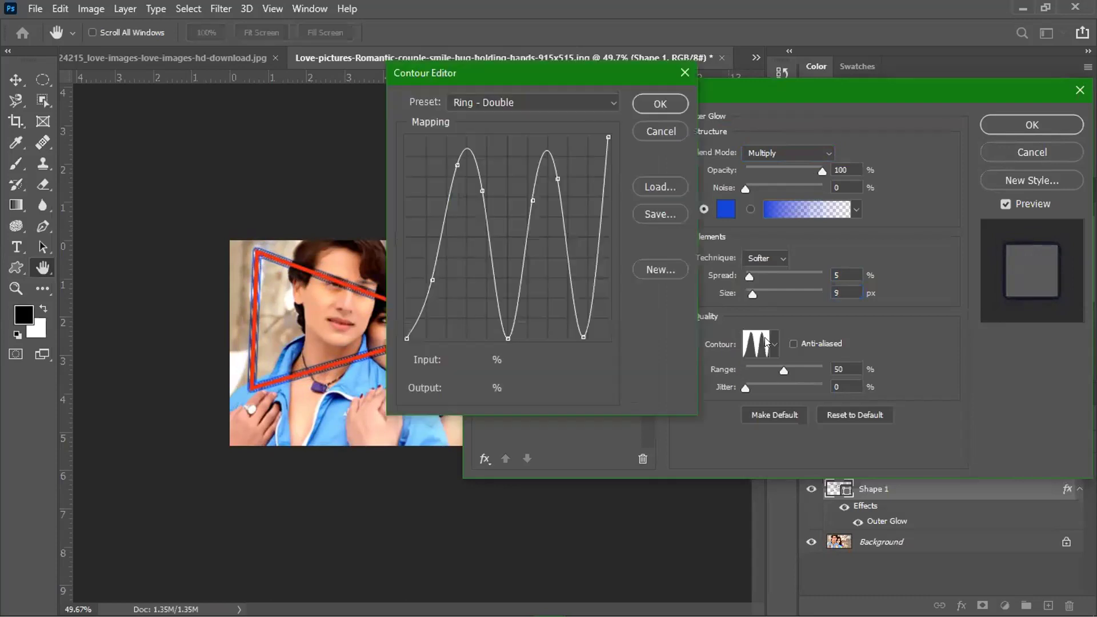
{"action": "left_click", "coordinate": [686, 72]}
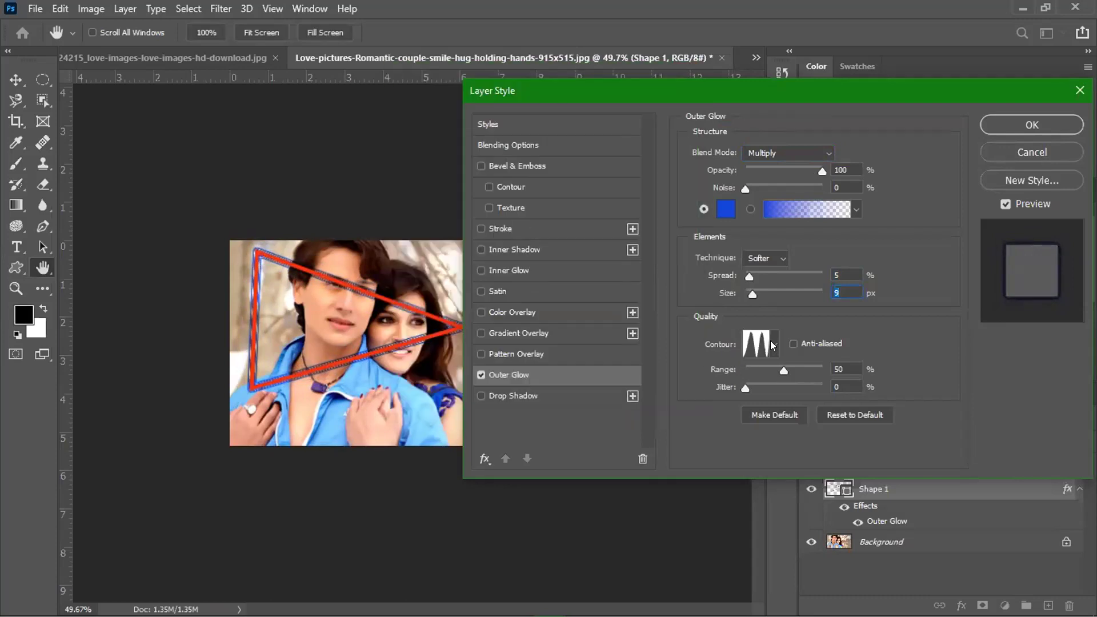
{"action": "left_click", "coordinate": [774, 345]}
{"action": "left_click", "coordinate": [677, 380]}
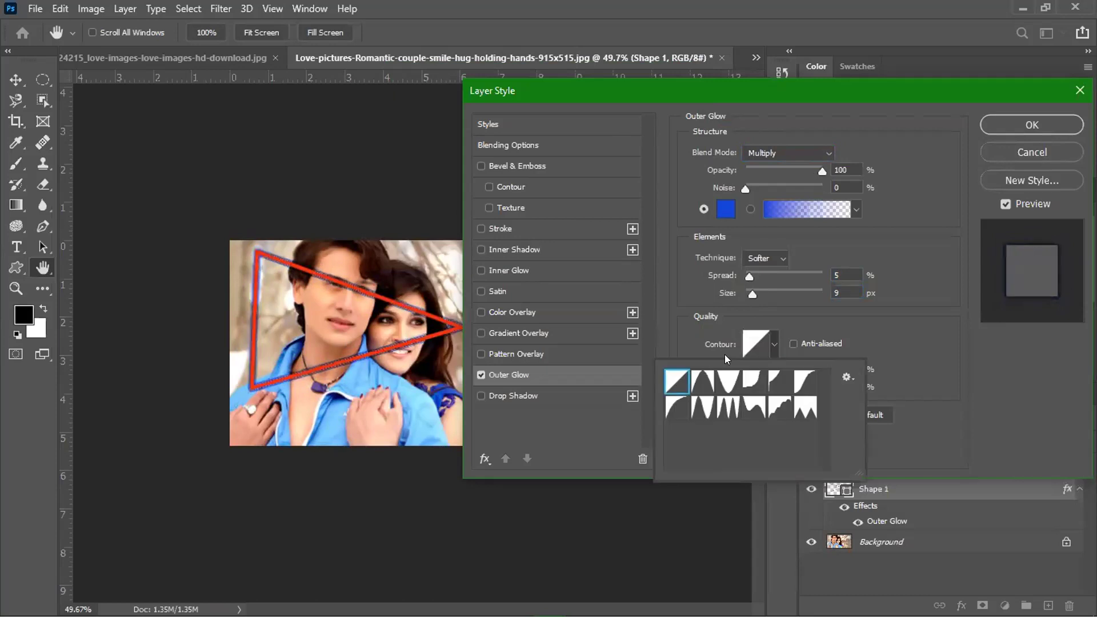
{"action": "left_click", "coordinate": [774, 343]}
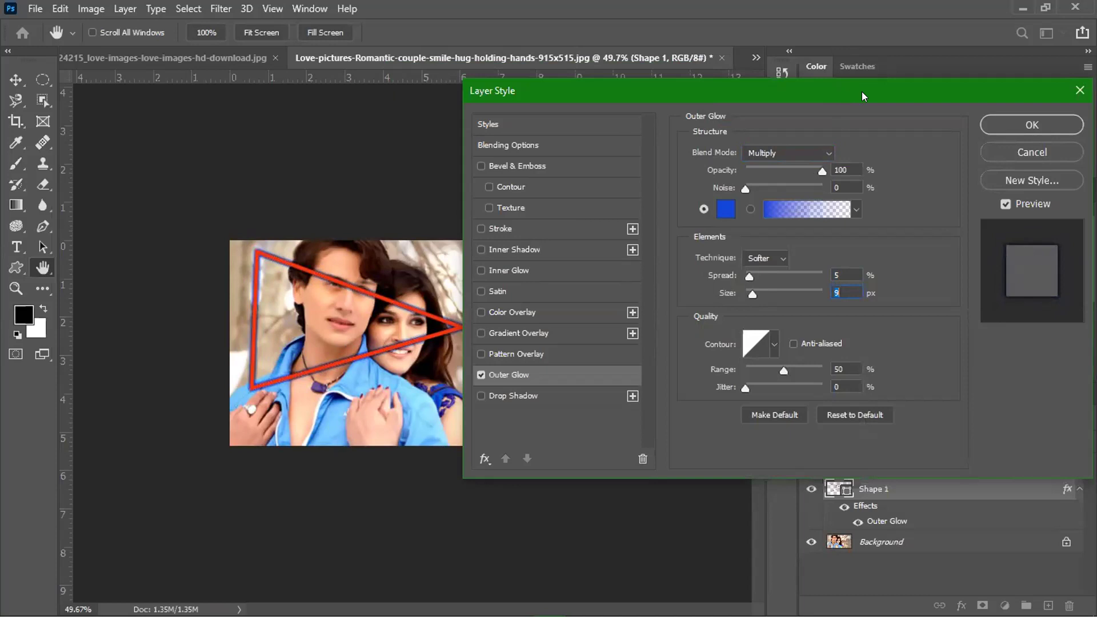
- Set the outer glow's spread to 11% and size to 16 px, and apply the layer style
{"action": "left_click_drag", "start_coordinate": [874, 94], "coordinate": [945, 89]}
{"action": "left_click_drag", "start_coordinate": [823, 264], "coordinate": [828, 284]}
{"action": "left_click_drag", "start_coordinate": [827, 284], "coordinate": [825, 284]}
{"action": "left_click_drag", "start_coordinate": [933, 81], "coordinate": [839, 44]}
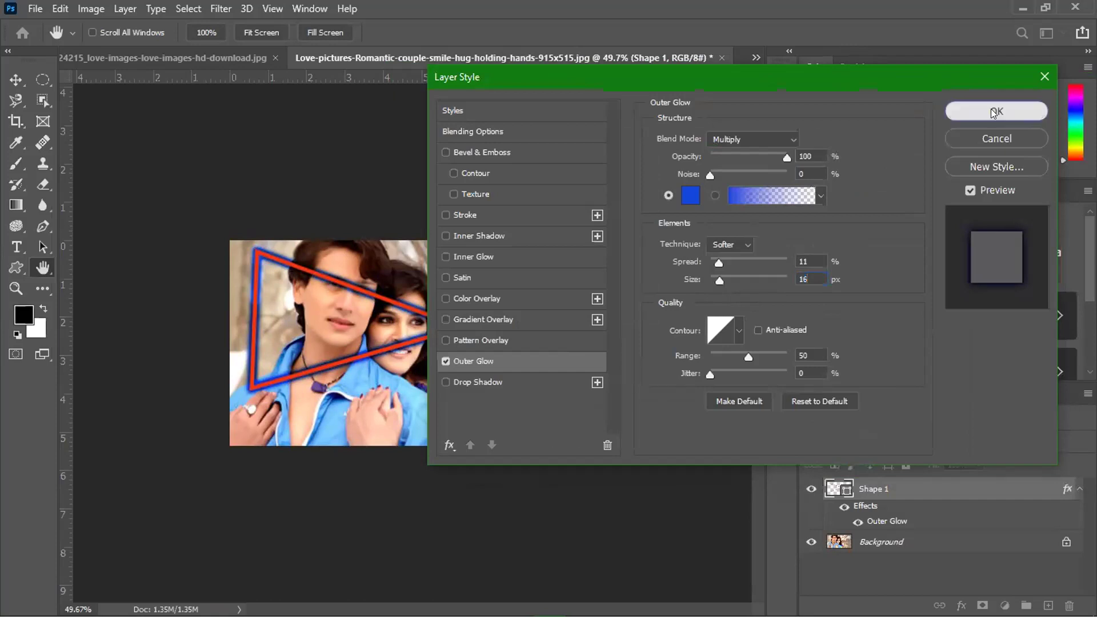
{"action": "left_click", "coordinate": [995, 112]}
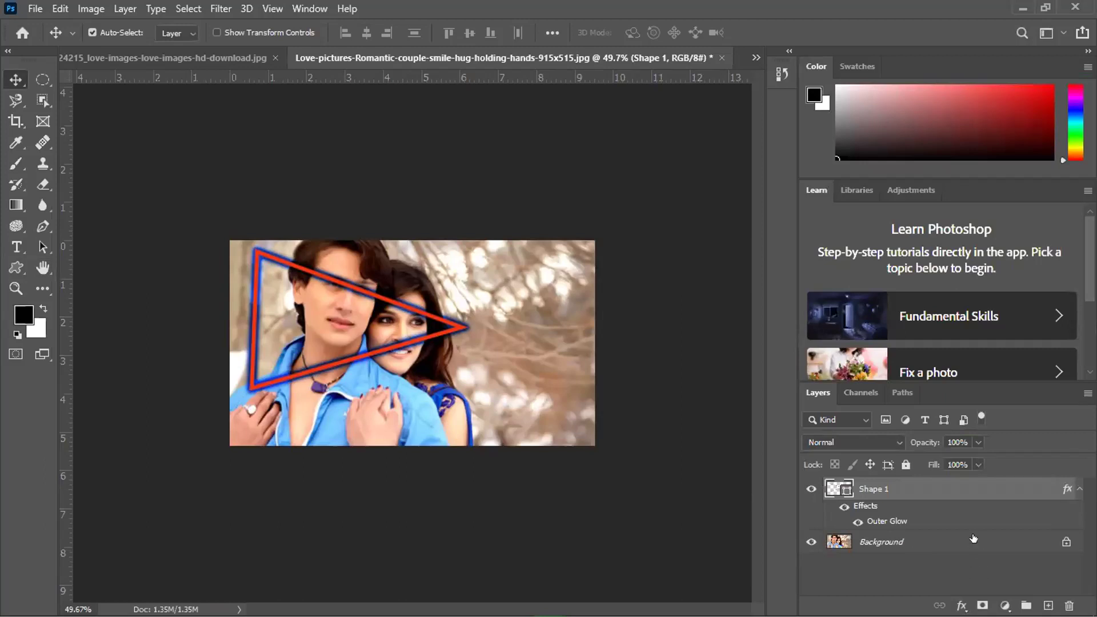
- Convert the Shape 1 layer to a smart object and add a layer mask to it
{"action": "right_click", "coordinate": [867, 484]}
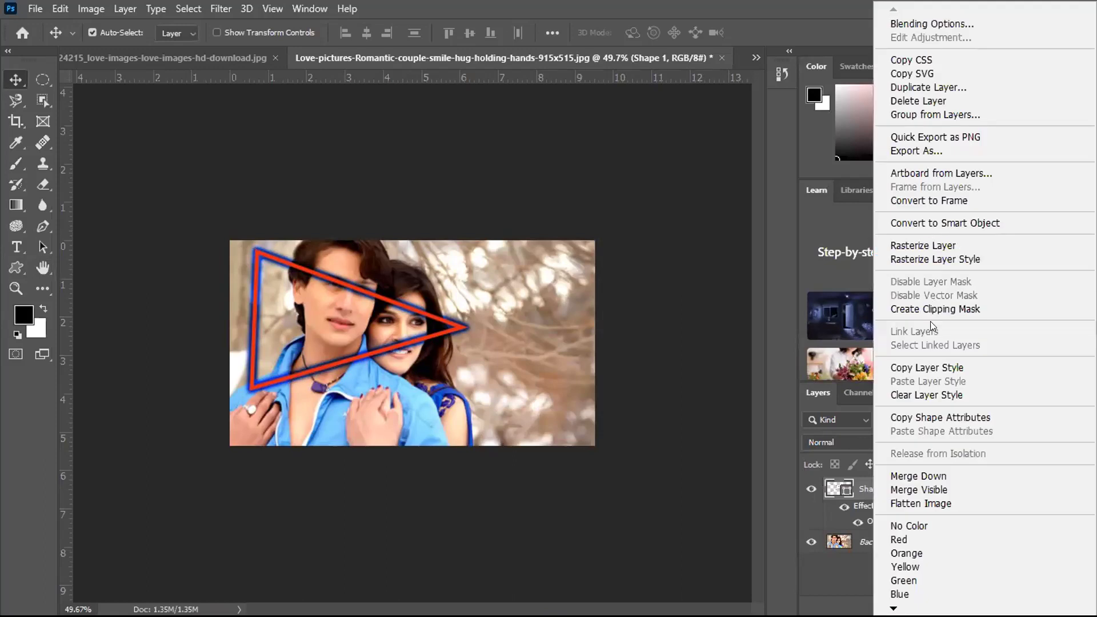
{"action": "left_click", "coordinate": [926, 222]}
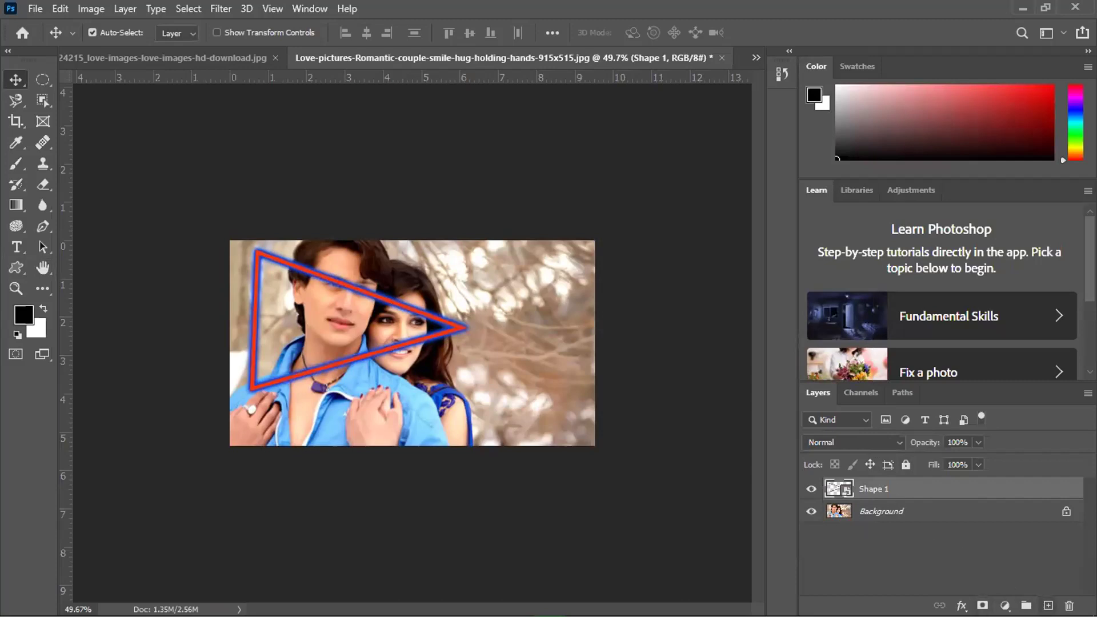
{"action": "left_click", "coordinate": [982, 605]}
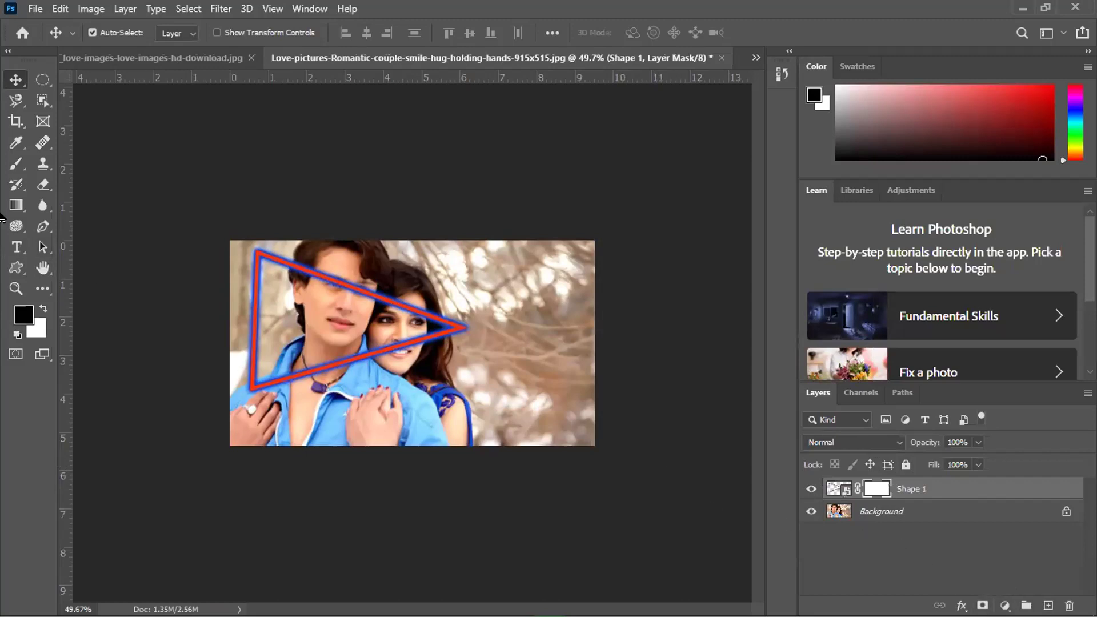
- Paint black on Shape 1's mask with the Brush tool to hide the triangle where it crosses the couple
{"action": "left_click", "coordinate": [16, 164]}
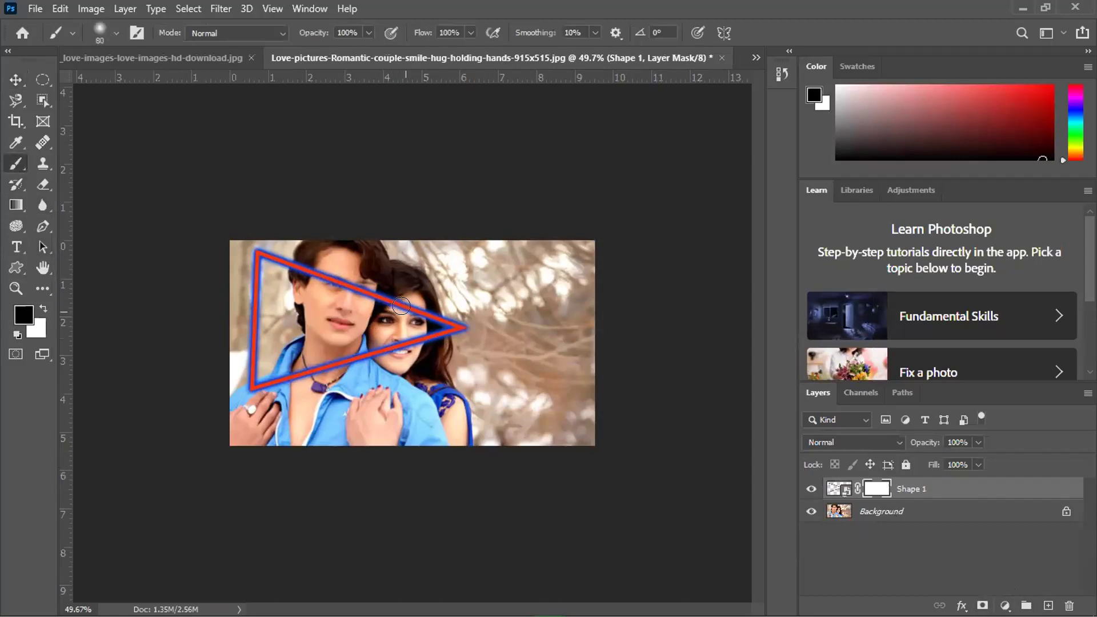
{"action": "mouse_move", "coordinate": [425, 314]}
{"action": "left_mouse_down"}
{"action": "mouse_move", "coordinate": [297, 268]}
{"action": "mouse_move", "coordinate": [370, 287]}
{"action": "mouse_move", "coordinate": [324, 273]}
{"action": "mouse_move", "coordinate": [411, 309]}
{"action": "mouse_move", "coordinate": [427, 336]}
{"action": "mouse_move", "coordinate": [285, 378]}
{"action": "left_mouse_up"}
{"action": "mouse_move", "coordinate": [304, 280]}
{"action": "left_mouse_down"}
{"action": "mouse_move", "coordinate": [297, 260]}
{"action": "mouse_move", "coordinate": [300, 305]}
{"action": "left_mouse_up"}
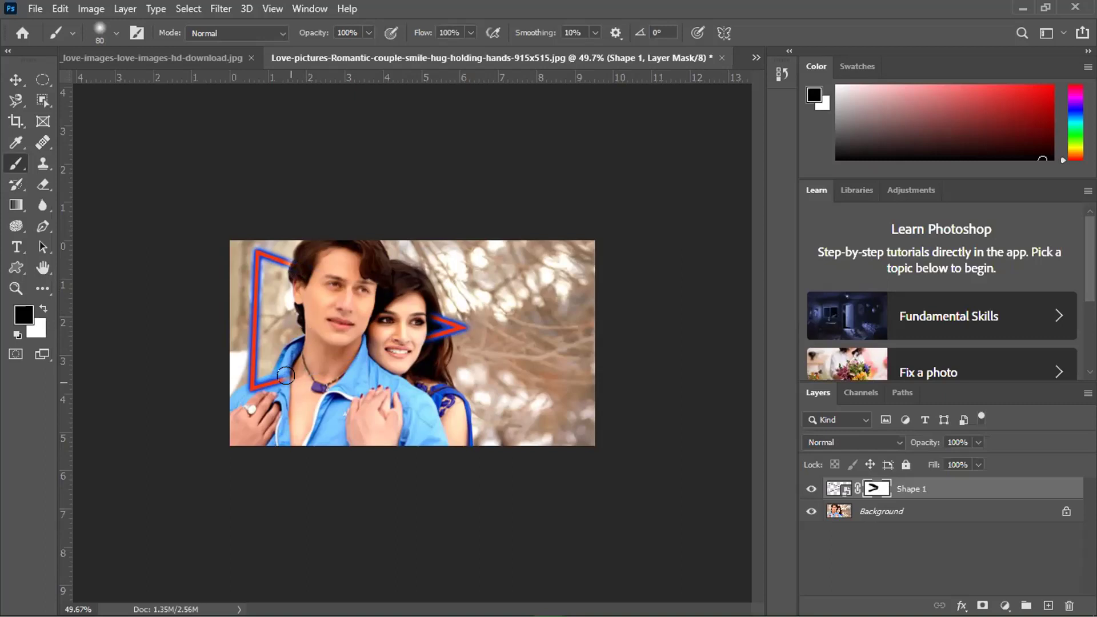
{"action": "left_click", "coordinate": [16, 80]}
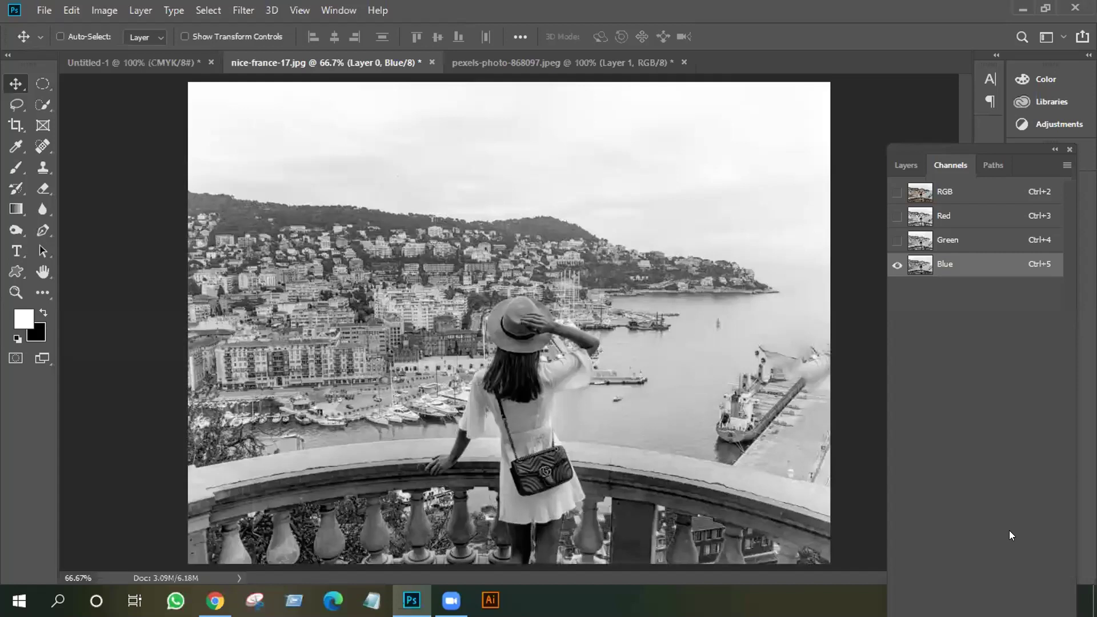
- Switch the nice-france-17.jpg image from the Blue channel to the RGB composite and return to its layers
{"action": "left_click", "coordinate": [906, 165]}
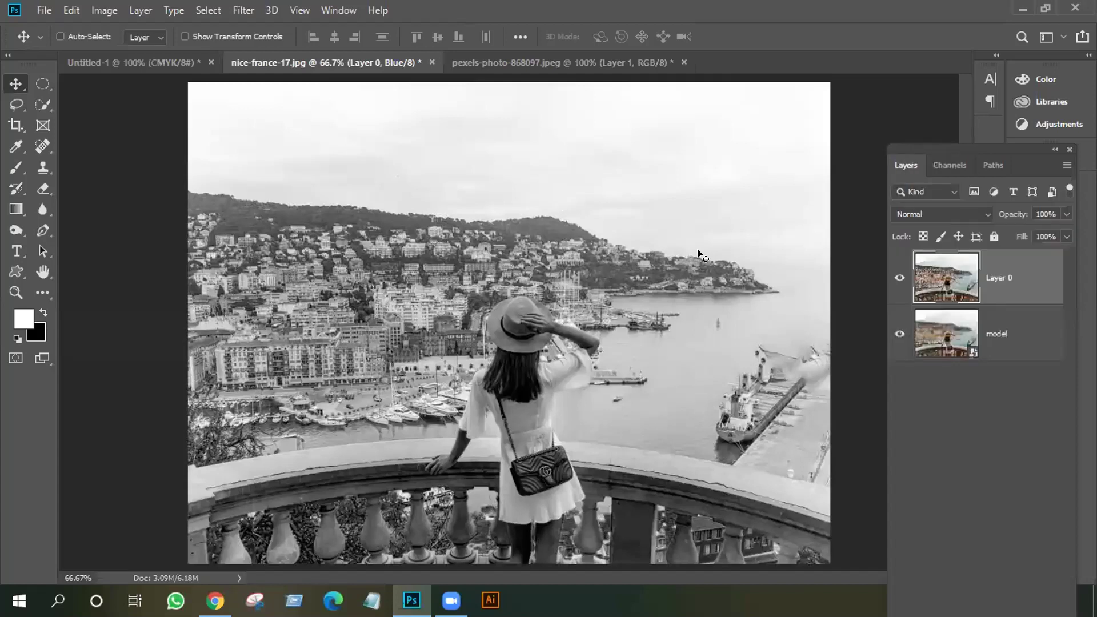
{"action": "left_click", "coordinate": [950, 166]}
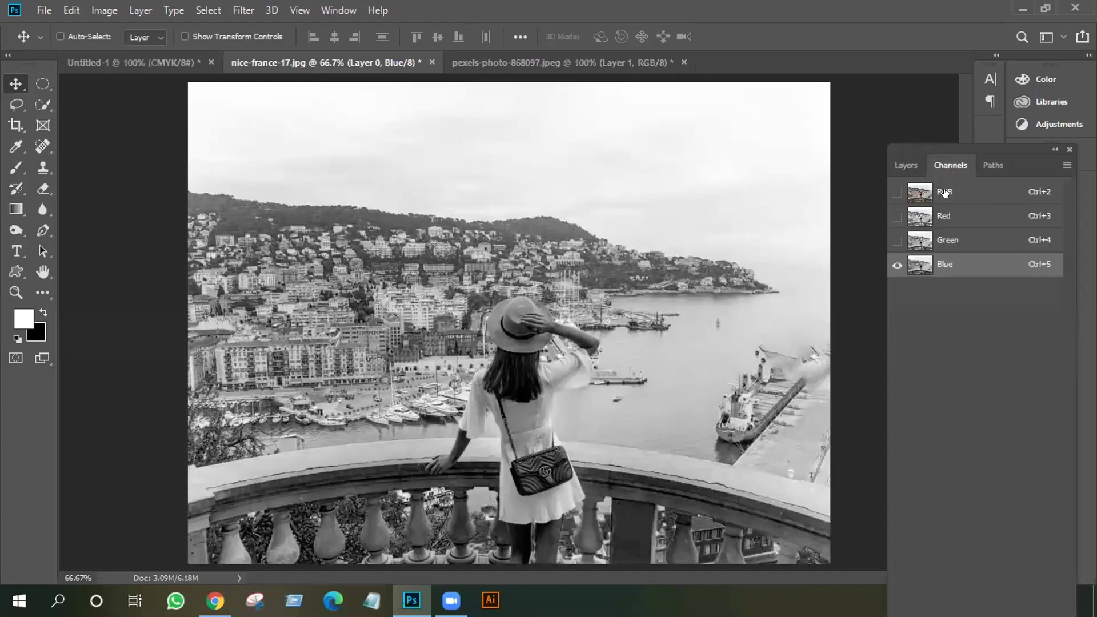
{"action": "left_click", "coordinate": [944, 192]}
{"action": "left_click", "coordinate": [906, 165]}
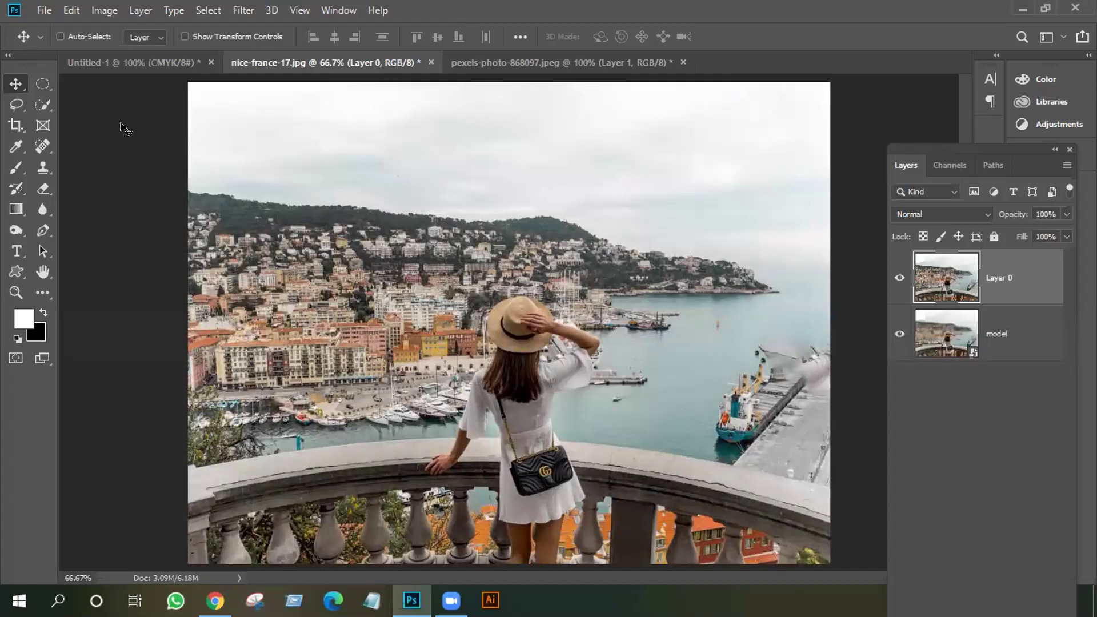
- Add the text "BREAK TIME START" in 18 pt Arial Rounded MT Bold across the sky and reposition it slightly to the left
{"action": "left_click", "coordinate": [16, 250]}
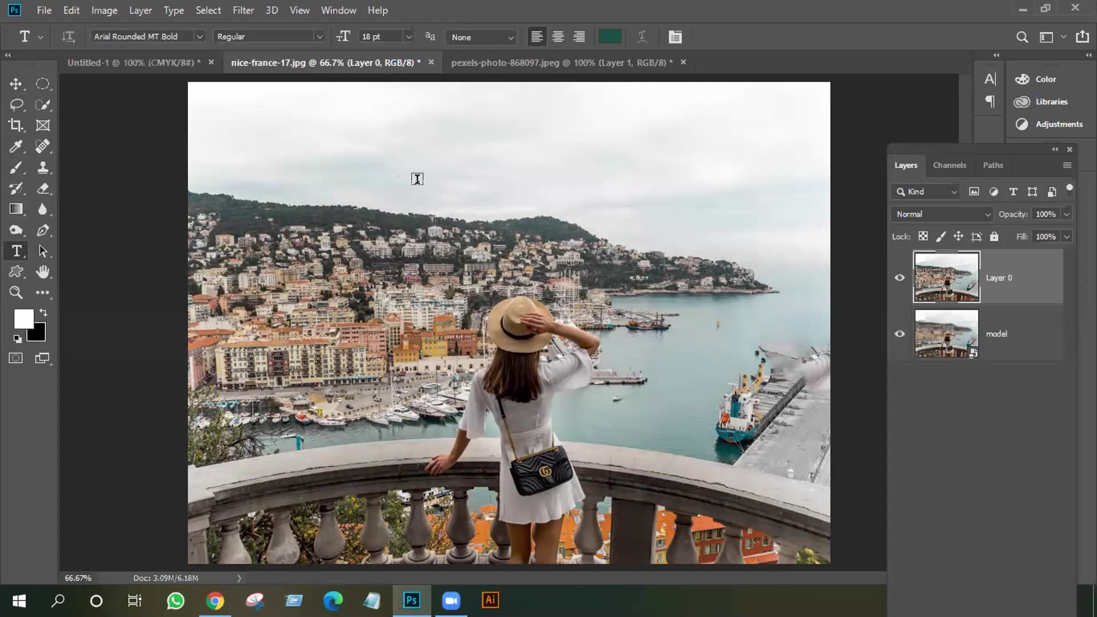
{"action": "left_click", "coordinate": [412, 179]}
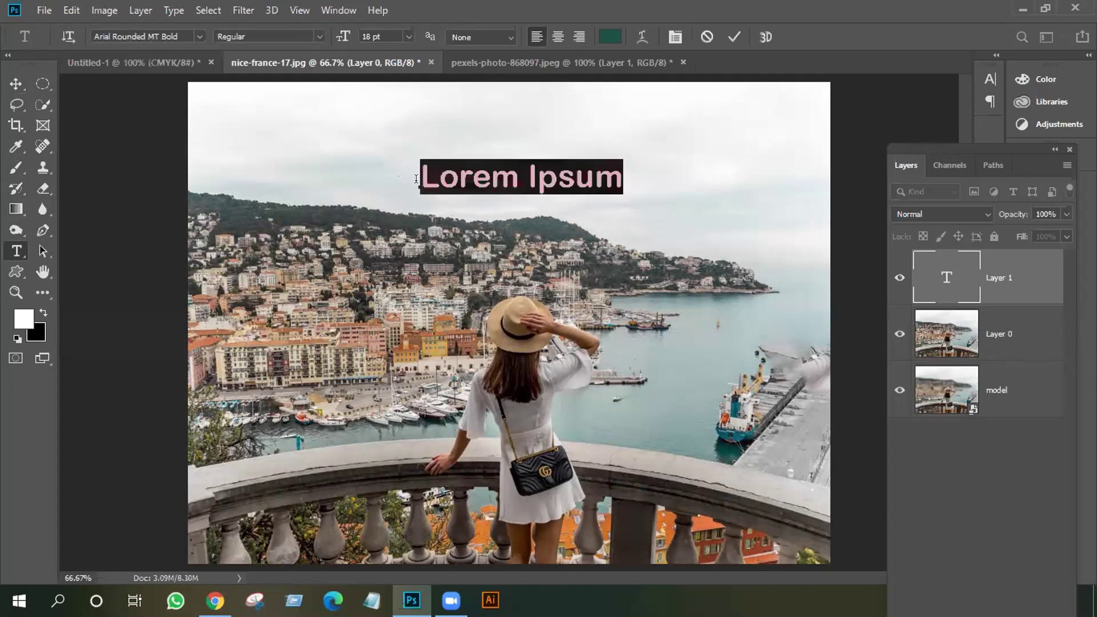
{"action": "key", "text": "BackSpace"}
{"action": "type", "text": "b"}
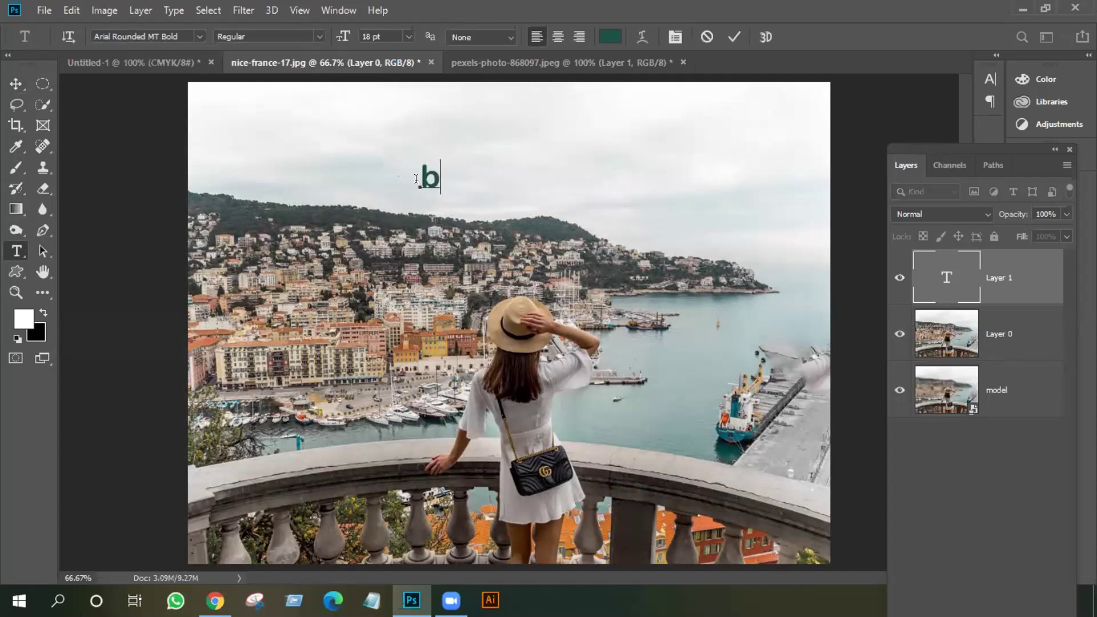
{"action": "key", "text": "BackSpace"}
{"action": "type", "text": "BRE"}
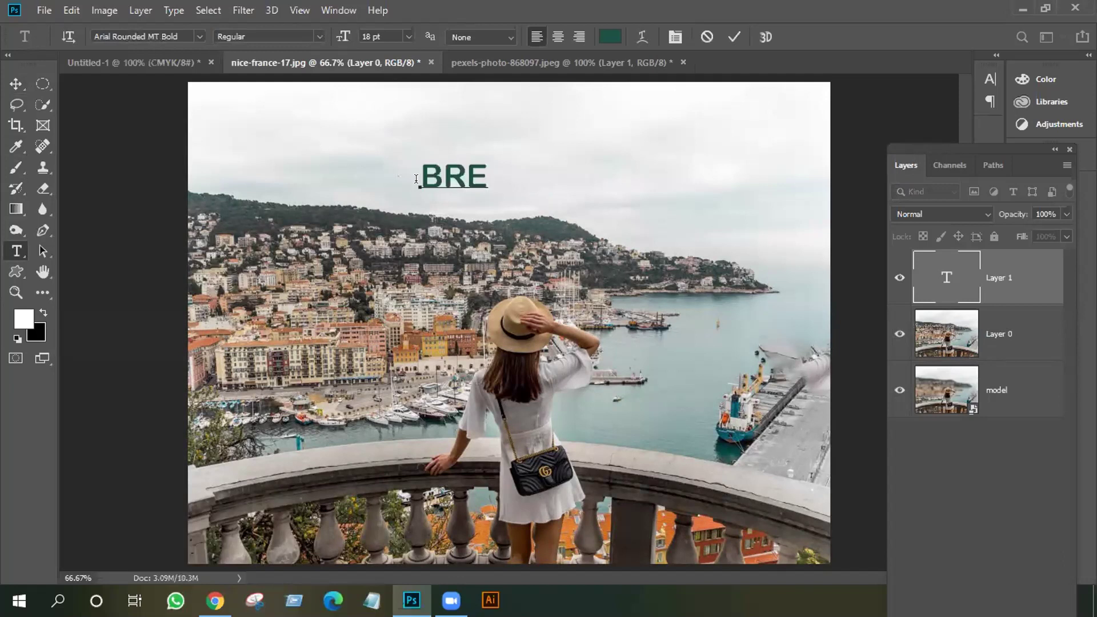
{"action": "type", "text": "AK T"}
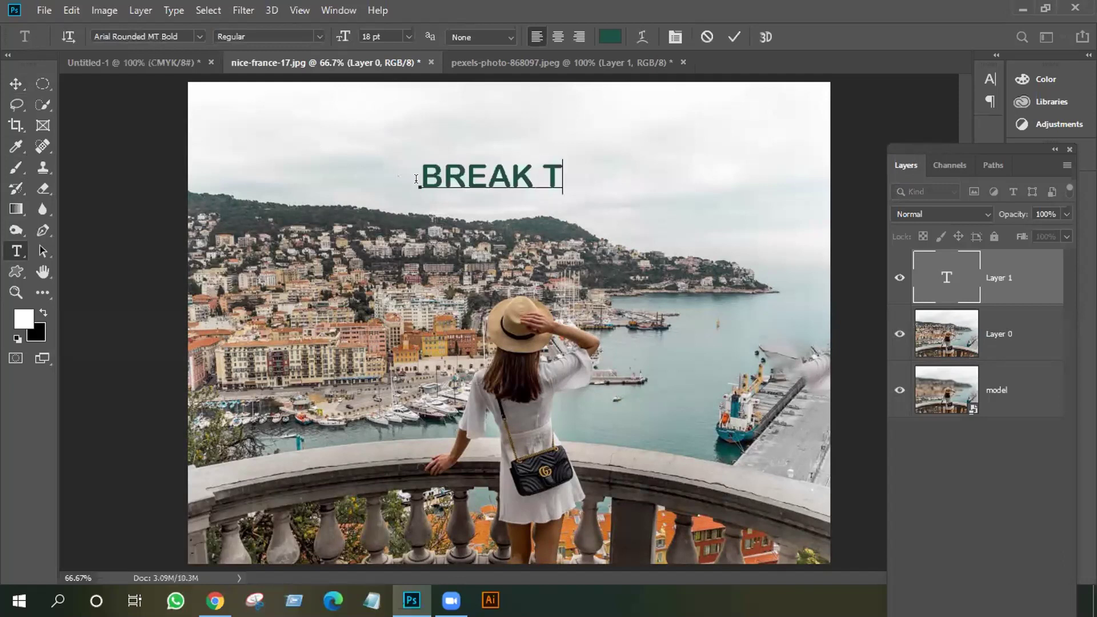
{"action": "type", "text": "IME "}
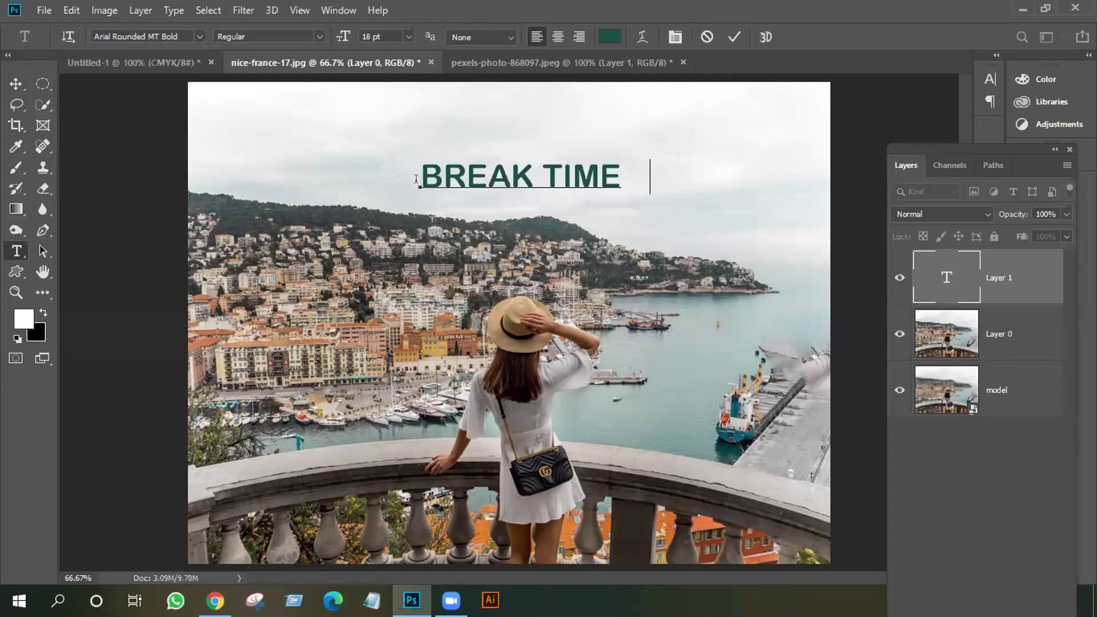
{"action": "type", "text": "START"}
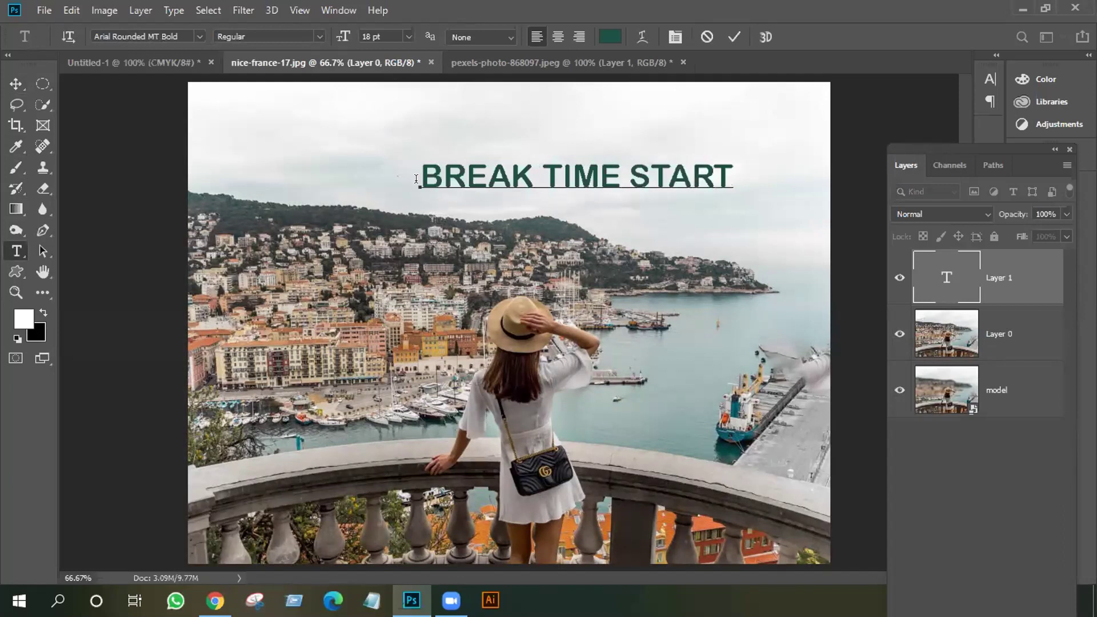
{"action": "left_click", "coordinate": [16, 84]}
{"action": "left_click_drag", "start_coordinate": [475, 189], "coordinate": [393, 177]}
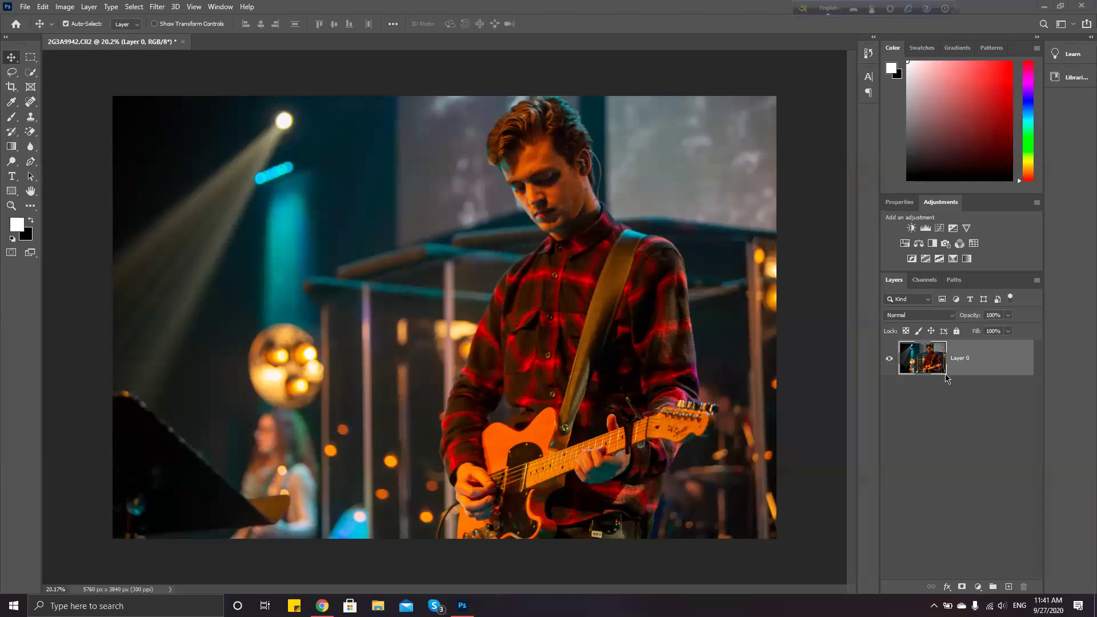
- Add a white-to-transparent linear gradient fill layer over the guitarist photo with its angle set to 0°
{"action": "left_click", "coordinate": [977, 588]}
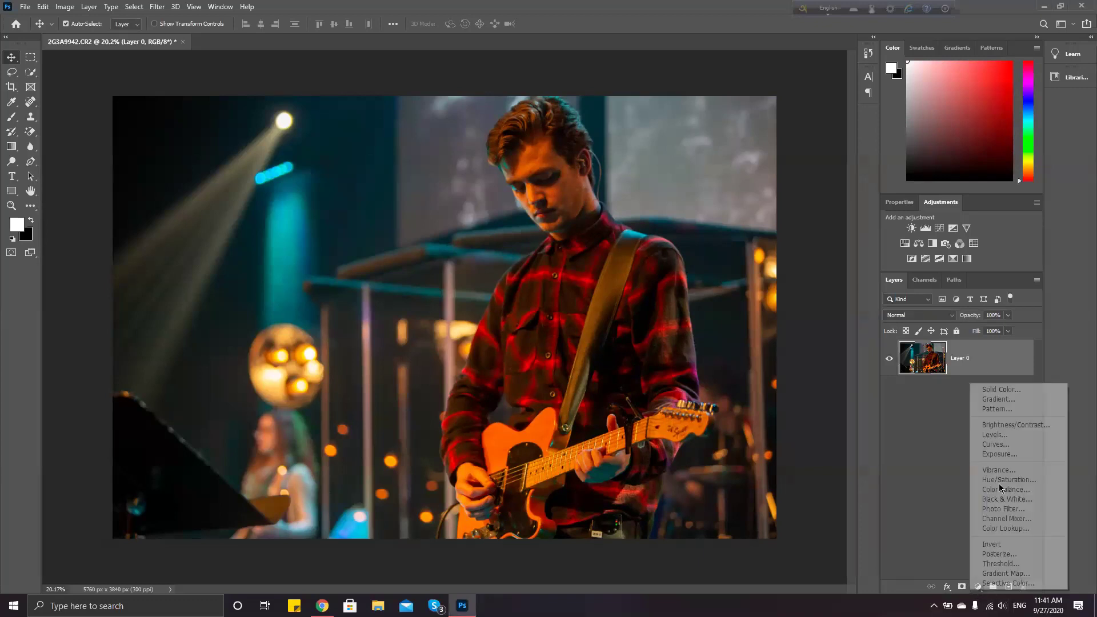
{"action": "left_click", "coordinate": [1006, 400]}
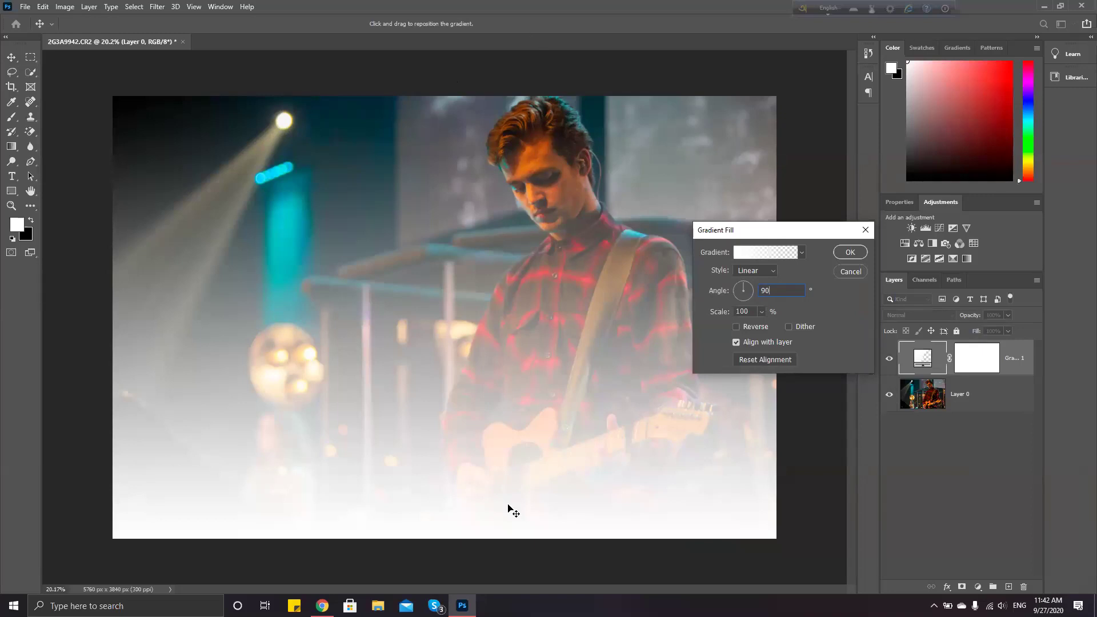
{"action": "double_click", "coordinate": [764, 290]}
{"action": "type", "text": "0"}
{"action": "key", "text": "Return"}
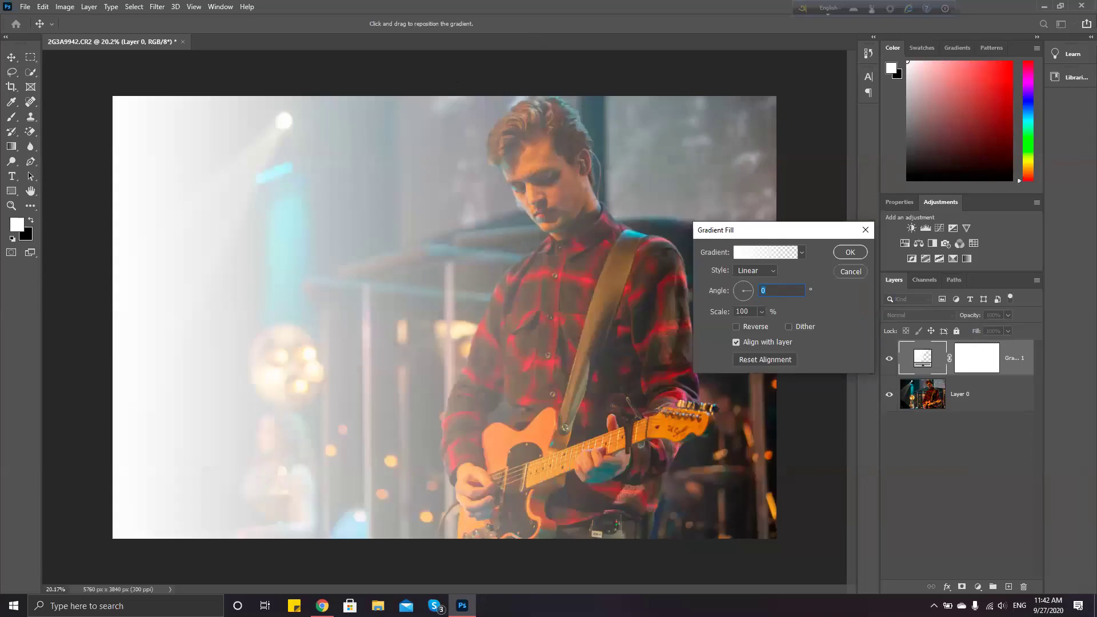
- Try a 180° angle for the gradient fill and set it back to 0°
{"action": "type", "text": "18"}
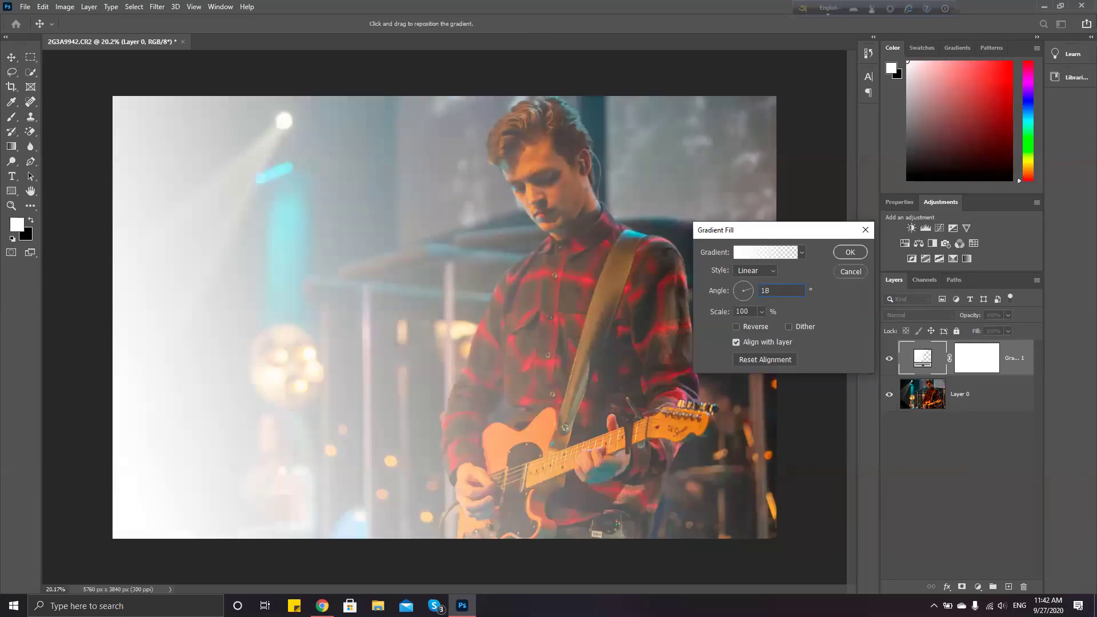
{"action": "type", "text": "0"}
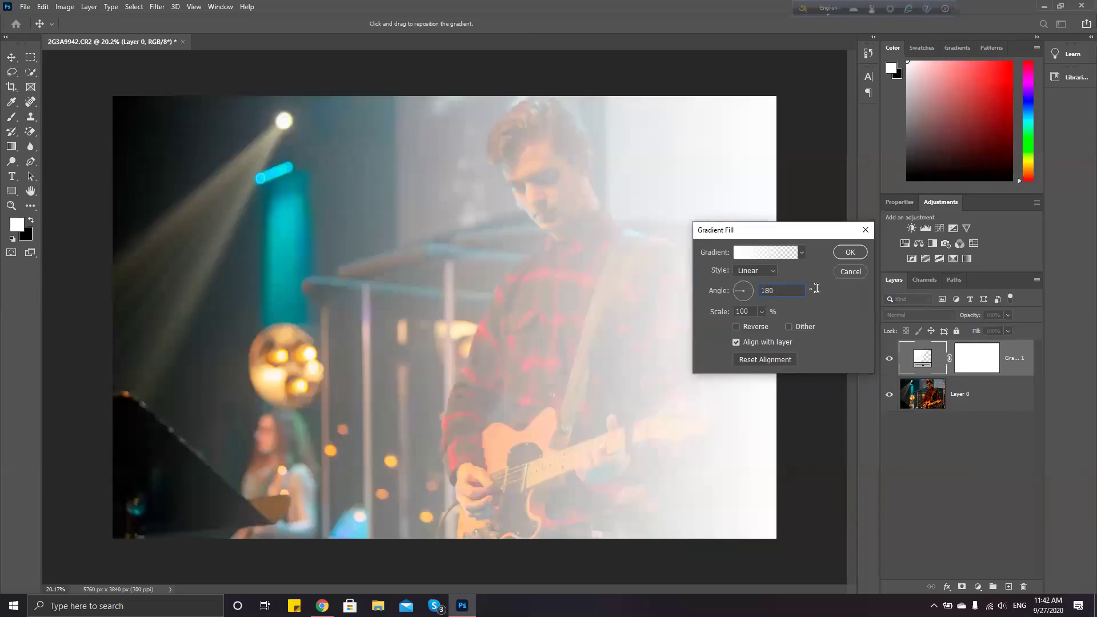
{"action": "key", "text": "Return"}
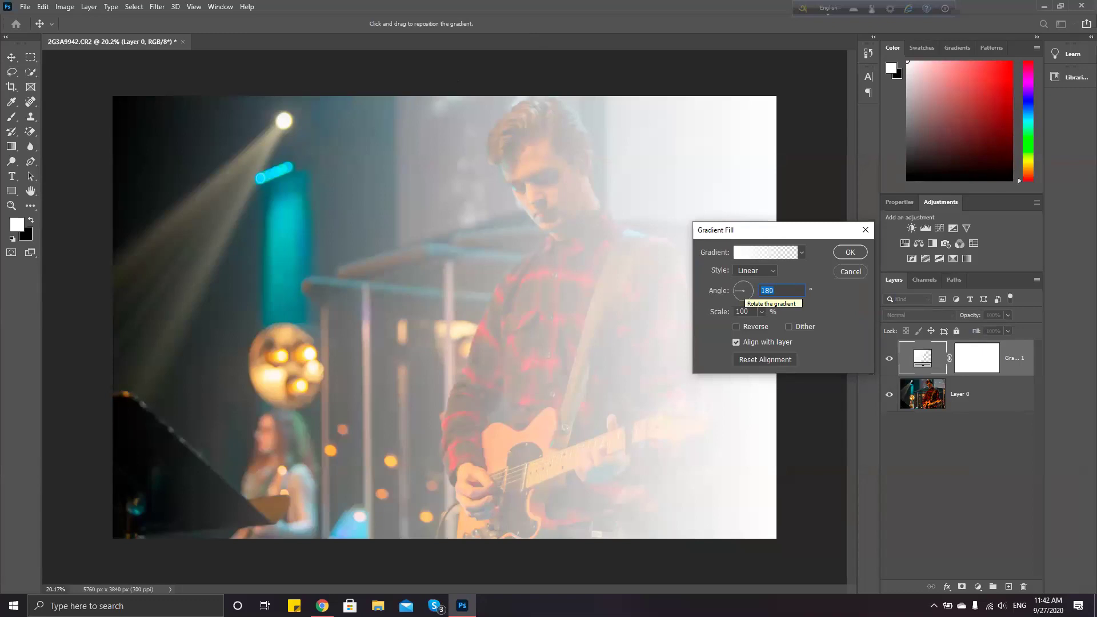
{"action": "type", "text": "0"}
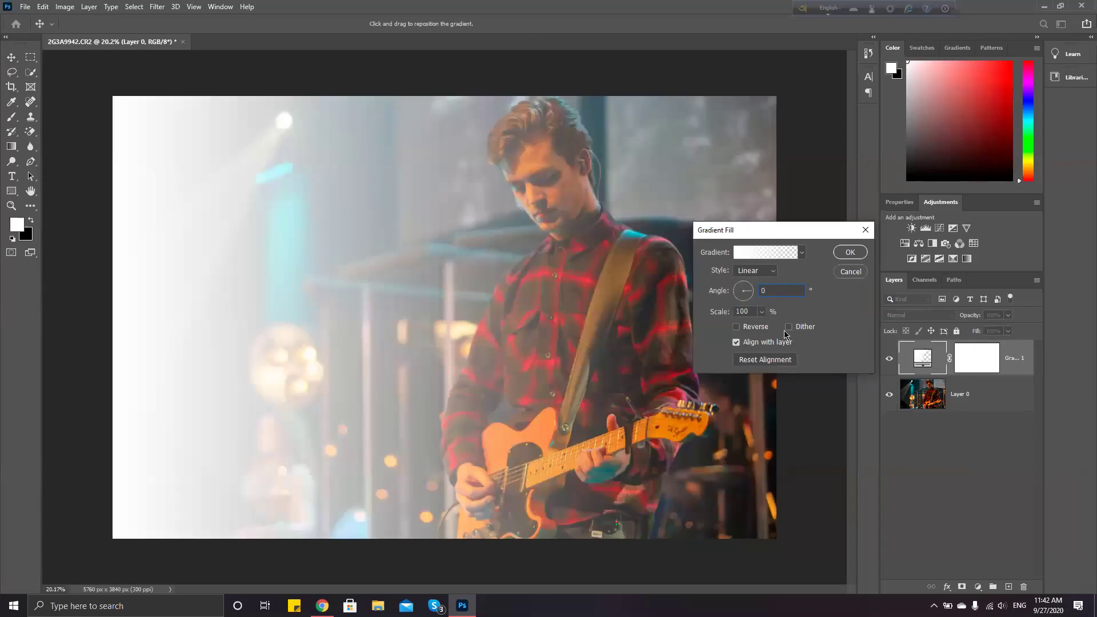
- Open the white-to-transparent gradient for editing and browse the Blues presets
{"action": "left_click", "coordinate": [740, 255]}
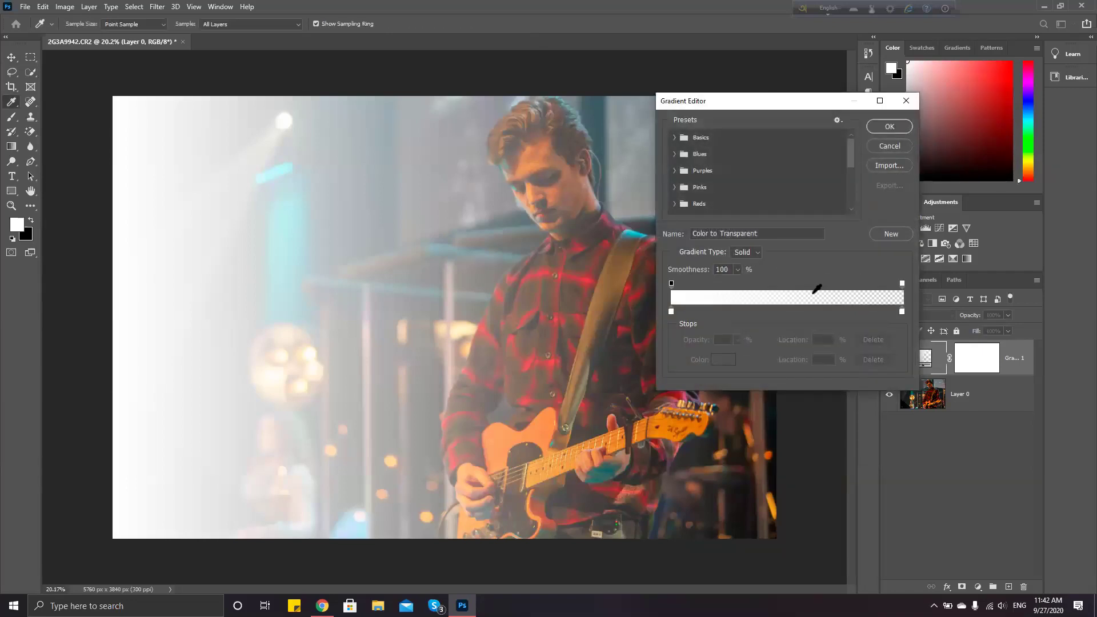
{"action": "key", "text": "Escape"}
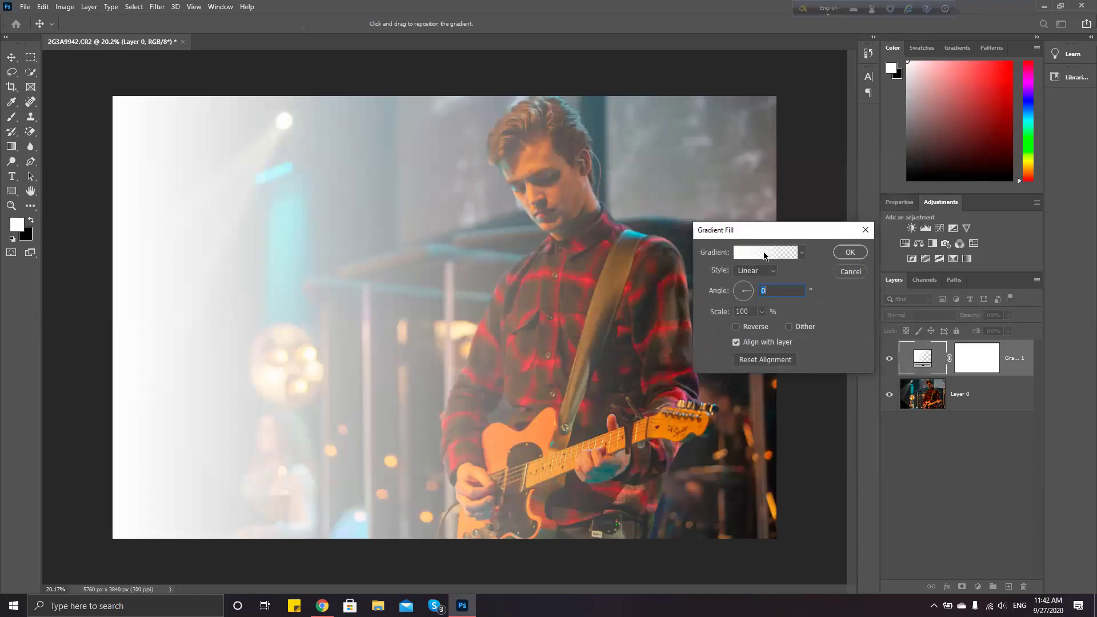
{"action": "left_click", "coordinate": [740, 254]}
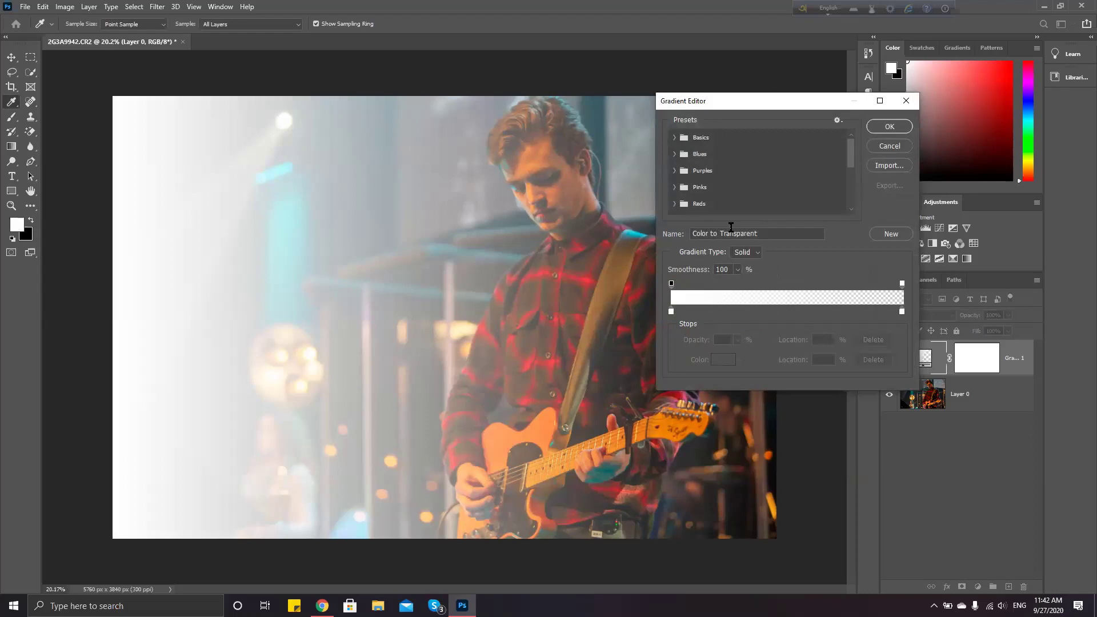
{"action": "left_click", "coordinate": [675, 154]}
{"action": "scroll", "coordinate": [743, 189], "scroll_direction": "down", "scroll_amount": 1}
{"action": "scroll", "coordinate": [765, 191], "scroll_direction": "up", "scroll_amount": 1}
{"action": "scroll", "coordinate": [771, 192], "scroll_direction": "down", "scroll_amount": 1}
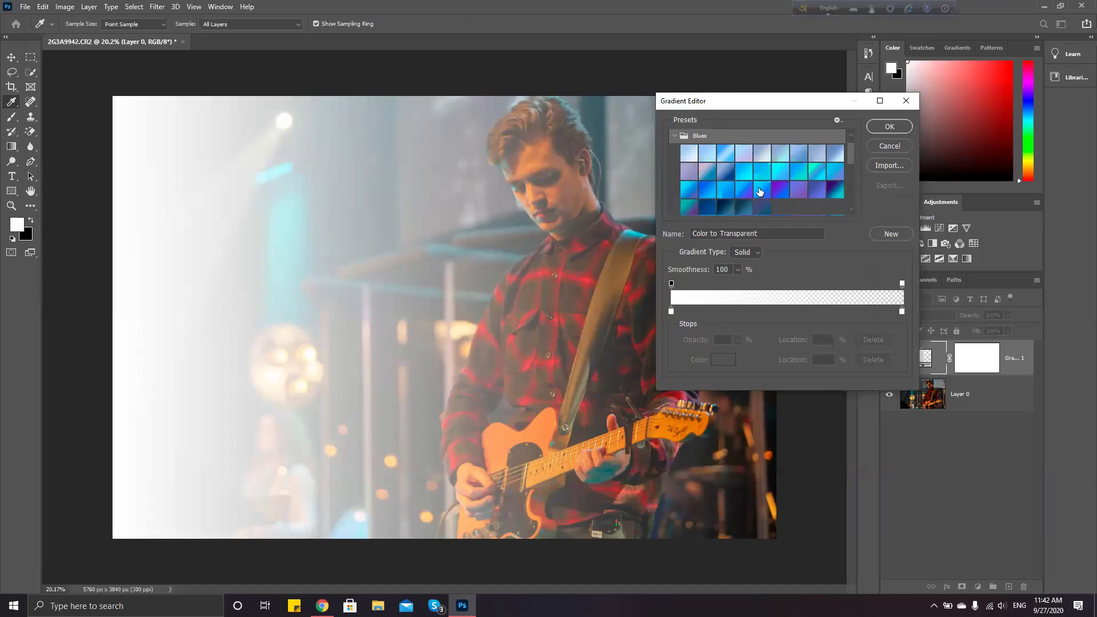
{"action": "scroll", "coordinate": [760, 189], "scroll_direction": "up", "scroll_amount": 1}
{"action": "left_click", "coordinate": [672, 155]}
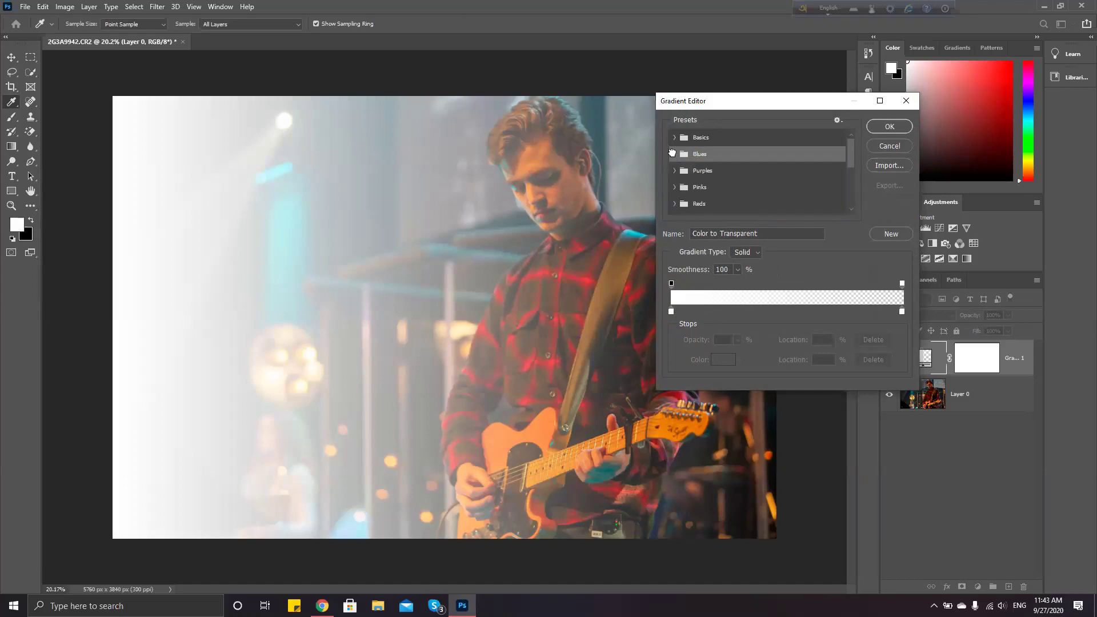
- Set the gradient's starting color stop to dark navy blue #13222d
{"action": "left_click_drag", "start_coordinate": [730, 100], "coordinate": [790, 101]}
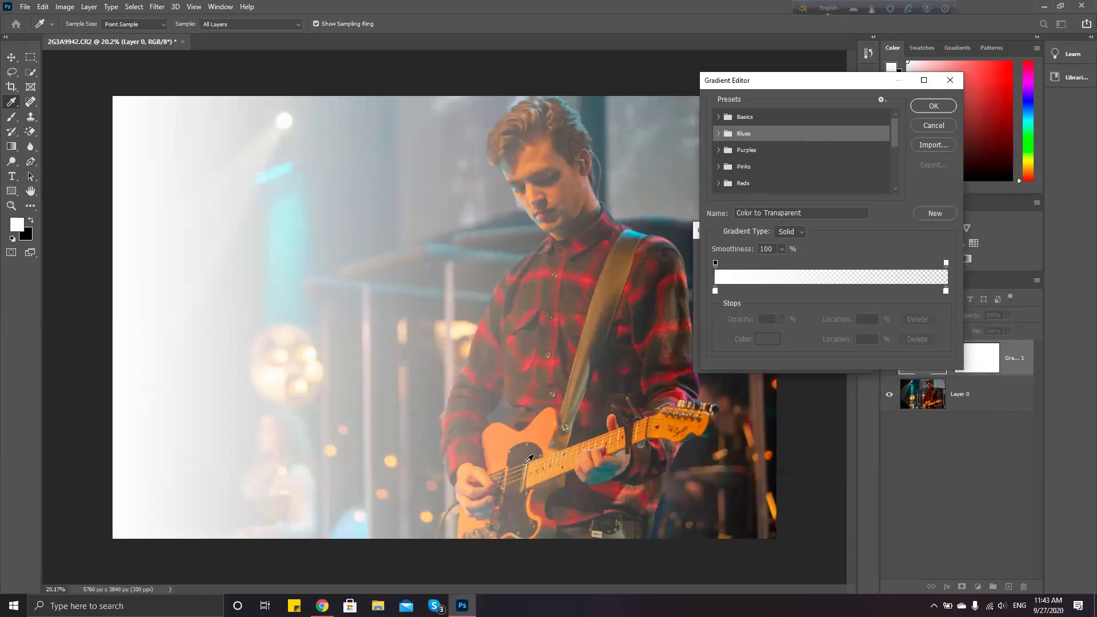
{"action": "left_click", "coordinate": [715, 292]}
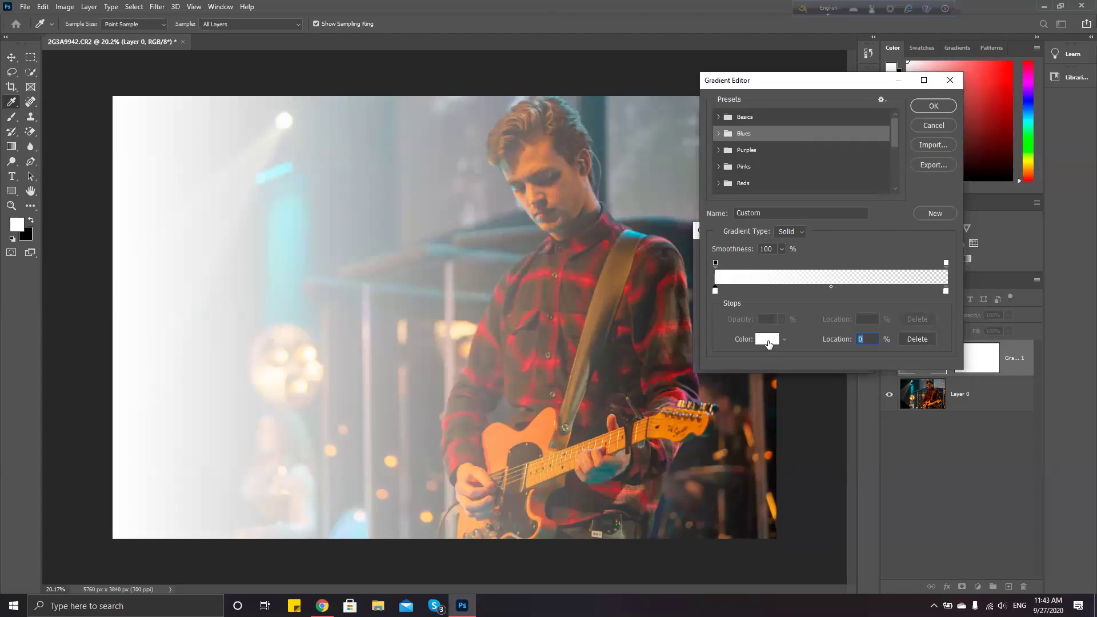
{"action": "left_click", "coordinate": [767, 341]}
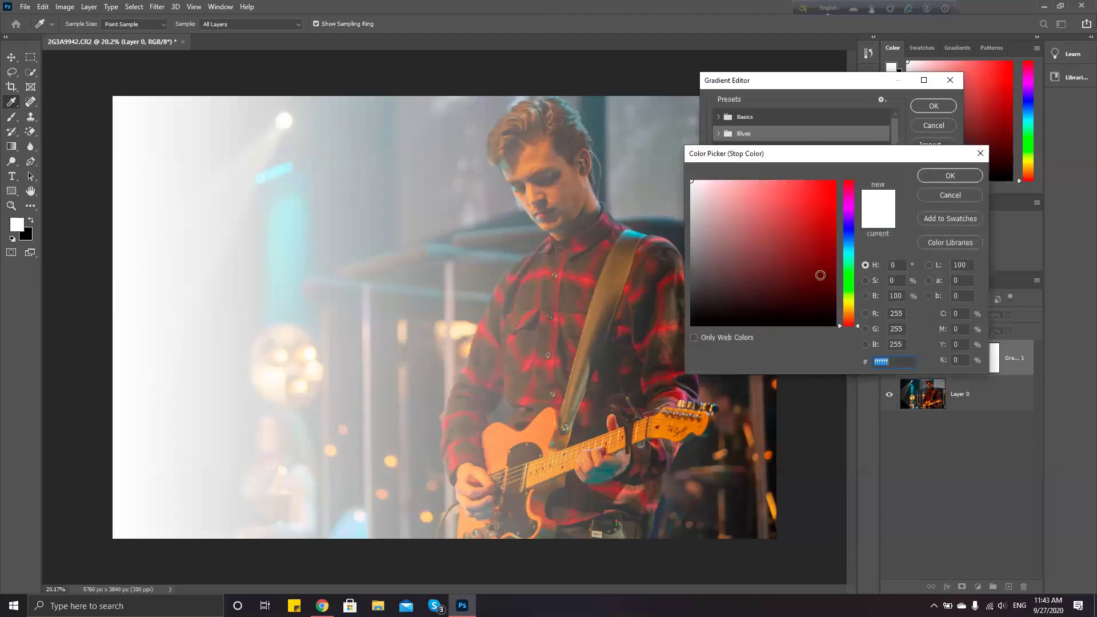
{"action": "left_click", "coordinate": [855, 242]}
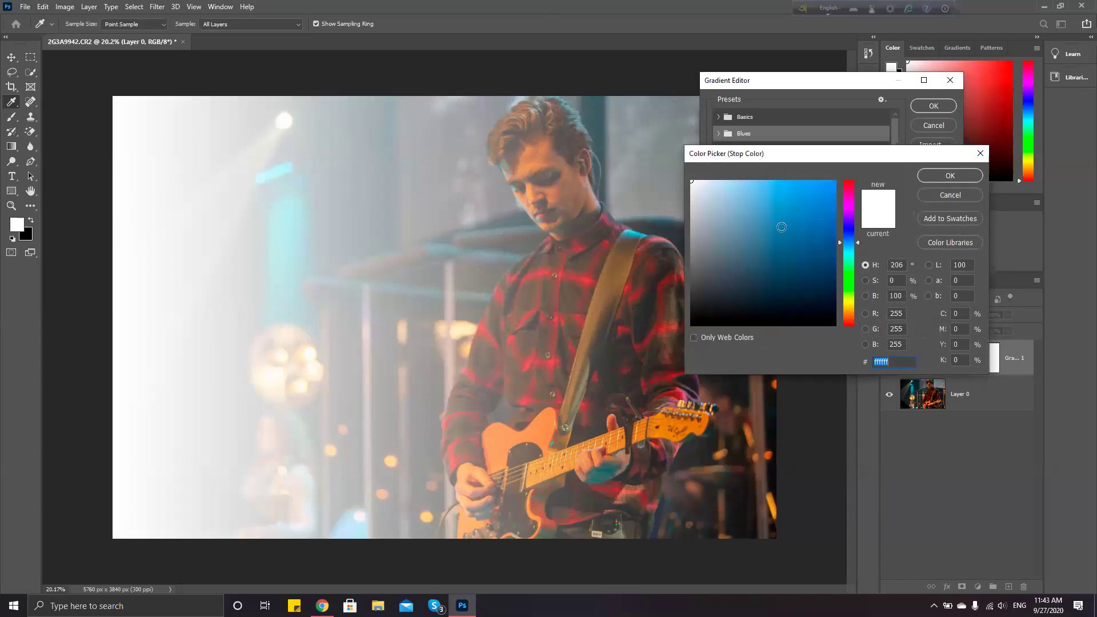
{"action": "left_click", "coordinate": [782, 227]}
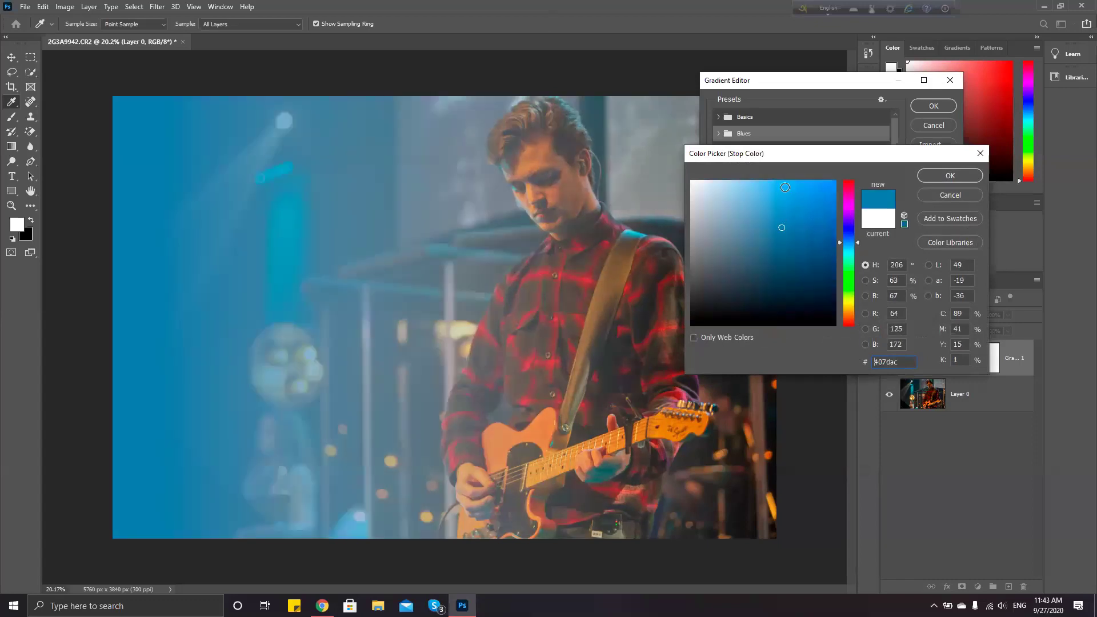
{"action": "left_click", "coordinate": [770, 198]}
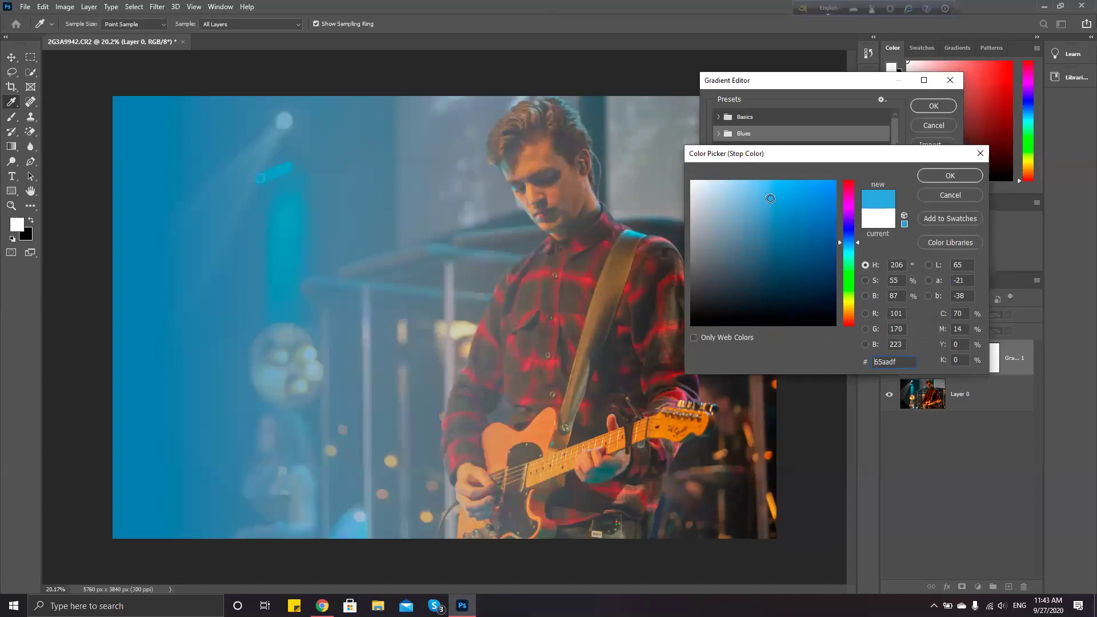
{"action": "left_click", "coordinate": [775, 230]}
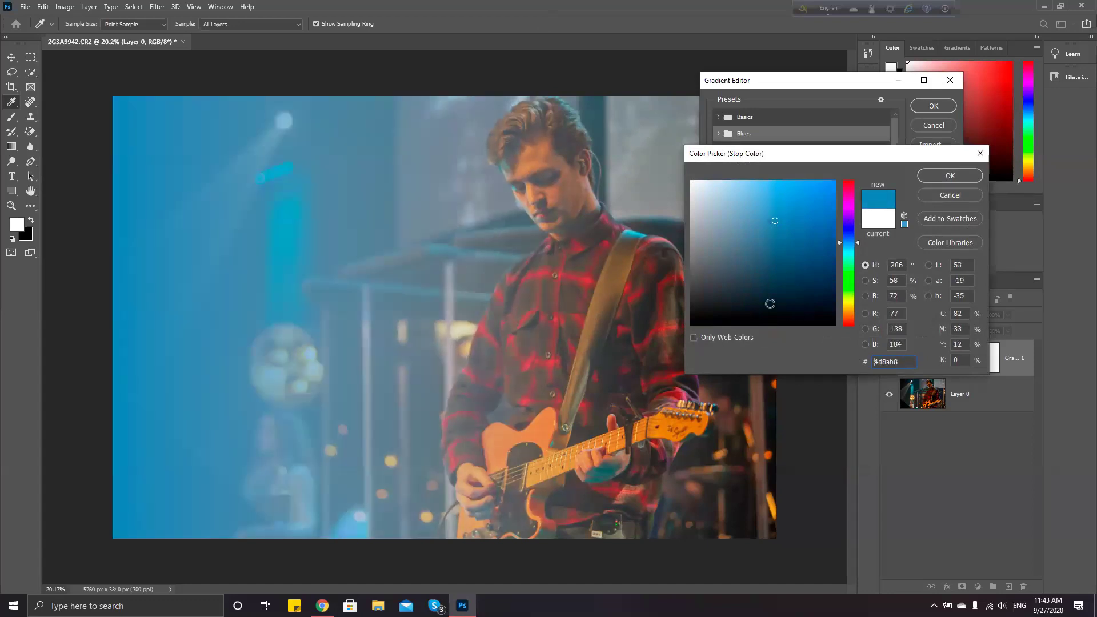
{"action": "left_click", "coordinate": [770, 303]}
{"action": "mouse_move", "coordinate": [770, 304]}
{"action": "left_mouse_down"}
{"action": "mouse_move", "coordinate": [829, 267]}
{"action": "mouse_move", "coordinate": [807, 291]}
{"action": "mouse_move", "coordinate": [775, 300]}
{"action": "left_mouse_up"}
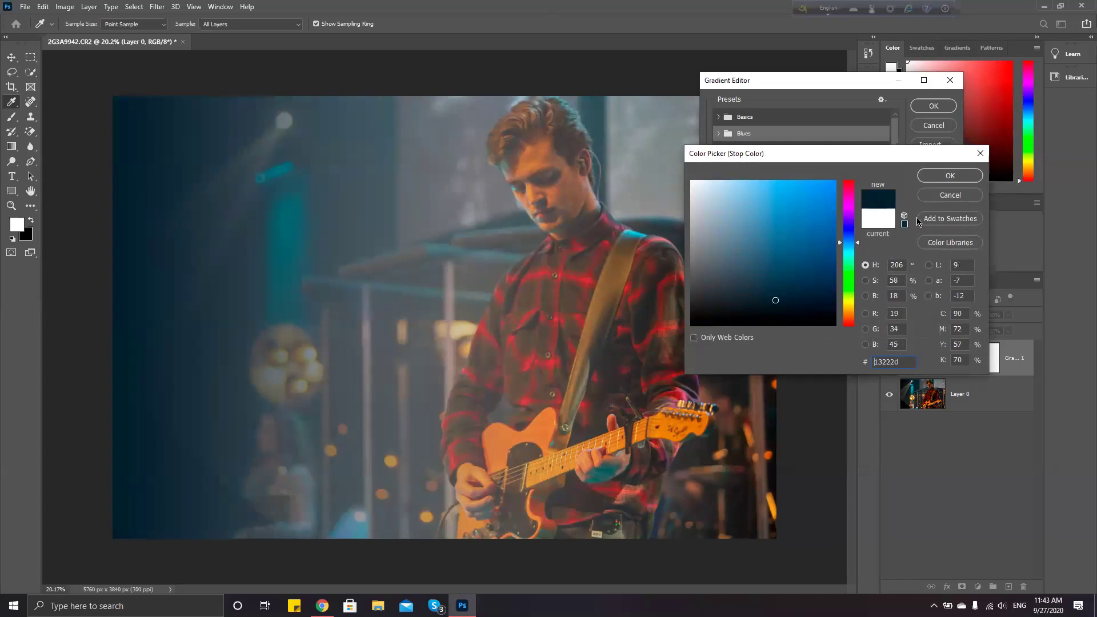
{"action": "left_click", "coordinate": [947, 177]}
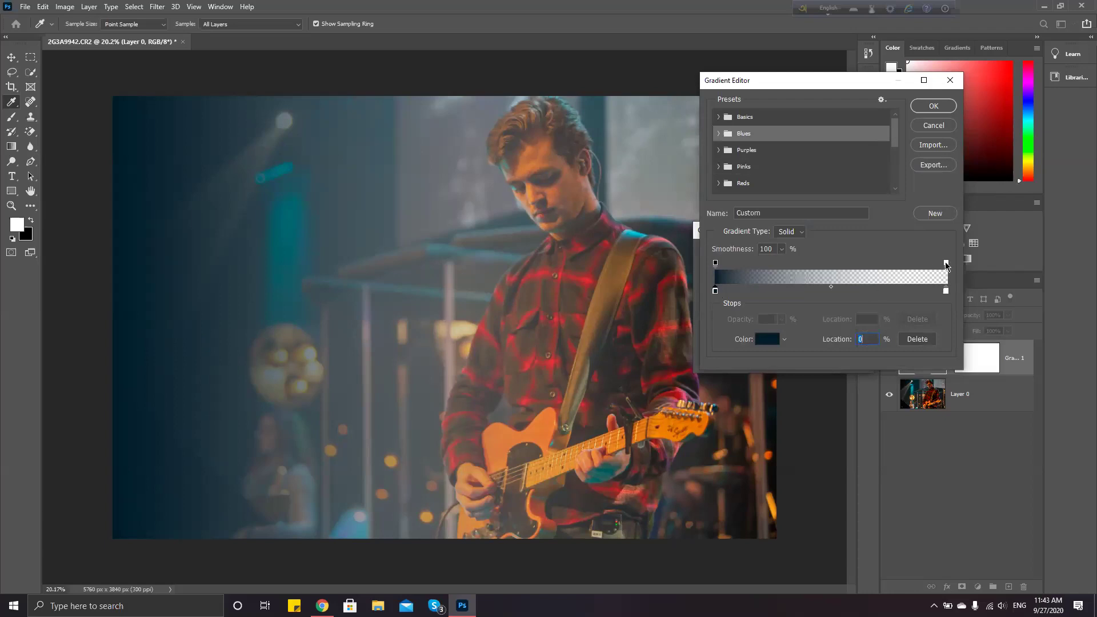
- Move the gradient's transparent opacity stop slightly inward from the end, set its midpoint to 45%, and apply the fill
{"action": "left_click_drag", "start_coordinate": [944, 264], "coordinate": [744, 269]}
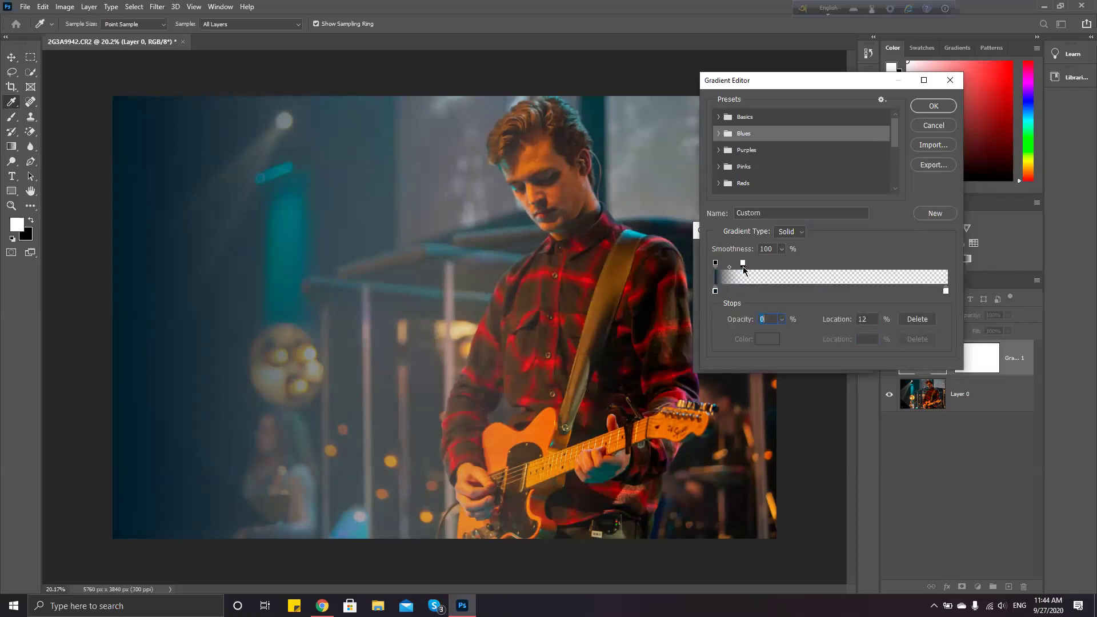
{"action": "left_click_drag", "start_coordinate": [743, 264], "coordinate": [925, 269]}
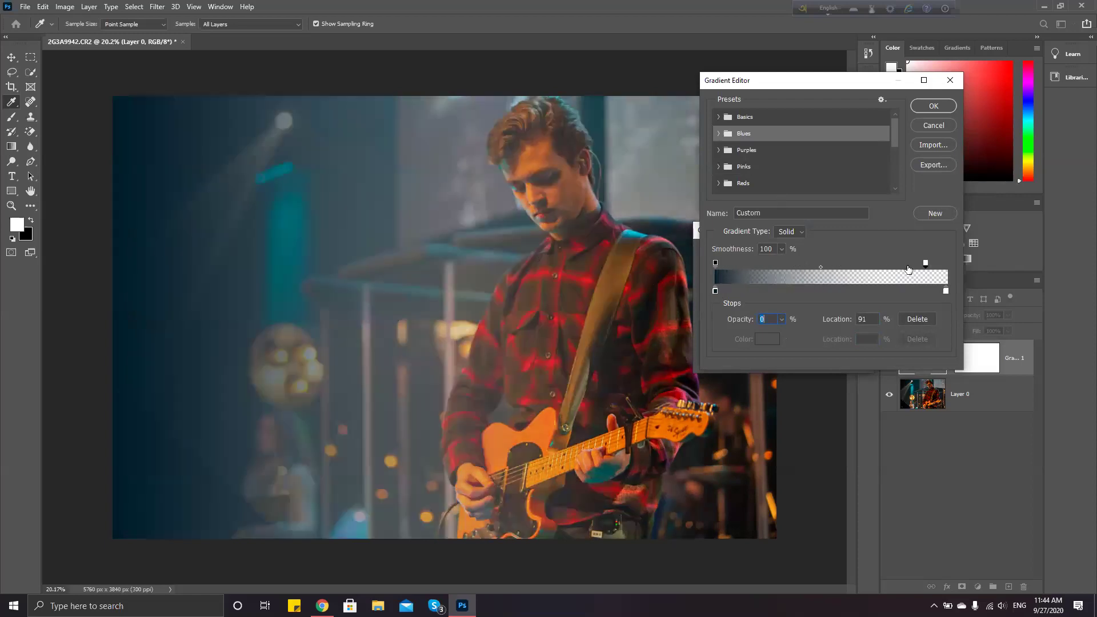
{"action": "mouse_move", "coordinate": [928, 268]}
{"action": "left_mouse_down"}
{"action": "mouse_move", "coordinate": [948, 266]}
{"action": "mouse_move", "coordinate": [921, 273]}
{"action": "left_mouse_up"}
{"action": "mouse_move", "coordinate": [818, 267]}
{"action": "left_mouse_down"}
{"action": "mouse_move", "coordinate": [850, 267]}
{"action": "mouse_move", "coordinate": [807, 267]}
{"action": "left_mouse_up"}
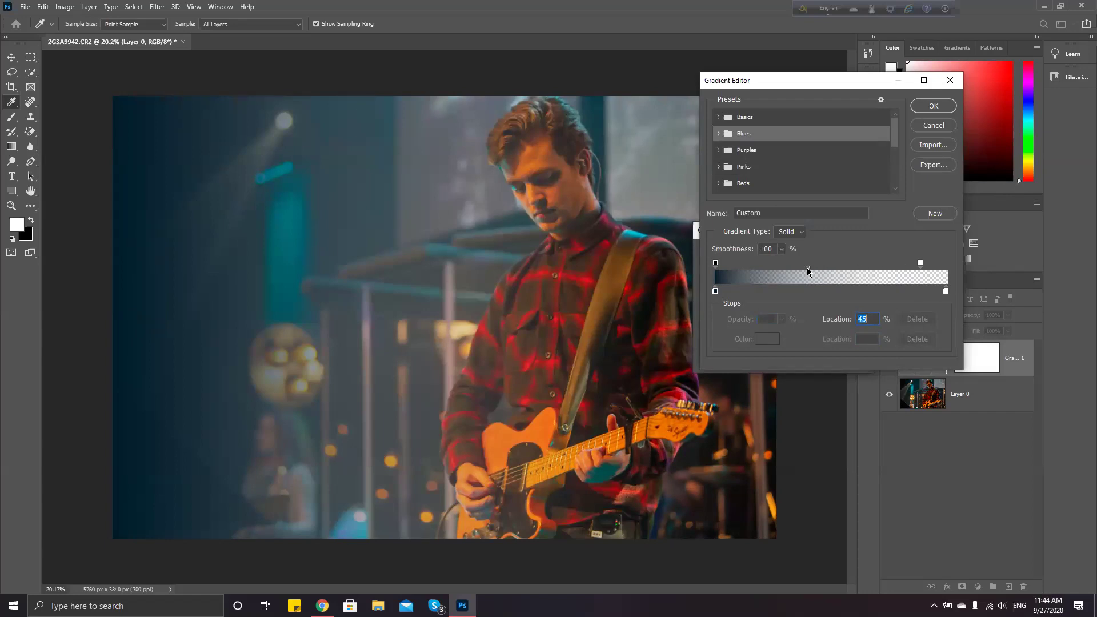
{"action": "left_click", "coordinate": [933, 106]}
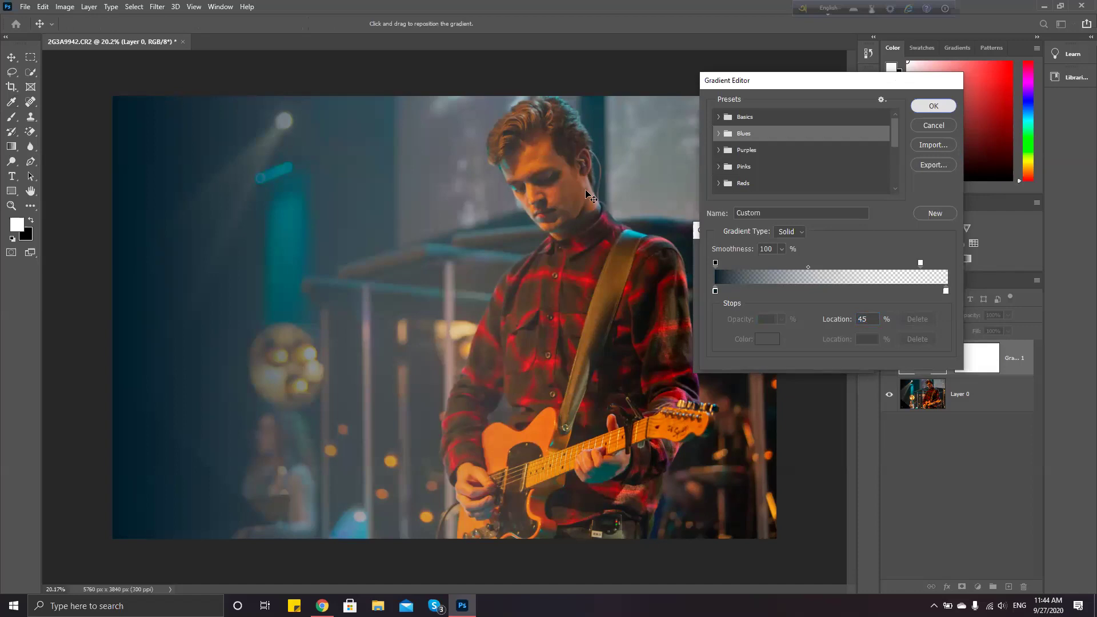
{"action": "key", "text": "Return"}
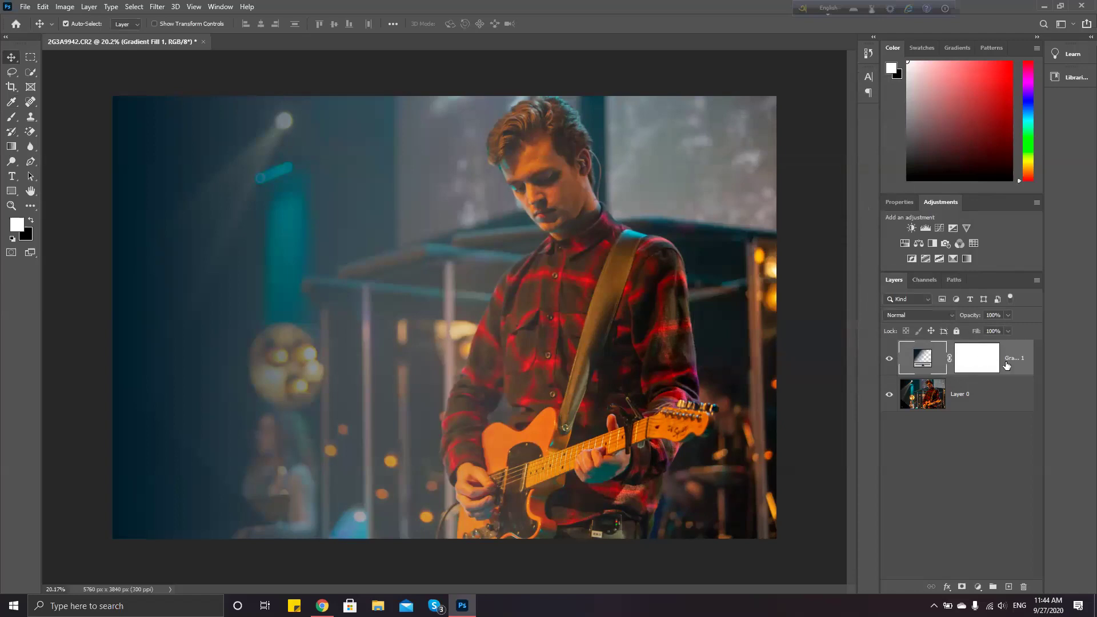
- Change the gradient fill layer's blend mode to Color
{"action": "left_click", "coordinate": [990, 368]}
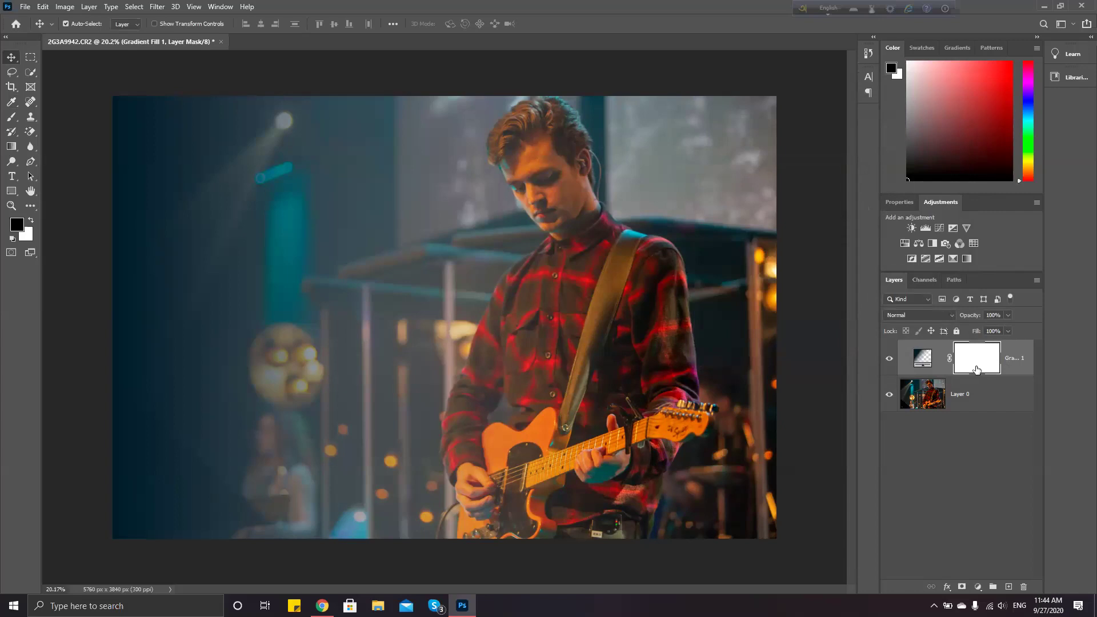
{"action": "left_click", "coordinate": [935, 360]}
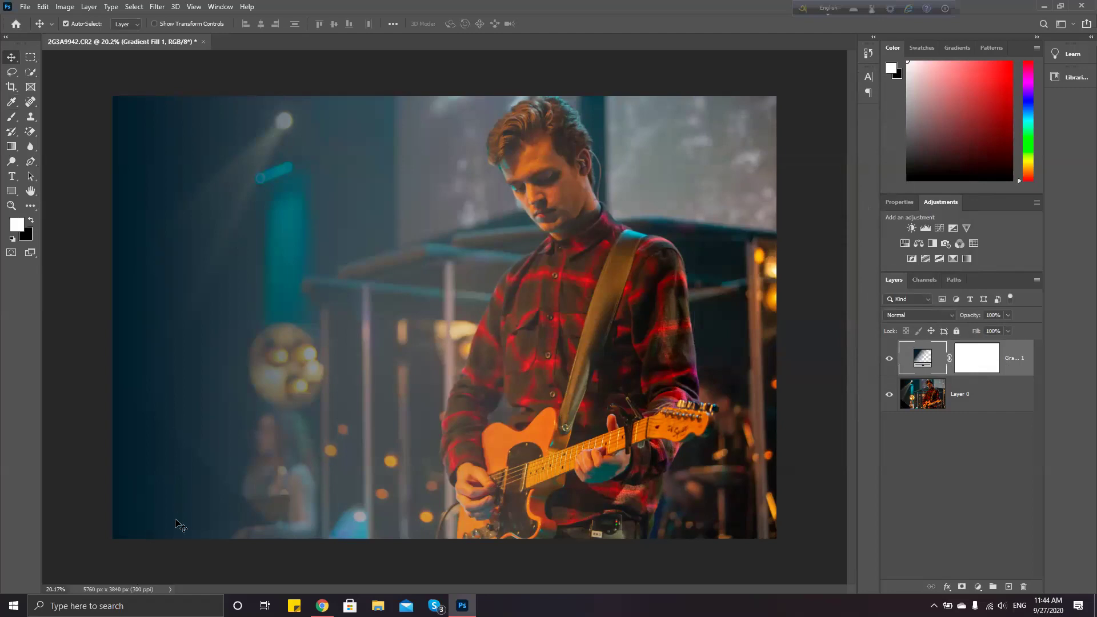
{"action": "left_click", "coordinate": [950, 319]}
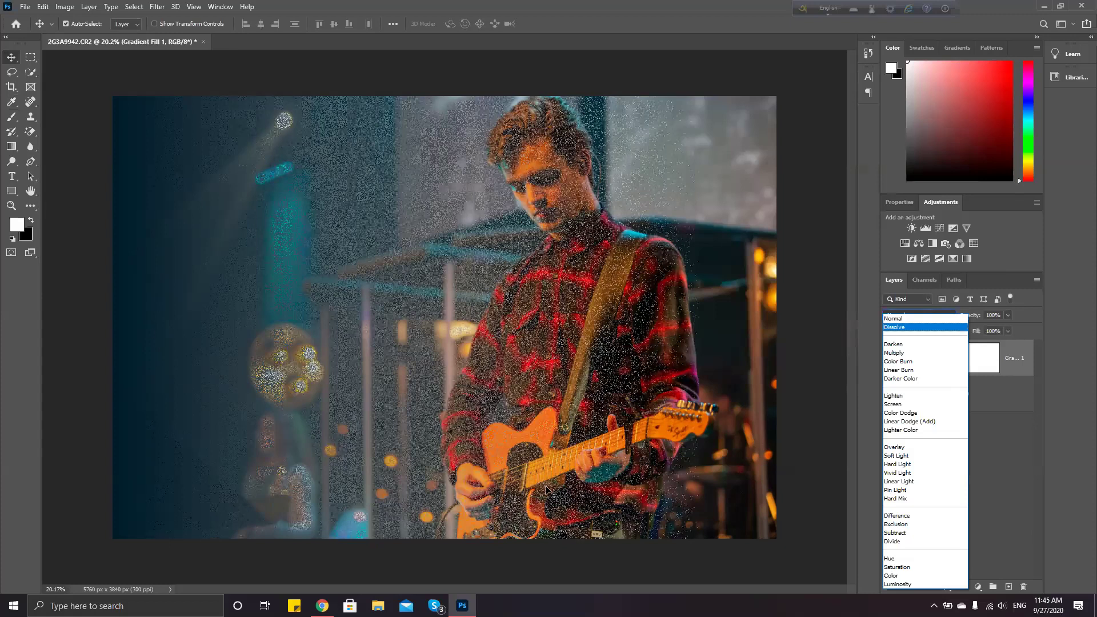
{"action": "key", "text": "shift+alt+j"}
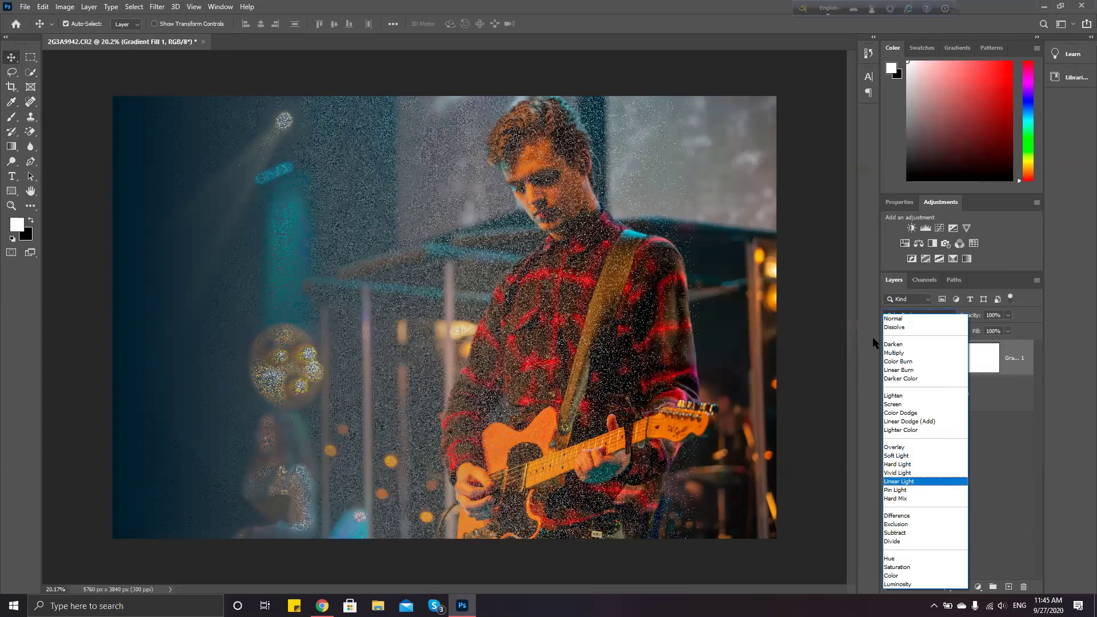
{"action": "key", "text": "shift+alt+c"}
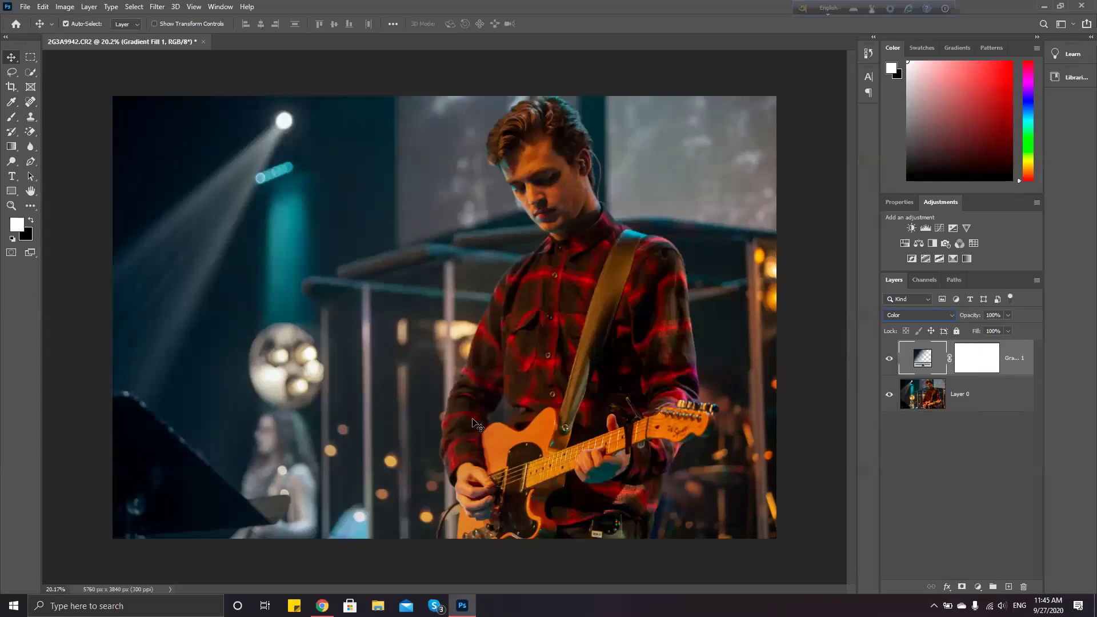
- Compare the photo with and without the gradient fill, and duplicate the gradient fill layer
{"action": "key", "text": "ctrl+comma"}
{"action": "key", "text": "ctrl+comma"}
{"action": "double_click", "coordinate": [922, 357]}
{"action": "key", "text": "Escape"}
{"action": "key", "text": "ctrl+j"}
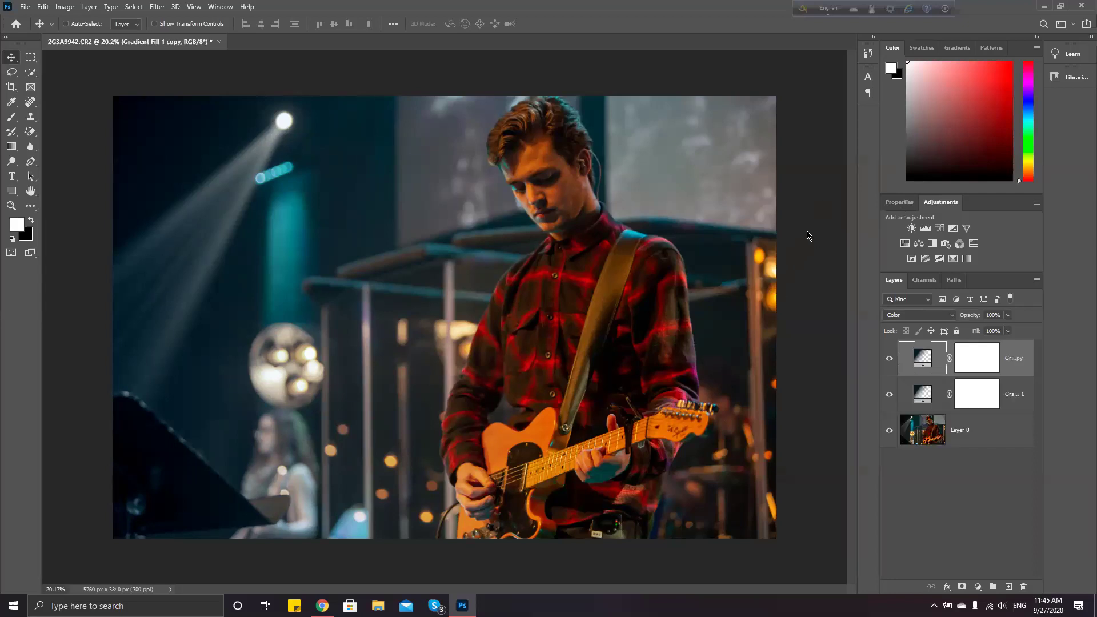
- Set the duplicated gradient fill's angle to 180° so it tints the opposite side of the photo
{"action": "left_click", "coordinate": [780, 254]}
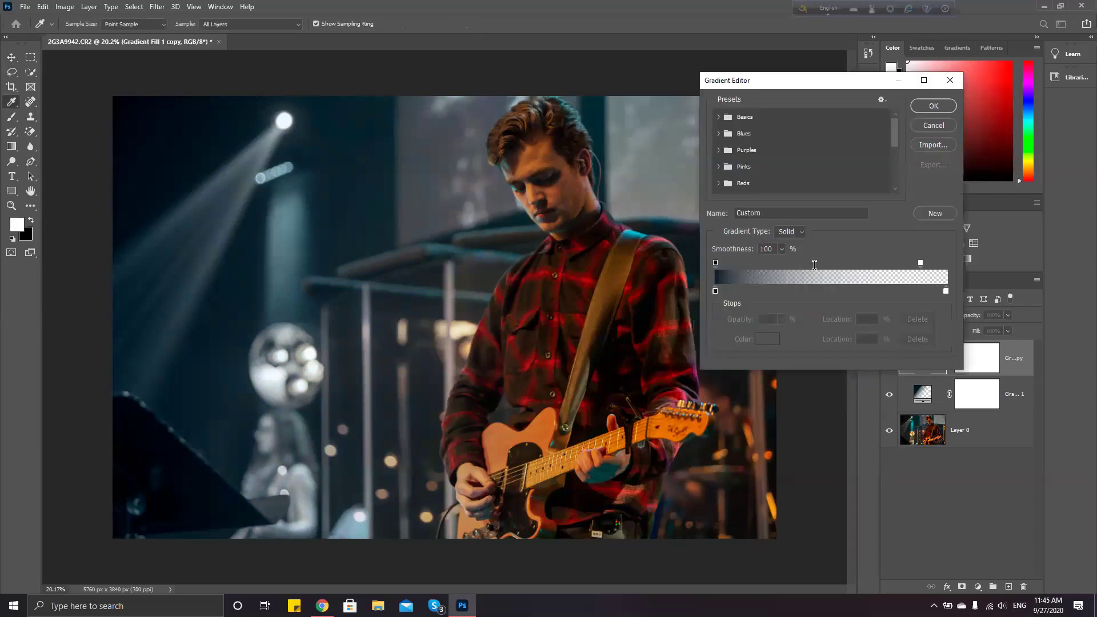
{"action": "key", "text": "Return"}
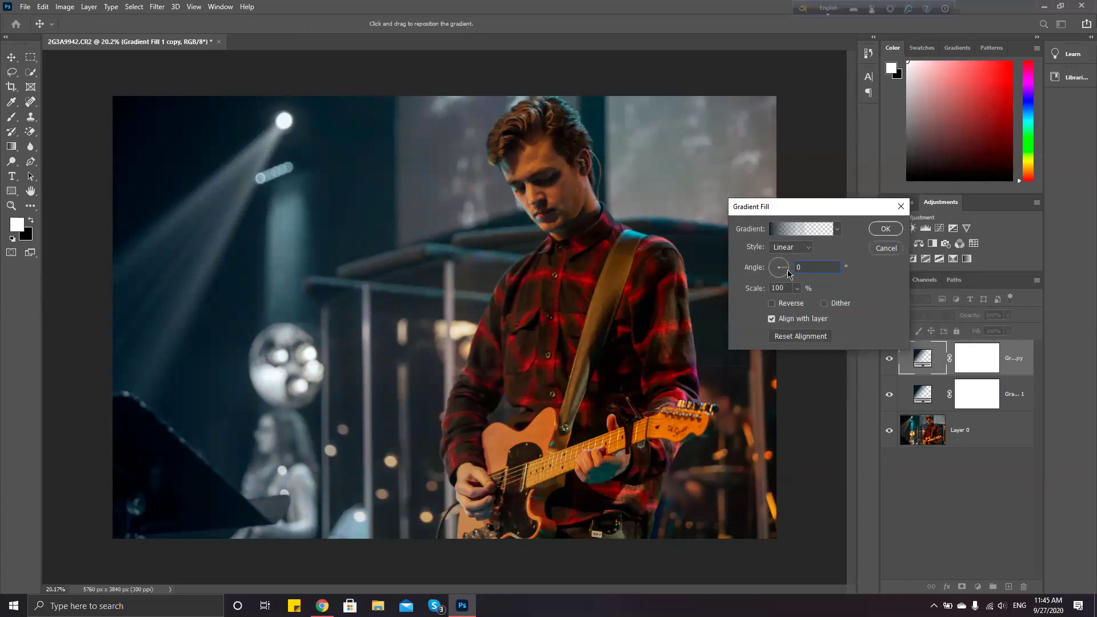
{"action": "type", "text": "180"}
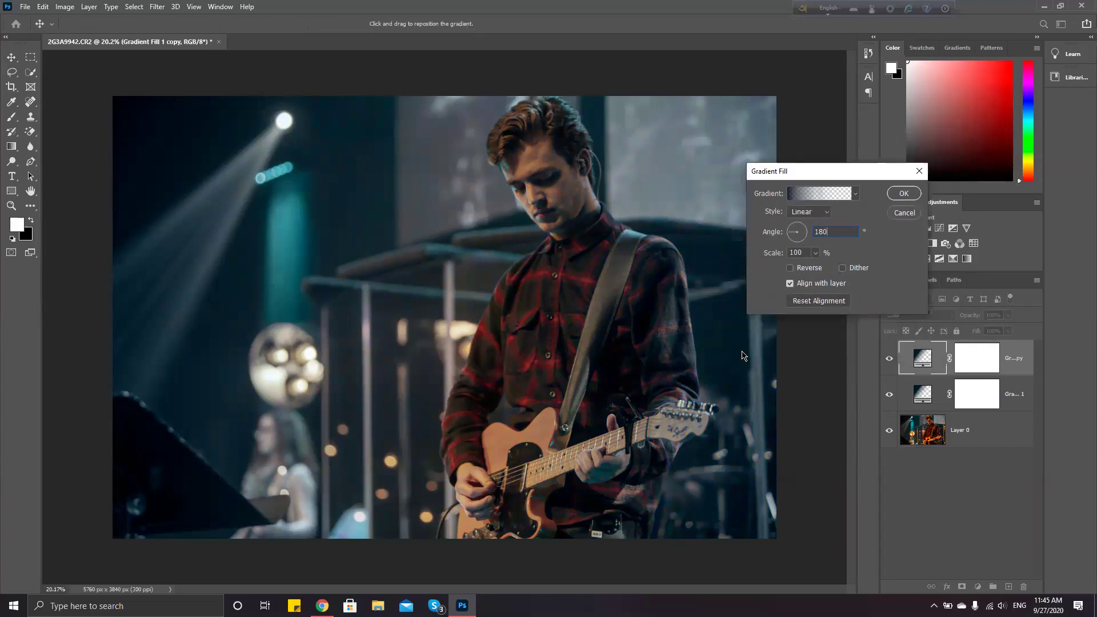
{"action": "left_click", "coordinate": [903, 195]}
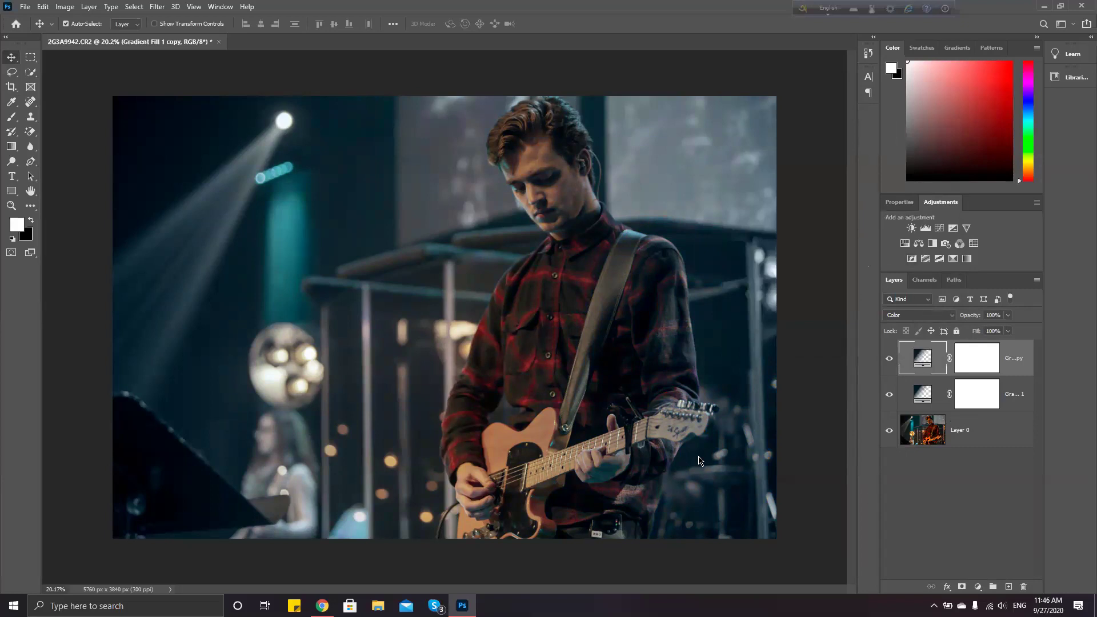
- Hide both gradient fill layers to compare with the original photo and show them again
{"action": "left_click_drag", "start_coordinate": [888, 362], "coordinate": [895, 402]}
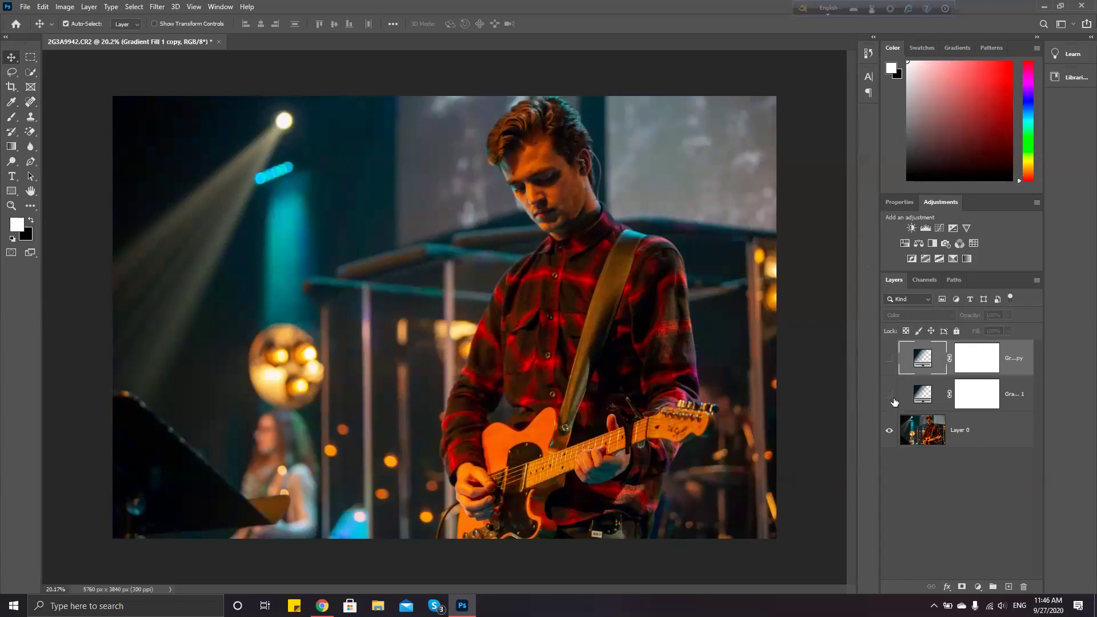
{"action": "left_click", "coordinate": [891, 395]}
{"action": "left_click", "coordinate": [889, 358]}
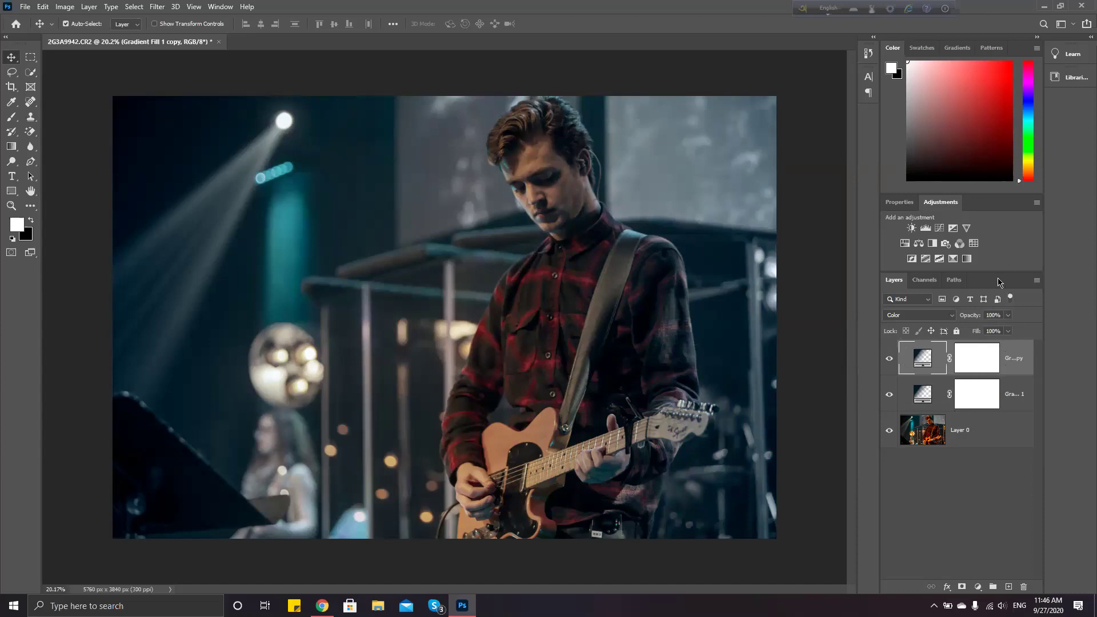
- Add a Color Lookup adjustment layer above the gradient fills, opening the 3D LUT file browser and dismissing it without loading a file
{"action": "left_click", "coordinate": [978, 587]}
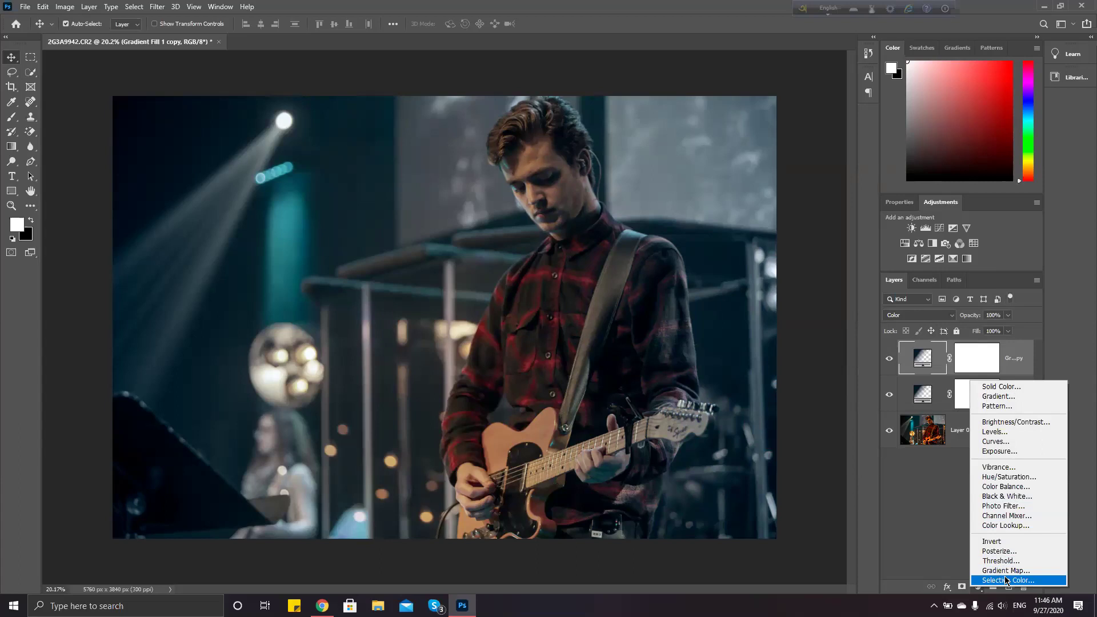
{"action": "key", "text": "Return"}
{"action": "left_click", "coordinate": [969, 241]}
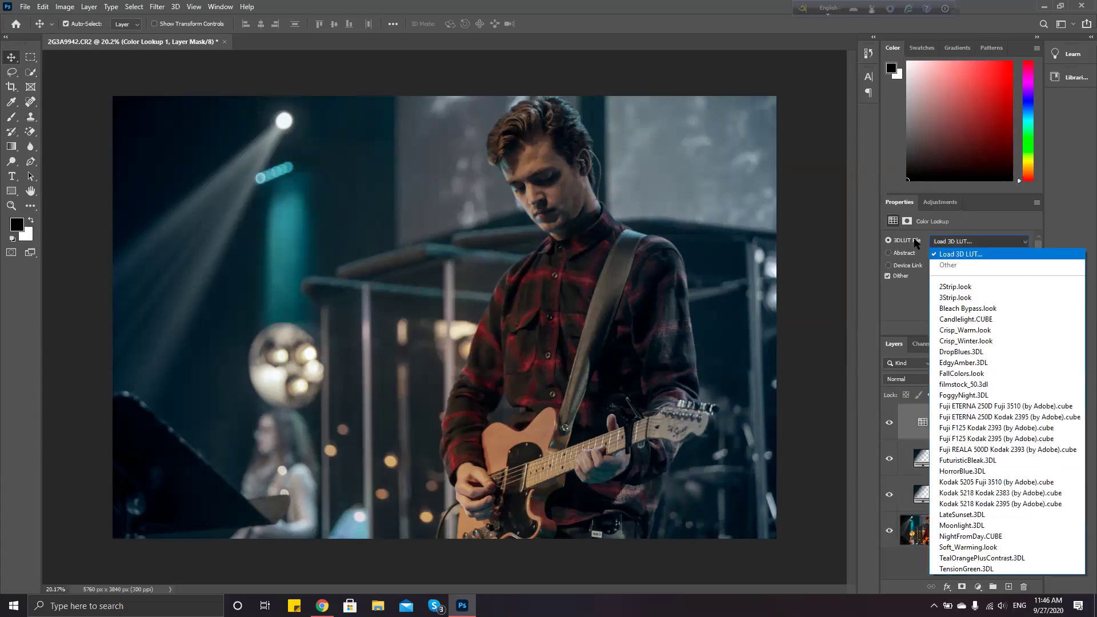
{"action": "left_click", "coordinate": [984, 249]}
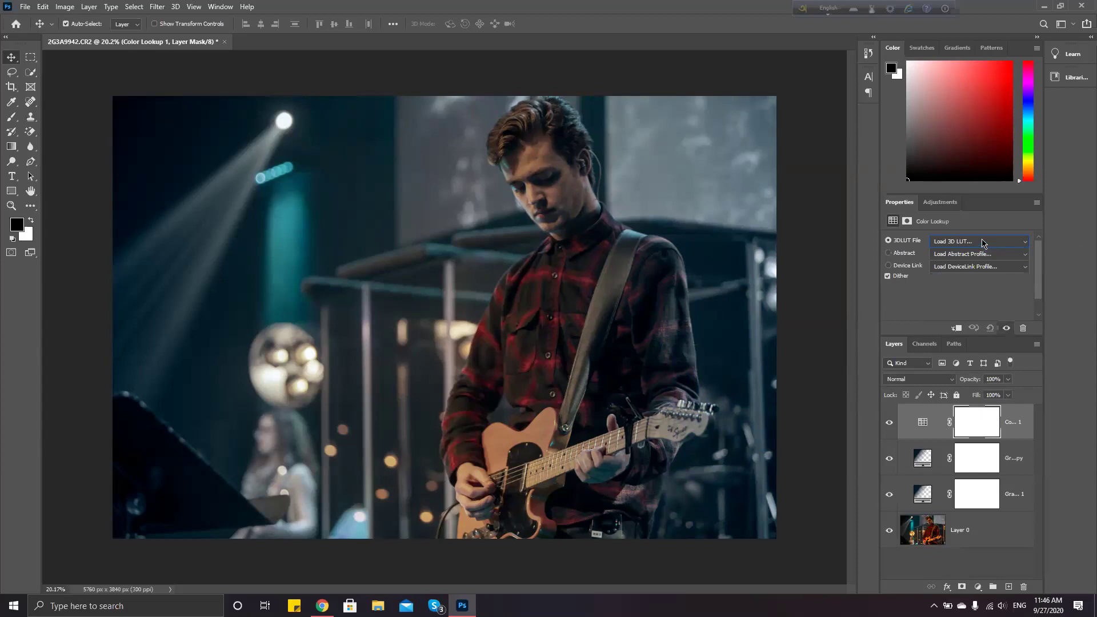
{"action": "left_click", "coordinate": [983, 242]}
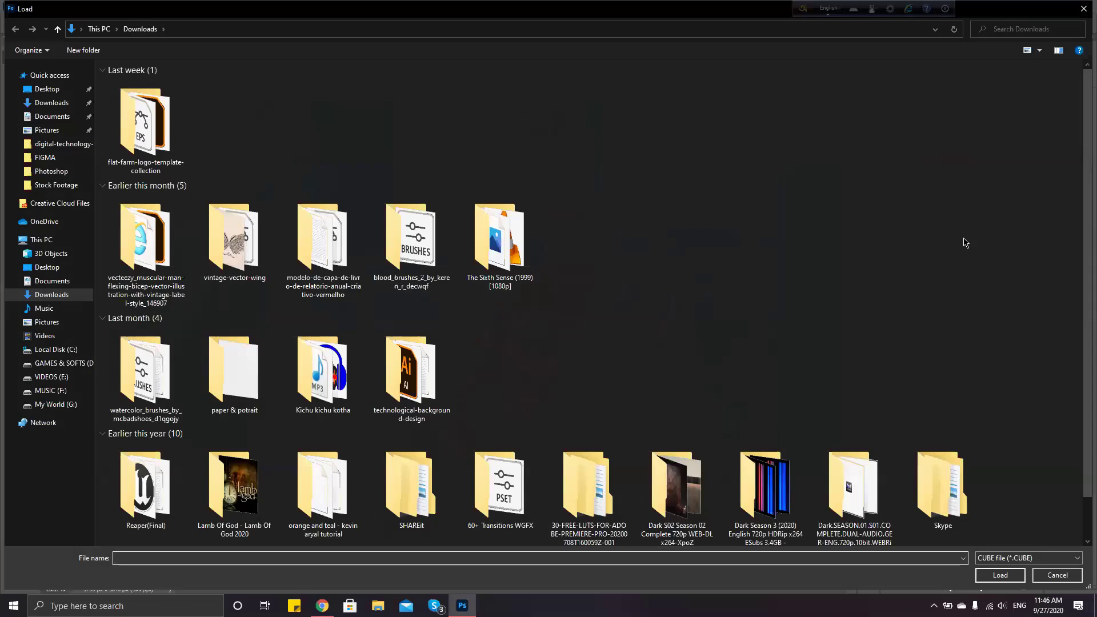
{"action": "key", "text": "Escape"}
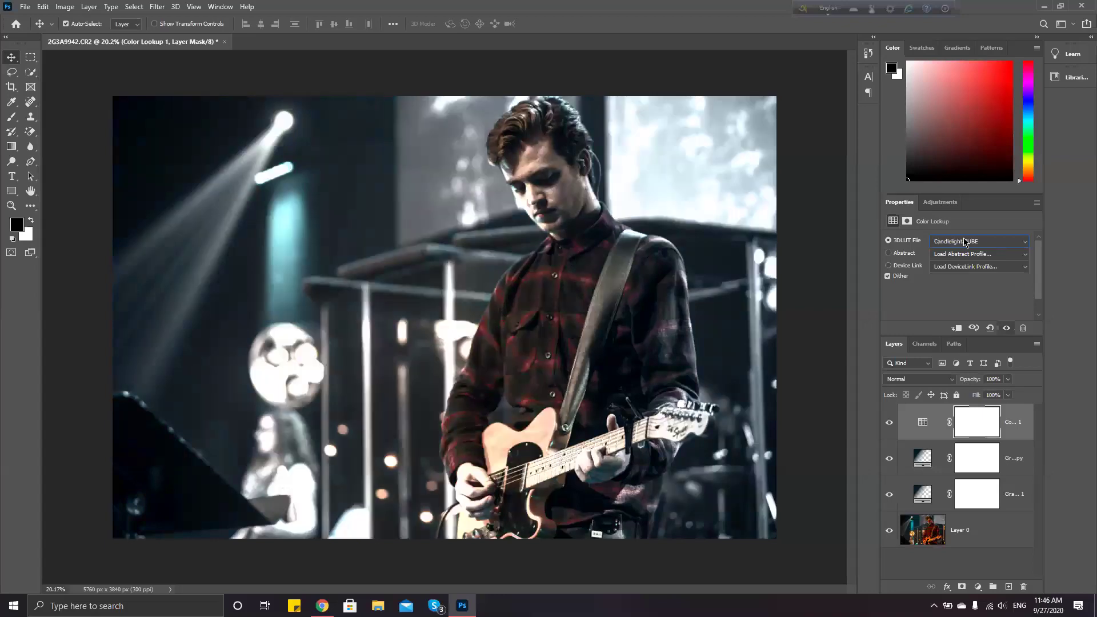
- Preview the built-in 3D LUTs on the photo one after another and settle on the Fuji F125 Kodak 2393 look
{"action": "key", "text": "Down"}
{"action": "key", "text": "Down"}
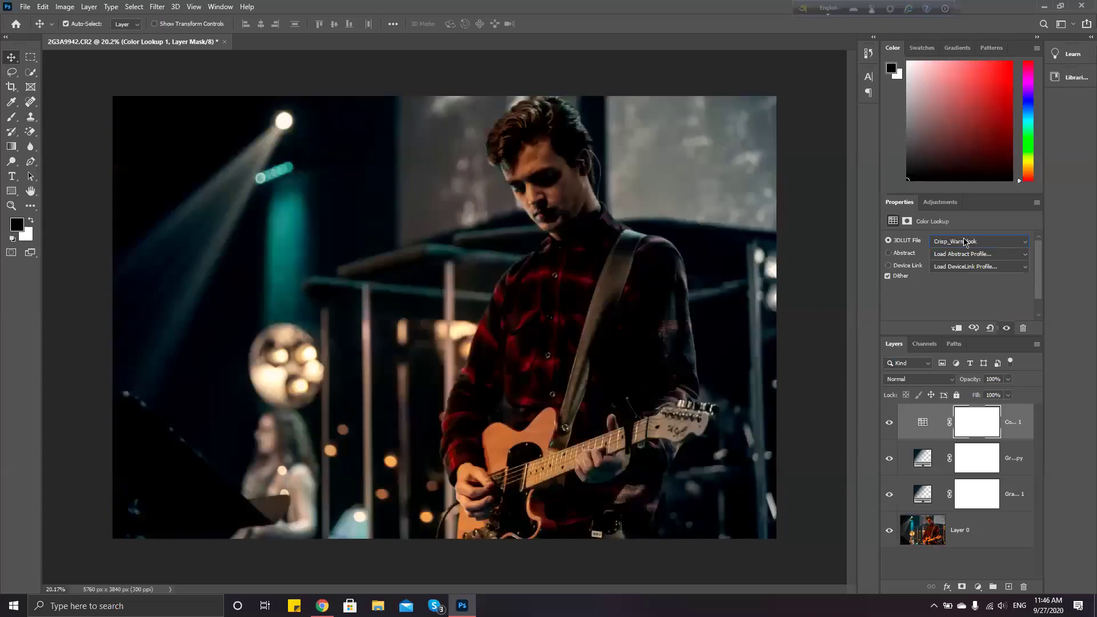
{"action": "key", "text": "Down"}
{"action": "key", "text": "Down"}
{"action": "key", "text": "Down"}
{"action": "key", "text": "Down"}
{"action": "key", "text": "Down"}
{"action": "key", "text": "Down"}
{"action": "key", "text": "Down"}
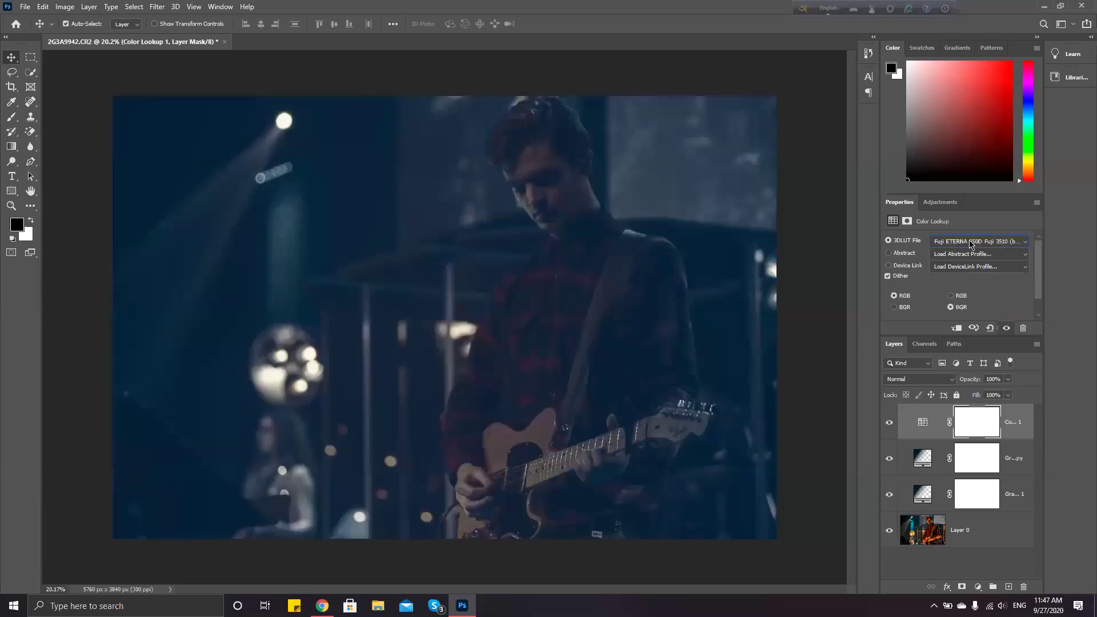
{"action": "key", "text": "Down"}
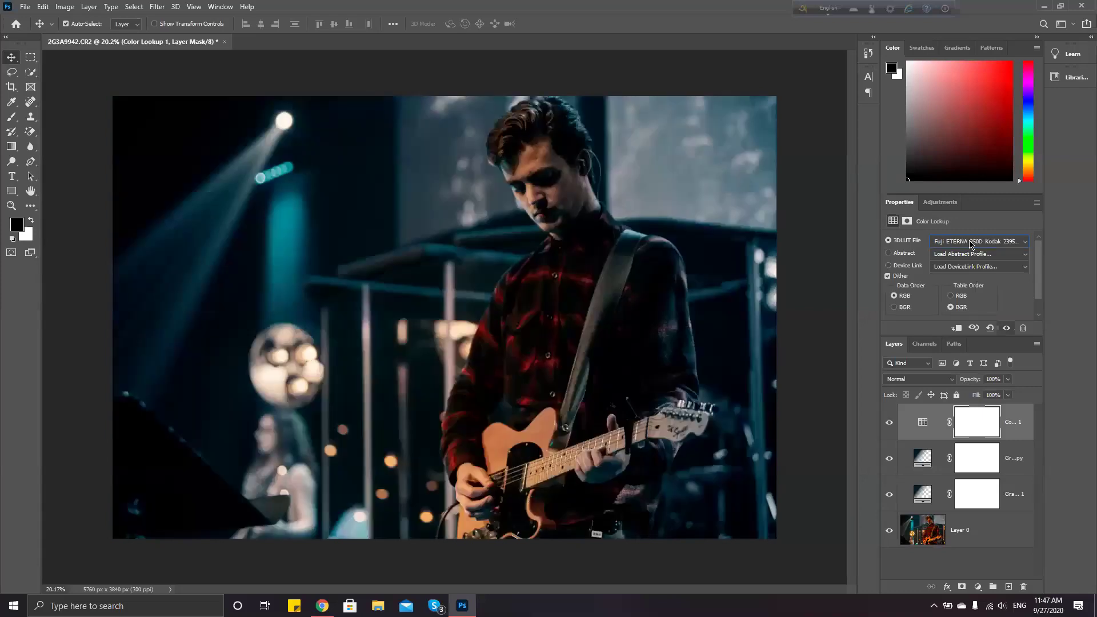
{"action": "key", "text": "Down"}
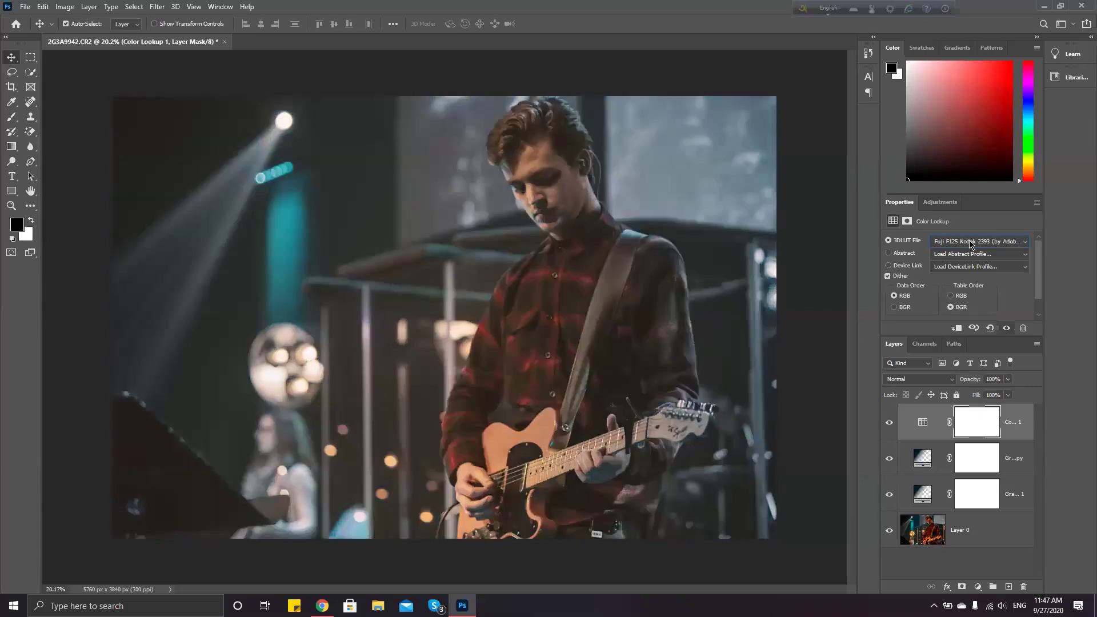
{"action": "key", "text": "Down"}
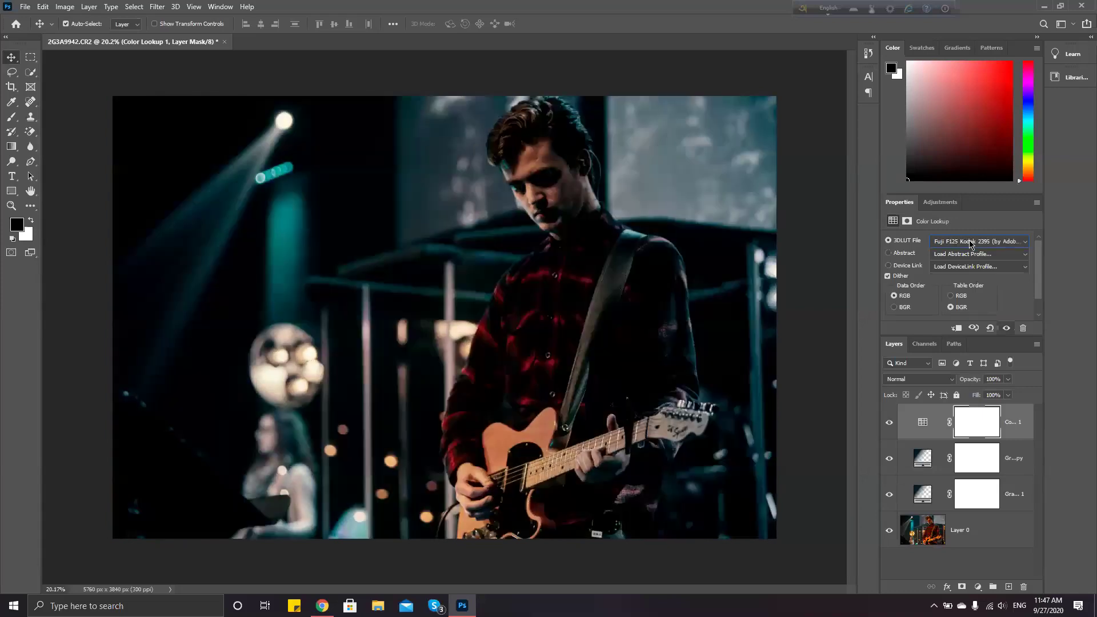
{"action": "key", "text": "Down"}
{"action": "key", "text": "Down"}
{"action": "key", "text": "Down"}
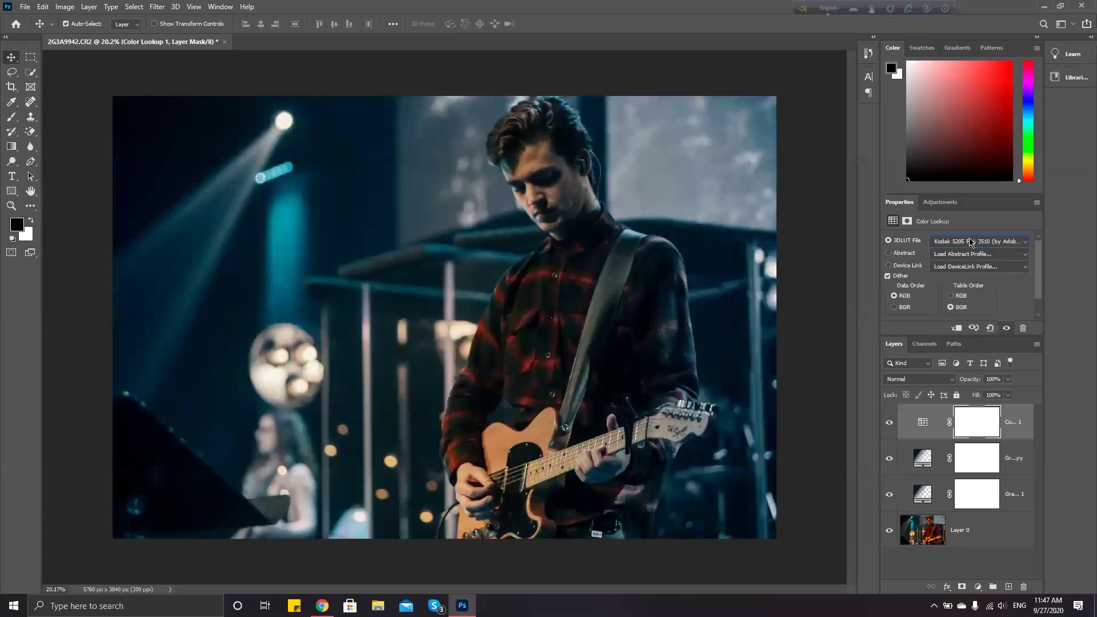
{"action": "key", "text": "Down"}
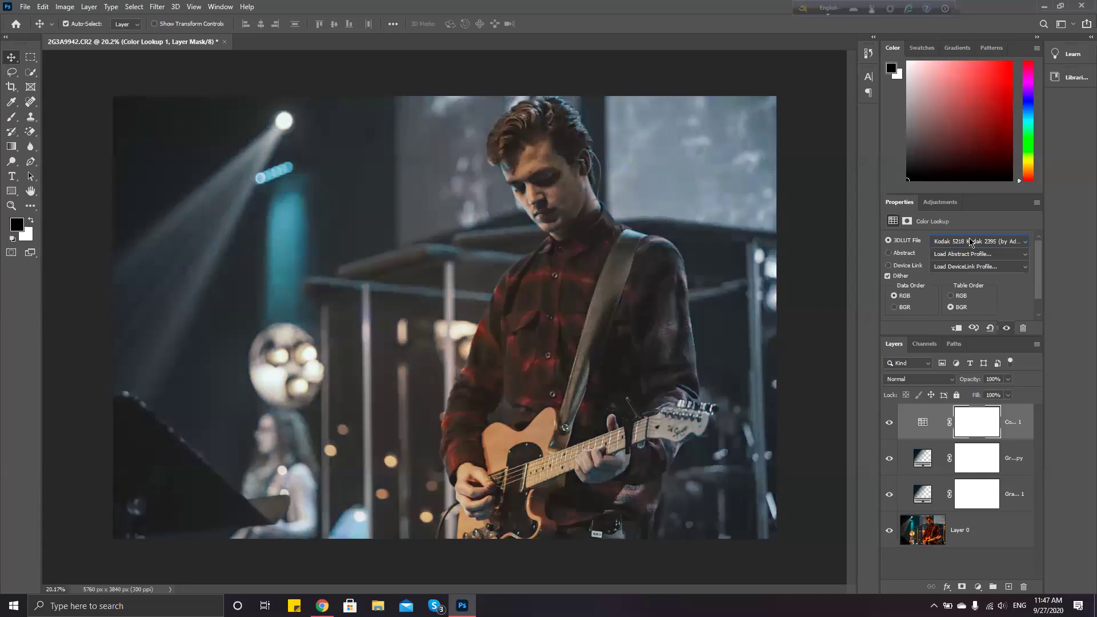
{"action": "key", "text": "Down"}
{"action": "key", "text": "Down"}
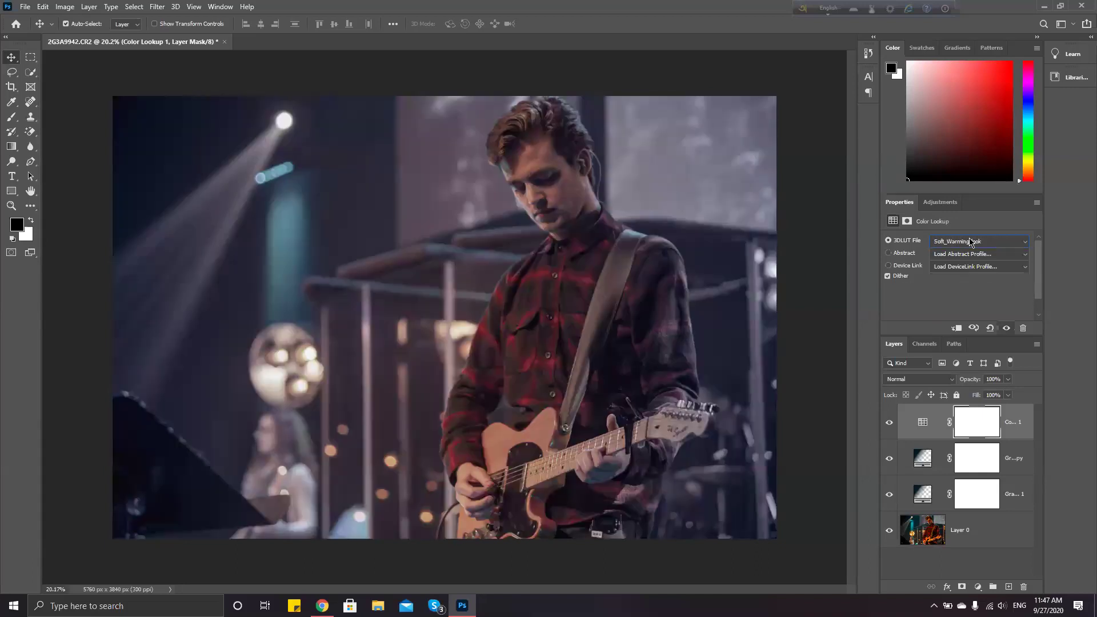
{"action": "key", "text": "Down"}
{"action": "key", "text": "Down"}
{"action": "key", "text": "Up"}
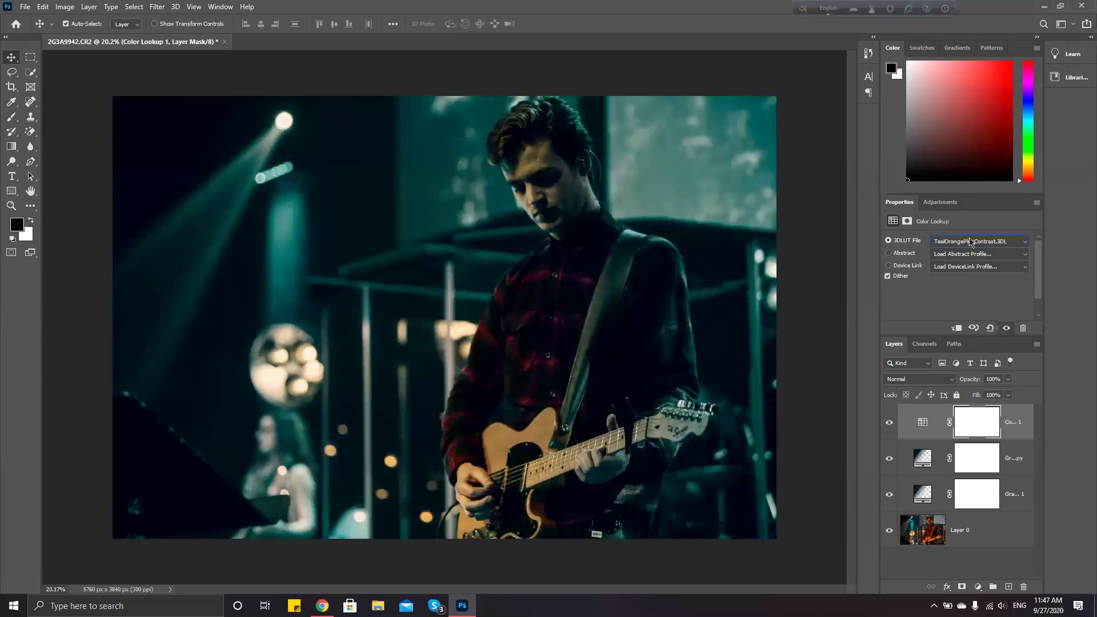
{"action": "key", "text": "Up"}
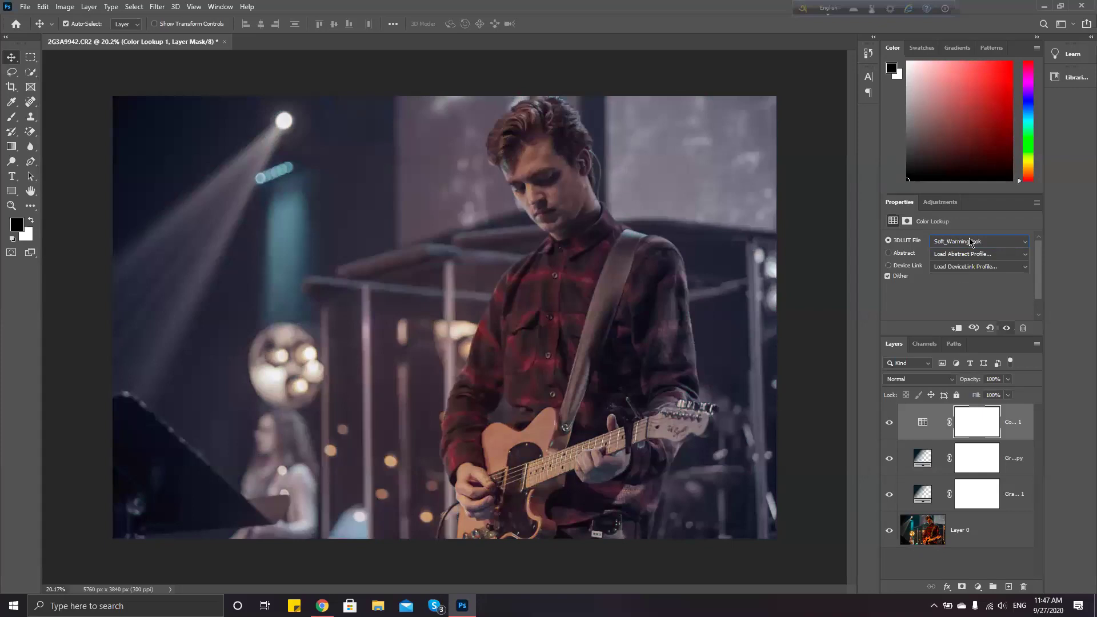
{"action": "key", "text": "Up"}
{"action": "key", "text": "Up"}
{"action": "key", "text": "Up"}
{"action": "key", "text": "Up"}
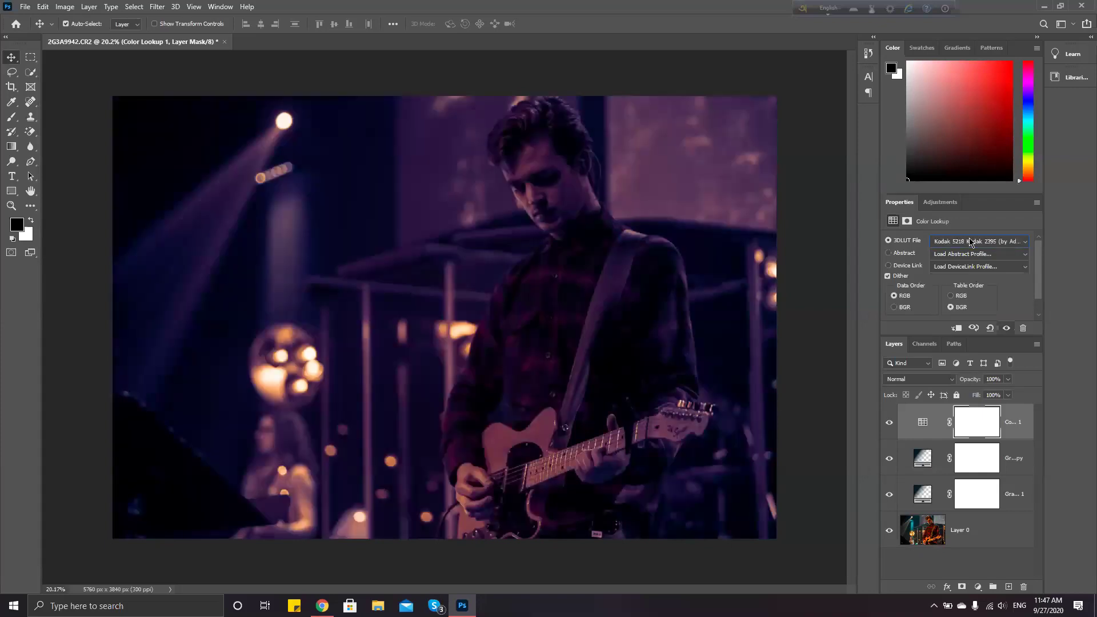
{"action": "key", "text": "Up"}
{"action": "key", "text": "Up"}
{"action": "key", "text": "Up"}
{"action": "key", "text": "Up"}
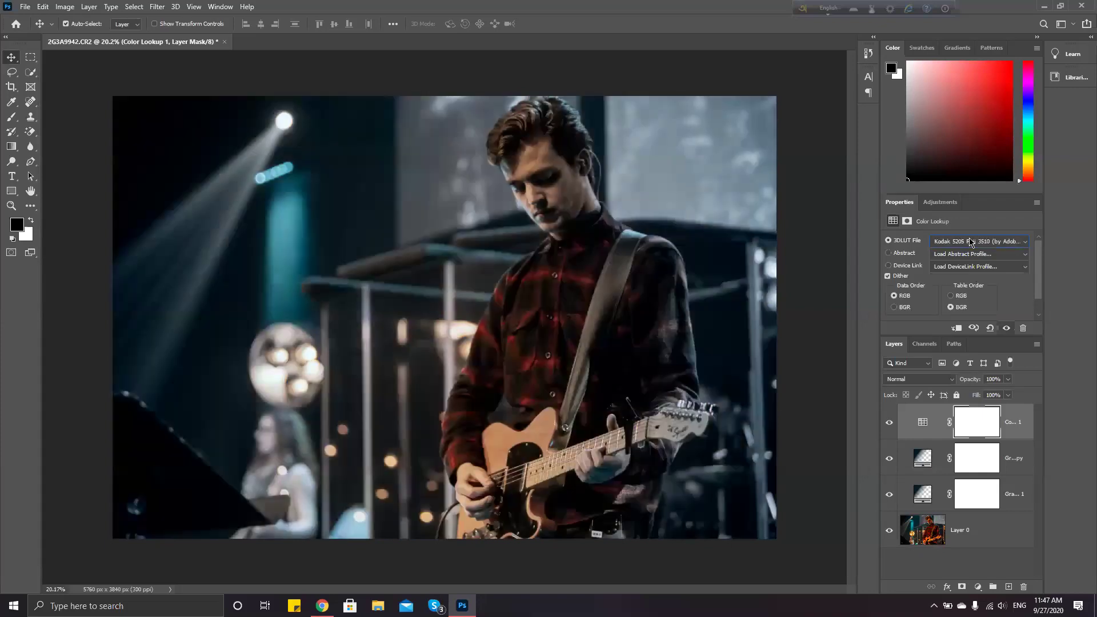
{"action": "key", "text": "Up"}
{"action": "key", "text": "Up"}
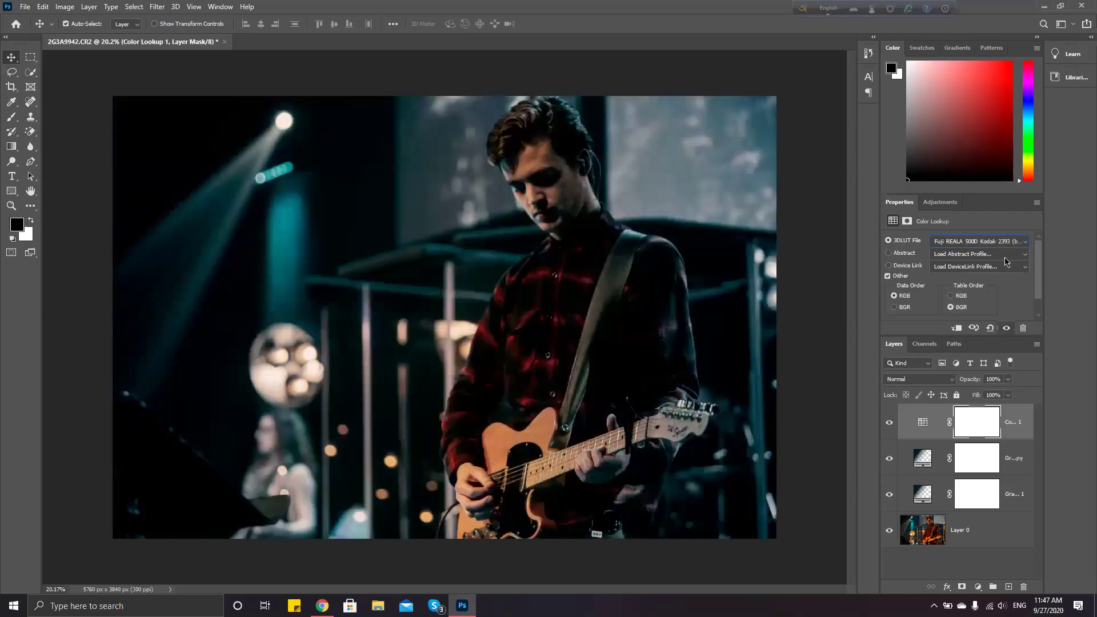
{"action": "key", "text": "Up"}
{"action": "left_click", "coordinate": [964, 553]}
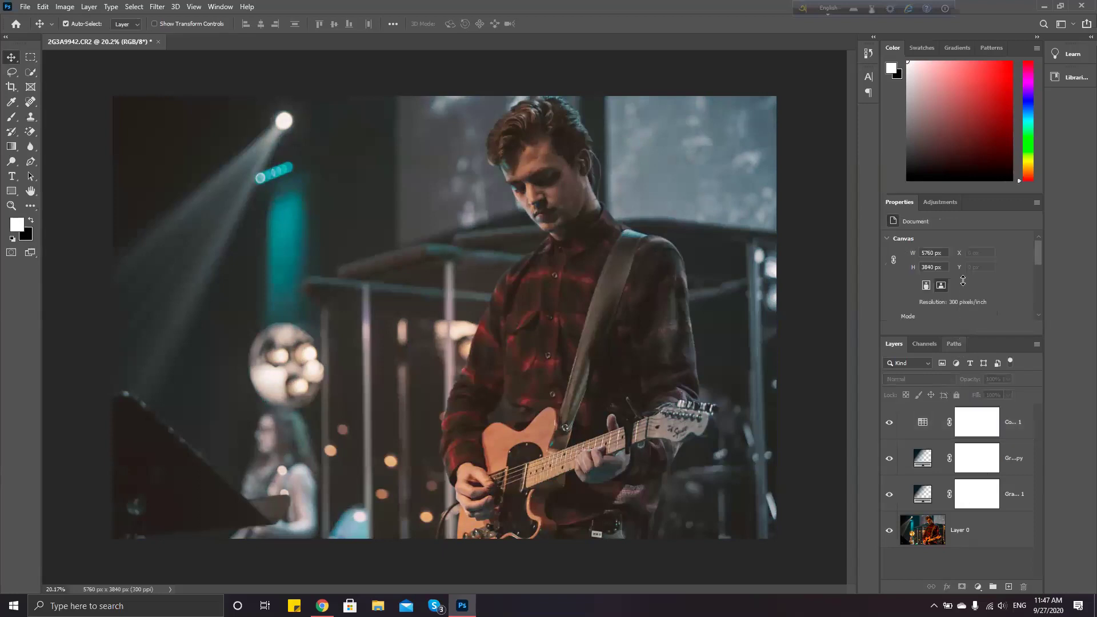
- Target the duplicated gradient fill's layer mask and set up a black brush 228 px in size, enlarging the Layers area
{"action": "left_click_drag", "start_coordinate": [964, 337], "coordinate": [964, 270]}
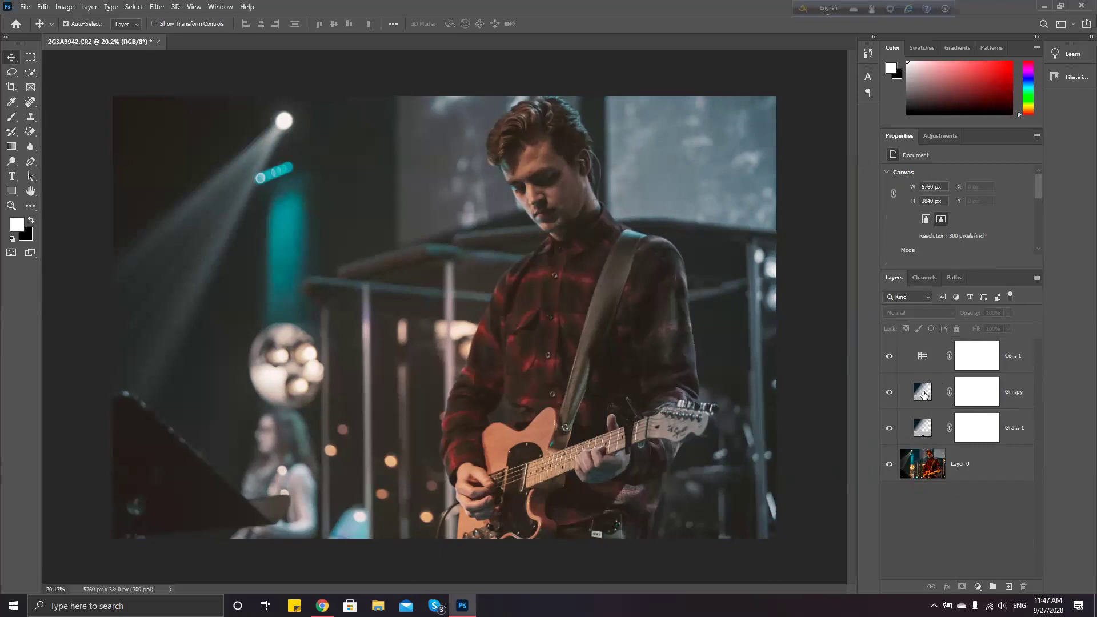
{"action": "left_click", "coordinate": [978, 397]}
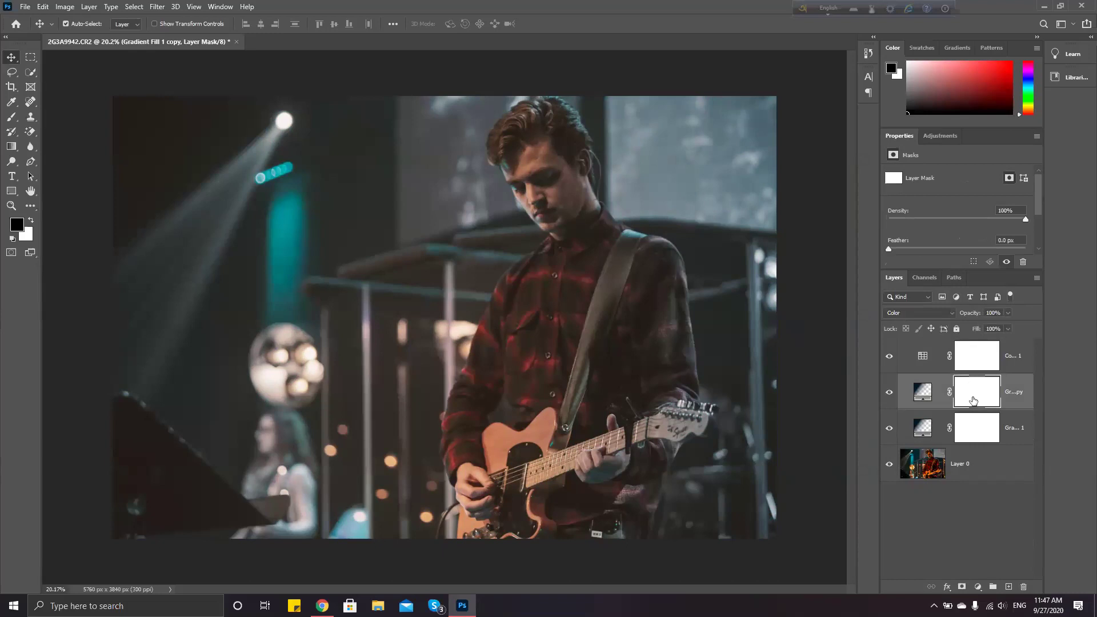
{"action": "left_click", "coordinate": [12, 119]}
{"action": "right_click", "coordinate": [532, 312]}
{"action": "mouse_move", "coordinate": [530, 309]}
{"action": "left_mouse_down"}
{"action": "mouse_move", "coordinate": [544, 323]}
{"action": "mouse_move", "coordinate": [548, 312]}
{"action": "left_mouse_up"}
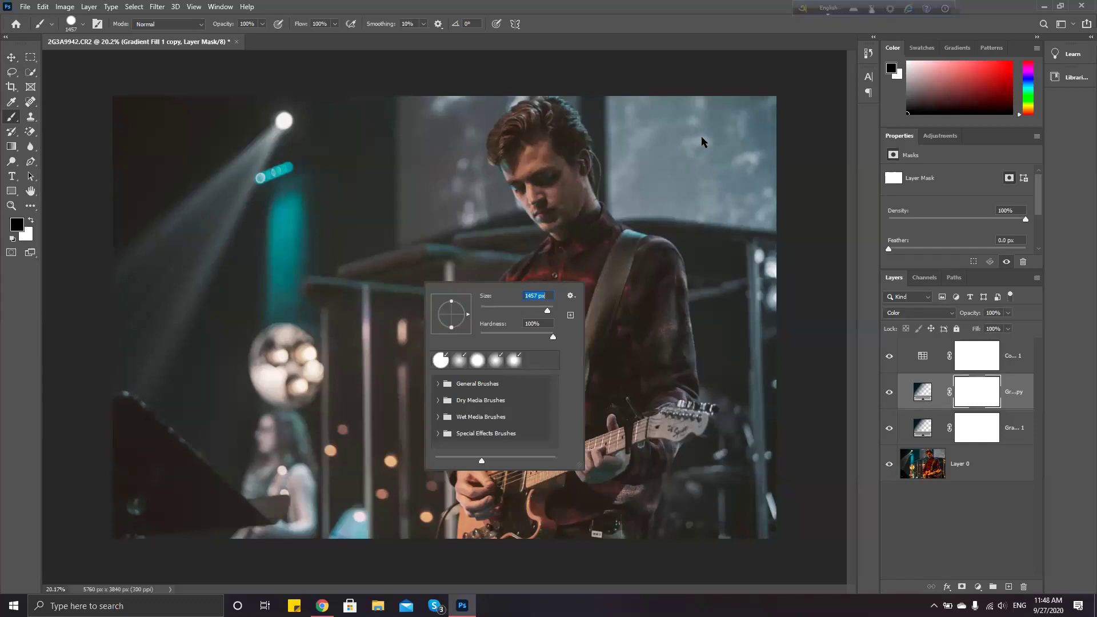
{"action": "key", "text": "Return"}
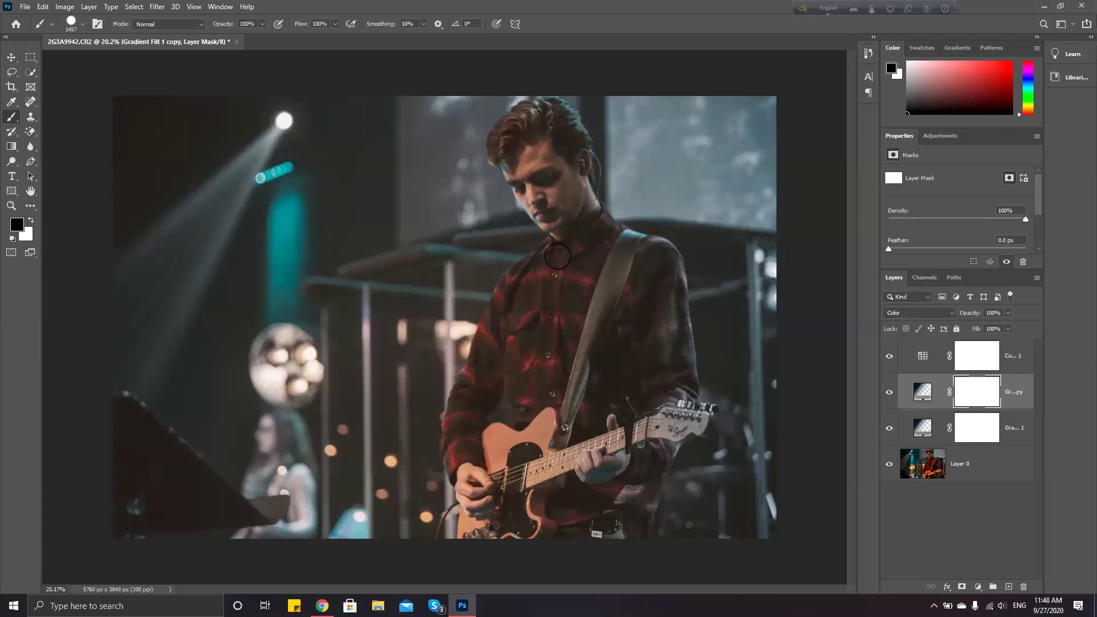
{"action": "right_click", "coordinate": [568, 234]}
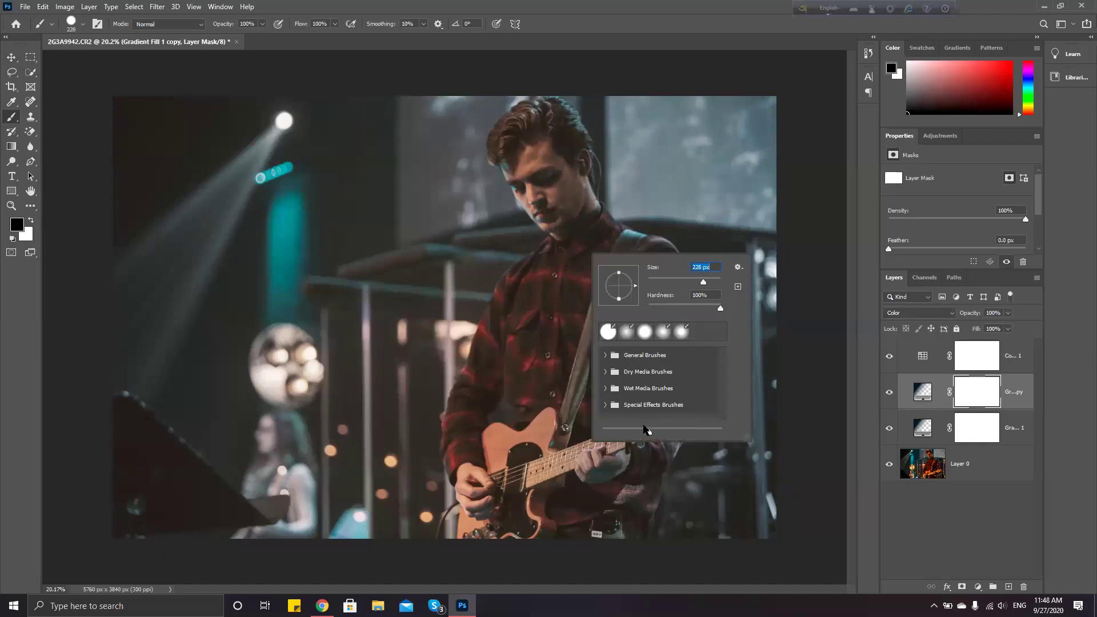
- Paint black over the guitar and fretting hand on the duplicated gradient fill's mask, and undo the painting
{"action": "mouse_move", "coordinate": [687, 428]}
{"action": "left_mouse_down"}
{"action": "mouse_move", "coordinate": [591, 460]}
{"action": "mouse_move", "coordinate": [499, 510]}
{"action": "left_mouse_up"}
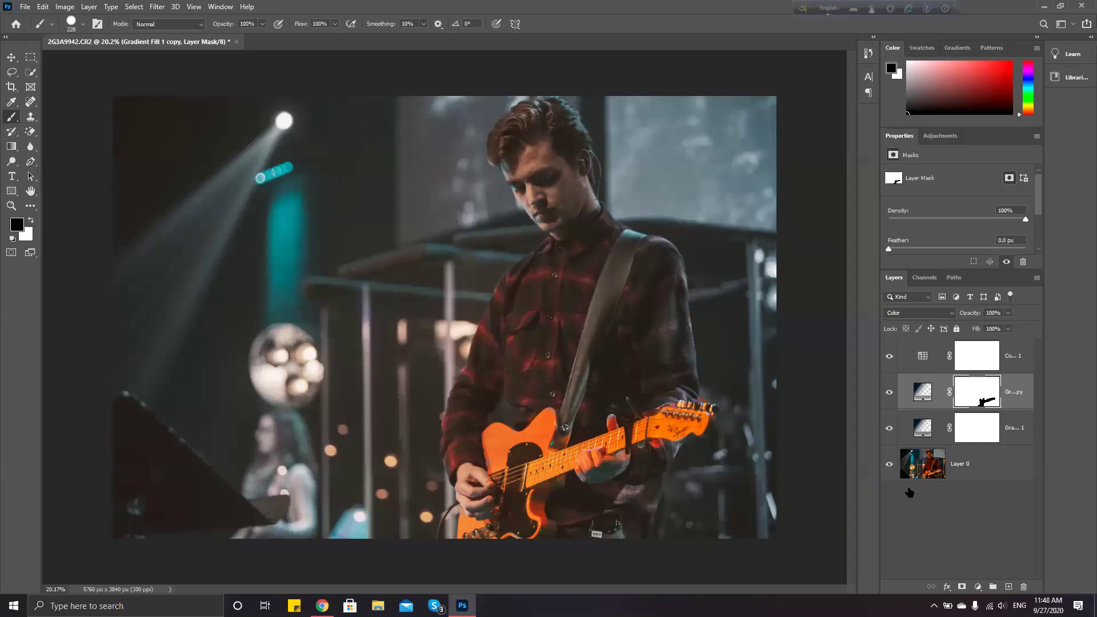
{"action": "key", "text": "ctrl+z"}
{"action": "key", "text": "v"}
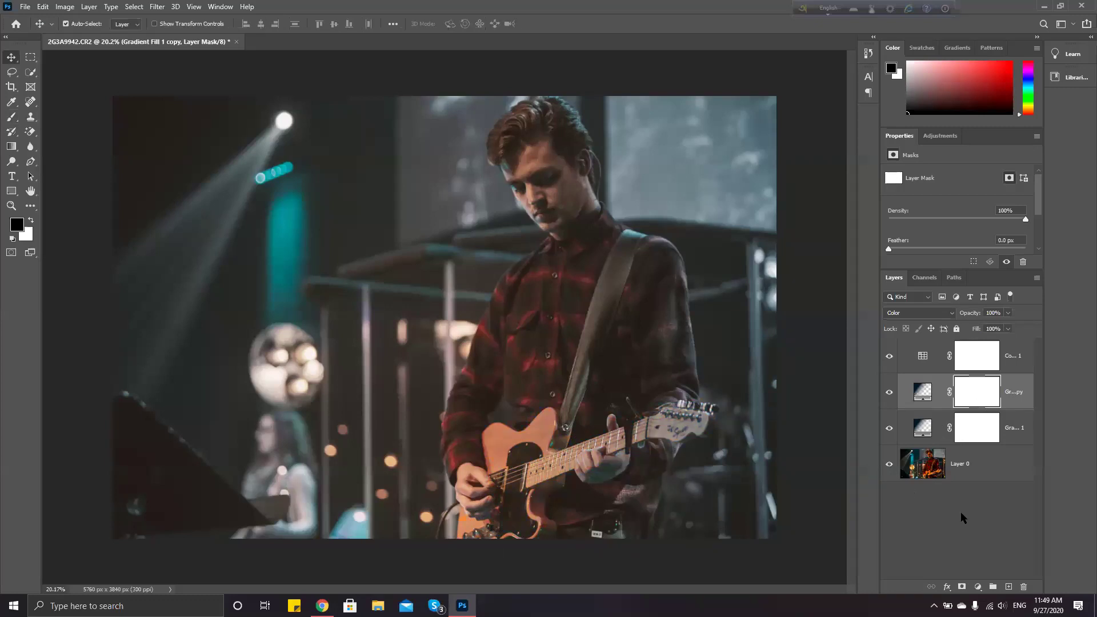
- Delete both gradient fill layers and the Color Lookup layer, leaving only the original photo layer
{"action": "left_click", "coordinate": [920, 507]}
{"action": "key", "text": "x"}
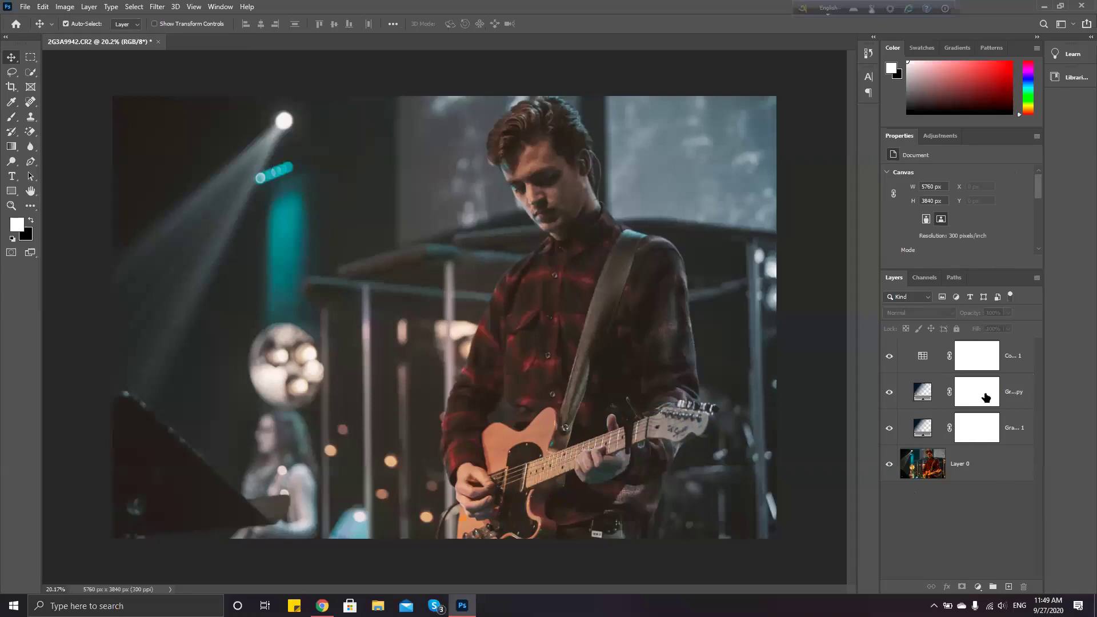
{"action": "key", "text": "ctrl+z"}
{"action": "key", "text": "ctrl+z"}
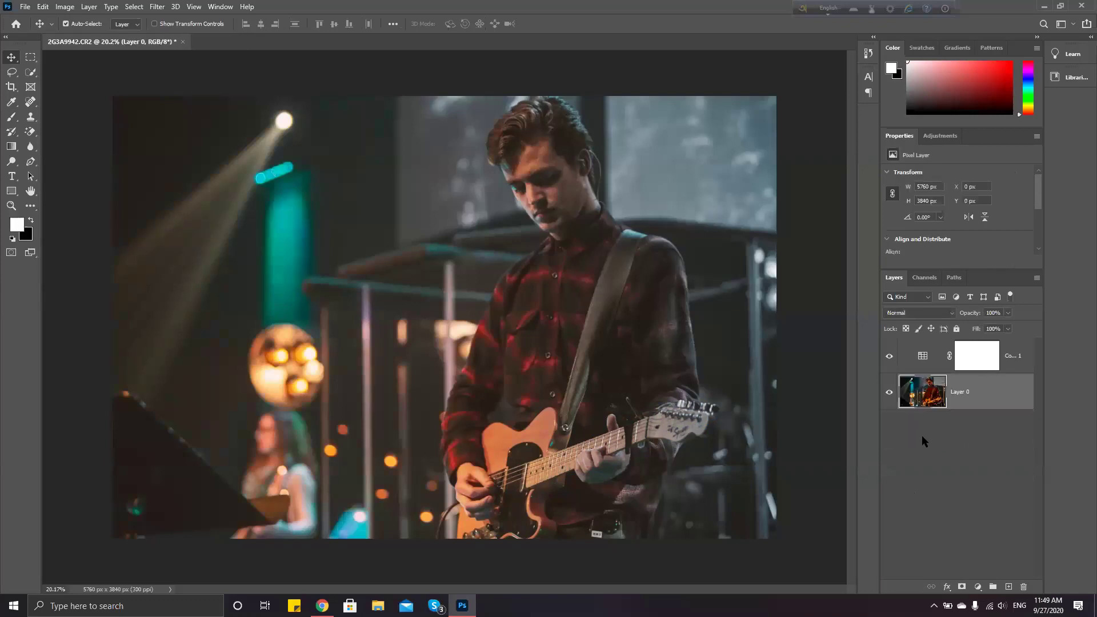
{"action": "key", "text": "ctrl+z"}
{"action": "key", "text": "ctrl+z"}
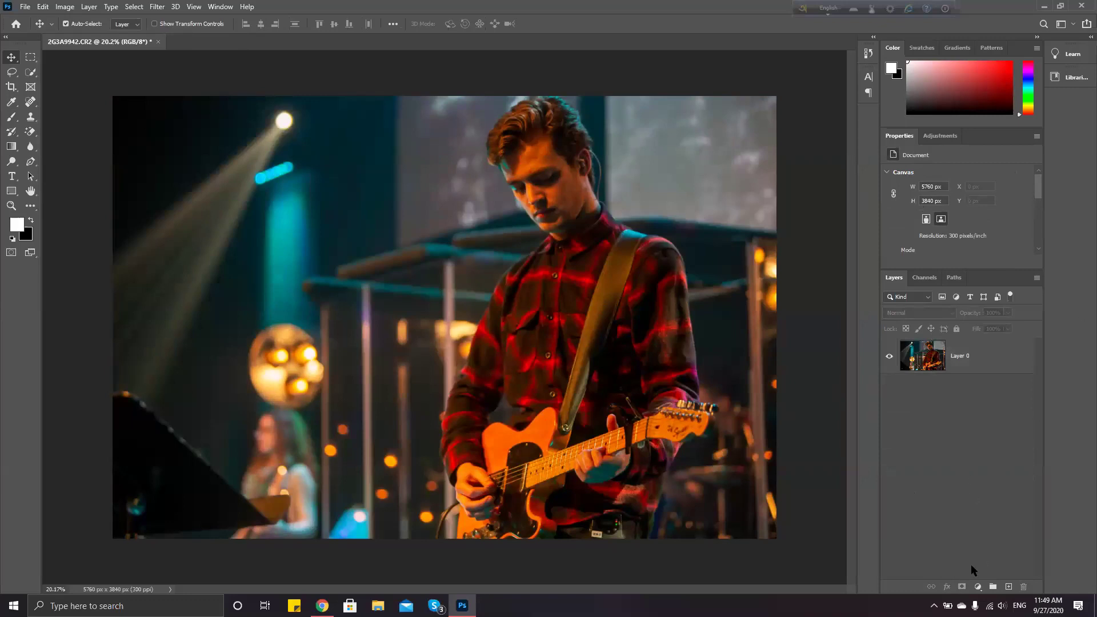
- Add a Gradient fill layer above the concert photo
{"action": "left_click", "coordinate": [978, 592]}
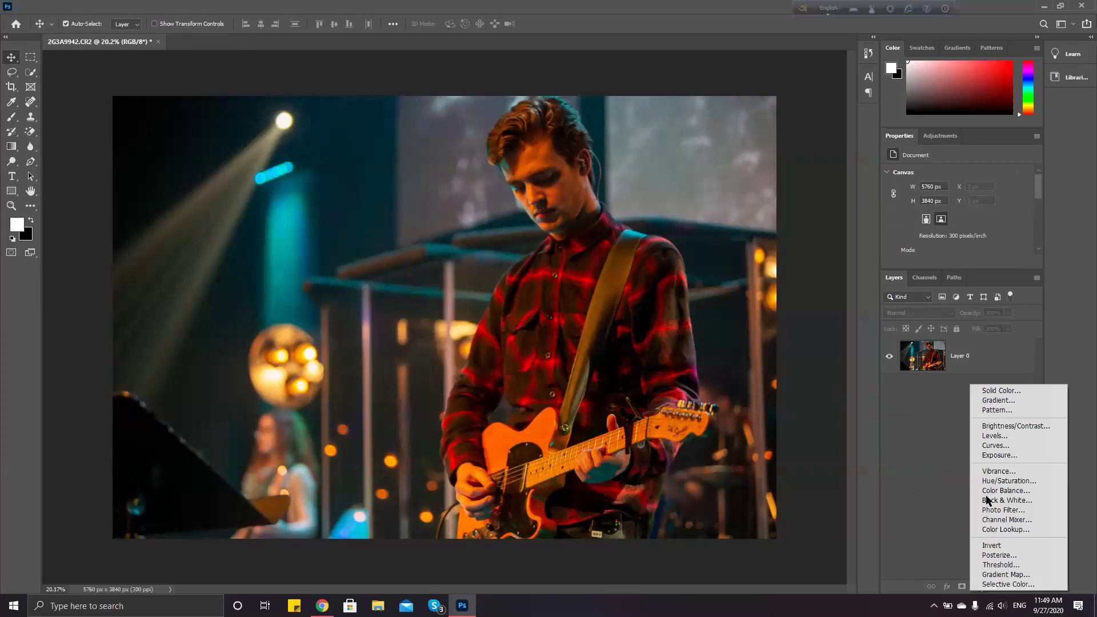
{"action": "left_click", "coordinate": [997, 400]}
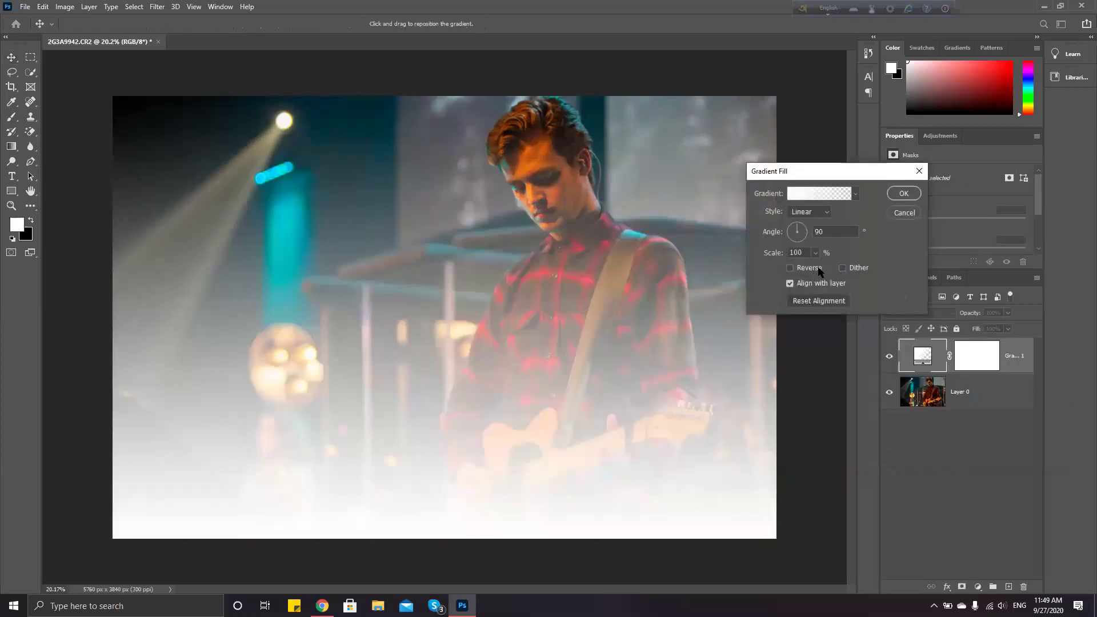
{"action": "left_click", "coordinate": [806, 197]}
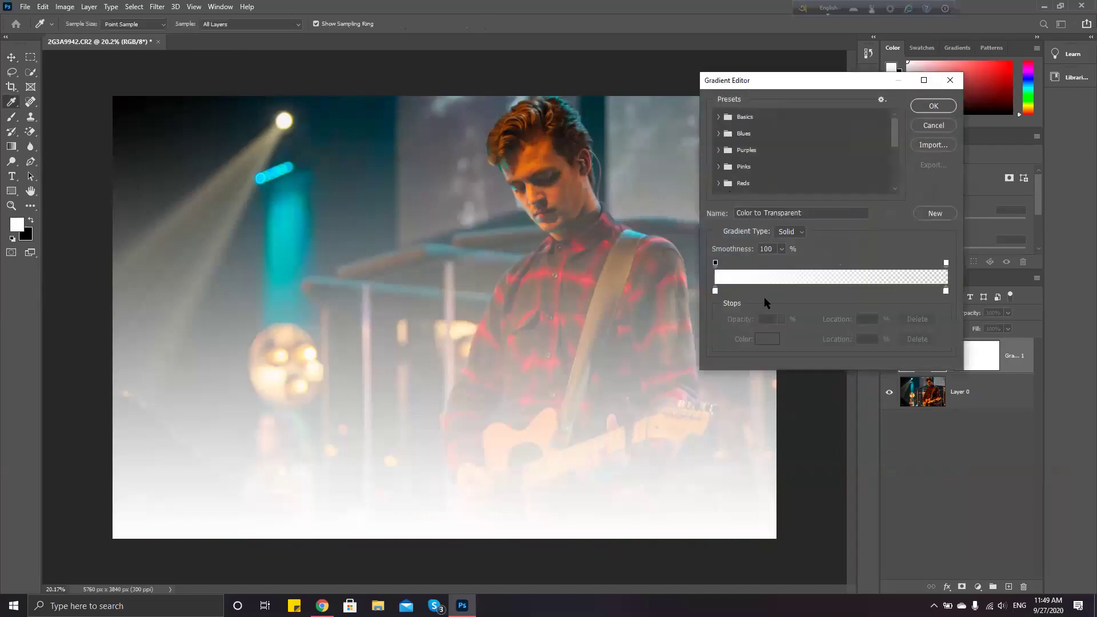
{"action": "left_click", "coordinate": [715, 292]}
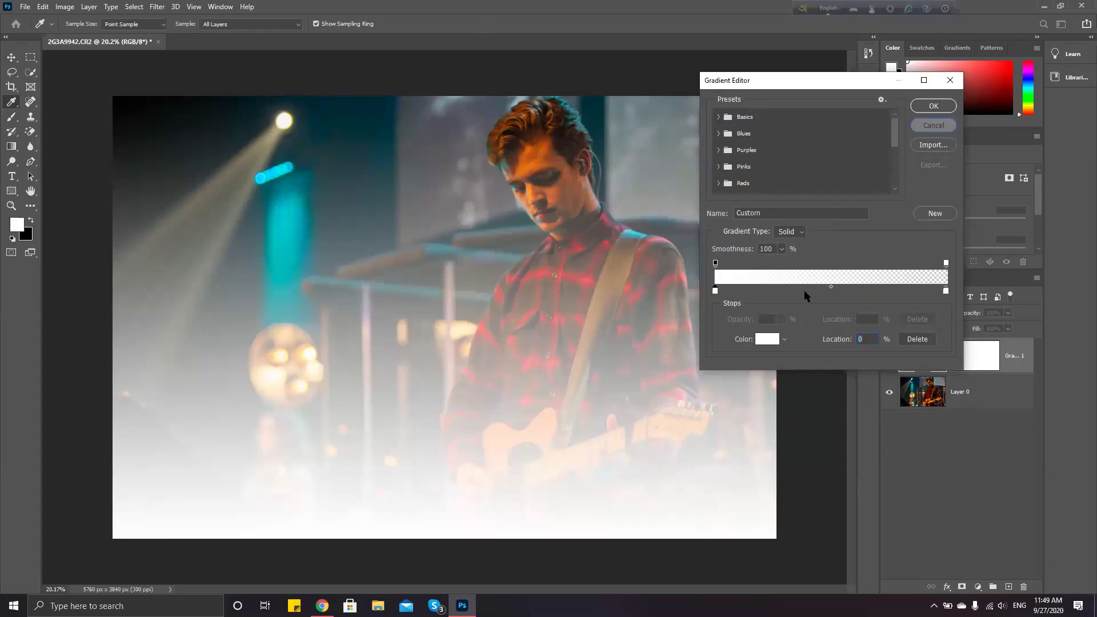
{"action": "left_click", "coordinate": [934, 125]}
- Set the gradient fill's angle to 0° so it runs horizontally across the photo
{"action": "key", "text": "BackSpace"}
{"action": "key", "text": "BackSpace"}
{"action": "type", "text": "0"}
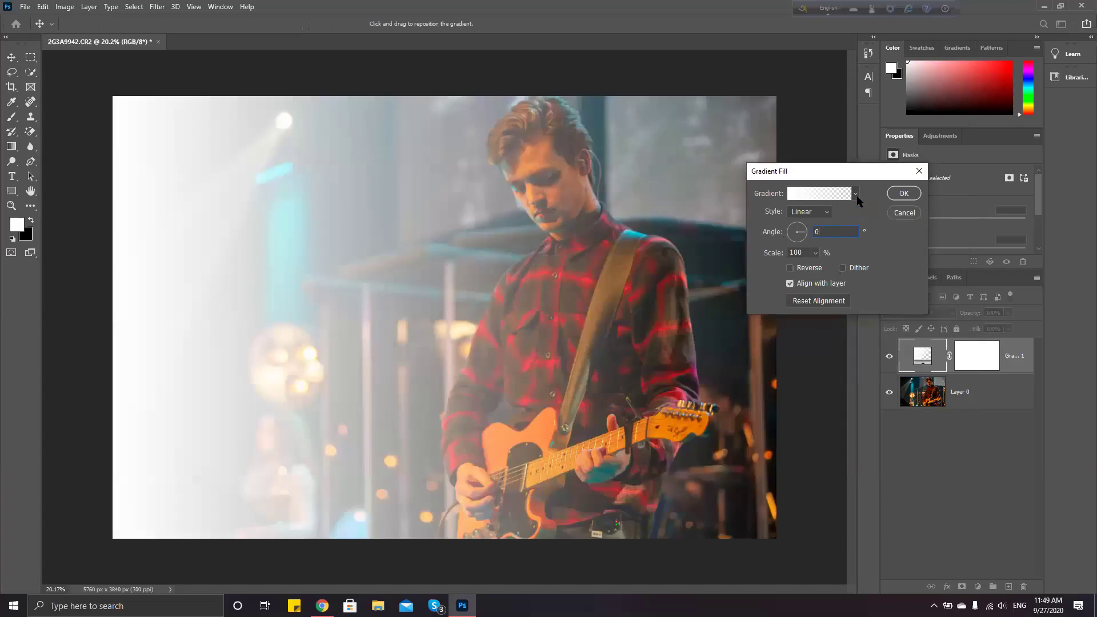
{"action": "left_click", "coordinate": [855, 194]}
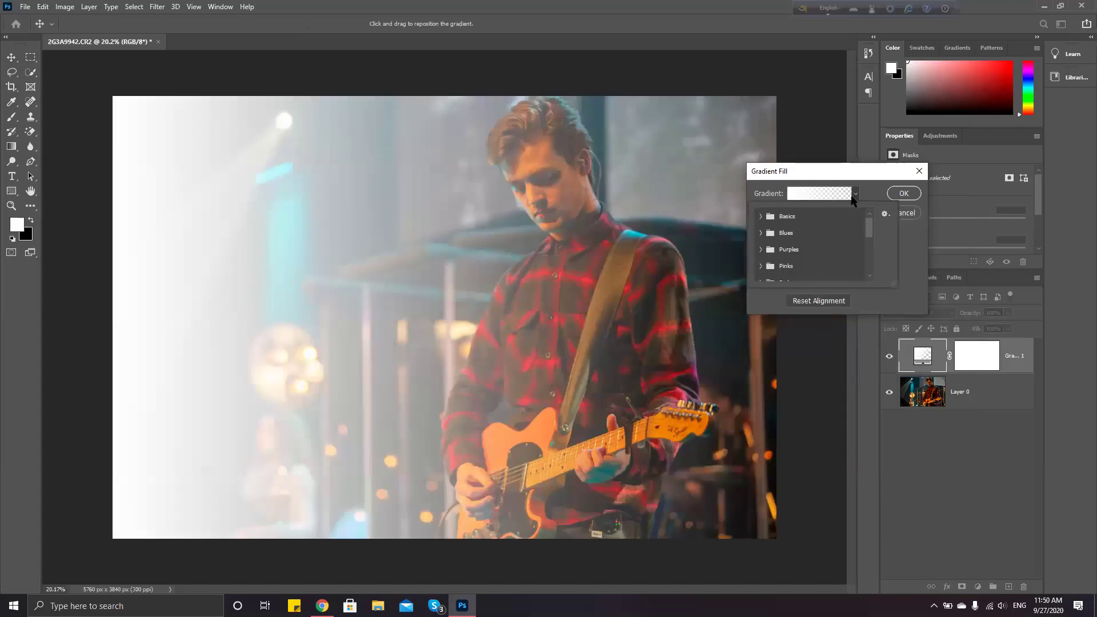
{"action": "left_click", "coordinate": [854, 196]}
- Recolour the gradient's starting colour stop at location 0% to dark navy #17182a
{"action": "left_click", "coordinate": [806, 195]}
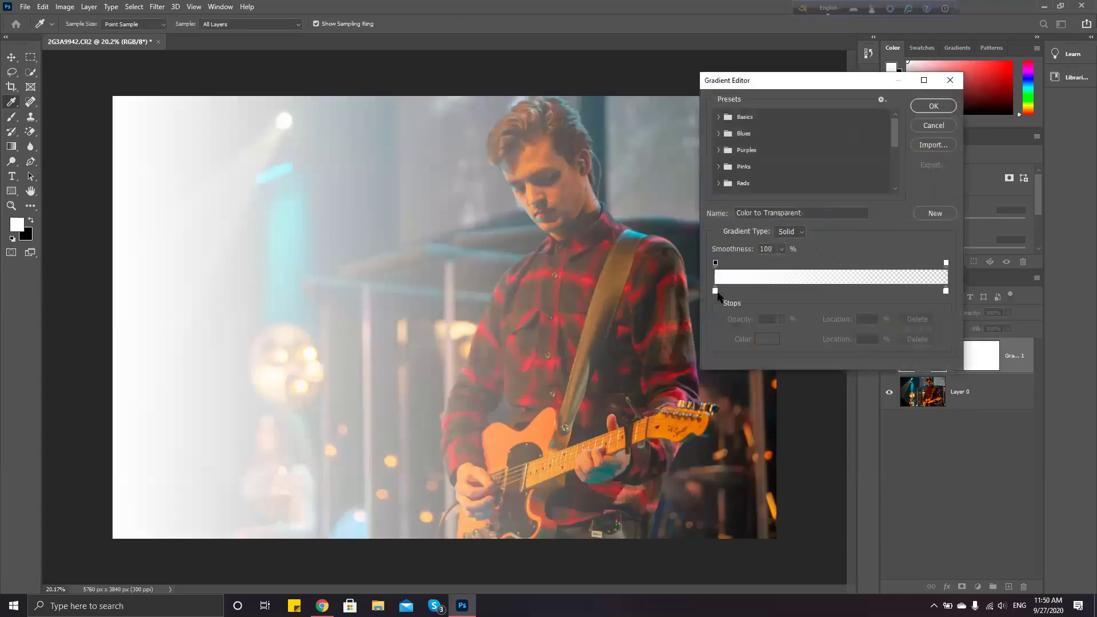
{"action": "left_click", "coordinate": [716, 291]}
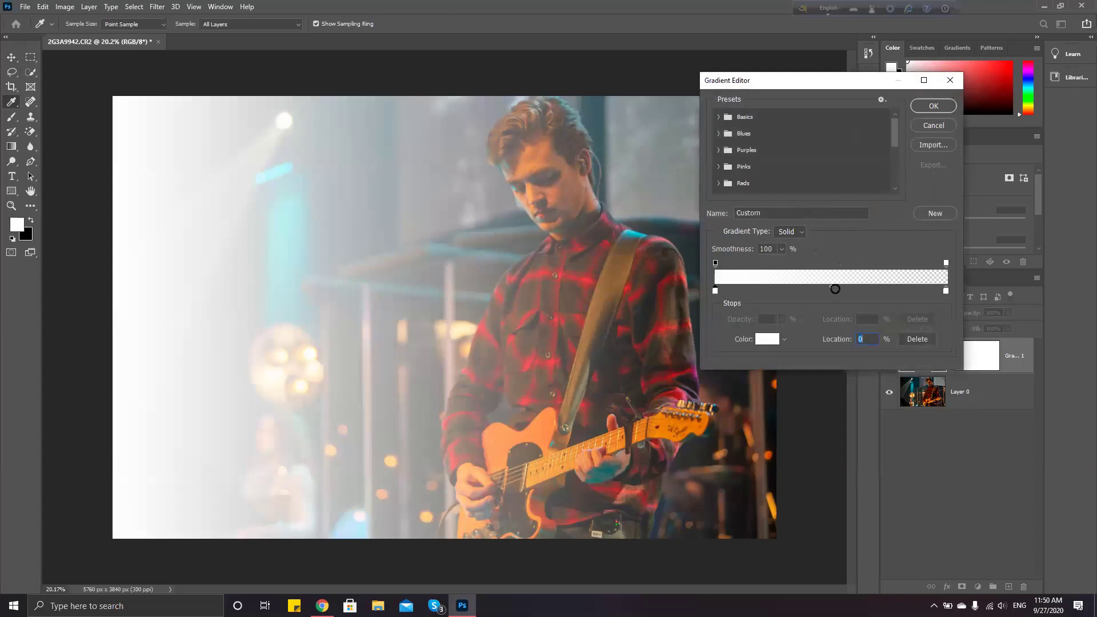
{"action": "left_click", "coordinate": [768, 338]}
{"action": "left_click_drag", "start_coordinate": [750, 260], "coordinate": [819, 226]}
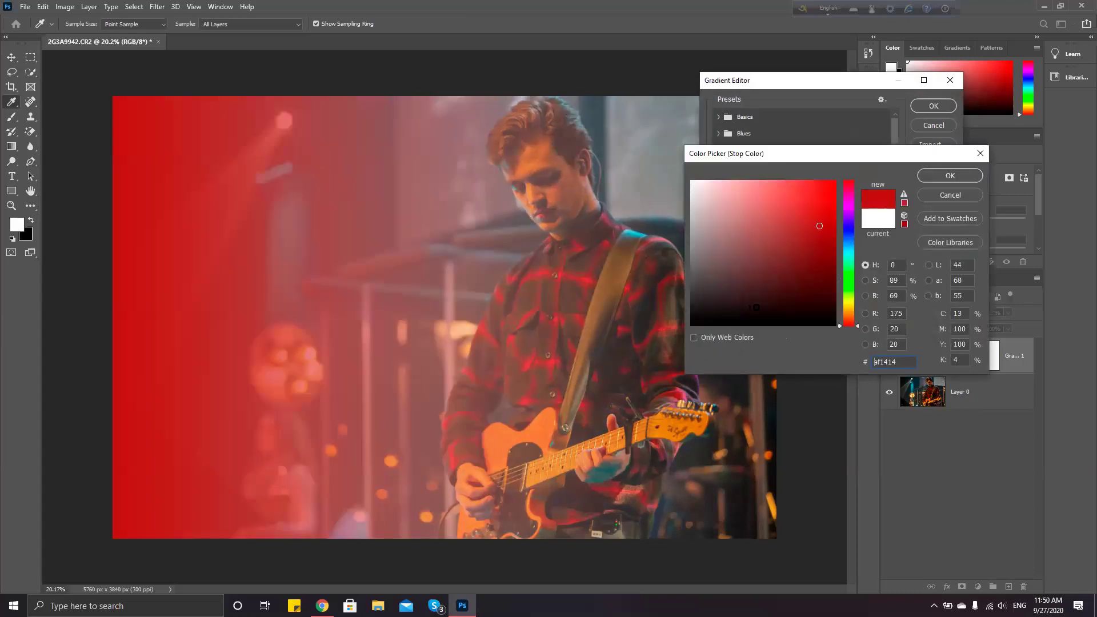
{"action": "left_click", "coordinate": [757, 295]}
{"action": "left_click_drag", "start_coordinate": [853, 240], "coordinate": [854, 222]}
{"action": "left_click", "coordinate": [759, 306]}
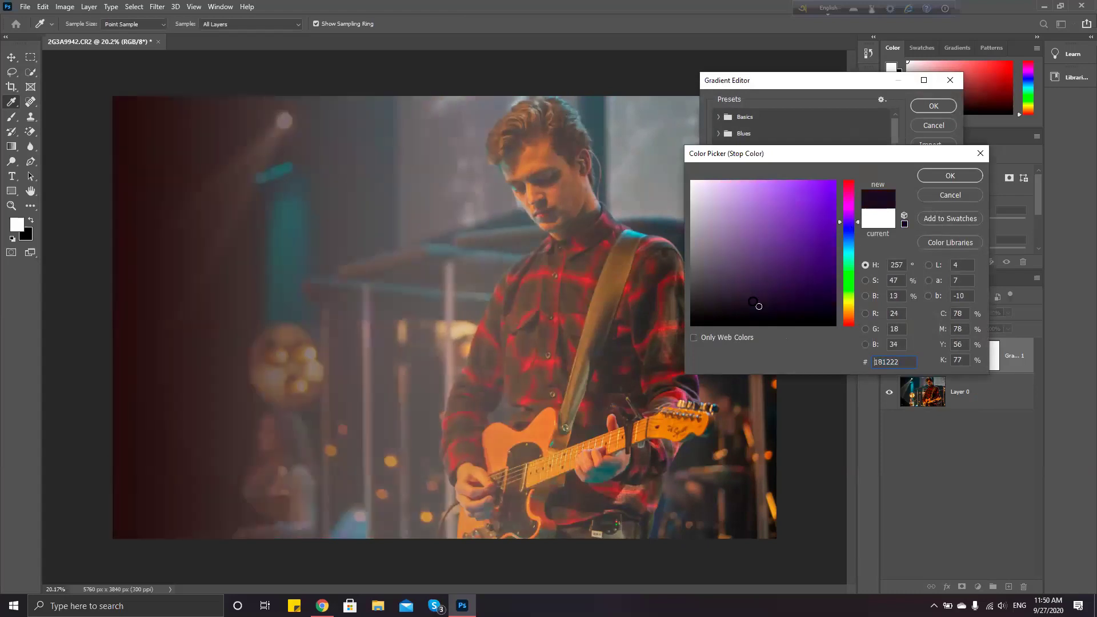
{"action": "left_click", "coordinate": [854, 229]}
{"action": "left_click", "coordinate": [759, 299]}
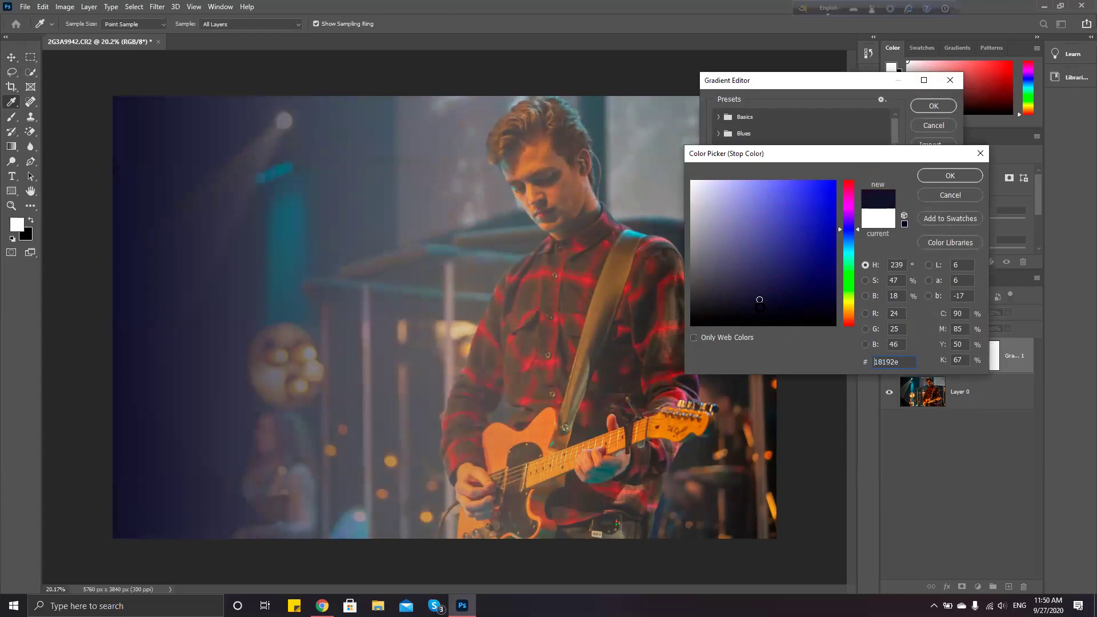
{"action": "left_click_drag", "start_coordinate": [760, 299], "coordinate": [755, 301]}
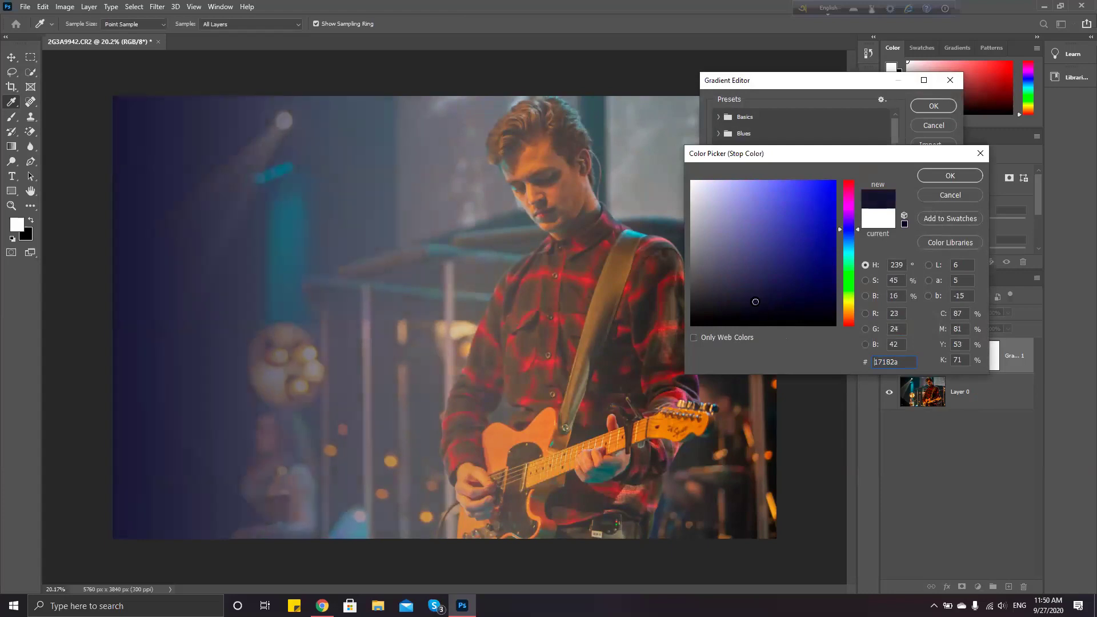
{"action": "left_click", "coordinate": [937, 176]}
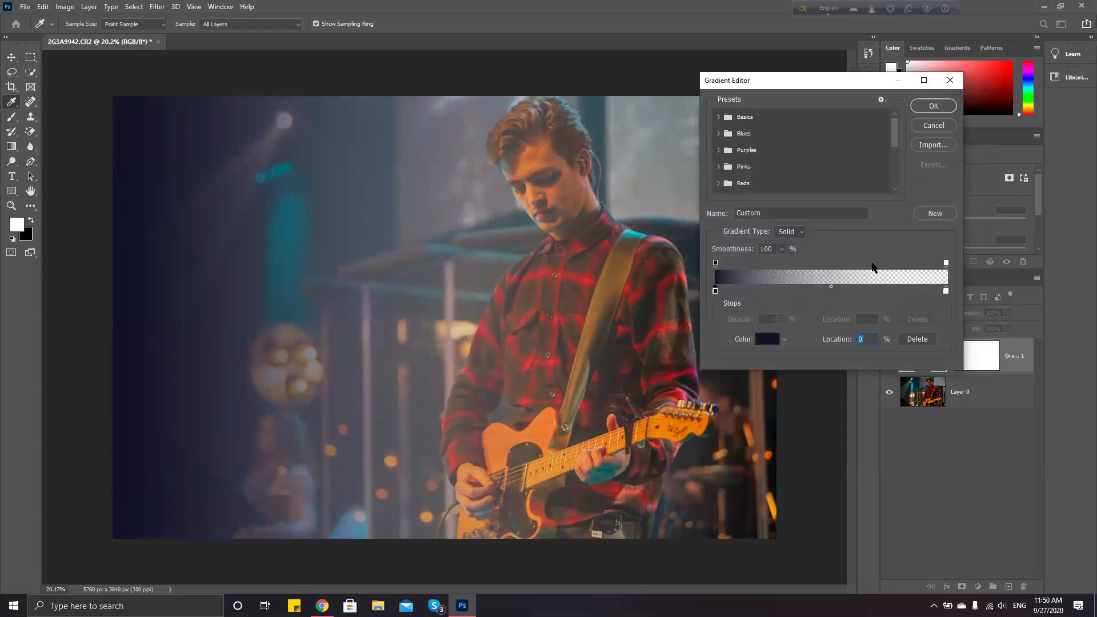
- Move the gradient's transparent opacity stop to 85% and its opacity midpoint to 65%, and accept the gradient fill
{"action": "left_click_drag", "start_coordinate": [945, 263], "coordinate": [921, 264]}
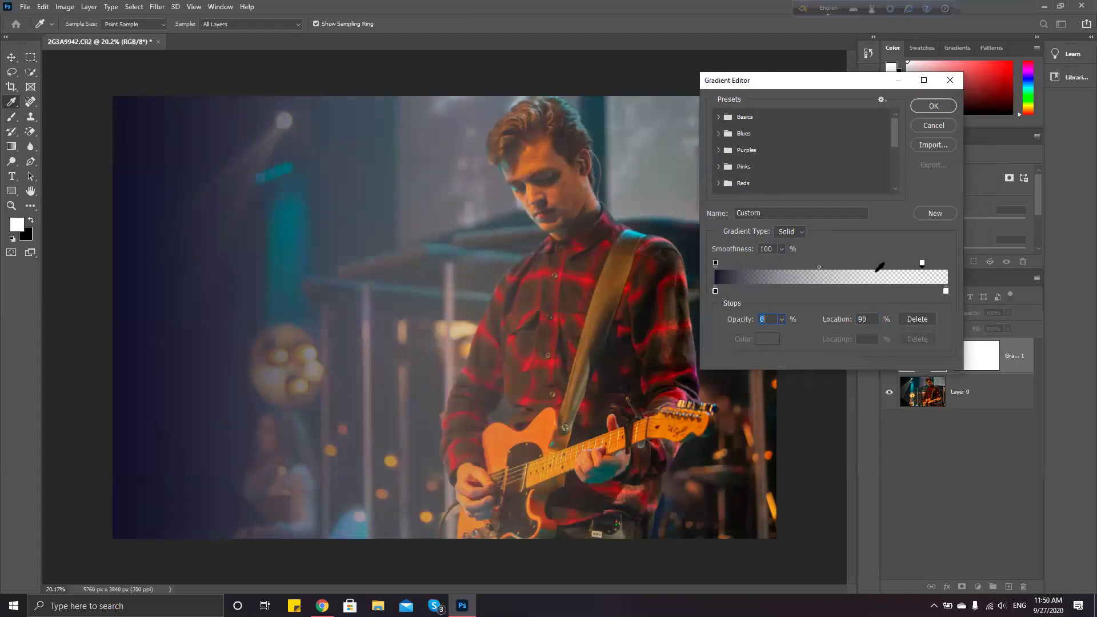
{"action": "left_click", "coordinate": [839, 267]}
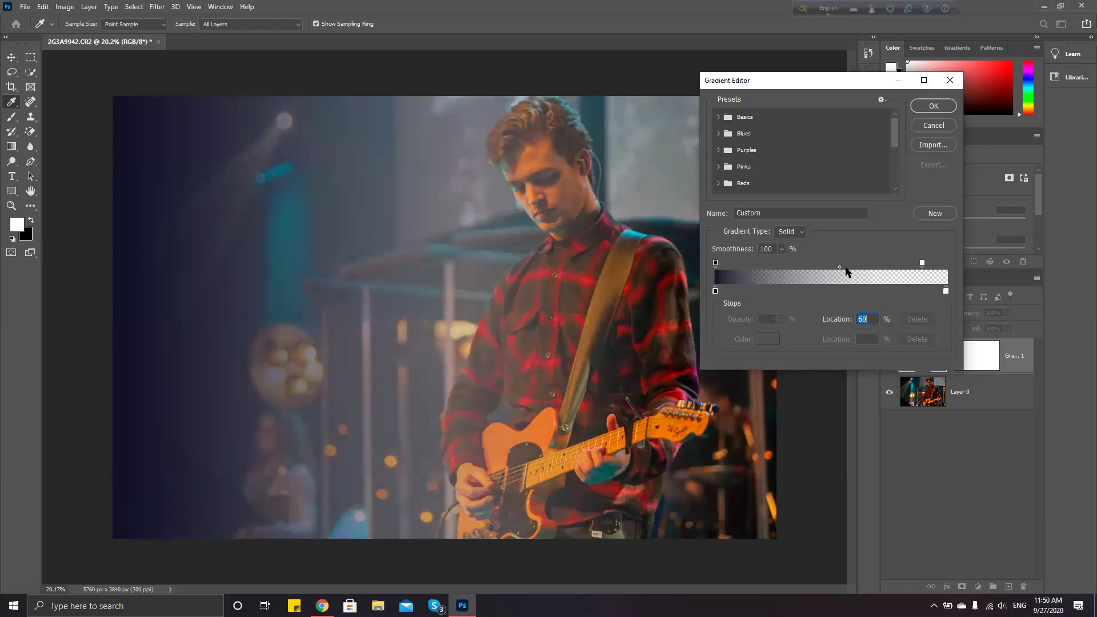
{"action": "left_click_drag", "start_coordinate": [840, 268], "coordinate": [846, 267]}
{"action": "left_click_drag", "start_coordinate": [920, 264], "coordinate": [912, 264]}
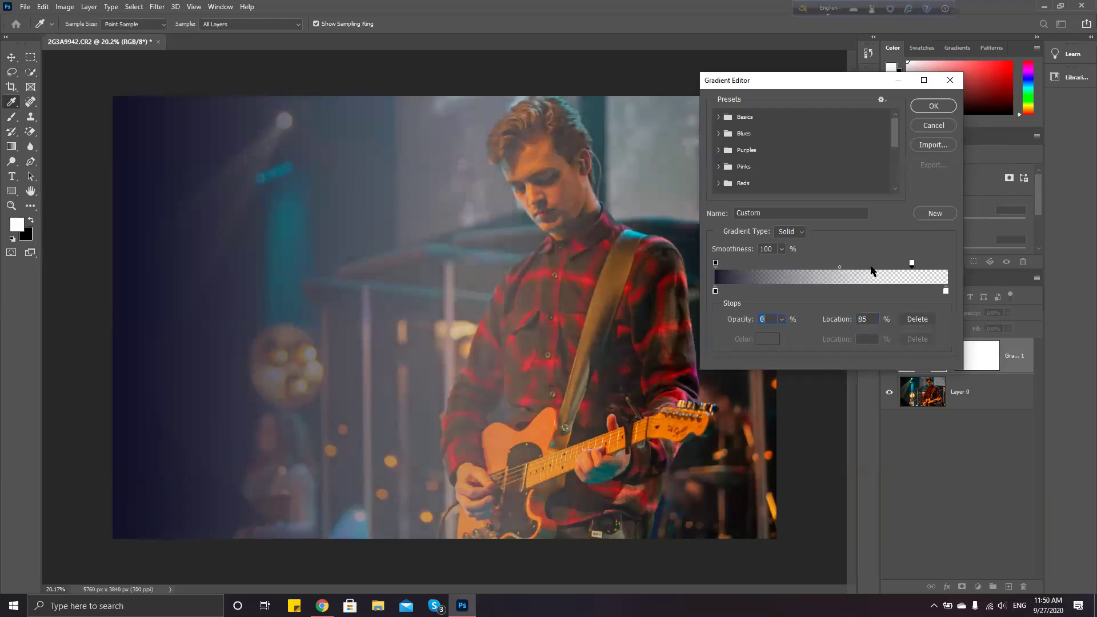
{"action": "left_click_drag", "start_coordinate": [840, 265], "coordinate": [856, 270]}
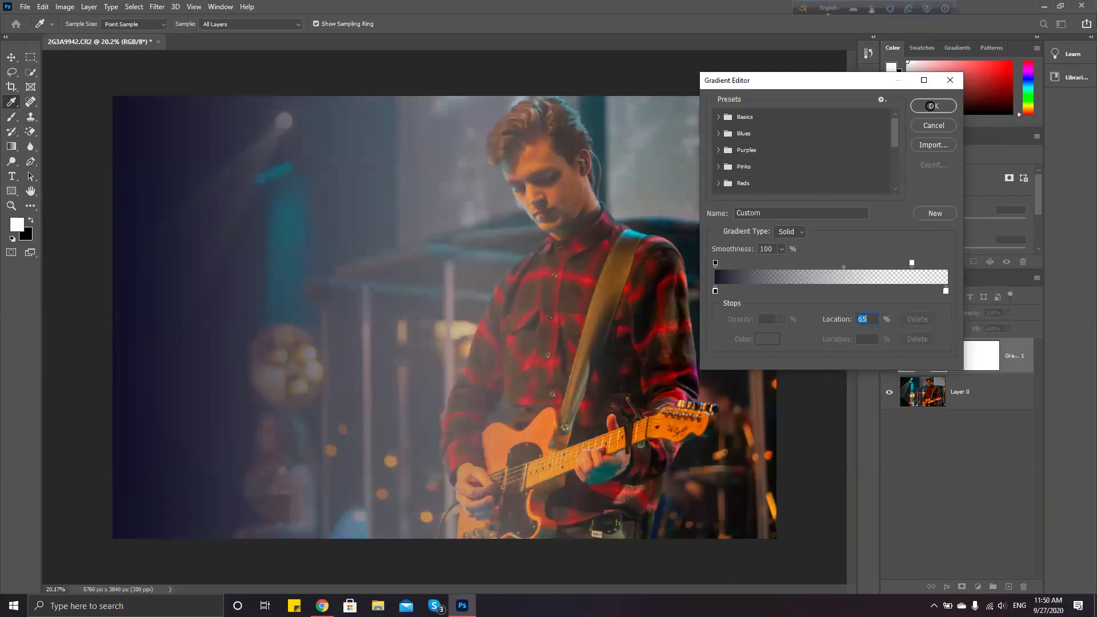
{"action": "left_click", "coordinate": [913, 179]}
{"action": "key", "text": "Return"}
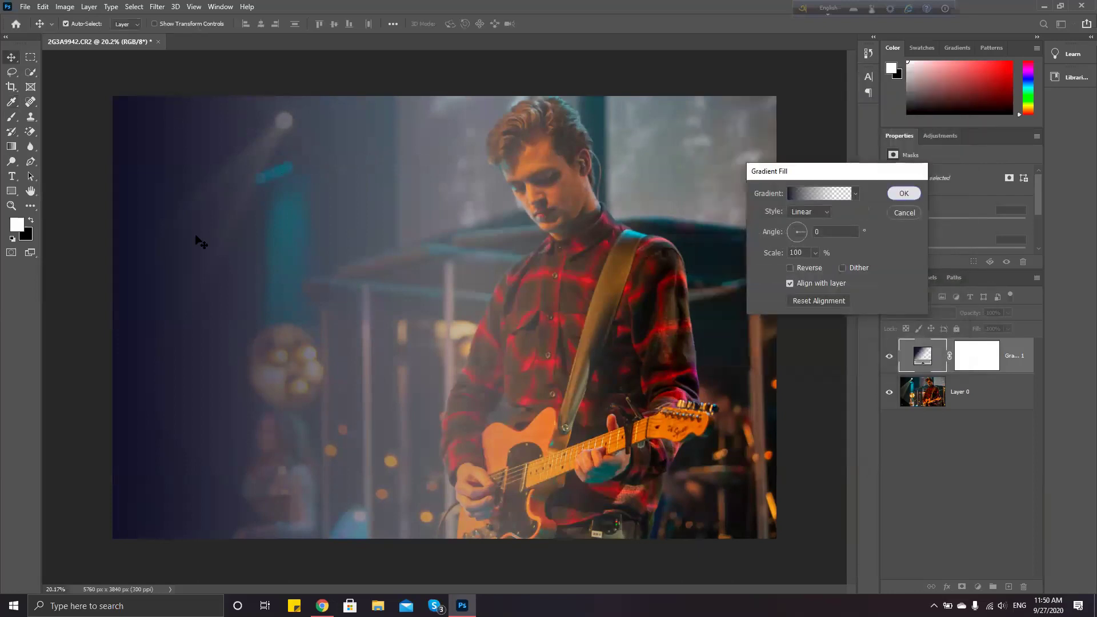
{"action": "key", "text": "Return"}
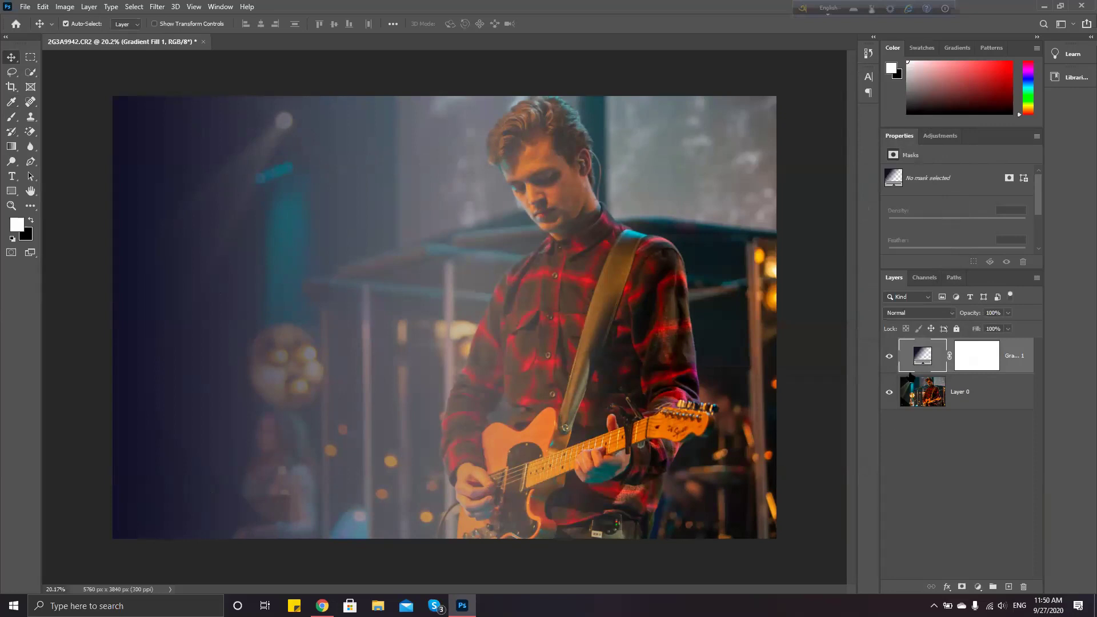
- Cycle through the blend modes for the gradient fill layer and settle on Color
{"action": "left_click", "coordinate": [945, 313]}
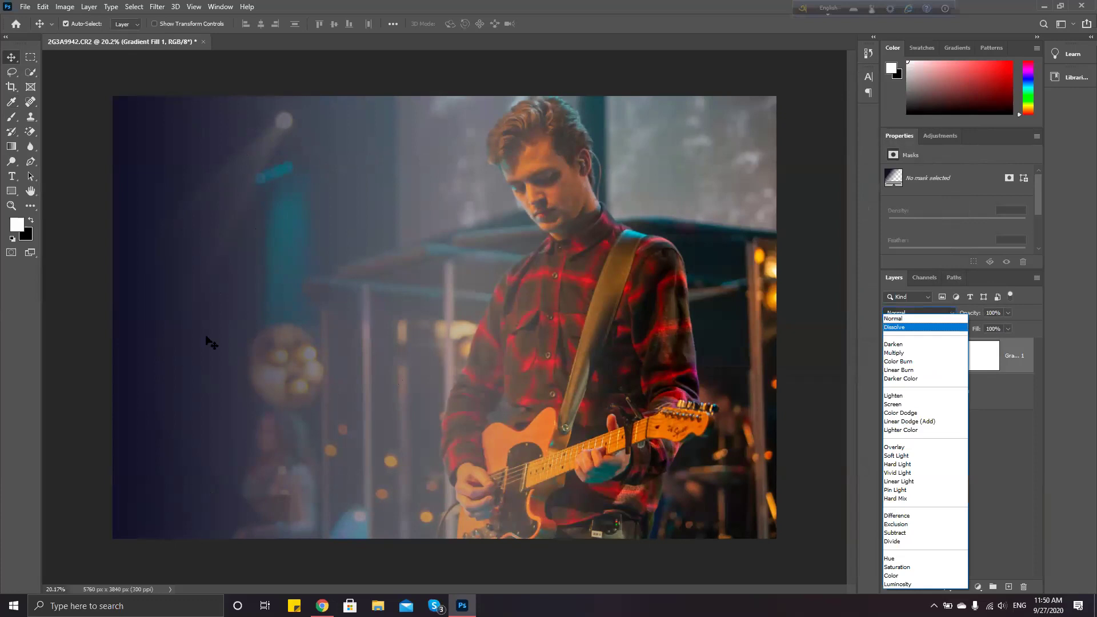
{"action": "key", "text": "Down"}
{"action": "key", "text": "Down"}
{"action": "key", "text": "Down"}
{"action": "key", "text": "Down"}
{"action": "key", "text": "Down"}
{"action": "key", "text": "Down"}
{"action": "key", "text": "Down"}
{"action": "key", "text": "Down"}
{"action": "key", "text": "Down"}
{"action": "key", "text": "Down"}
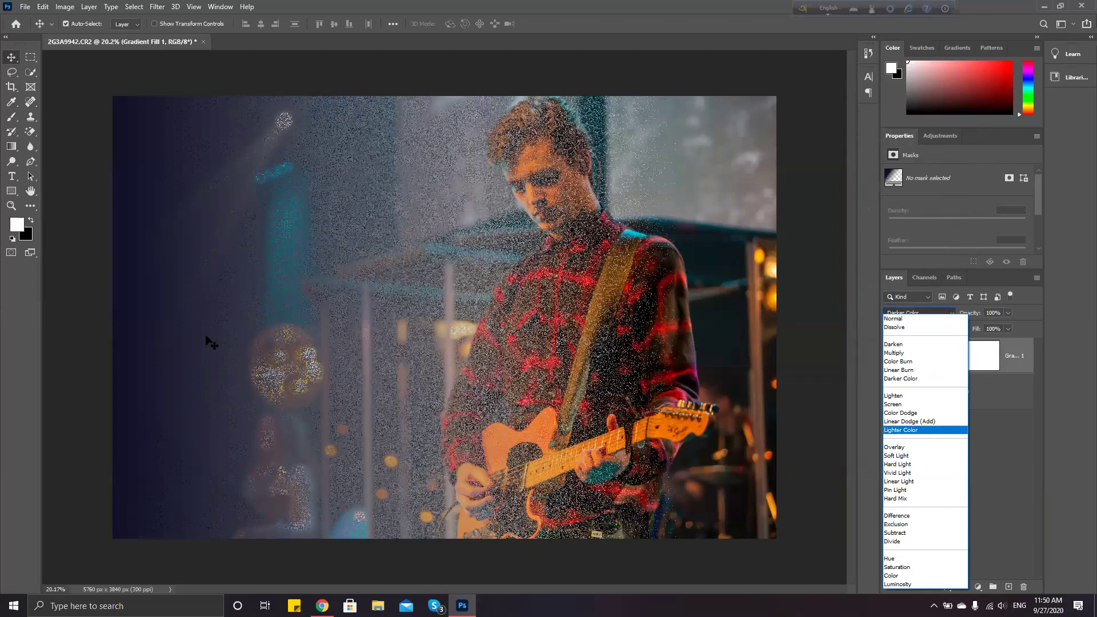
{"action": "key", "text": "Escape"}
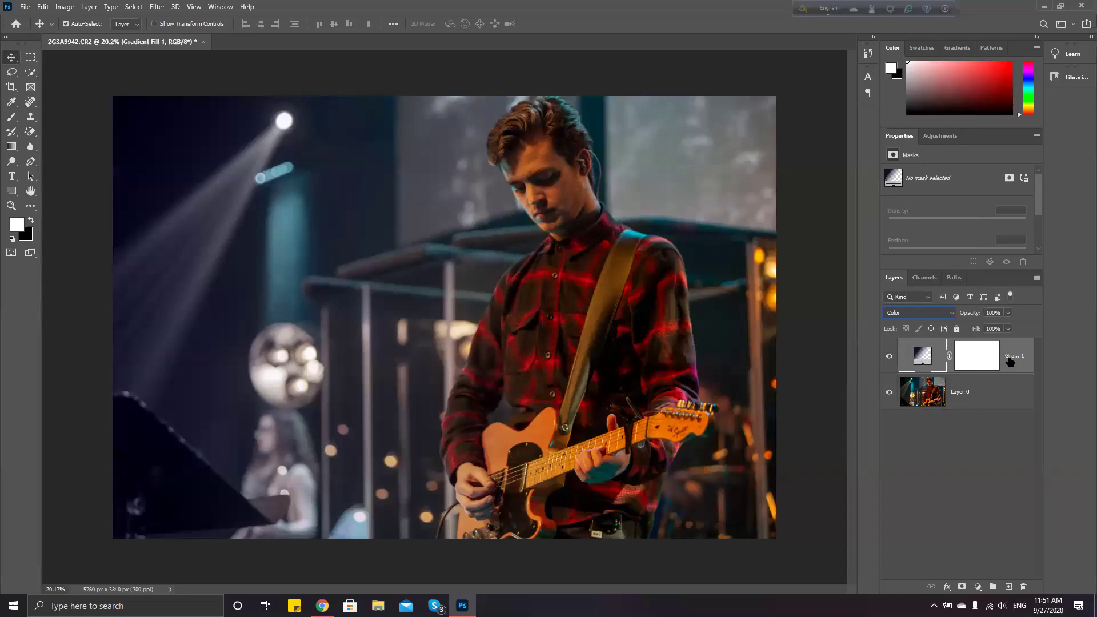
- Duplicate the gradient fill layer and set the copy's angle to 180°
{"action": "key", "text": "ctrl+j"}
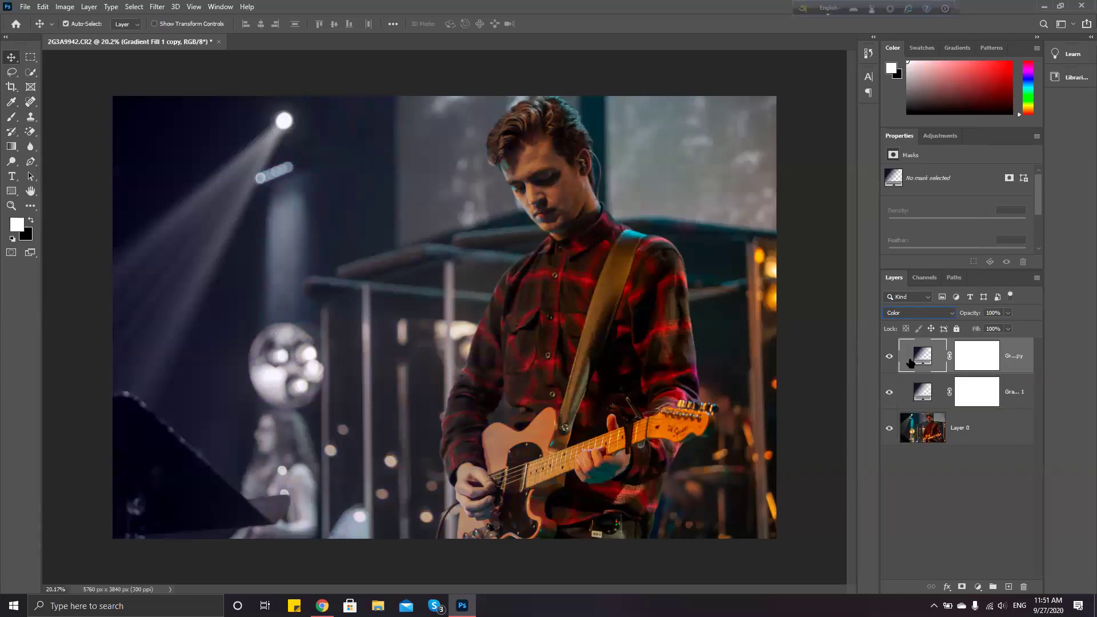
{"action": "double_click", "coordinate": [914, 360]}
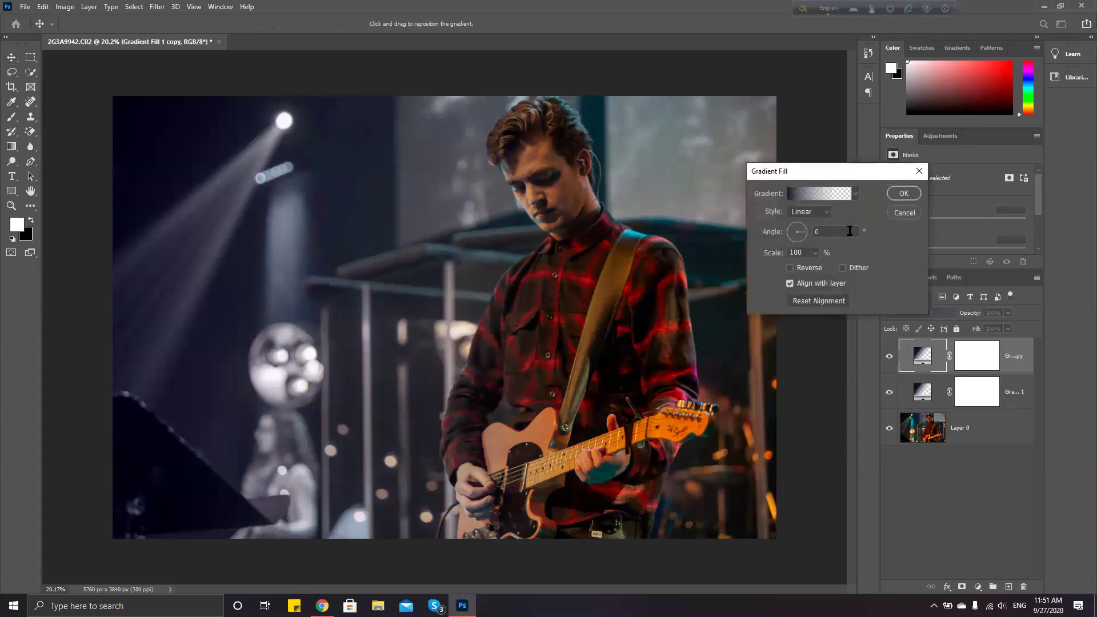
{"action": "type", "text": "180"}
- Edit the duplicate's gradient so it has 0% opacity stops at locations 70% and 35%, keeping the photo in view
{"action": "left_click", "coordinate": [806, 195]}
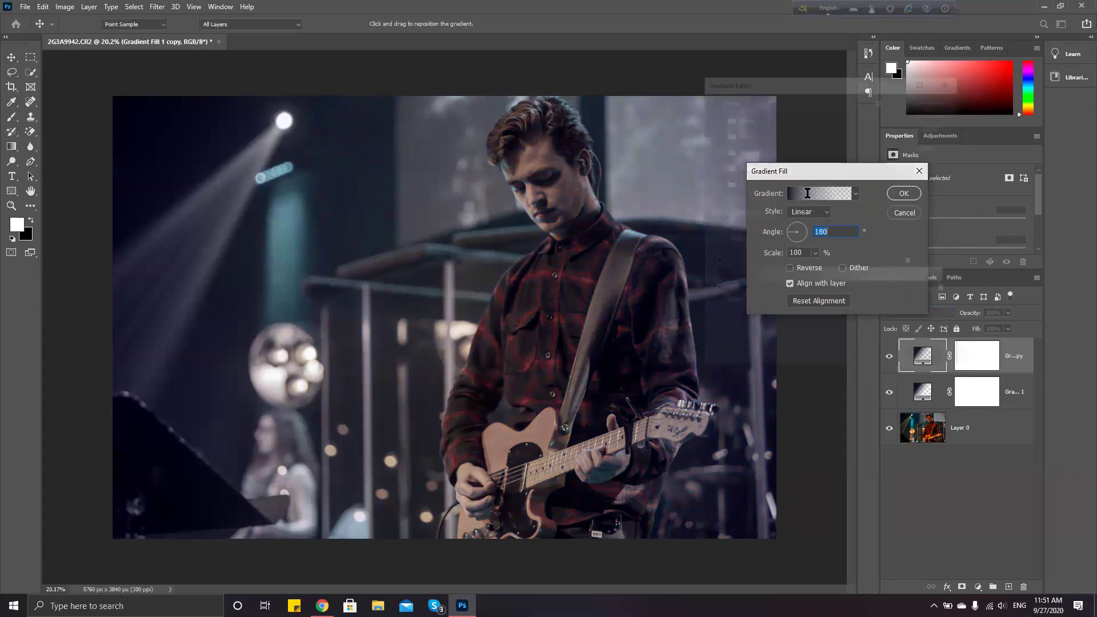
{"action": "left_click", "coordinate": [910, 263]}
{"action": "type", "text": "43"}
{"action": "key", "text": "Tab"}
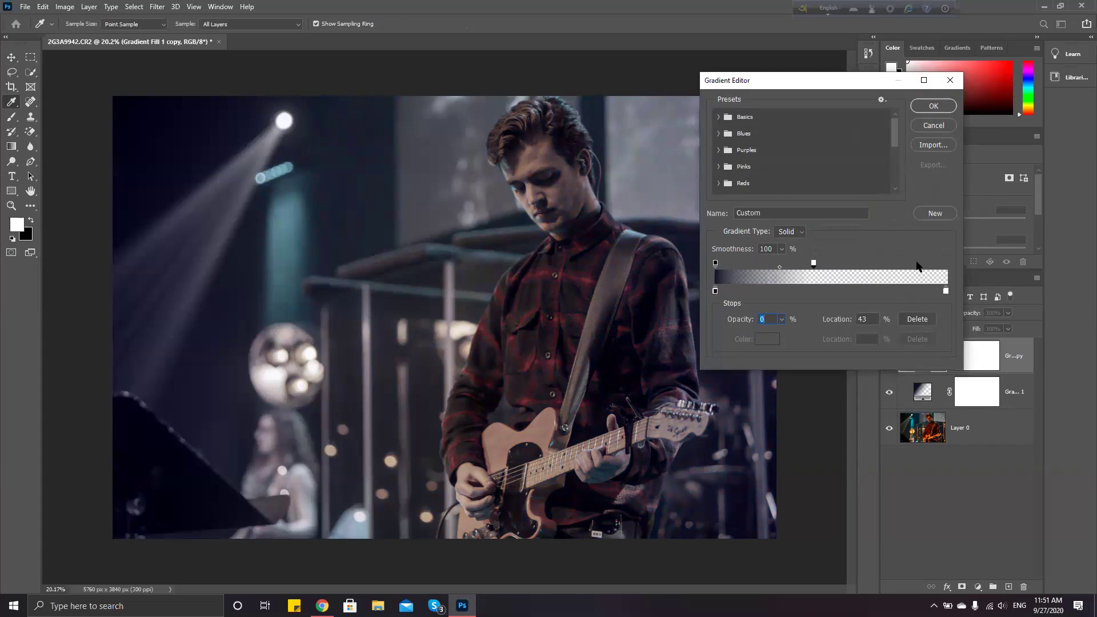
{"action": "left_click_drag", "start_coordinate": [814, 262], "coordinate": [878, 264]}
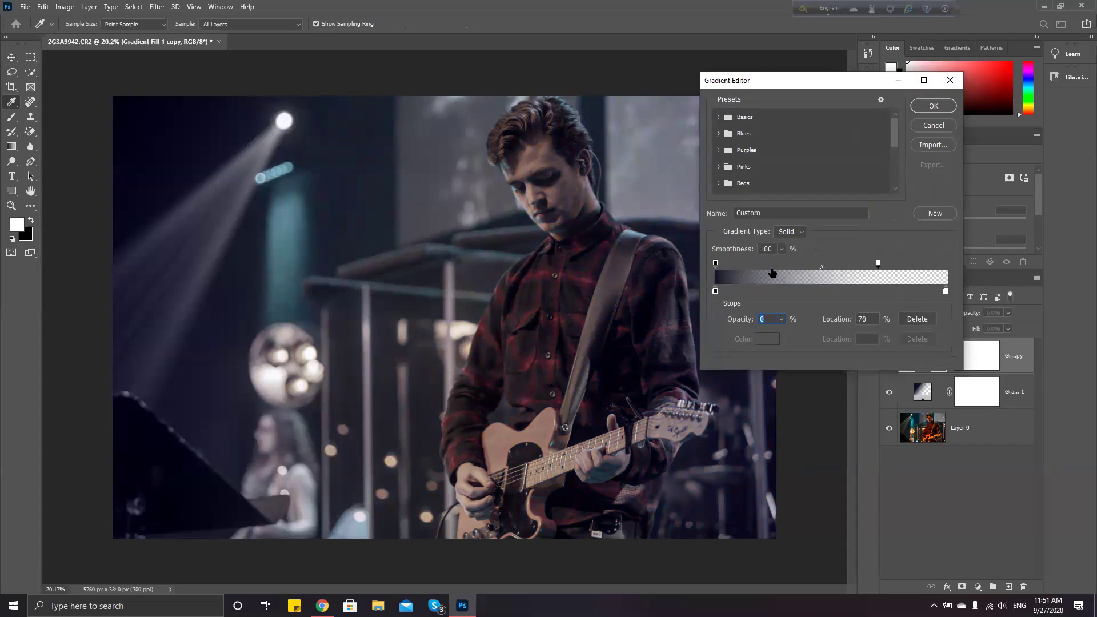
{"action": "left_click_drag", "start_coordinate": [771, 264], "coordinate": [797, 264]}
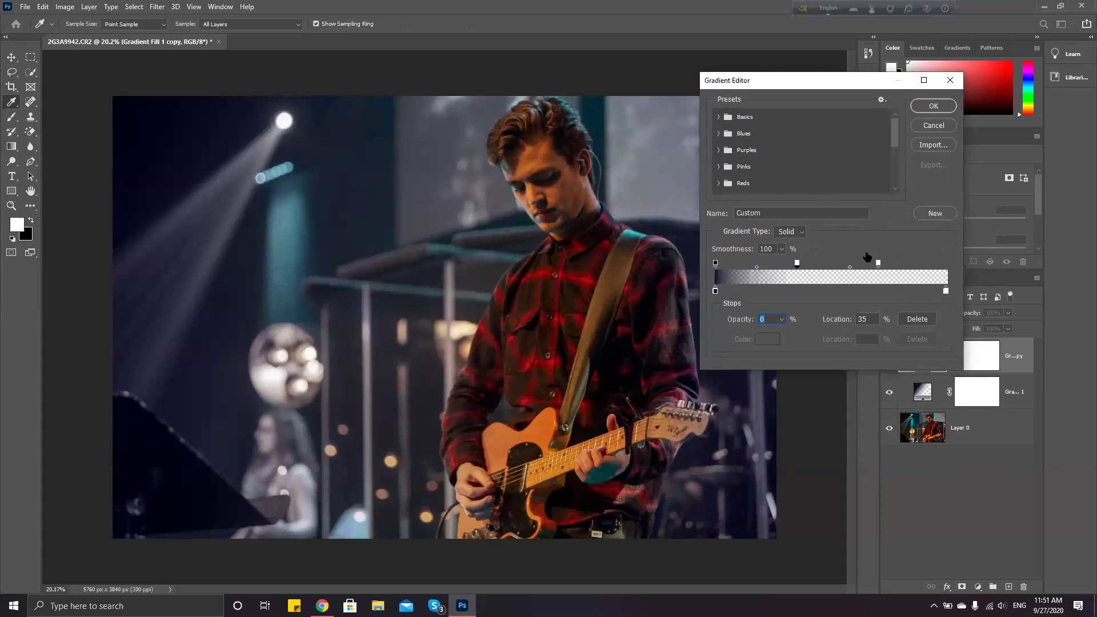
{"action": "left_click_drag", "start_coordinate": [800, 80], "coordinate": [871, 73]}
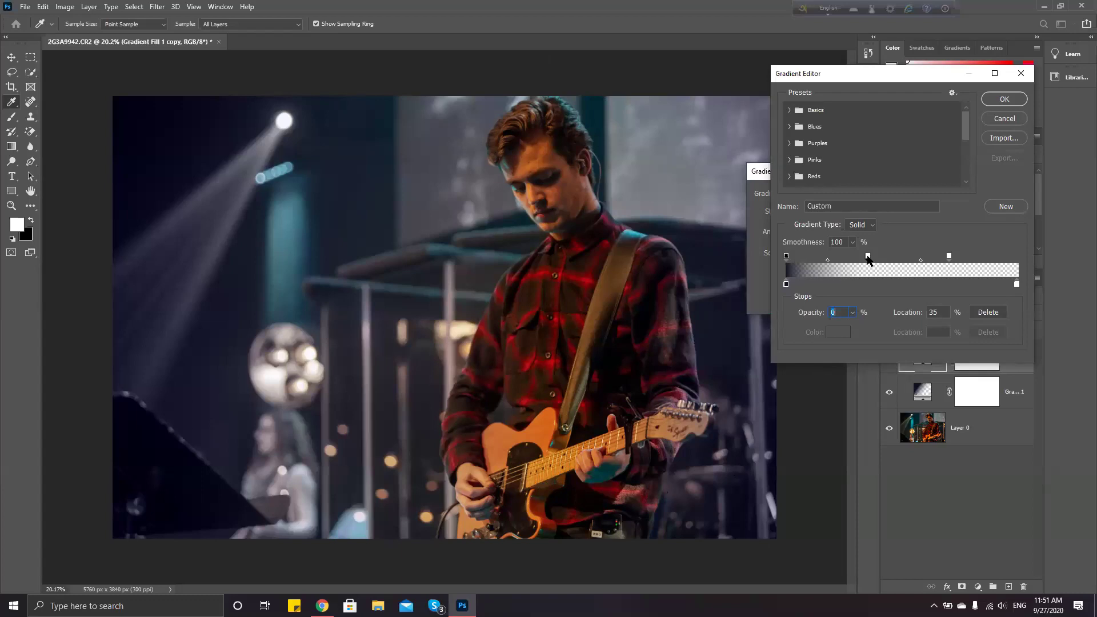
- Delete the opacity stop at 35% from the gradient fill copy, move the remaining 0% opacity stop to 85%, and apply the gradient
{"action": "left_click", "coordinate": [988, 312]}
{"action": "left_click_drag", "start_coordinate": [949, 256], "coordinate": [983, 255]}
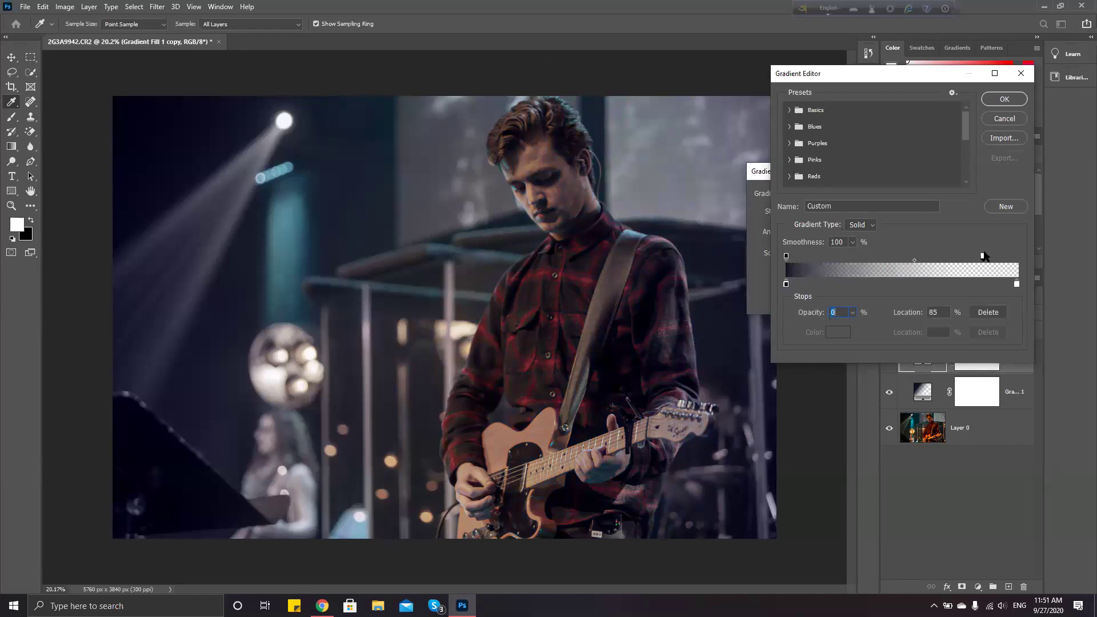
{"action": "left_click", "coordinate": [1016, 101]}
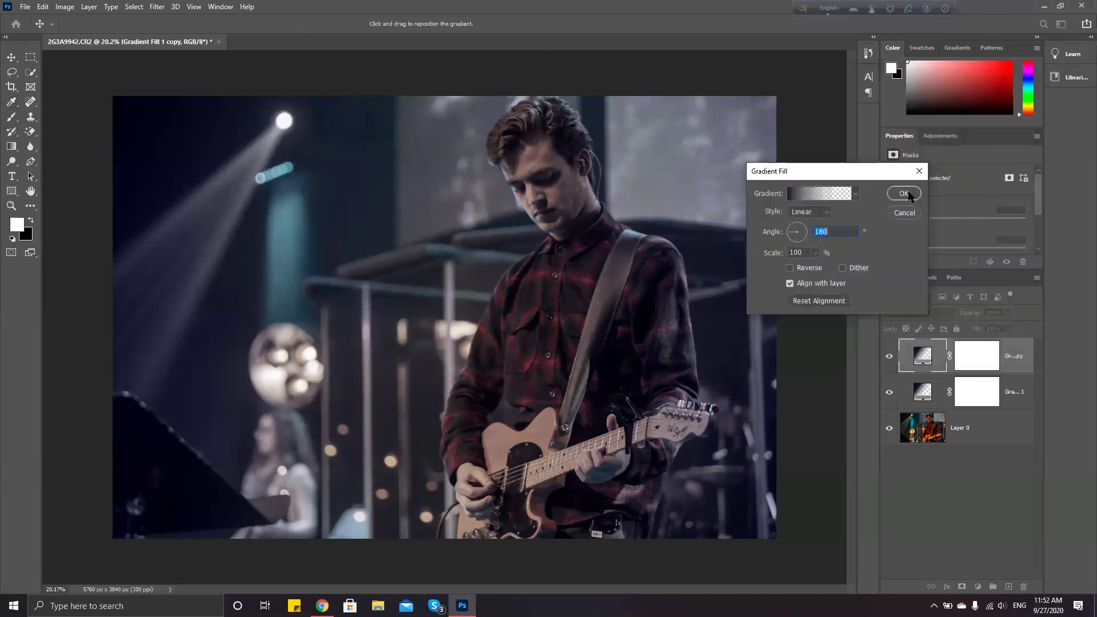
{"action": "left_click", "coordinate": [956, 517]}
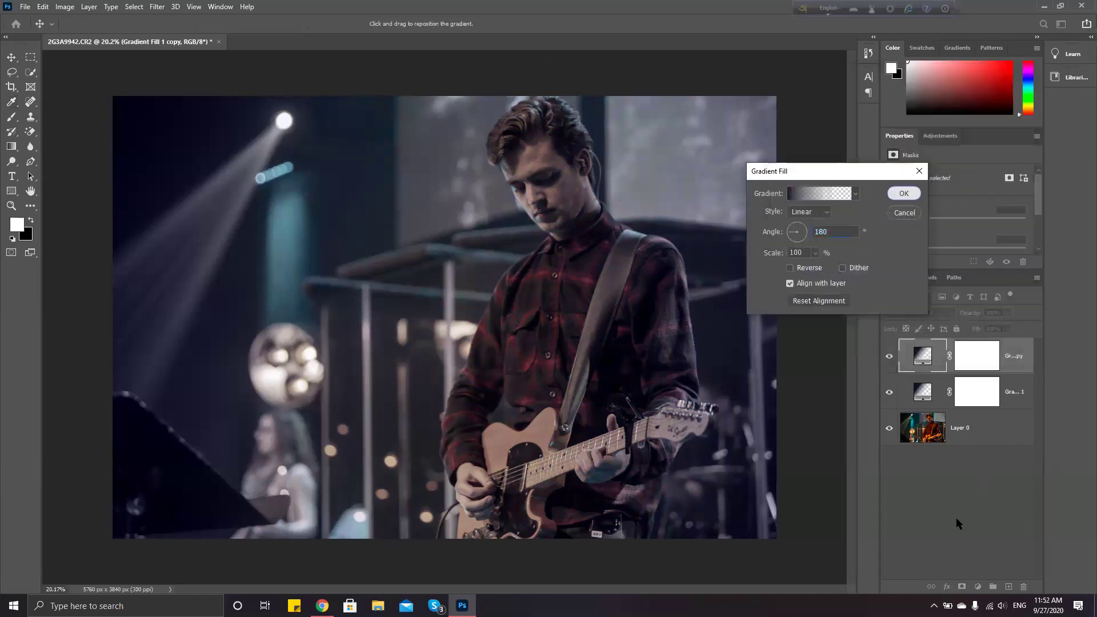
{"action": "key", "text": "Return"}
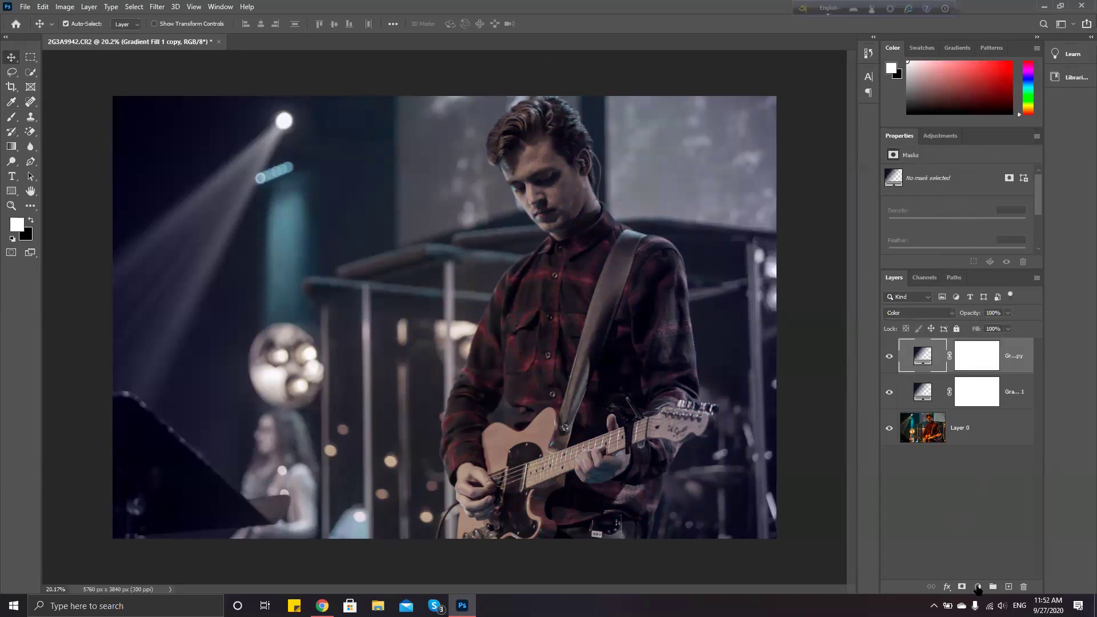
- Add a Color Lookup adjustment layer above the gradient fills and apply the 2Strip.look 3D LUT
{"action": "left_click", "coordinate": [992, 544]}
{"action": "left_click", "coordinate": [977, 587]}
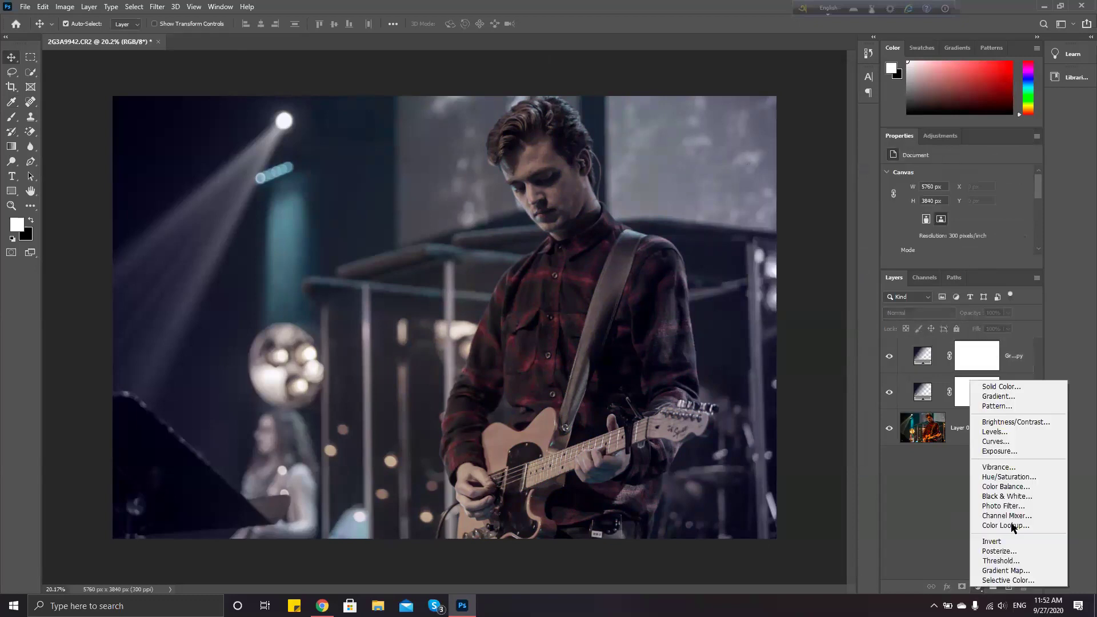
{"action": "left_click", "coordinate": [1016, 525]}
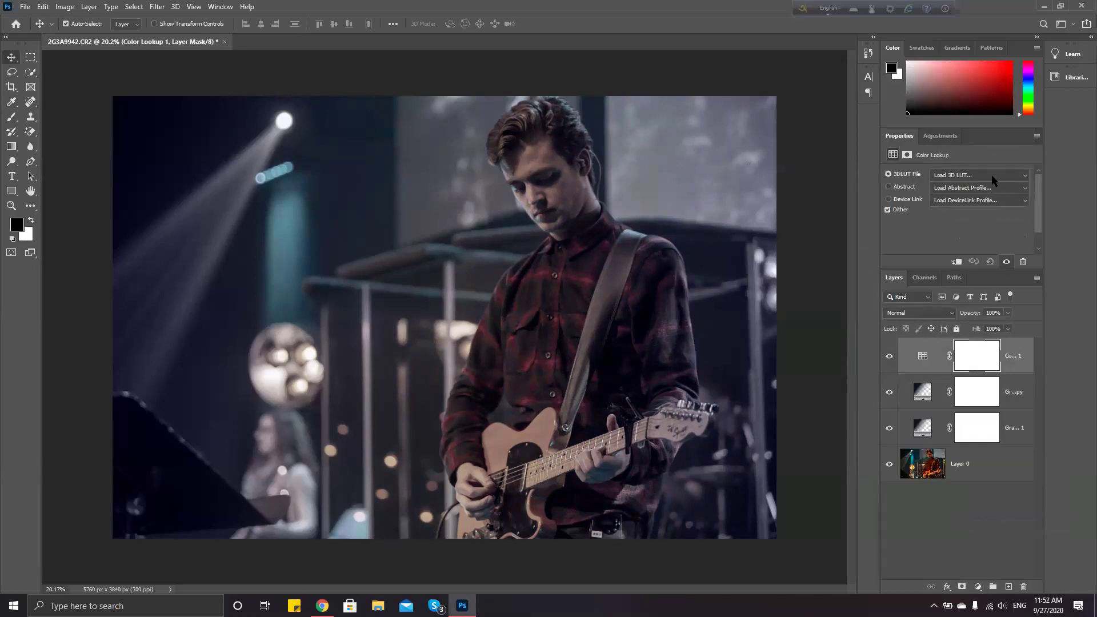
{"action": "left_click", "coordinate": [993, 176]}
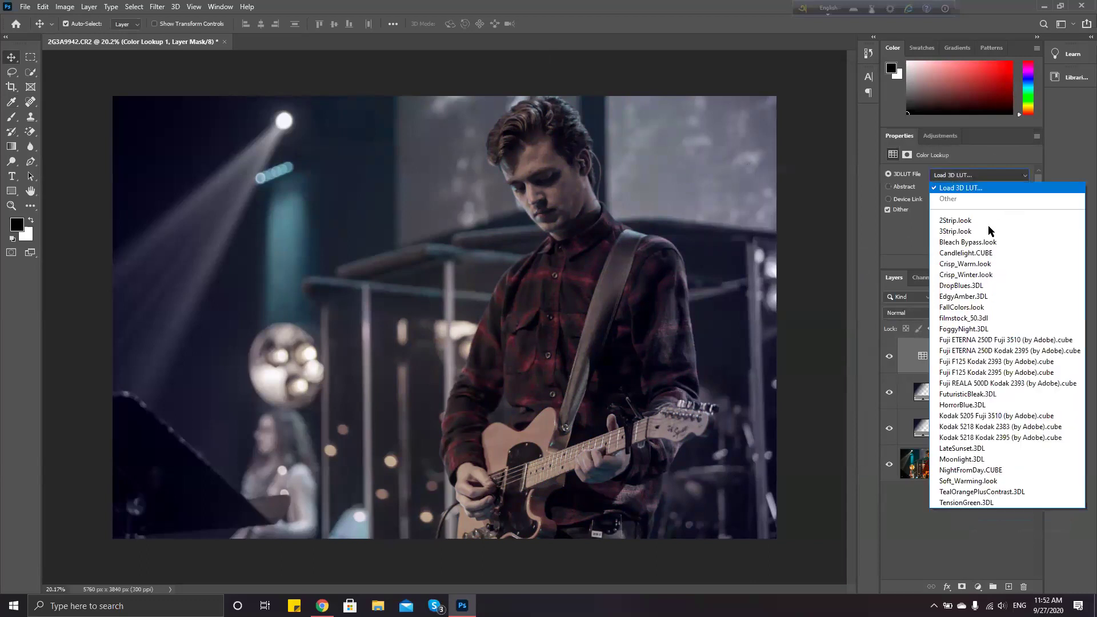
{"action": "key", "text": "Down"}
{"action": "key", "text": "Down"}
{"action": "key", "text": "Down"}
{"action": "key", "text": "Down"}
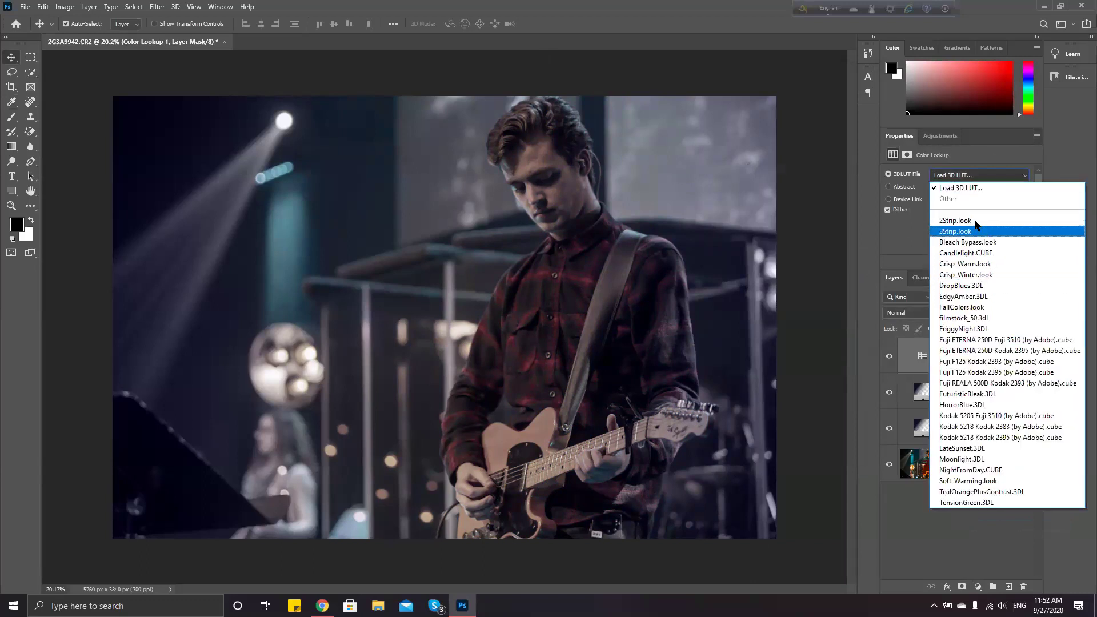
{"action": "left_click", "coordinate": [984, 176]}
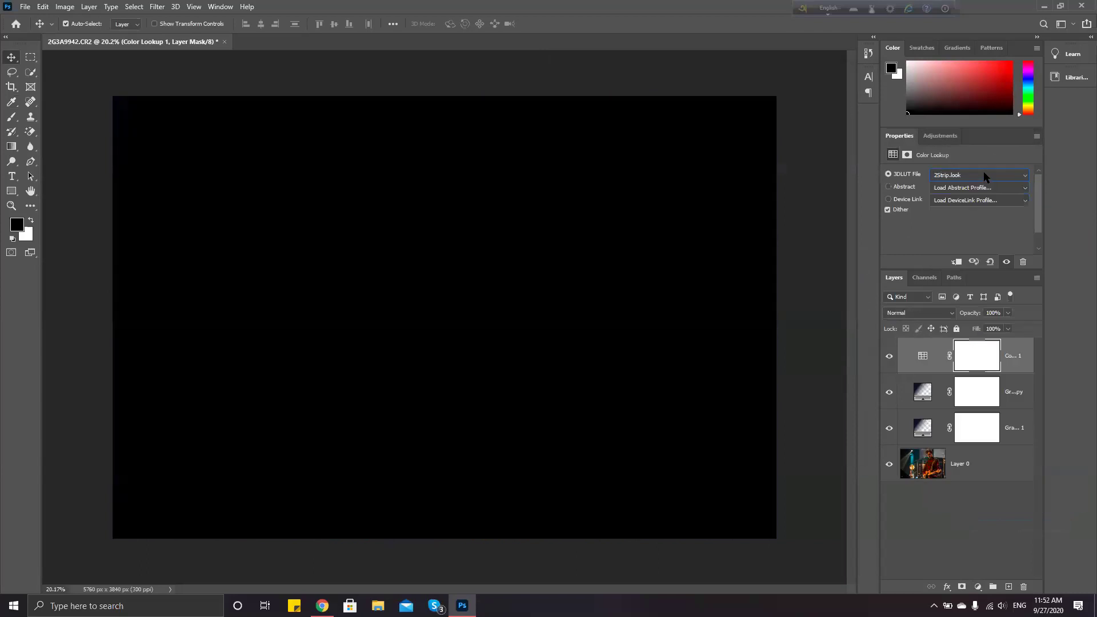
- Try the 3D LUTs one after another, from Bleach Bypass.look and Candlelight.CUBE through DropBlues.3DL to Fuji F125 Kodak 2395, and deselect the layer
{"action": "key", "text": "Down"}
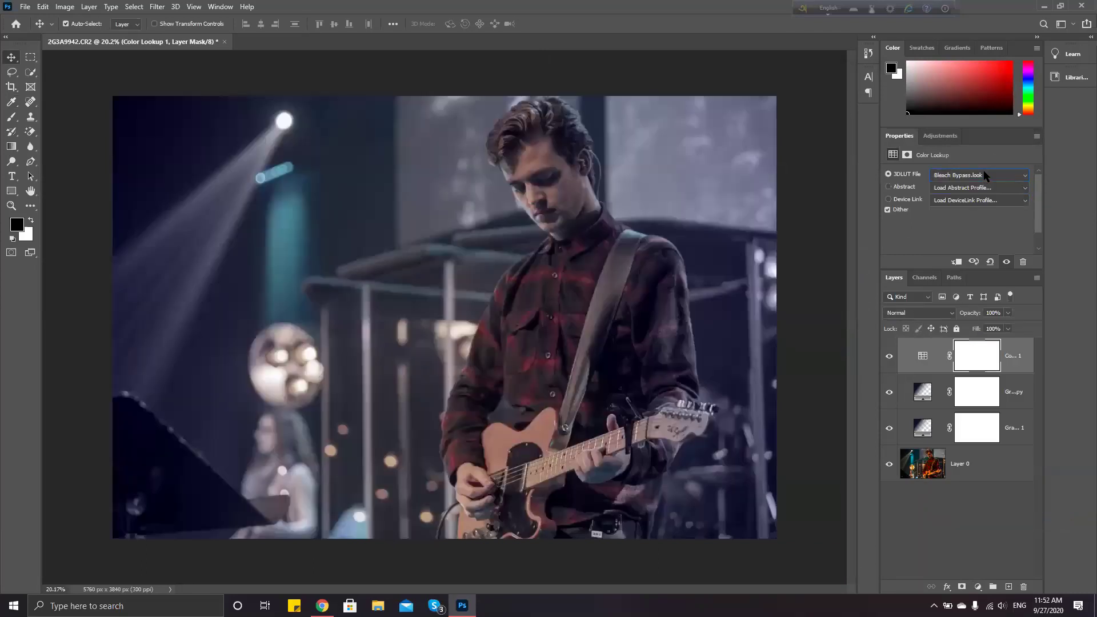
{"action": "key", "text": "Down"}
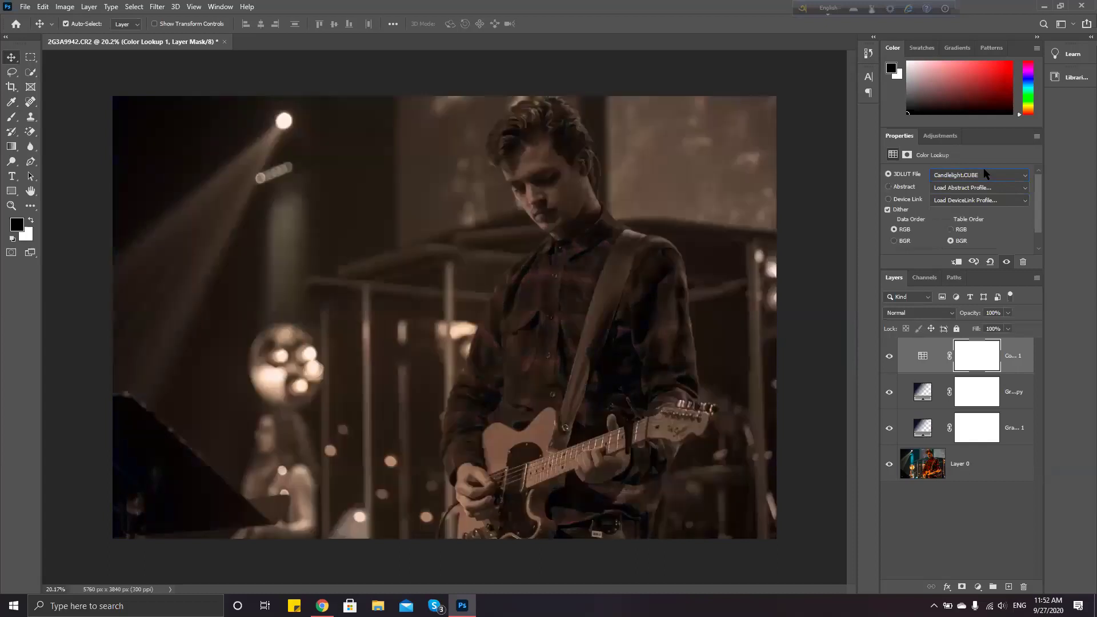
{"action": "key", "text": "Down"}
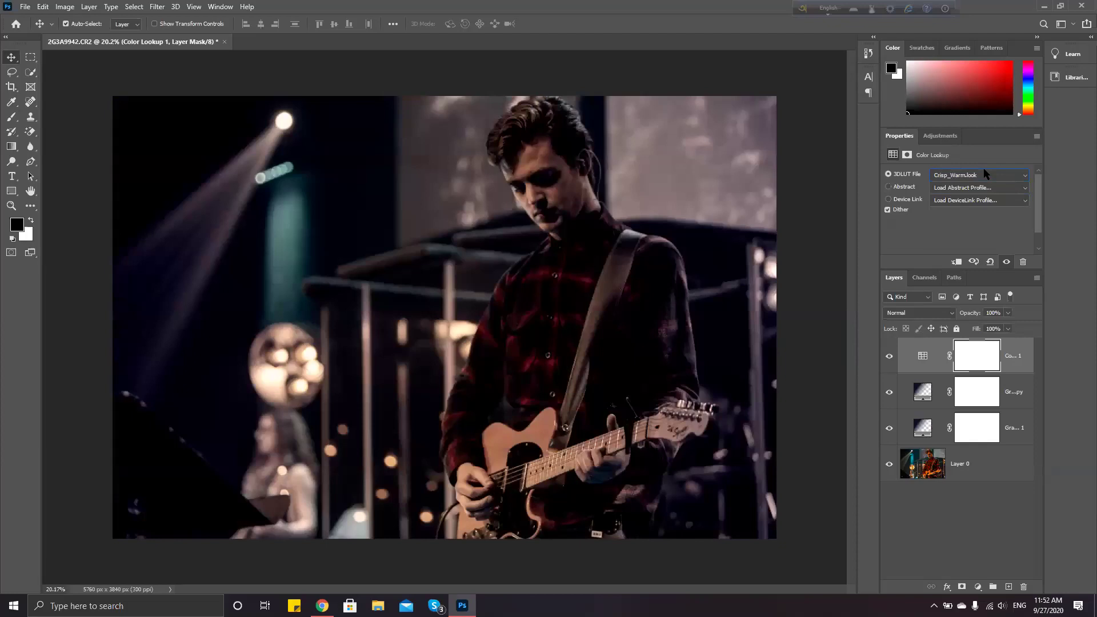
{"action": "key", "text": "Down"}
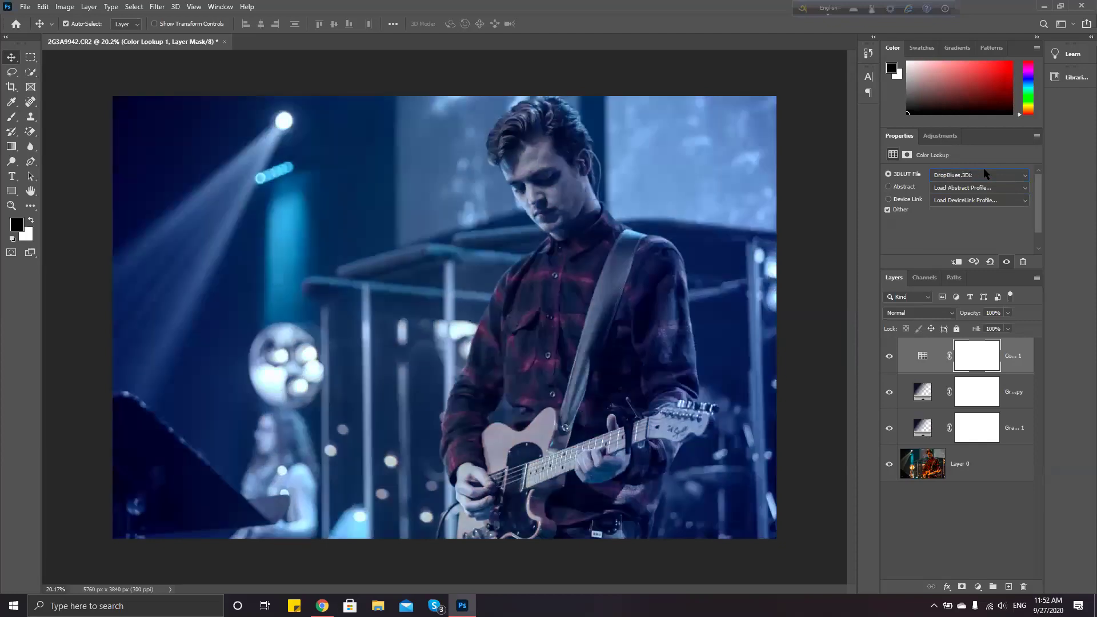
{"action": "key", "text": "Down"}
{"action": "key", "text": "Down"}
{"action": "key", "text": "Down"}
{"action": "key", "text": "Down"}
{"action": "key", "text": "Down"}
{"action": "key", "text": "Down"}
{"action": "key", "text": "Down"}
{"action": "key", "text": "Down"}
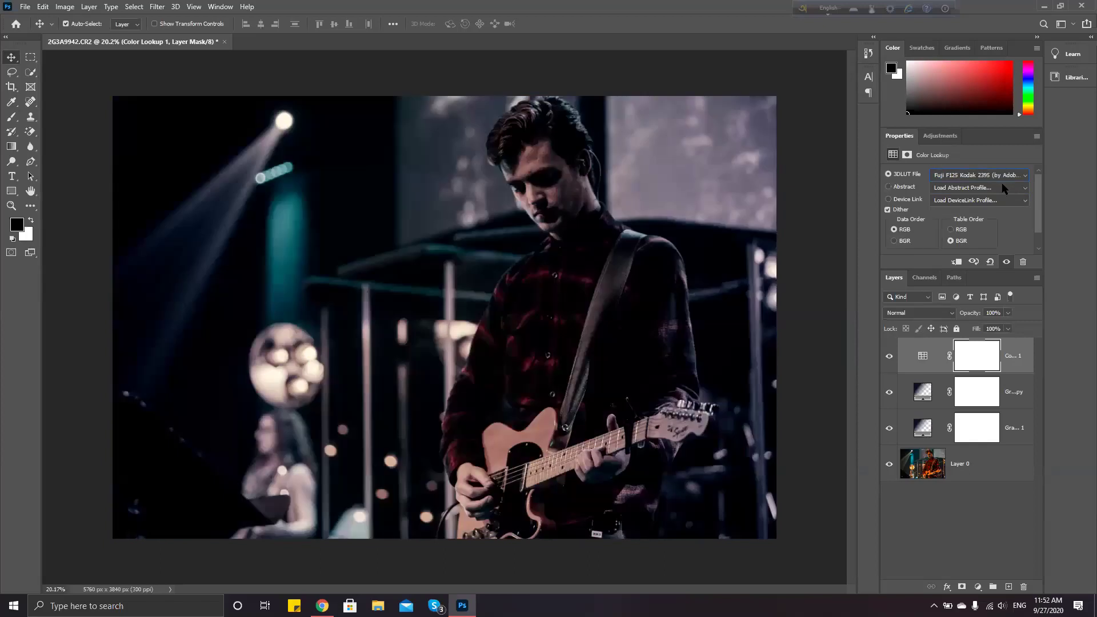
{"action": "left_click", "coordinate": [951, 522]}
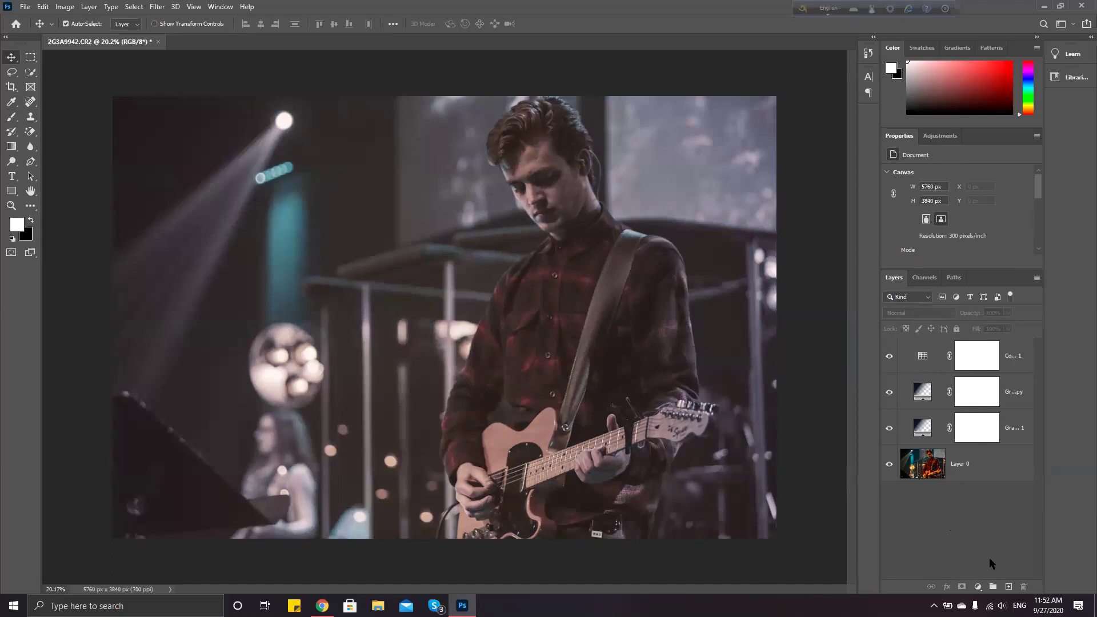
- Add an Exposure adjustment layer with exposure +0.44, offset -0.0042 and gamma correction 0.91, and deselect it
{"action": "left_click", "coordinate": [978, 587]}
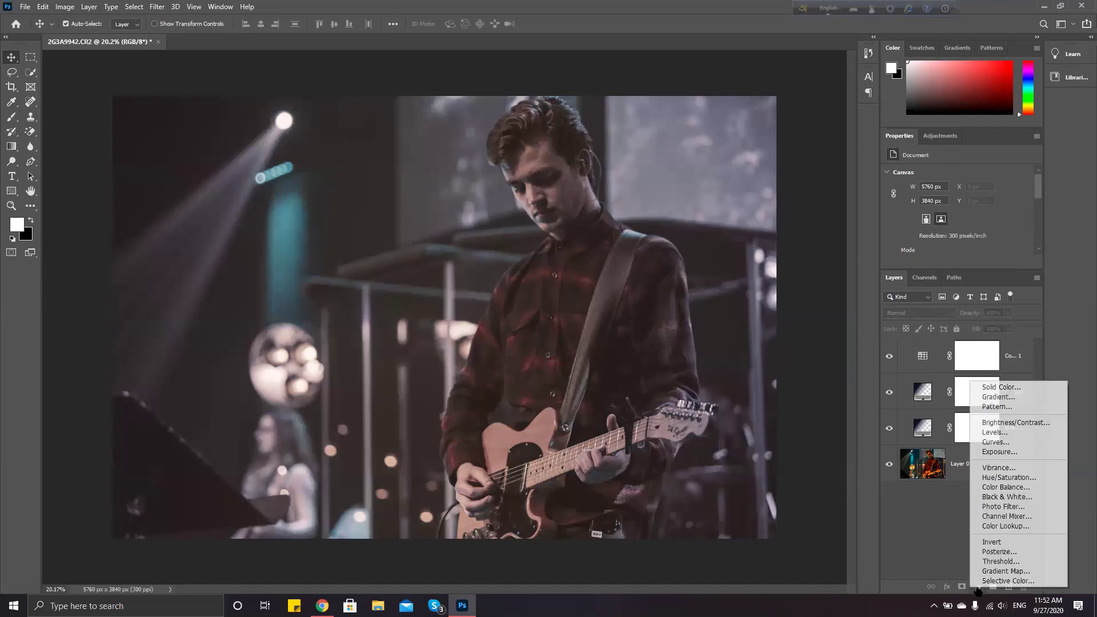
{"action": "left_click", "coordinate": [1000, 452]}
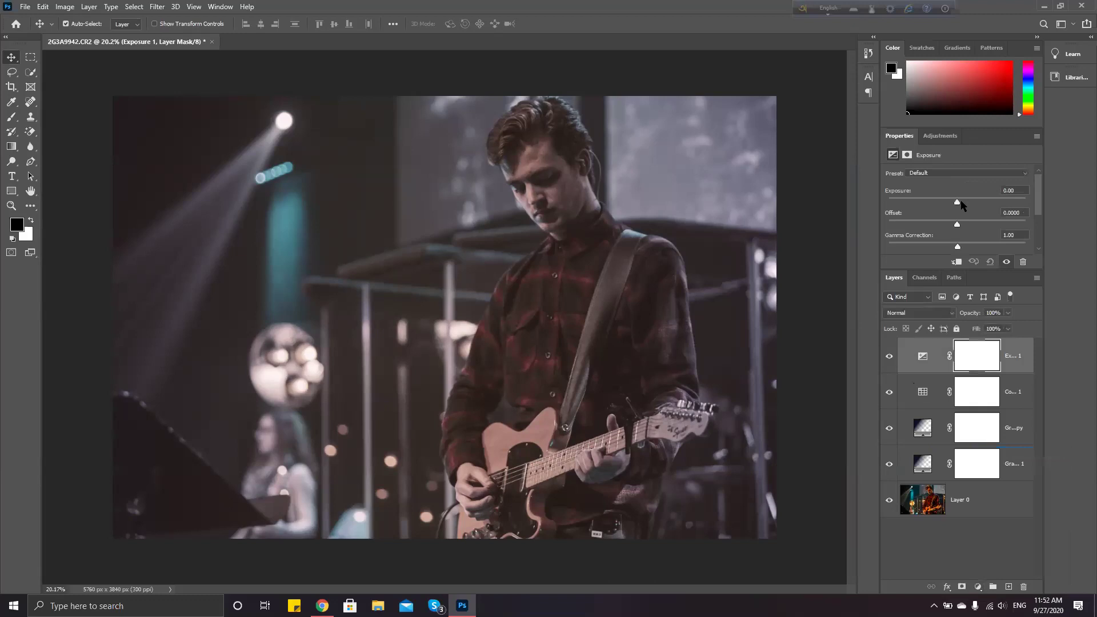
{"action": "left_click", "coordinate": [961, 201]}
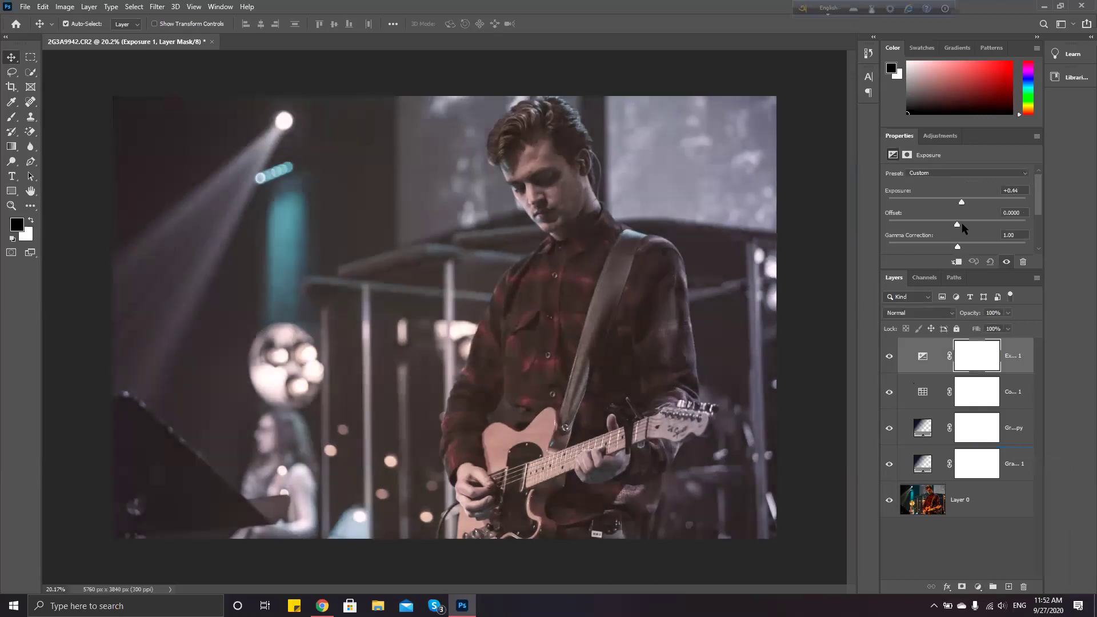
{"action": "left_click", "coordinate": [962, 224]}
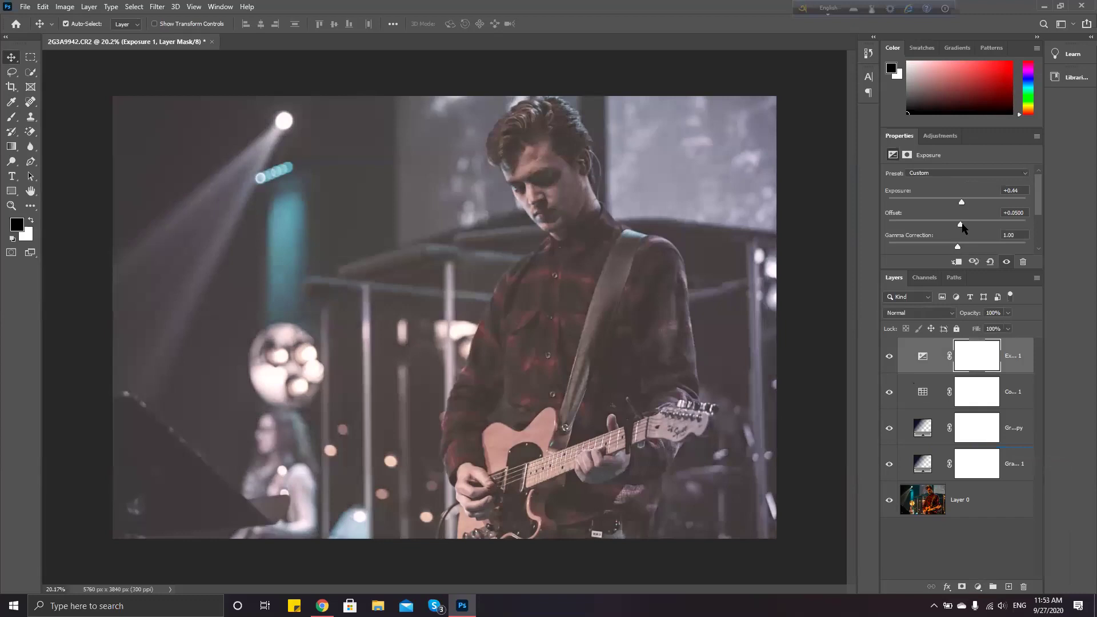
{"action": "left_click_drag", "start_coordinate": [961, 225], "coordinate": [962, 249]}
{"action": "scroll", "coordinate": [969, 209], "scroll_direction": "down", "scroll_amount": 2}
{"action": "scroll", "coordinate": [969, 235], "scroll_direction": "up", "scroll_amount": 2}
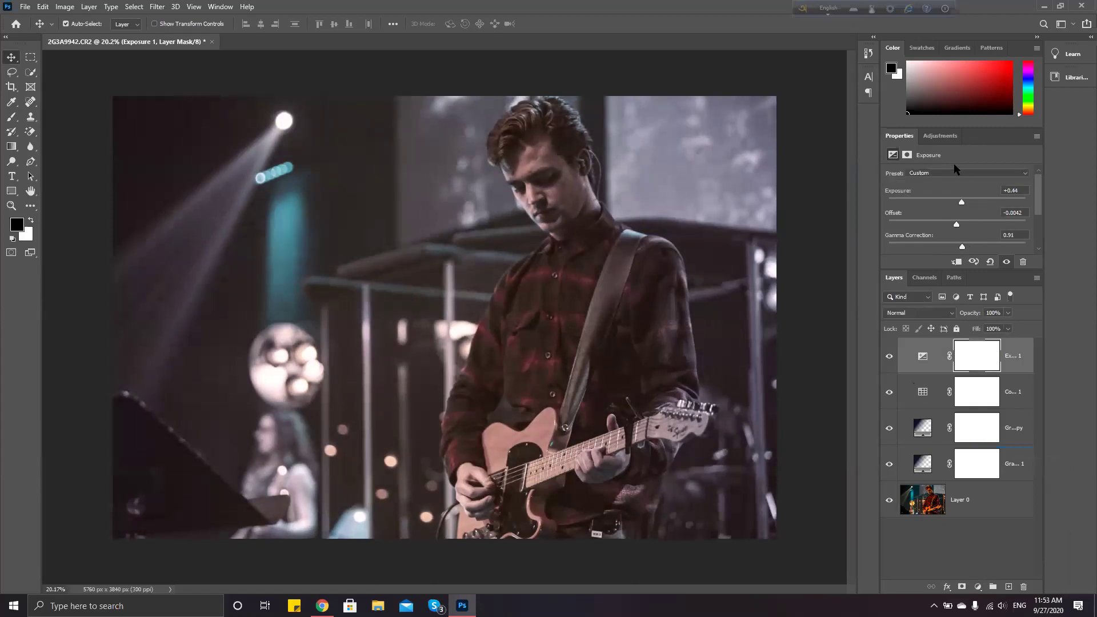
{"action": "left_click", "coordinate": [980, 554]}
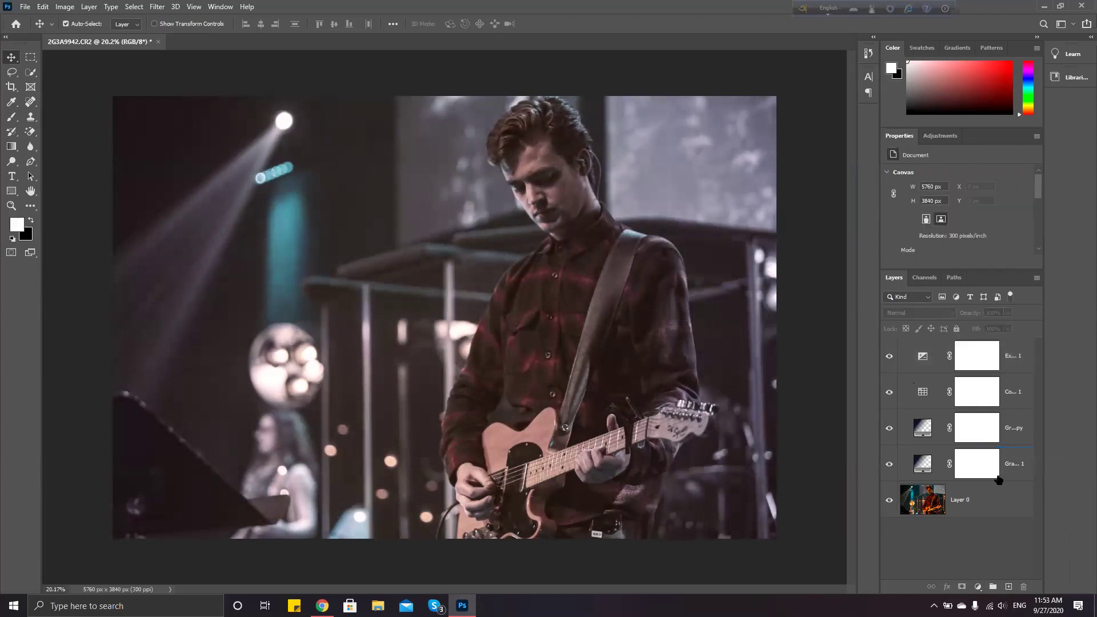
{"action": "left_click", "coordinate": [978, 587]}
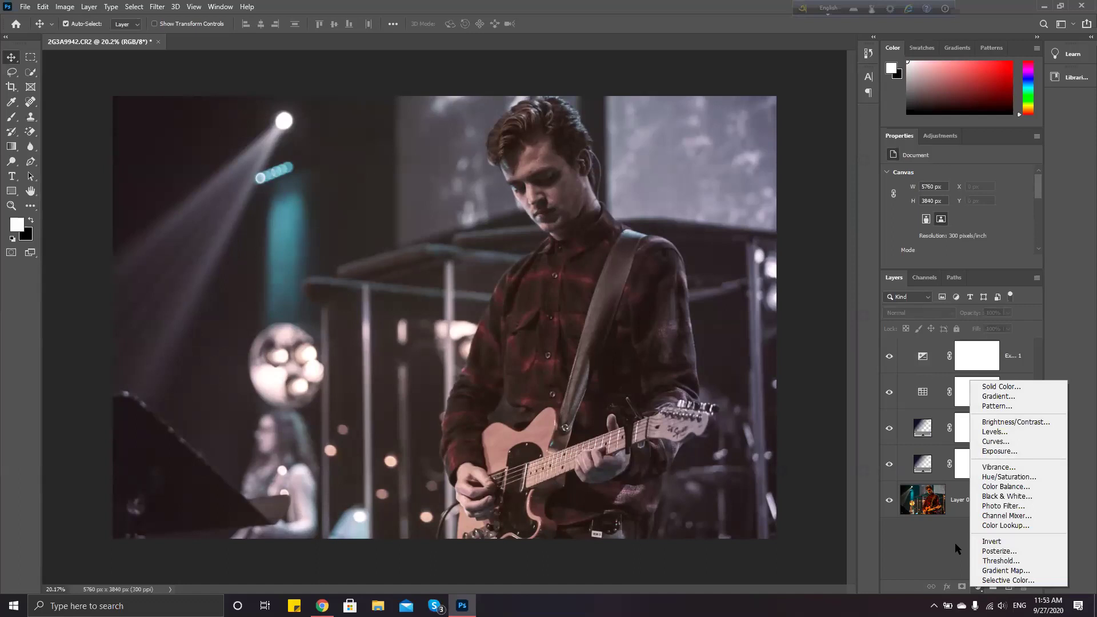
{"action": "left_click", "coordinate": [954, 542]}
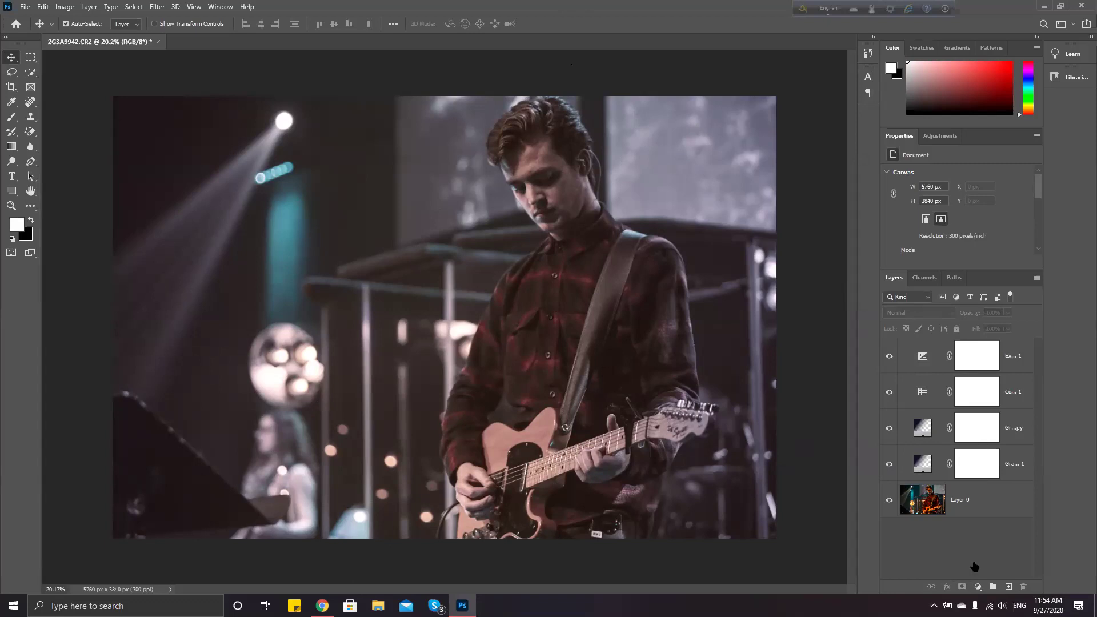
- Paint with the black Brush on the gradient fill copy's layer mask over the guitar, face and shirt to bring back their colours
{"action": "left_click", "coordinate": [981, 437]}
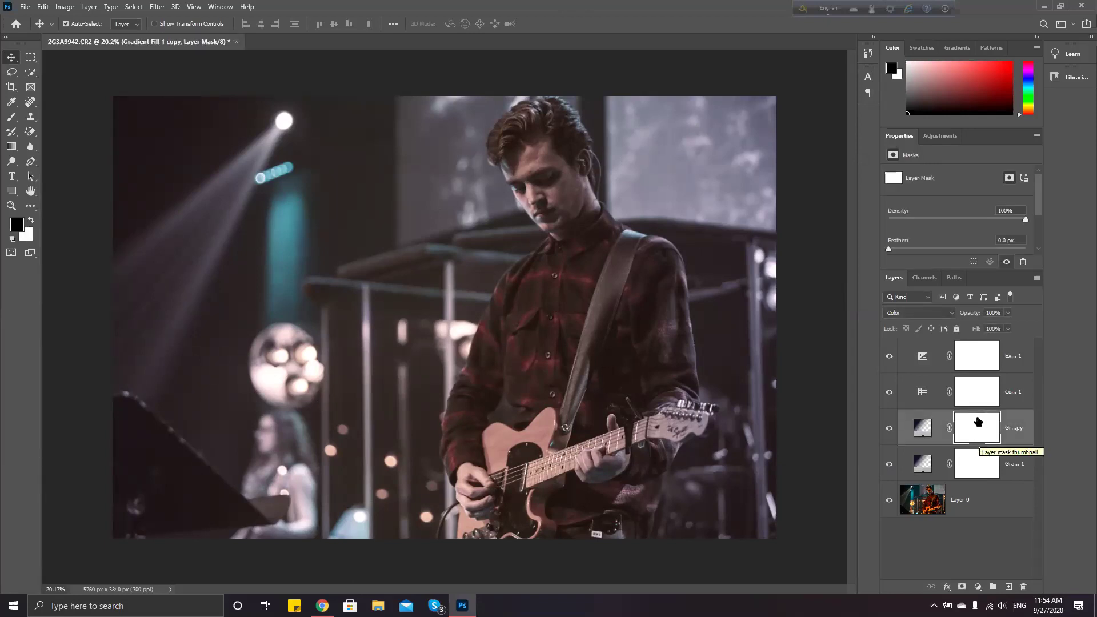
{"action": "left_click", "coordinate": [12, 117]}
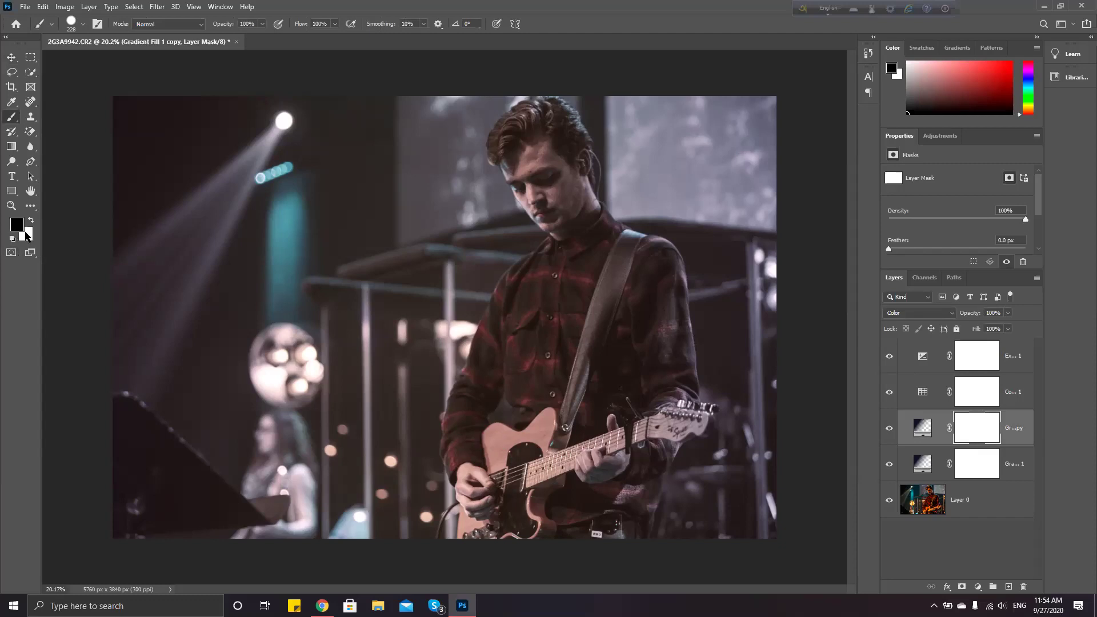
{"action": "left_click", "coordinate": [494, 441]}
{"action": "mouse_move", "coordinate": [494, 441]}
{"action": "left_mouse_down"}
{"action": "mouse_move", "coordinate": [525, 446]}
{"action": "mouse_move", "coordinate": [547, 417]}
{"action": "mouse_move", "coordinate": [528, 440]}
{"action": "mouse_move", "coordinate": [505, 440]}
{"action": "left_mouse_up"}
{"action": "mouse_move", "coordinate": [507, 485]}
{"action": "left_mouse_down"}
{"action": "mouse_move", "coordinate": [493, 511]}
{"action": "mouse_move", "coordinate": [493, 455]}
{"action": "mouse_move", "coordinate": [495, 503]}
{"action": "mouse_move", "coordinate": [484, 484]}
{"action": "mouse_move", "coordinate": [461, 527]}
{"action": "mouse_move", "coordinate": [470, 488]}
{"action": "mouse_move", "coordinate": [470, 527]}
{"action": "mouse_move", "coordinate": [502, 497]}
{"action": "mouse_move", "coordinate": [523, 543]}
{"action": "mouse_move", "coordinate": [519, 514]}
{"action": "mouse_move", "coordinate": [534, 476]}
{"action": "mouse_move", "coordinate": [524, 529]}
{"action": "mouse_move", "coordinate": [476, 549]}
{"action": "mouse_move", "coordinate": [505, 491]}
{"action": "mouse_move", "coordinate": [475, 488]}
{"action": "mouse_move", "coordinate": [704, 416]}
{"action": "mouse_move", "coordinate": [641, 424]}
{"action": "mouse_move", "coordinate": [520, 488]}
{"action": "mouse_move", "coordinate": [472, 533]}
{"action": "mouse_move", "coordinate": [469, 468]}
{"action": "mouse_move", "coordinate": [514, 441]}
{"action": "mouse_move", "coordinate": [527, 469]}
{"action": "mouse_move", "coordinate": [599, 469]}
{"action": "mouse_move", "coordinate": [612, 457]}
{"action": "mouse_move", "coordinate": [616, 422]}
{"action": "mouse_move", "coordinate": [616, 468]}
{"action": "mouse_move", "coordinate": [601, 476]}
{"action": "mouse_move", "coordinate": [618, 461]}
{"action": "mouse_move", "coordinate": [519, 537]}
{"action": "mouse_move", "coordinate": [412, 531]}
{"action": "mouse_move", "coordinate": [519, 523]}
{"action": "left_mouse_up"}
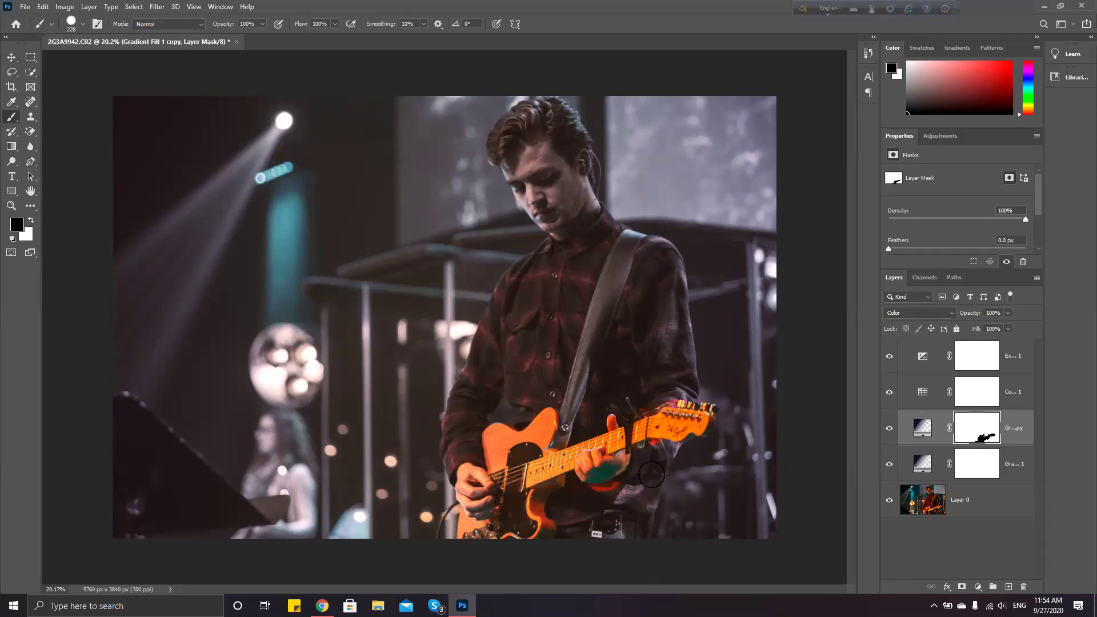
{"action": "mouse_move", "coordinate": [624, 456]}
{"action": "left_mouse_down"}
{"action": "mouse_move", "coordinate": [535, 509]}
{"action": "mouse_move", "coordinate": [619, 494]}
{"action": "mouse_move", "coordinate": [699, 499]}
{"action": "mouse_move", "coordinate": [768, 527]}
{"action": "mouse_move", "coordinate": [772, 517]}
{"action": "left_mouse_up"}
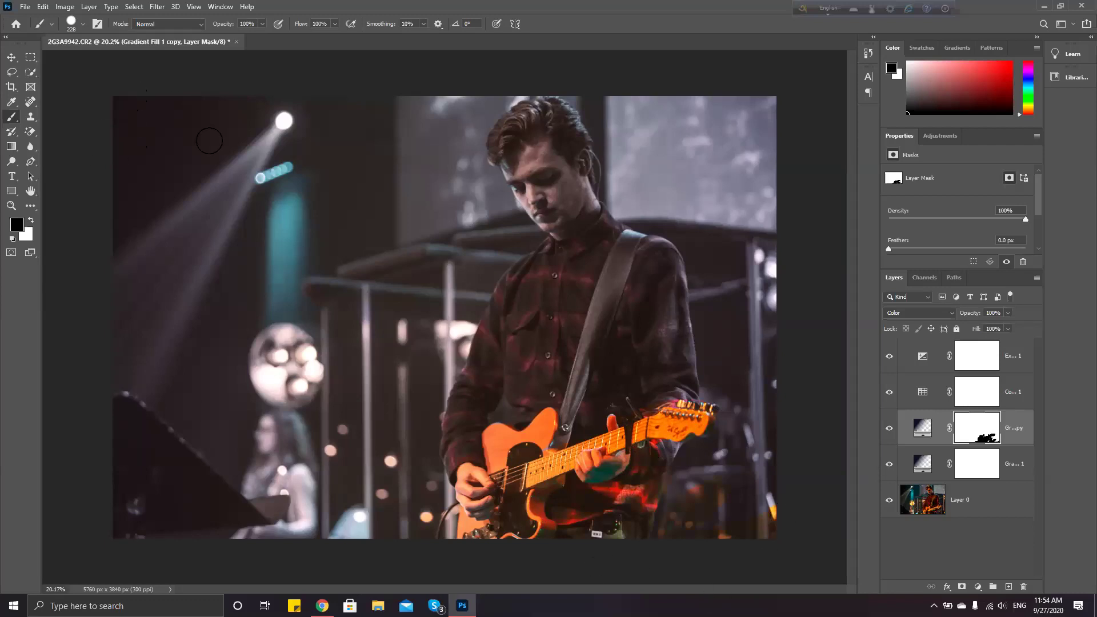
{"action": "mouse_move", "coordinate": [535, 156]}
{"action": "left_mouse_down"}
{"action": "mouse_move", "coordinate": [479, 282]}
{"action": "mouse_move", "coordinate": [501, 553]}
{"action": "mouse_move", "coordinate": [759, 440]}
{"action": "left_mouse_up"}
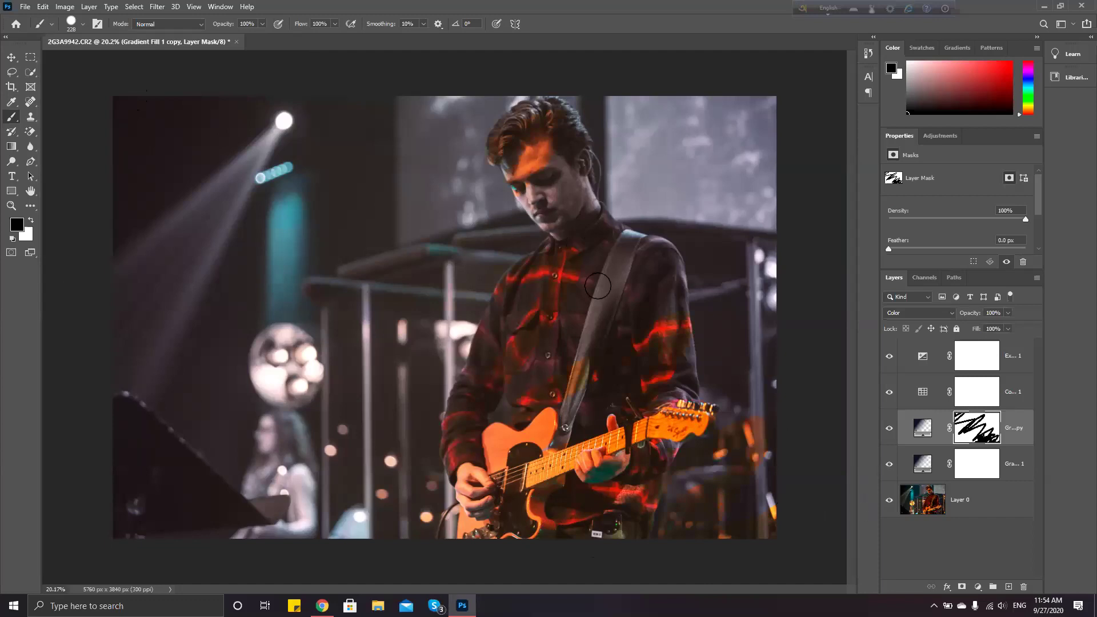
{"action": "left_click_drag", "start_coordinate": [589, 286], "coordinate": [657, 265]}
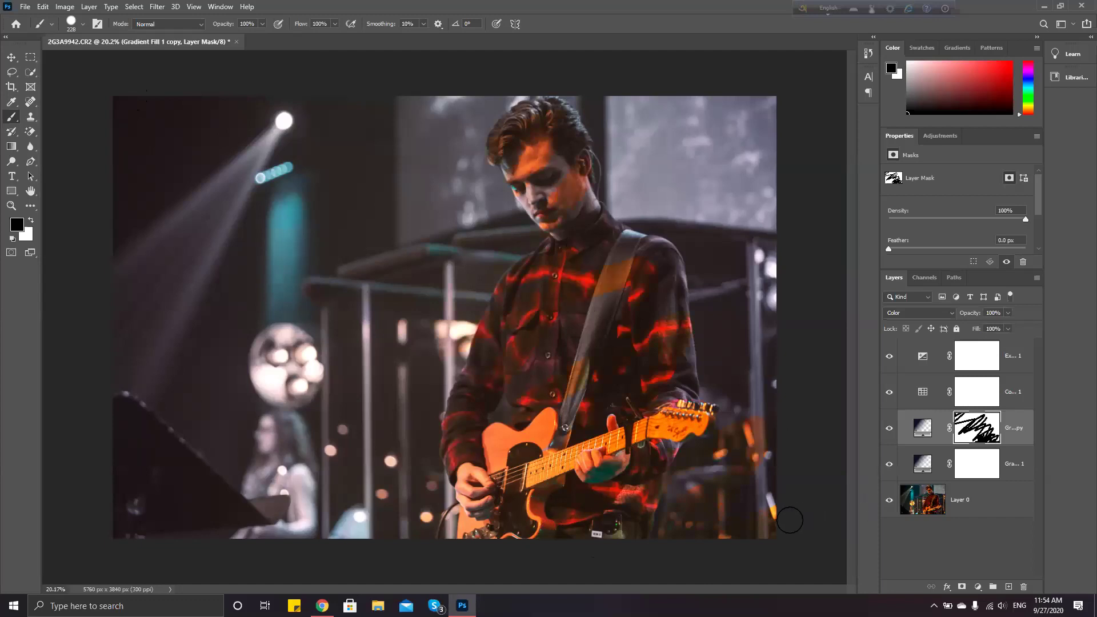
- Undo all brush strokes on the gradient fill copy's layer mask and return to the Move tool
{"action": "key", "text": "ctrl+z"}
{"action": "key", "text": "ctrl+z"}
{"action": "key", "text": "ctrl+z"}
{"action": "key", "text": "ctrl+z"}
{"action": "key", "text": "ctrl+z"}
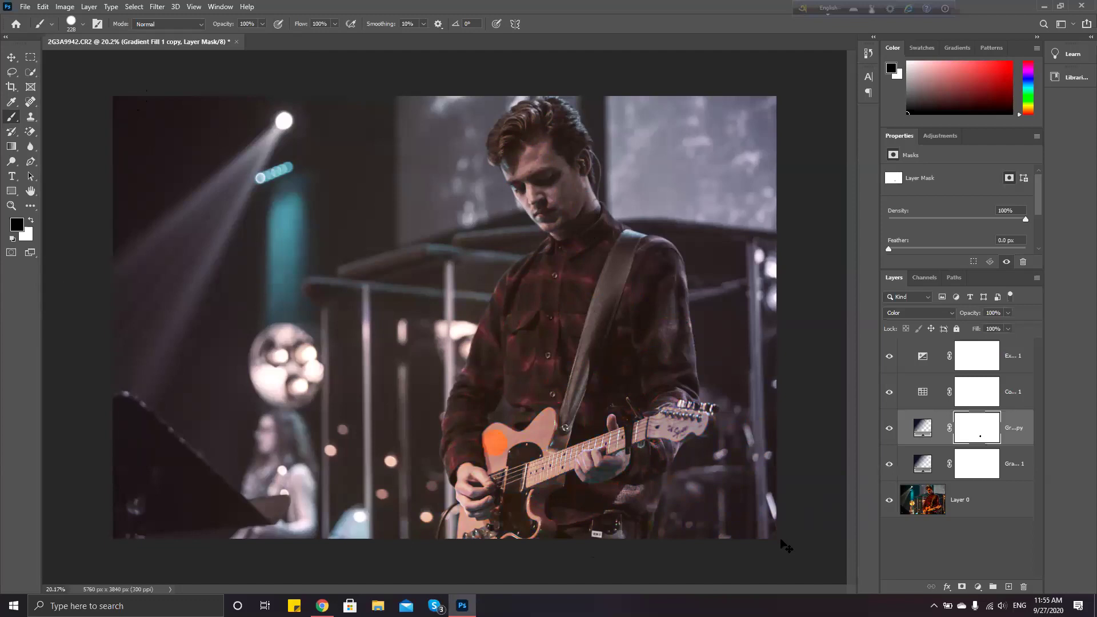
{"action": "key", "text": "ctrl+z"}
{"action": "left_click", "coordinate": [10, 61]}
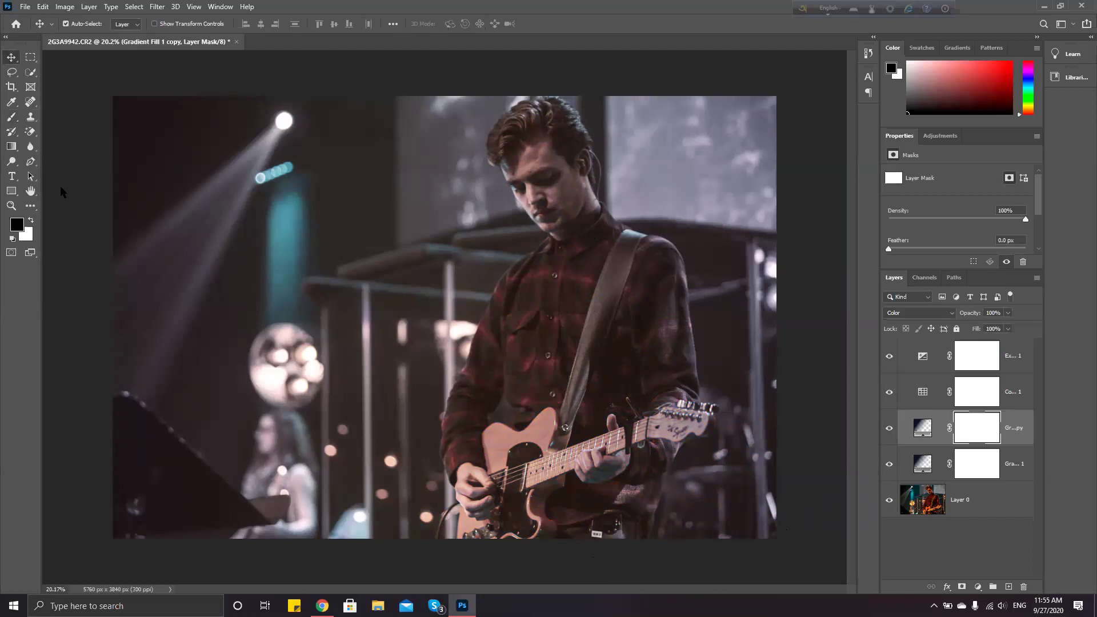
{"action": "left_click", "coordinate": [12, 177]}
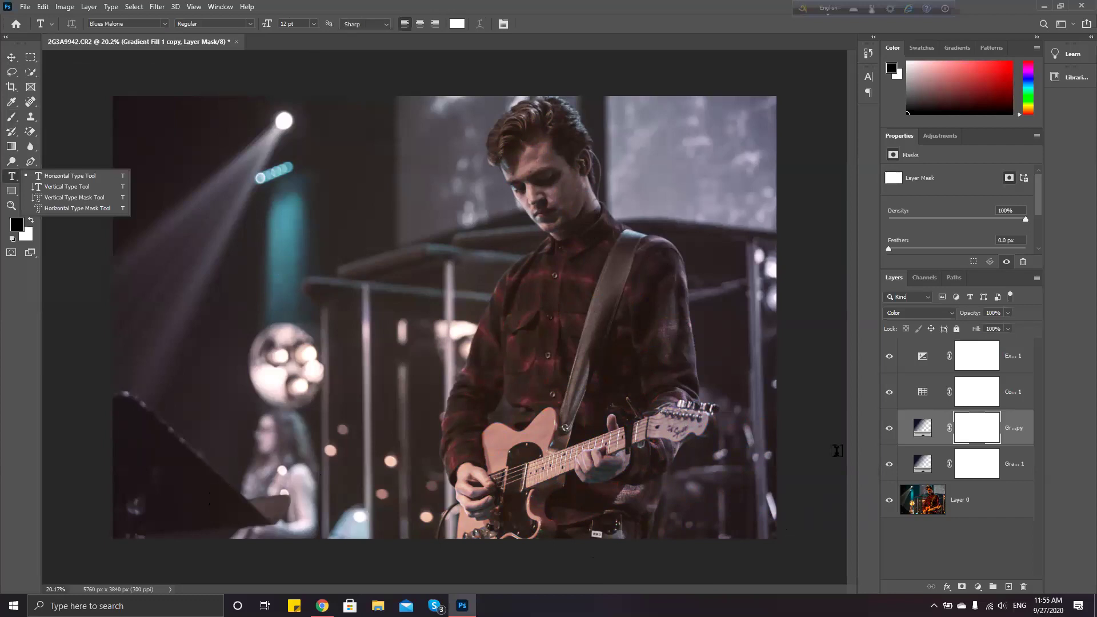
{"action": "left_click", "coordinate": [966, 571]}
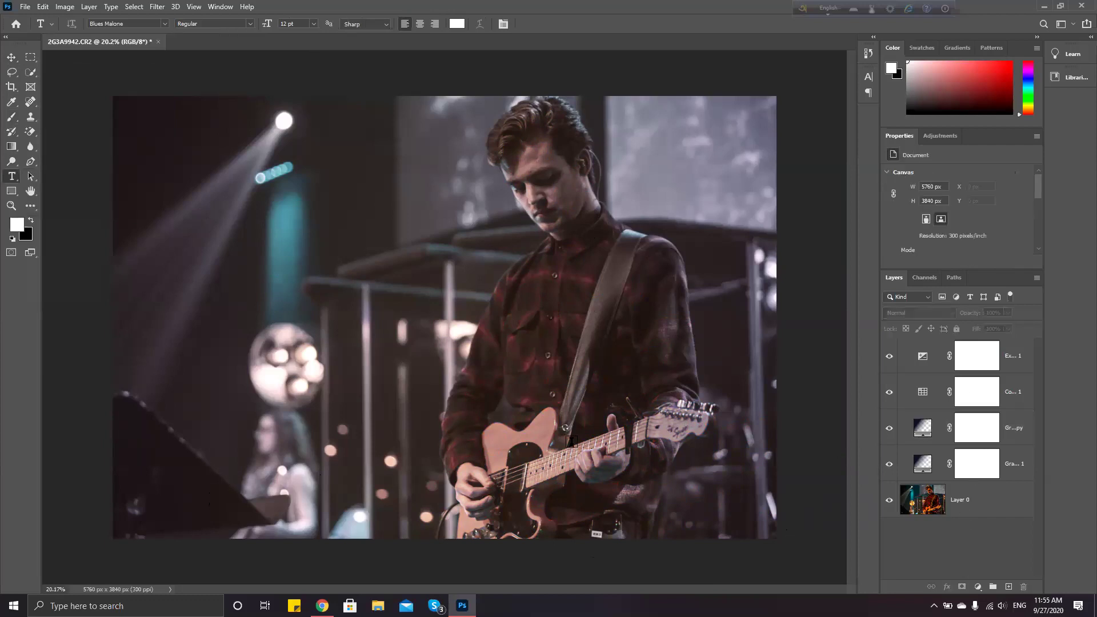
- Hide all four adjustment and fill layers, show them one by one, and toggle Gradient Fill 1 to compare its effect
{"action": "left_click_drag", "start_coordinate": [889, 463], "coordinate": [889, 356]}
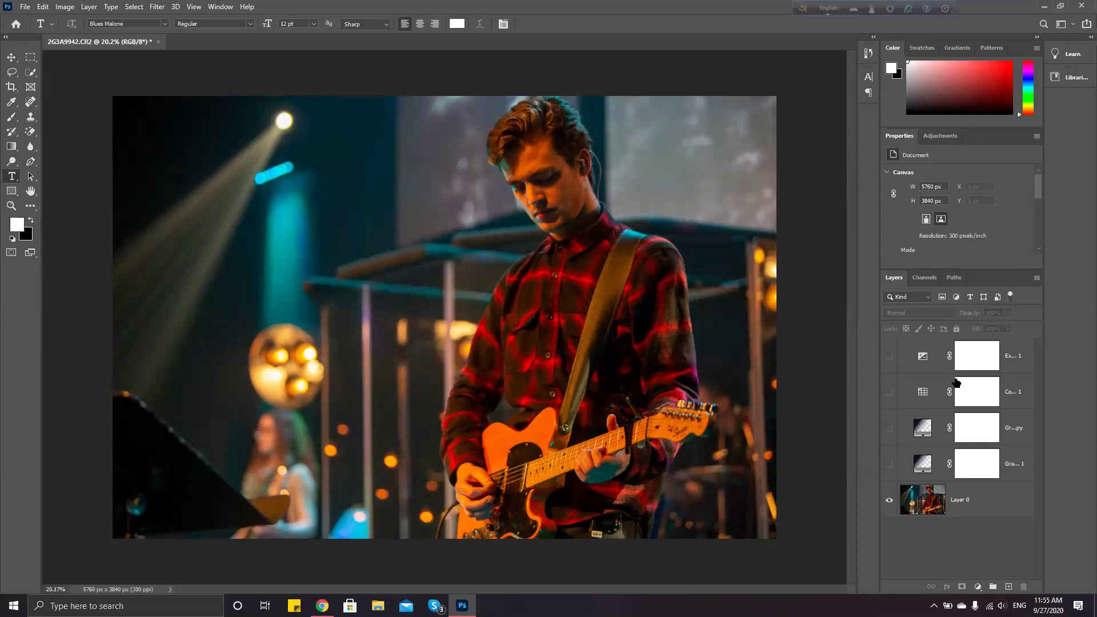
{"action": "left_click", "coordinate": [889, 393]}
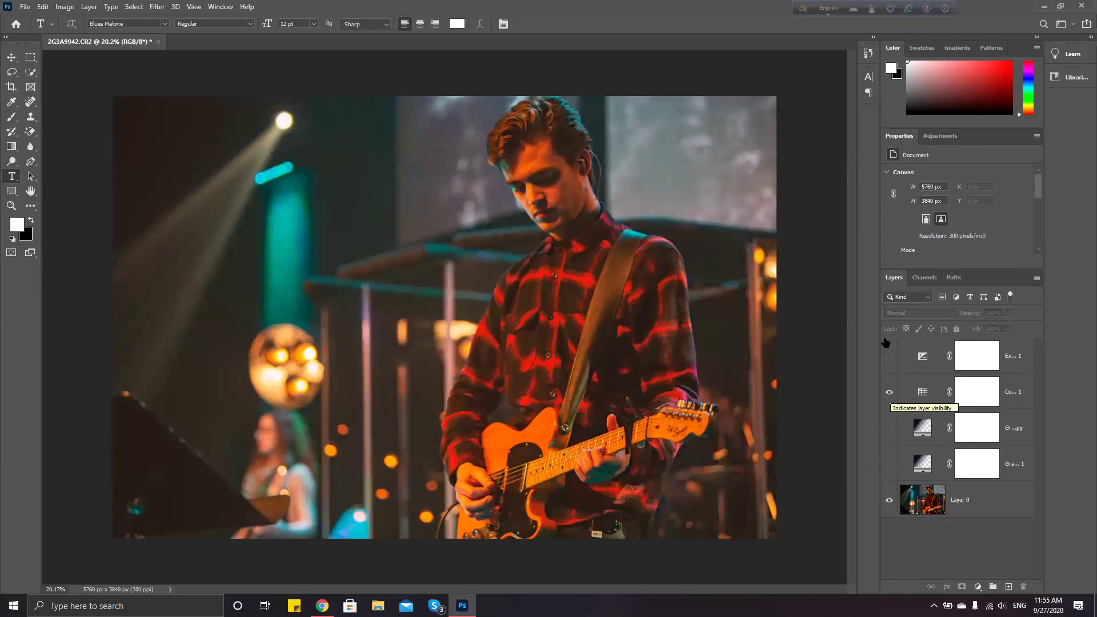
{"action": "left_click", "coordinate": [888, 357]}
{"action": "left_click", "coordinate": [889, 428]}
{"action": "left_click", "coordinate": [890, 464]}
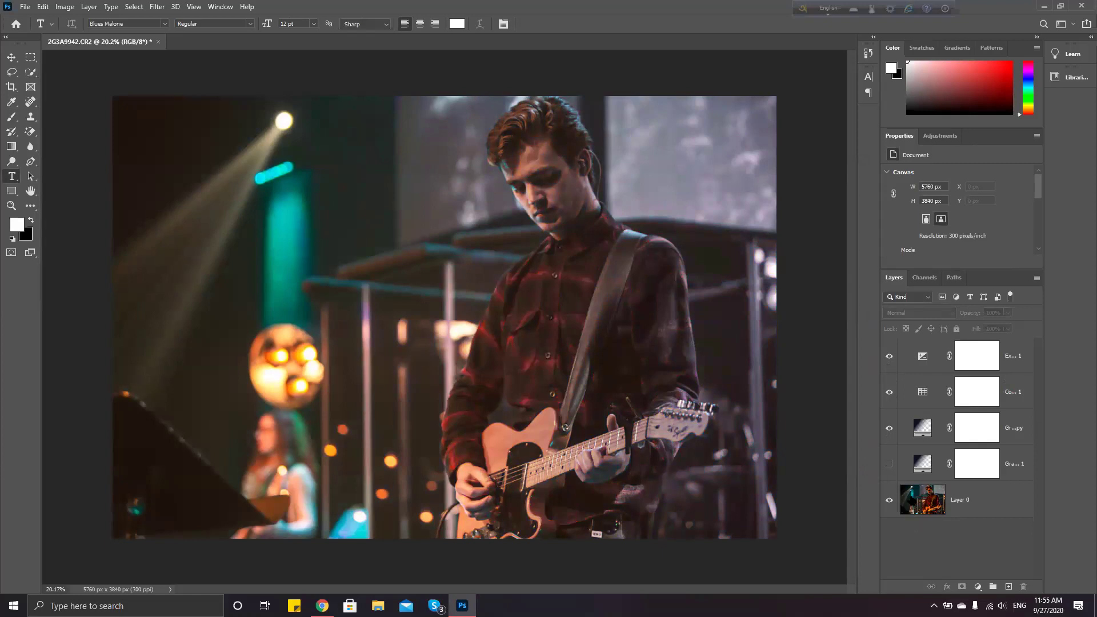
{"action": "left_click", "coordinate": [888, 464]}
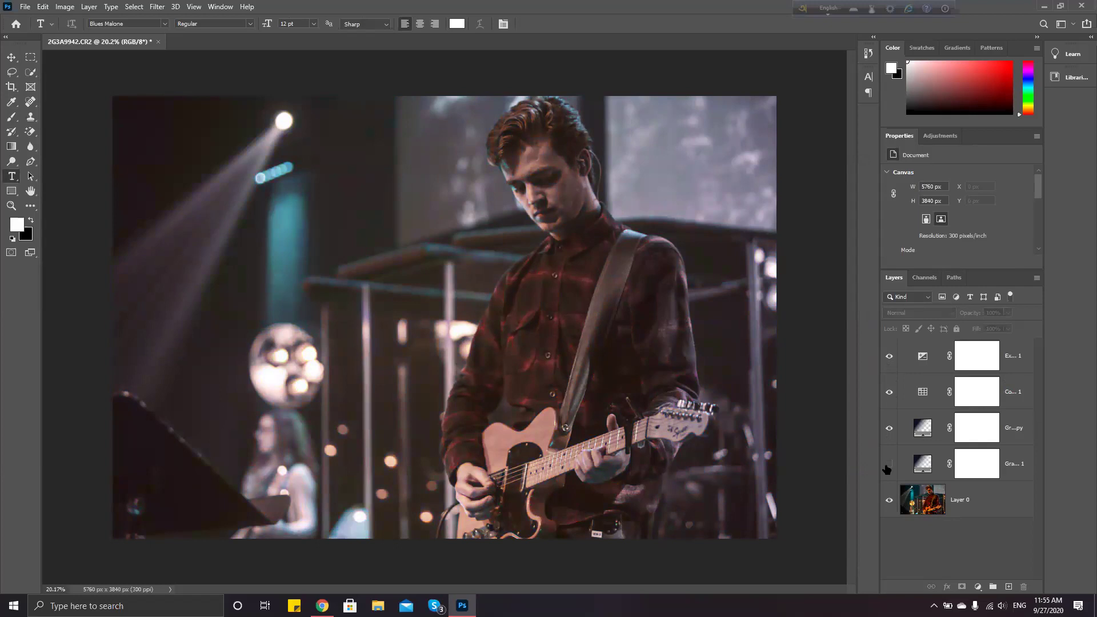
{"action": "left_click", "coordinate": [887, 465]}
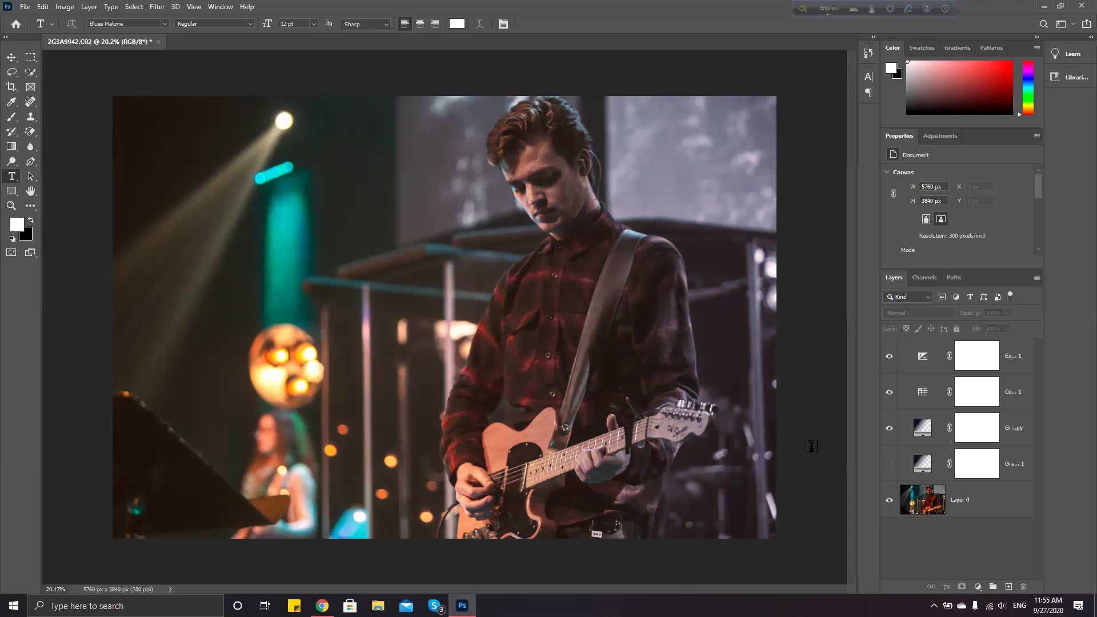
{"action": "left_click", "coordinate": [890, 466]}
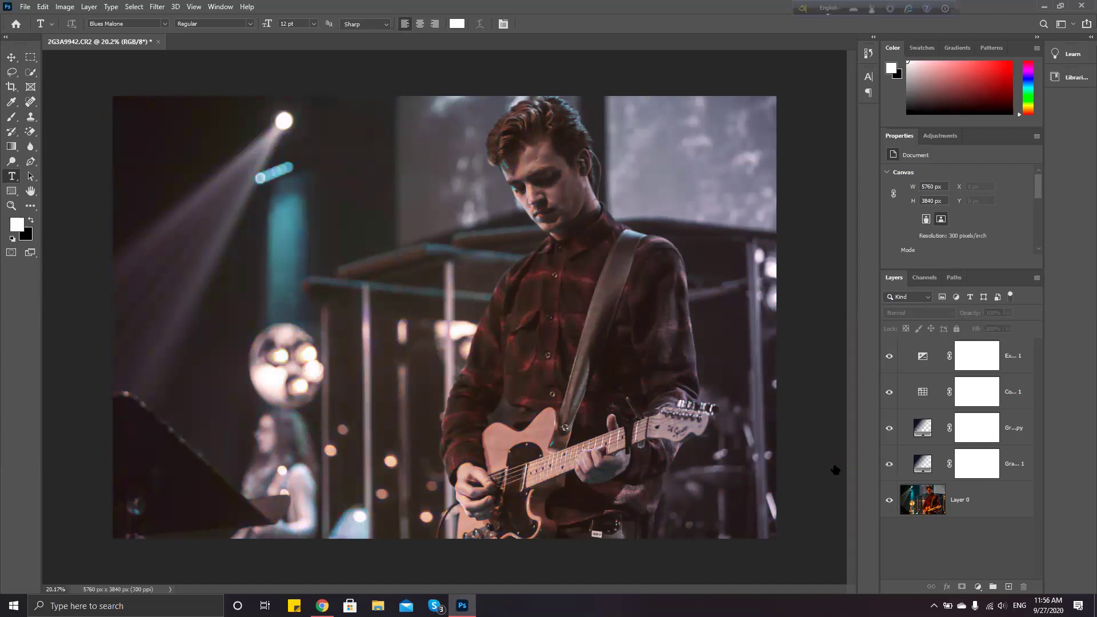
- Add a white 12 pt text layer in Blues Malone with the photographer's full name over the dark area beside the seated woman
{"action": "left_click", "coordinate": [193, 498]}
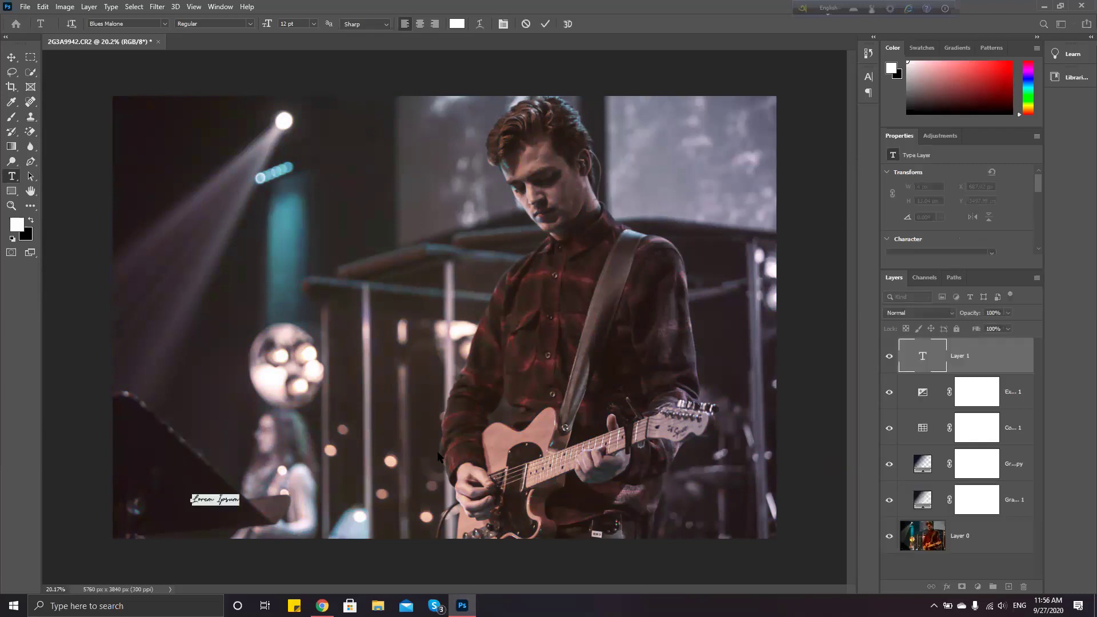
{"action": "type", "text": "Ex"}
{"action": "key", "text": "BackSpace"}
{"action": "type", "text": "Exbian"}
{"action": "key", "text": "BackSpace"}
{"action": "key", "text": "BackSpace"}
{"action": "type", "text": "_aistasia"}
{"action": "left_click", "coordinate": [545, 24]}
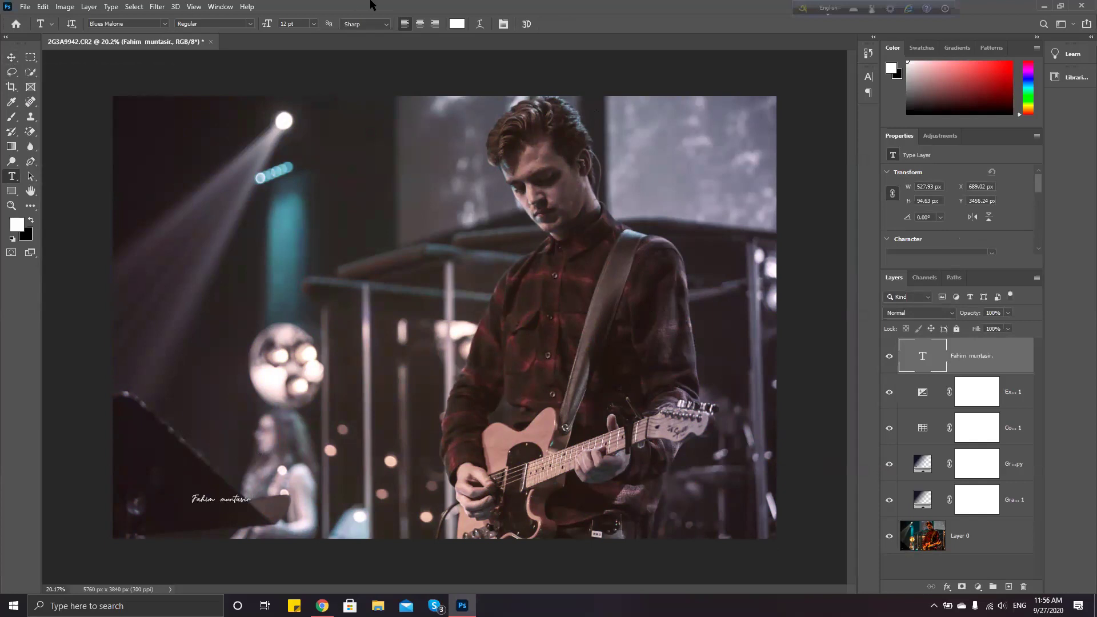
- Move the name text closer to the photo's lower-left corner, scale it to about 756 px wide, and deselect the layer
{"action": "left_click", "coordinate": [11, 57]}
{"action": "left_click_drag", "start_coordinate": [231, 504], "coordinate": [212, 519]}
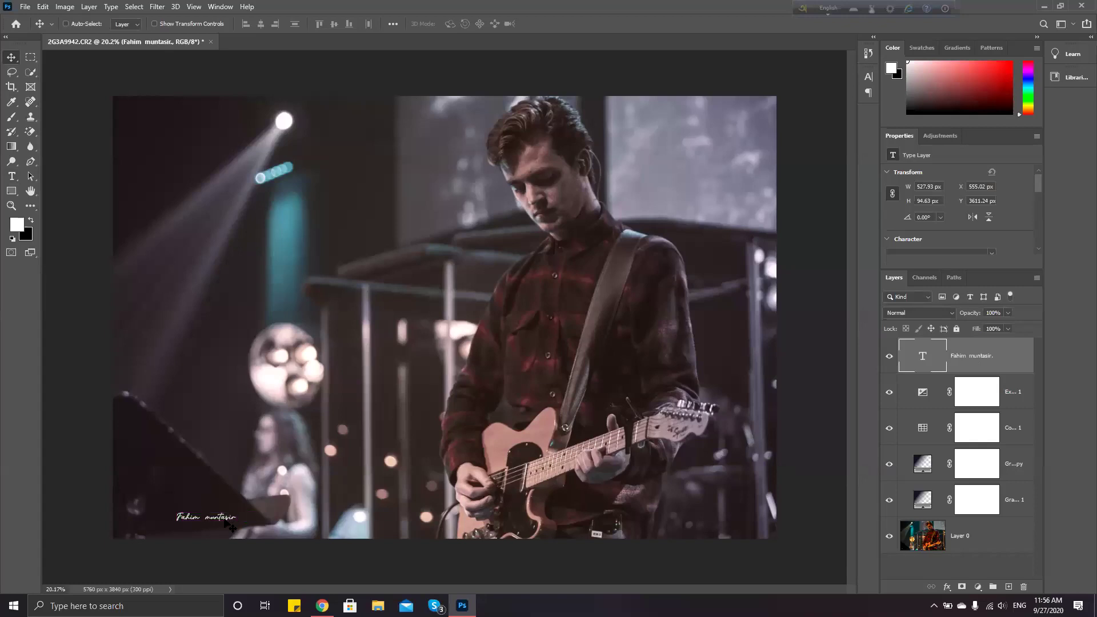
{"action": "key", "text": "ctrl+t"}
{"action": "mouse_move", "coordinate": [238, 525]}
{"action": "left_mouse_down"}
{"action": "mouse_move", "coordinate": [262, 540]}
{"action": "mouse_move", "coordinate": [233, 524]}
{"action": "left_mouse_up"}
{"action": "left_click", "coordinate": [566, 24]}
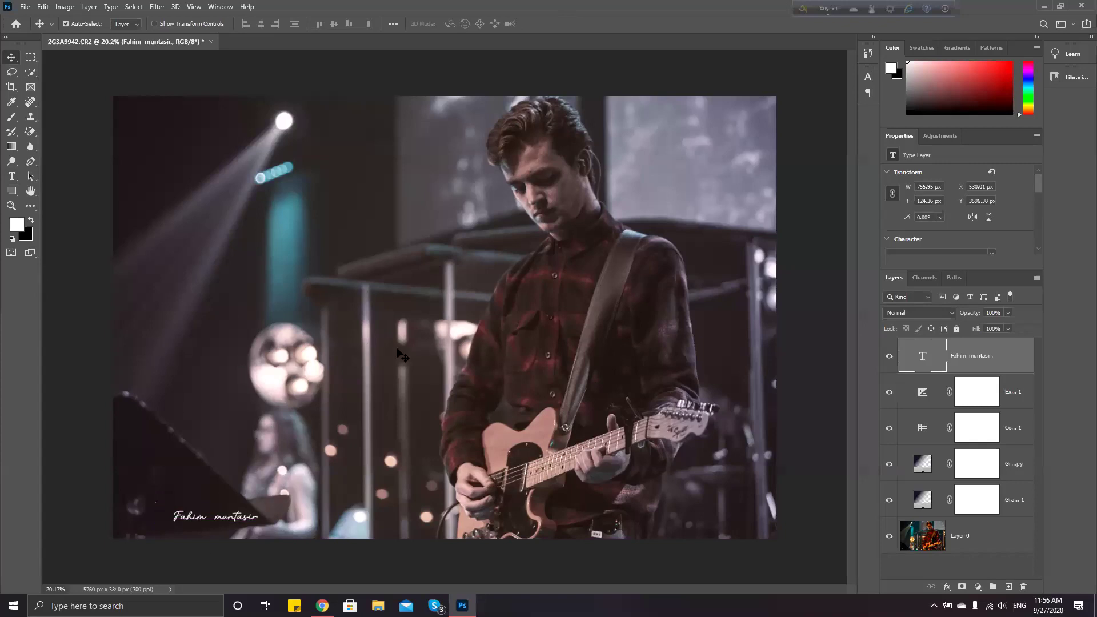
{"action": "left_click", "coordinate": [67, 231]}
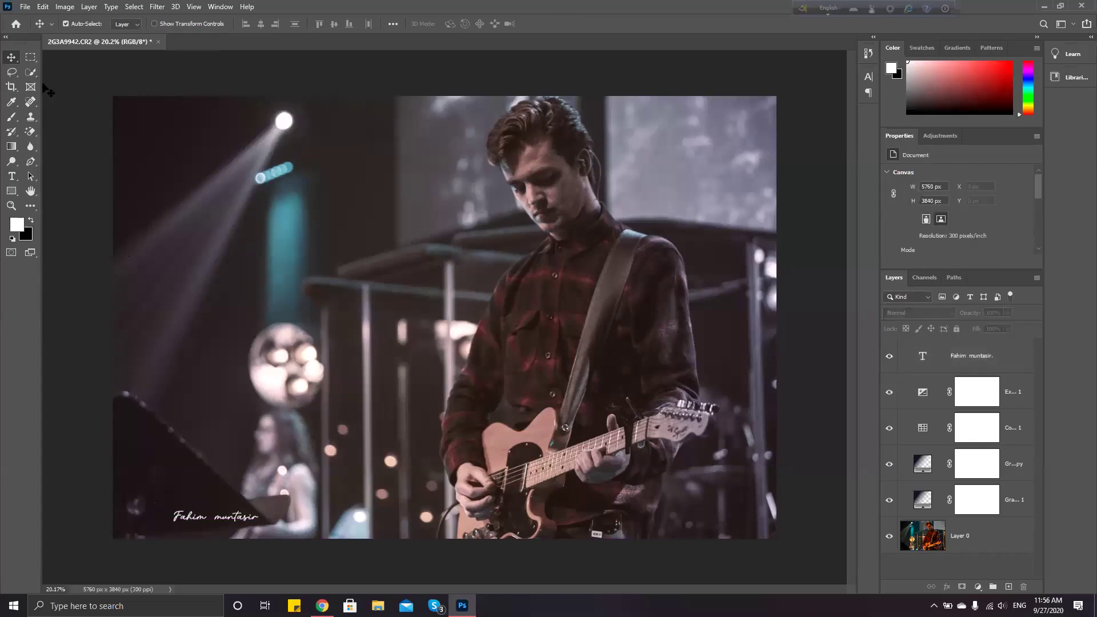
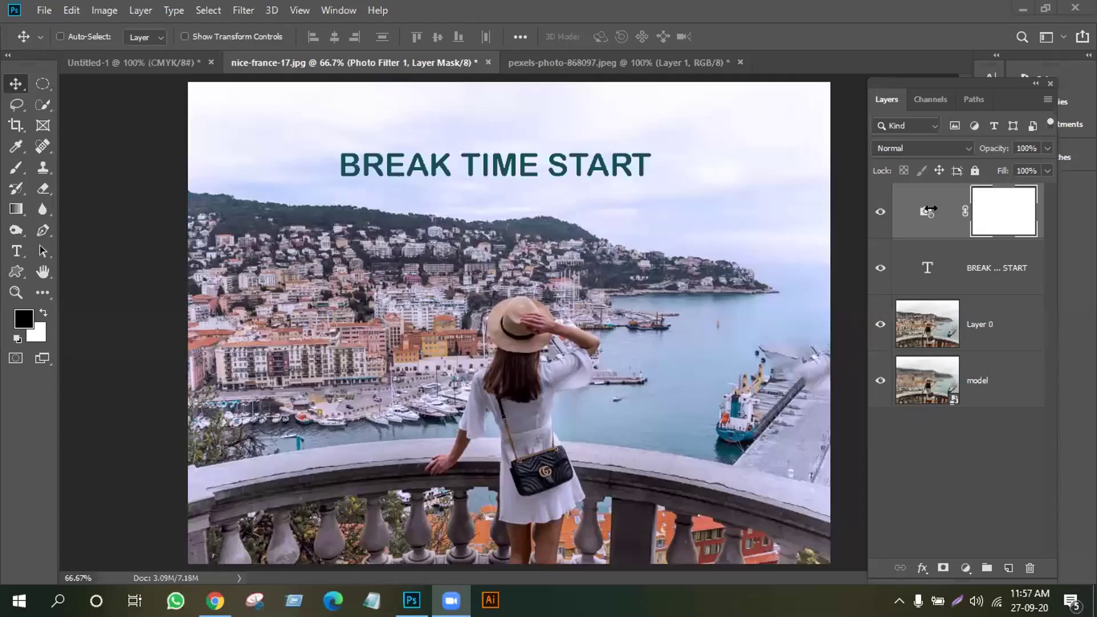
- Delete the Photo Filter 1 adjustment layer and the BREAK TIME START text layer from nice-france-17.jpg
{"action": "left_click", "coordinate": [1035, 520]}
{"action": "left_click_drag", "start_coordinate": [936, 211], "coordinate": [1034, 567]}
{"action": "left_click_drag", "start_coordinate": [948, 215], "coordinate": [1030, 567]}
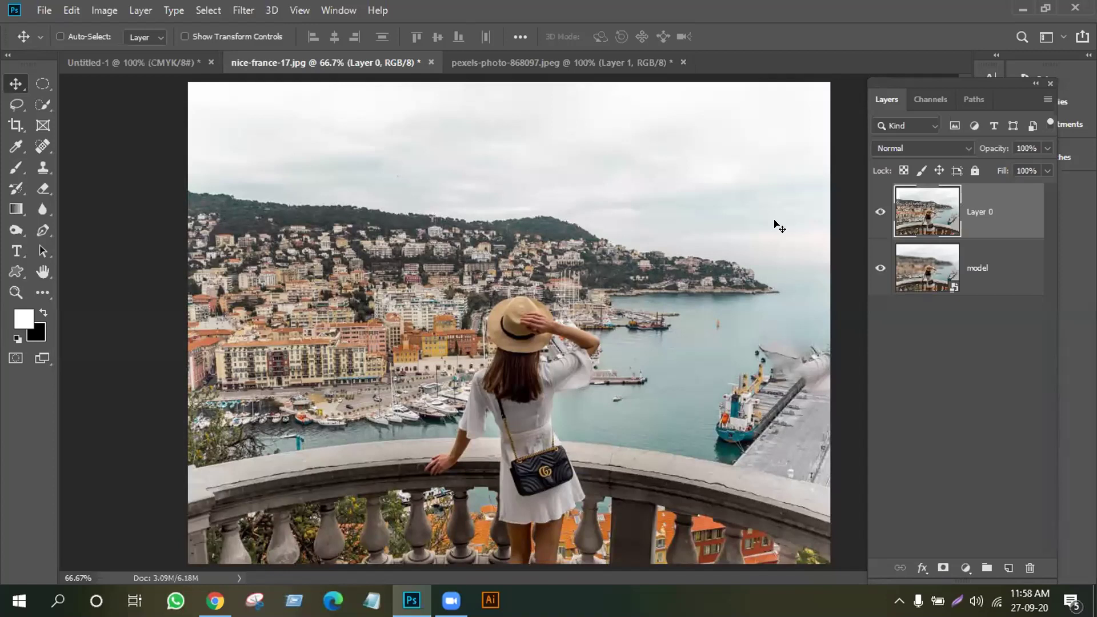
- Add a Photo Filter adjustment layer above Layer 0 with Warming Filter (85) and a density of 83%
{"action": "left_click", "coordinate": [965, 568]}
{"action": "left_click", "coordinate": [979, 458]}
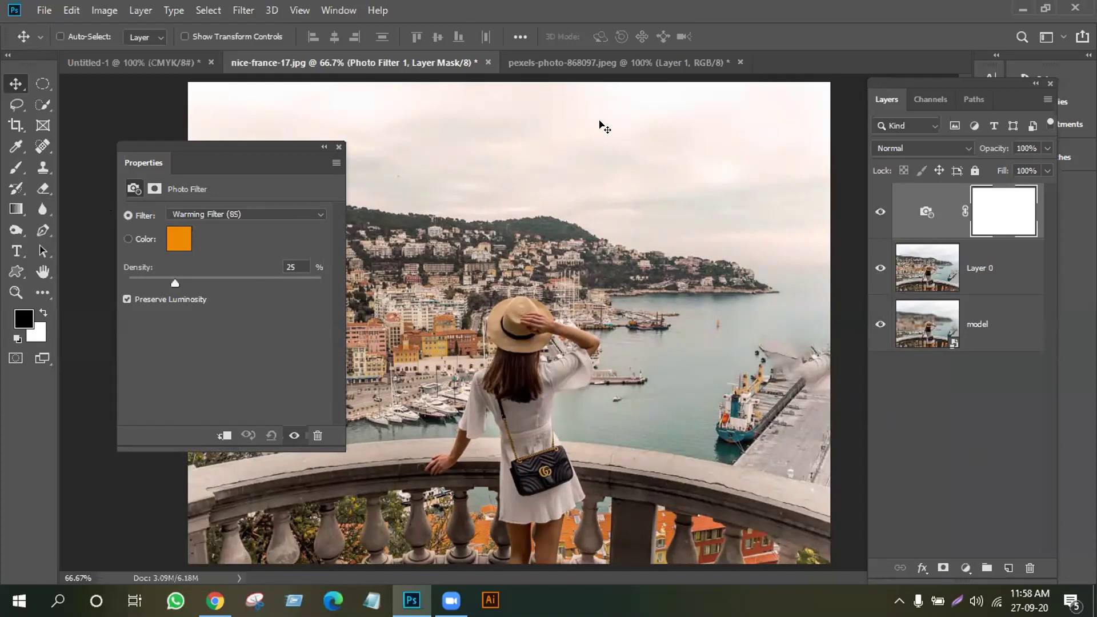
{"action": "left_click_drag", "start_coordinate": [174, 282], "coordinate": [210, 288]}
{"action": "left_click_drag", "start_coordinate": [209, 280], "coordinate": [244, 286]}
{"action": "left_click_drag", "start_coordinate": [244, 286], "coordinate": [270, 287]}
- Try the Cooling Filter (LBB), Green and Red photo filters, set the filter to Deep Blue, and close its properties
{"action": "left_click", "coordinate": [313, 212]}
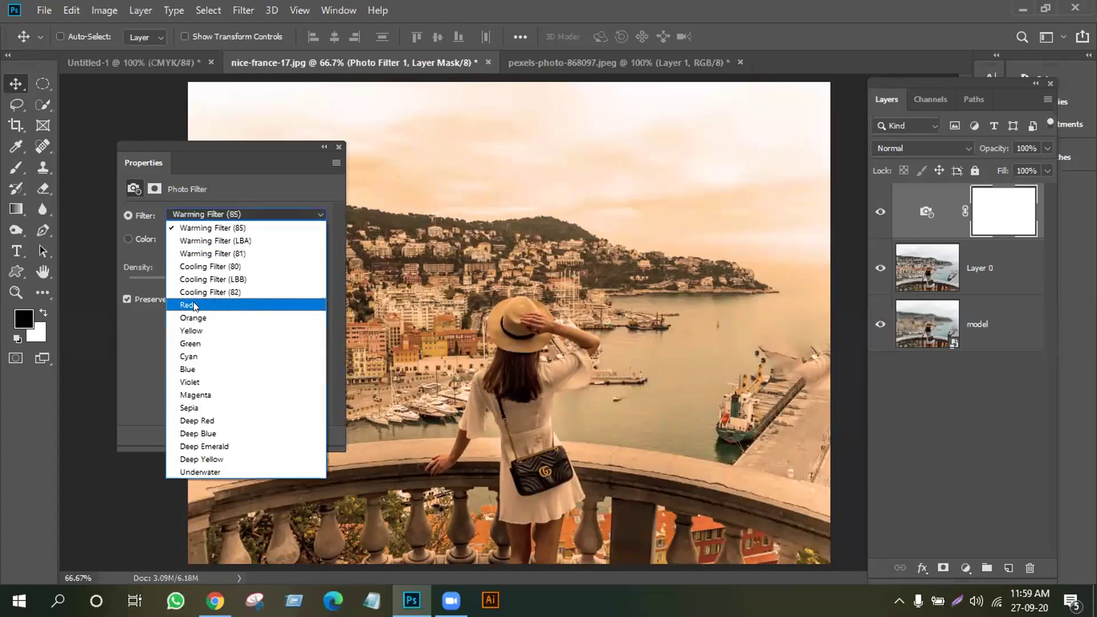
{"action": "left_click", "coordinate": [227, 279]}
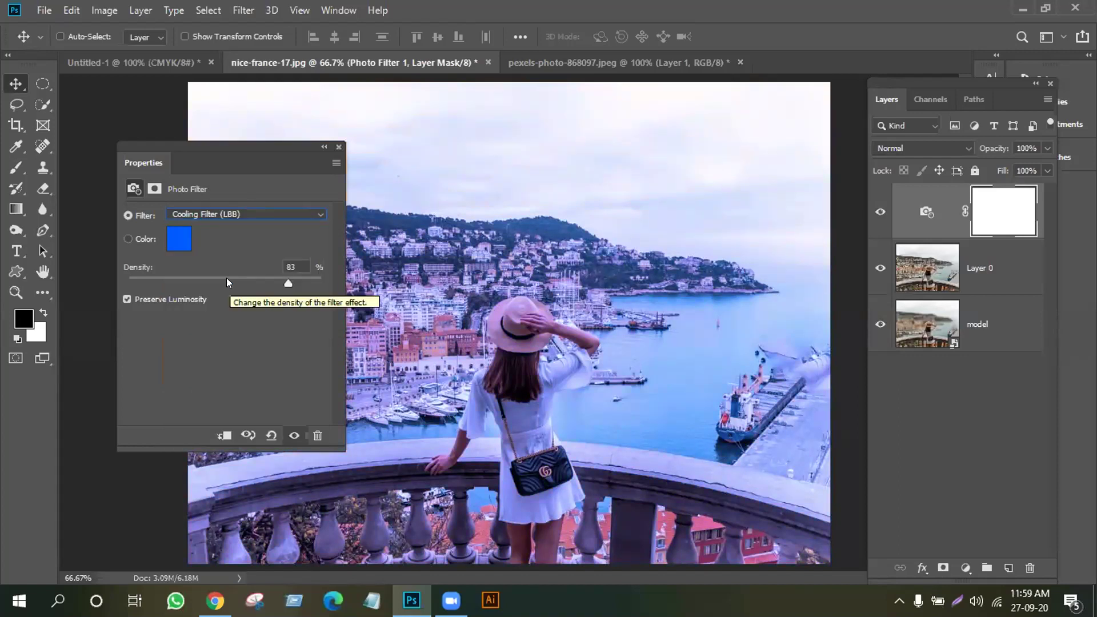
{"action": "left_click", "coordinate": [309, 214]}
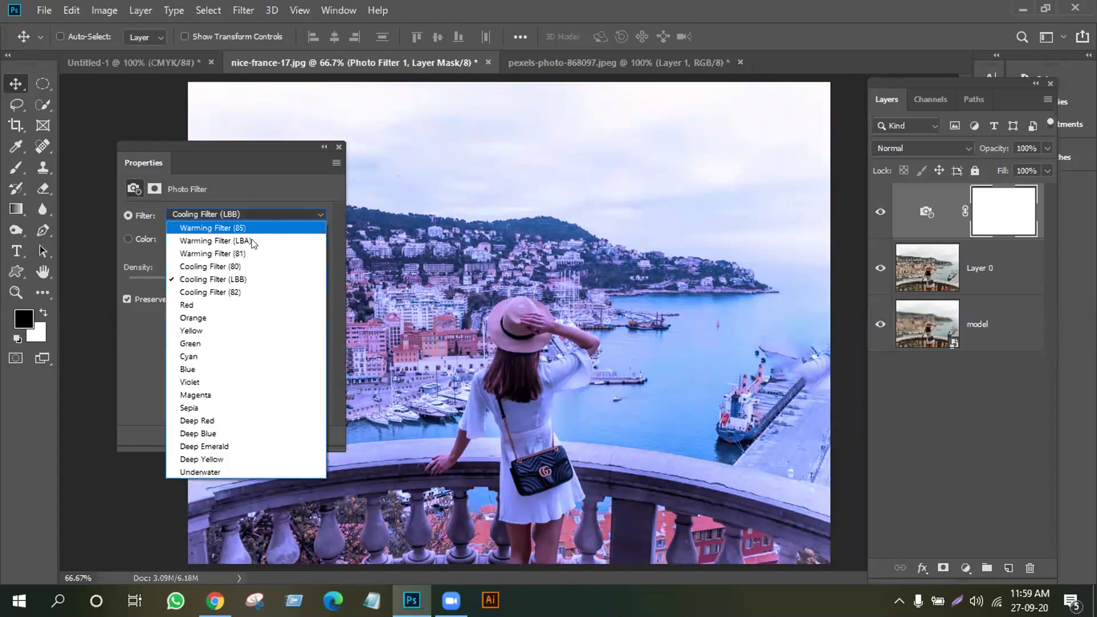
{"action": "left_click", "coordinate": [191, 343]}
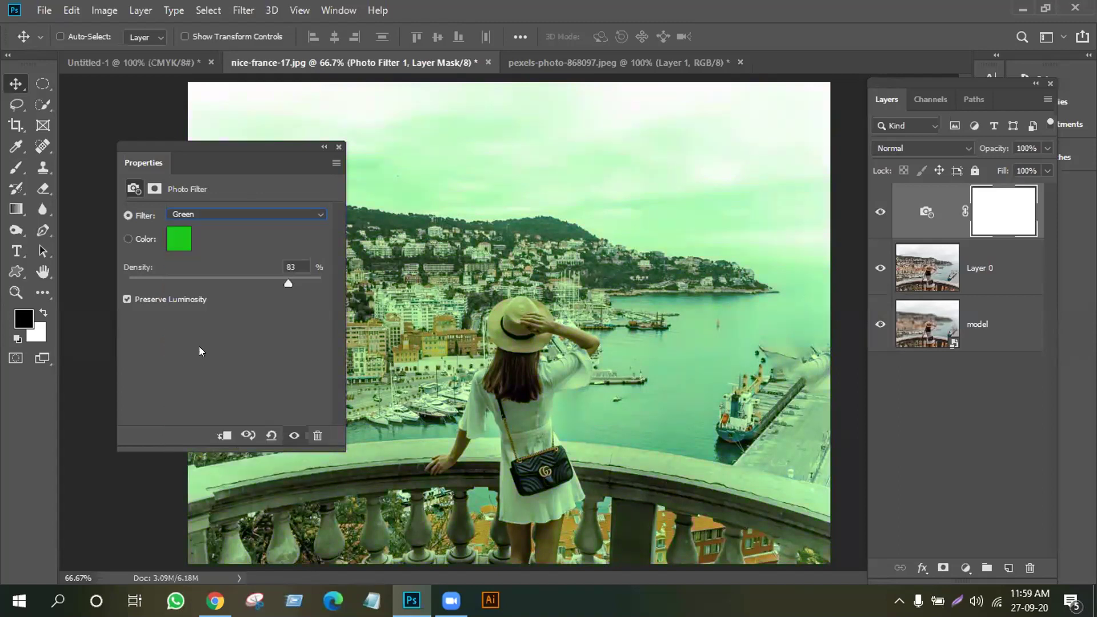
{"action": "left_click", "coordinate": [313, 214]}
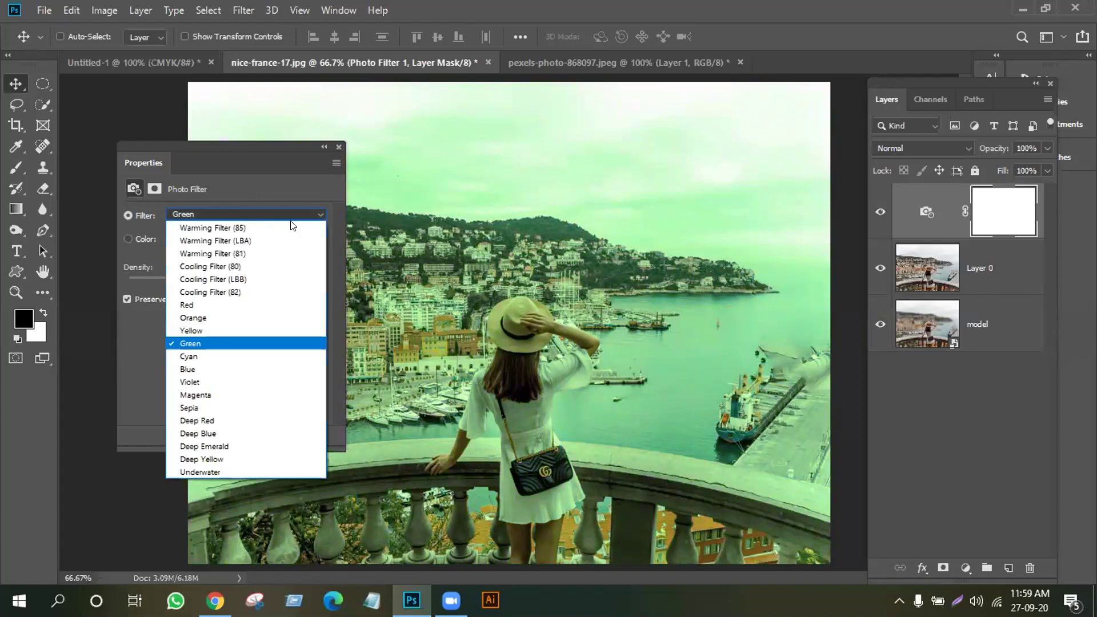
{"action": "left_click", "coordinate": [195, 301]}
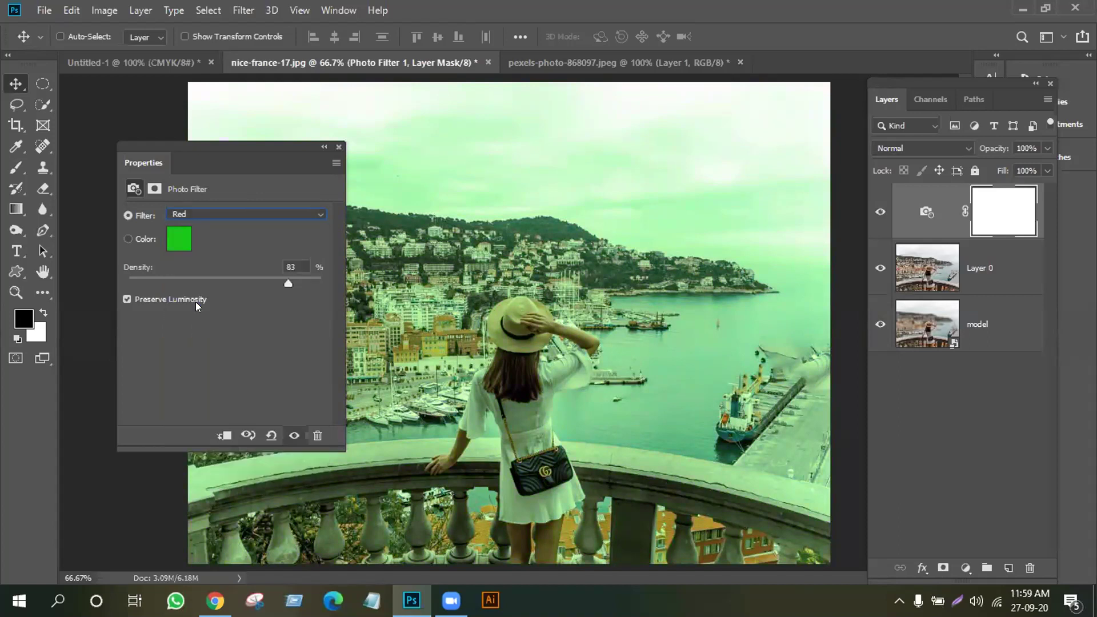
{"action": "left_click", "coordinate": [311, 219]}
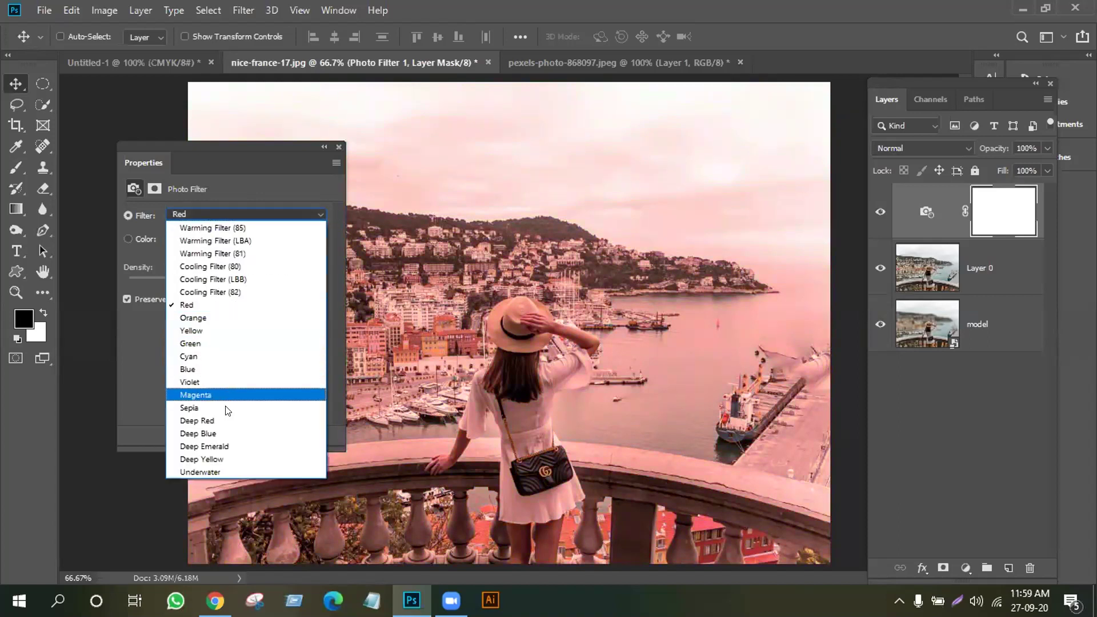
{"action": "left_click", "coordinate": [232, 434]}
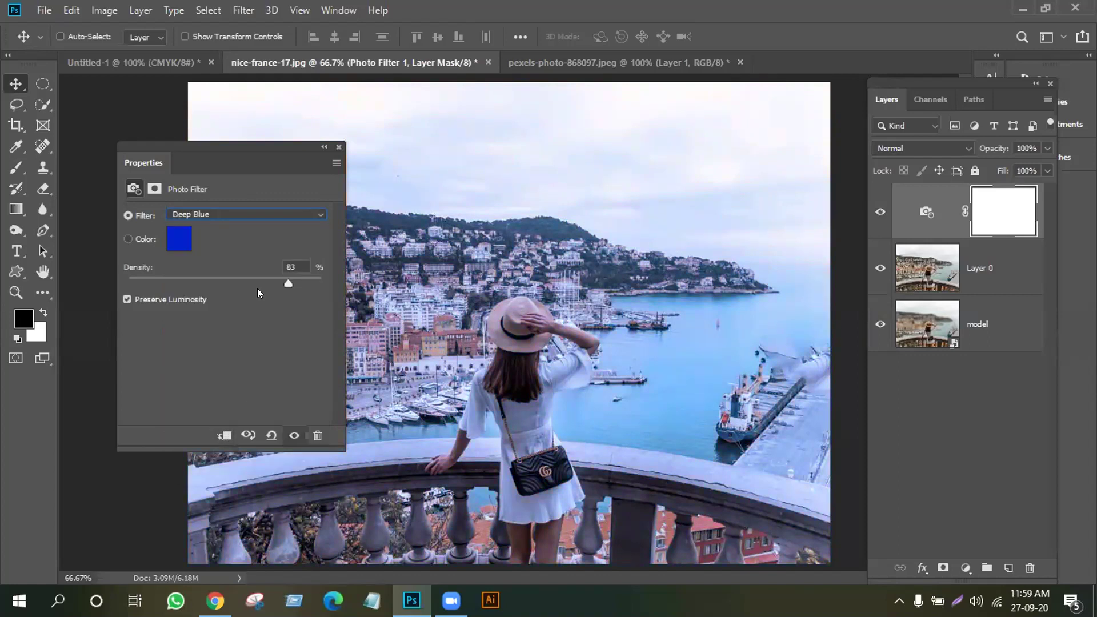
{"action": "left_click", "coordinate": [339, 148]}
- View the list of available adjustment layers, and hide and show the Photo Filter layer to compare before and after
{"action": "left_click", "coordinate": [964, 569]}
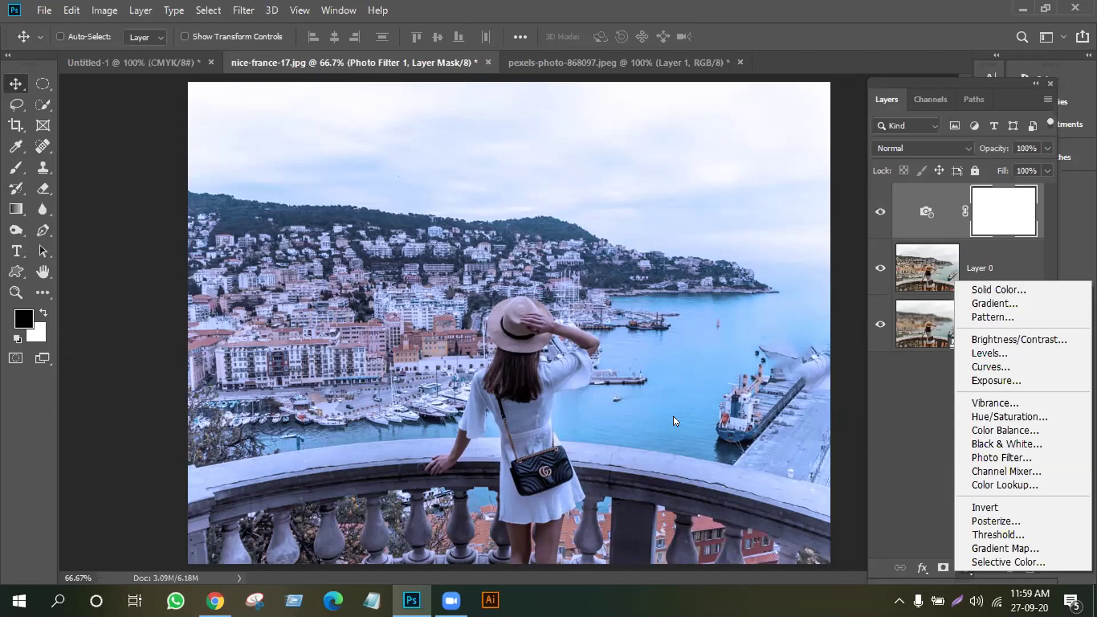
{"action": "left_click", "coordinate": [889, 426]}
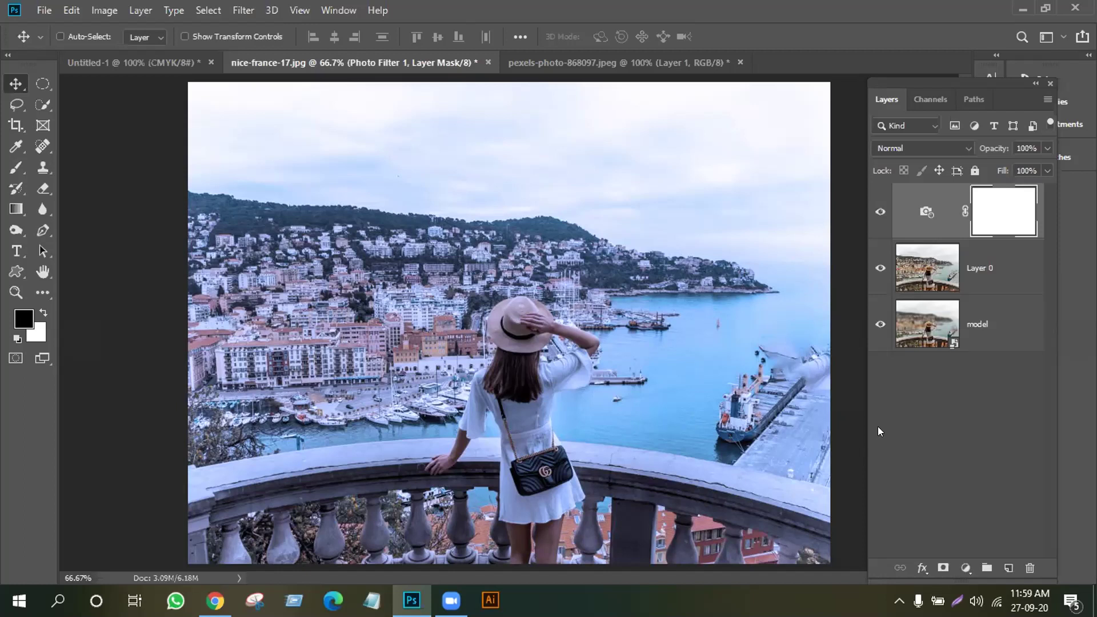
{"action": "left_click", "coordinate": [880, 211]}
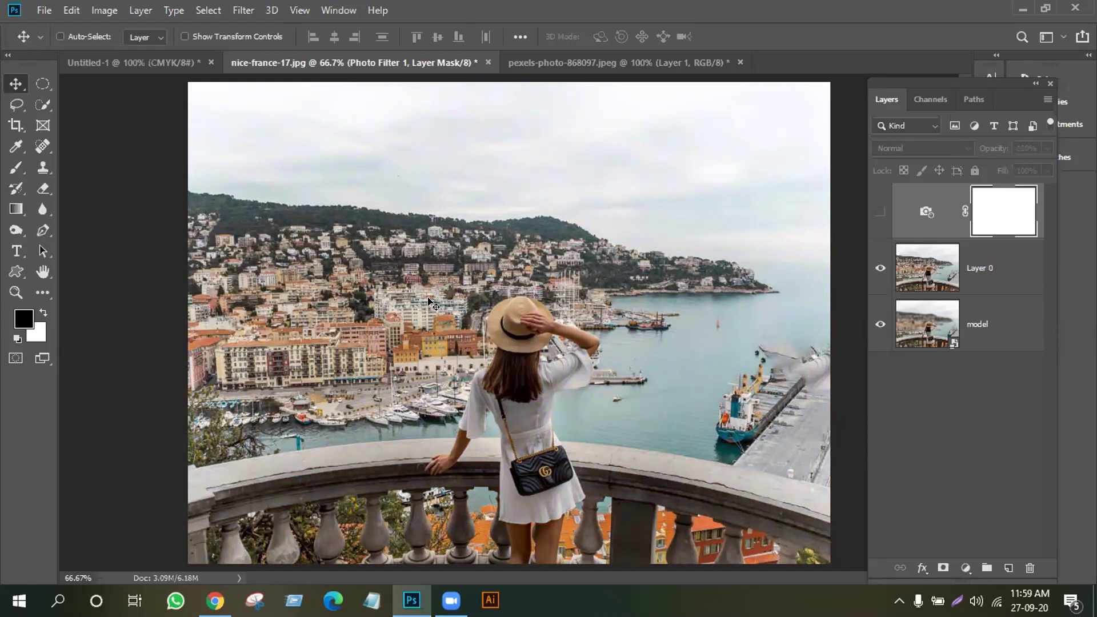
{"action": "left_click", "coordinate": [876, 210]}
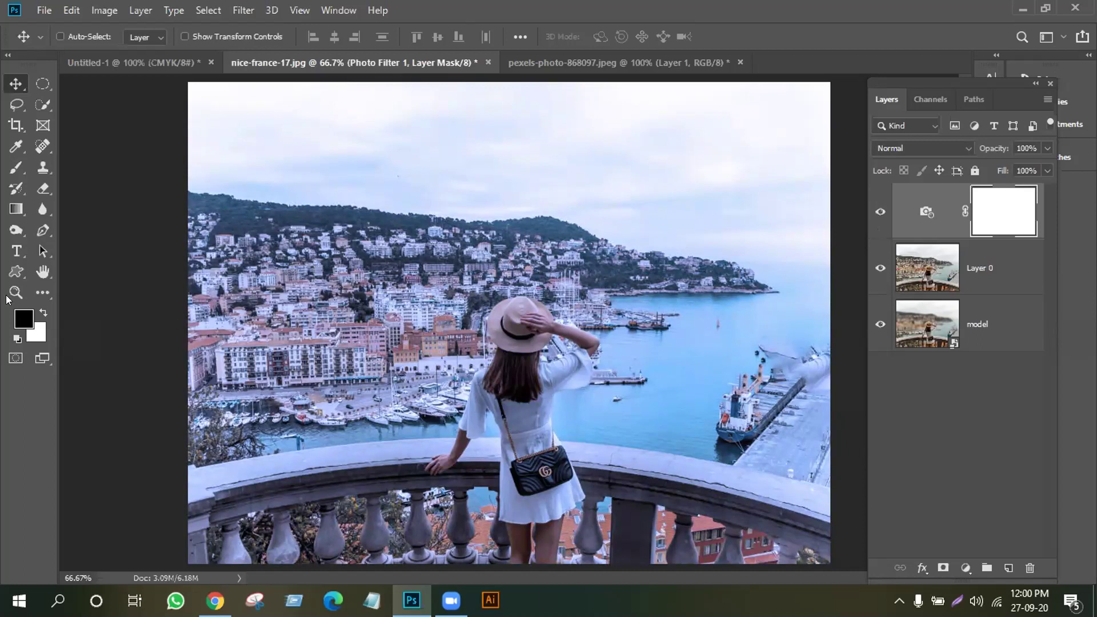
- Close pexels-photo-868097.jpeg without saving and open day night.psd from the Desktop
{"action": "left_click", "coordinate": [736, 57]}
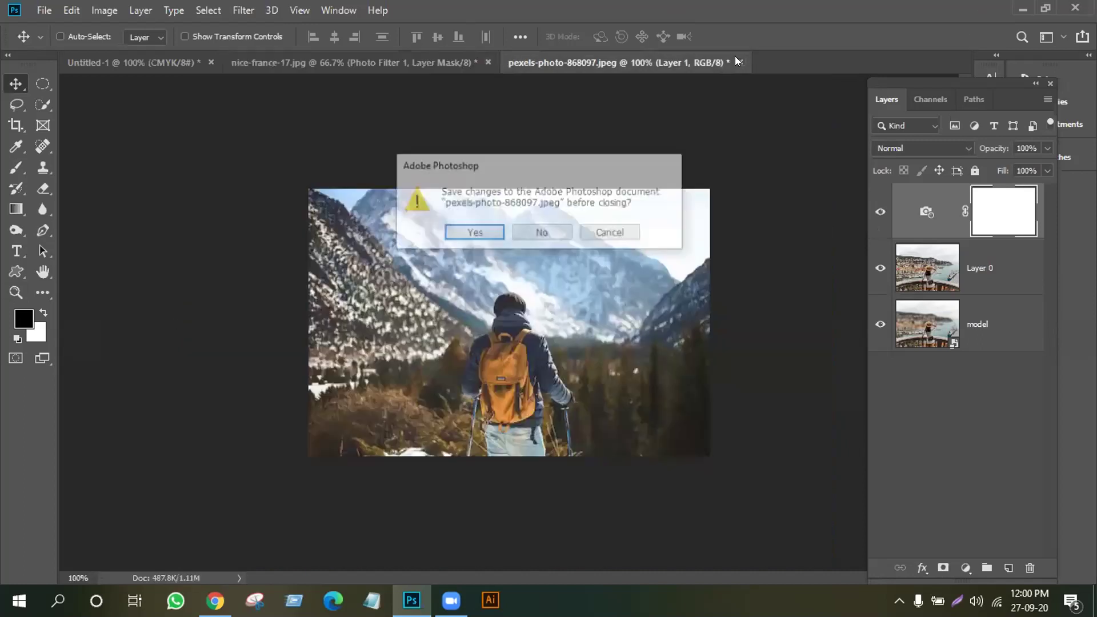
{"action": "left_click", "coordinate": [543, 233]}
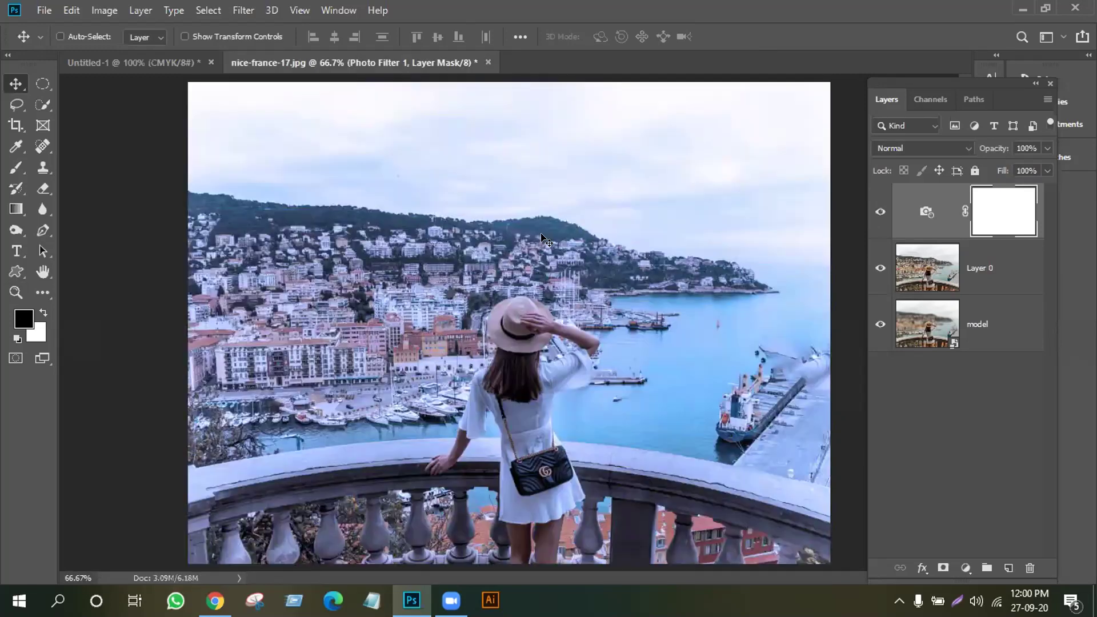
{"action": "left_click", "coordinate": [44, 11]}
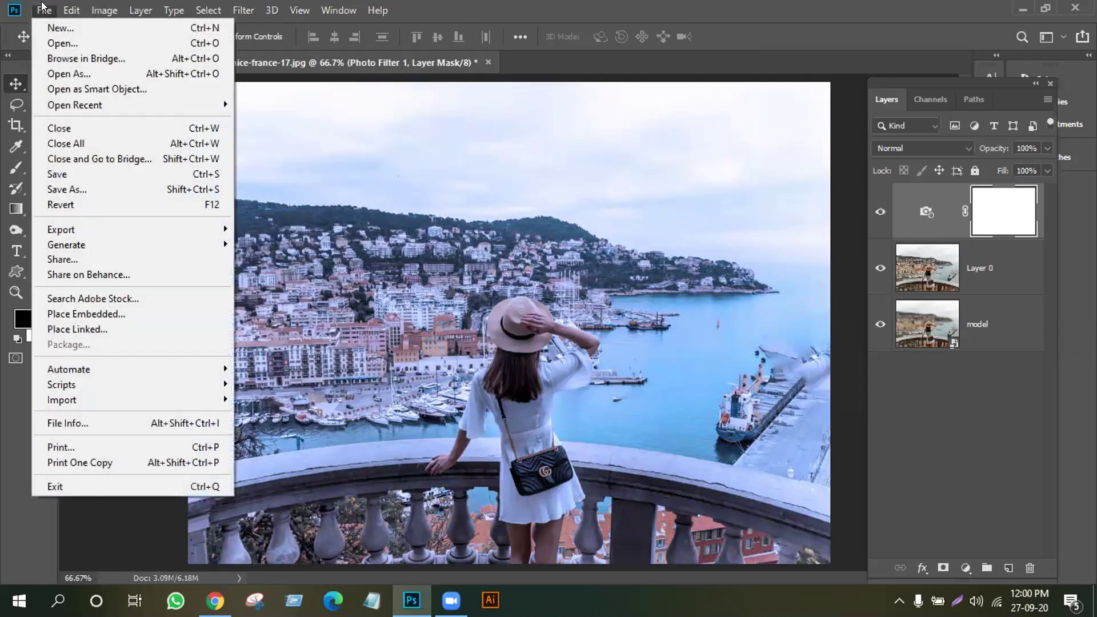
{"action": "left_click", "coordinate": [47, 39]}
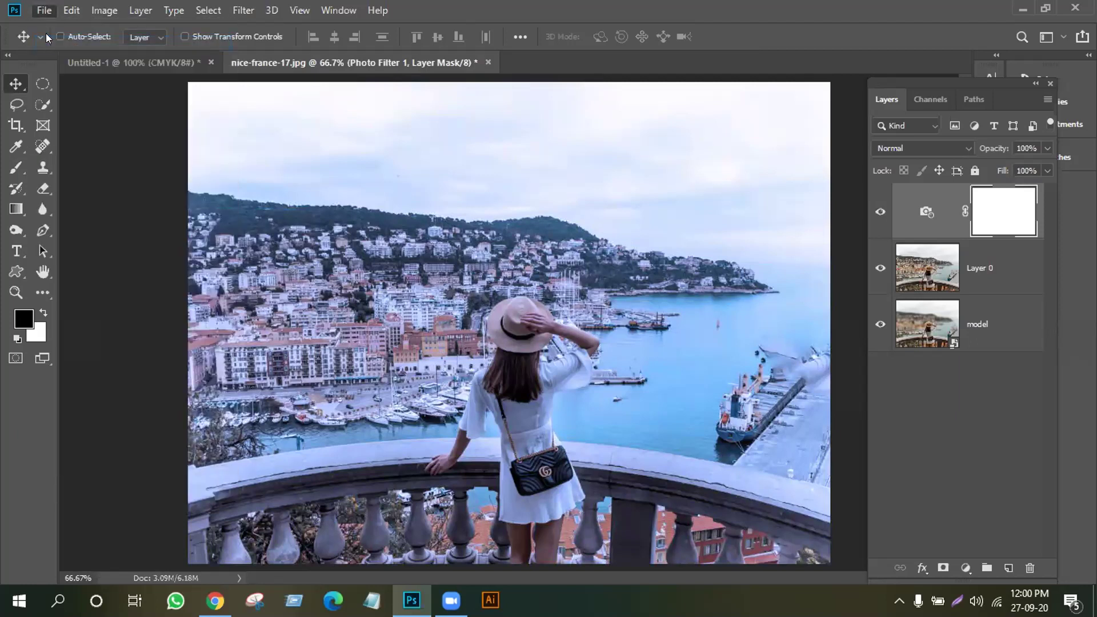
{"action": "scroll", "coordinate": [238, 225], "scroll_direction": "down", "scroll_amount": 15}
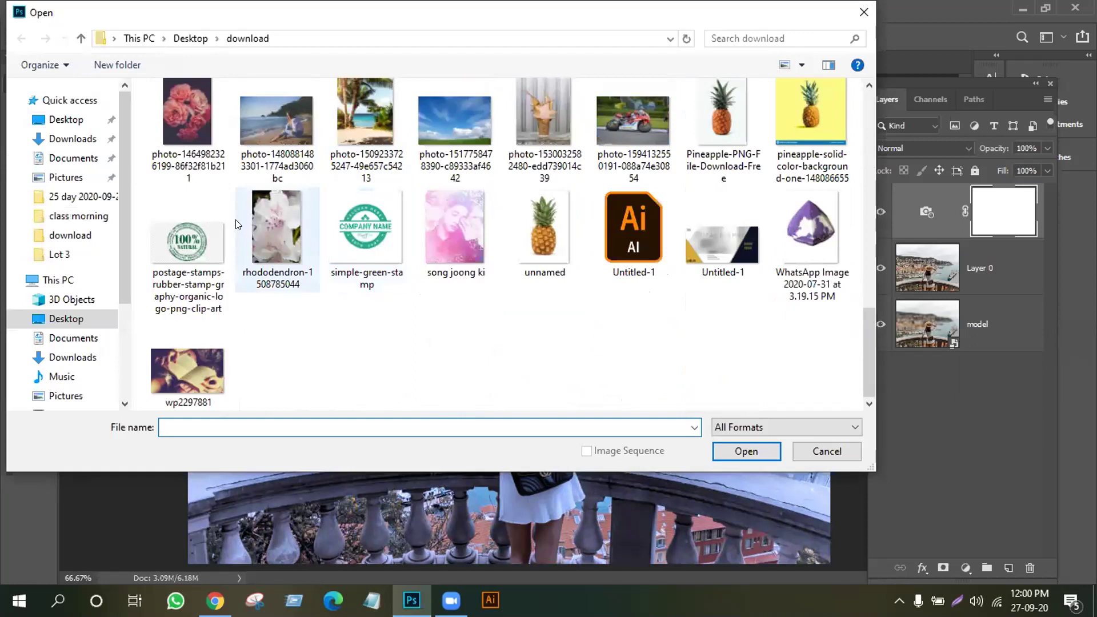
{"action": "left_click", "coordinate": [68, 120]}
{"action": "scroll", "coordinate": [463, 317], "scroll_direction": "down", "scroll_amount": 3}
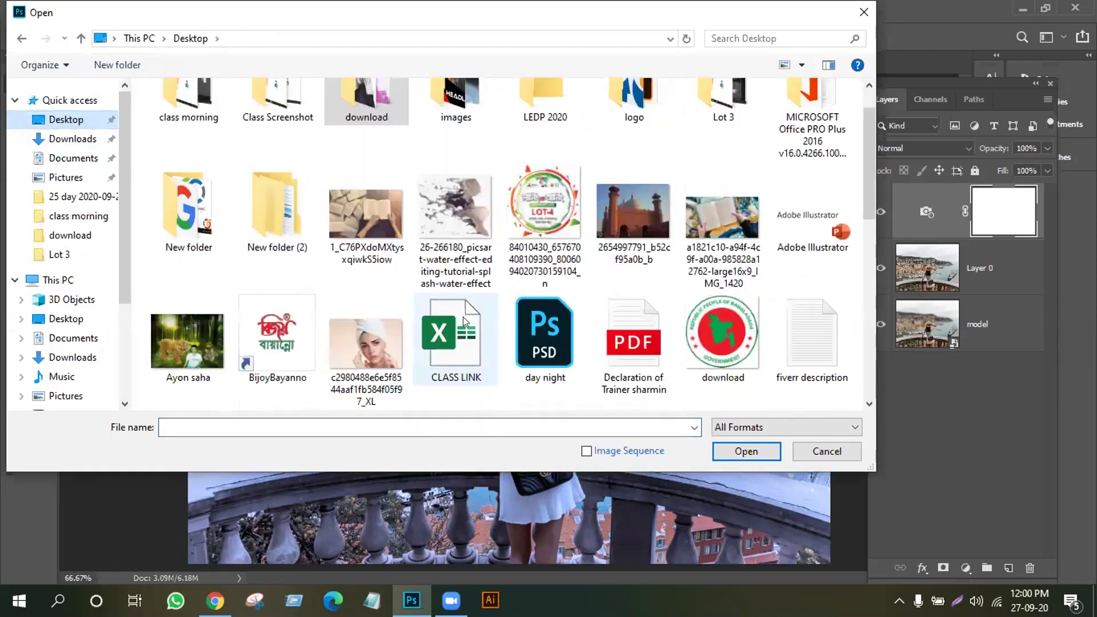
{"action": "left_click", "coordinate": [549, 224]}
{"action": "left_click", "coordinate": [746, 451]}
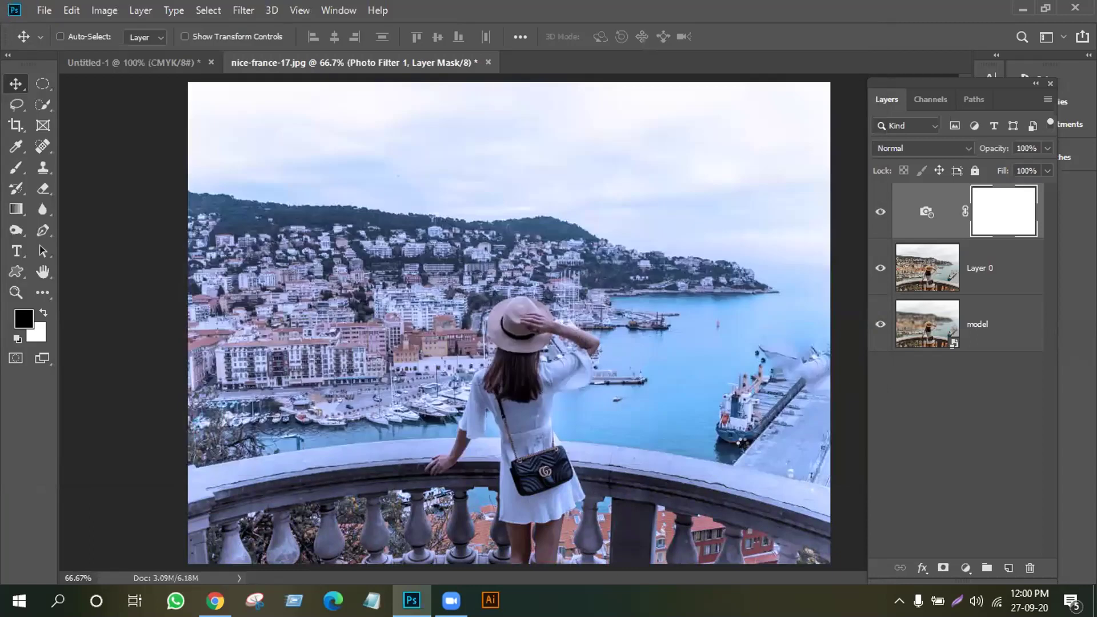
{"action": "key", "text": "x"}
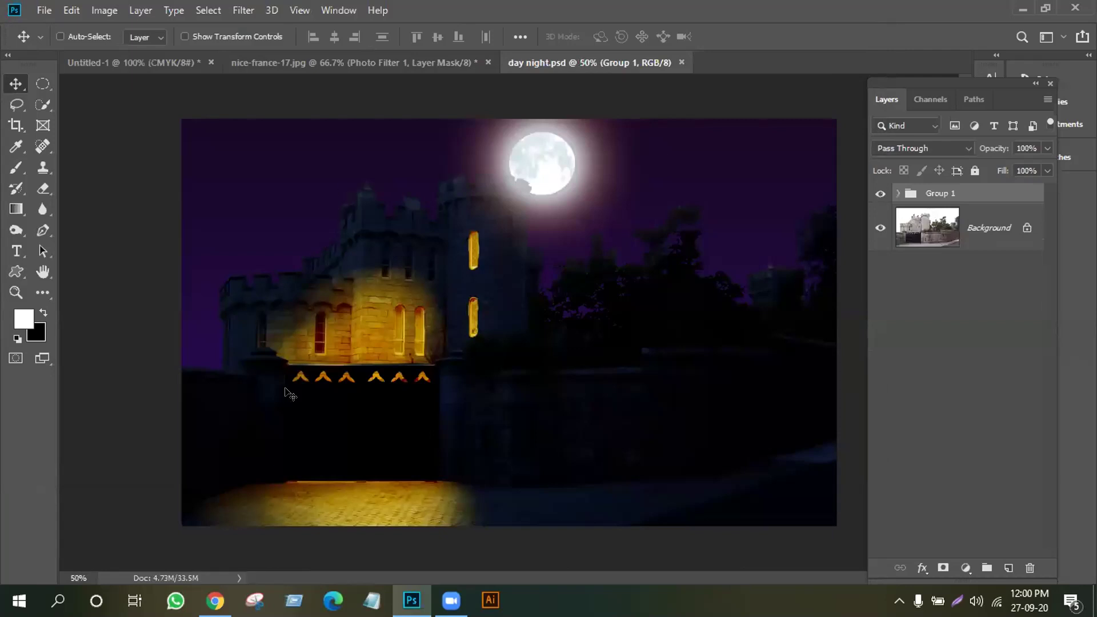
- Hide Group 1 in day night.psd to view the original daytime castle photo
{"action": "left_click", "coordinate": [874, 193]}
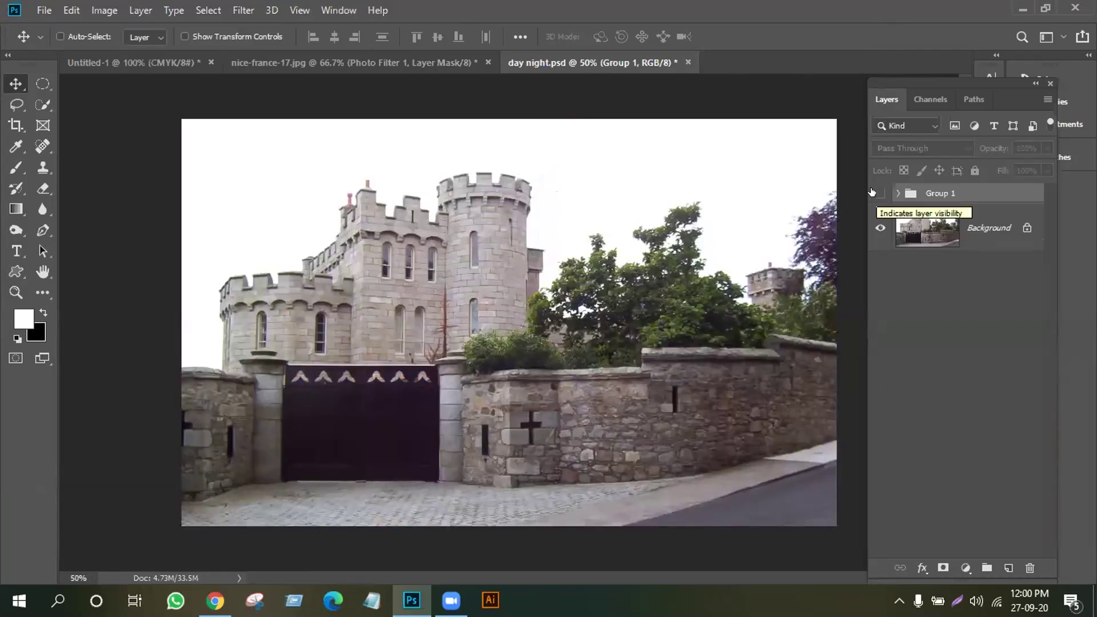
- Show and hide Group 1 to compare the night and day castle, and close day night.psd without saving
{"action": "left_click", "coordinate": [872, 193]}
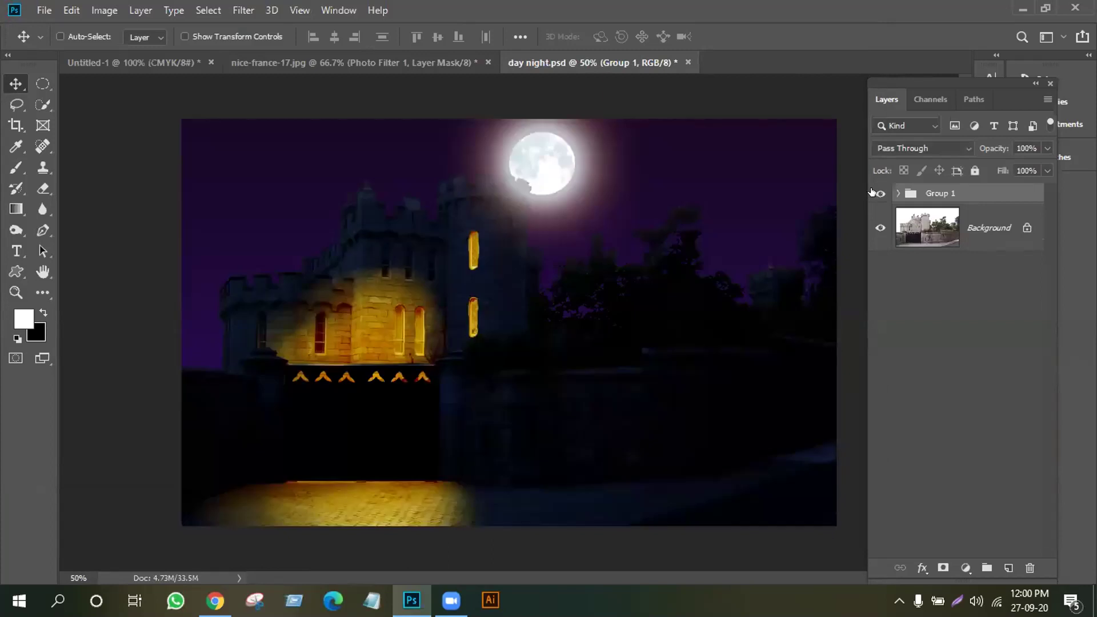
{"action": "left_click", "coordinate": [873, 192]}
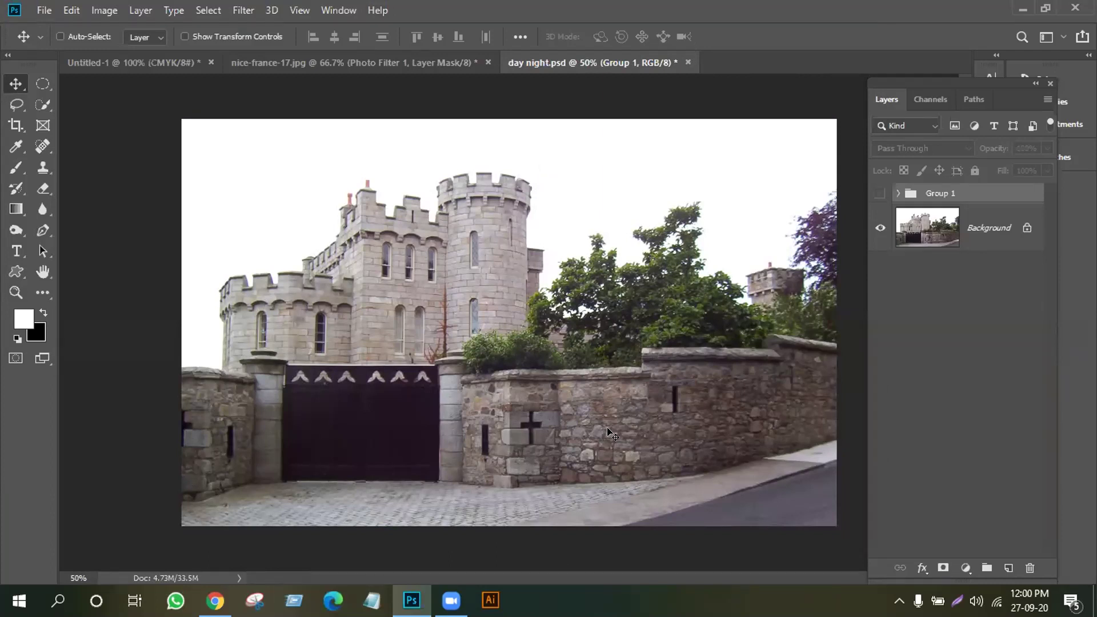
{"action": "left_click", "coordinate": [688, 61]}
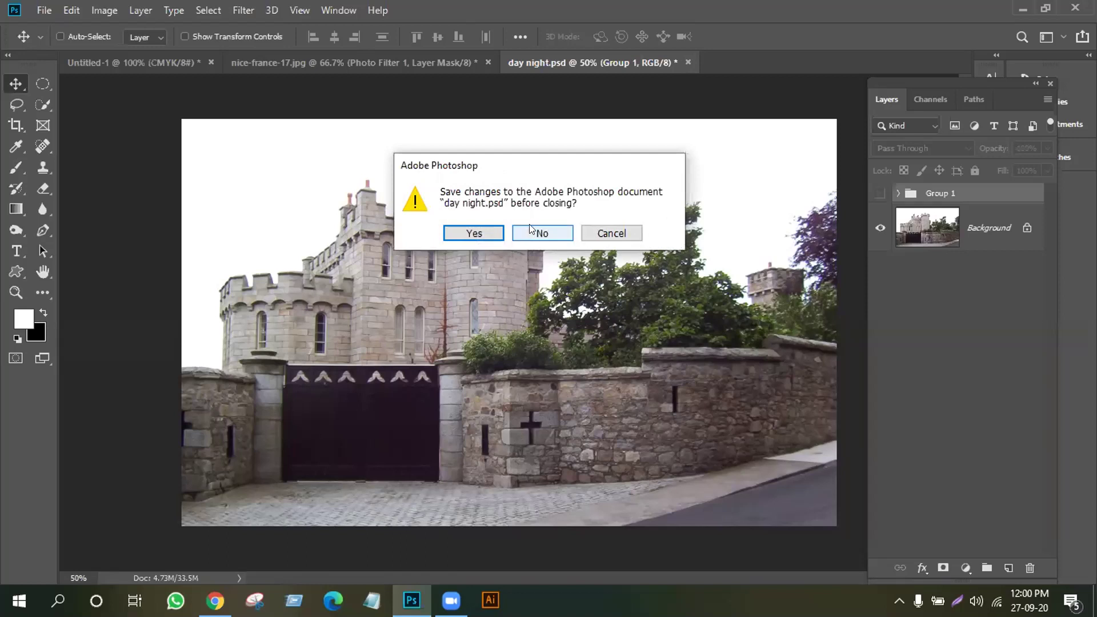
{"action": "left_click", "coordinate": [607, 231]}
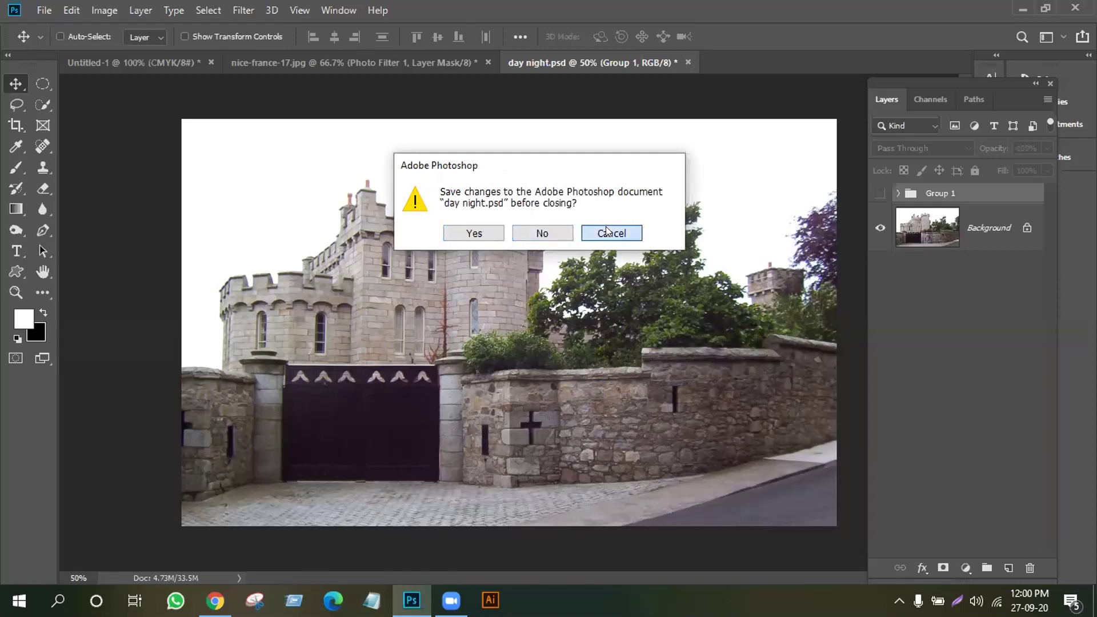
{"action": "left_click", "coordinate": [879, 193]}
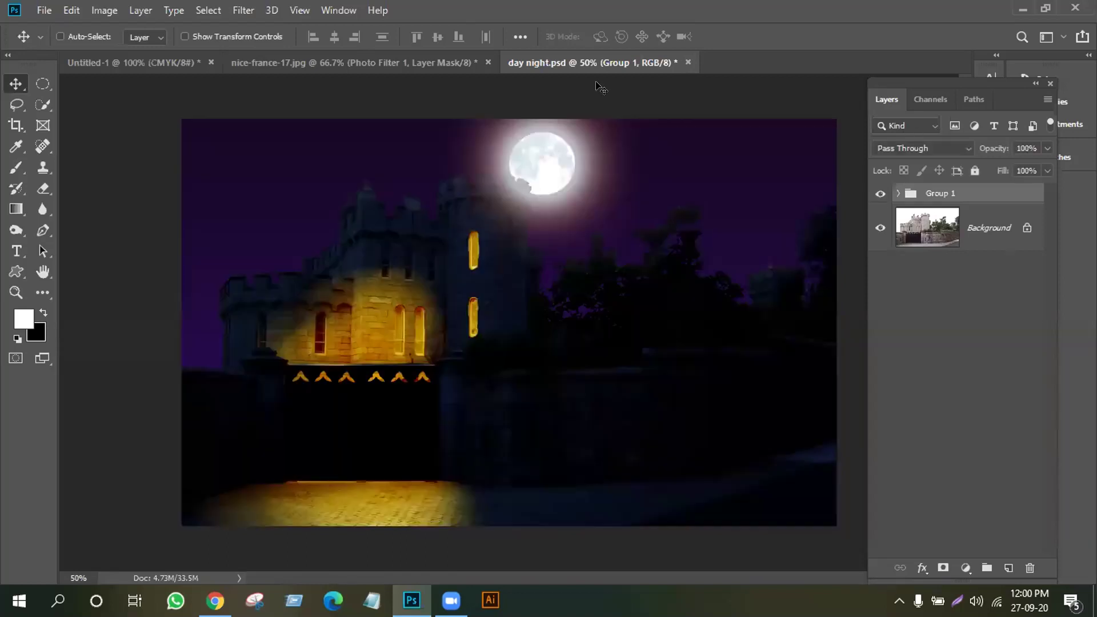
{"action": "left_click", "coordinate": [686, 62]}
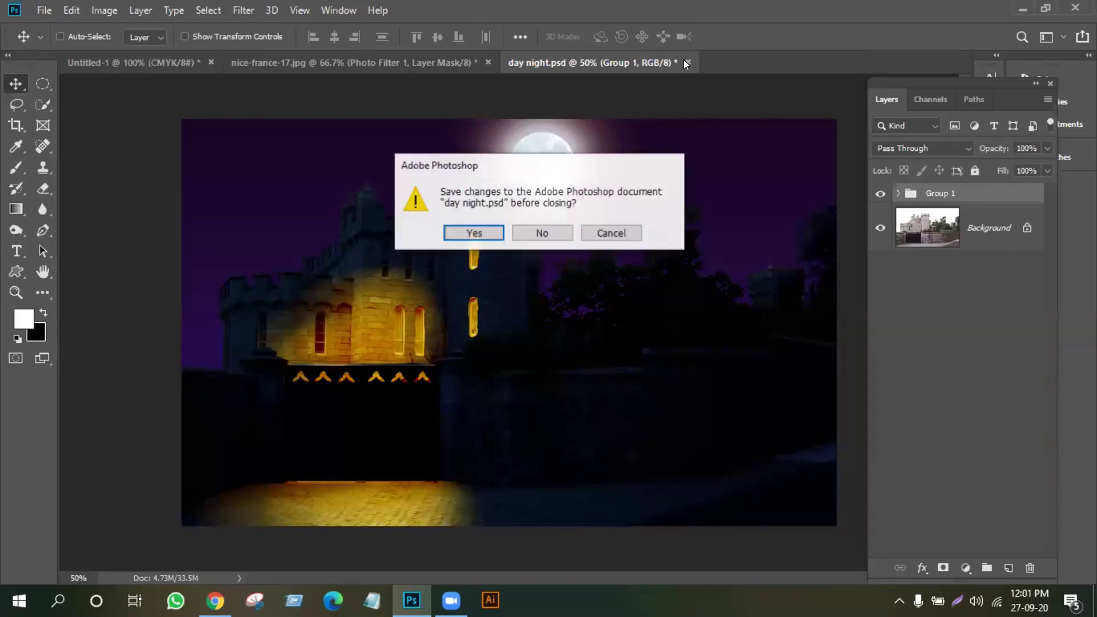
{"action": "left_click", "coordinate": [533, 231]}
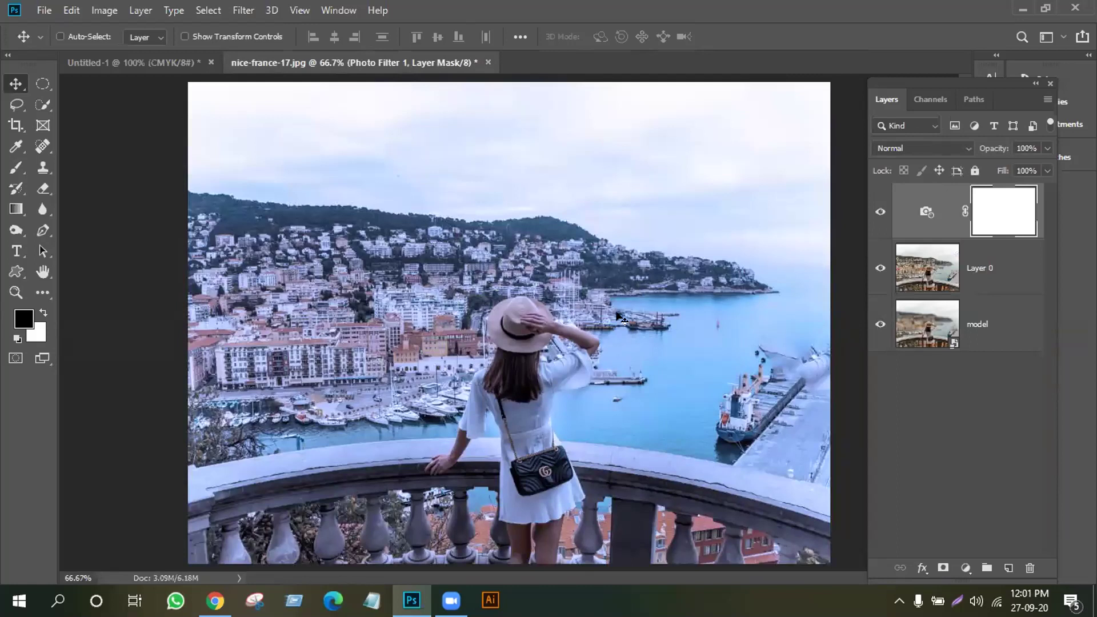
- Delete the Photo Filter adjustment layer from nice-france-17.jpg and view the available adjustment layer types
{"action": "left_click_drag", "start_coordinate": [910, 212], "coordinate": [1029, 568]}
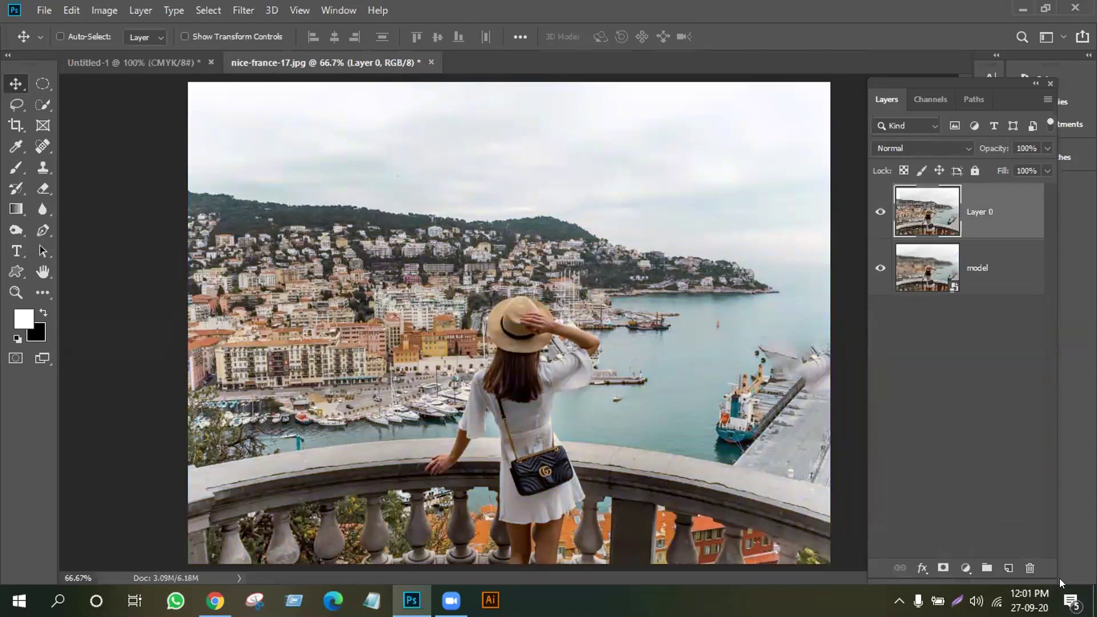
{"action": "left_click", "coordinate": [966, 568]}
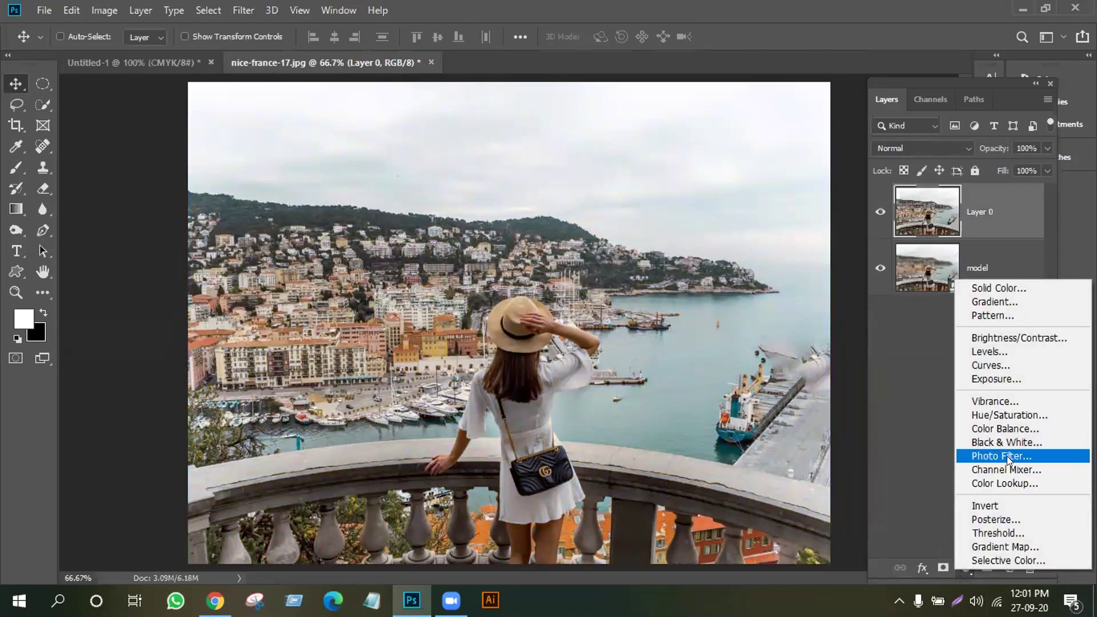
{"action": "left_click", "coordinate": [760, 482]}
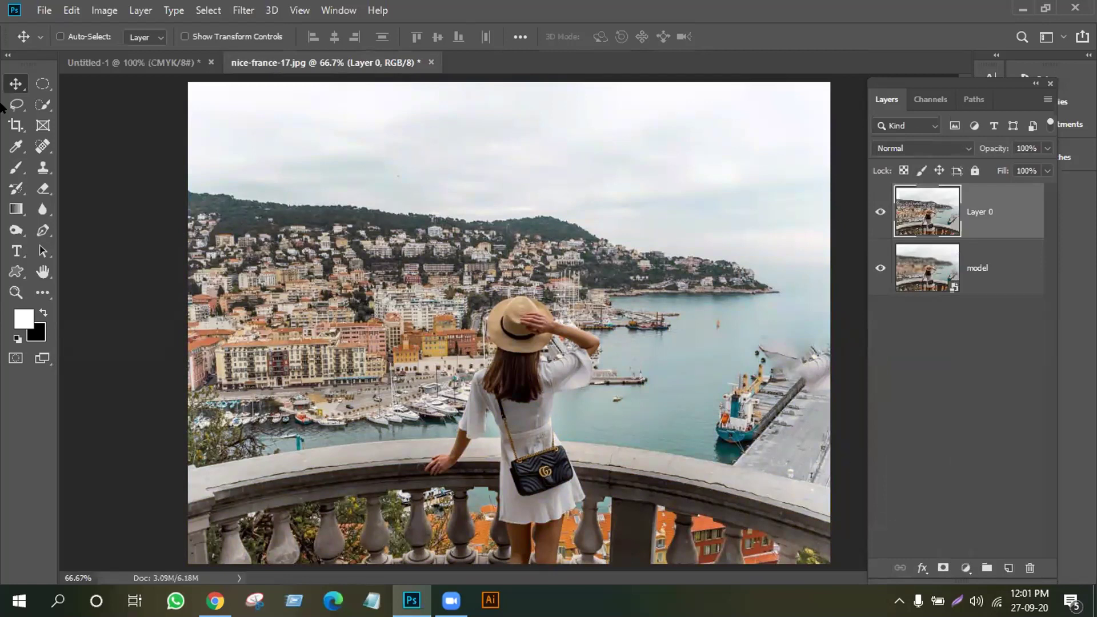
{"action": "left_click", "coordinate": [41, 10]}
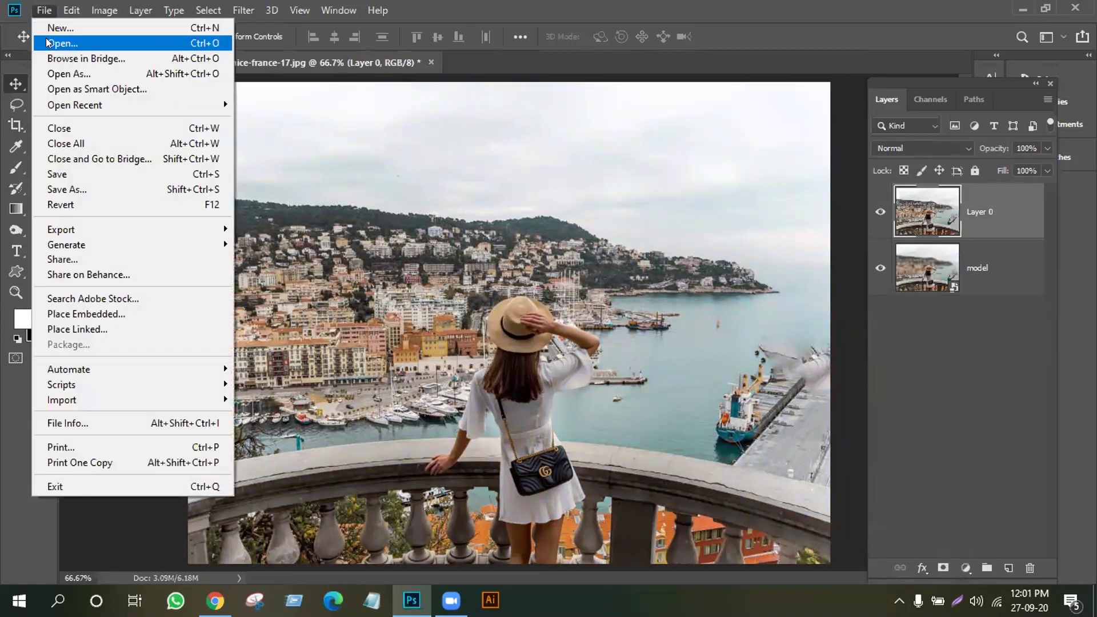
{"action": "left_click", "coordinate": [46, 39]}
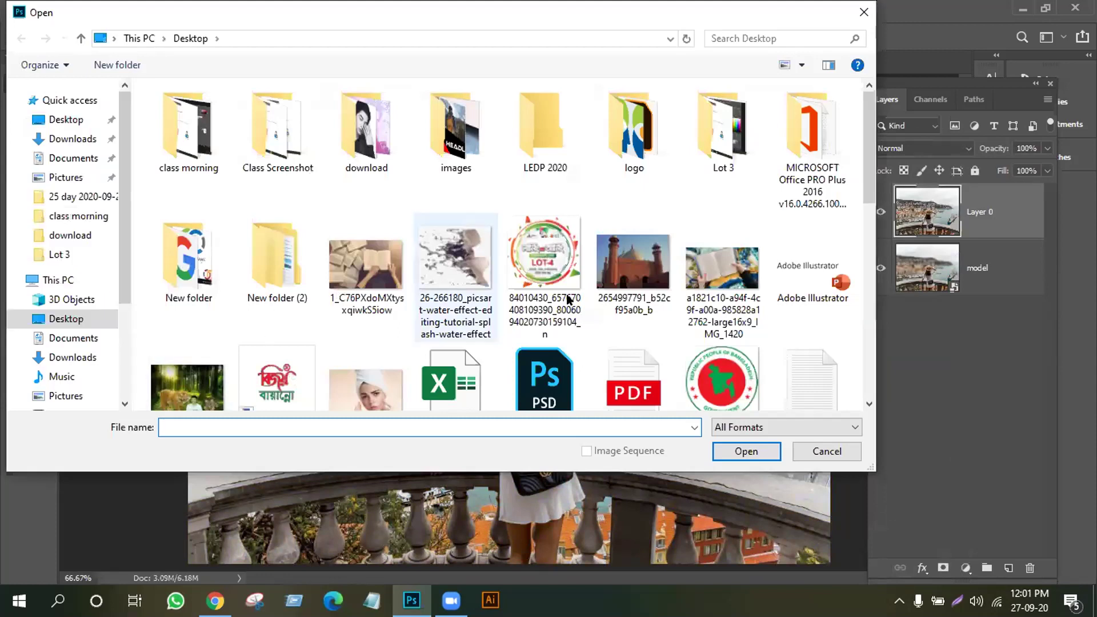
{"action": "scroll", "coordinate": [752, 286], "scroll_direction": "down", "scroll_amount": 4}
{"action": "scroll", "coordinate": [495, 327], "scroll_direction": "down", "scroll_amount": 4}
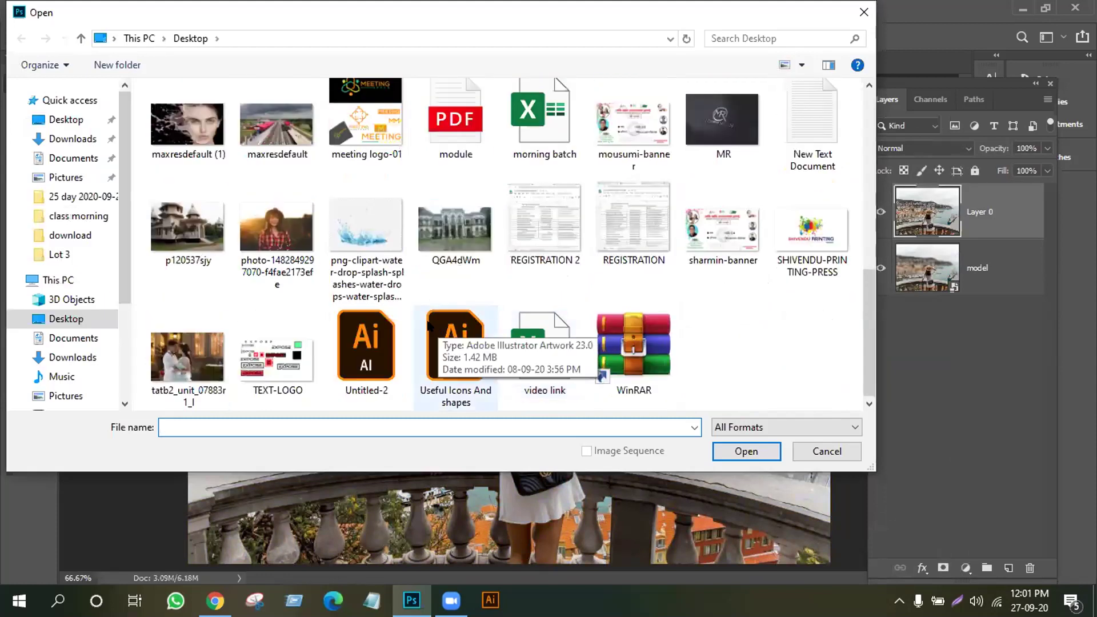
{"action": "scroll", "coordinate": [434, 322], "scroll_direction": "up", "scroll_amount": 4}
{"action": "scroll", "coordinate": [426, 322], "scroll_direction": "up", "scroll_amount": 3}
{"action": "left_click", "coordinate": [276, 382]}
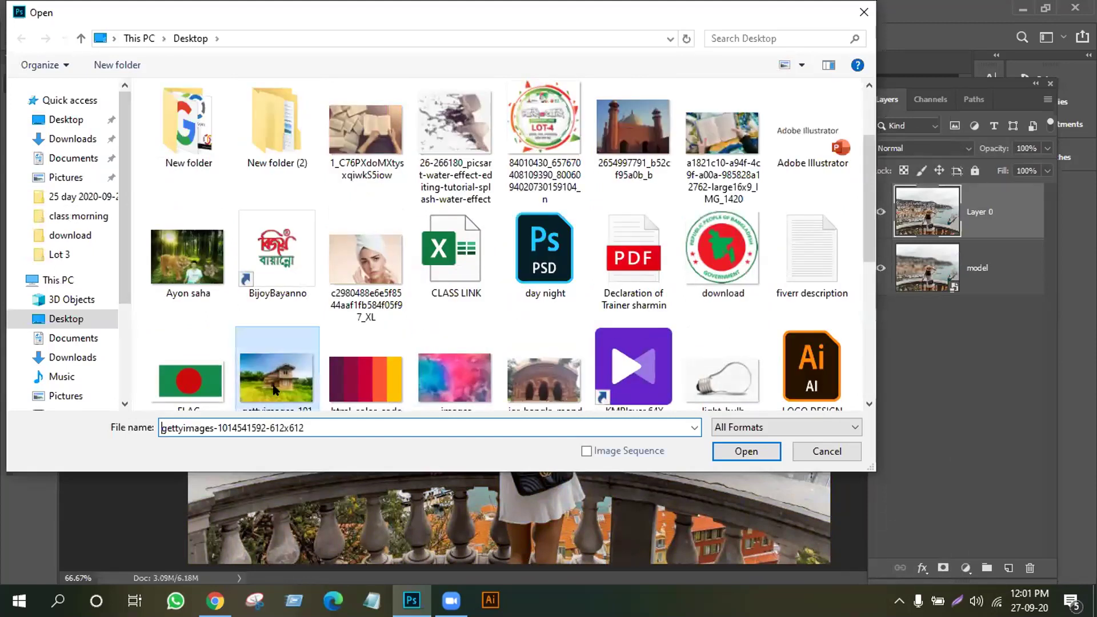
{"action": "left_click", "coordinate": [743, 449]}
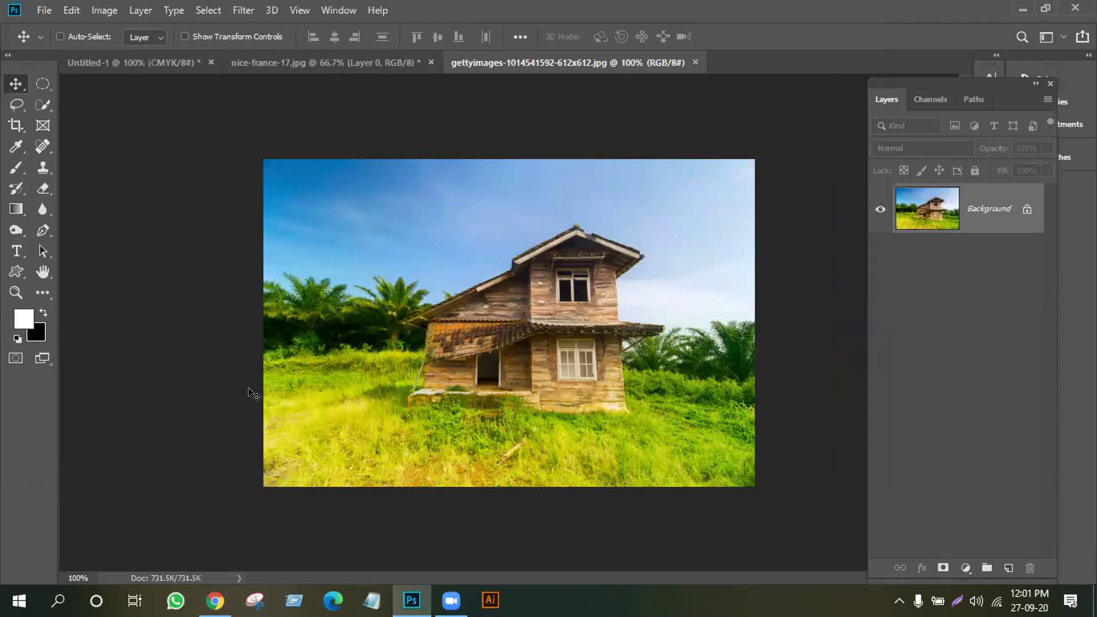
- View the house photo's Red and Green channels individually, and return to the RGB composite
{"action": "left_click", "coordinate": [930, 99]}
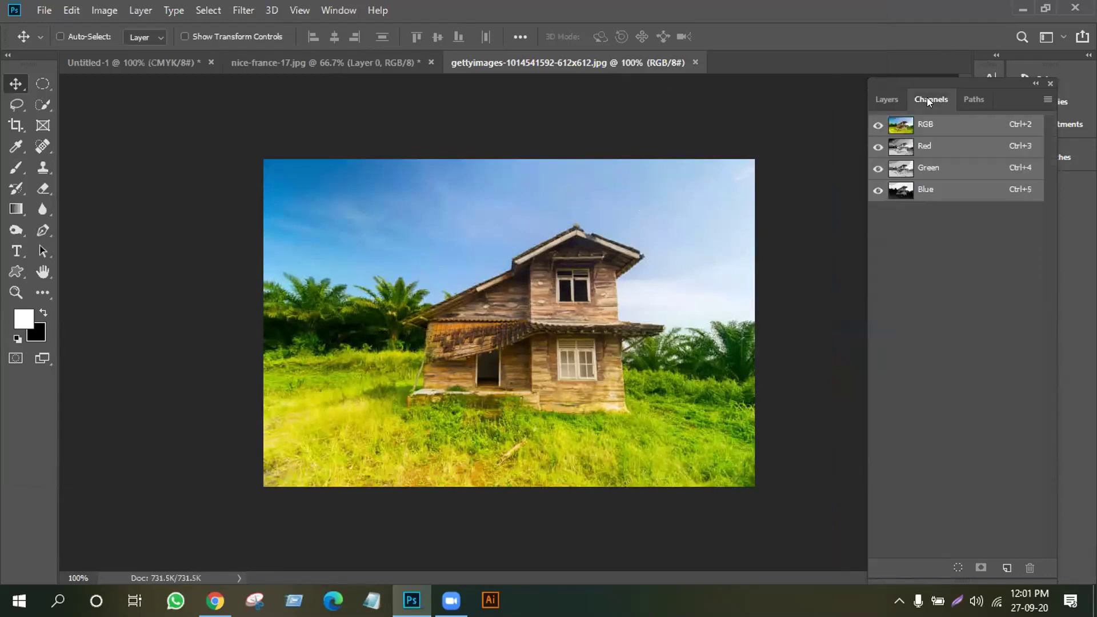
{"action": "left_click", "coordinate": [877, 98]}
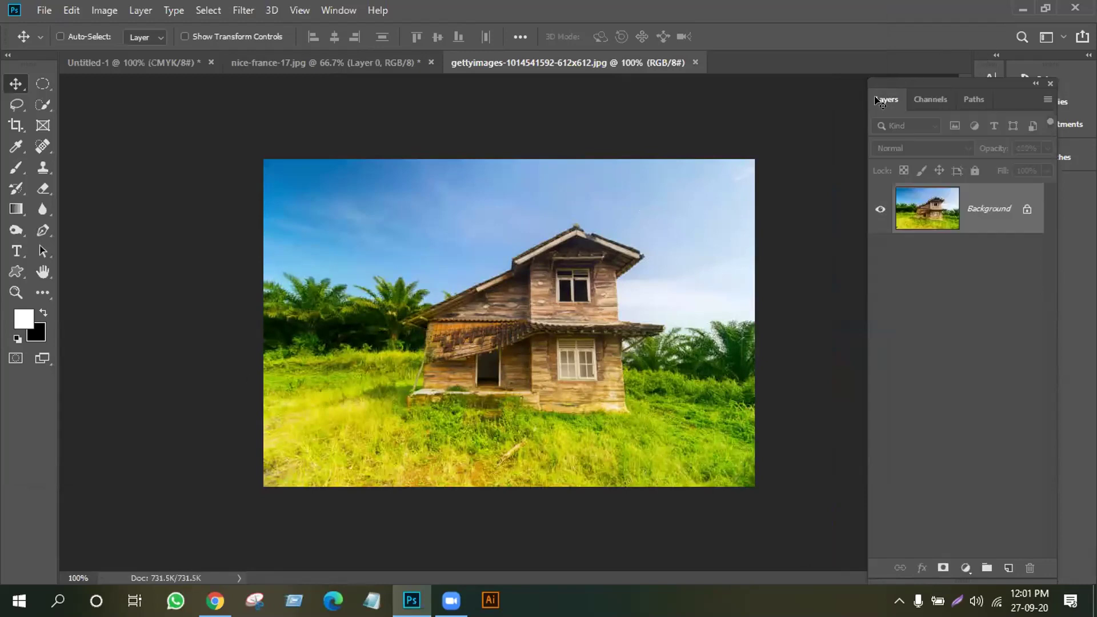
{"action": "left_click", "coordinate": [927, 103]}
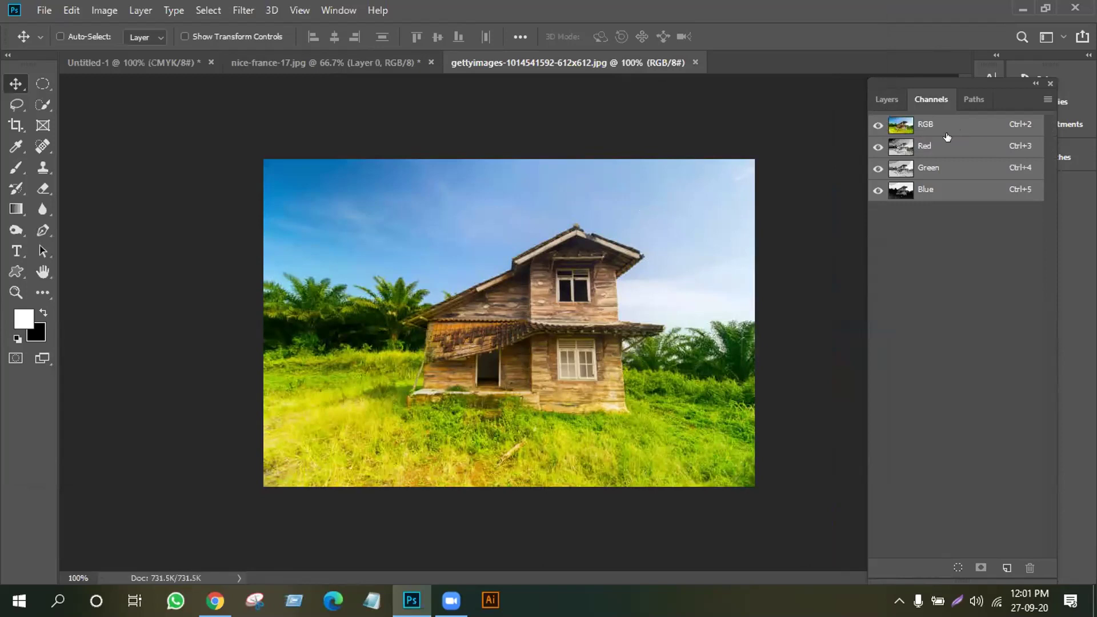
{"action": "left_click", "coordinate": [918, 147]}
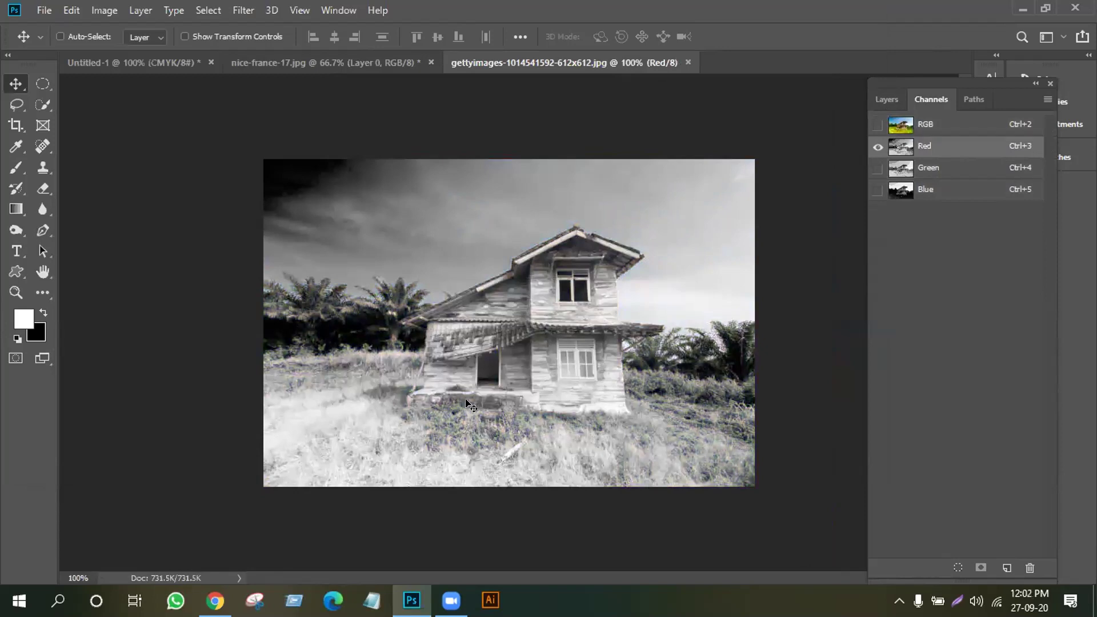
{"action": "left_click", "coordinate": [924, 167]}
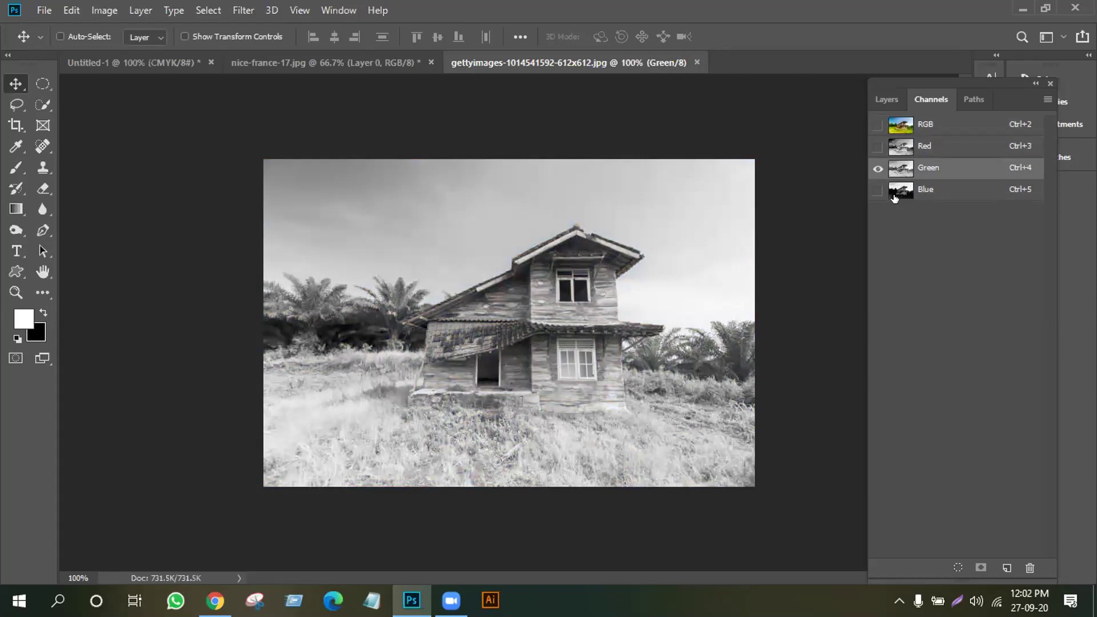
{"action": "left_click", "coordinate": [910, 124]}
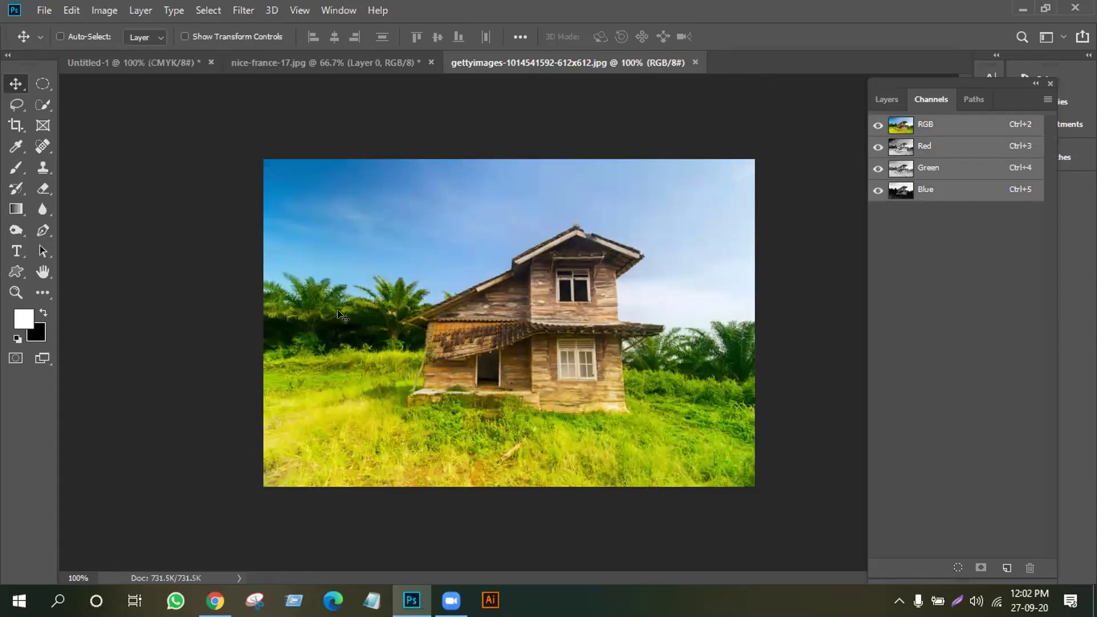
- Compare the Red, Green and Blue channels for contrast between the sky and the house and trees
{"action": "left_click", "coordinate": [945, 151]}
{"action": "left_click", "coordinate": [933, 175]}
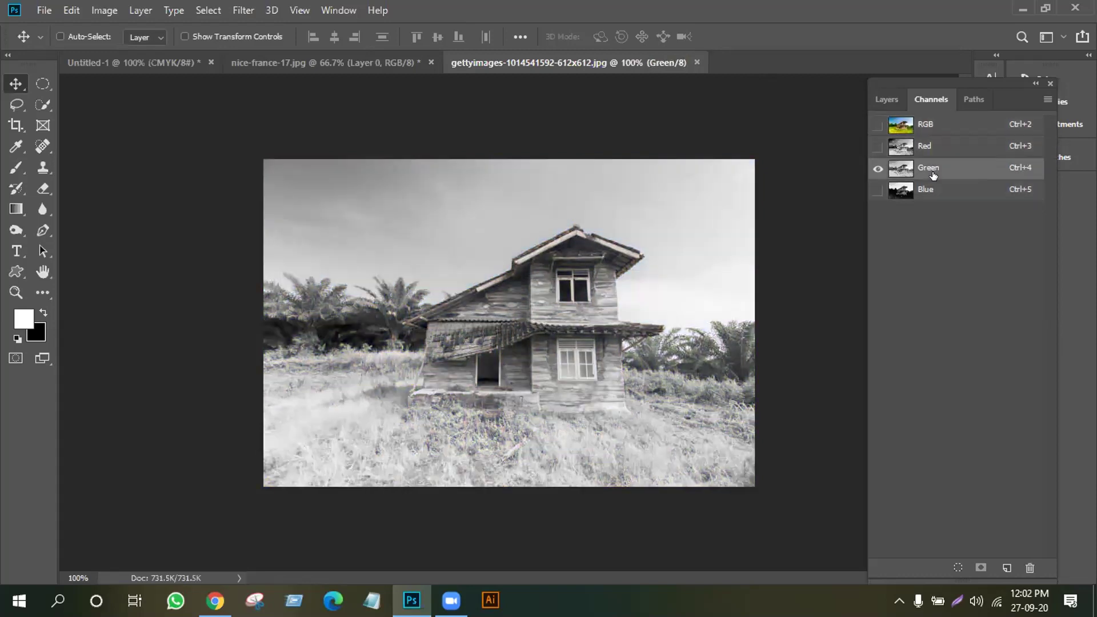
{"action": "left_click", "coordinate": [931, 189]}
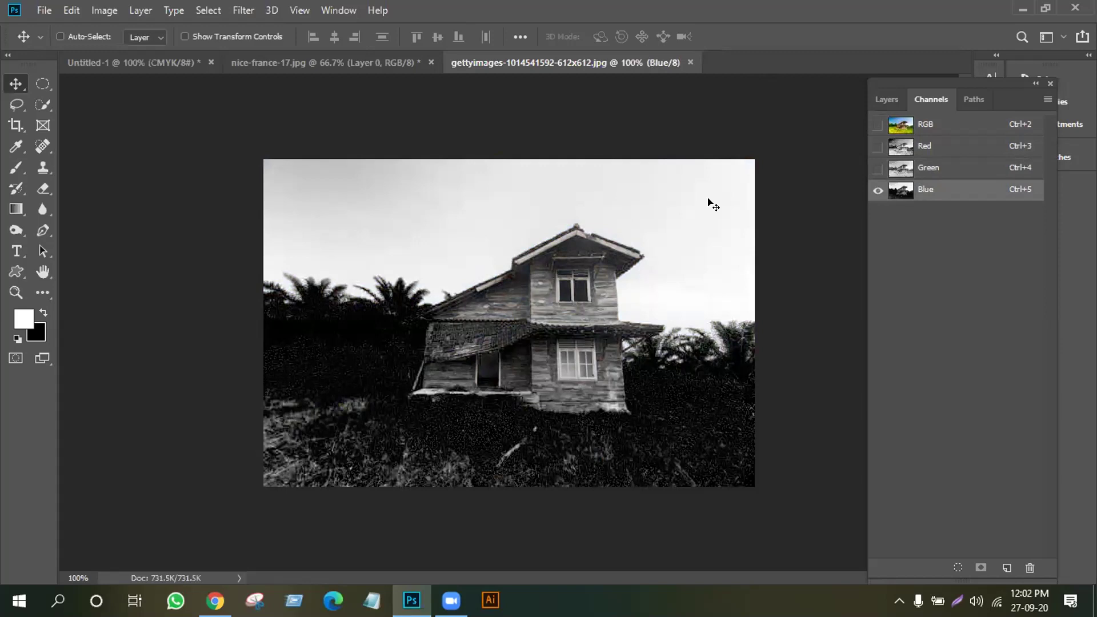
{"action": "left_click", "coordinate": [896, 172]}
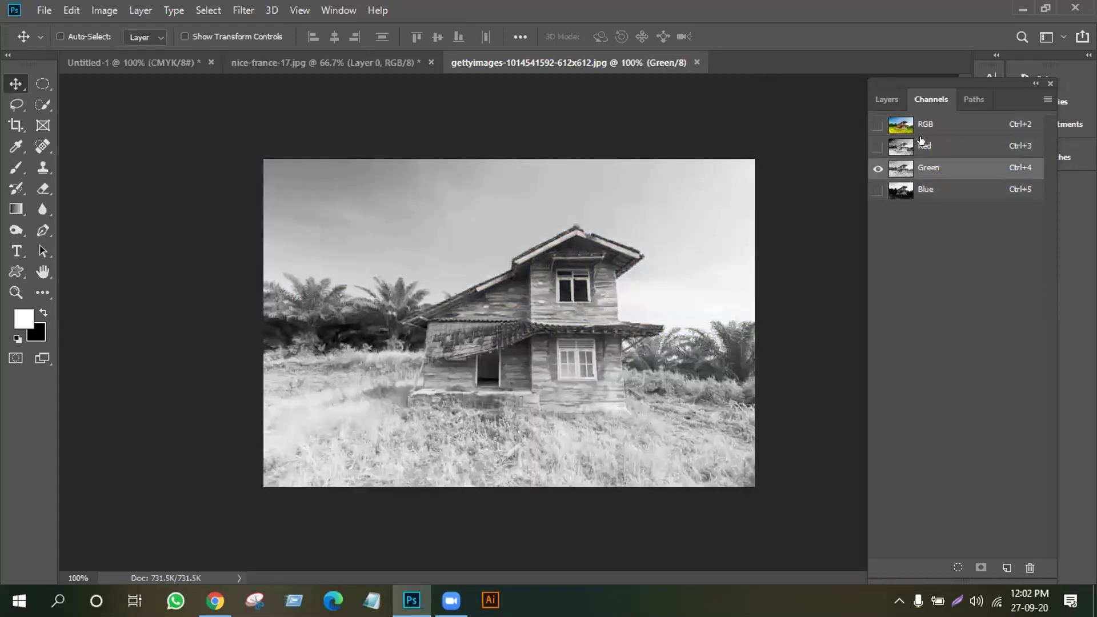
{"action": "left_click", "coordinate": [963, 192]}
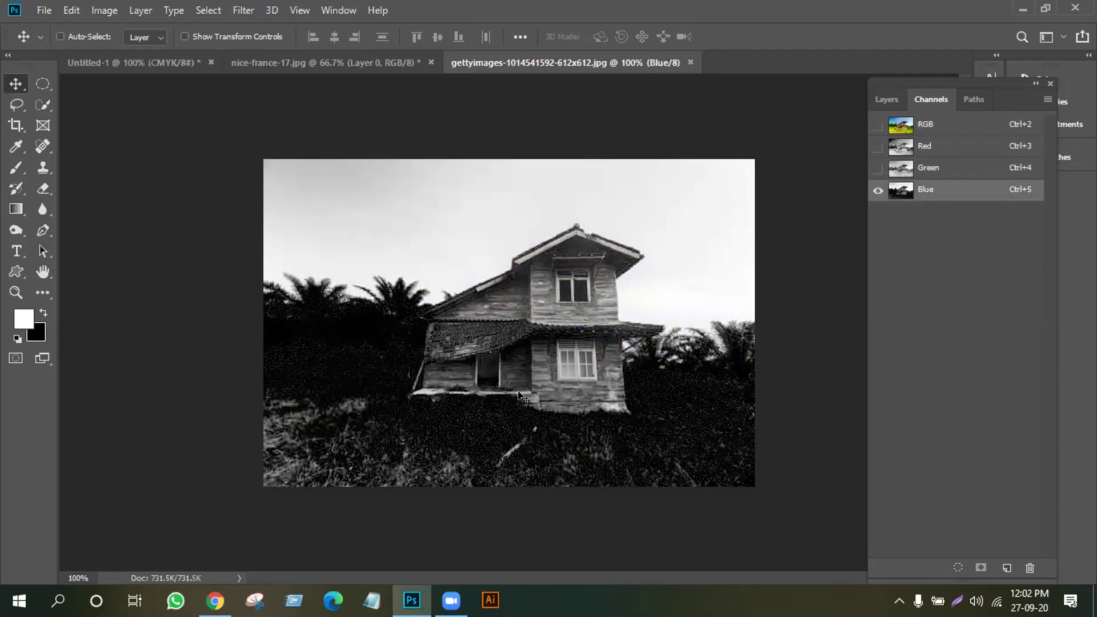
{"action": "left_click", "coordinate": [909, 170]}
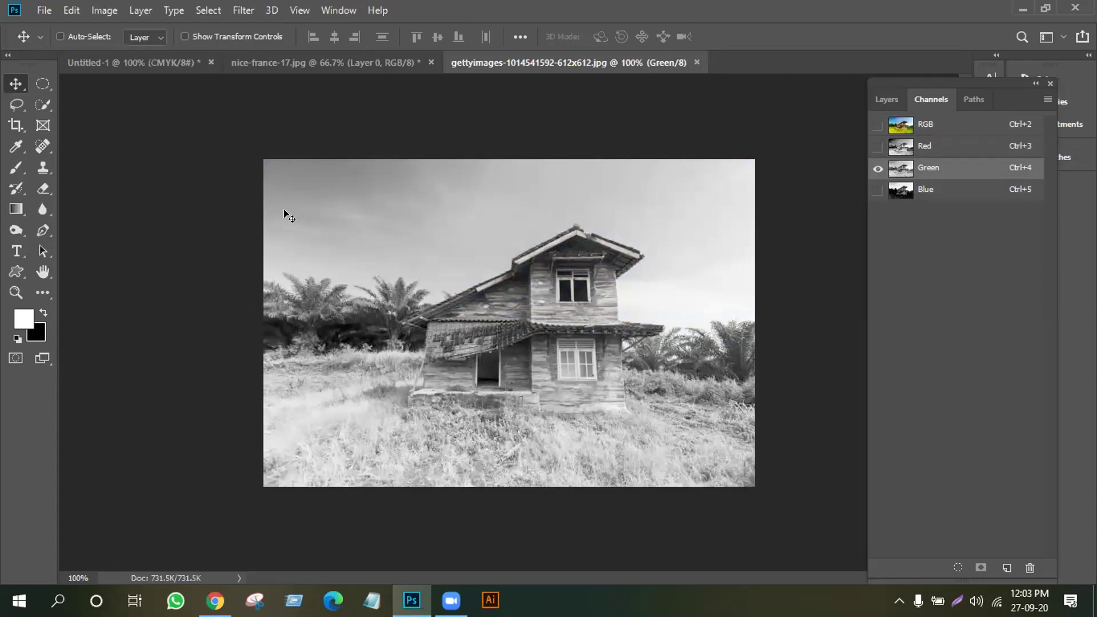
- Isolate the Blue channel of the house photo and duplicate it
{"action": "left_click", "coordinate": [930, 191]}
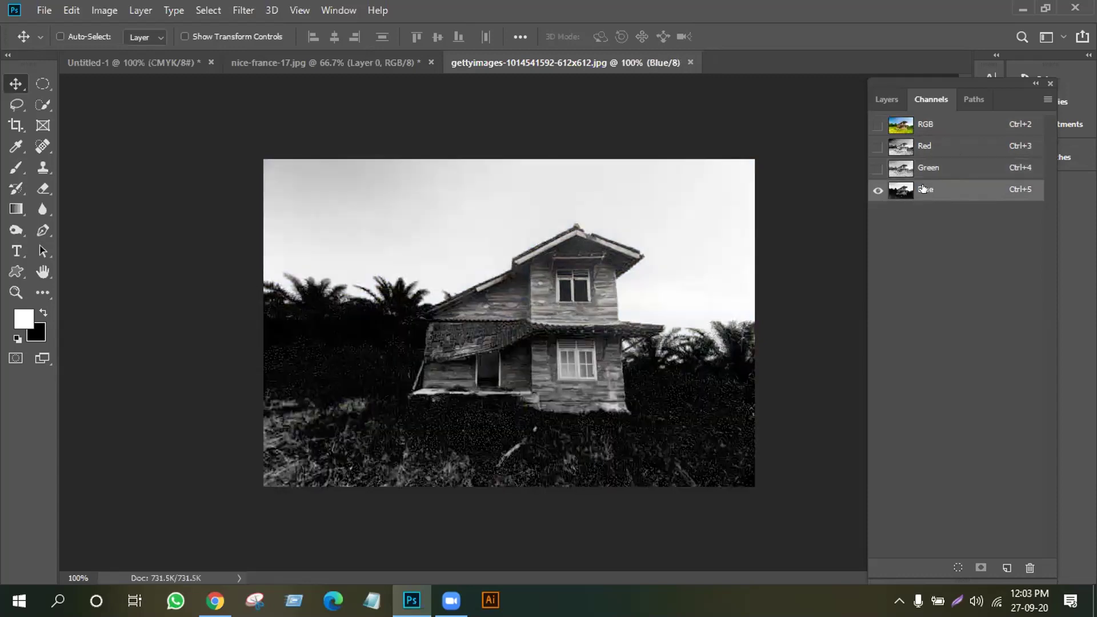
{"action": "left_click_drag", "start_coordinate": [925, 189], "coordinate": [1006, 565]}
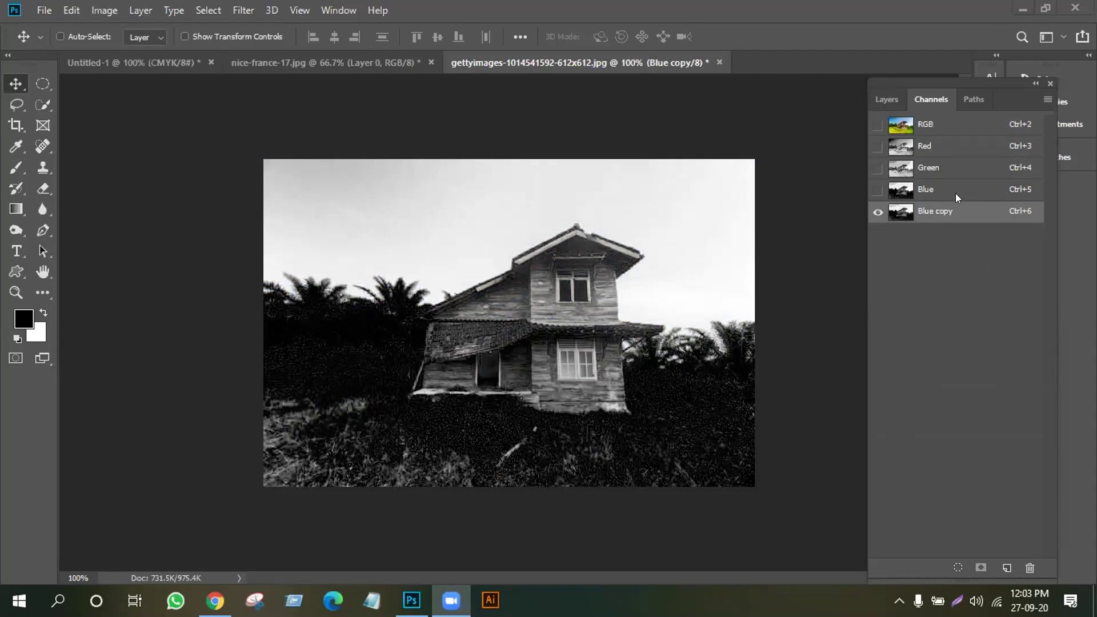
{"action": "left_click", "coordinate": [918, 184]}
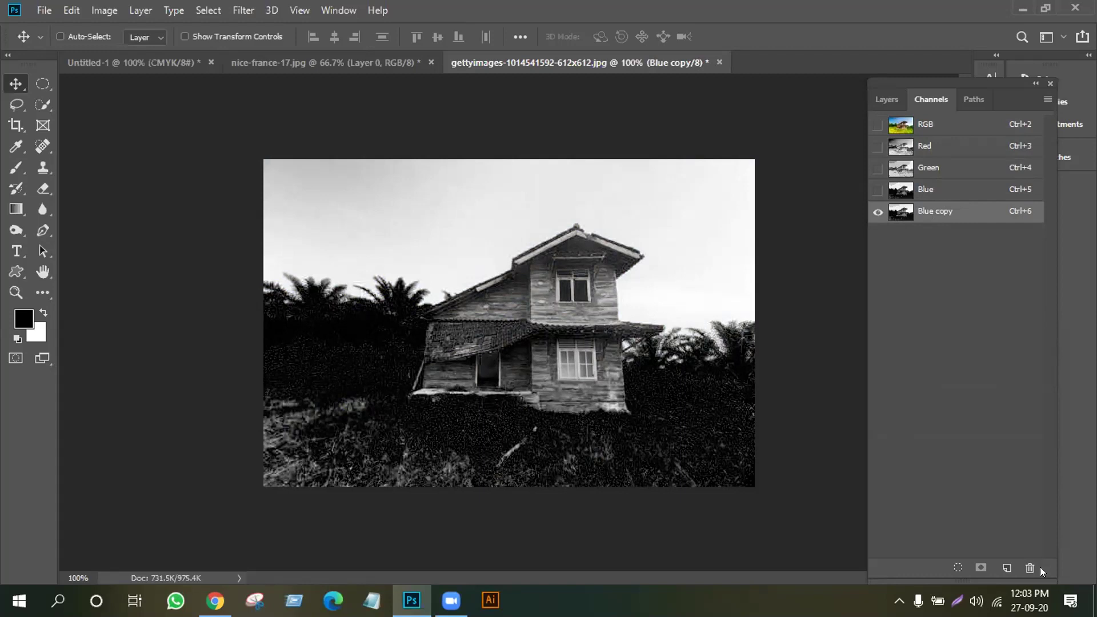
{"action": "left_click", "coordinate": [1004, 566]}
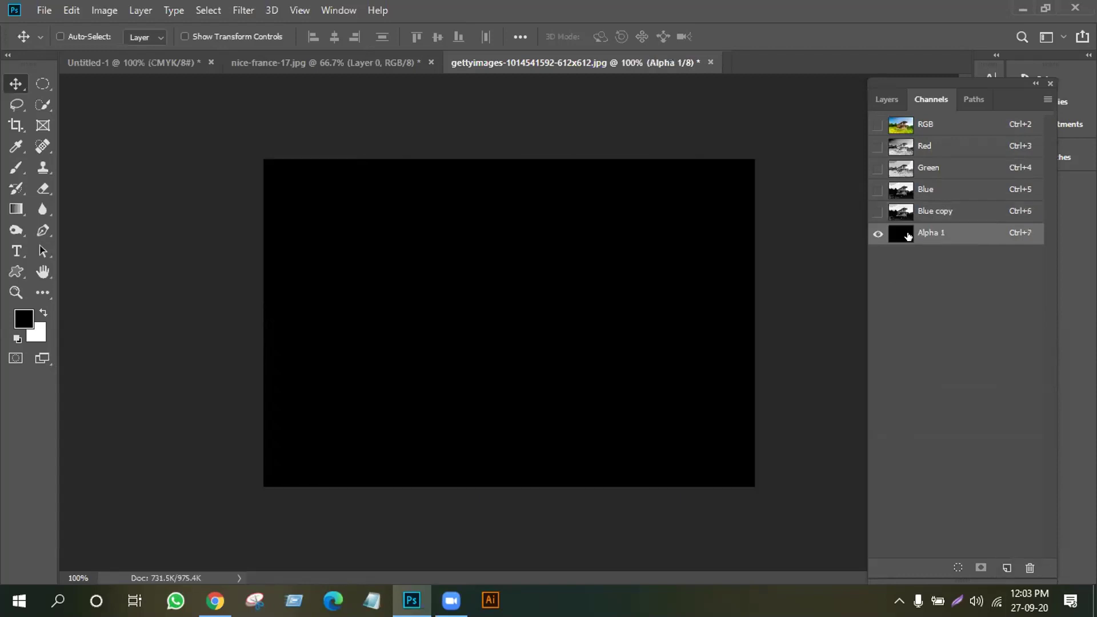
{"action": "left_click_drag", "start_coordinate": [941, 231], "coordinate": [1030, 568]}
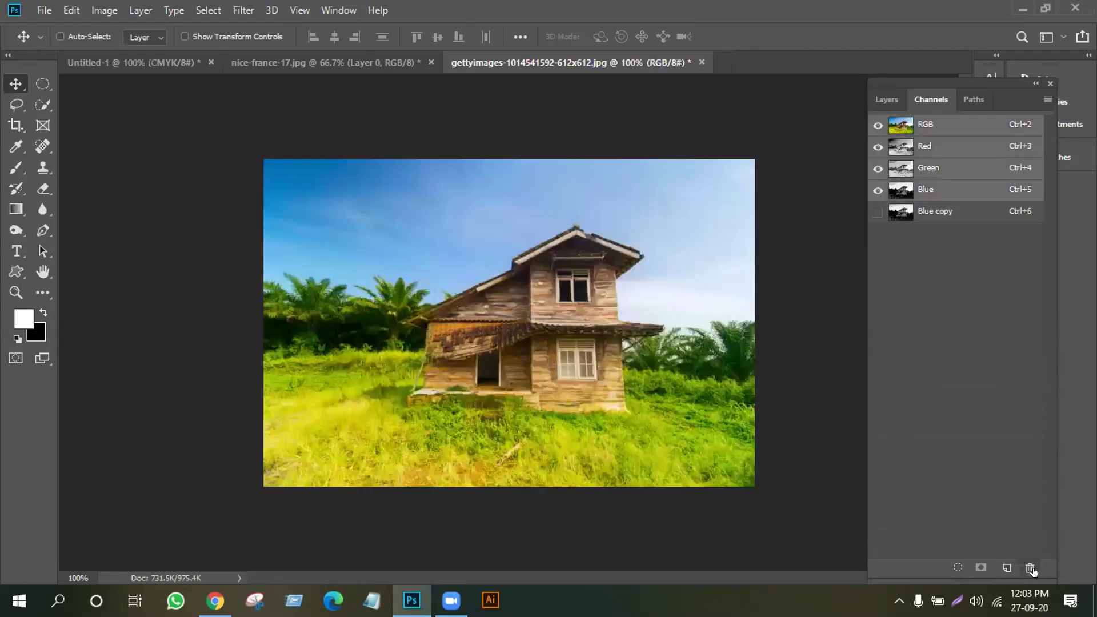
{"action": "left_click_drag", "start_coordinate": [918, 211], "coordinate": [1004, 566]}
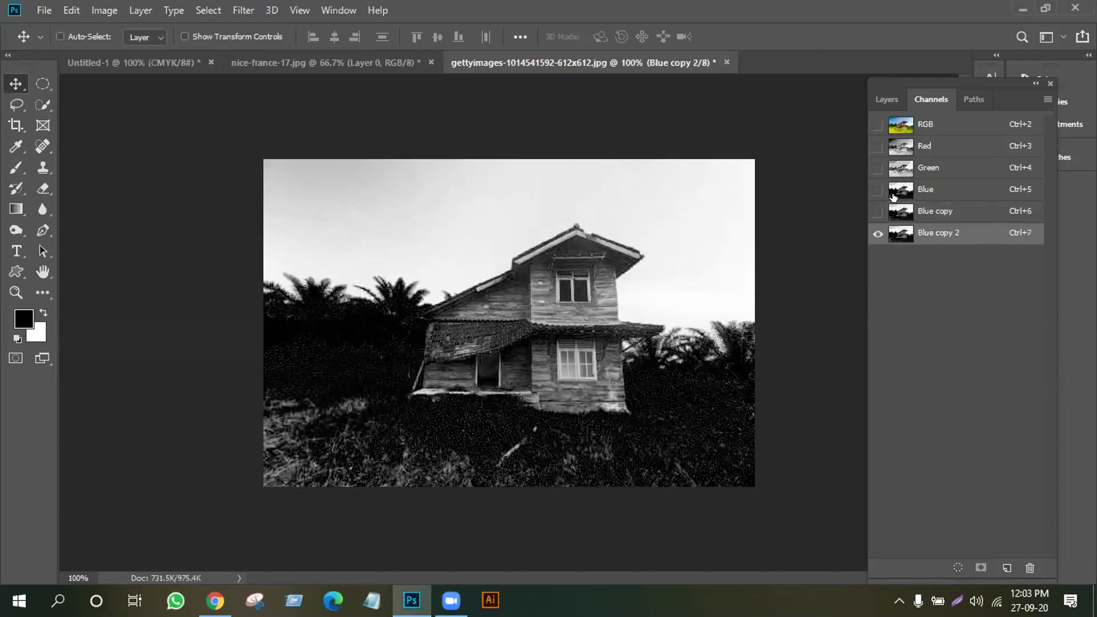
{"action": "left_click_drag", "start_coordinate": [967, 232], "coordinate": [1029, 567]}
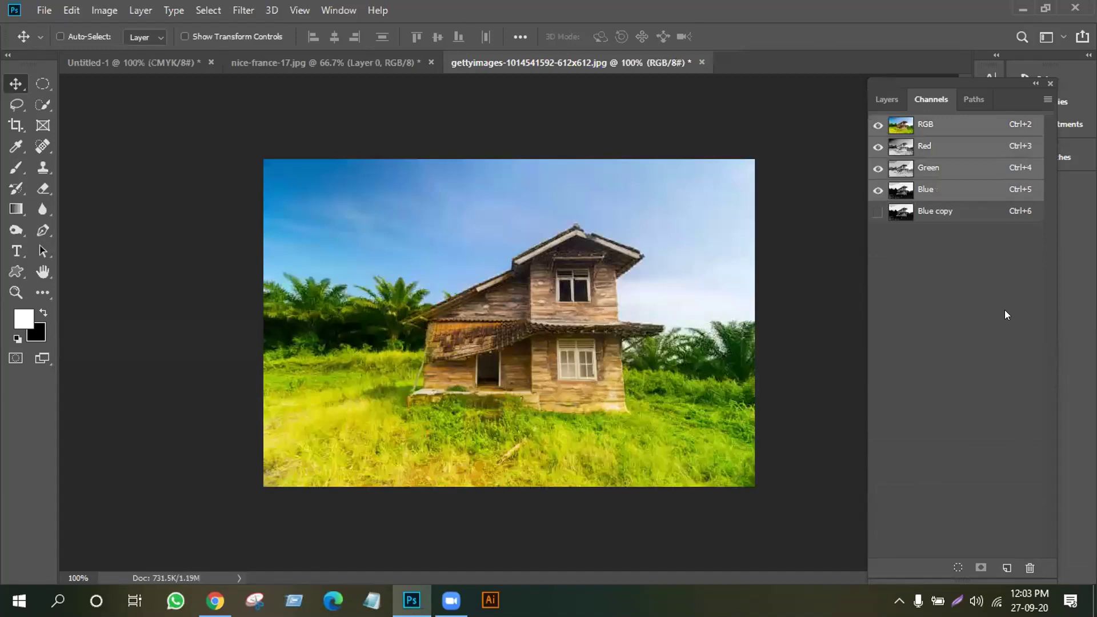
- Apply Levels to the Blue copy channel with the black input level set to 143
{"action": "left_click", "coordinate": [920, 212]}
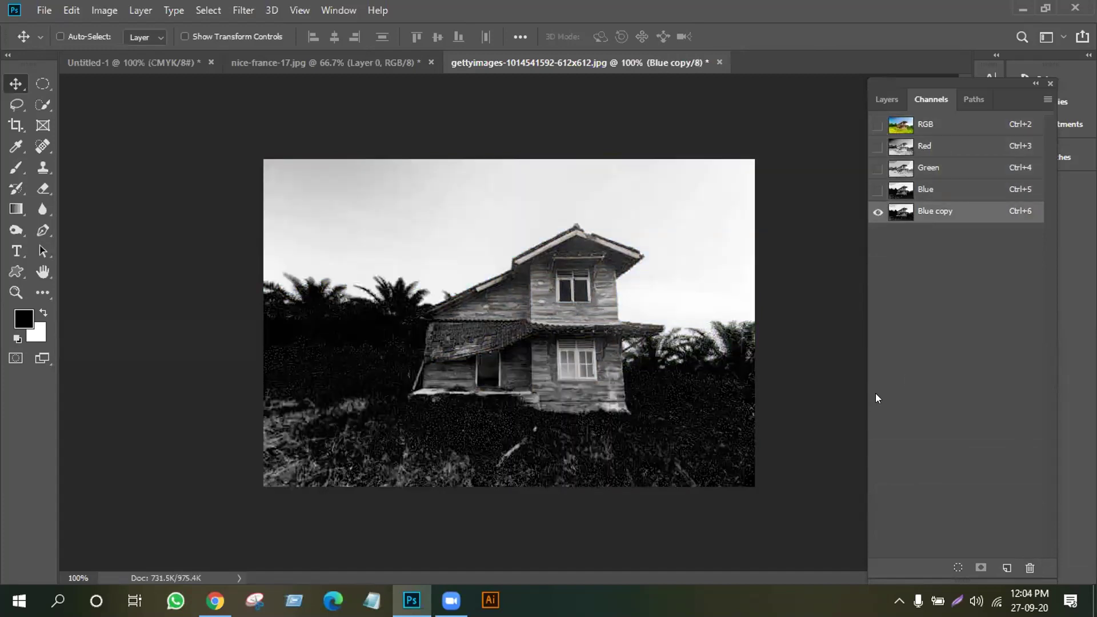
{"action": "left_click", "coordinate": [104, 9]}
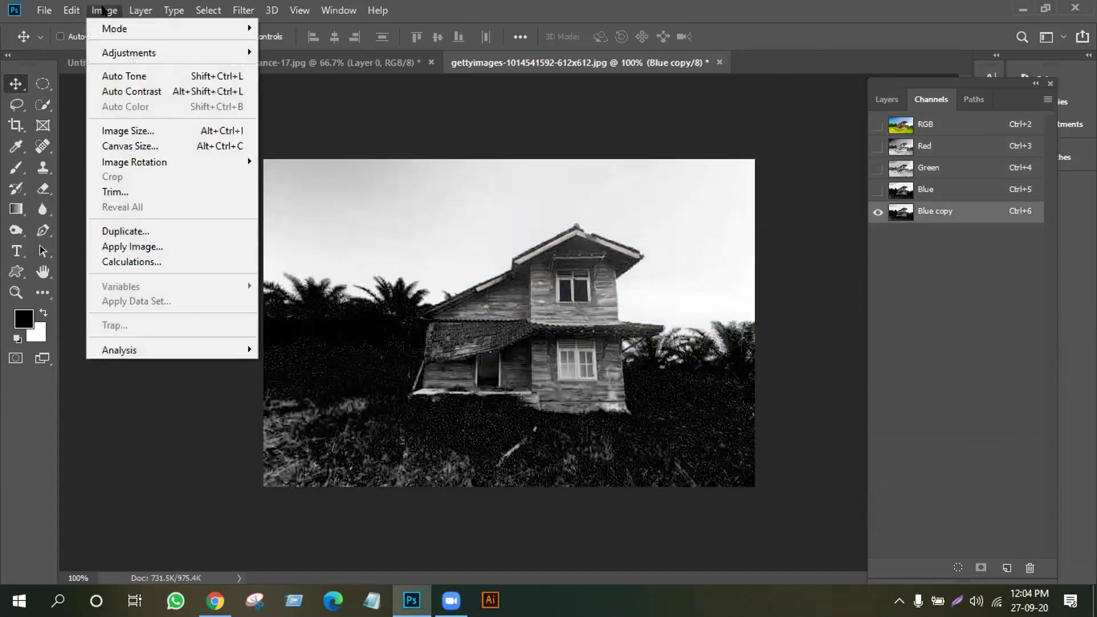
{"action": "mouse_move", "coordinate": [121, 49]}
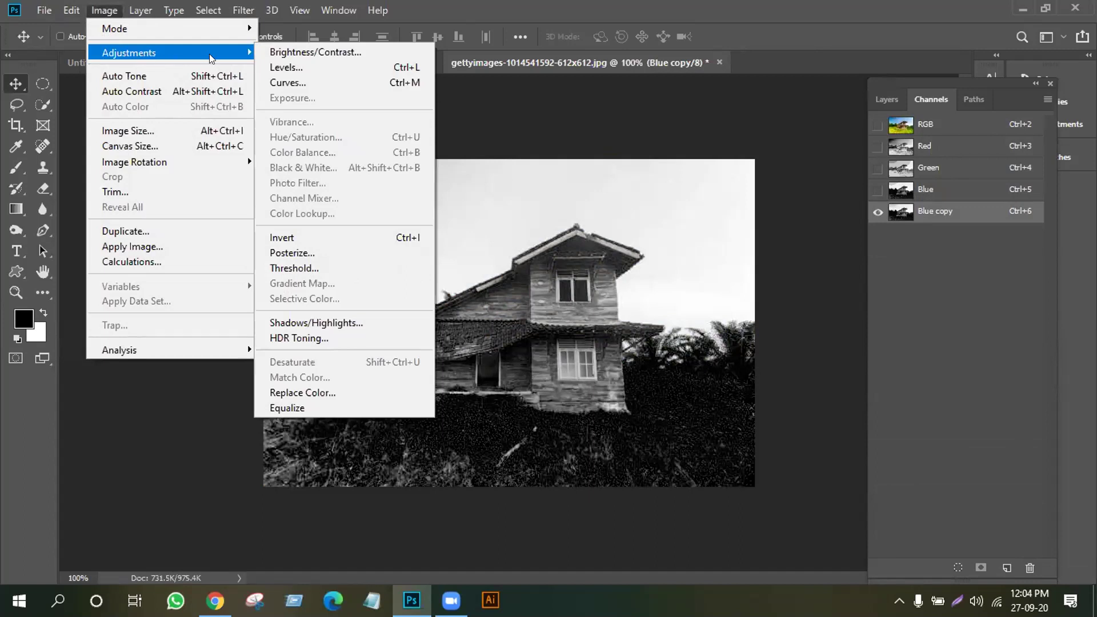
{"action": "left_click", "coordinate": [286, 68]}
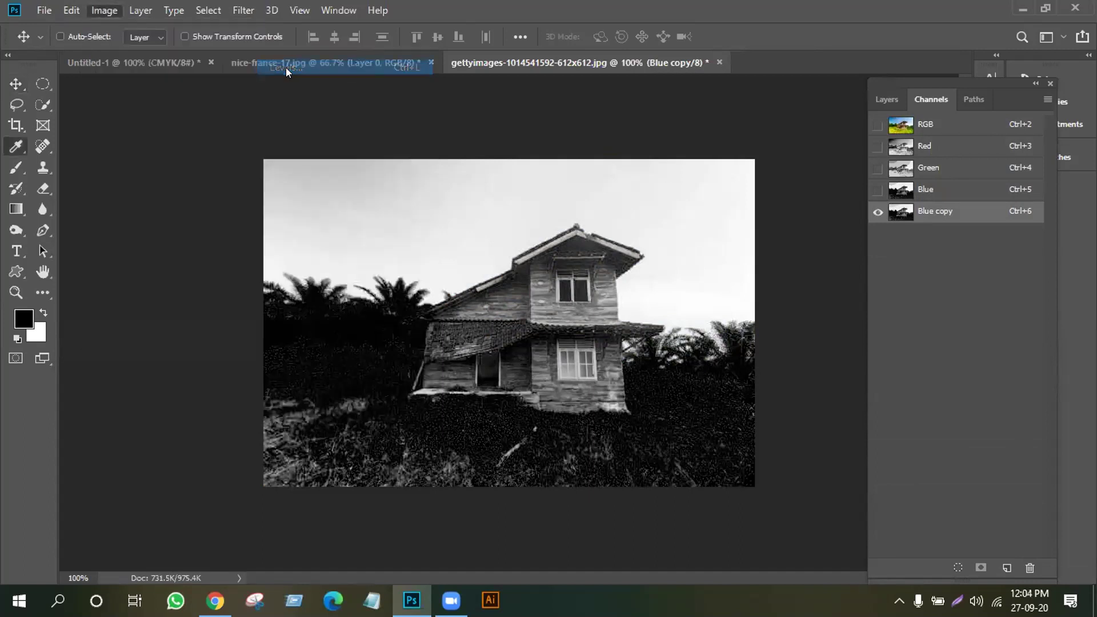
{"action": "left_click_drag", "start_coordinate": [598, 193], "coordinate": [710, 200]}
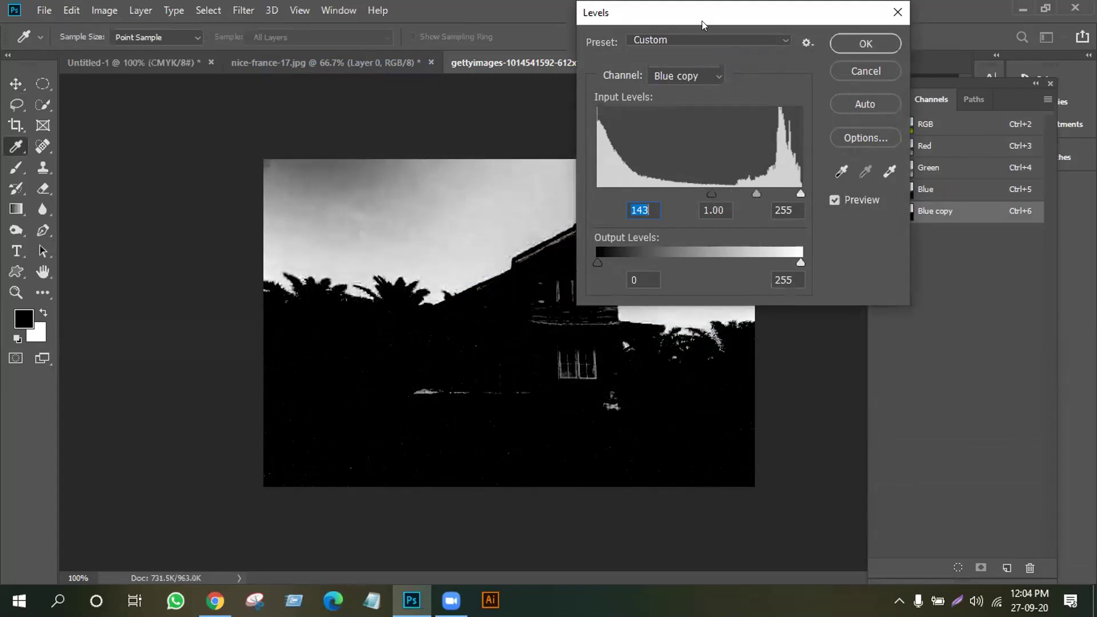
{"action": "left_click_drag", "start_coordinate": [714, 13], "coordinate": [900, 27]}
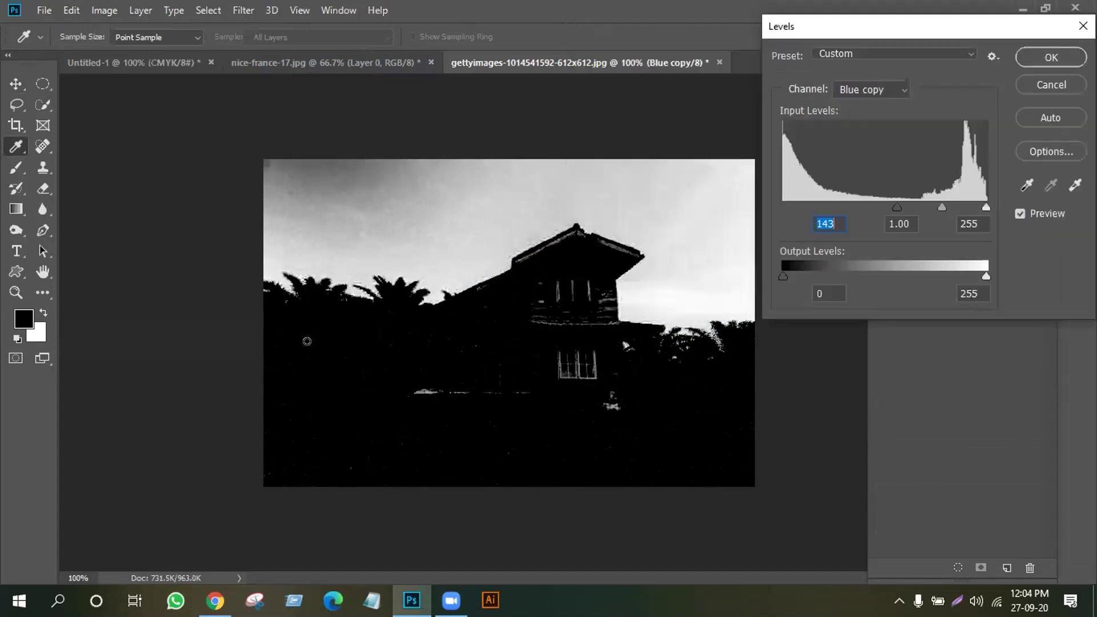
{"action": "left_click", "coordinate": [1035, 57]}
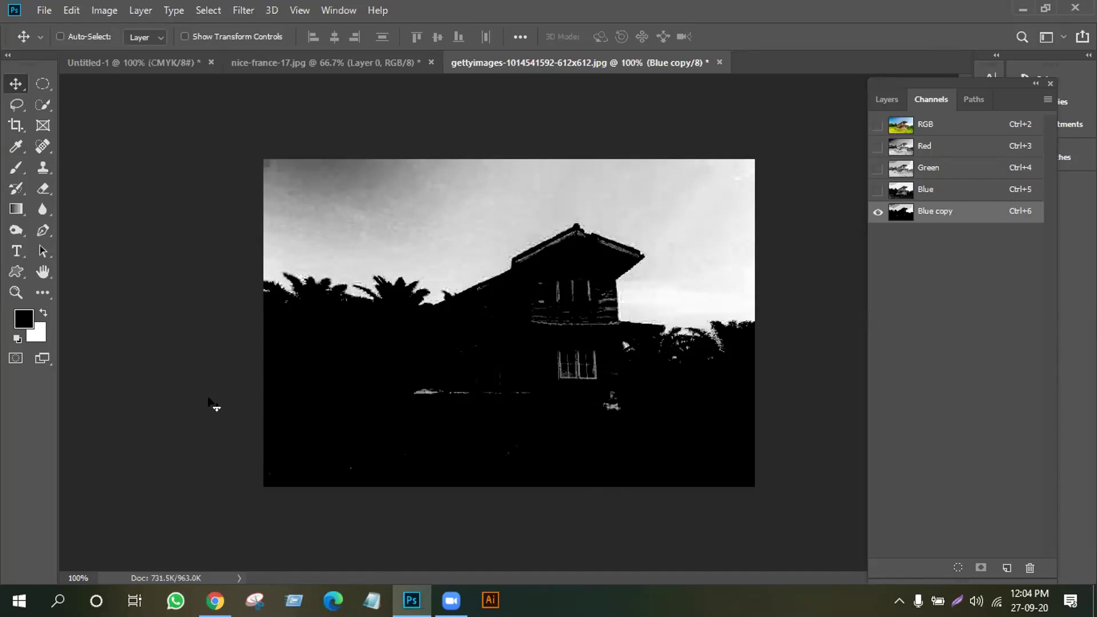
- Paint the light details of the house solid black in the Blue copy channel, using a size 15 brush along the roof edges
{"action": "left_click", "coordinate": [17, 169]}
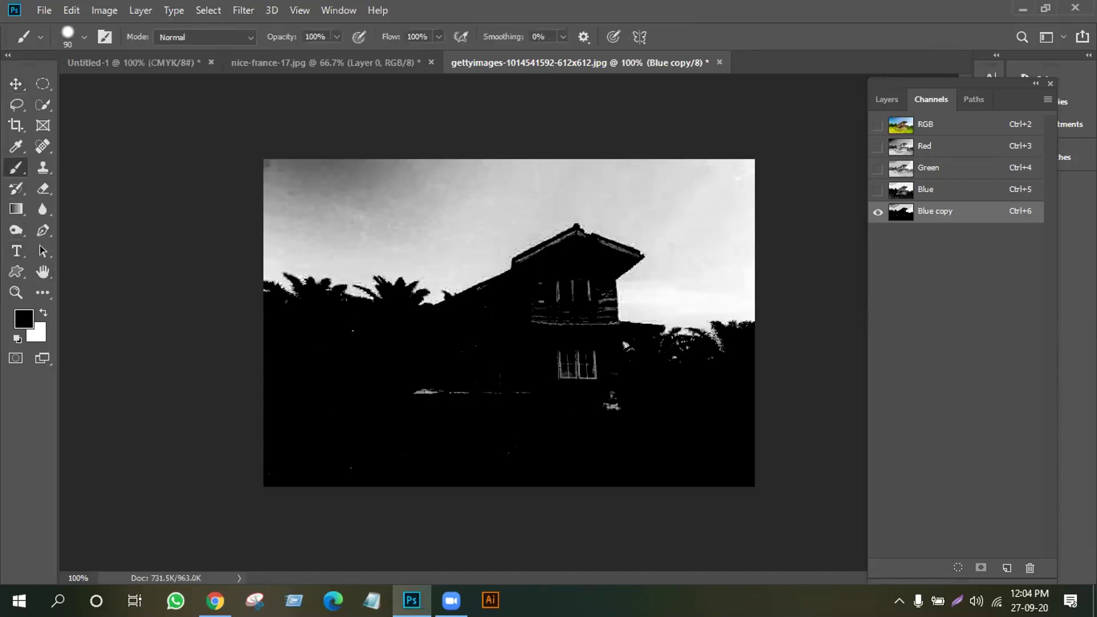
{"action": "mouse_move", "coordinate": [425, 391]}
{"action": "left_mouse_down"}
{"action": "mouse_move", "coordinate": [578, 366]}
{"action": "mouse_move", "coordinate": [573, 355]}
{"action": "mouse_move", "coordinate": [597, 394]}
{"action": "left_mouse_up"}
{"action": "mouse_move", "coordinate": [557, 292]}
{"action": "left_mouse_down"}
{"action": "mouse_move", "coordinate": [516, 350]}
{"action": "mouse_move", "coordinate": [480, 309]}
{"action": "left_mouse_up"}
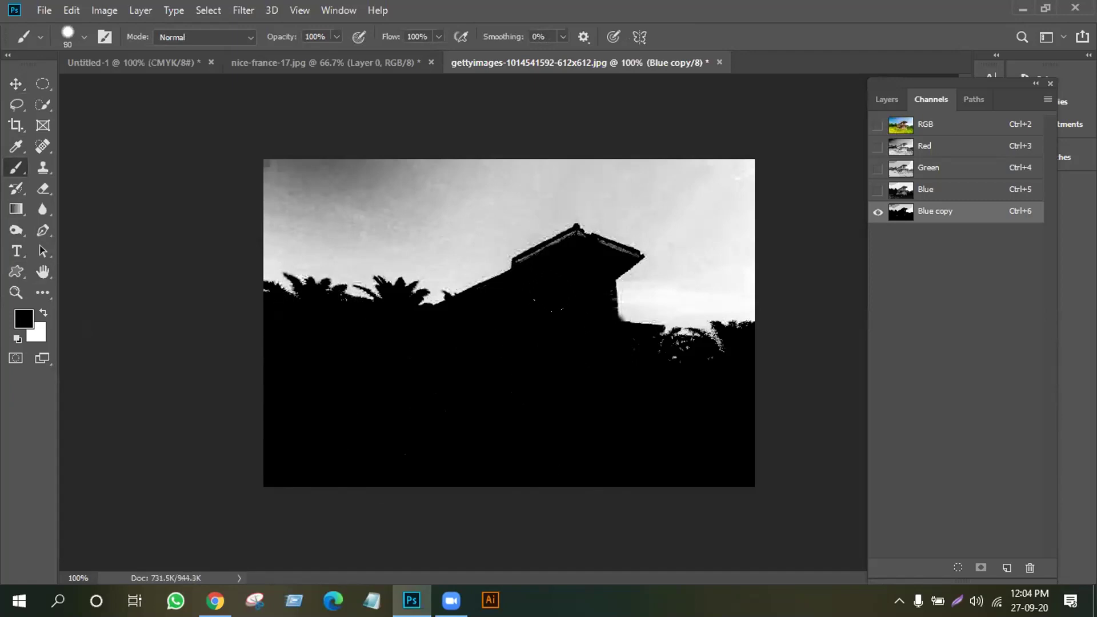
{"action": "key", "text": "bracketleft"}
{"action": "left_click_drag", "start_coordinate": [628, 254], "coordinate": [606, 239]}
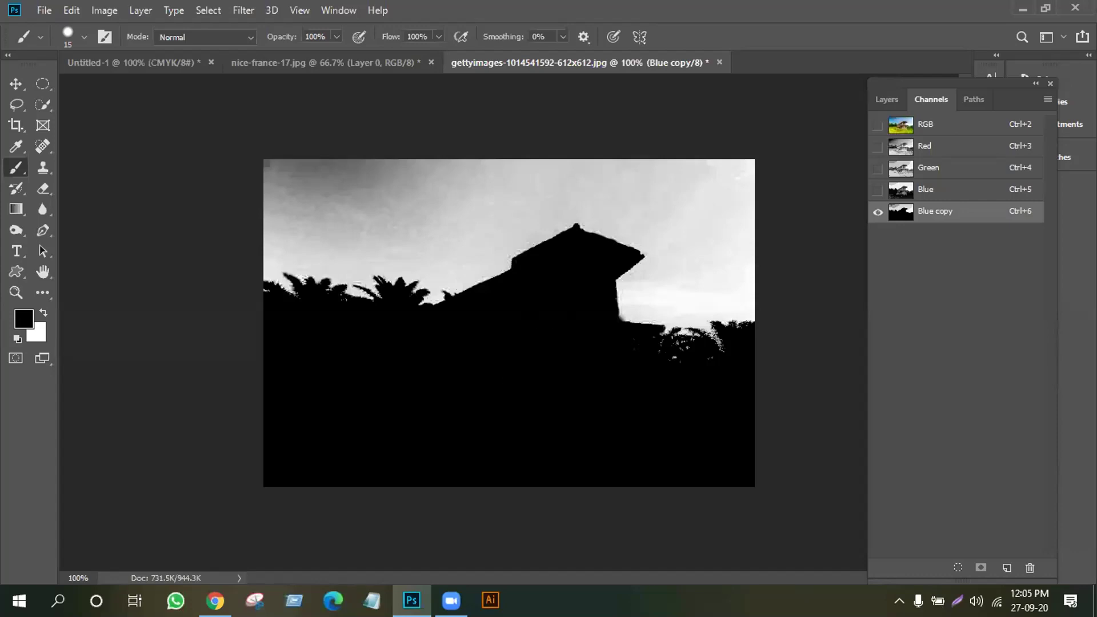
- Paint the grey sky solid white in the Blue copy channel with a size 35 brush, following the roof and treeline
{"action": "key", "text": "bracketright"}
{"action": "left_click", "coordinate": [43, 312]}
{"action": "mouse_move", "coordinate": [285, 205]}
{"action": "left_mouse_down"}
{"action": "mouse_move", "coordinate": [448, 195]}
{"action": "mouse_move", "coordinate": [298, 202]}
{"action": "mouse_move", "coordinate": [282, 179]}
{"action": "mouse_move", "coordinate": [539, 180]}
{"action": "mouse_move", "coordinate": [415, 184]}
{"action": "mouse_move", "coordinate": [415, 141]}
{"action": "mouse_move", "coordinate": [461, 145]}
{"action": "mouse_move", "coordinate": [339, 205]}
{"action": "mouse_move", "coordinate": [524, 220]}
{"action": "mouse_move", "coordinate": [475, 233]}
{"action": "mouse_move", "coordinate": [583, 193]}
{"action": "mouse_move", "coordinate": [434, 203]}
{"action": "mouse_move", "coordinate": [447, 179]}
{"action": "mouse_move", "coordinate": [644, 153]}
{"action": "mouse_move", "coordinate": [403, 158]}
{"action": "mouse_move", "coordinate": [577, 196]}
{"action": "mouse_move", "coordinate": [717, 180]}
{"action": "mouse_move", "coordinate": [725, 248]}
{"action": "mouse_move", "coordinate": [743, 159]}
{"action": "mouse_move", "coordinate": [734, 146]}
{"action": "mouse_move", "coordinate": [706, 150]}
{"action": "mouse_move", "coordinate": [665, 287]}
{"action": "mouse_move", "coordinate": [631, 282]}
{"action": "mouse_move", "coordinate": [717, 242]}
{"action": "mouse_move", "coordinate": [694, 288]}
{"action": "mouse_move", "coordinate": [723, 245]}
{"action": "mouse_move", "coordinate": [705, 219]}
{"action": "mouse_move", "coordinate": [661, 195]}
{"action": "mouse_move", "coordinate": [652, 202]}
{"action": "mouse_move", "coordinate": [670, 253]}
{"action": "mouse_move", "coordinate": [628, 210]}
{"action": "mouse_move", "coordinate": [568, 198]}
{"action": "mouse_move", "coordinate": [451, 246]}
{"action": "mouse_move", "coordinate": [247, 225]}
{"action": "left_mouse_up"}
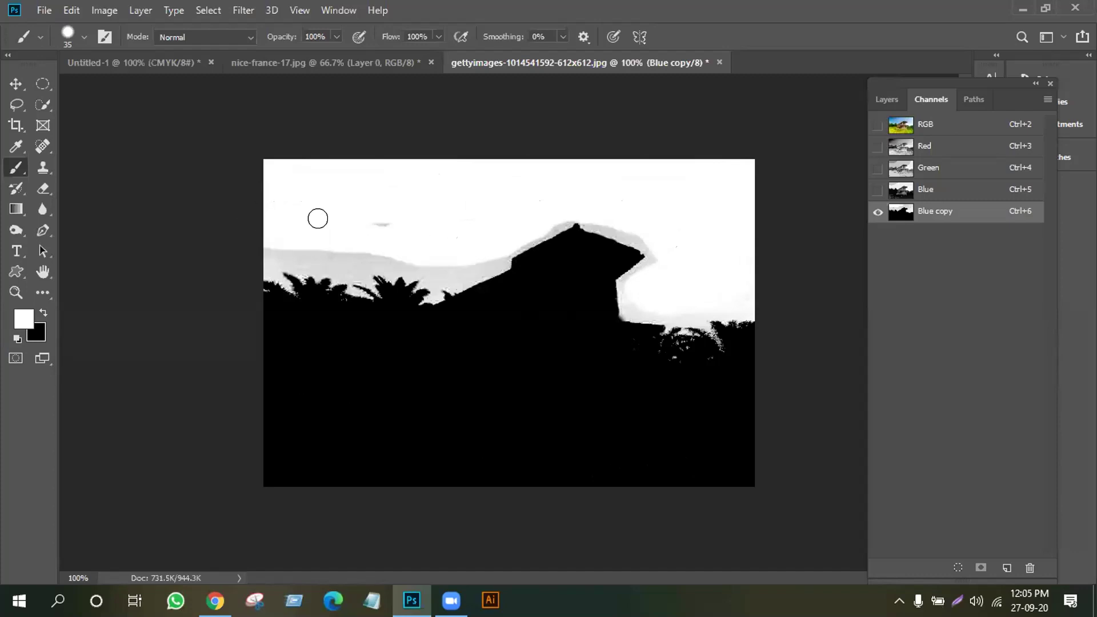
{"action": "mouse_move", "coordinate": [384, 235]}
{"action": "left_mouse_down"}
{"action": "mouse_move", "coordinate": [254, 253]}
{"action": "mouse_move", "coordinate": [463, 257]}
{"action": "mouse_move", "coordinate": [564, 196]}
{"action": "mouse_move", "coordinate": [656, 245]}
{"action": "mouse_move", "coordinate": [622, 283]}
{"action": "left_mouse_up"}
{"action": "left_click_drag", "start_coordinate": [628, 296], "coordinate": [723, 295]}
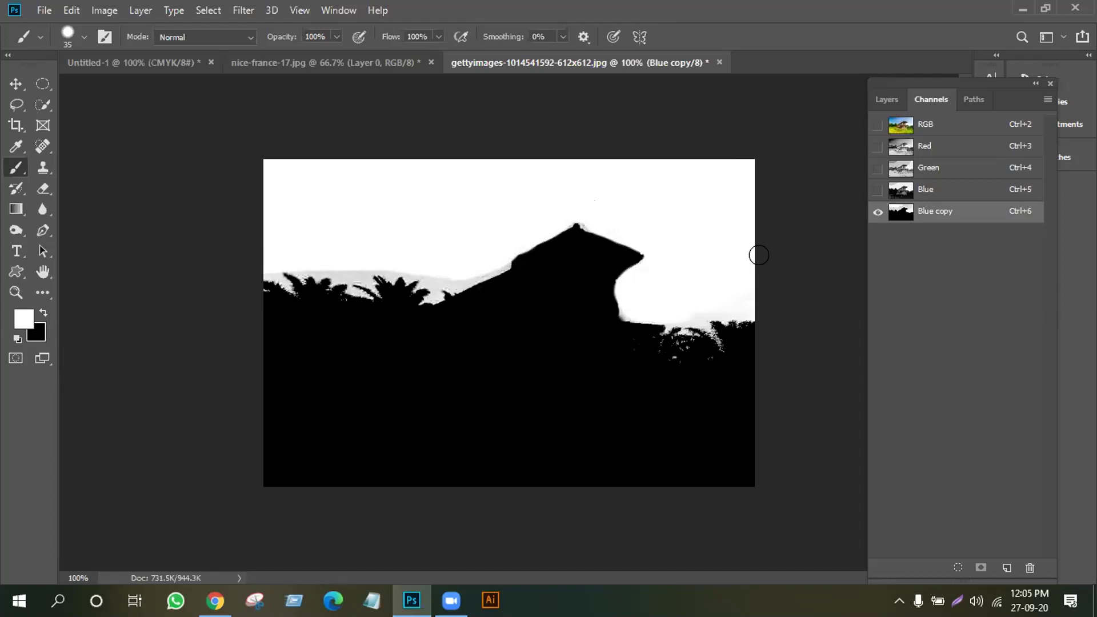
{"action": "mouse_move", "coordinate": [488, 256]}
{"action": "left_mouse_down"}
{"action": "mouse_move", "coordinate": [436, 274]}
{"action": "mouse_move", "coordinate": [388, 257]}
{"action": "mouse_move", "coordinate": [352, 270]}
{"action": "mouse_move", "coordinate": [284, 258]}
{"action": "mouse_move", "coordinate": [265, 272]}
{"action": "left_mouse_up"}
- Clean the remaining grey sky around the palm trees with white, using a size 10 brush
{"action": "key", "text": "bracketleft"}
{"action": "key", "text": "bracketleft"}
{"action": "key", "text": "bracketleft"}
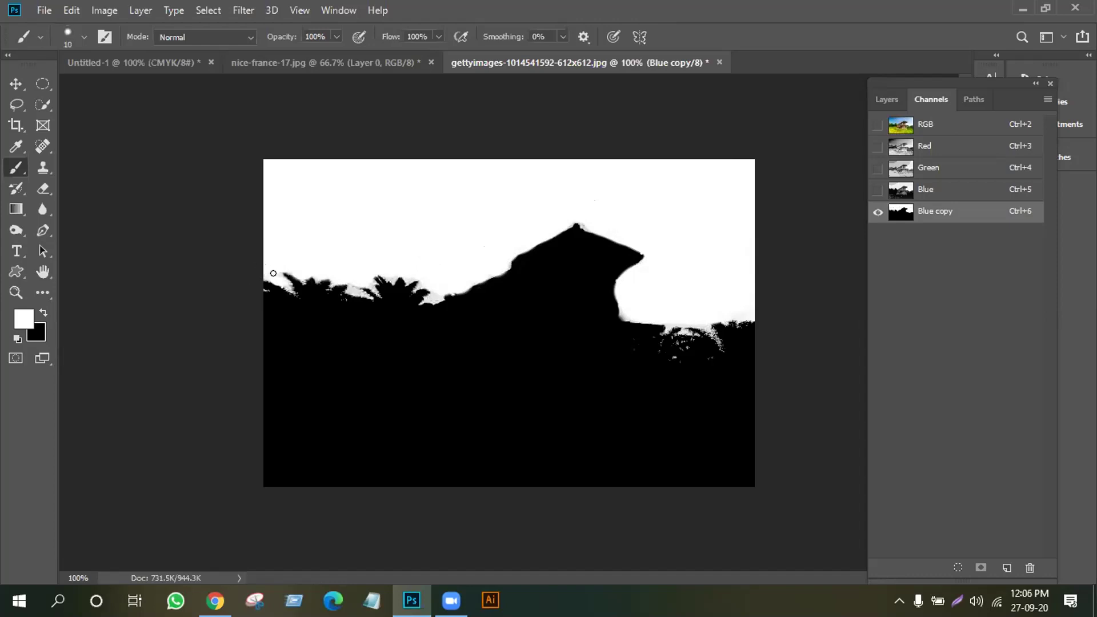
{"action": "left_click_drag", "start_coordinate": [357, 286], "coordinate": [348, 285]}
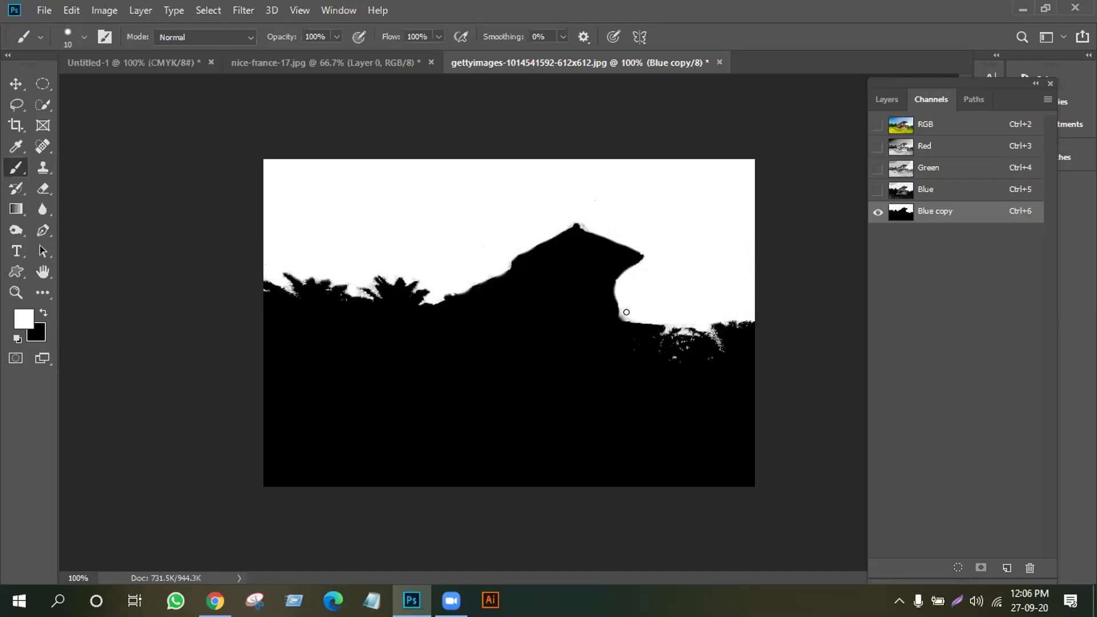
{"action": "left_click", "coordinate": [16, 84]}
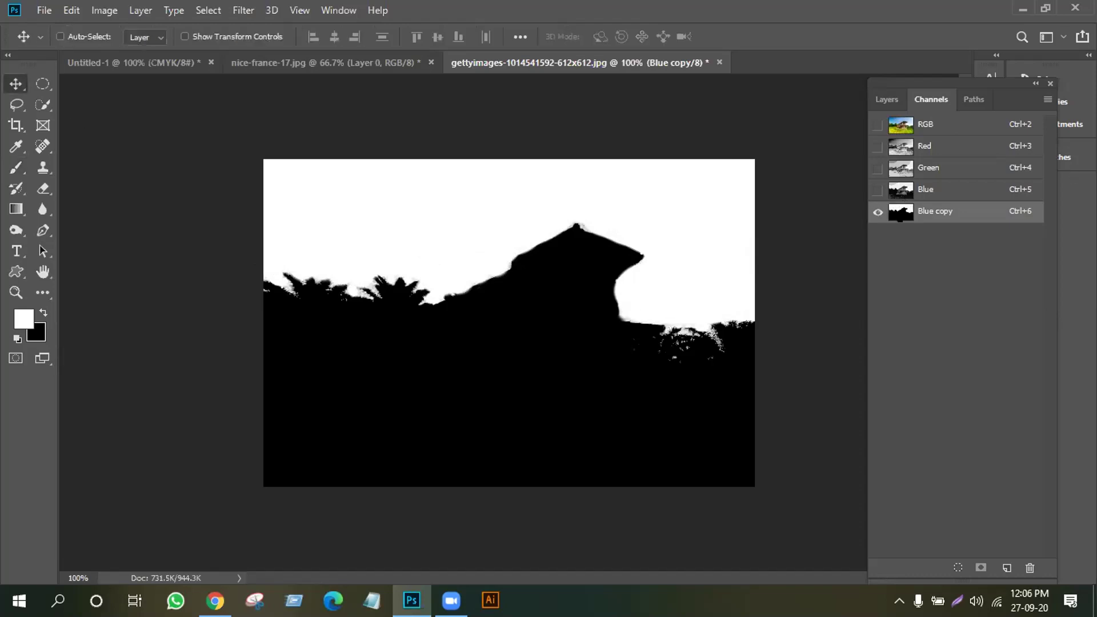
- Load the Blue copy channel as a selection and invert it to cover the house, trees and ground
{"action": "left_click", "coordinate": [901, 220], "text": "ctrl"}
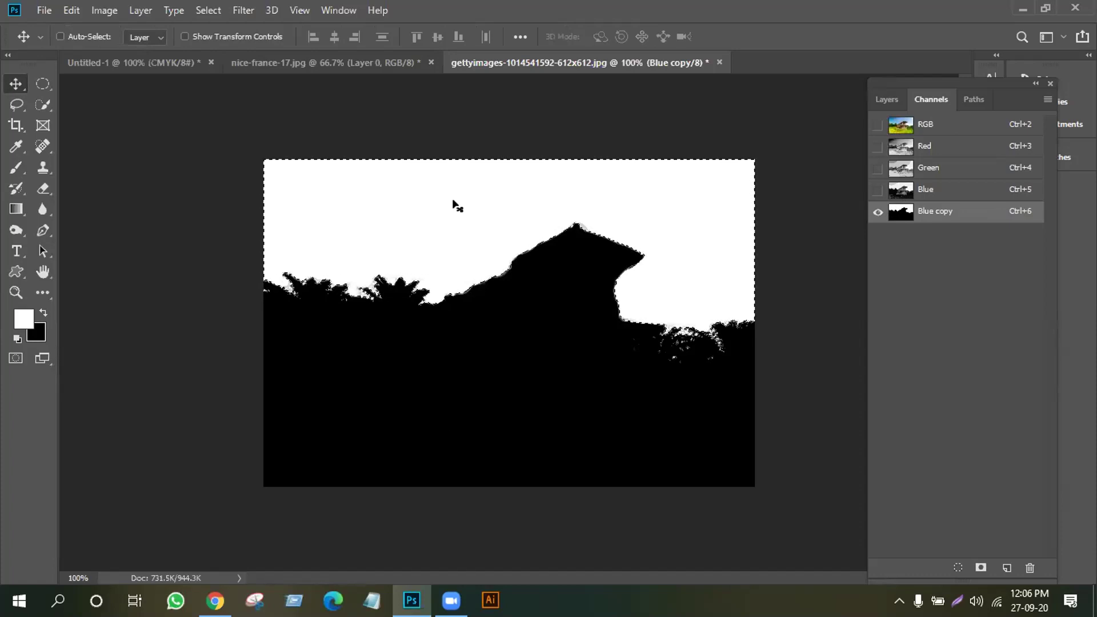
{"action": "key", "text": "Delete"}
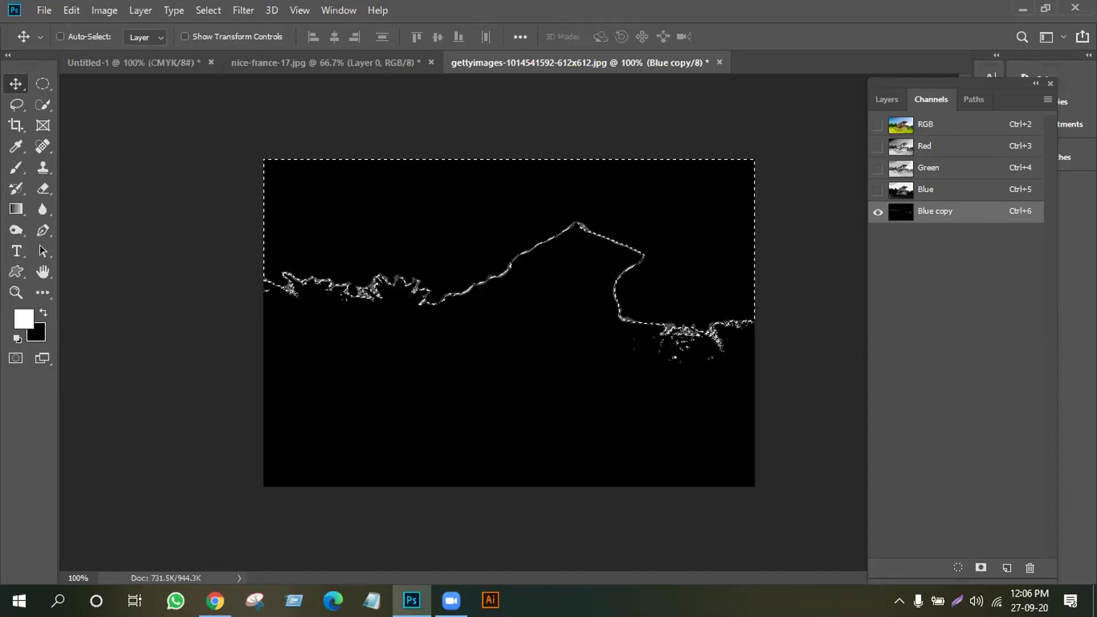
{"action": "key", "text": "ctrl+i"}
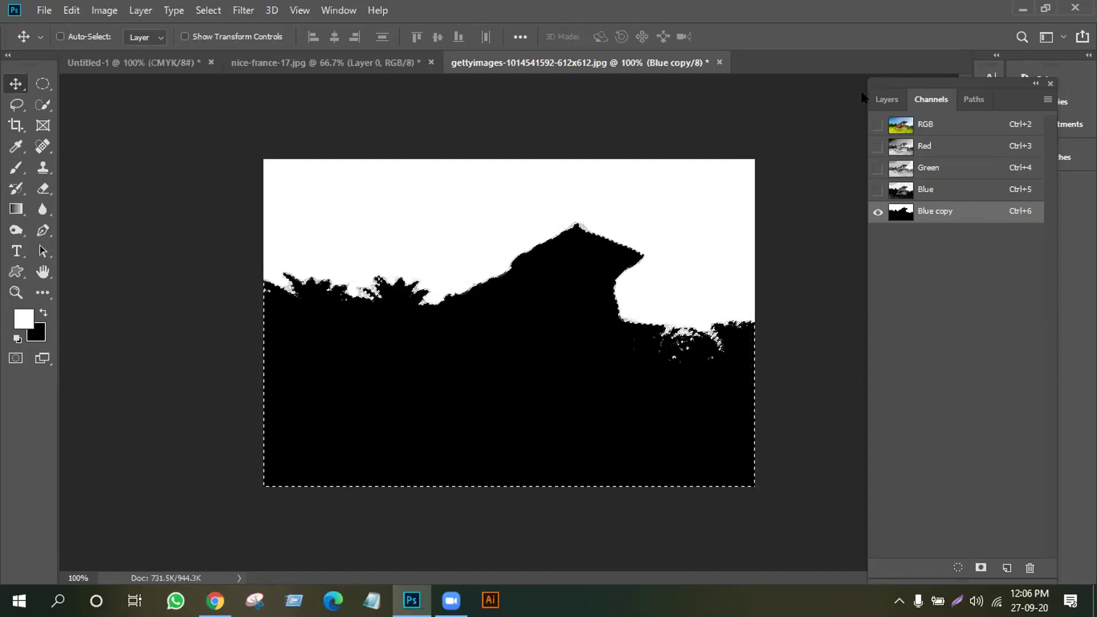
- Duplicate the Background layer and return to the RGB composite with the selection kept
{"action": "left_click", "coordinate": [886, 99]}
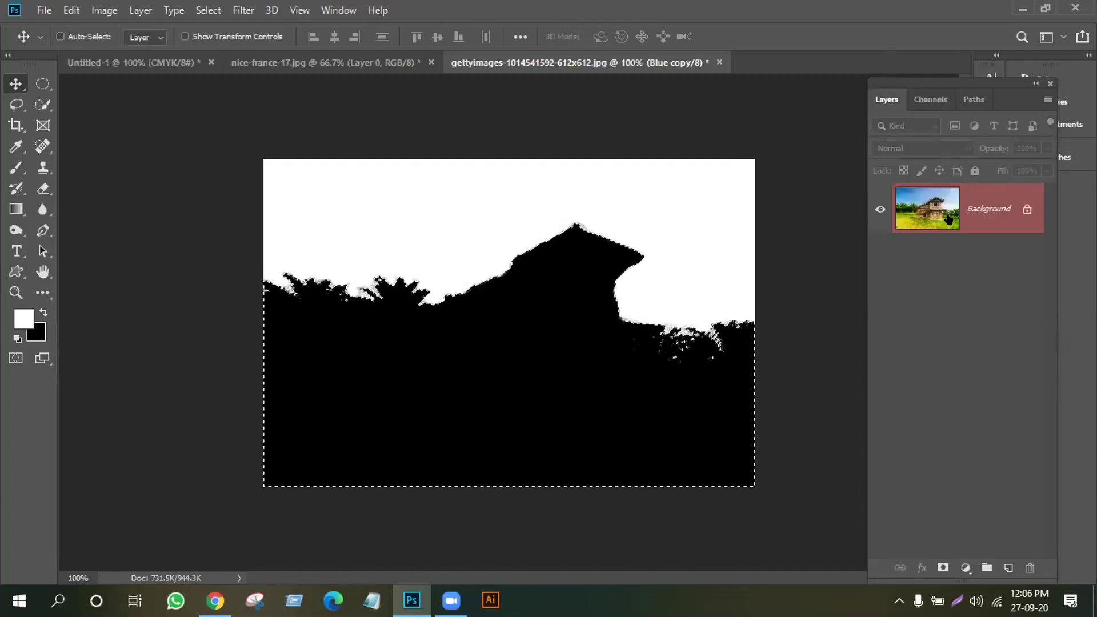
{"action": "key", "text": "ctrl+j"}
{"action": "key", "text": "ctrl+2"}
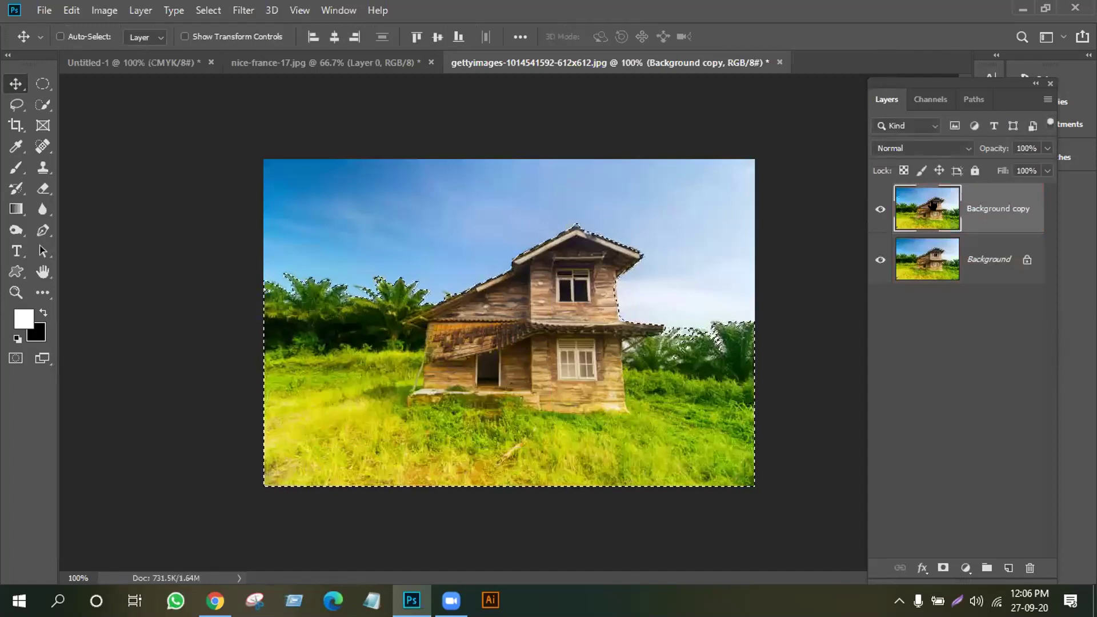
- Copy the selected house and ground to a new layer and hide the Background copy and Background layers
{"action": "key", "text": "ctrl+j"}
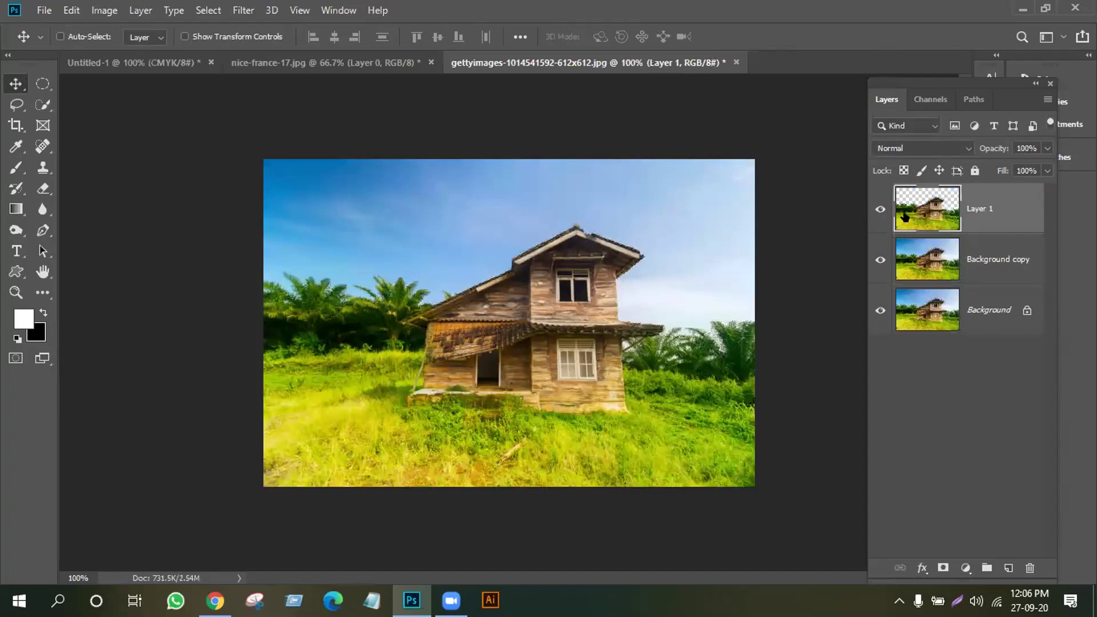
{"action": "left_click", "coordinate": [880, 259]}
{"action": "left_click", "coordinate": [880, 311]}
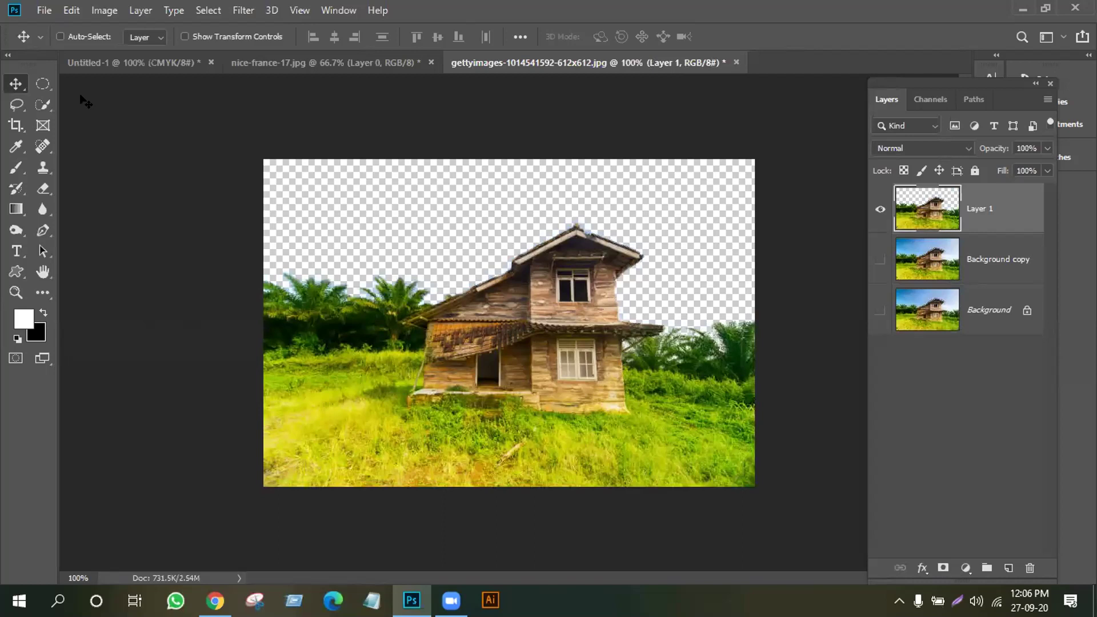
{"action": "left_click", "coordinate": [36, 11]}
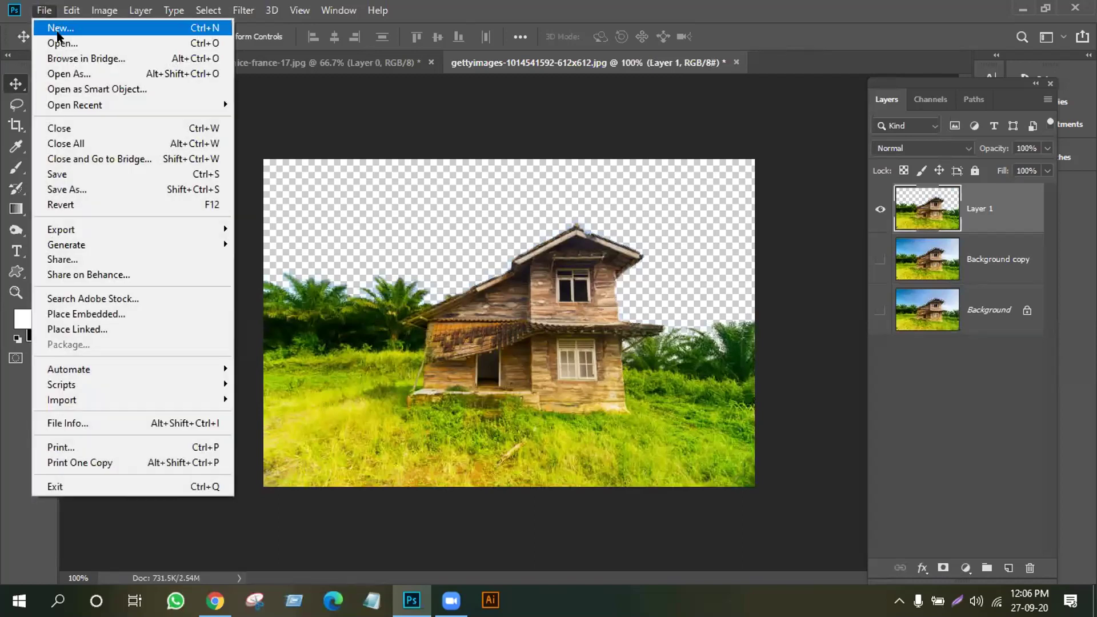
{"action": "left_click", "coordinate": [54, 30]}
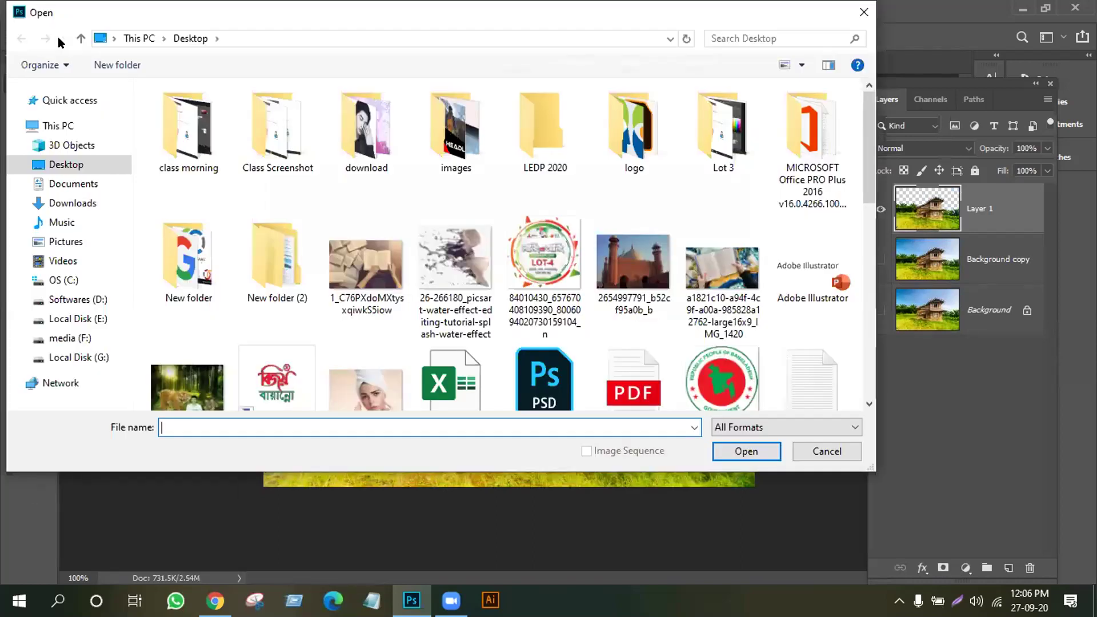
{"action": "scroll", "coordinate": [640, 311], "scroll_direction": "down", "scroll_amount": 10}
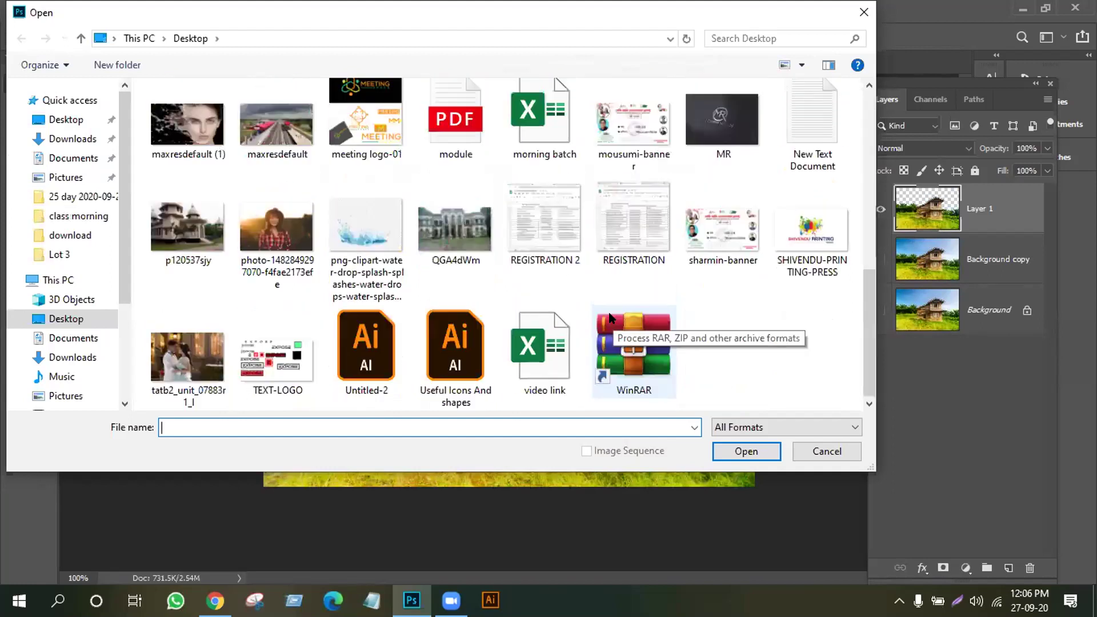
{"action": "scroll", "coordinate": [597, 319], "scroll_direction": "up", "scroll_amount": 10}
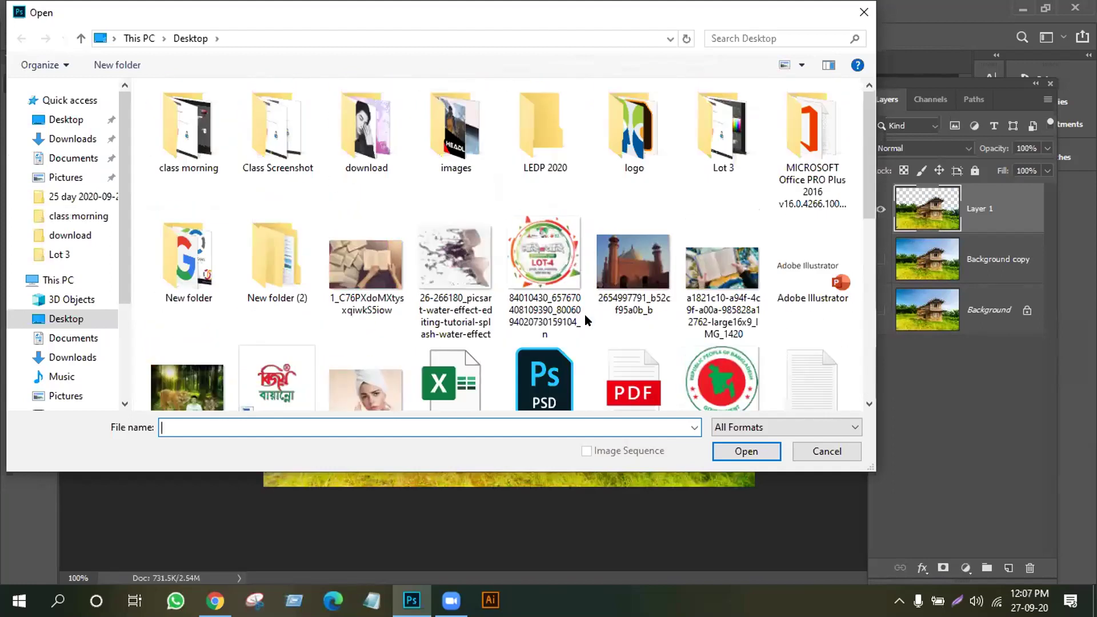
{"action": "double_click", "coordinate": [338, 127]}
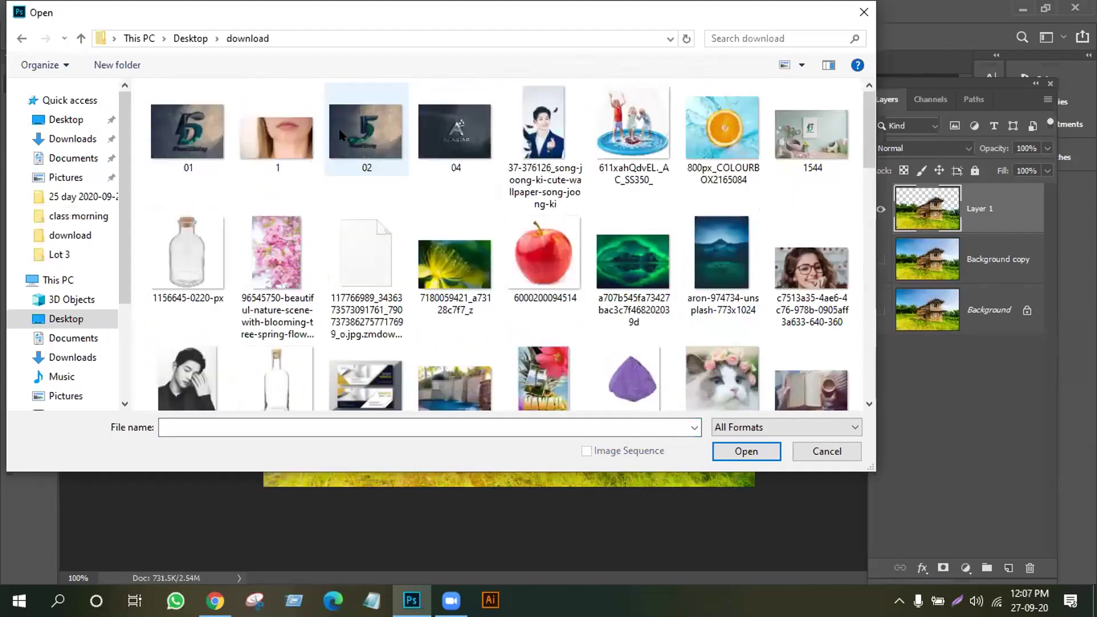
{"action": "scroll", "coordinate": [557, 338], "scroll_direction": "down", "scroll_amount": 2}
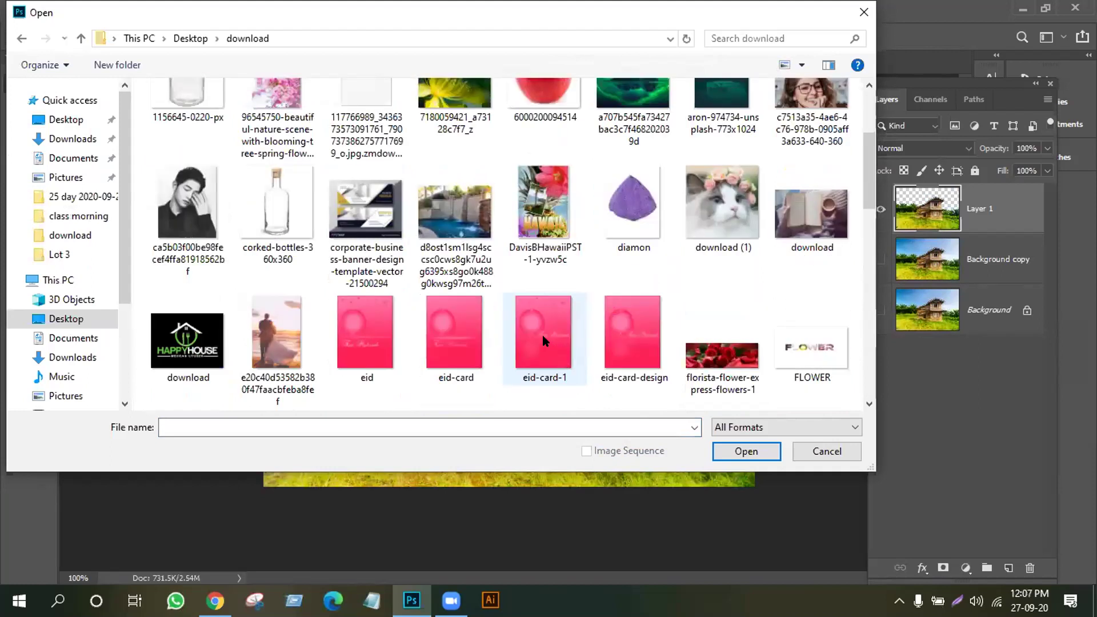
{"action": "scroll", "coordinate": [543, 338], "scroll_direction": "down", "scroll_amount": 5}
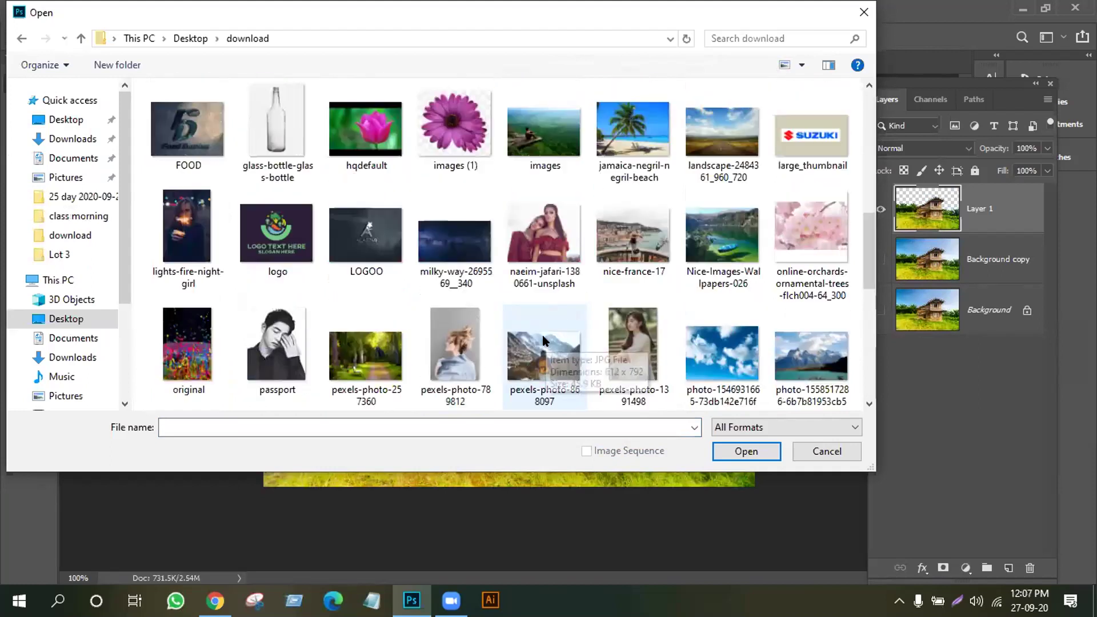
{"action": "left_click", "coordinate": [708, 354]}
{"action": "left_click", "coordinate": [746, 450]}
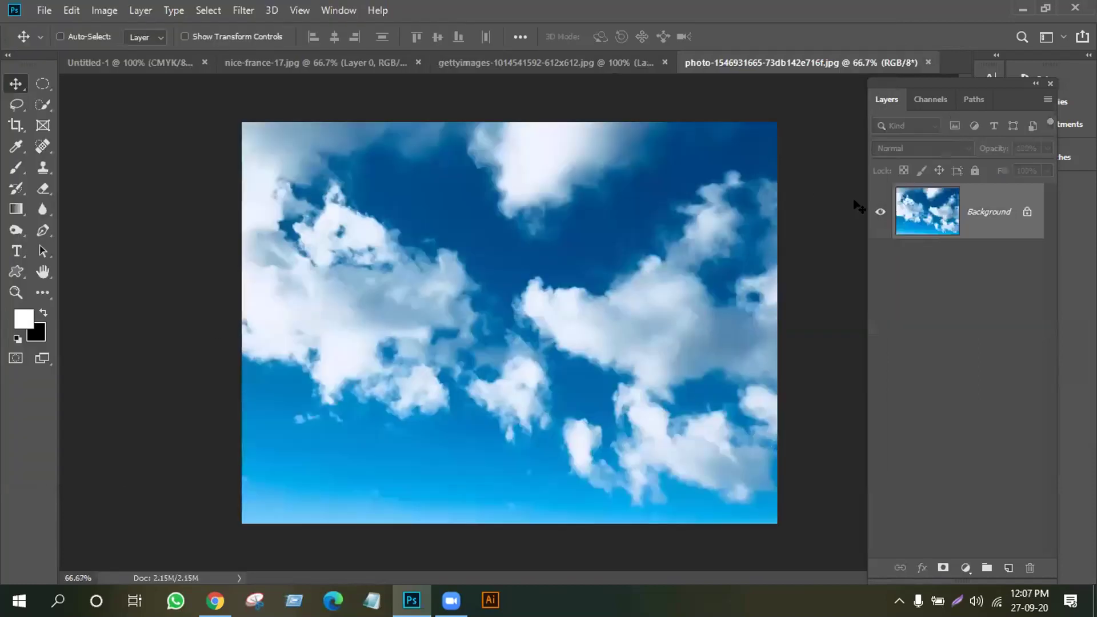
- Bring the sky image into the house document and place its layer beneath the house cutout
{"action": "left_click", "coordinate": [1025, 213]}
{"action": "left_click_drag", "start_coordinate": [515, 289], "coordinate": [521, 327]}
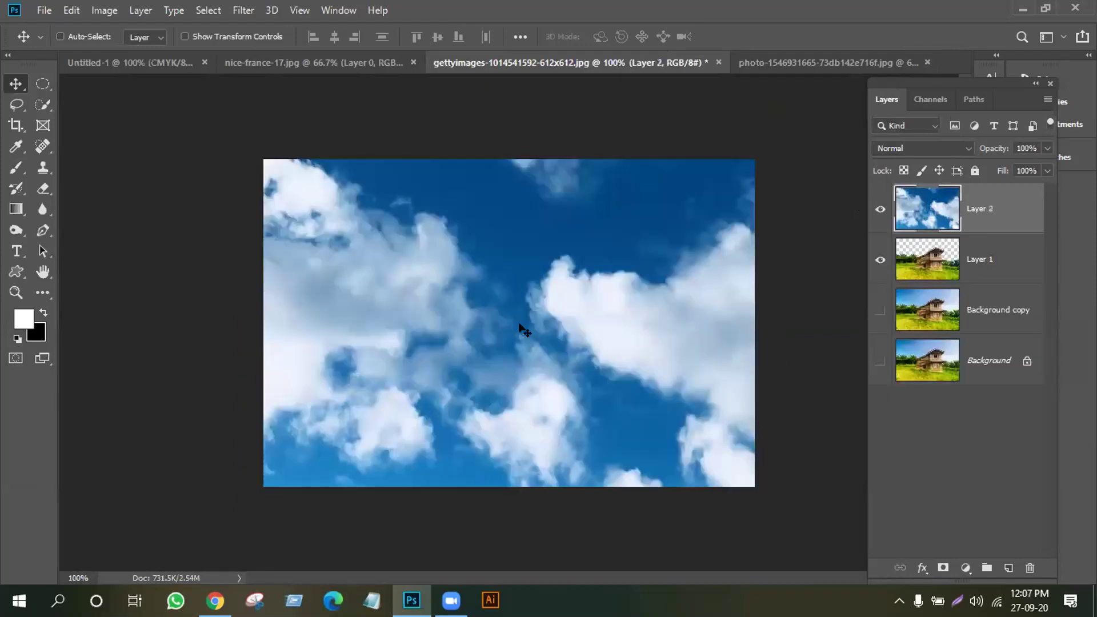
{"action": "left_click_drag", "start_coordinate": [944, 205], "coordinate": [937, 264]}
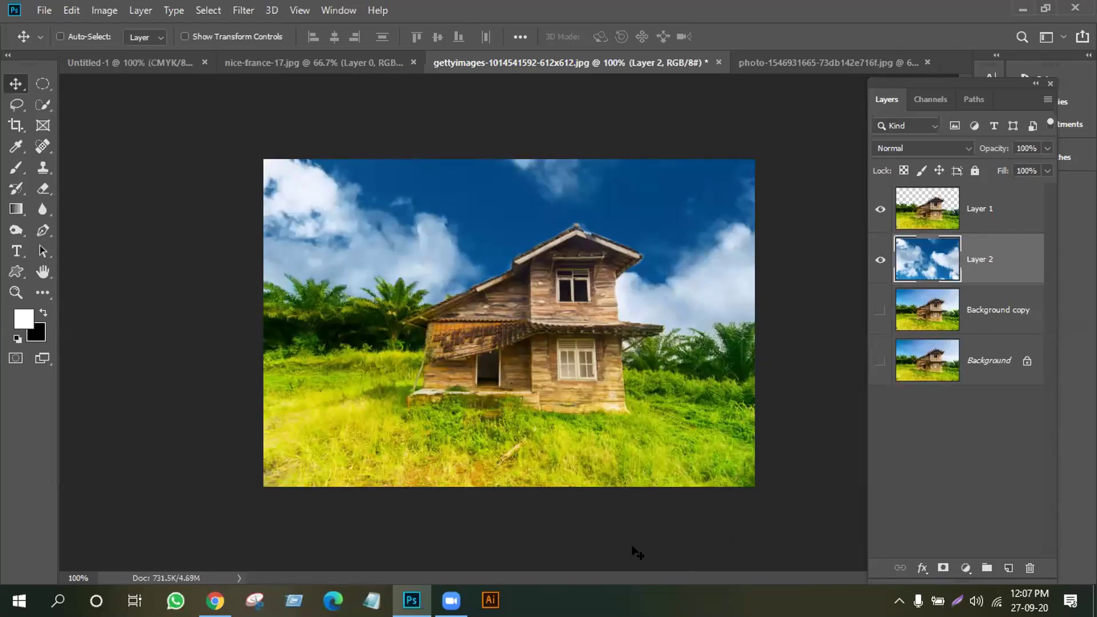
- Display only the Blue copy channel of the house document and load it as a selection
{"action": "left_click", "coordinate": [919, 98]}
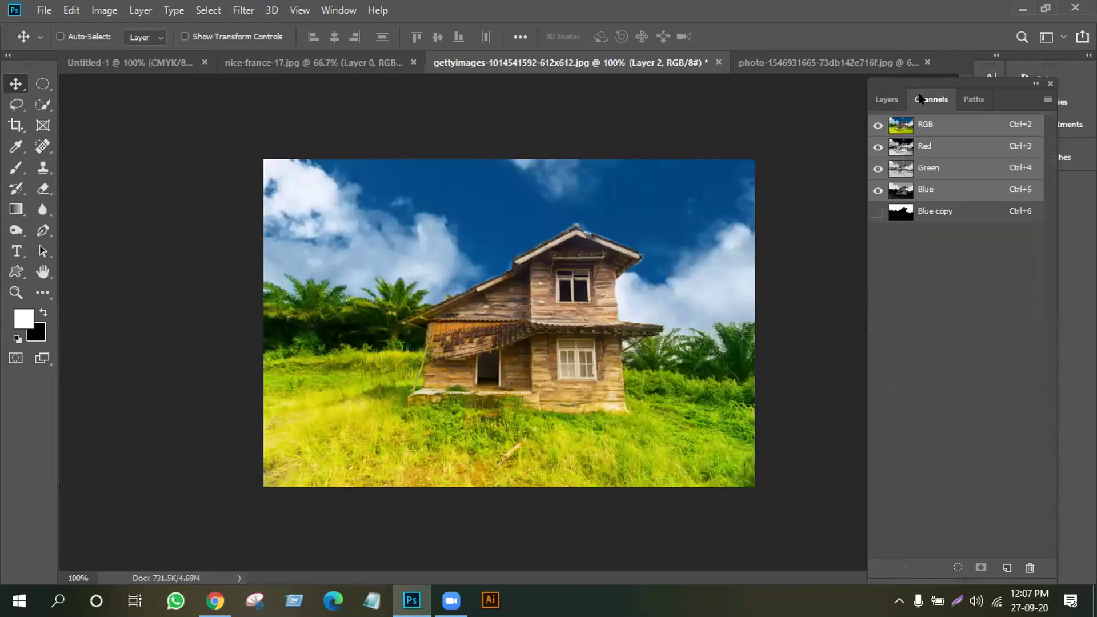
{"action": "left_click", "coordinate": [919, 212]}
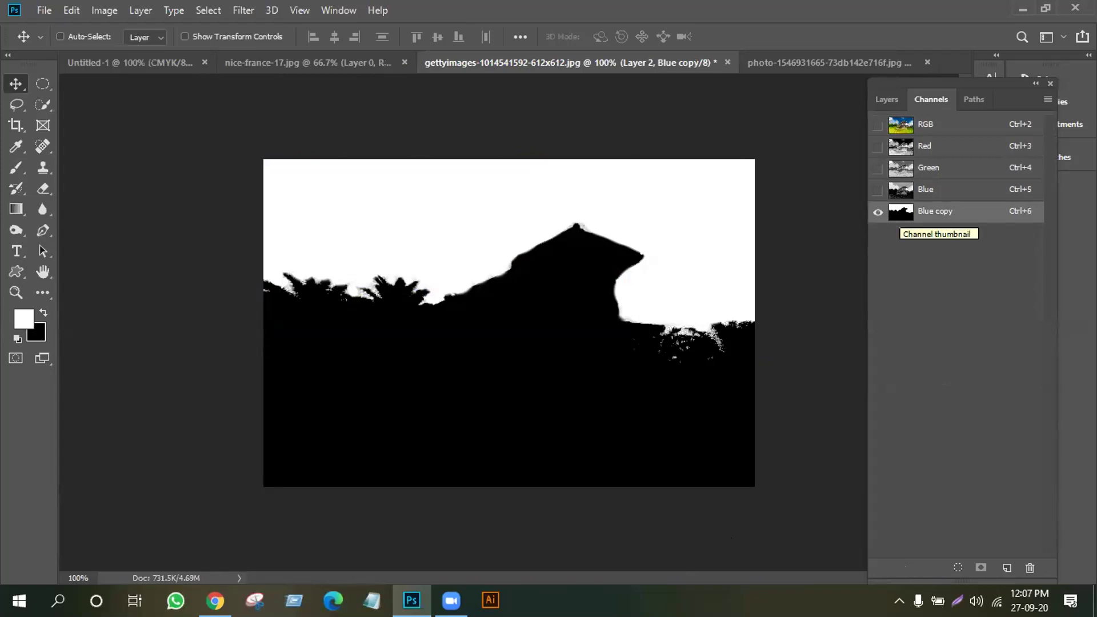
{"action": "left_click", "coordinate": [900, 212], "text": "ctrl"}
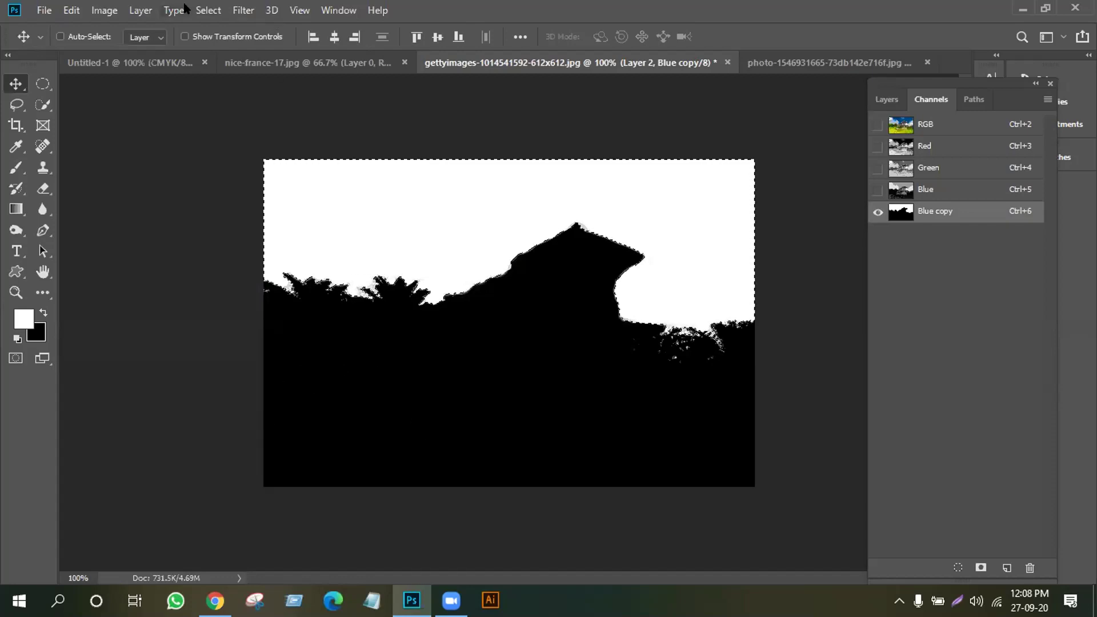
- Invert the loaded selection so it covers the house and ground instead of the sky
{"action": "left_click", "coordinate": [206, 11]}
{"action": "left_click", "coordinate": [227, 79]}
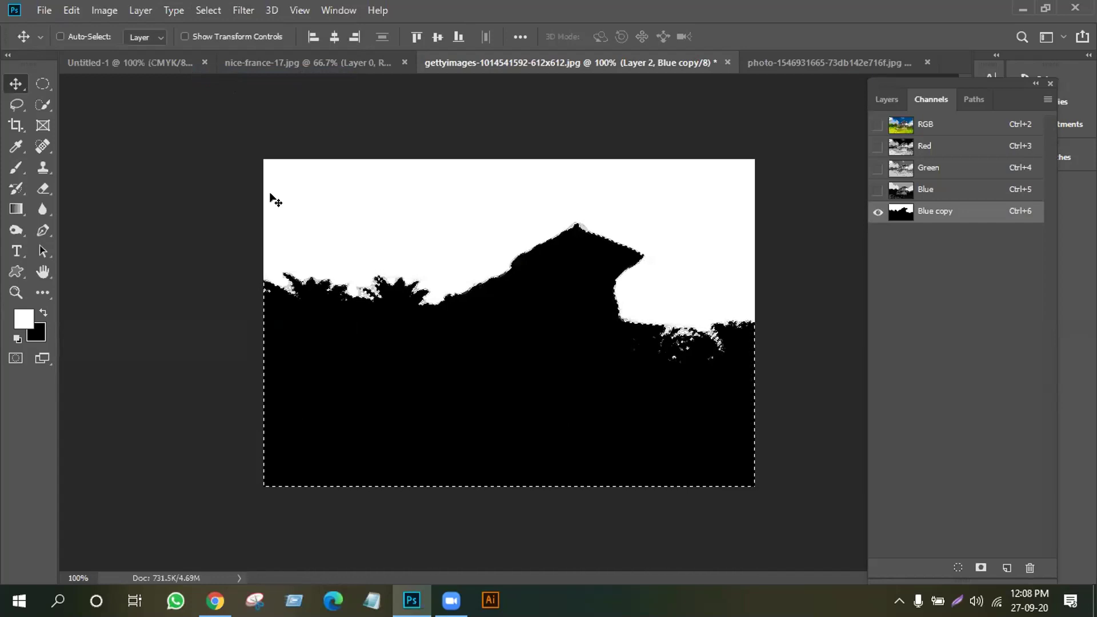
{"action": "key", "text": "ctrl+shift+i"}
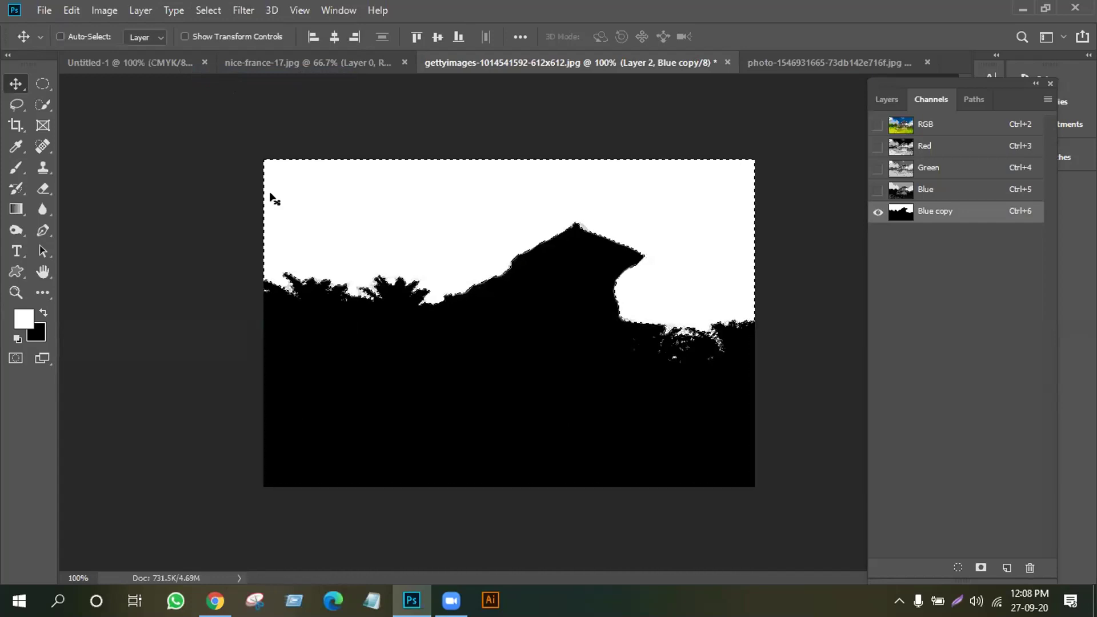
{"action": "key", "text": "ctrl+shift+i"}
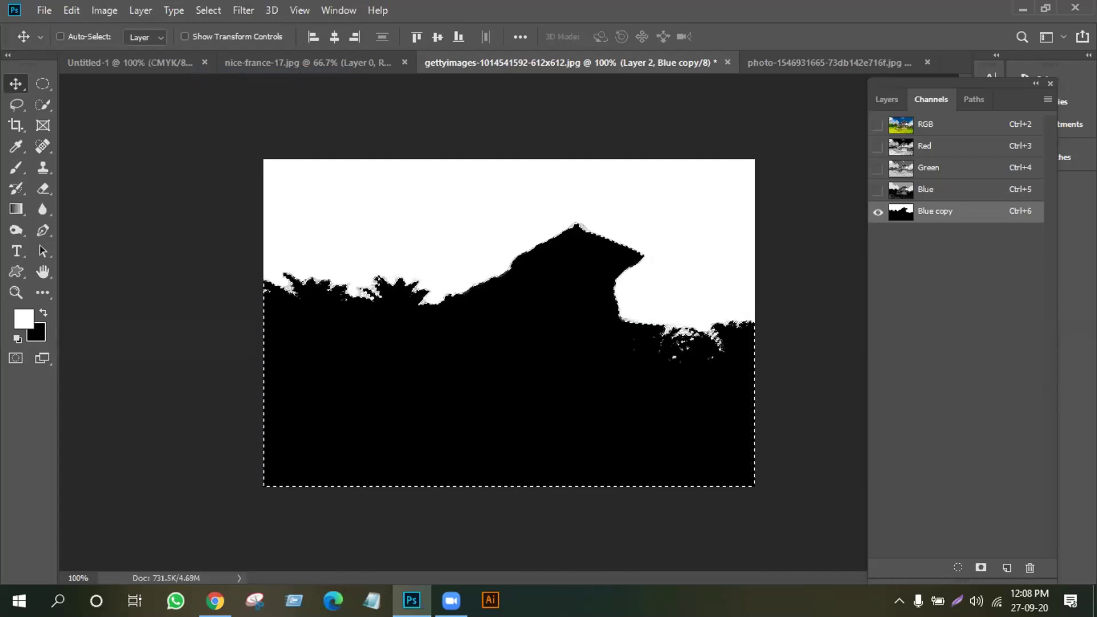
{"action": "left_click", "coordinate": [198, 8]}
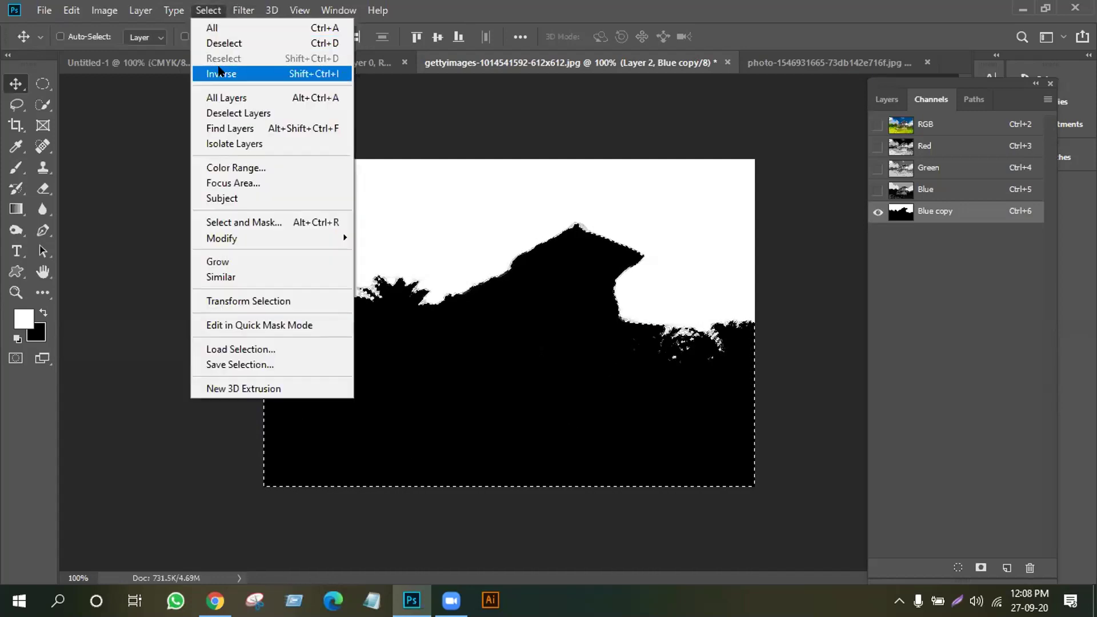
{"action": "left_click", "coordinate": [798, 272]}
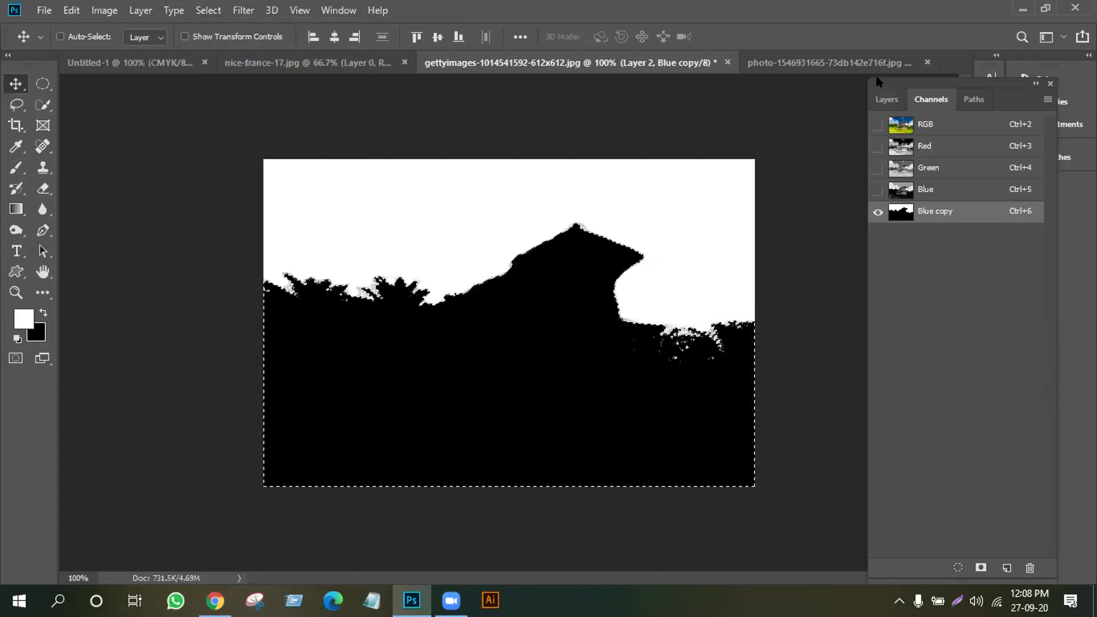
- Copy the selected house and ground from the Background copy layer to a new layer
{"action": "left_click", "coordinate": [885, 100]}
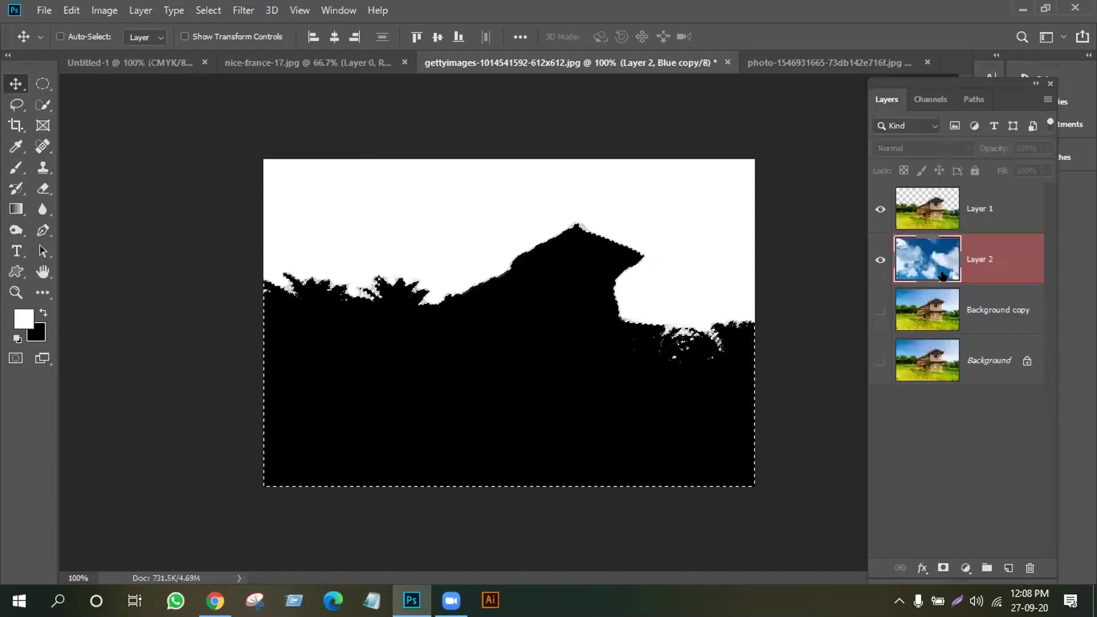
{"action": "left_click", "coordinate": [924, 214]}
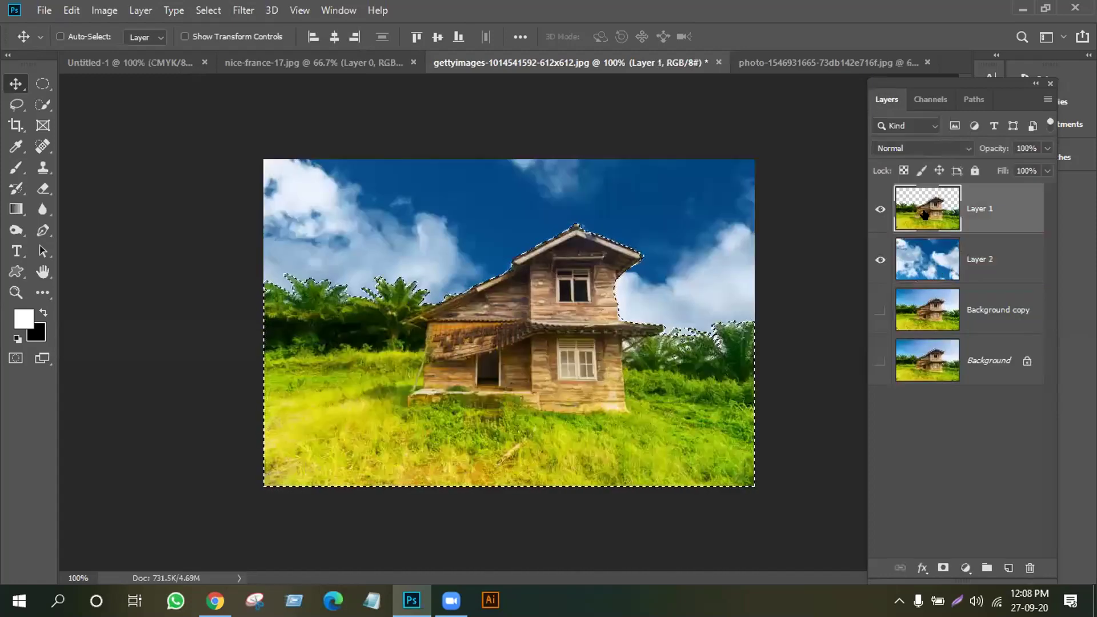
{"action": "left_click", "coordinate": [924, 308]}
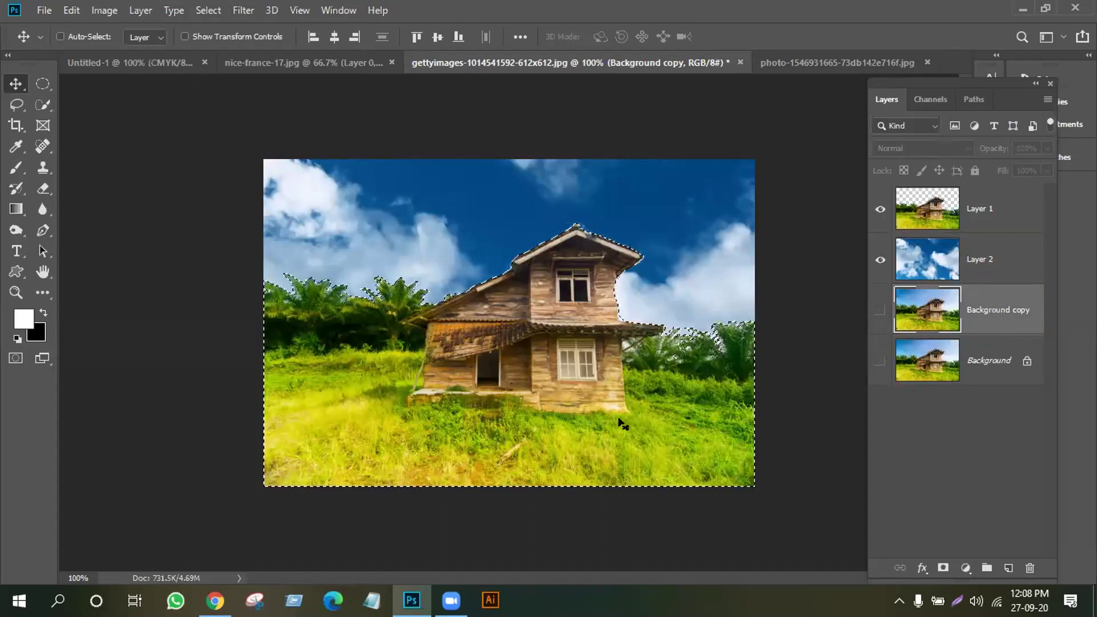
{"action": "key", "text": "ctrl+j"}
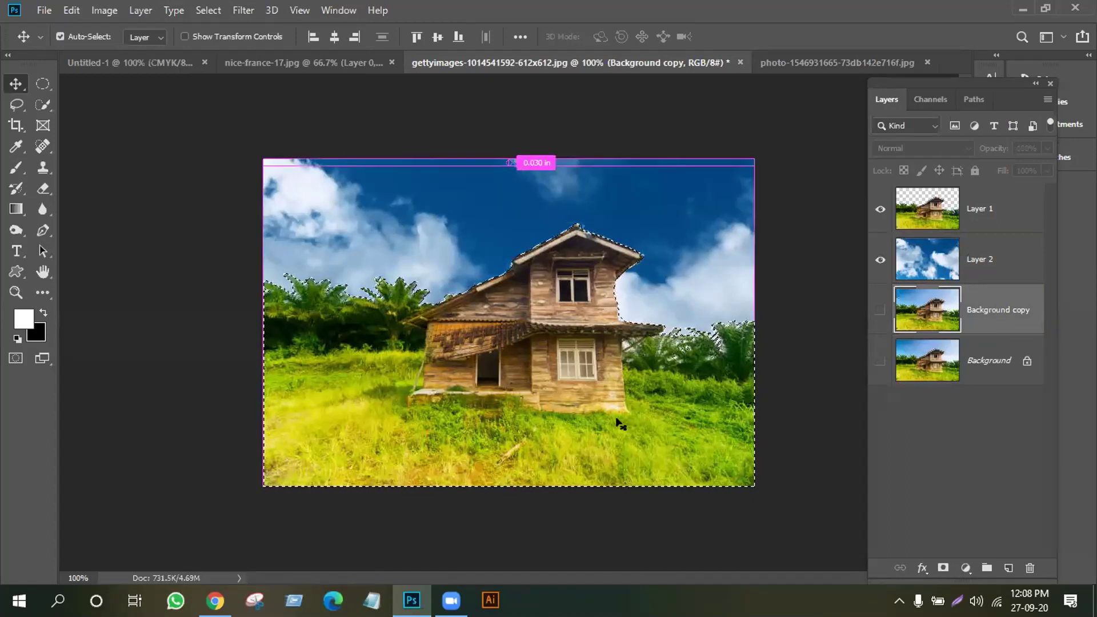
- Check the new cutout with Layer 1 and Layer 2 temporarily hidden, and delete the cutout layer
{"action": "left_click", "coordinate": [880, 259]}
{"action": "left_click", "coordinate": [880, 208]}
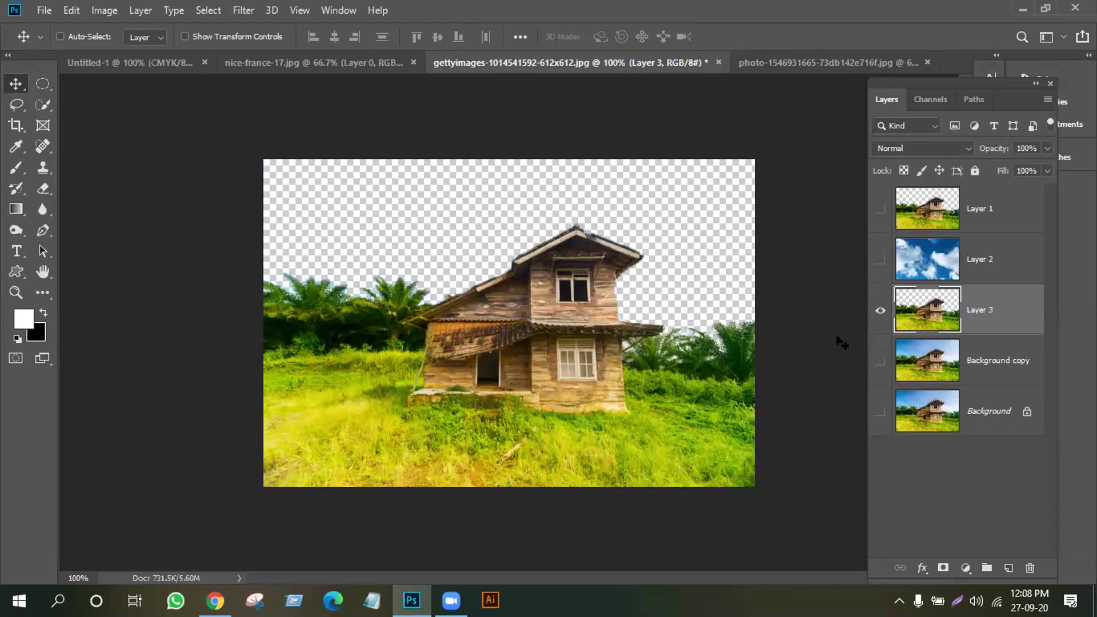
{"action": "left_click", "coordinate": [875, 260]}
{"action": "left_click", "coordinate": [874, 209]}
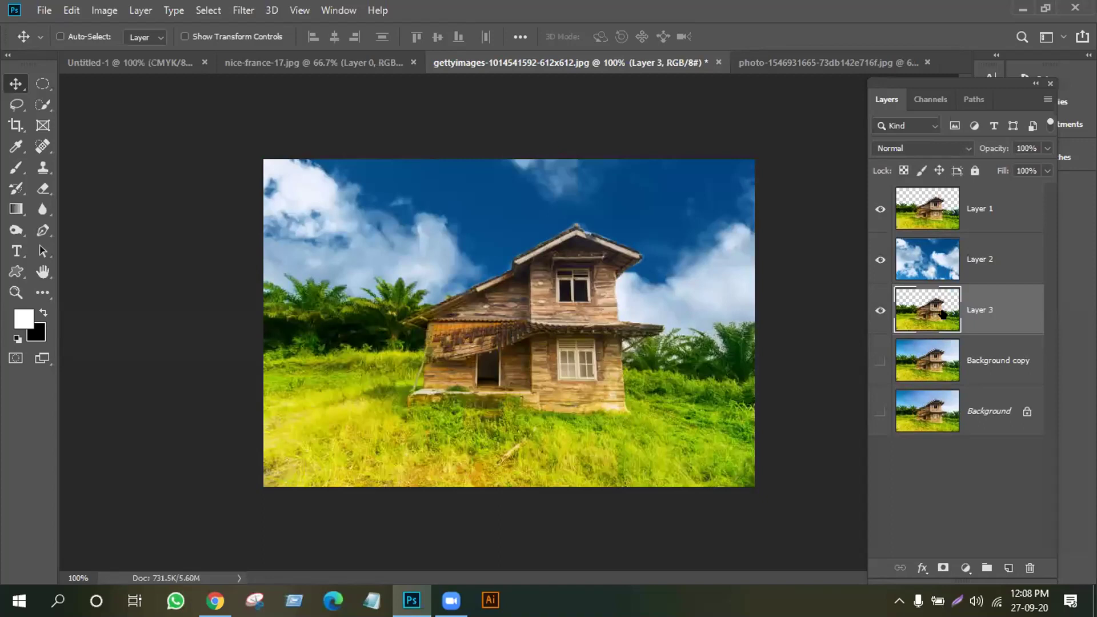
{"action": "left_click_drag", "start_coordinate": [943, 313], "coordinate": [1028, 565]}
{"action": "left_click", "coordinate": [879, 310]}
- Load the Blue copy channel as a selection and invert it to cover the house and ground
{"action": "left_click", "coordinate": [930, 100]}
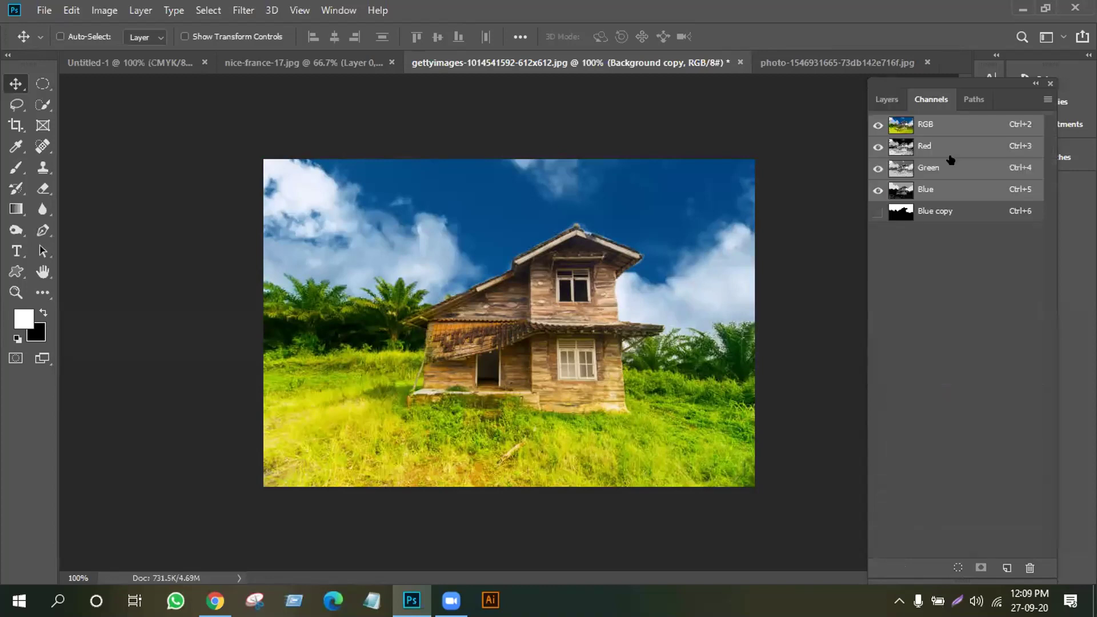
{"action": "key", "text": "ctrl+6"}
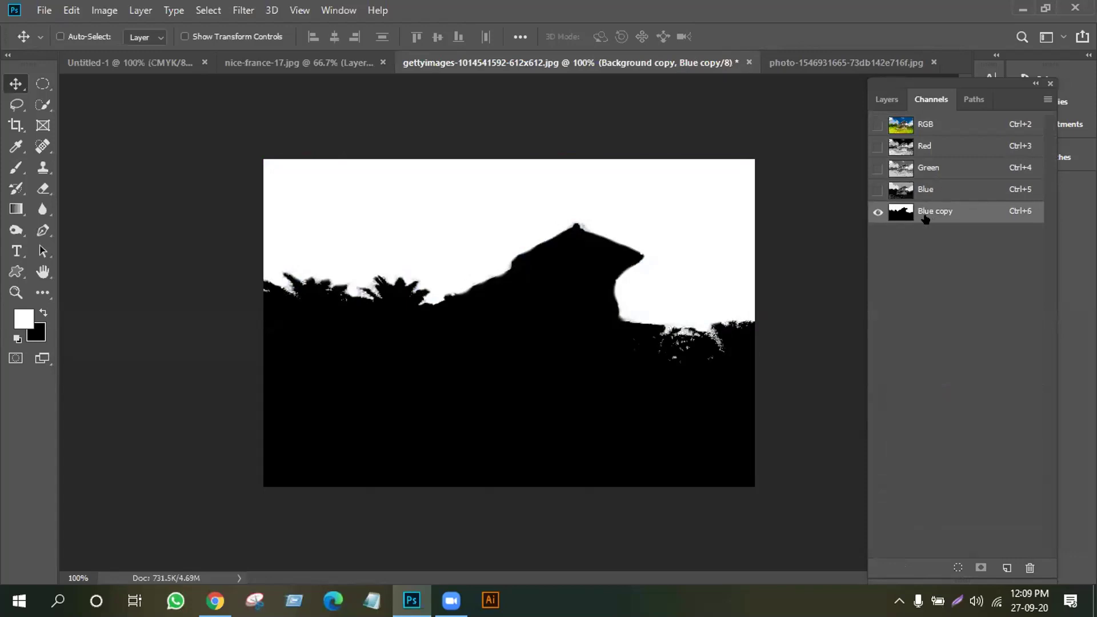
{"action": "left_click", "coordinate": [59, 36]}
{"action": "left_click", "coordinate": [901, 212], "text": "ctrl"}
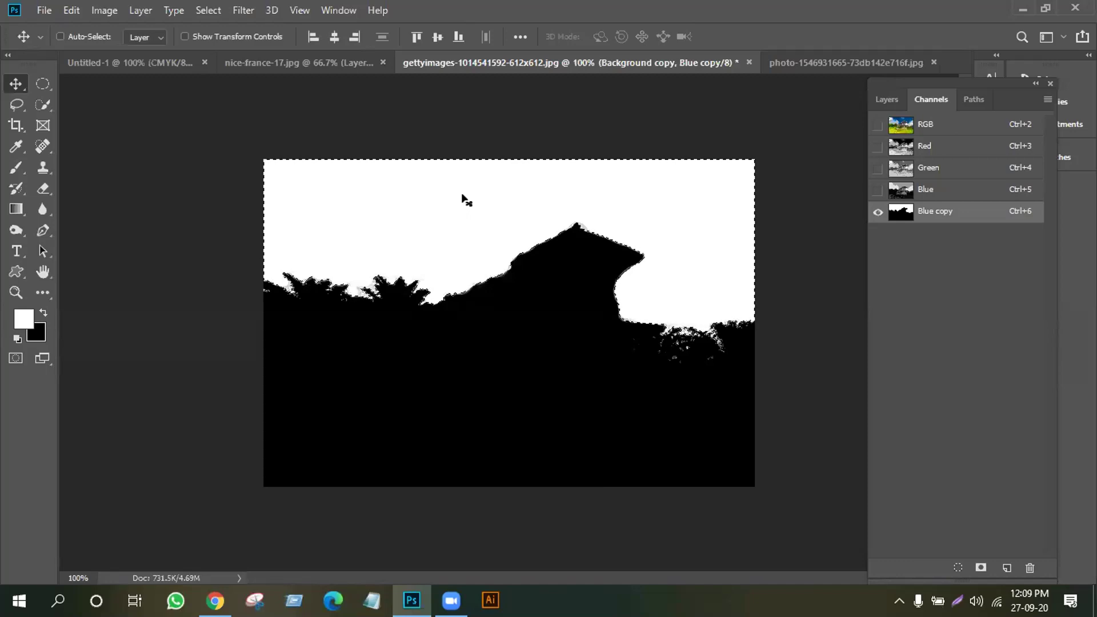
{"action": "key", "text": "ctrl"}
{"action": "key", "text": "ctrl+shift+i"}
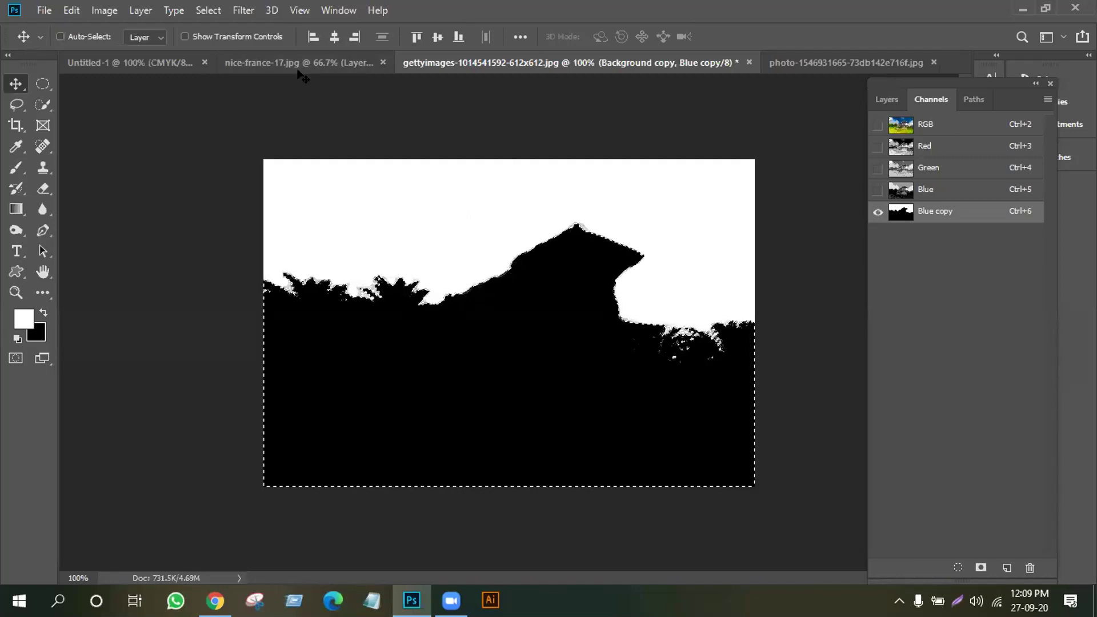
- Duplicate the Background copy layer and copy the selected house and ground to a separate new layer
{"action": "left_click", "coordinate": [886, 99]}
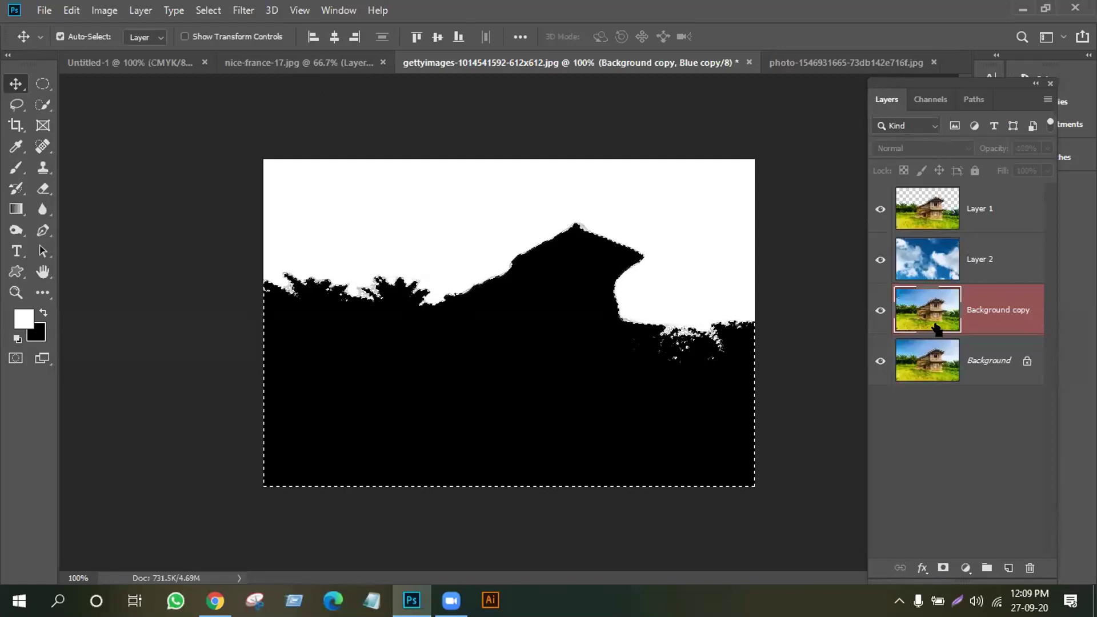
{"action": "key", "text": "ctrl+2"}
{"action": "key", "text": "ctrl+j"}
{"action": "key", "text": "ctrl+j"}
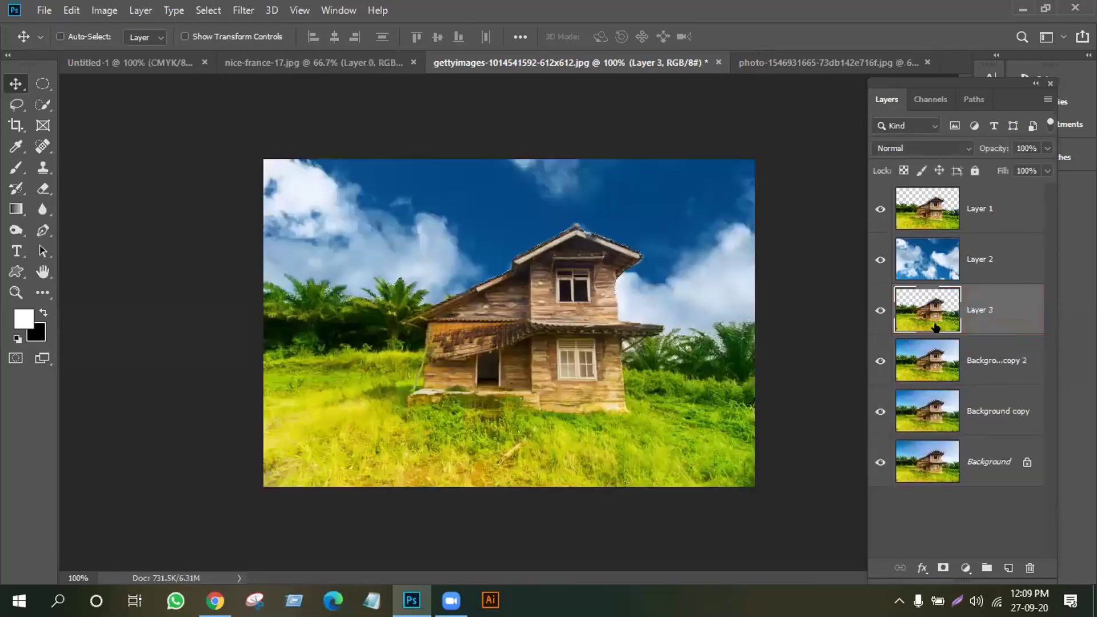
{"action": "left_click", "coordinate": [945, 410]}
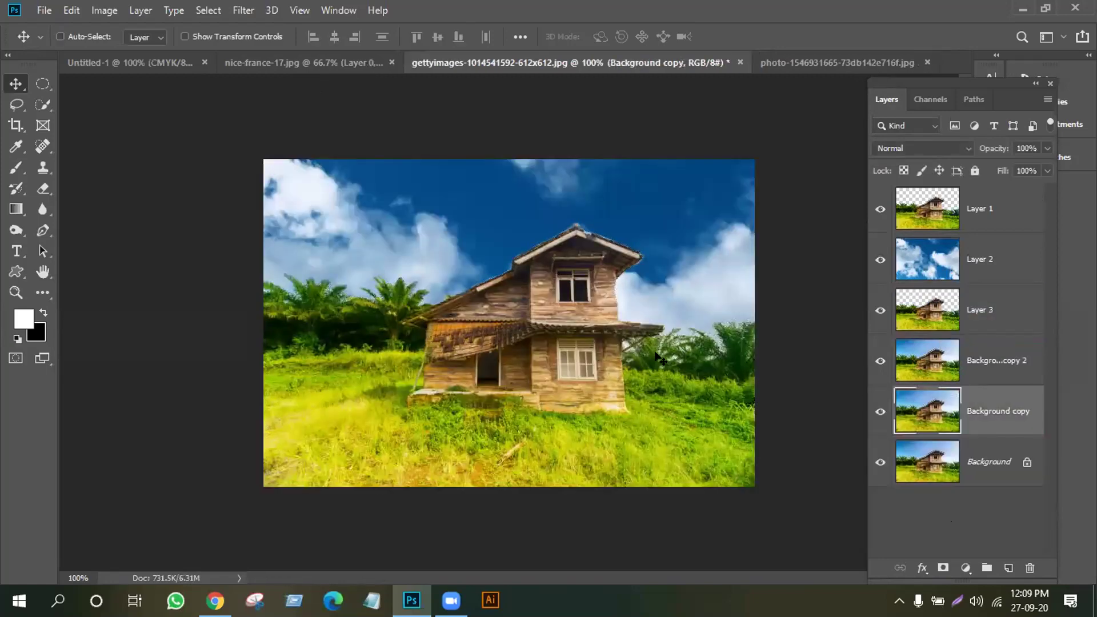
{"action": "left_click", "coordinate": [904, 294]}
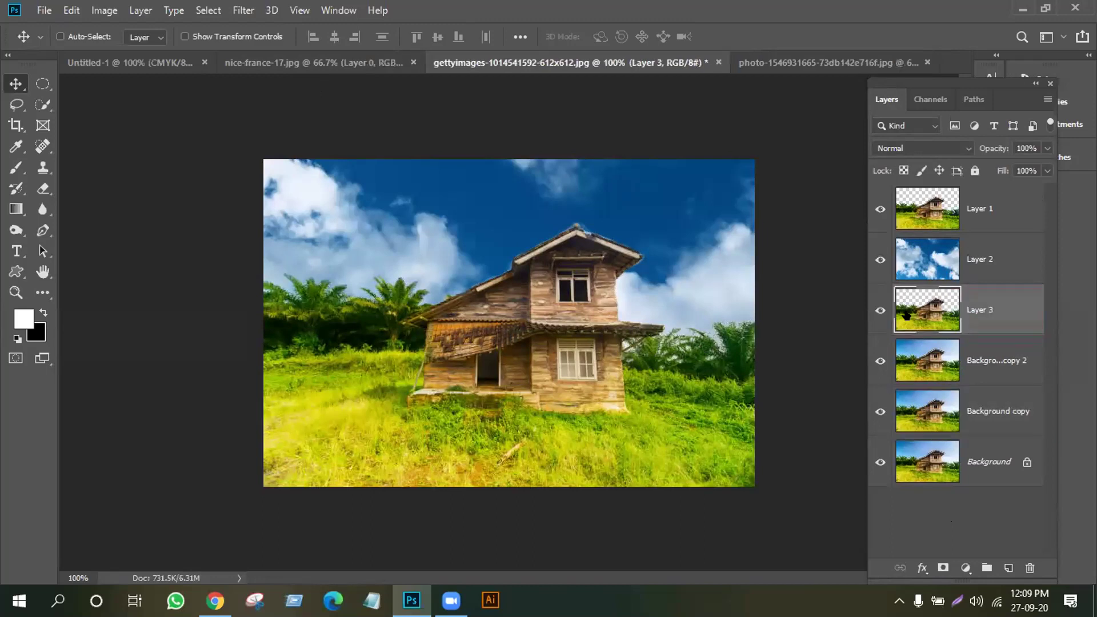
- View the Layer 3 cutout alone by hiding all other layers, and show Layer 1 and Layer 2 again
{"action": "left_click", "coordinate": [879, 261]}
{"action": "left_click", "coordinate": [878, 210]}
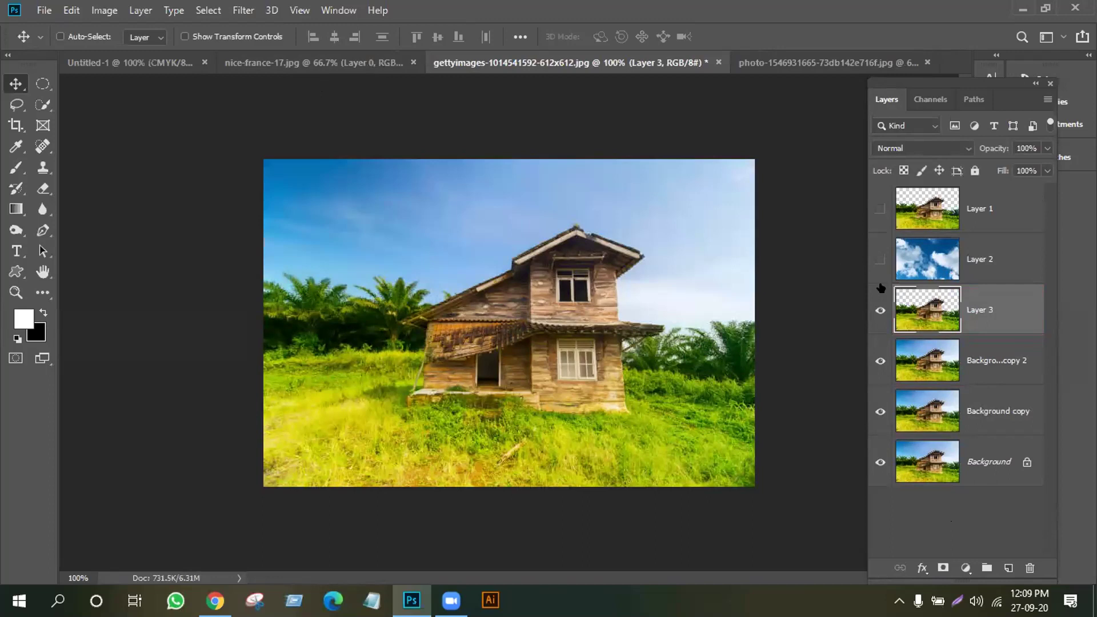
{"action": "left_click", "coordinate": [879, 366]}
{"action": "left_click", "coordinate": [872, 416]}
{"action": "left_click", "coordinate": [878, 461]}
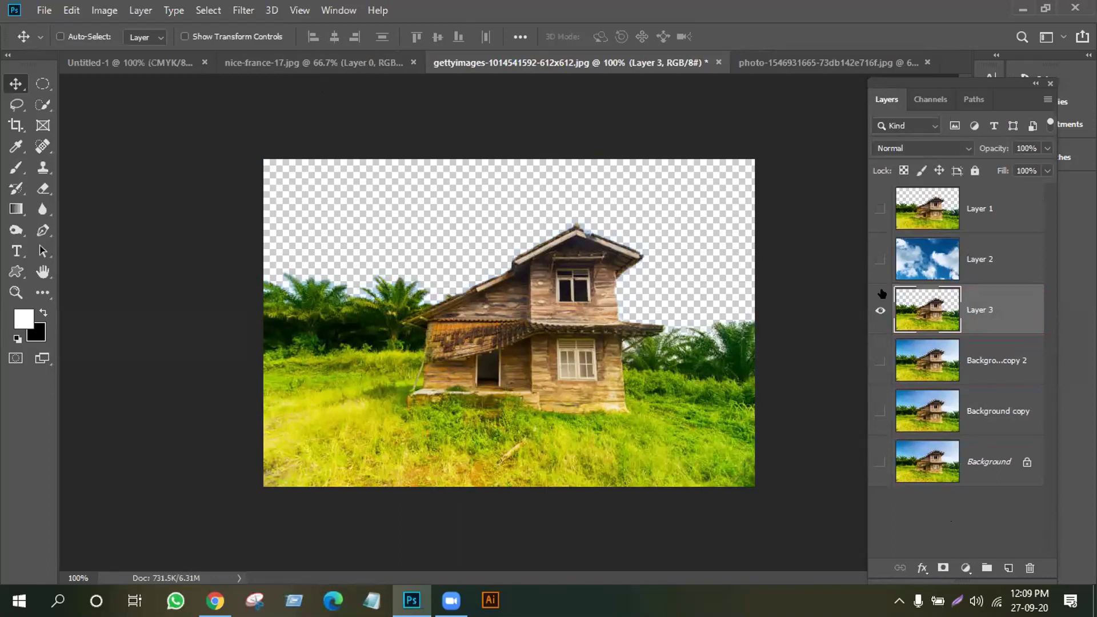
{"action": "left_click", "coordinate": [880, 209]}
{"action": "left_click", "coordinate": [879, 260]}
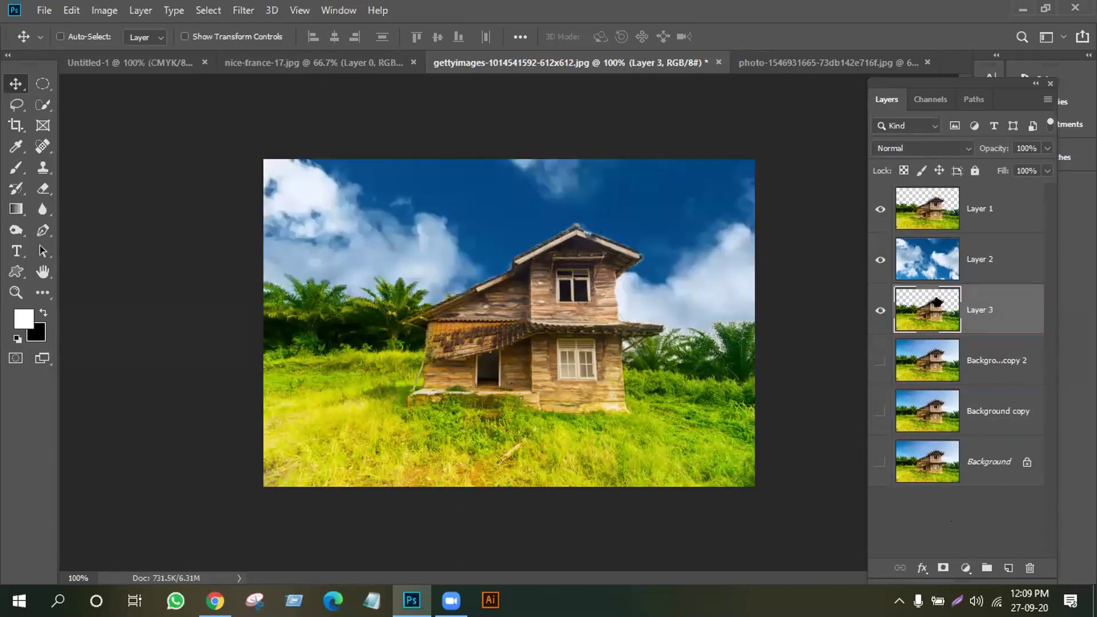
- Delete the Layer 3 cutout and show the Background copy 2, Background copy and Background layers
{"action": "left_click_drag", "start_coordinate": [937, 302], "coordinate": [1026, 574]}
{"action": "left_click", "coordinate": [880, 310]}
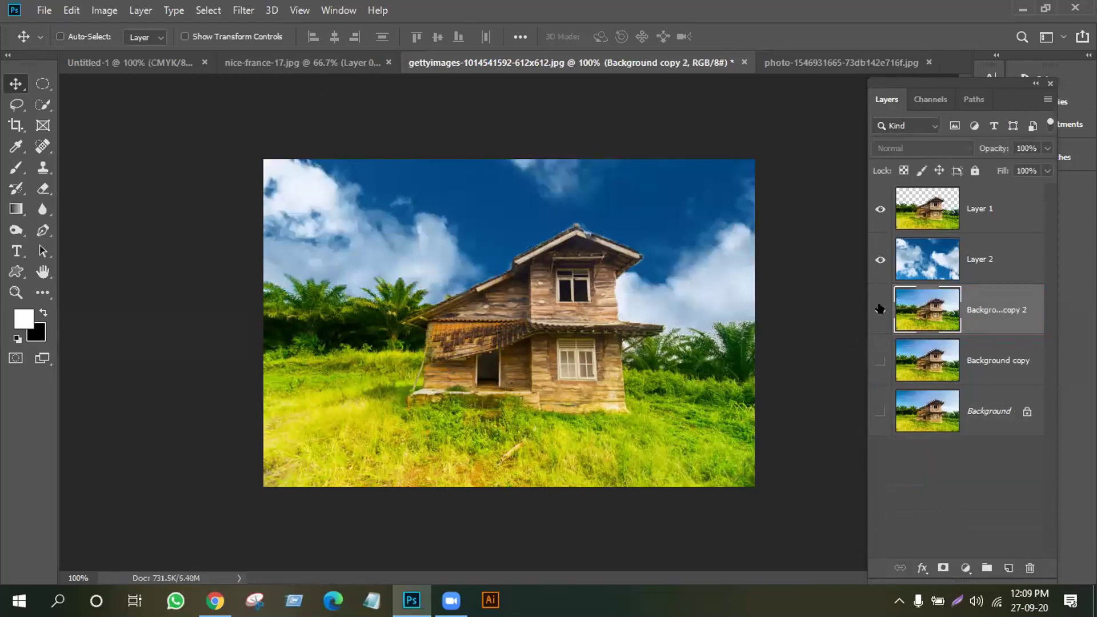
{"action": "left_click", "coordinate": [880, 360]}
{"action": "left_click", "coordinate": [879, 412]}
- Add a Photo Filter adjustment layer and place it above the Layer 1 house cutout
{"action": "left_click_drag", "start_coordinate": [918, 260], "coordinate": [936, 277]}
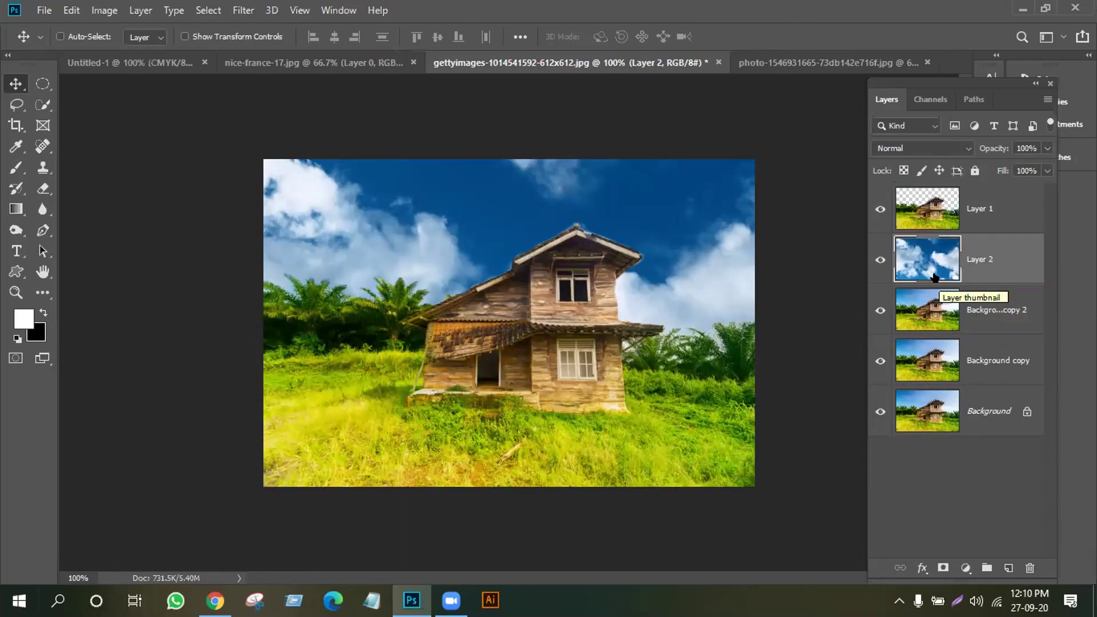
{"action": "left_click", "coordinate": [961, 566]}
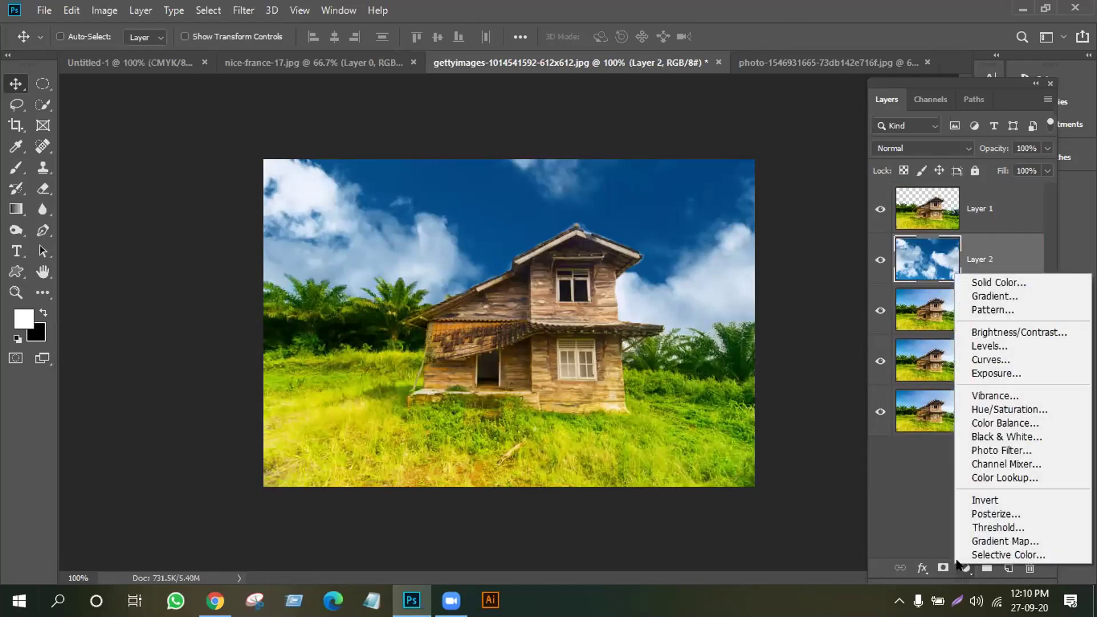
{"action": "left_click", "coordinate": [997, 450]}
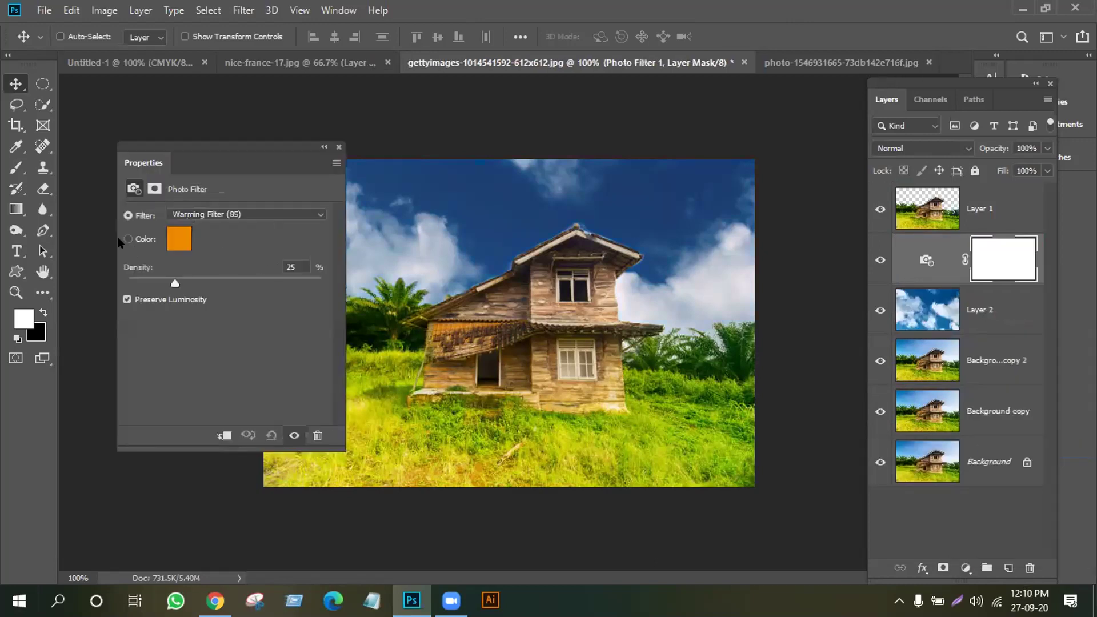
{"action": "left_click_drag", "start_coordinate": [924, 205], "coordinate": [922, 274]}
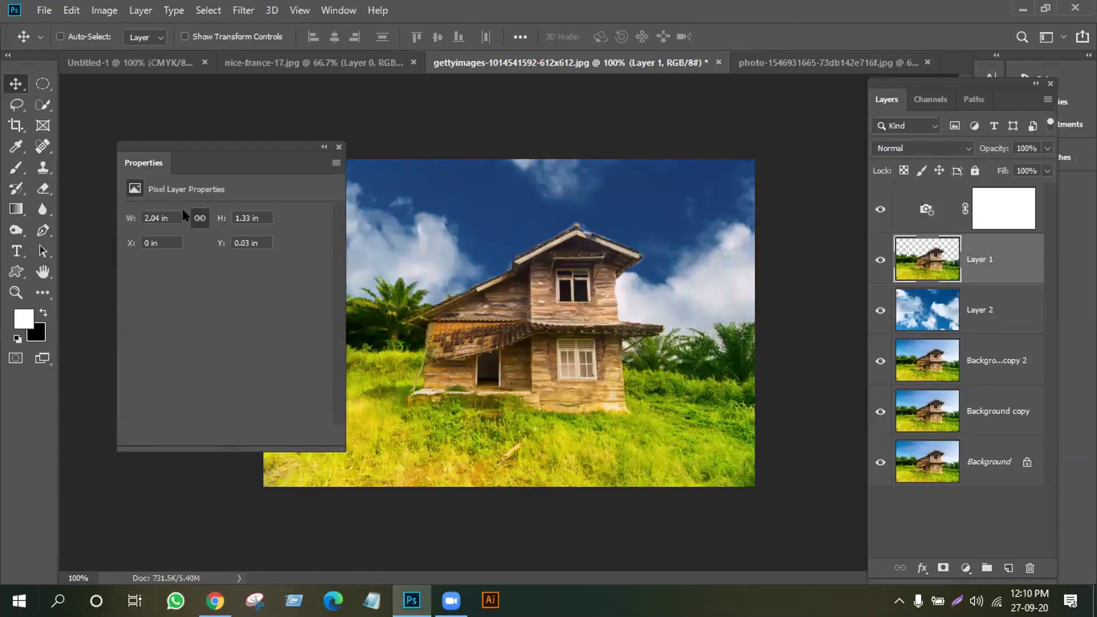
{"action": "left_click", "coordinate": [931, 205]}
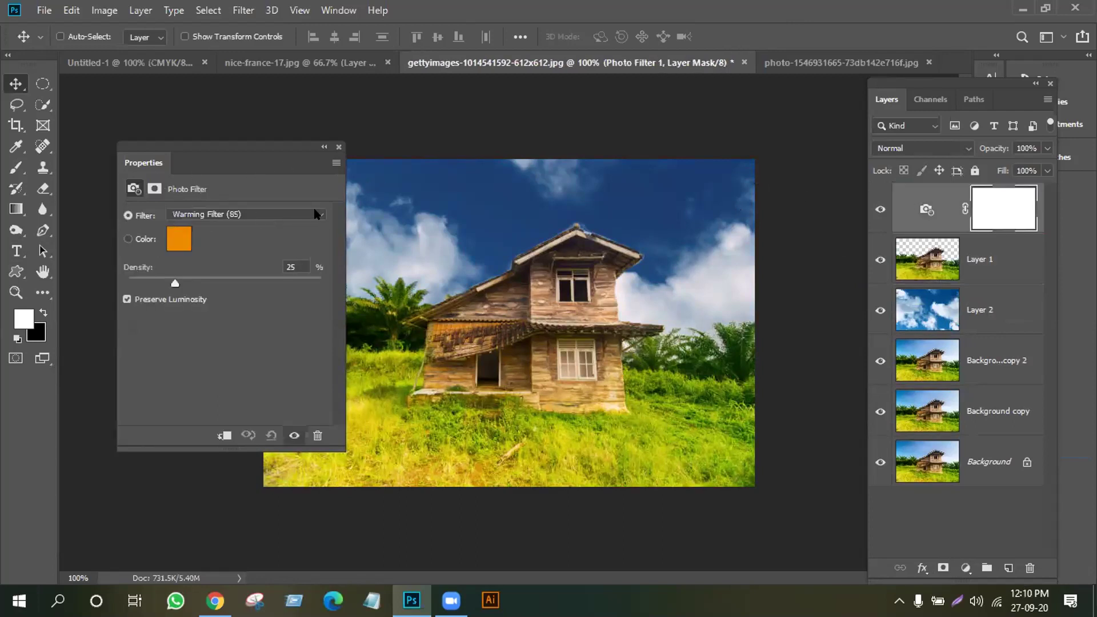
- Set the Photo Filter to Cooling Filter (LBB), raise its density, and hide the adjustment layer
{"action": "left_click", "coordinate": [315, 214]}
{"action": "left_click", "coordinate": [200, 279]}
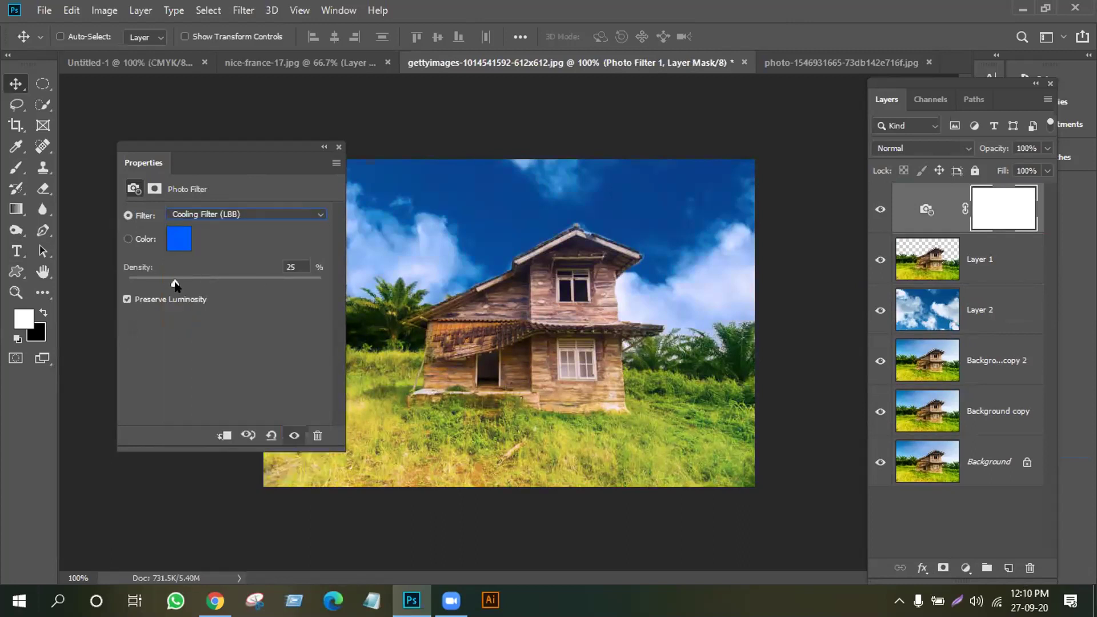
{"action": "left_click_drag", "start_coordinate": [175, 283], "coordinate": [223, 281]}
{"action": "left_click", "coordinate": [337, 148]}
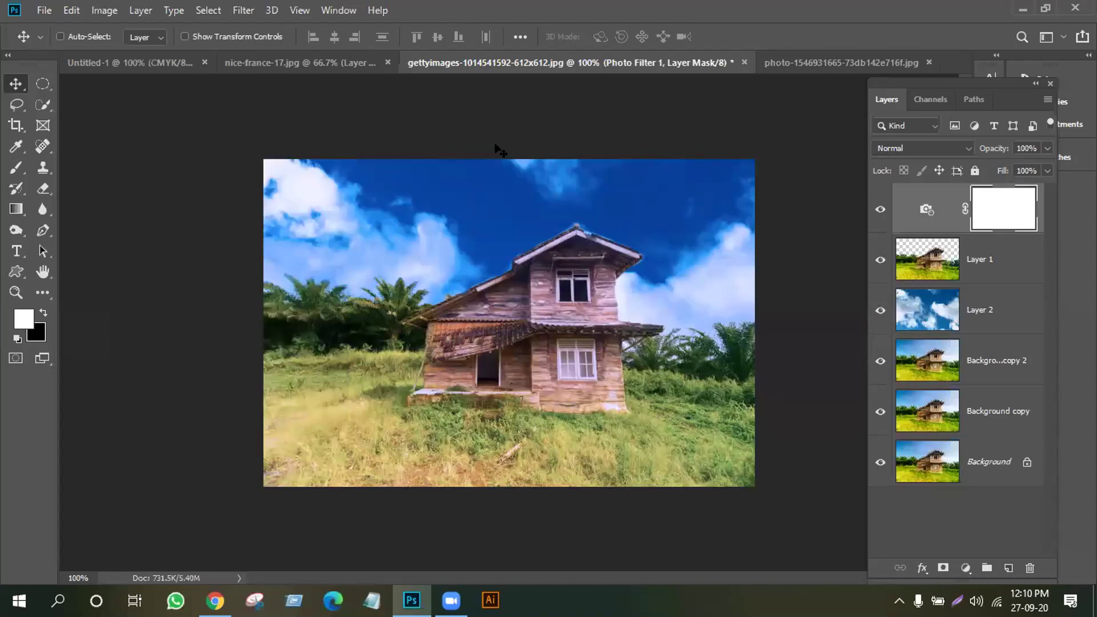
{"action": "left_click", "coordinate": [874, 205]}
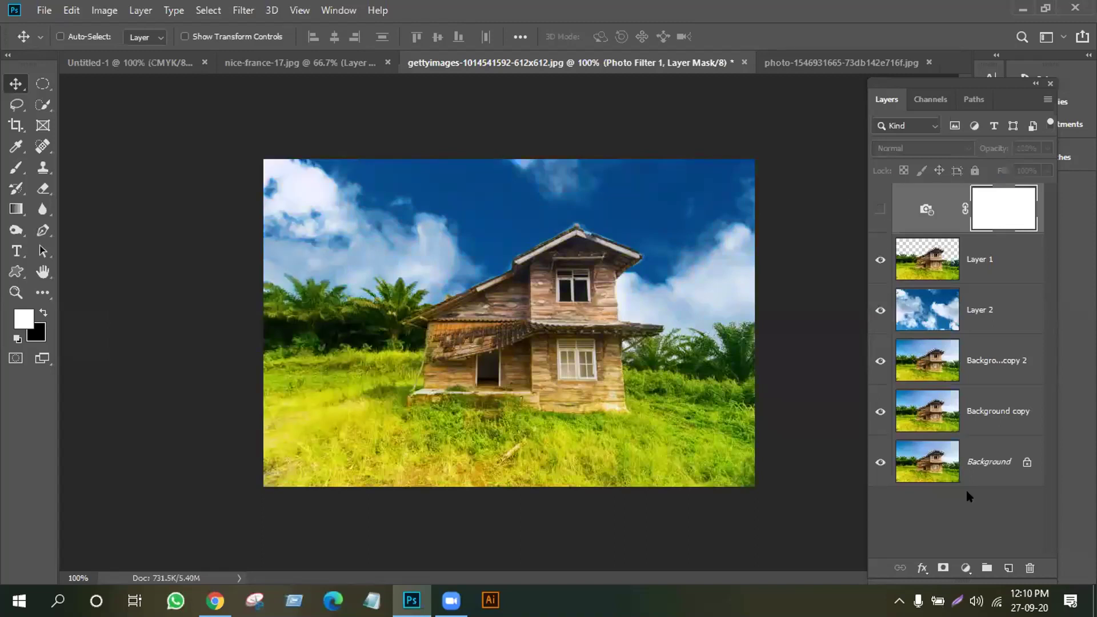
{"action": "left_click", "coordinate": [966, 568]}
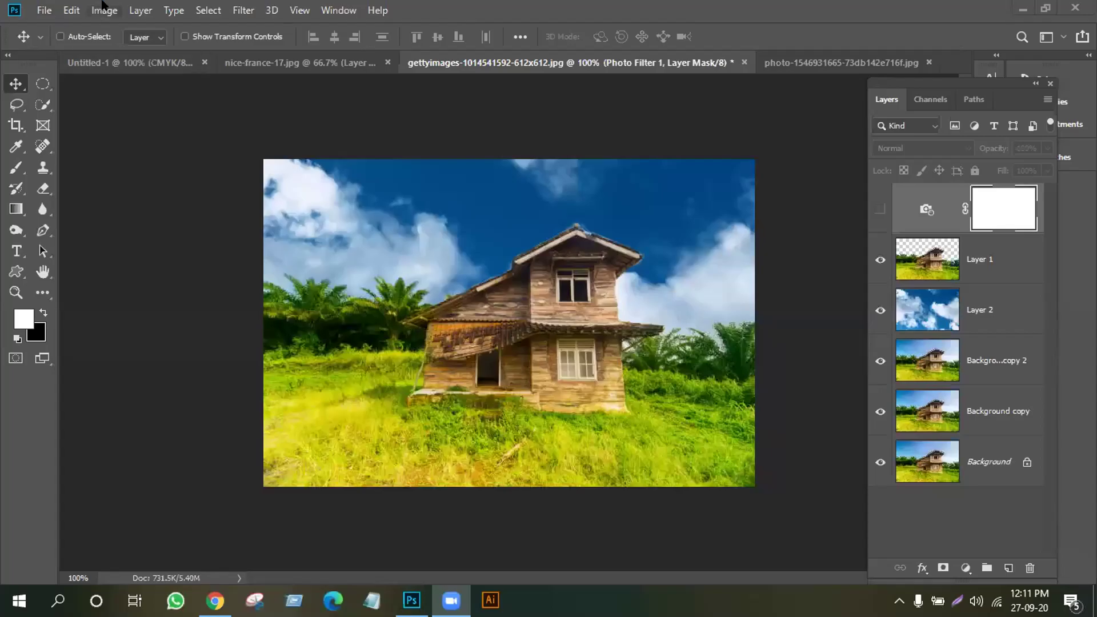
{"action": "left_click", "coordinate": [104, 10]}
{"action": "mouse_move", "coordinate": [111, 53]}
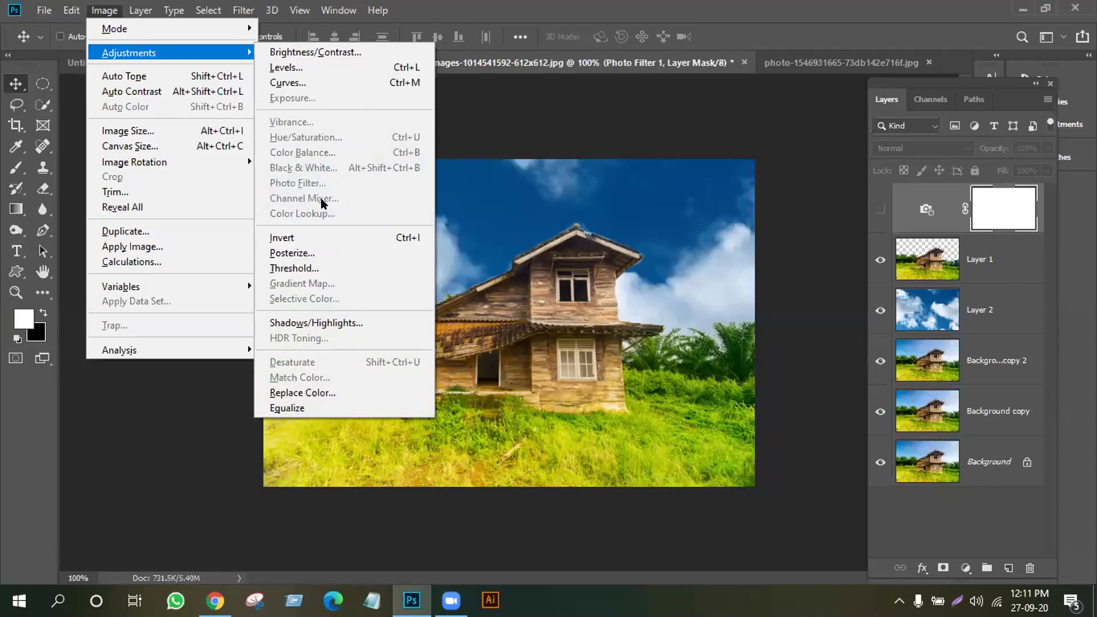
{"action": "left_click", "coordinate": [918, 504]}
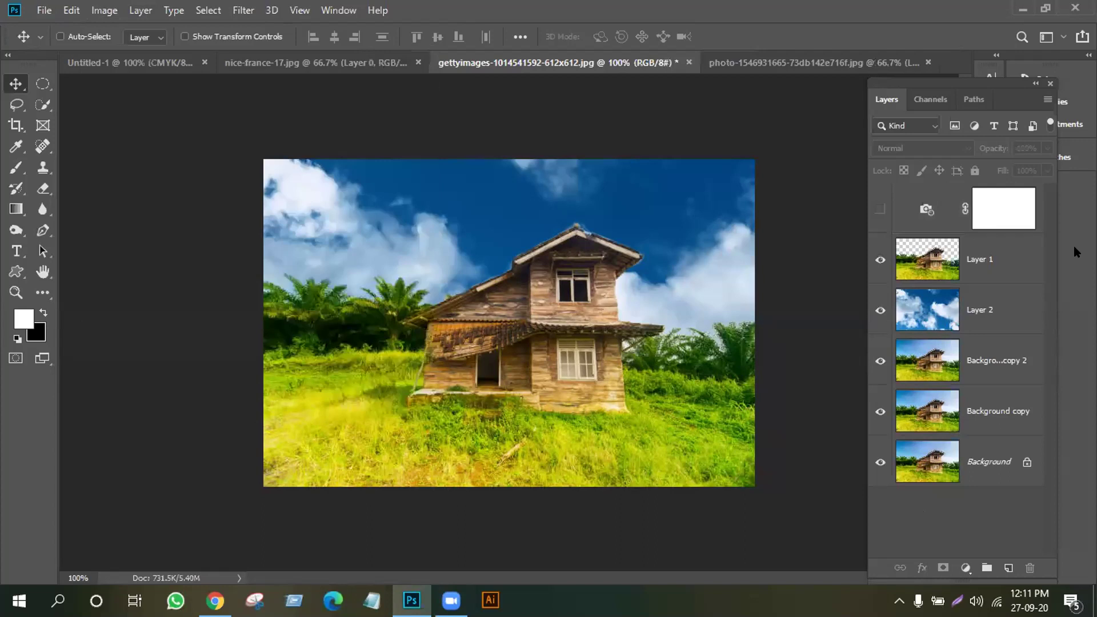
- Add a Color Balance adjustment layer above the Layer 1 house cutout and set the Midtones Yellow–Blue value to -100
{"action": "left_click", "coordinate": [936, 269]}
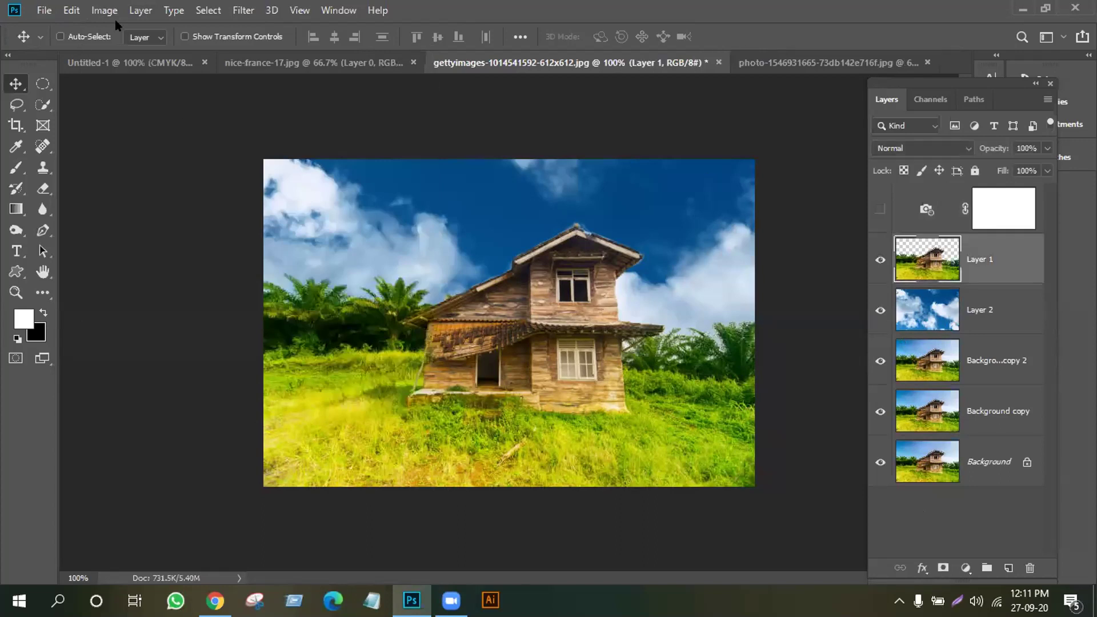
{"action": "left_click", "coordinate": [966, 568]}
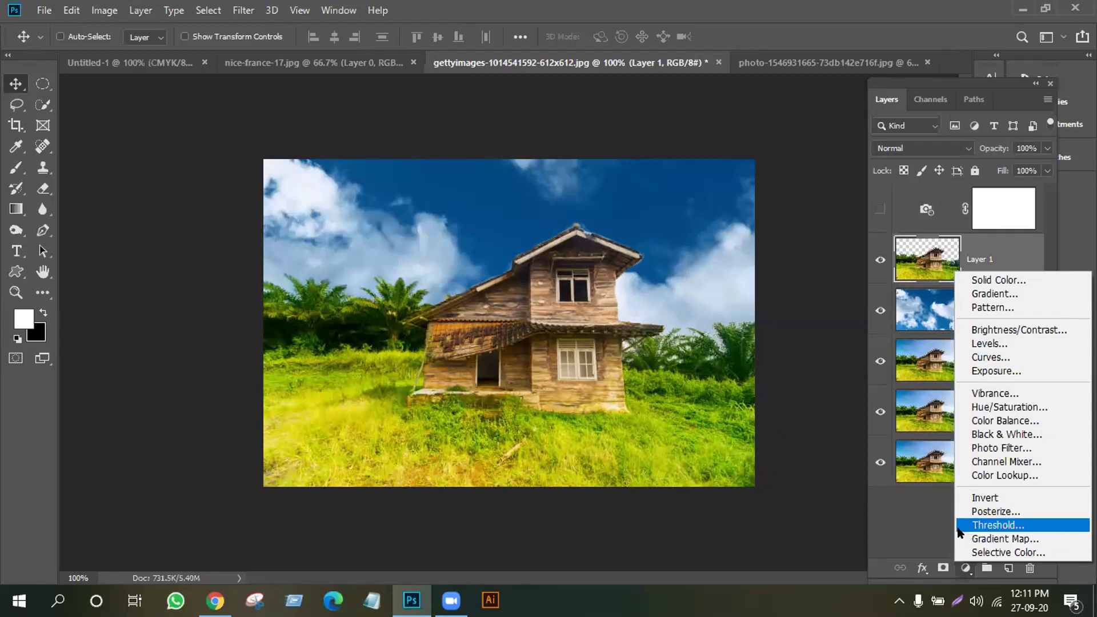
{"action": "left_click", "coordinate": [983, 421]}
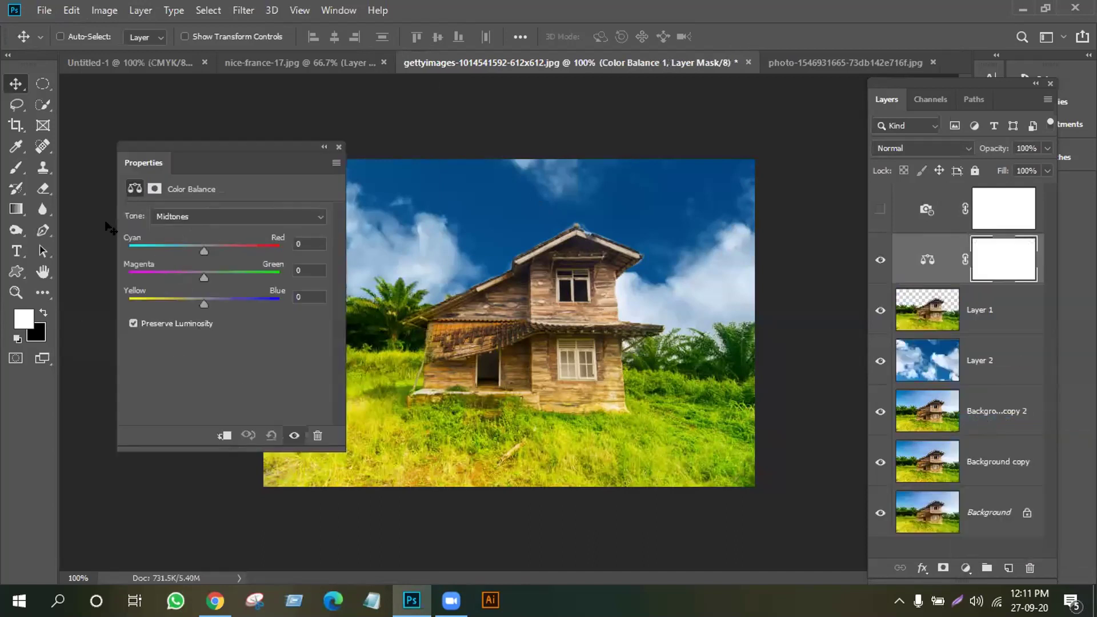
{"action": "left_click", "coordinate": [314, 221]}
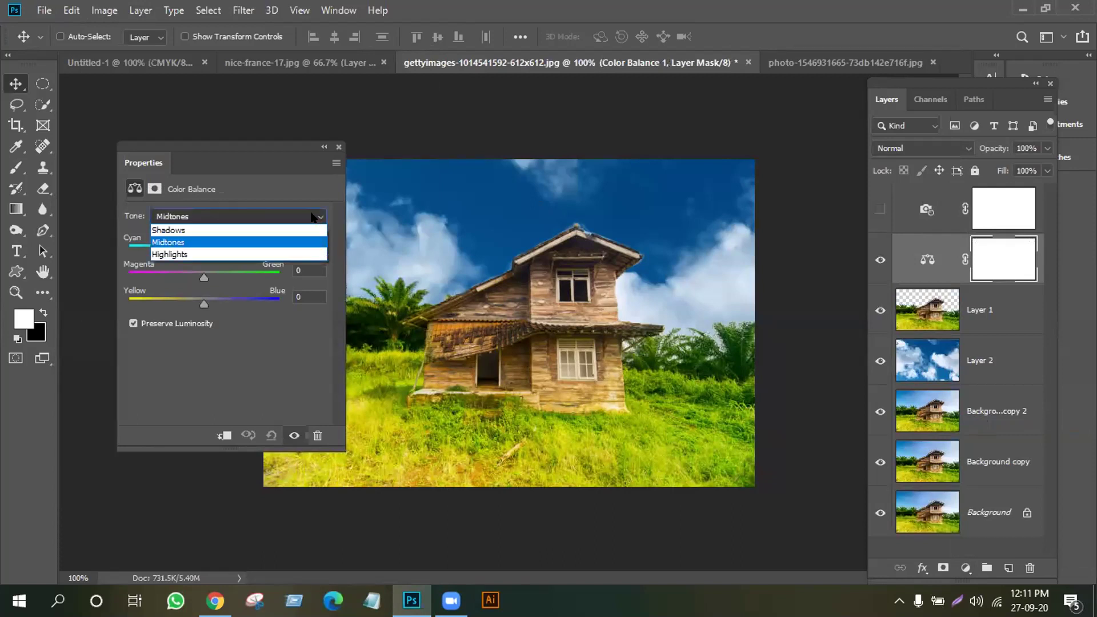
{"action": "left_click", "coordinate": [172, 243]}
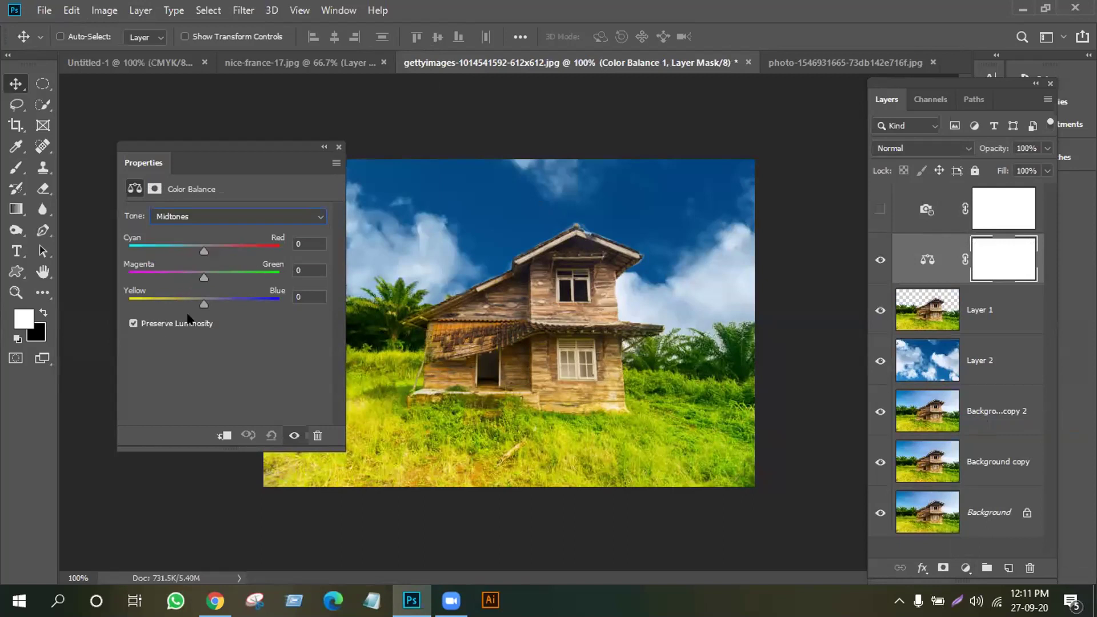
{"action": "left_click_drag", "start_coordinate": [204, 304], "coordinate": [127, 303]}
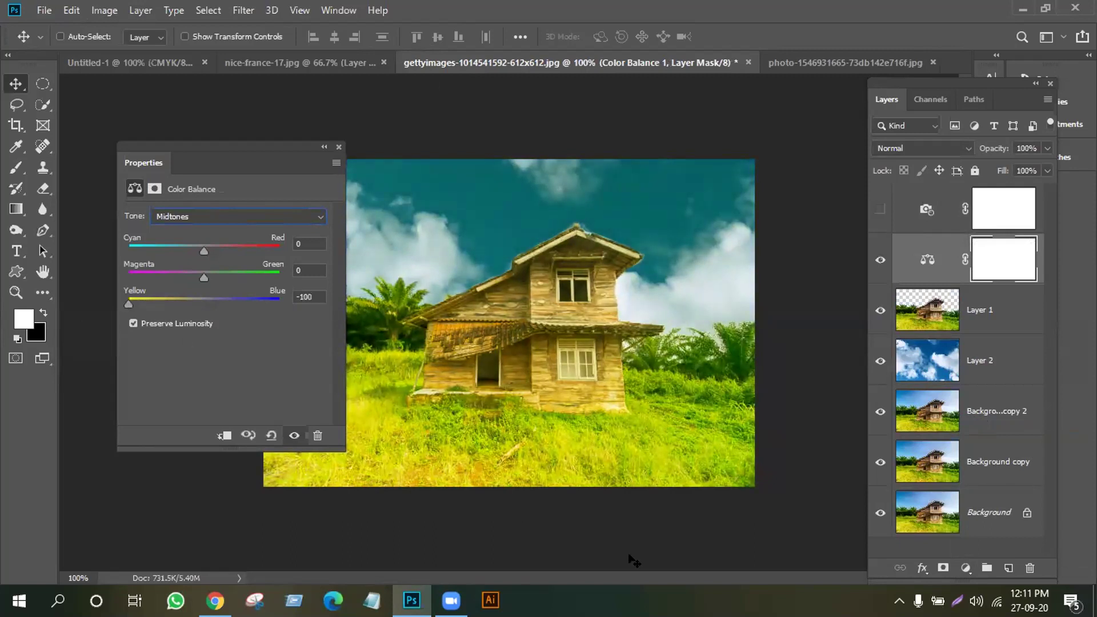
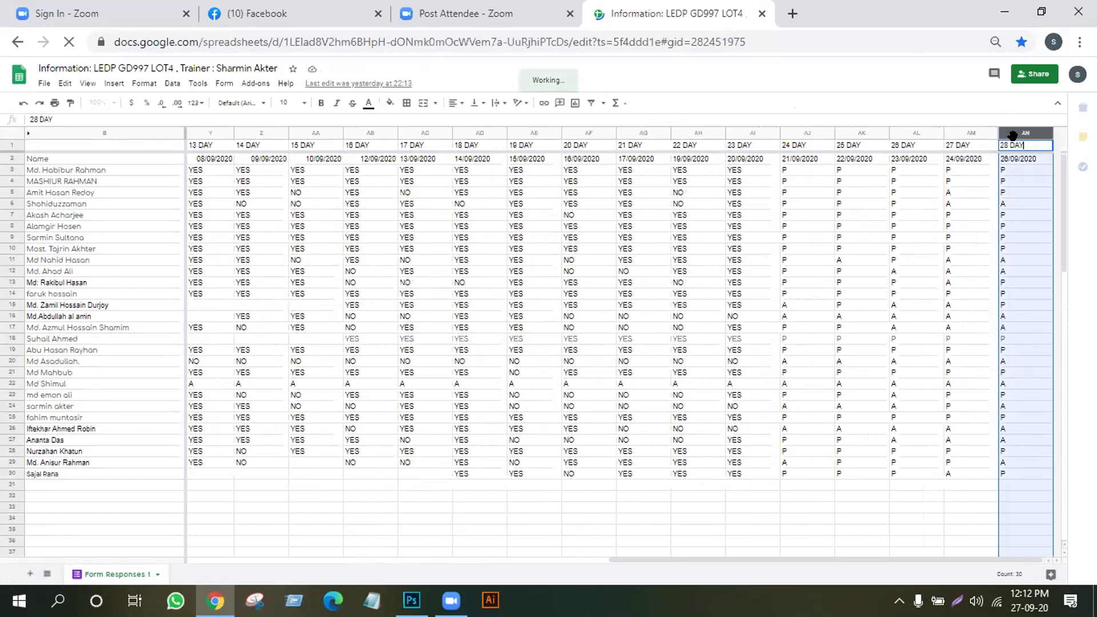
- In the Google Sheets attendance spreadsheet, insert a column directly after the 28 DAY column
{"action": "right_click", "coordinate": [1014, 134]}
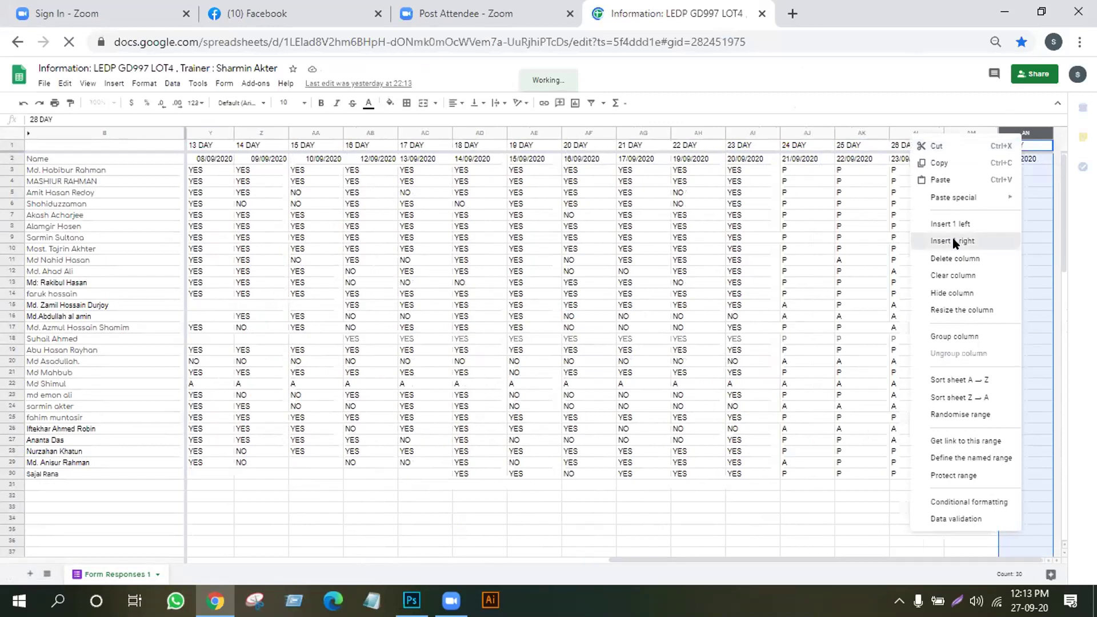
{"action": "left_click", "coordinate": [953, 241]}
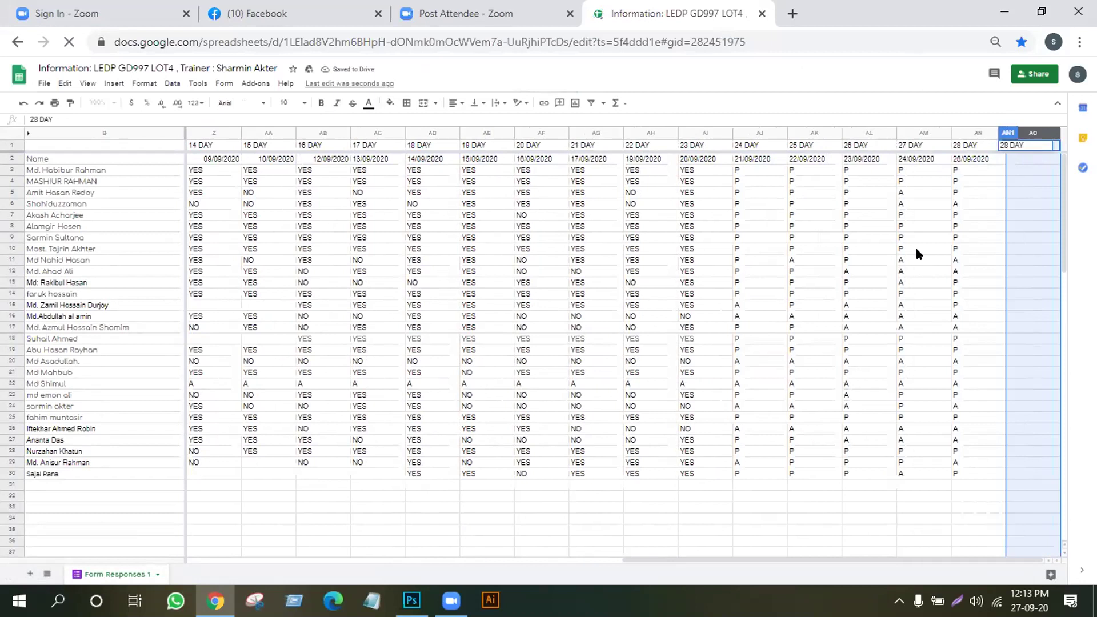
{"action": "left_click", "coordinate": [993, 224]}
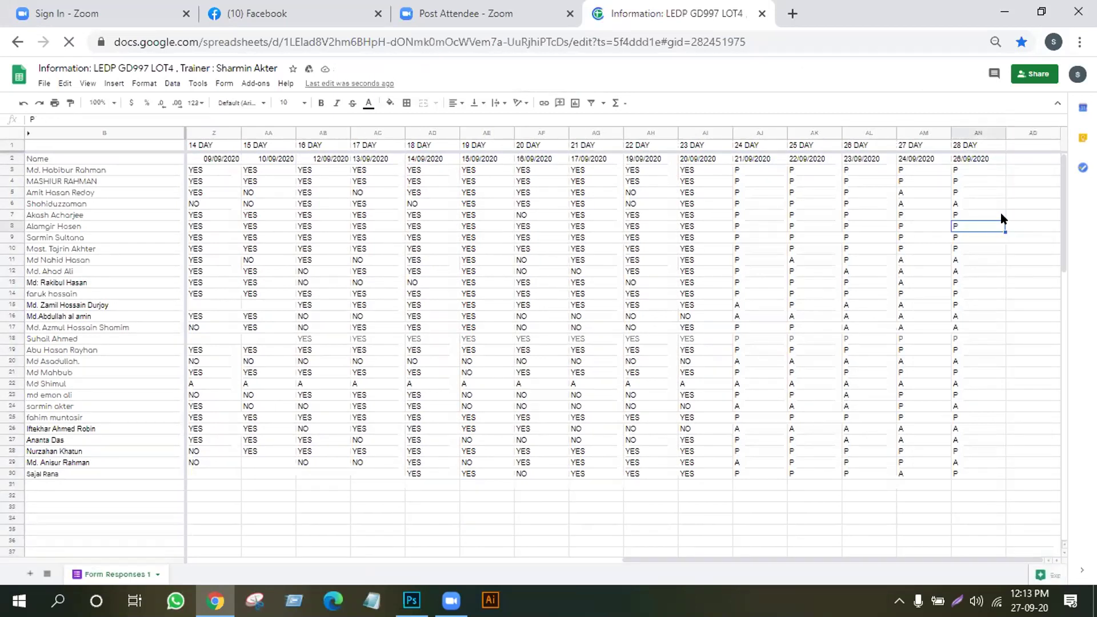
- Head the new column AO with 29 DAY and enter the date 27/09/2020 beneath it
{"action": "left_click", "coordinate": [1033, 146]}
{"action": "type", "text": "29 DAY"}
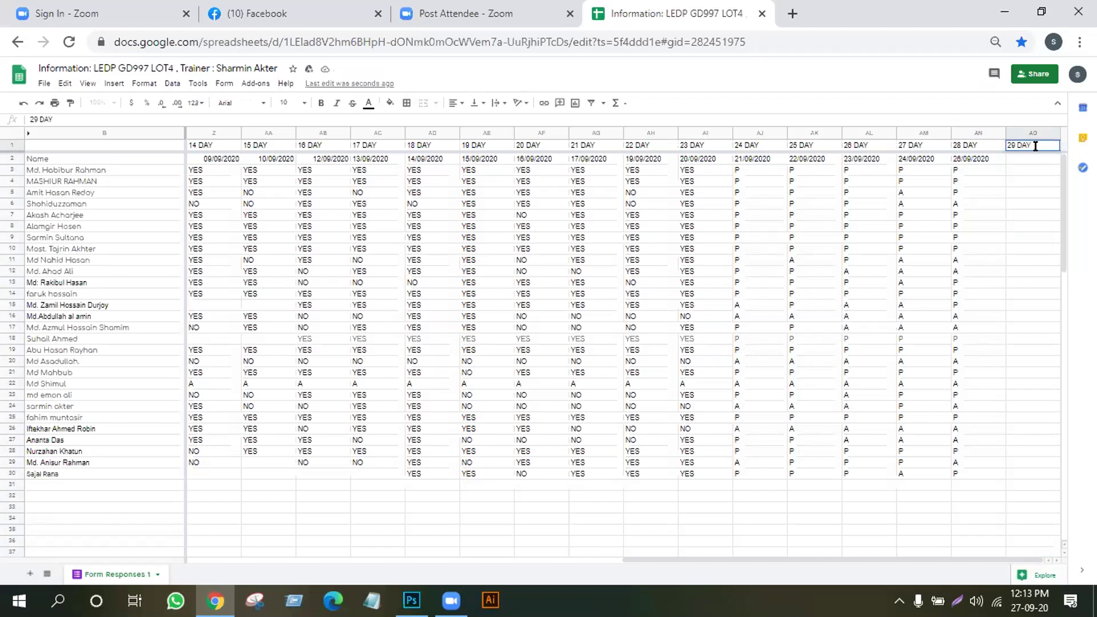
{"action": "key", "text": "Return"}
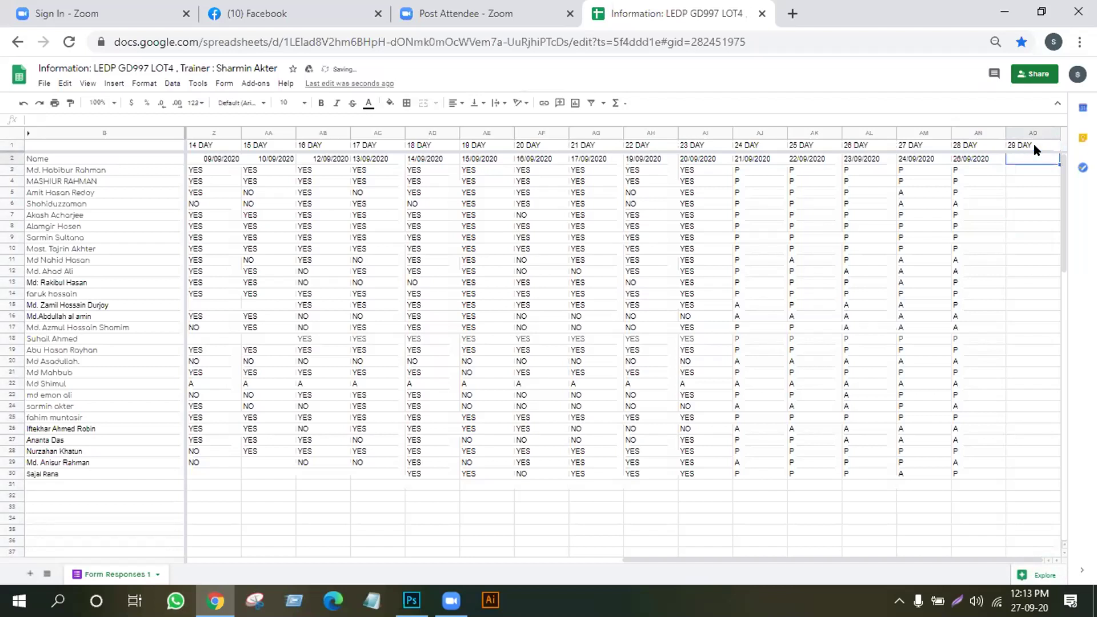
{"action": "type", "text": "27/0"}
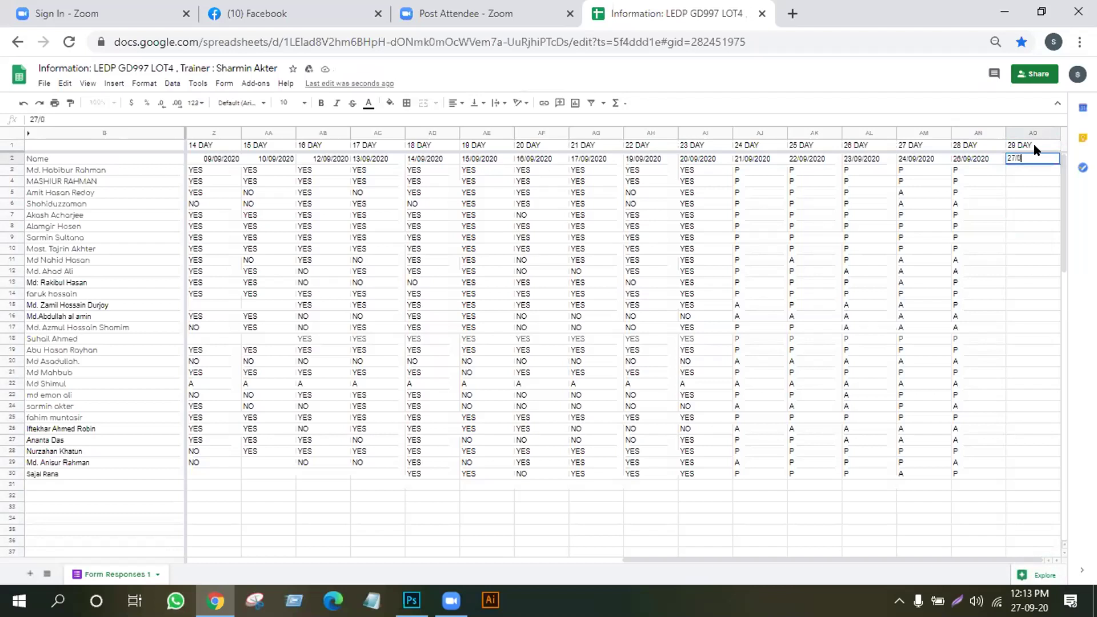
{"action": "type", "text": "9/2020"}
{"action": "key", "text": "Return"}
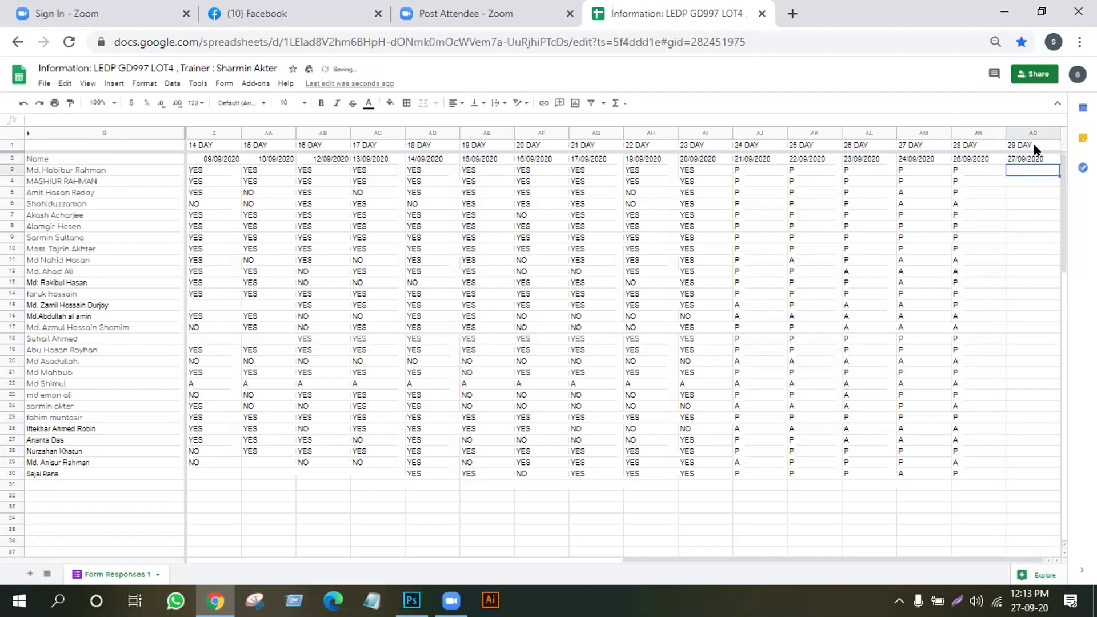
- Fill in the 29 DAY attendance for rows 3 to 6: P in AO3 to AO5 and A in AO6
{"action": "type", "text": "P"}
{"action": "key", "text": "Return"}
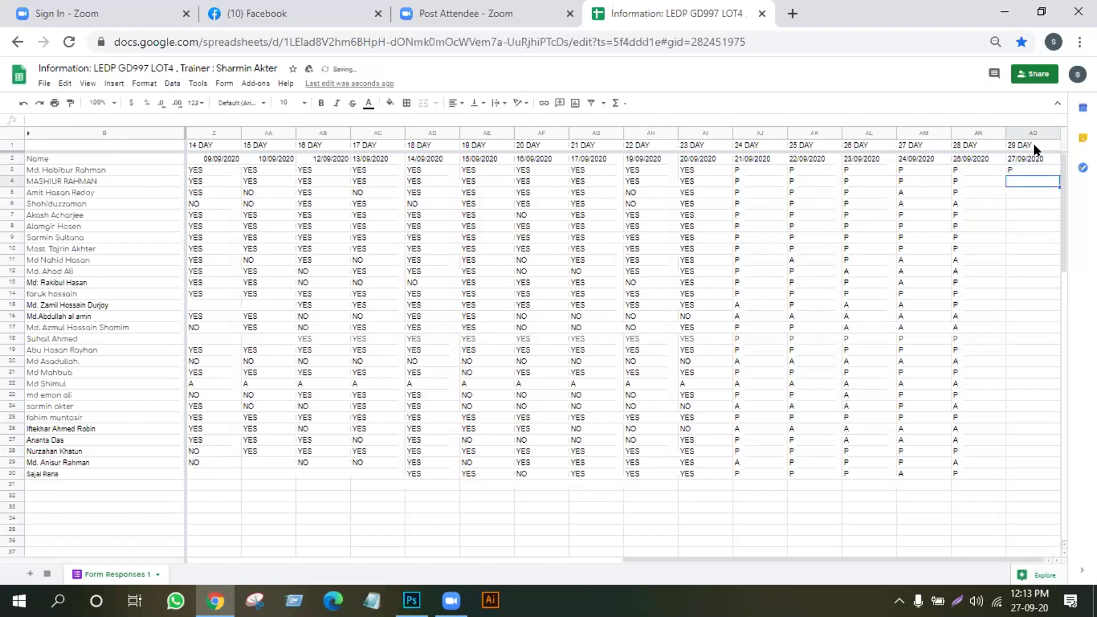
{"action": "type", "text": "P"}
{"action": "key", "text": "Return"}
{"action": "type", "text": "P"}
{"action": "key", "text": "Return"}
{"action": "type", "text": "P"}
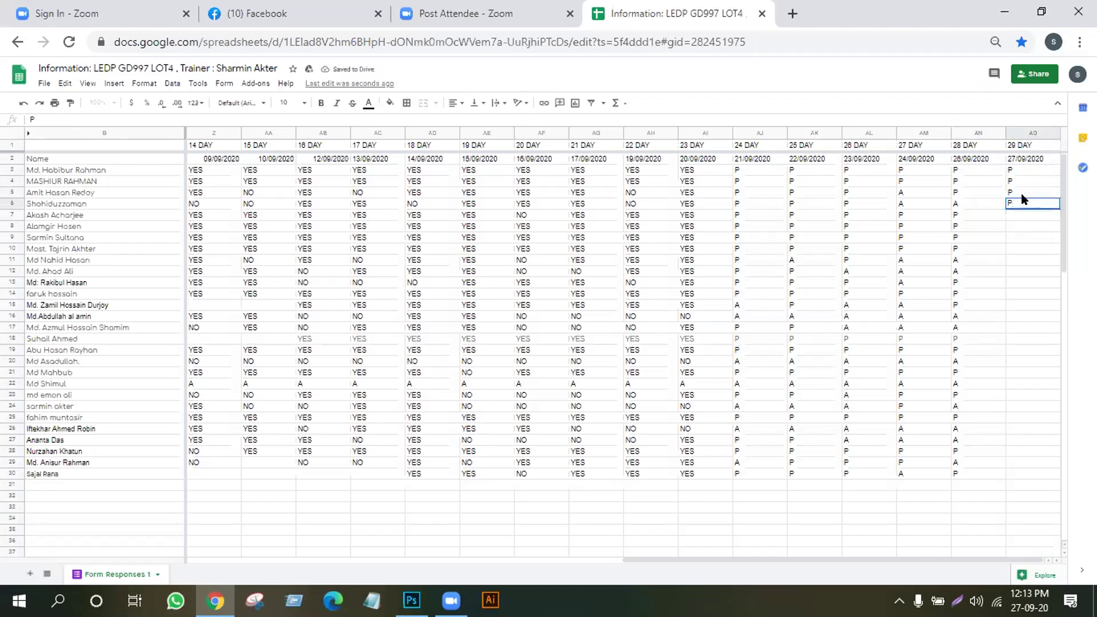
{"action": "key", "text": "BackSpace"}
{"action": "type", "text": "A"}
{"action": "key", "text": "Return"}
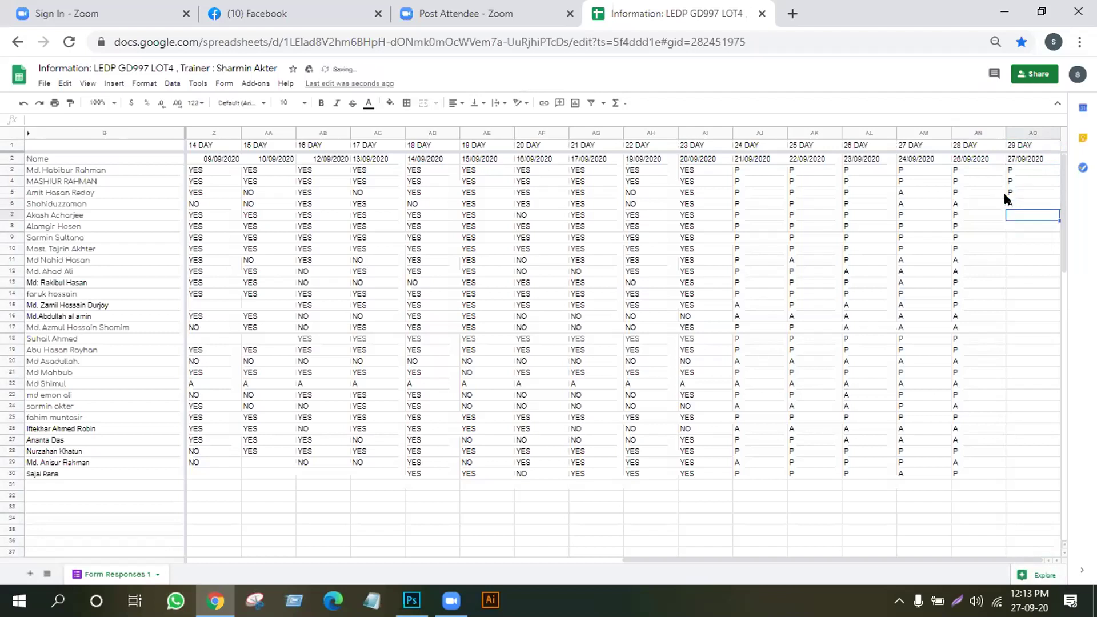
- Enter 29 DAY attendance P for rows 7 to 10 and A for row 11
{"action": "type", "text": "P"}
{"action": "key", "text": "Return"}
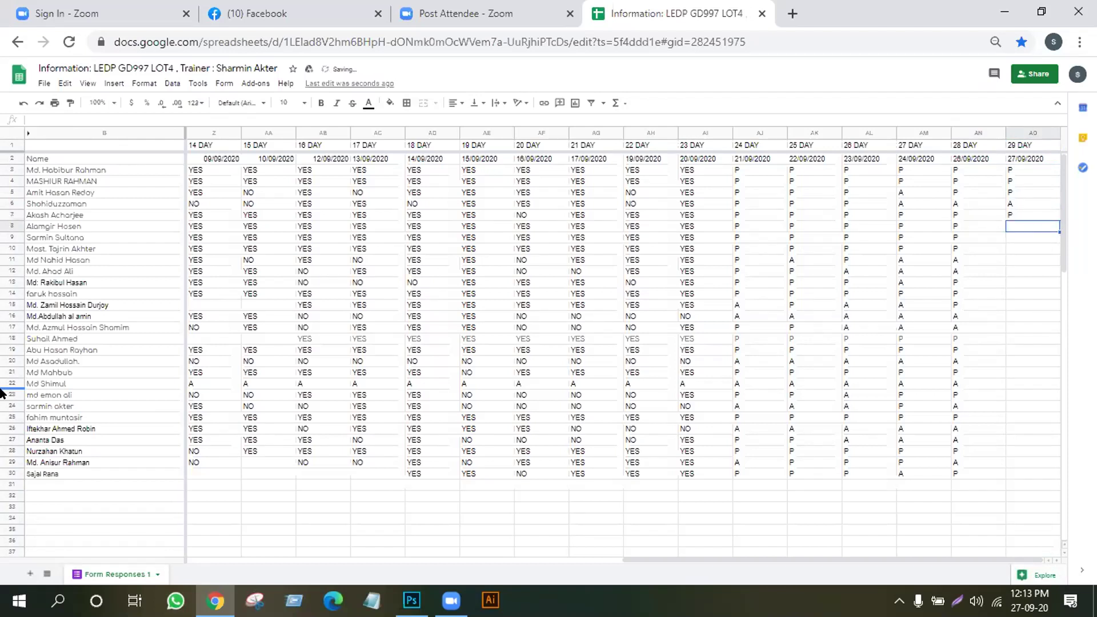
{"action": "type", "text": "P"}
{"action": "key", "text": "Return"}
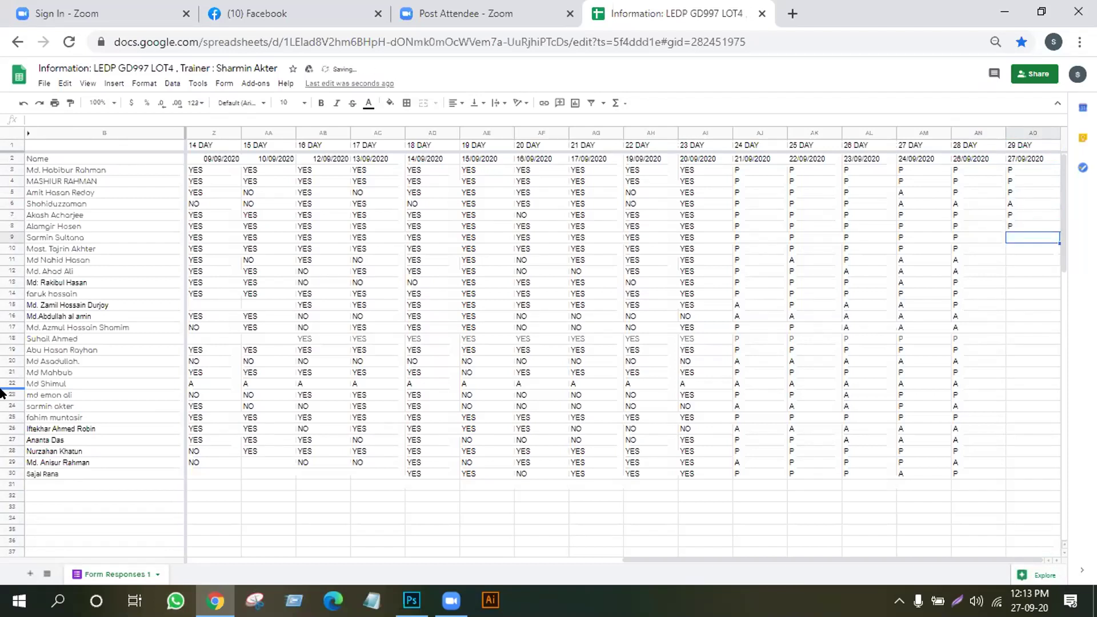
{"action": "type", "text": "P"}
{"action": "key", "text": "Return"}
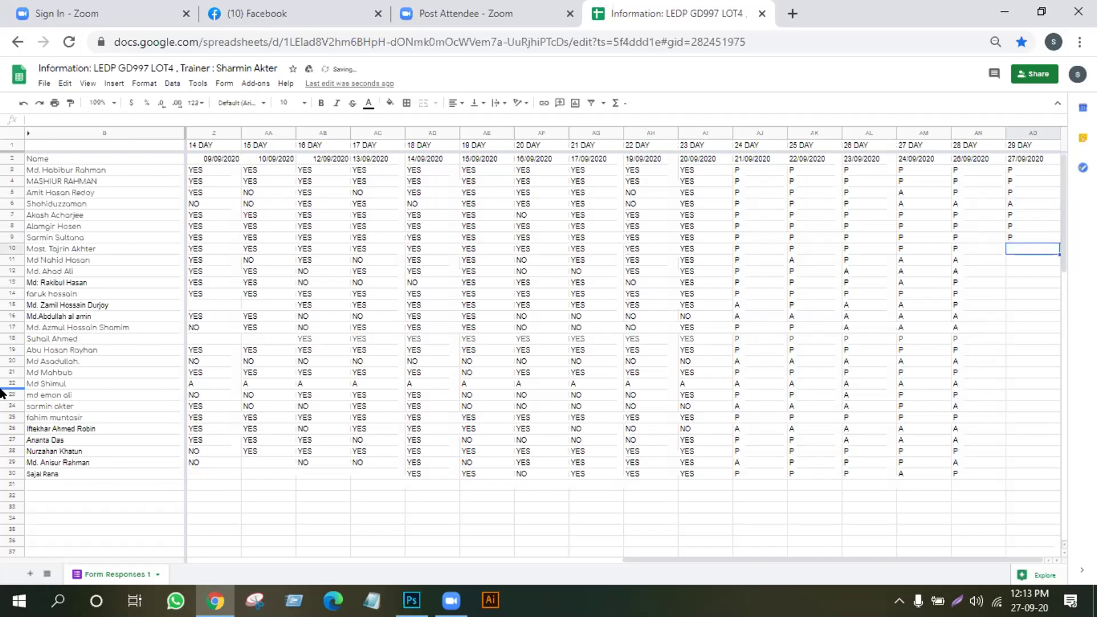
{"action": "type", "text": "P"}
{"action": "key", "text": "Return"}
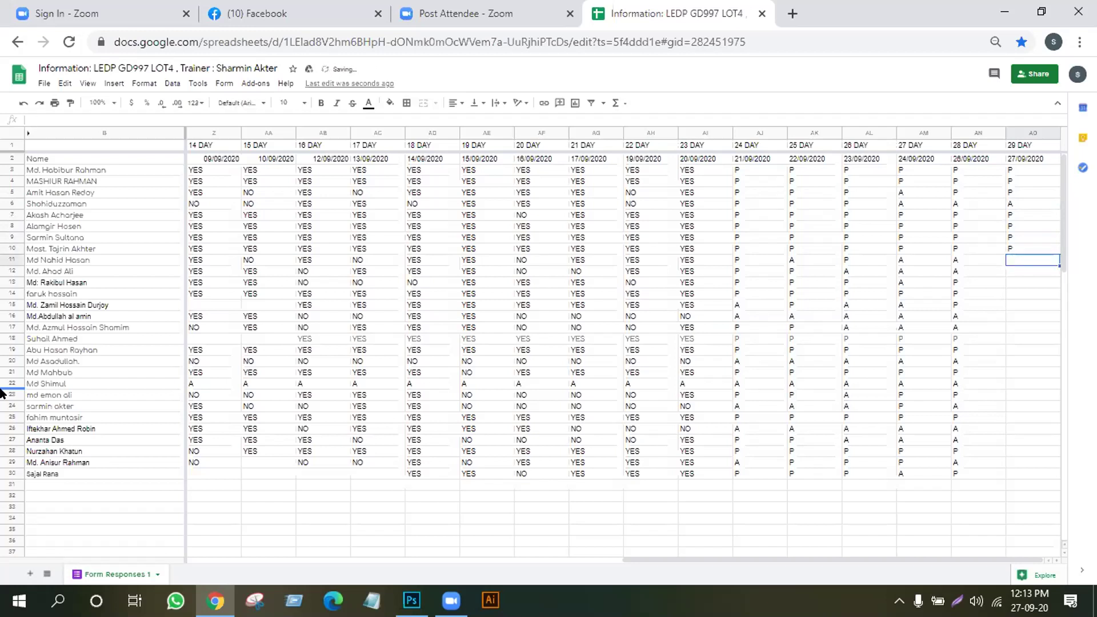
{"action": "type", "text": "A"}
{"action": "key", "text": "Return"}
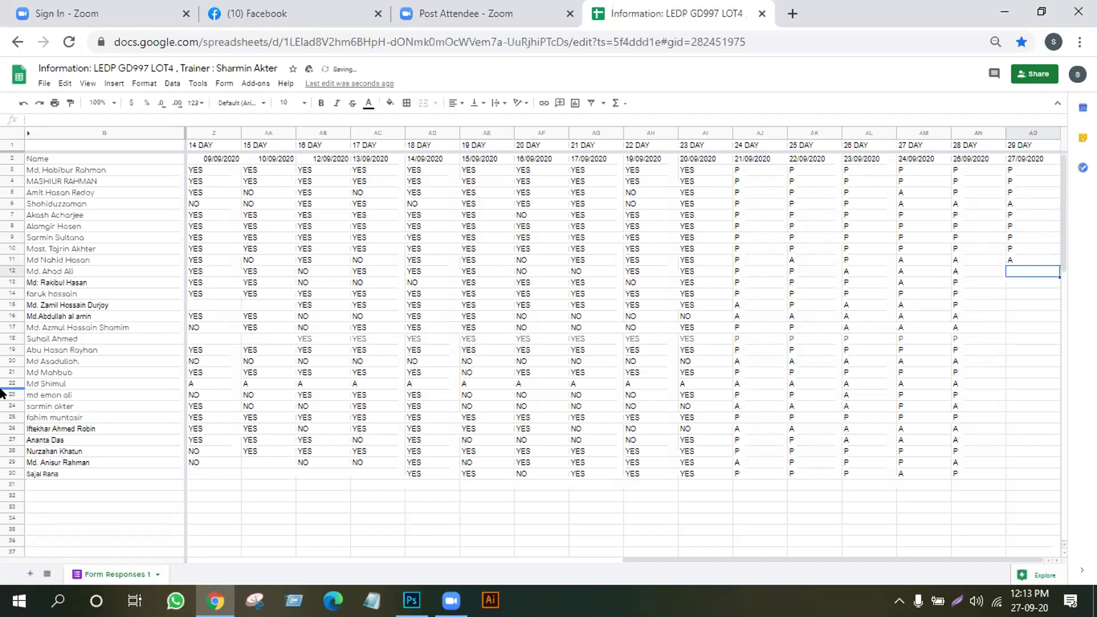
- Mark rows 12 to 15 as P in the 29 DAY column
{"action": "type", "text": "A"}
{"action": "key", "text": "BackSpace"}
{"action": "type", "text": "P"}
{"action": "key", "text": "Return"}
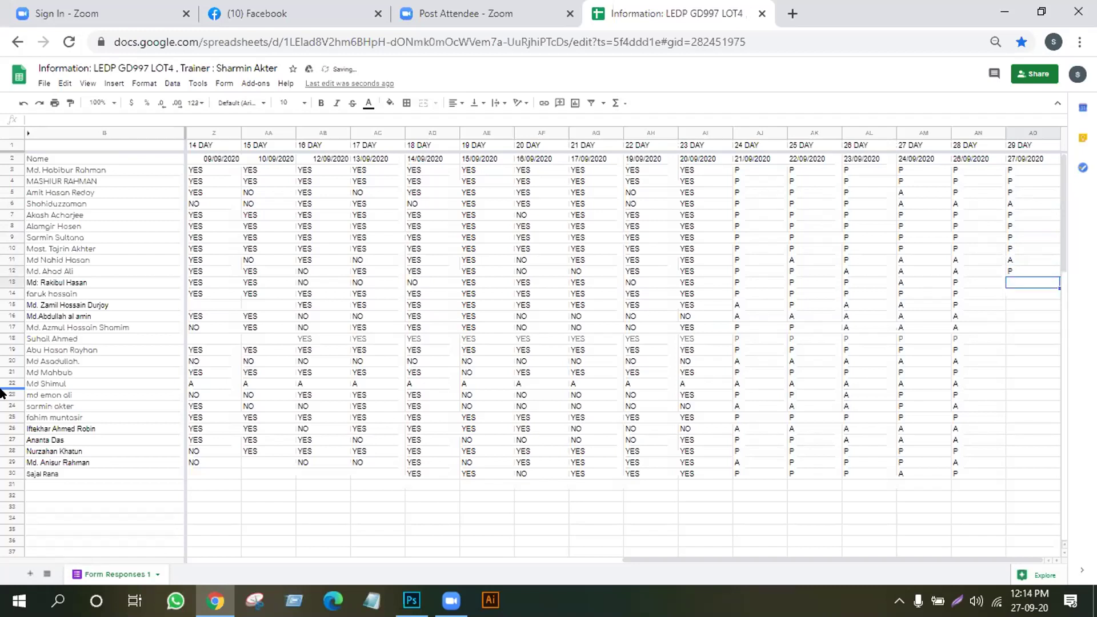
{"action": "type", "text": "P"}
{"action": "key", "text": "Return"}
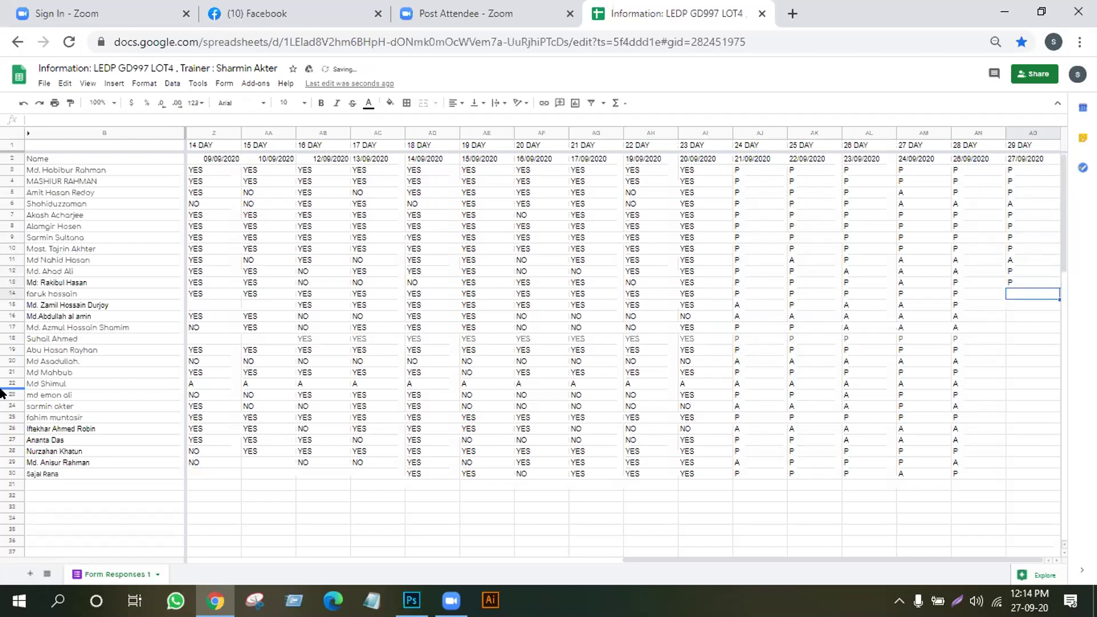
{"action": "type", "text": "P"}
{"action": "key", "text": "Return"}
{"action": "type", "text": "P"}
{"action": "key", "text": "Return"}
- Enter 29 DAY attendance A for rows 16 and 17 and P for rows 18 and 19
{"action": "type", "text": "A"}
{"action": "key", "text": "Return"}
{"action": "type", "text": "A"}
{"action": "key", "text": "Return"}
{"action": "type", "text": "P"}
{"action": "key", "text": "Return"}
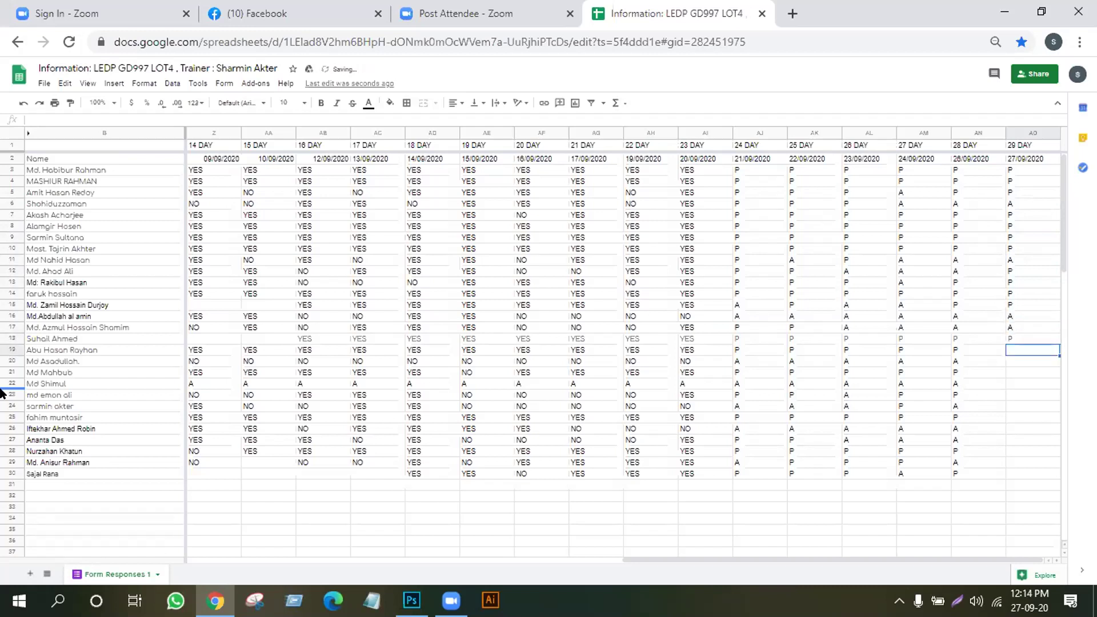
{"action": "type", "text": "P"}
{"action": "key", "text": "Return"}
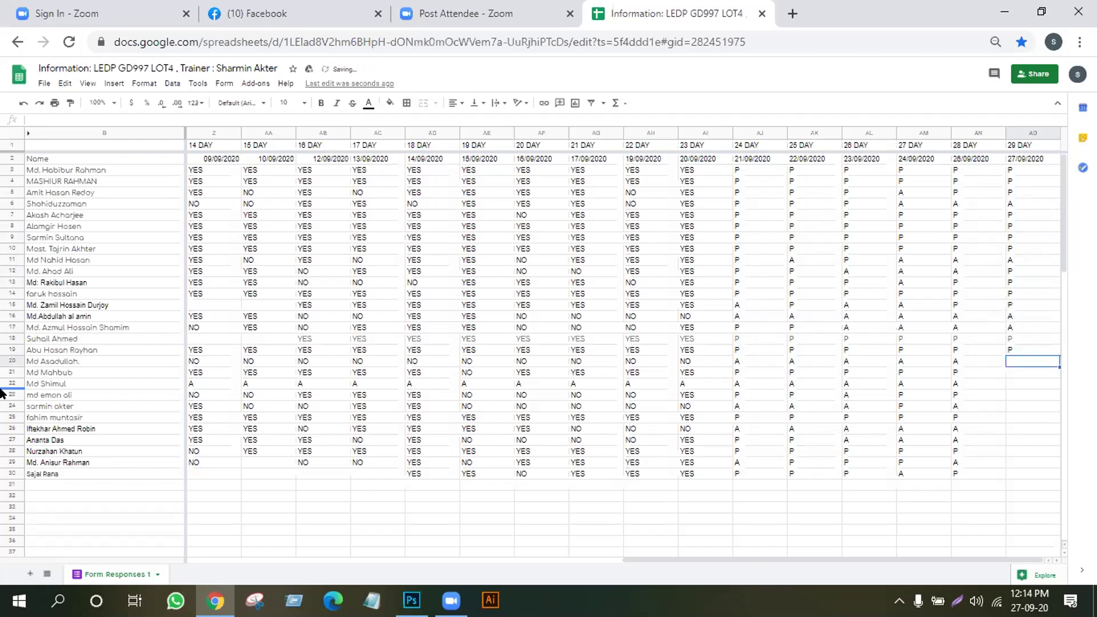
- Enter 29 DAY attendance A, P, A, P, A, P for rows 20 to 25 in that order
{"action": "type", "text": "A"}
{"action": "key", "text": "Return"}
{"action": "type", "text": "P"}
{"action": "key", "text": "Return"}
{"action": "type", "text": "A"}
{"action": "key", "text": "Return"}
{"action": "type", "text": "P"}
{"action": "key", "text": "Return"}
{"action": "type", "text": "A"}
{"action": "key", "text": "Return"}
{"action": "type", "text": "P"}
{"action": "key", "text": "Return"}
- Complete the 29 DAY attendance for rows 26 to 30 with A, P, A, A and P
{"action": "type", "text": "A"}
{"action": "key", "text": "Return"}
{"action": "type", "text": "P"}
{"action": "key", "text": "Return"}
{"action": "type", "text": "A"}
{"action": "key", "text": "Return"}
{"action": "type", "text": "P"}
{"action": "key", "text": "BackSpace"}
{"action": "type", "text": "A"}
{"action": "key", "text": "Return"}
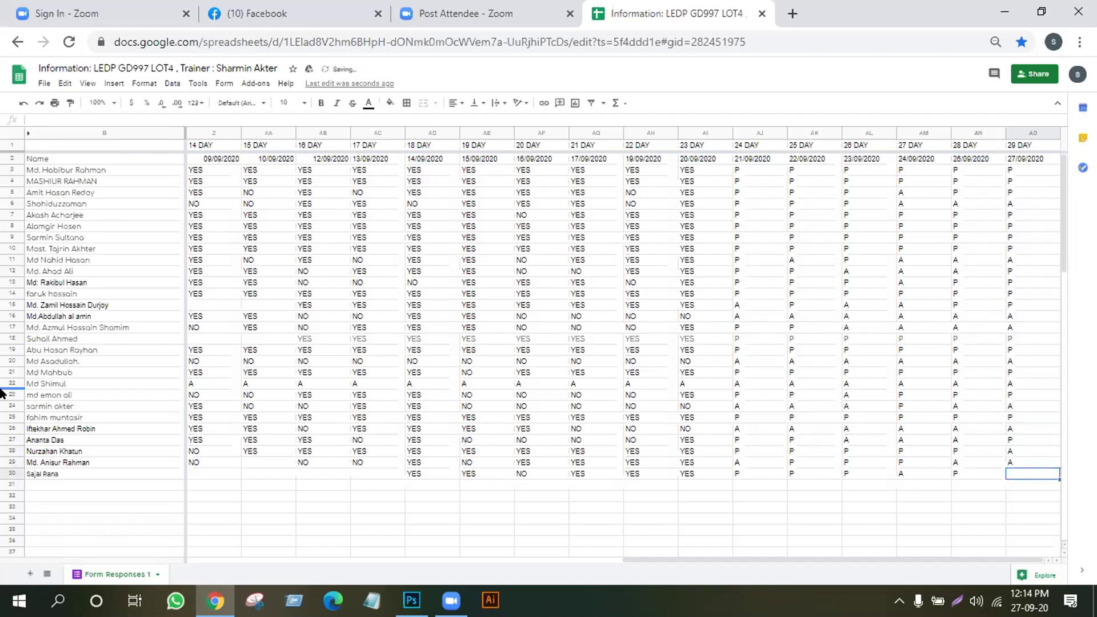
{"action": "key", "text": "Return"}
{"action": "type", "text": "P"}
{"action": "key", "text": "Return"}
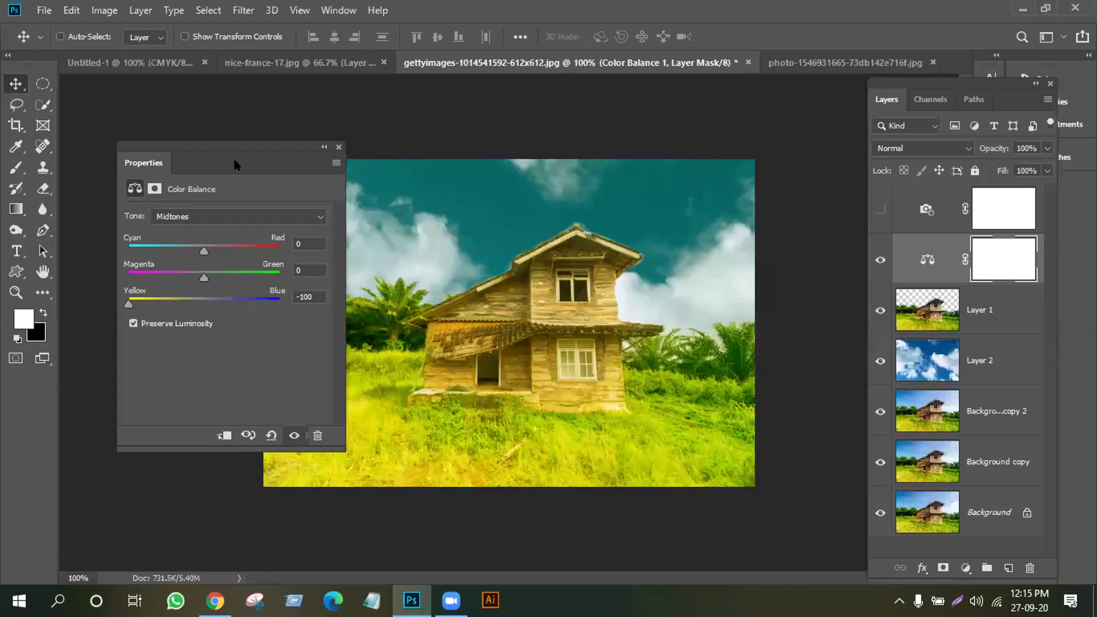
- Switch back to Photoshop, delete the Color Balance 1 Mask channel and display only the Red channel
{"action": "left_click_drag", "start_coordinate": [231, 161], "coordinate": [175, 186]}
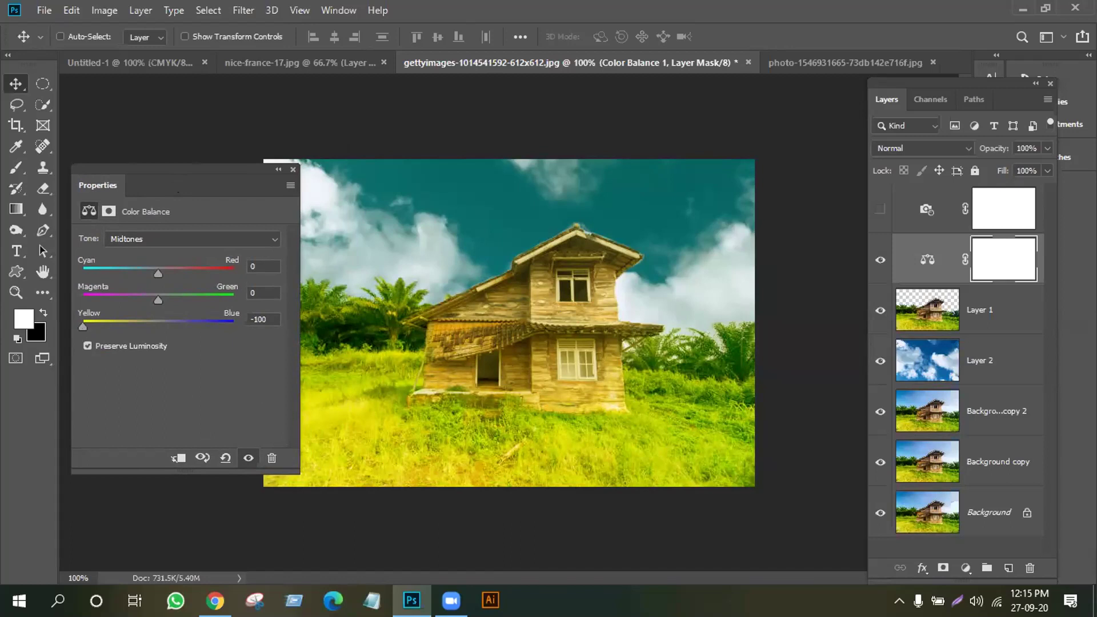
{"action": "left_click", "coordinate": [293, 170]}
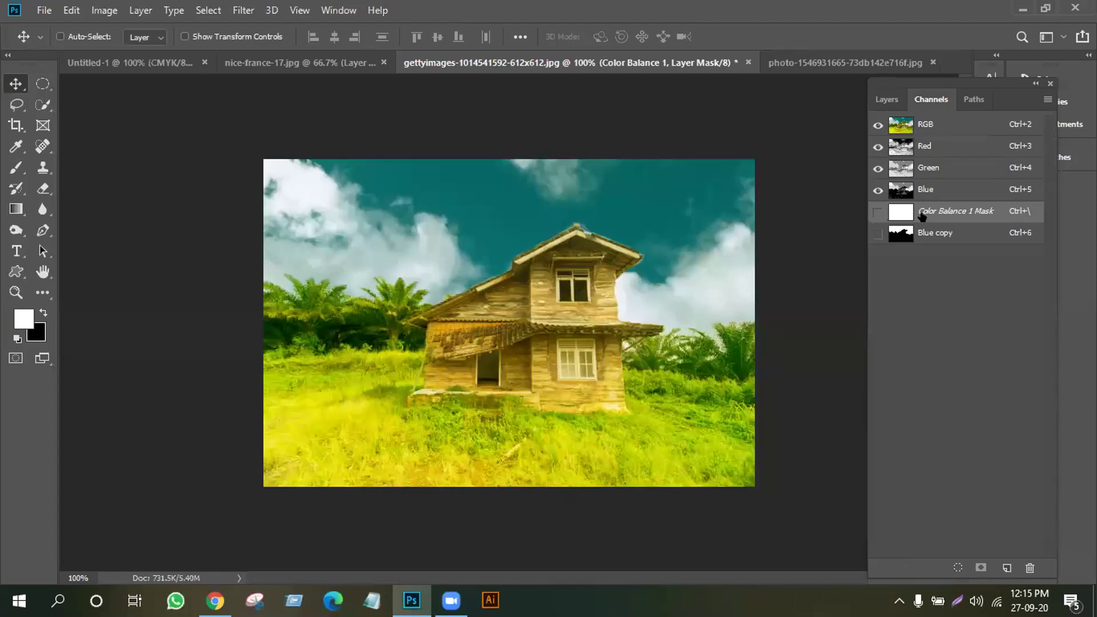
{"action": "left_click_drag", "start_coordinate": [921, 216], "coordinate": [1029, 567]}
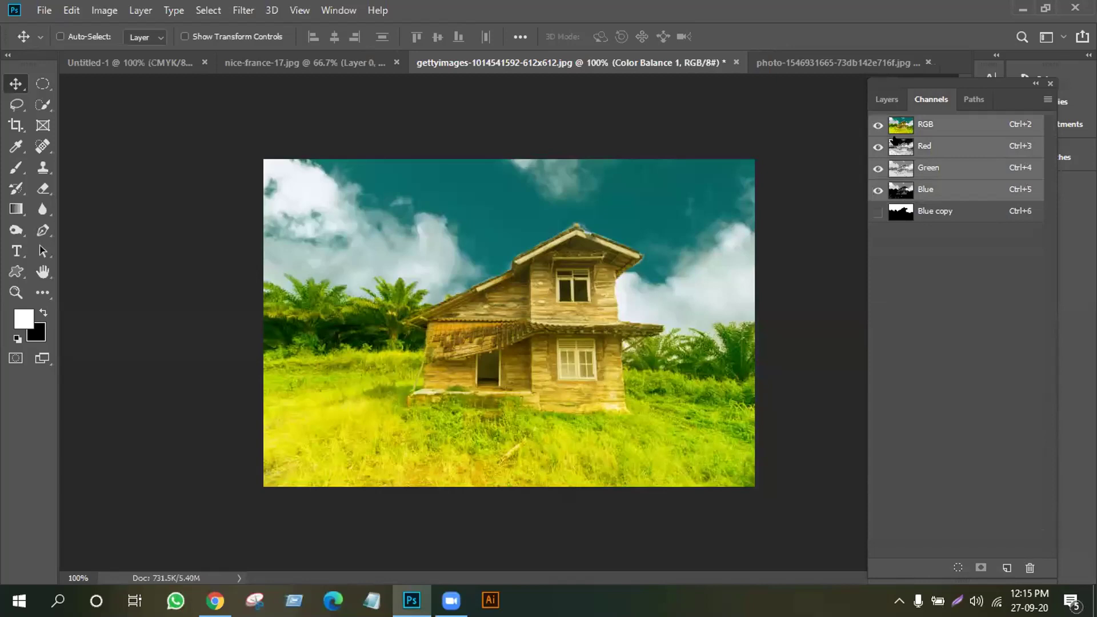
{"action": "left_click", "coordinate": [894, 147]}
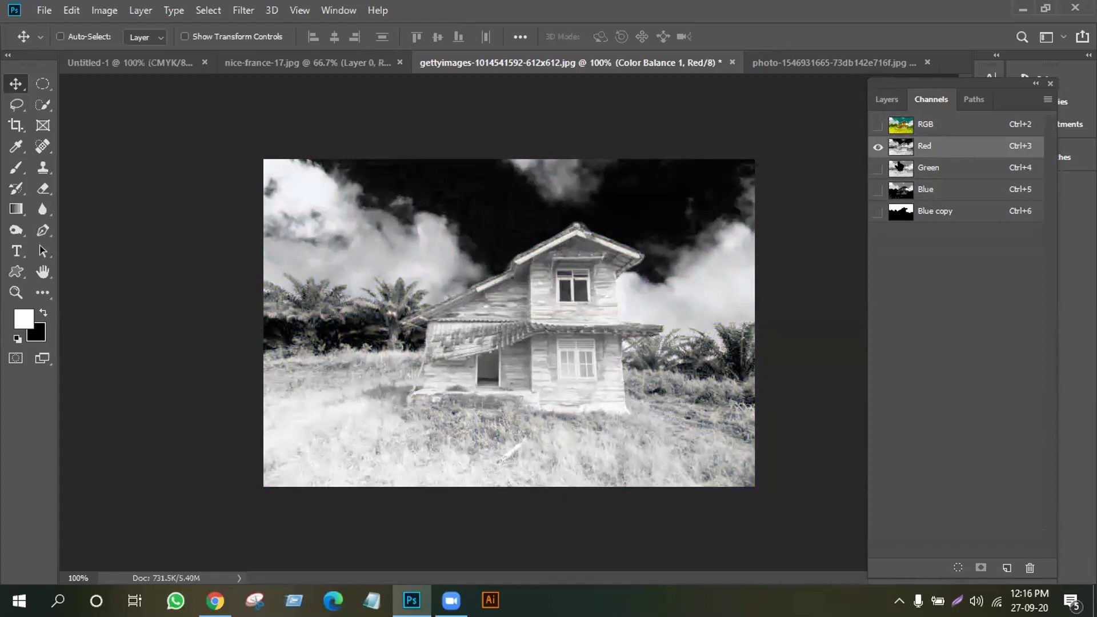
- Show the Green and Blue channels singly, duplicate the Blue channel and delete that duplicate
{"action": "left_click", "coordinate": [900, 167]}
{"action": "left_click", "coordinate": [907, 189]}
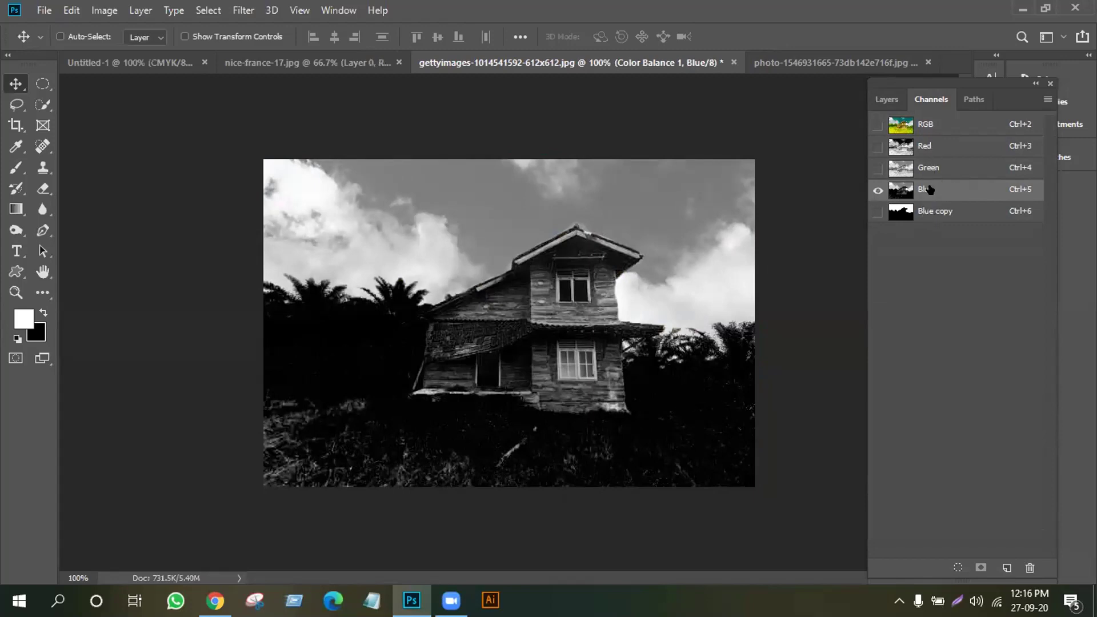
{"action": "left_click_drag", "start_coordinate": [930, 190], "coordinate": [997, 566]}
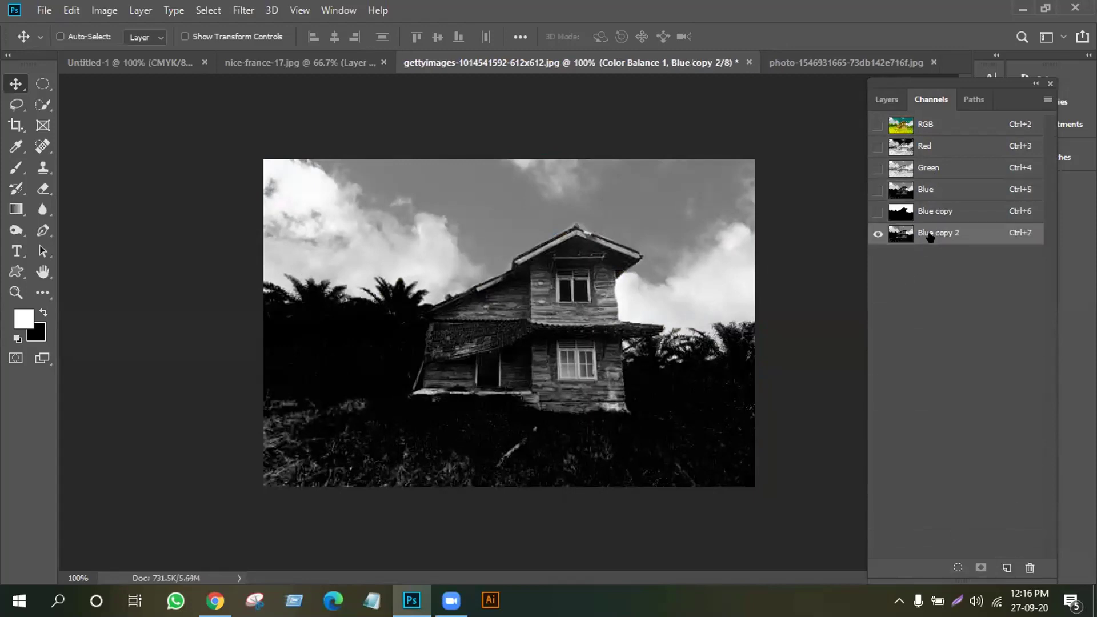
{"action": "left_click", "coordinate": [1029, 568]}
{"action": "left_click", "coordinate": [490, 233]}
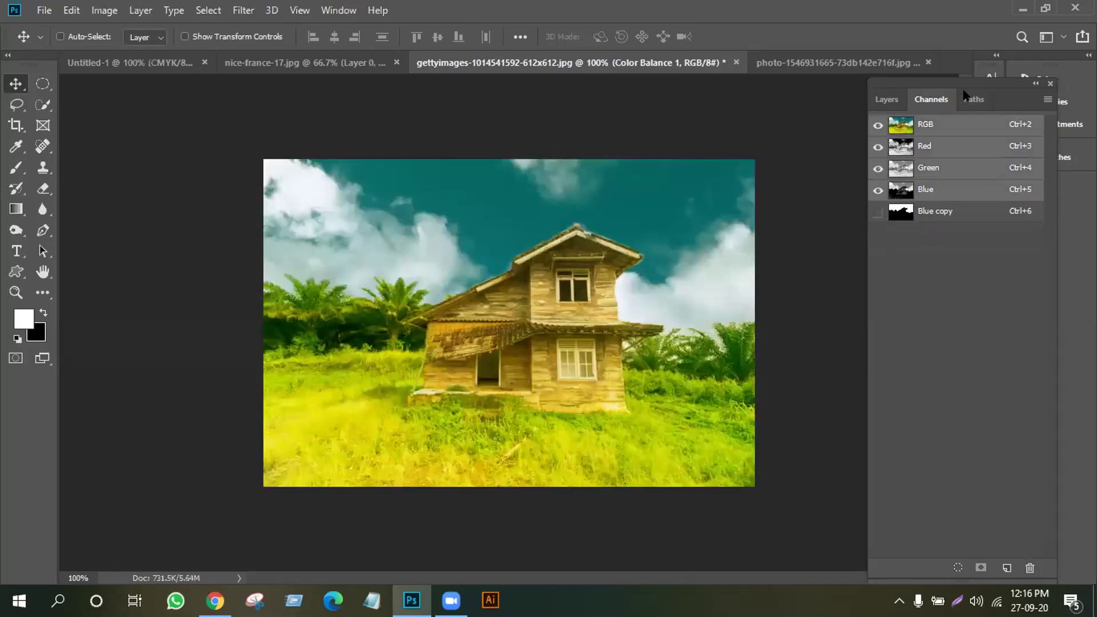
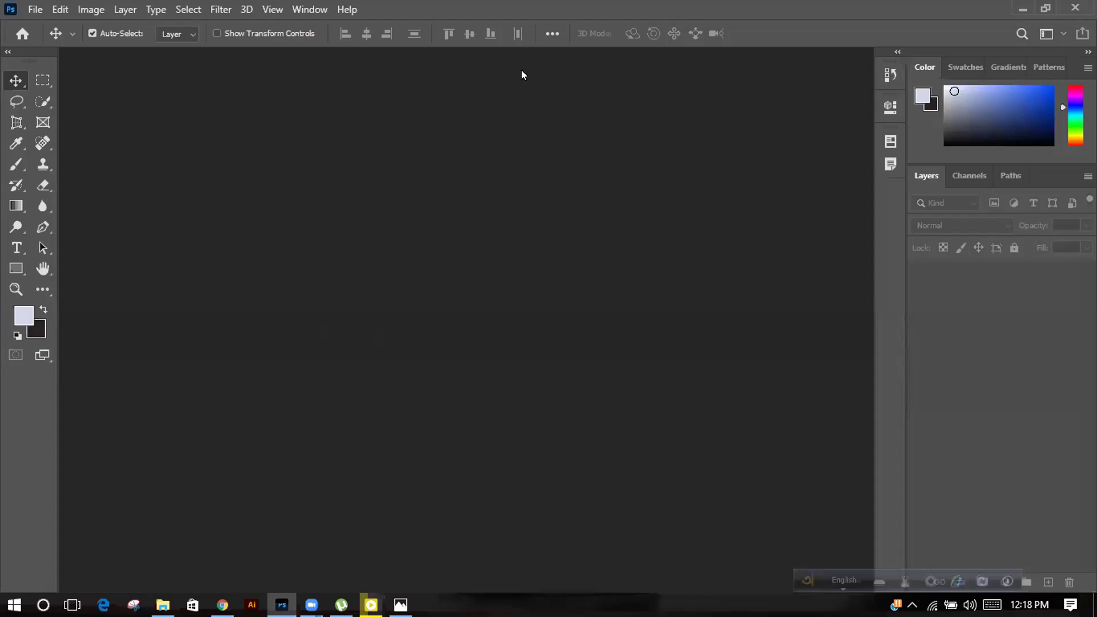
- Open the IMG_7356 photo from the Pictures folder and duplicate its Background layer
{"action": "left_click", "coordinate": [40, 40]}
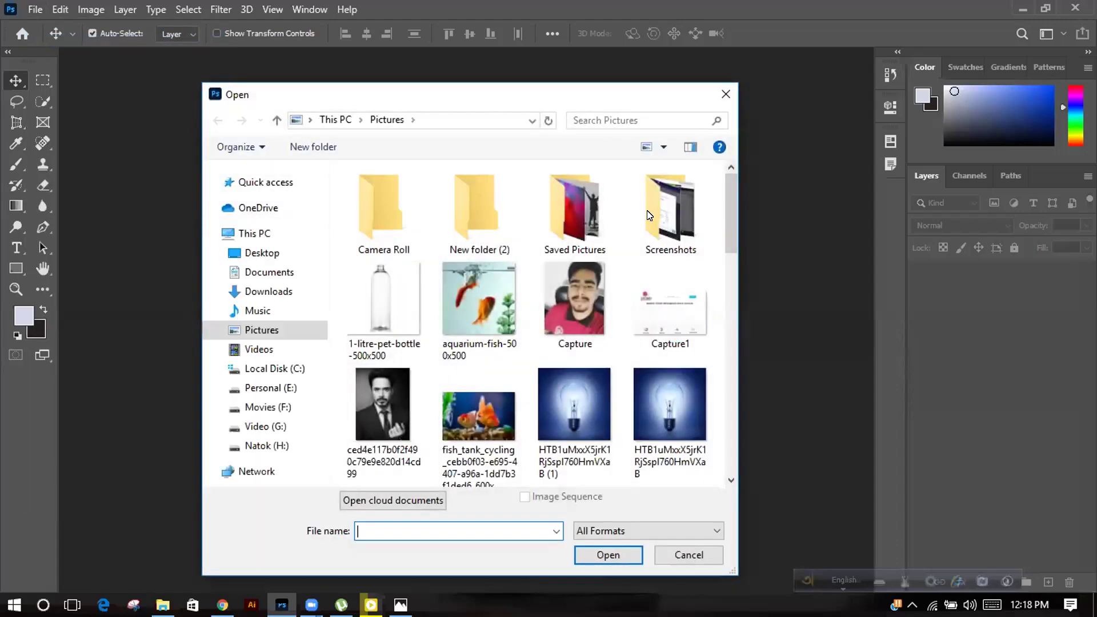
{"action": "double_click", "coordinate": [650, 215]}
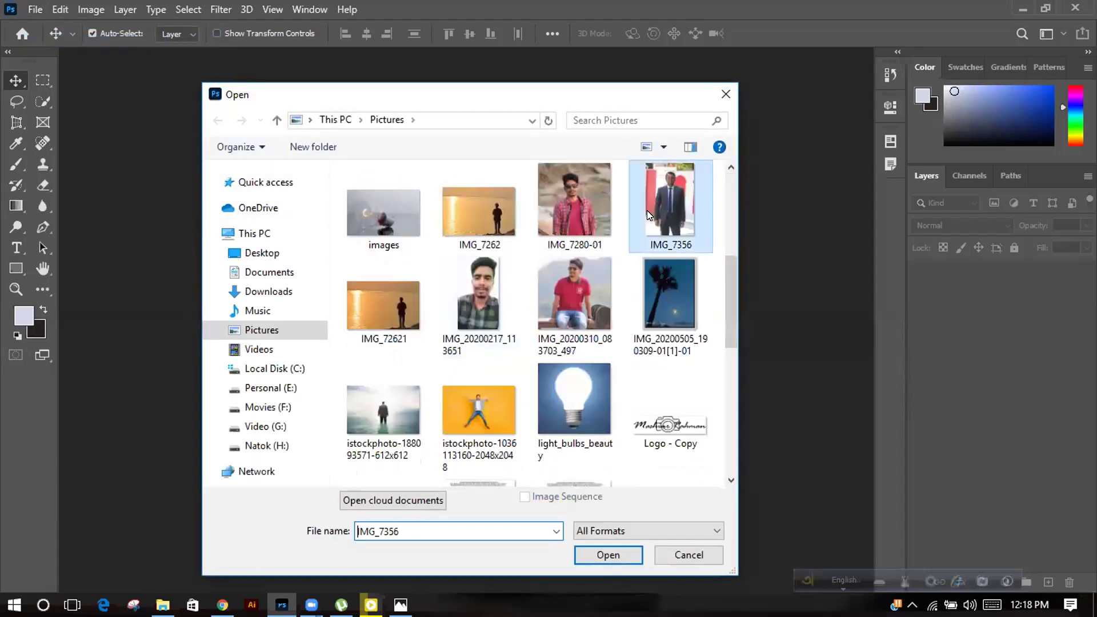
{"action": "double_click", "coordinate": [642, 204]}
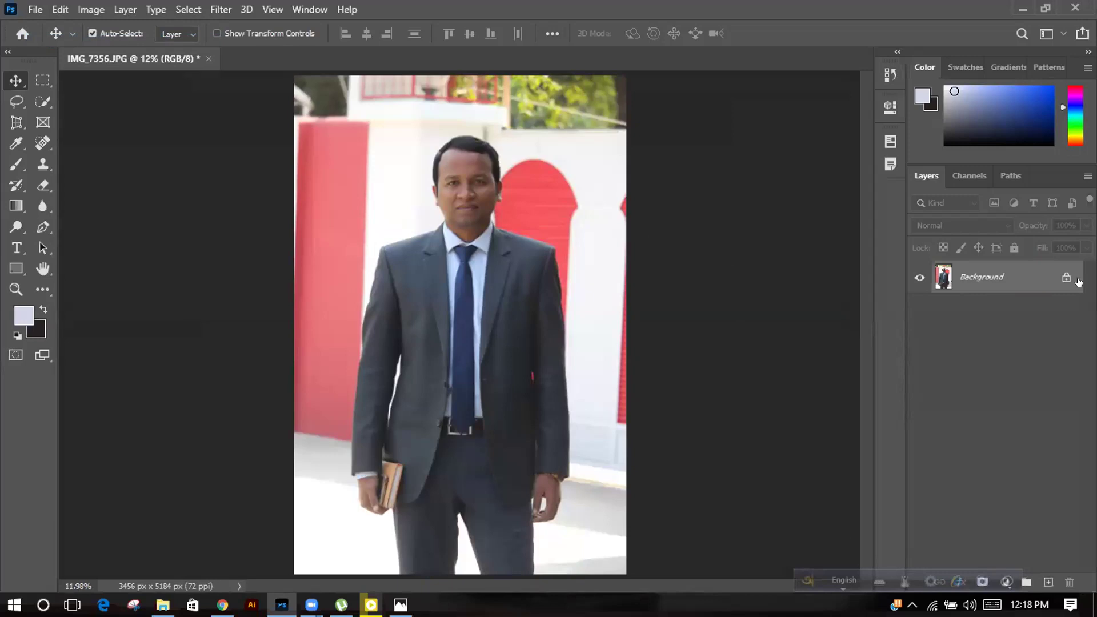
{"action": "key", "text": "ctrl+j"}
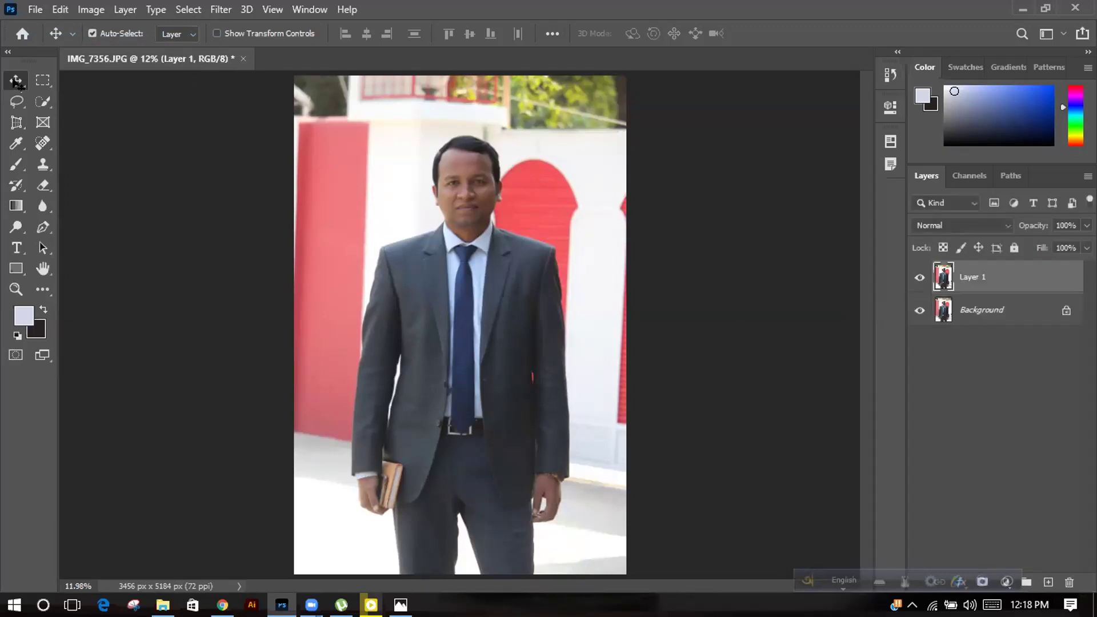
- Select the man in the suit on Layer 1 with the Quick Selection tool, including both hands and the book
{"action": "key", "text": "w"}
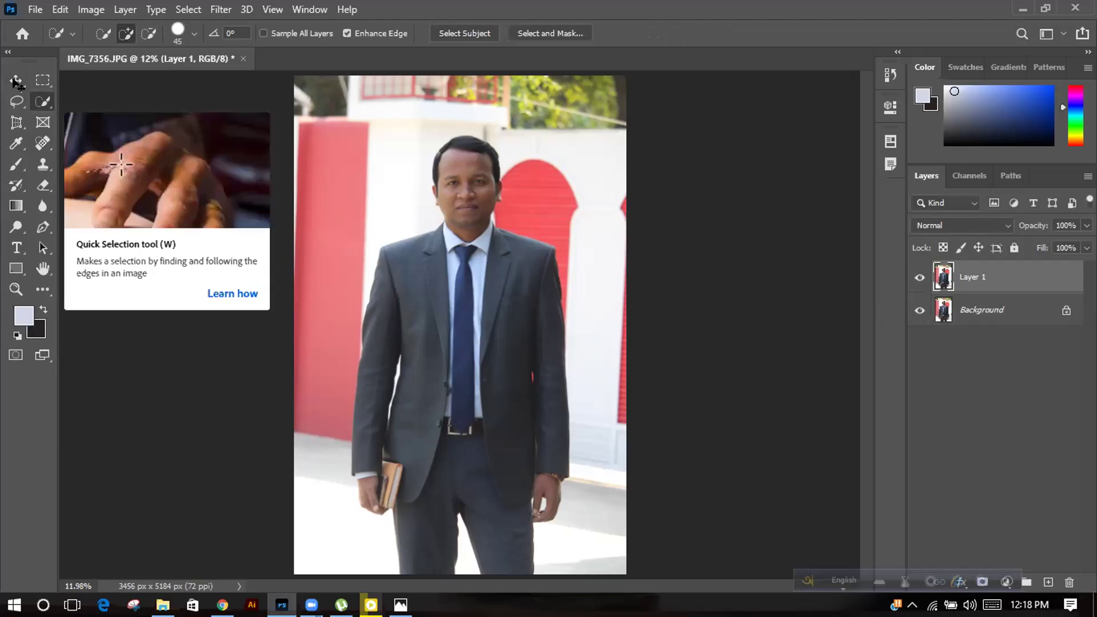
{"action": "key", "text": "ctrl+plus"}
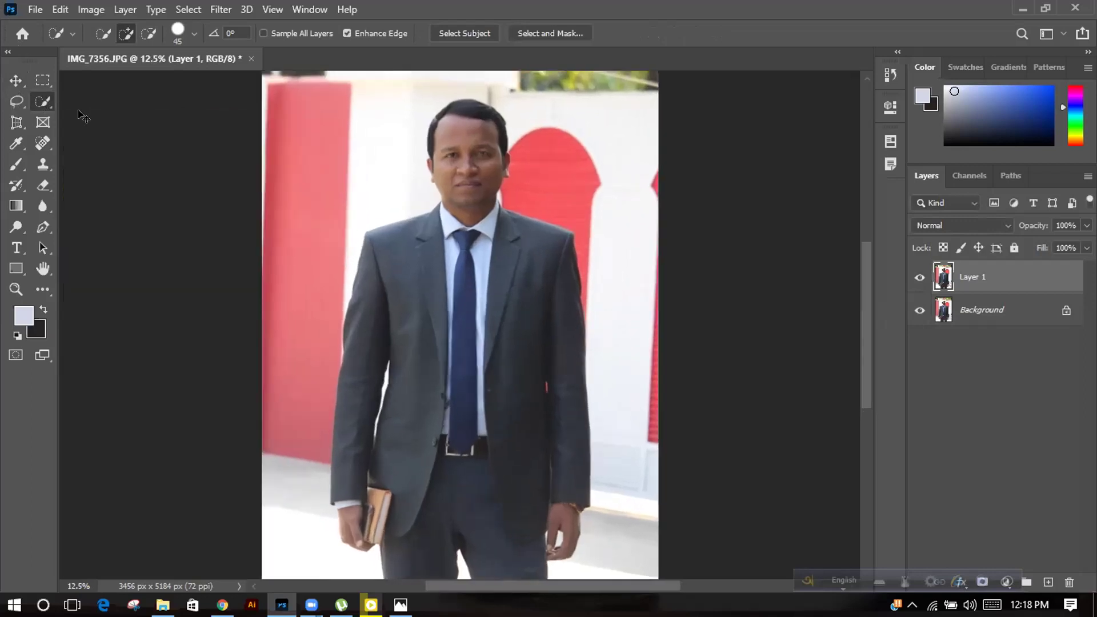
{"action": "key", "text": "ctrl+plus"}
{"action": "mouse_move", "coordinate": [473, 266]}
{"action": "left_mouse_down"}
{"action": "mouse_move", "coordinate": [520, 283]}
{"action": "mouse_move", "coordinate": [648, 298]}
{"action": "mouse_move", "coordinate": [676, 288]}
{"action": "mouse_move", "coordinate": [482, 248]}
{"action": "mouse_move", "coordinate": [457, 187]}
{"action": "mouse_move", "coordinate": [464, 138]}
{"action": "mouse_move", "coordinate": [486, 352]}
{"action": "mouse_move", "coordinate": [514, 418]}
{"action": "mouse_move", "coordinate": [496, 377]}
{"action": "left_mouse_up"}
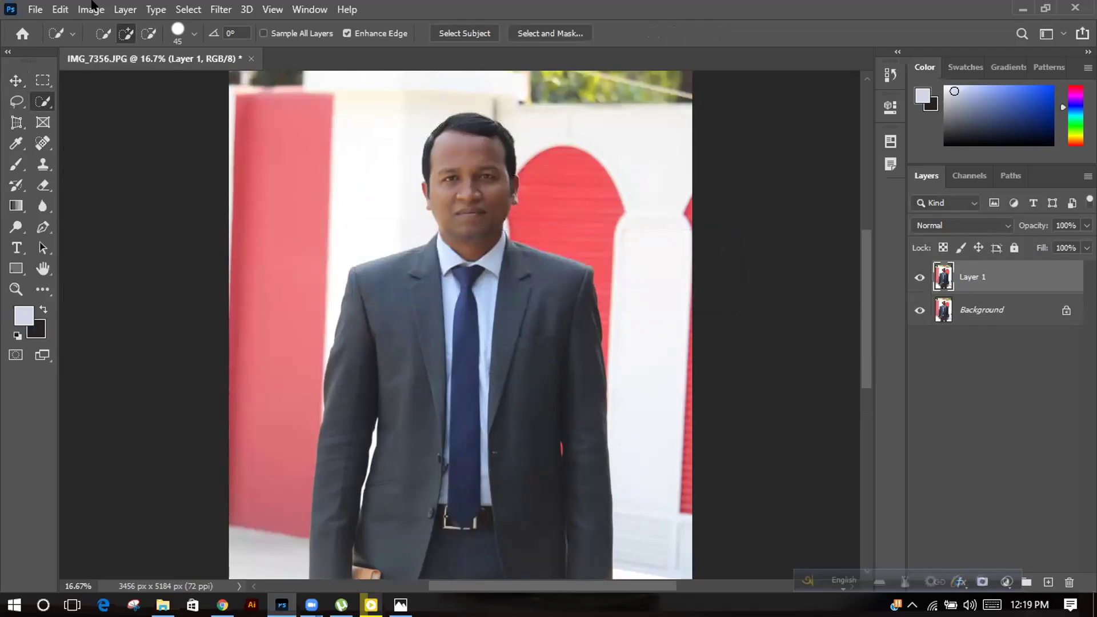
{"action": "right_click", "coordinate": [39, 94]}
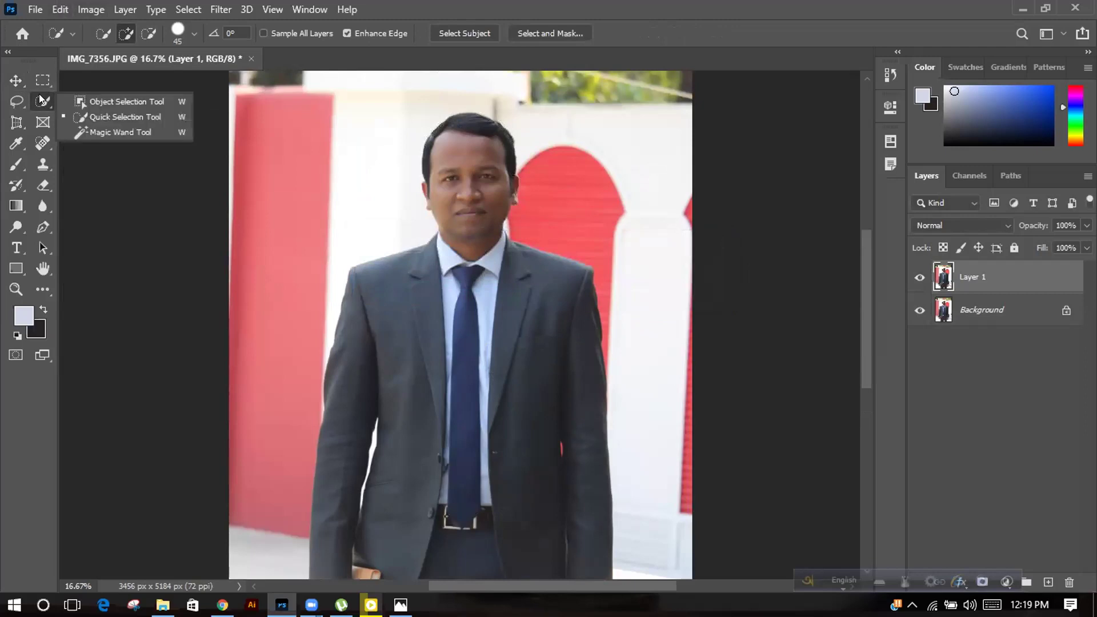
{"action": "left_click", "coordinate": [122, 114]}
{"action": "key", "text": "shift+w"}
{"action": "key", "text": "shift+w"}
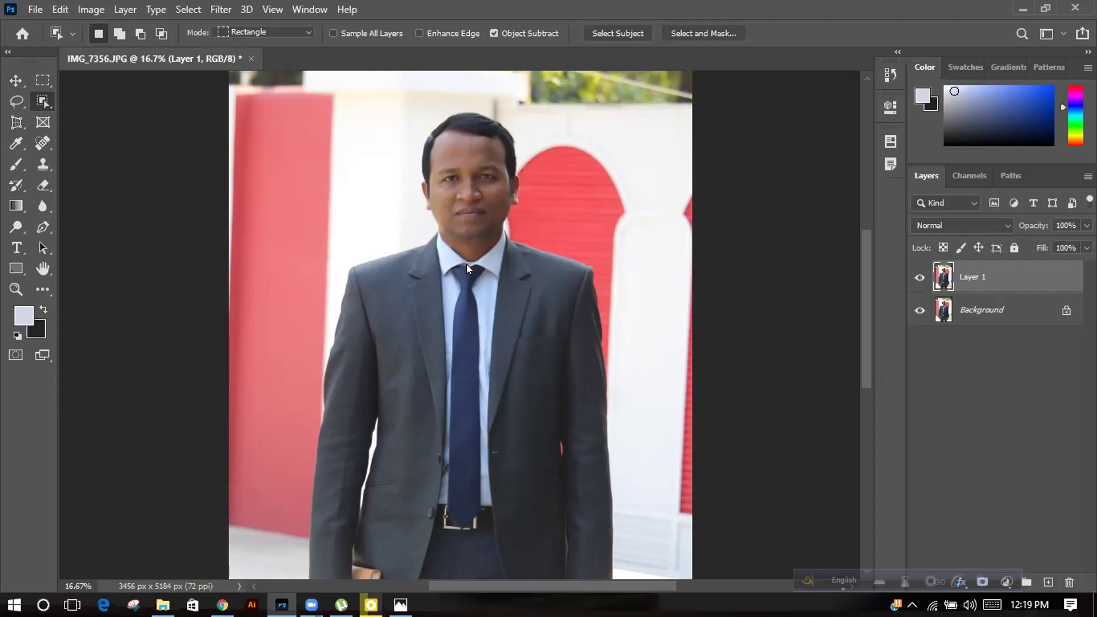
{"action": "left_click_drag", "start_coordinate": [472, 147], "coordinate": [475, 301]}
{"action": "left_click_drag", "start_coordinate": [562, 251], "coordinate": [602, 257]}
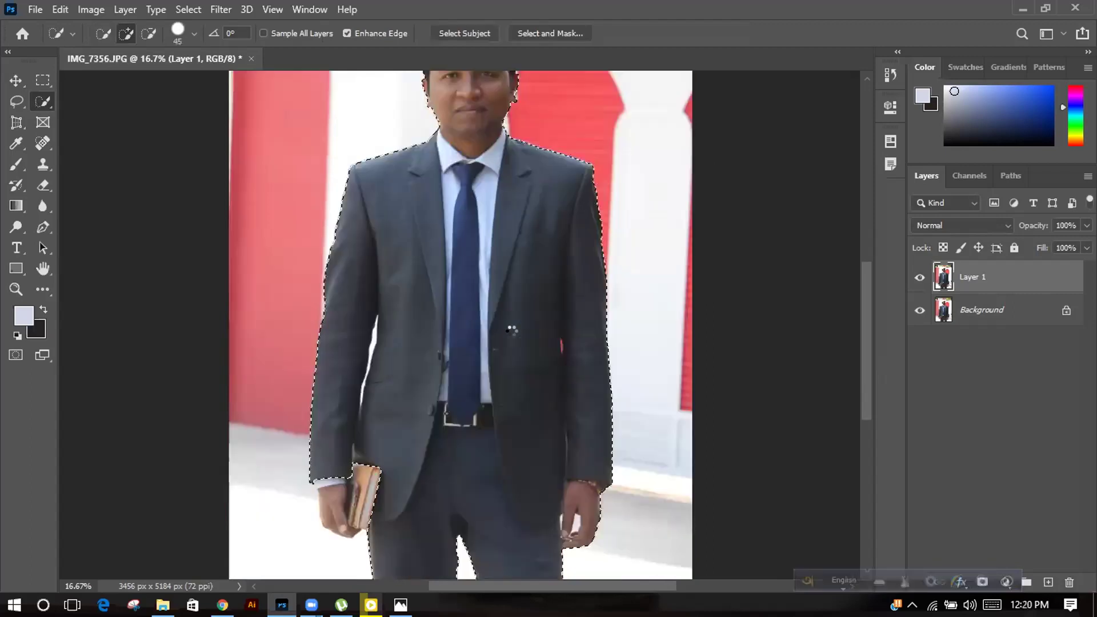
{"action": "scroll", "coordinate": [445, 322], "scroll_direction": "down", "scroll_amount": 3}
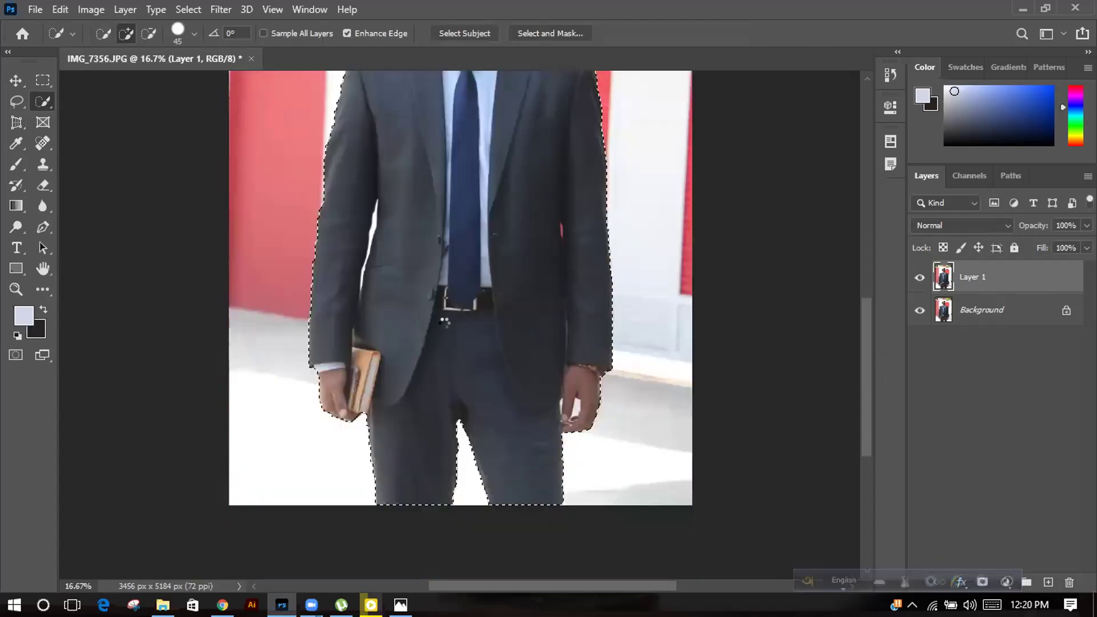
{"action": "scroll", "coordinate": [444, 322], "scroll_direction": "up", "scroll_amount": 4}
{"action": "scroll", "coordinate": [491, 171], "scroll_direction": "down", "scroll_amount": 3}
- Open the selection in Select and Mask and set the Refine Edge Brush size to 60
{"action": "left_click", "coordinate": [542, 33]}
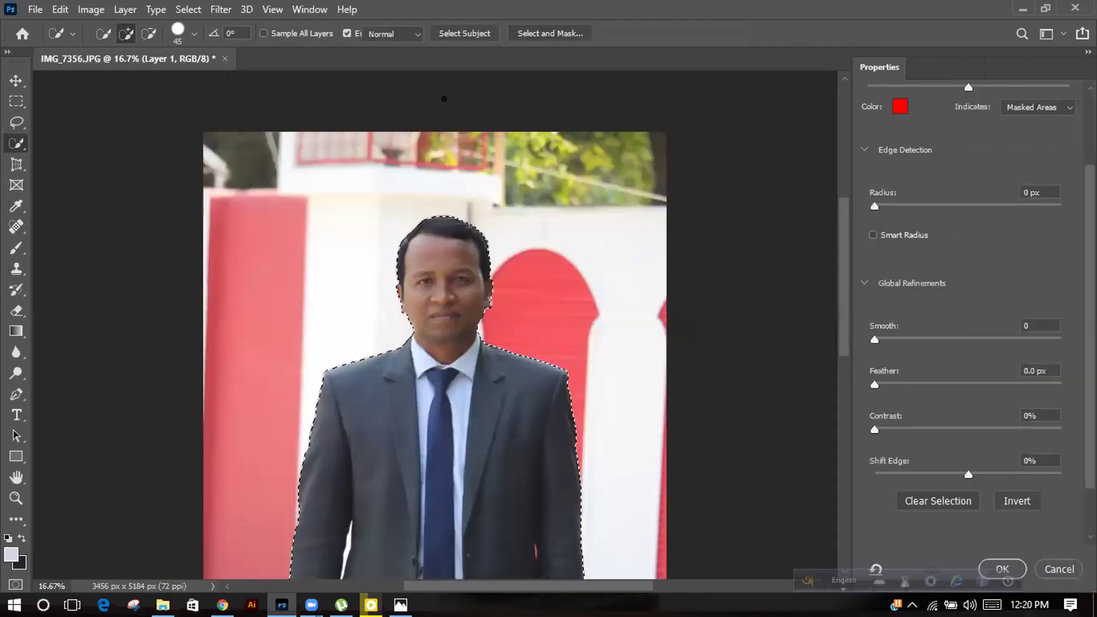
{"action": "key", "text": "ctrl+plus"}
{"action": "key", "text": "ctrl+plus"}
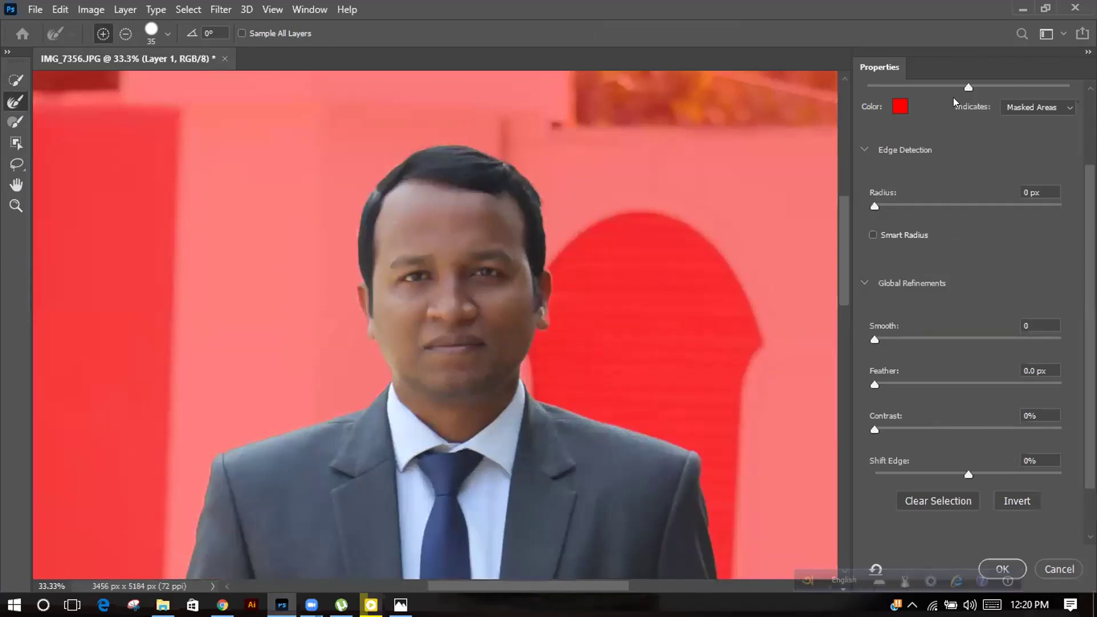
{"action": "scroll", "coordinate": [917, 290], "scroll_direction": "up", "scroll_amount": 5}
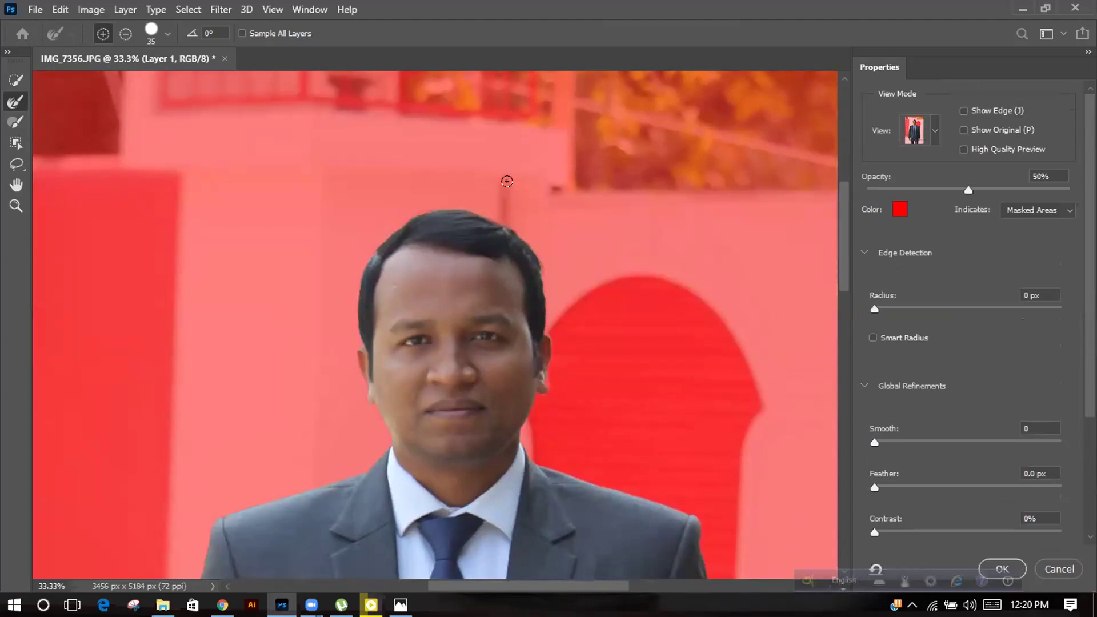
{"action": "key", "text": "bracketright"}
{"action": "key", "text": "bracketright"}
{"action": "key", "text": "bracketright"}
- Refine the mask edge down the sleeve of the arm with the bracelet and mask out the white gap inside that hand
{"action": "scroll", "coordinate": [683, 284], "scroll_direction": "down", "scroll_amount": 1}
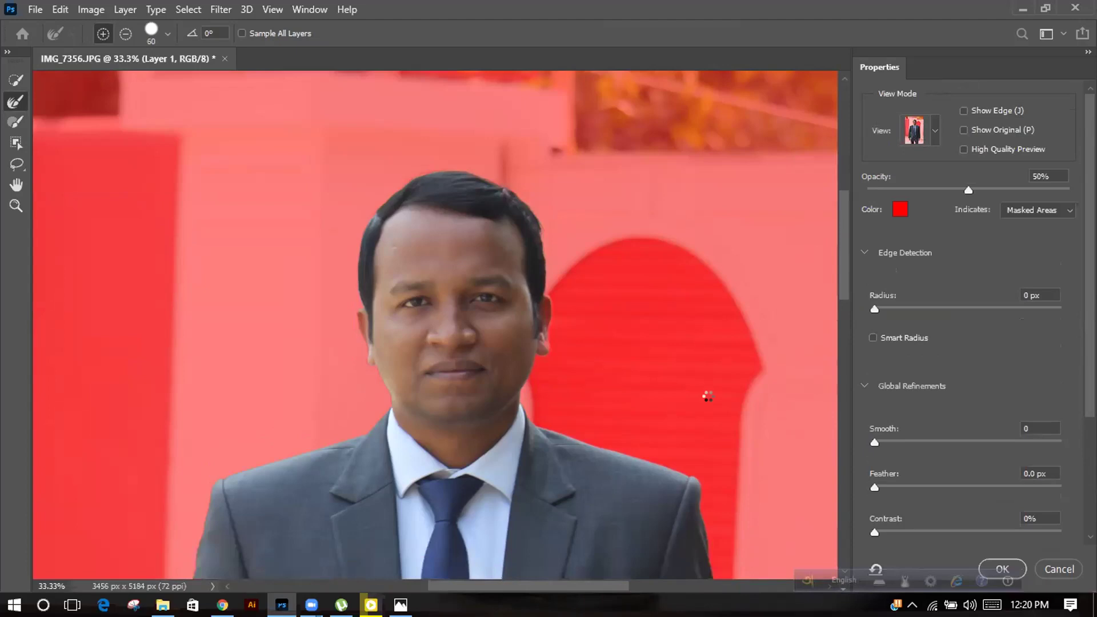
{"action": "scroll", "coordinate": [718, 476], "scroll_direction": "down", "scroll_amount": 5}
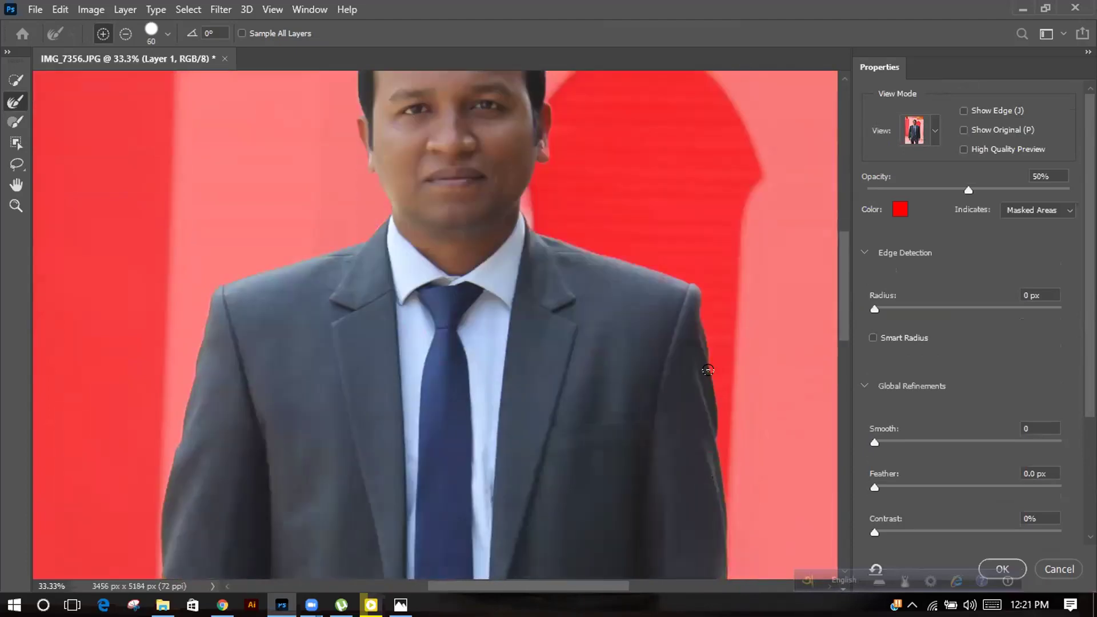
{"action": "scroll", "coordinate": [707, 370], "scroll_direction": "down", "scroll_amount": 2}
{"action": "scroll", "coordinate": [709, 377], "scroll_direction": "down", "scroll_amount": 5}
{"action": "scroll", "coordinate": [749, 195], "scroll_direction": "down", "scroll_amount": 2}
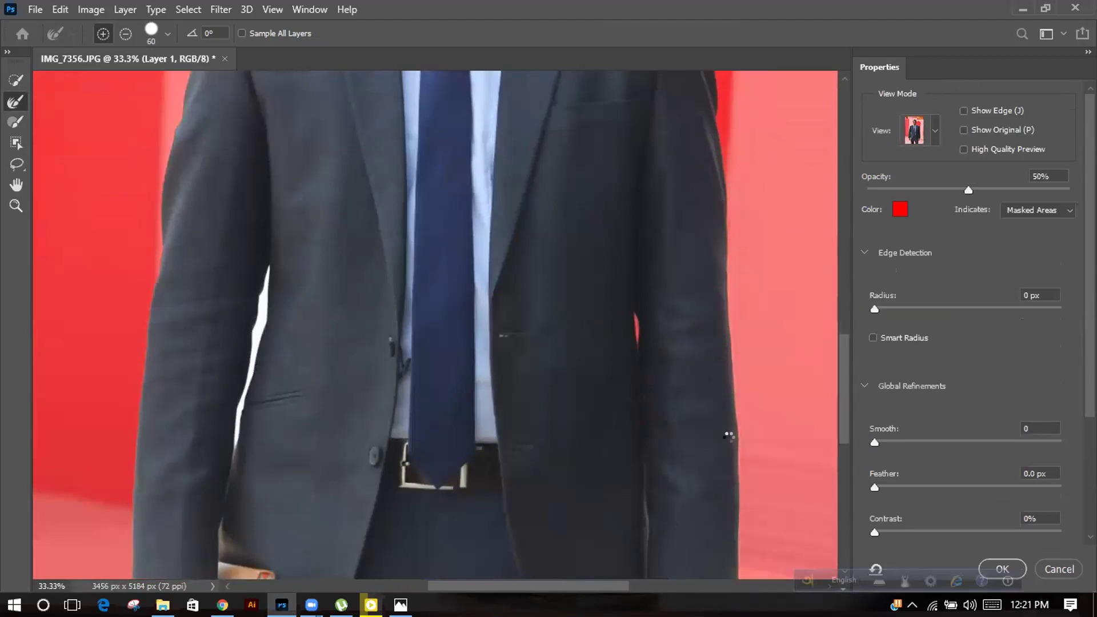
{"action": "scroll", "coordinate": [728, 451], "scroll_direction": "down", "scroll_amount": 4}
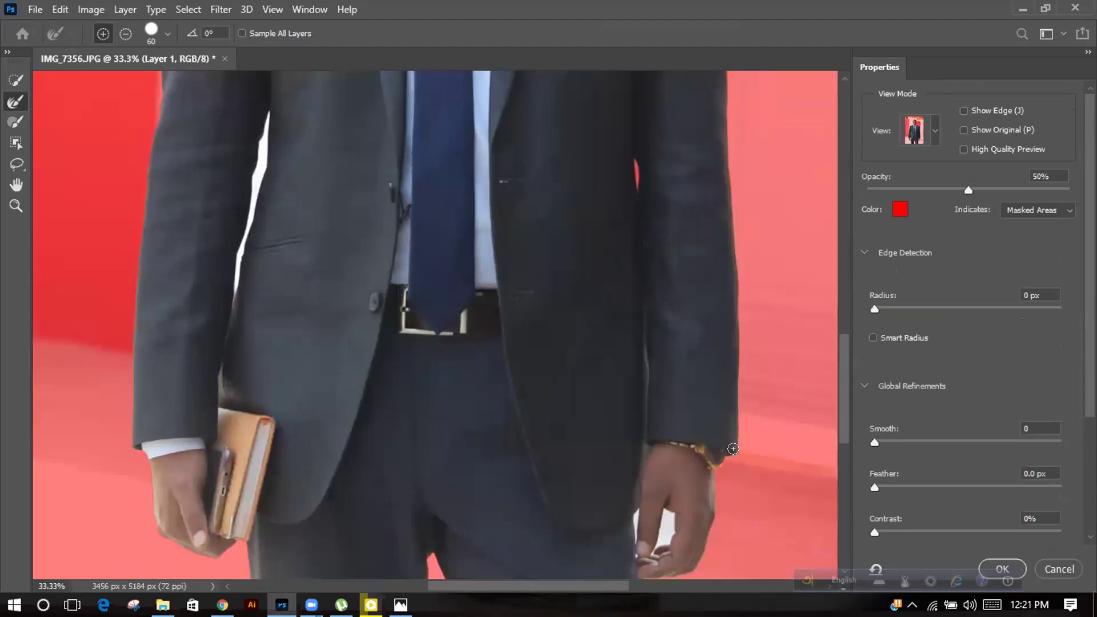
{"action": "scroll", "coordinate": [703, 525], "scroll_direction": "down", "scroll_amount": 1}
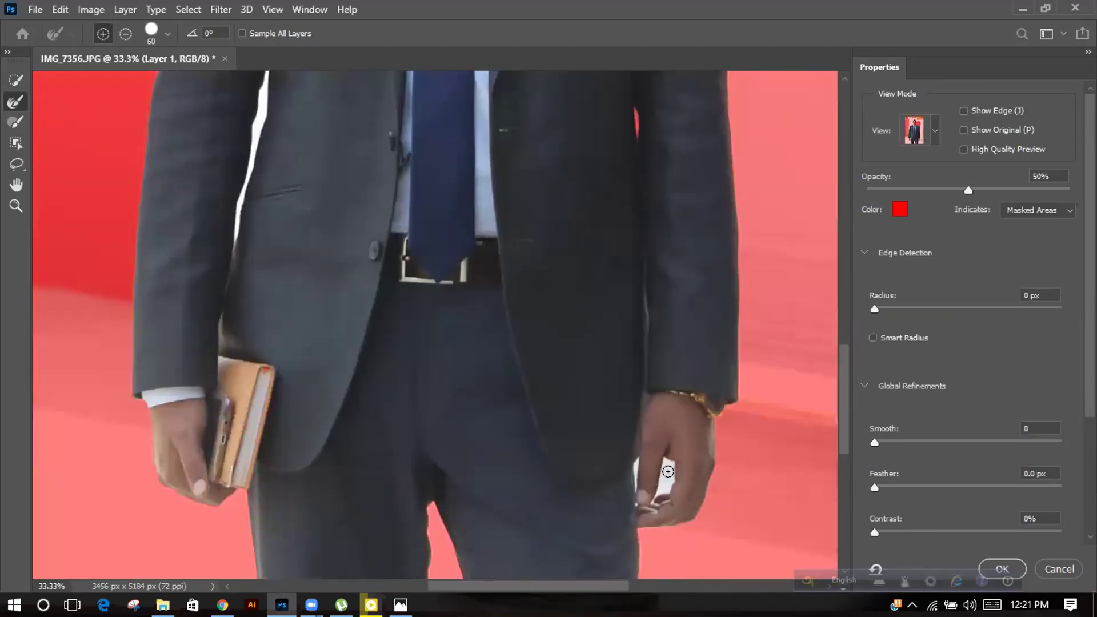
{"action": "mouse_move", "coordinate": [667, 459]}
{"action": "left_mouse_down"}
{"action": "mouse_move", "coordinate": [665, 479]}
{"action": "mouse_move", "coordinate": [635, 478]}
{"action": "mouse_move", "coordinate": [636, 495]}
{"action": "left_mouse_up"}
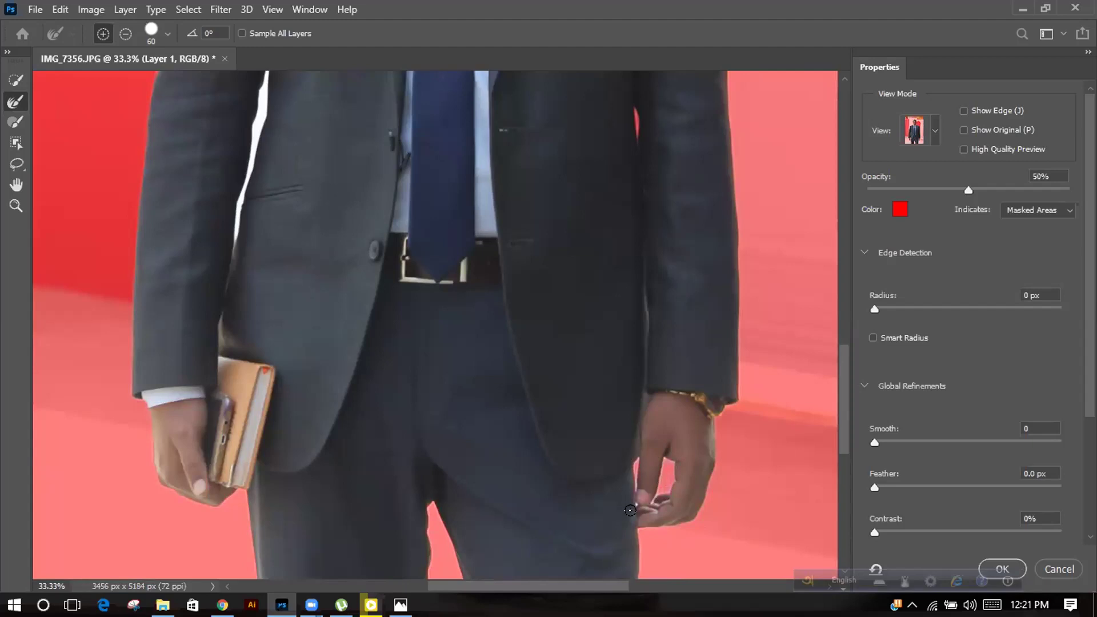
- Refine the mask around the trousers and brush out the white gap between the jacket and the sleeve above the book
{"action": "scroll", "coordinate": [640, 485], "scroll_direction": "down", "scroll_amount": 3}
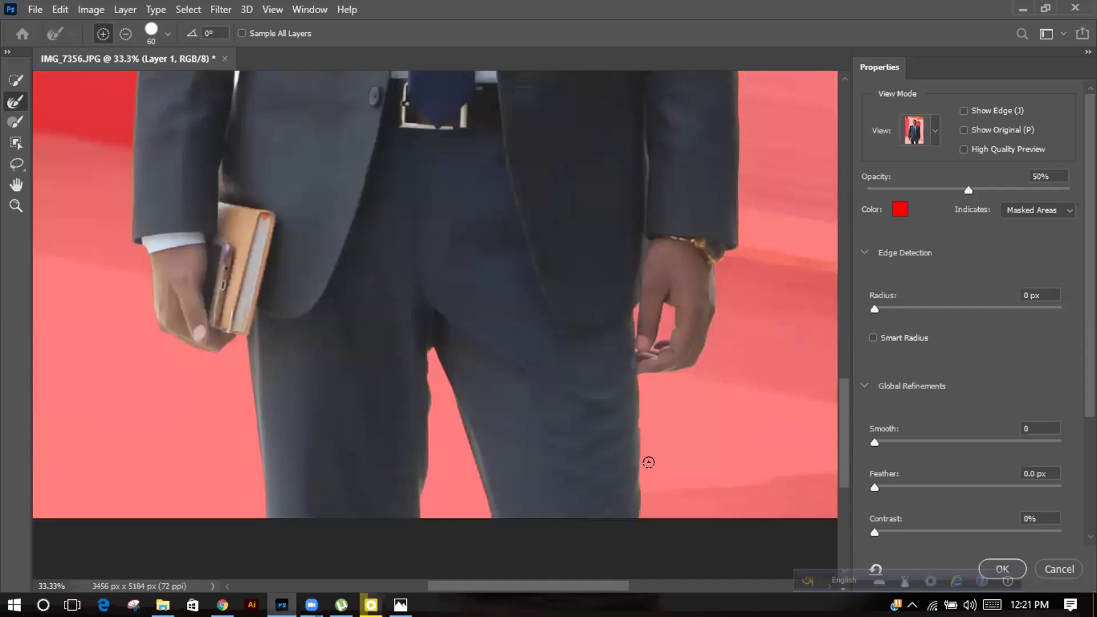
{"action": "scroll", "coordinate": [646, 458], "scroll_direction": "down", "scroll_amount": 2}
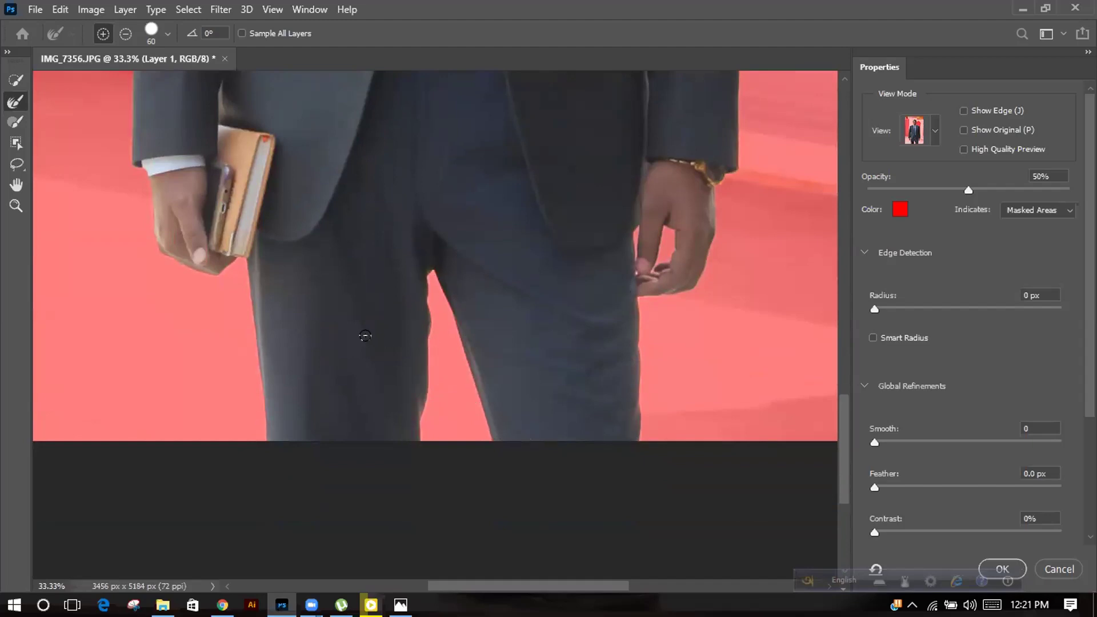
{"action": "scroll", "coordinate": [303, 412], "scroll_direction": "up", "scroll_amount": 1}
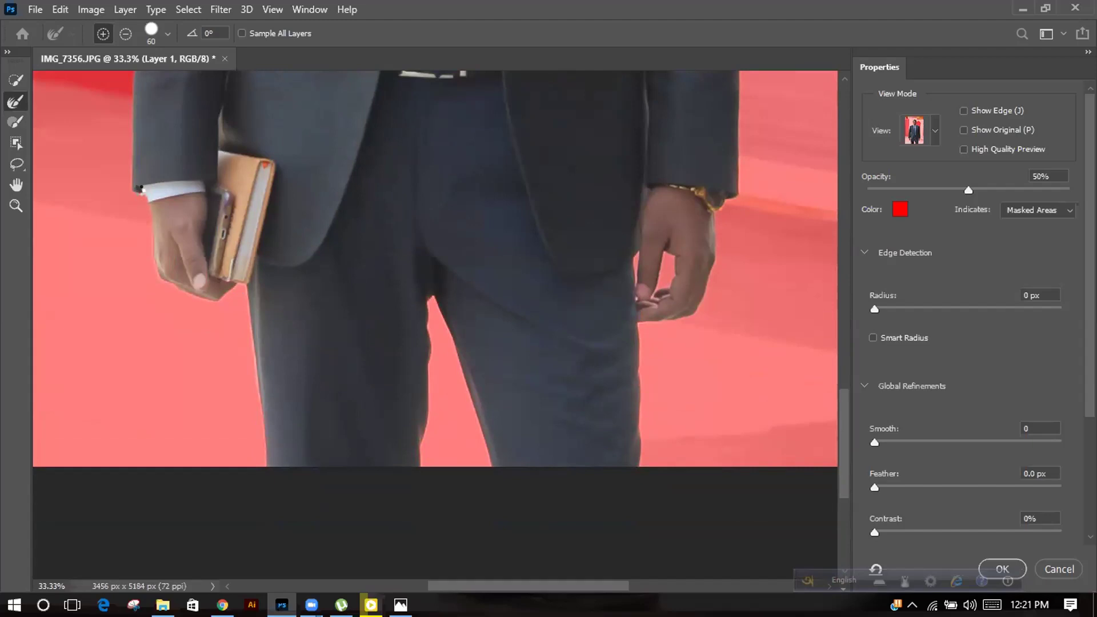
{"action": "scroll", "coordinate": [154, 225], "scroll_direction": "up", "scroll_amount": 2}
{"action": "scroll", "coordinate": [154, 224], "scroll_direction": "up", "scroll_amount": 5}
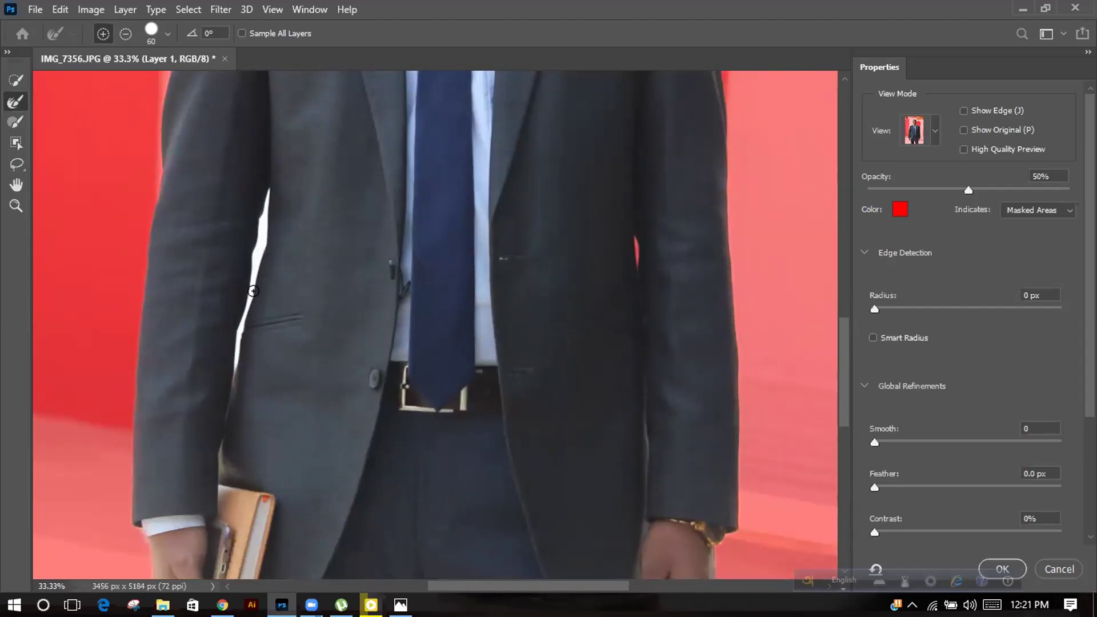
{"action": "scroll", "coordinate": [254, 292], "scroll_direction": "up", "scroll_amount": 3}
{"action": "mouse_move", "coordinate": [254, 336]}
{"action": "left_mouse_down"}
{"action": "mouse_move", "coordinate": [237, 448]}
{"action": "mouse_move", "coordinate": [216, 492]}
{"action": "left_mouse_up"}
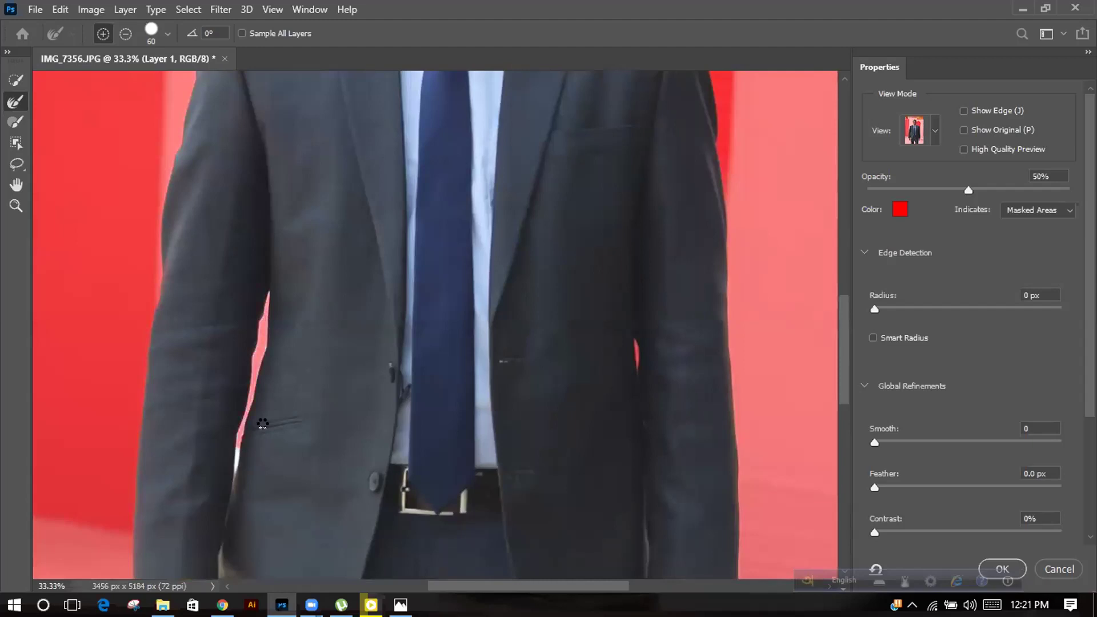
- Finish the upper-body edge refinement, apply it as the selection and invert it to the background
{"action": "scroll", "coordinate": [318, 417], "scroll_direction": "up", "scroll_amount": 2}
{"action": "scroll", "coordinate": [318, 418], "scroll_direction": "up", "scroll_amount": 6}
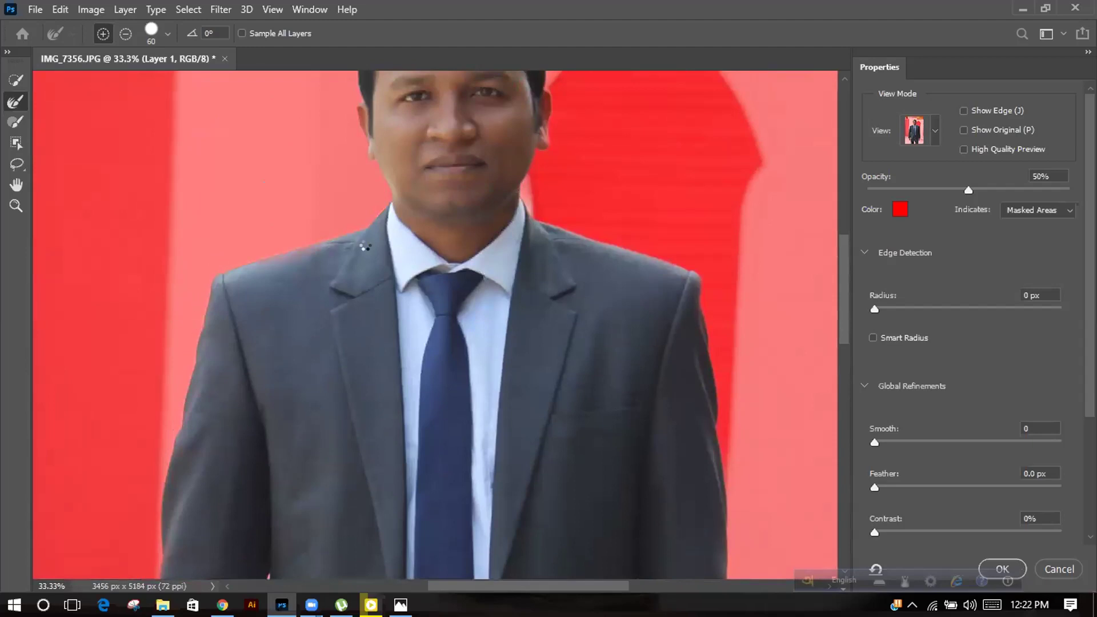
{"action": "scroll", "coordinate": [362, 244], "scroll_direction": "up", "scroll_amount": 2}
{"action": "scroll", "coordinate": [883, 431], "scroll_direction": "down", "scroll_amount": 3}
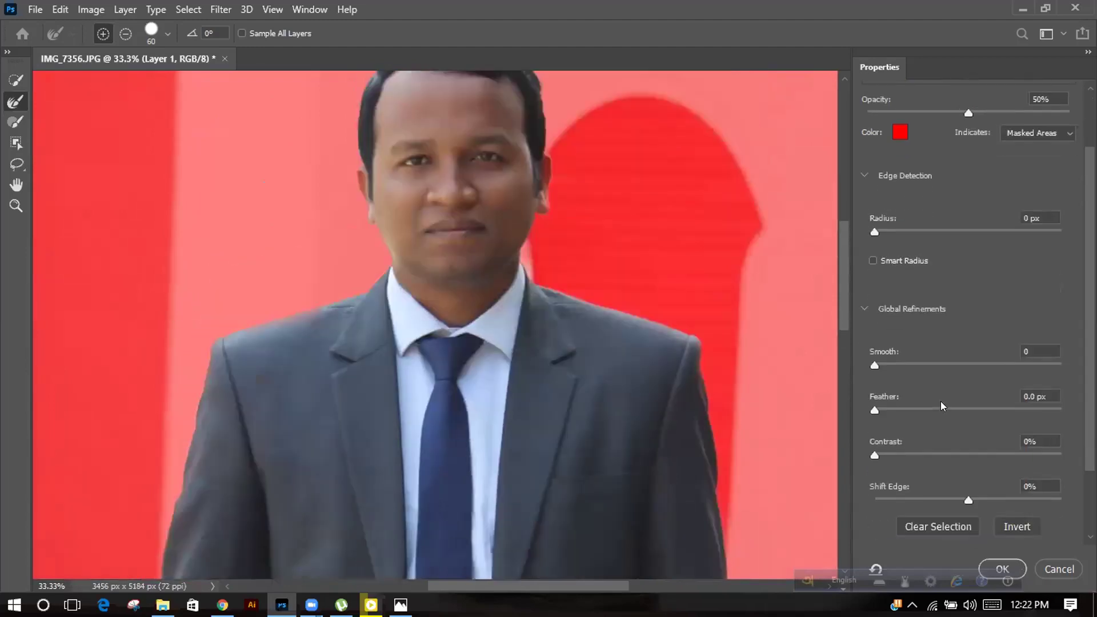
{"action": "scroll", "coordinate": [972, 418], "scroll_direction": "down", "scroll_amount": 1}
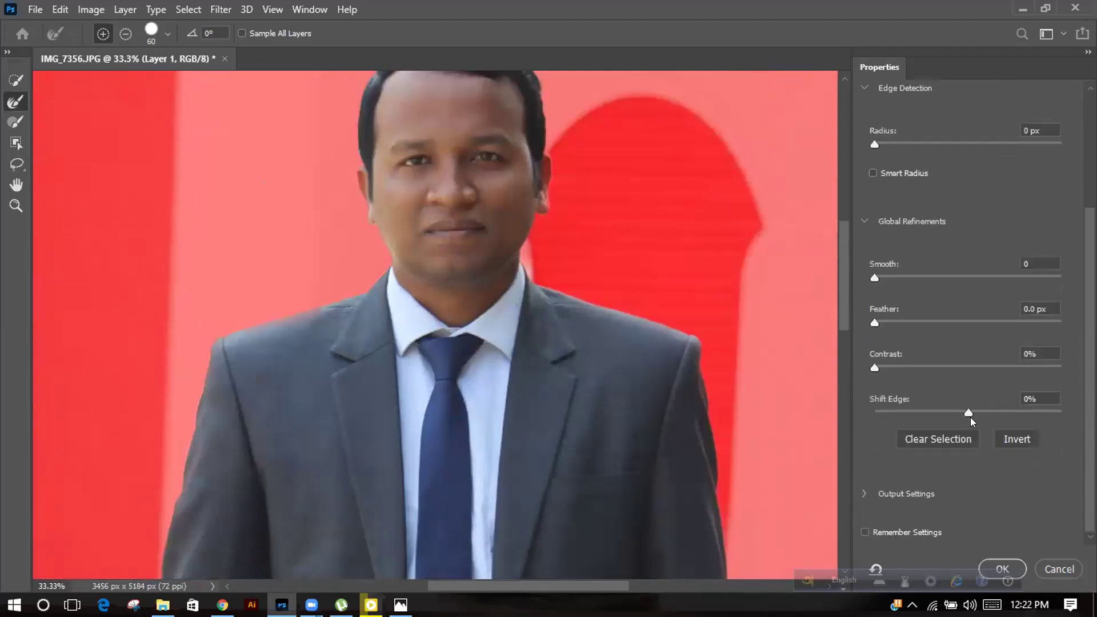
{"action": "left_click", "coordinate": [1016, 560]}
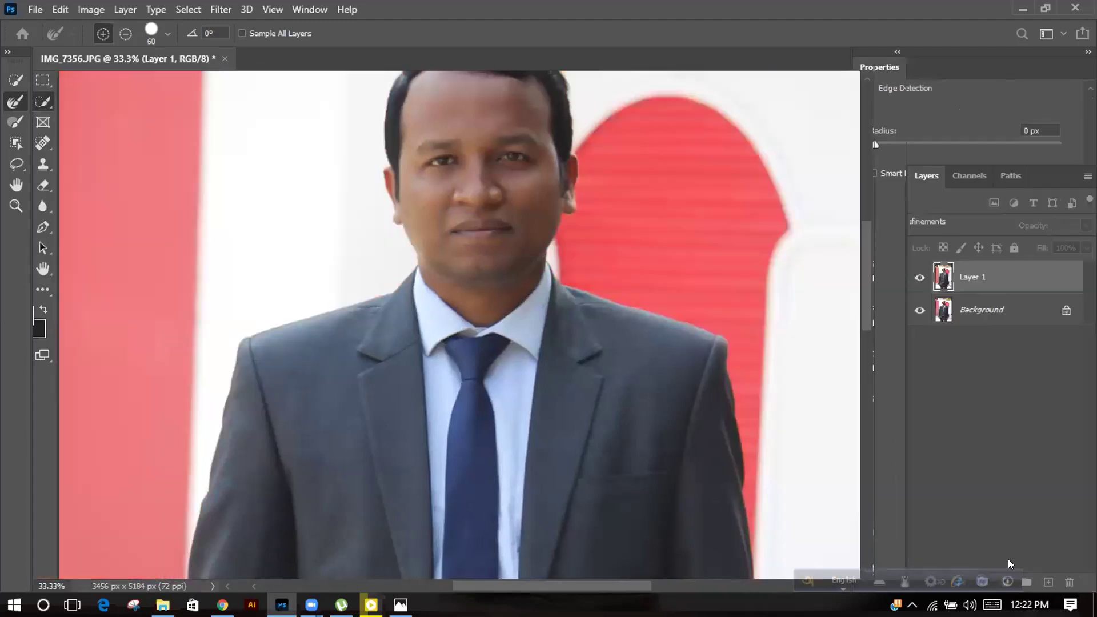
{"action": "key", "text": "ctrl+0"}
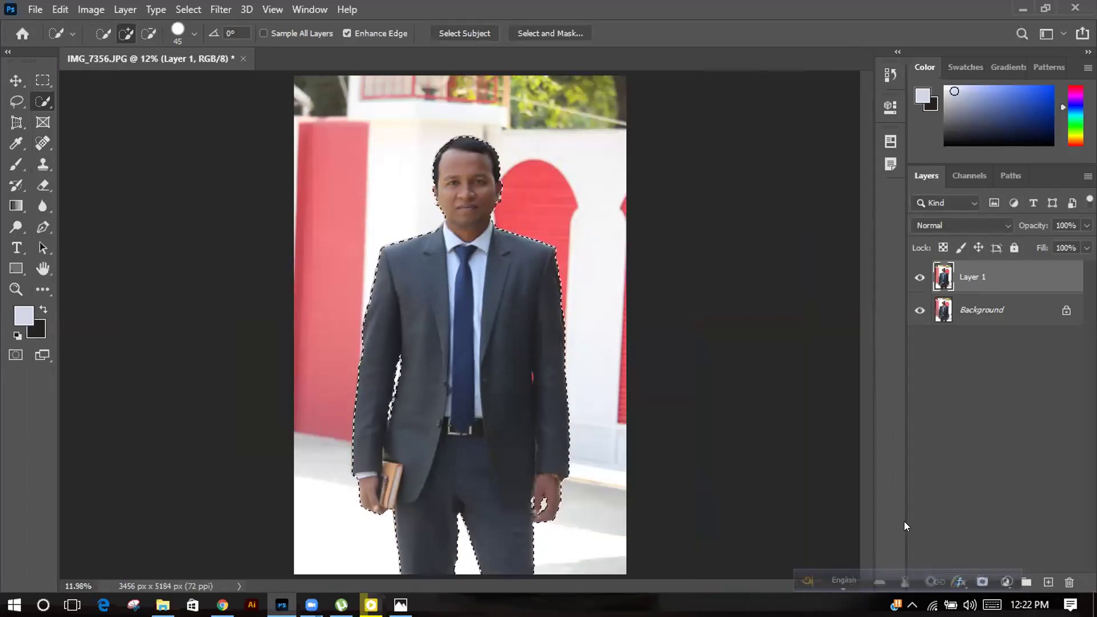
{"action": "key", "text": "ctrl+shift+i"}
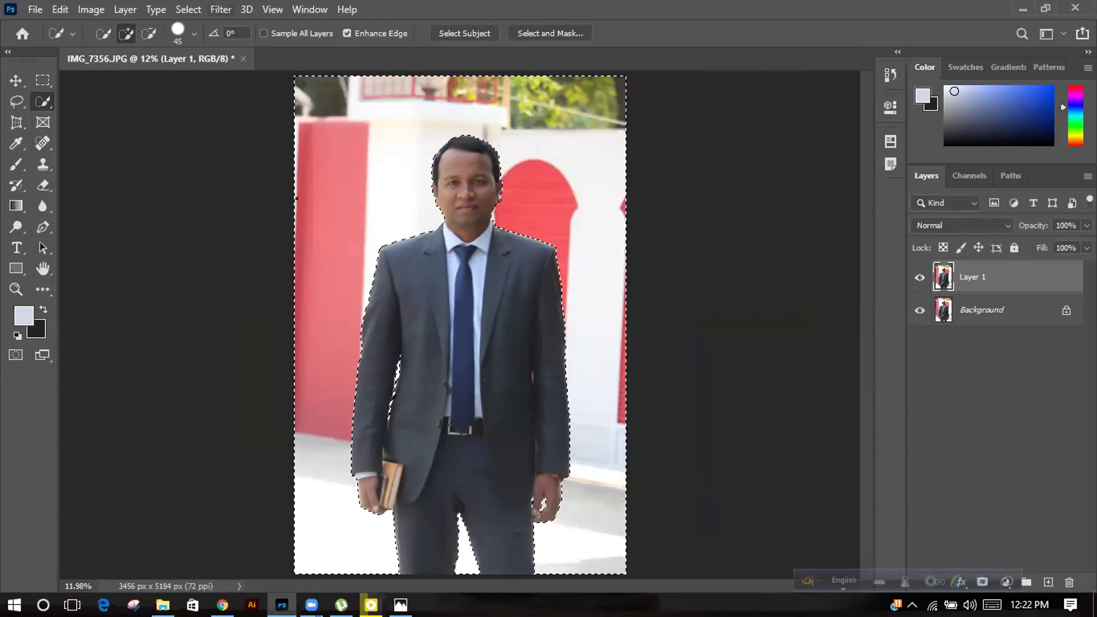
- Add a Tilt-Shift blur to the selected background of Layer 1 and set its blur to 85 px
{"action": "left_click", "coordinate": [220, 9]}
{"action": "mouse_move", "coordinate": [394, 206]}
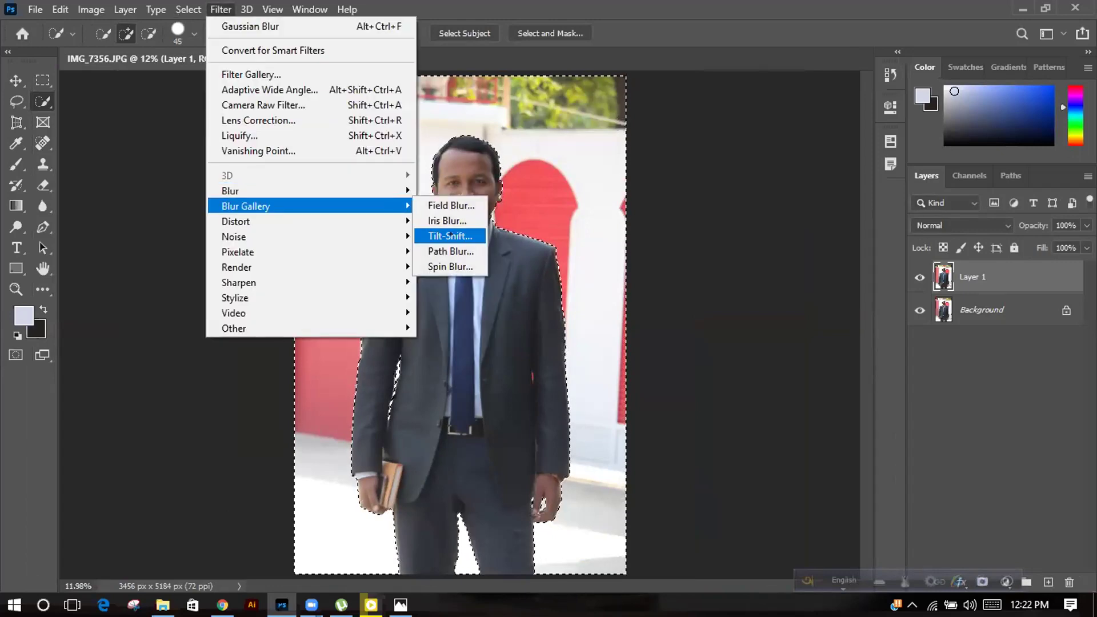
{"action": "left_click", "coordinate": [455, 234]}
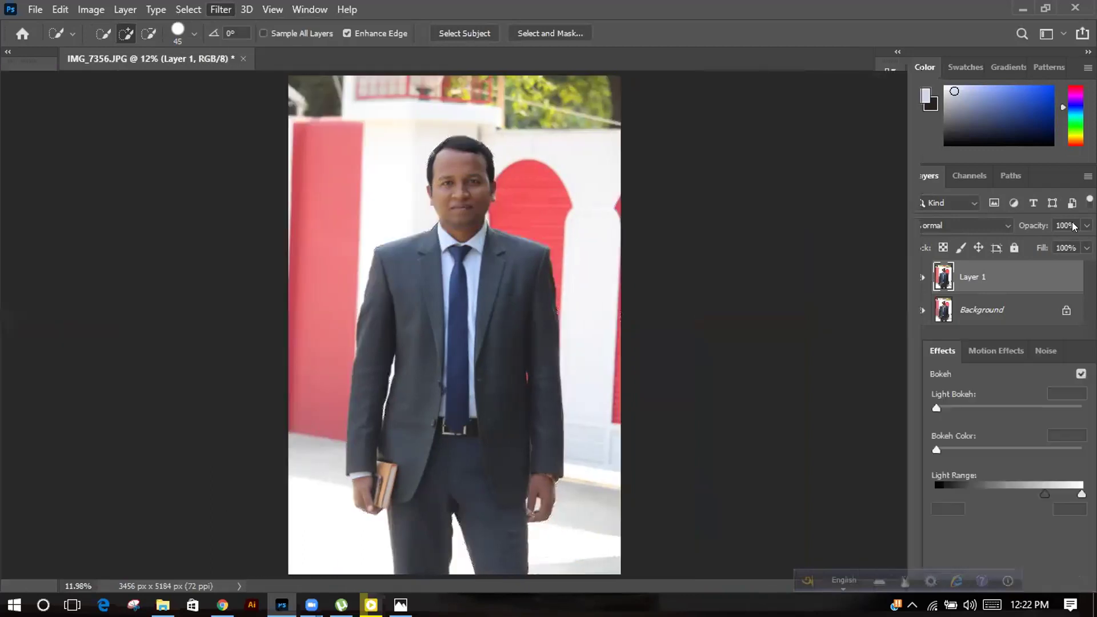
{"action": "left_click_drag", "start_coordinate": [978, 172], "coordinate": [1006, 171]}
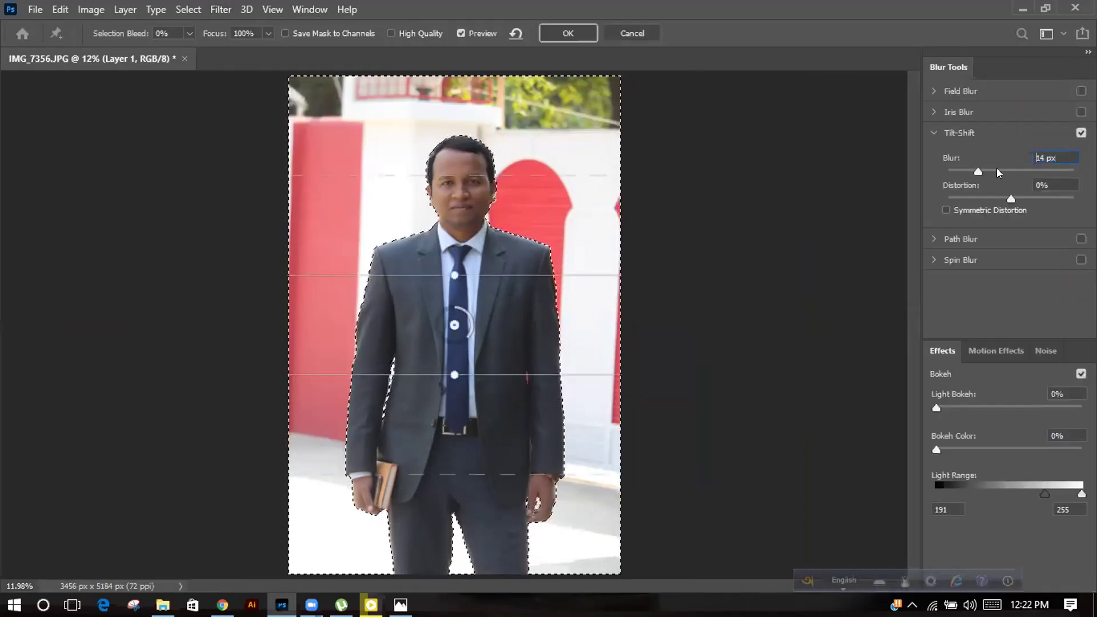
{"action": "left_click", "coordinate": [1047, 173]}
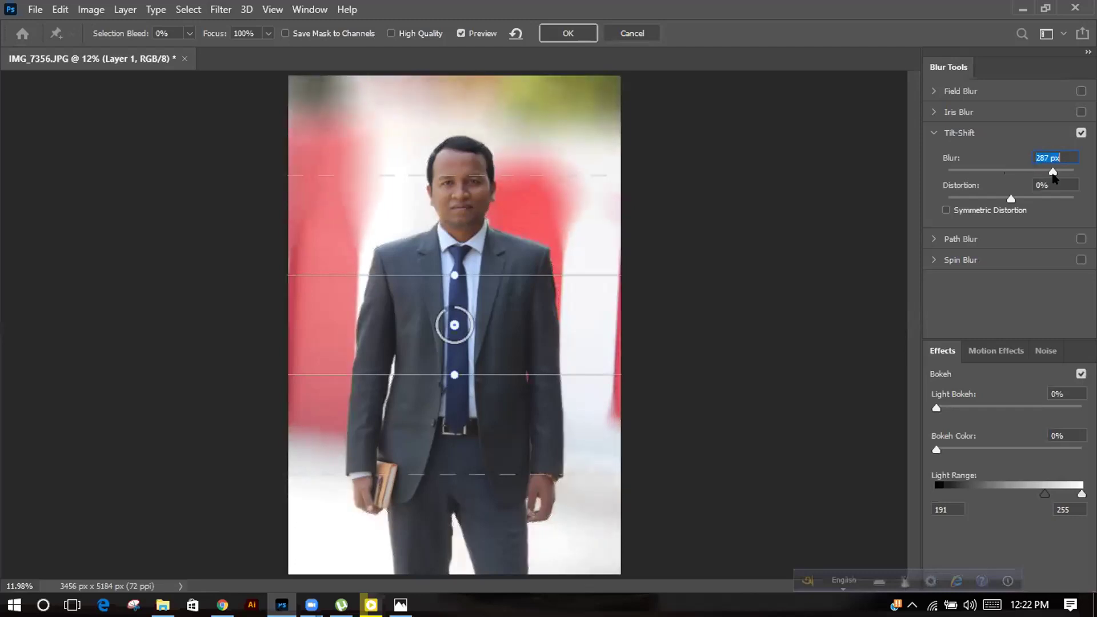
{"action": "left_click_drag", "start_coordinate": [1055, 173], "coordinate": [1008, 174]}
- Set Light Bokeh to 8% and Bokeh Color to 36%, turn on High Quality and apply the Tilt-Shift blur
{"action": "mouse_move", "coordinate": [936, 407]}
{"action": "left_mouse_down"}
{"action": "mouse_move", "coordinate": [978, 413]}
{"action": "mouse_move", "coordinate": [947, 412]}
{"action": "left_mouse_up"}
{"action": "left_click_drag", "start_coordinate": [936, 449], "coordinate": [969, 451]}
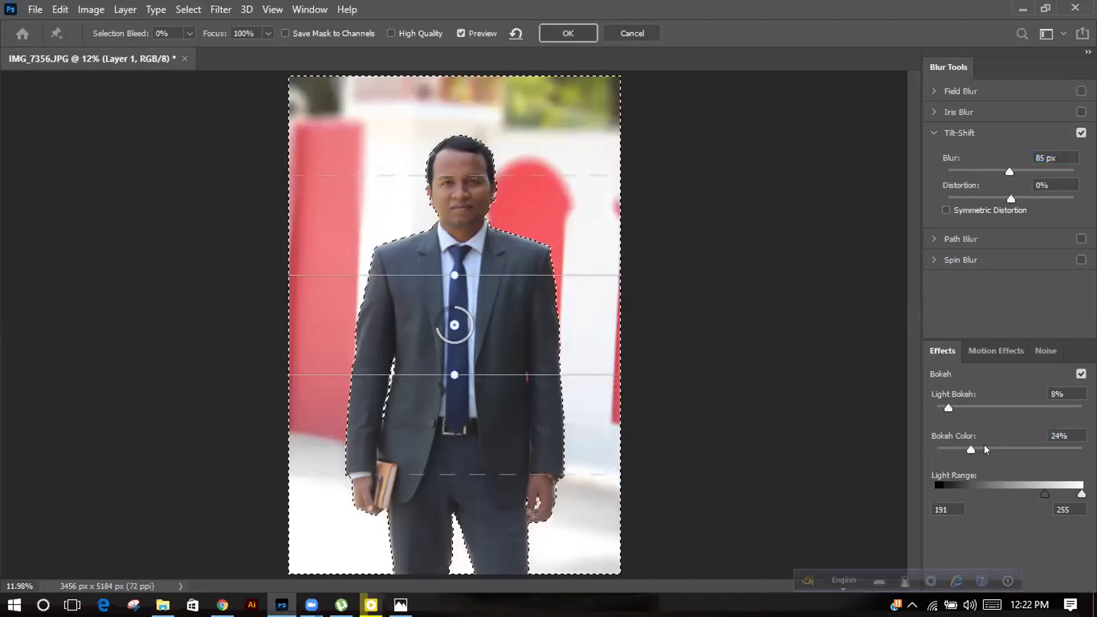
{"action": "left_click", "coordinate": [988, 450]}
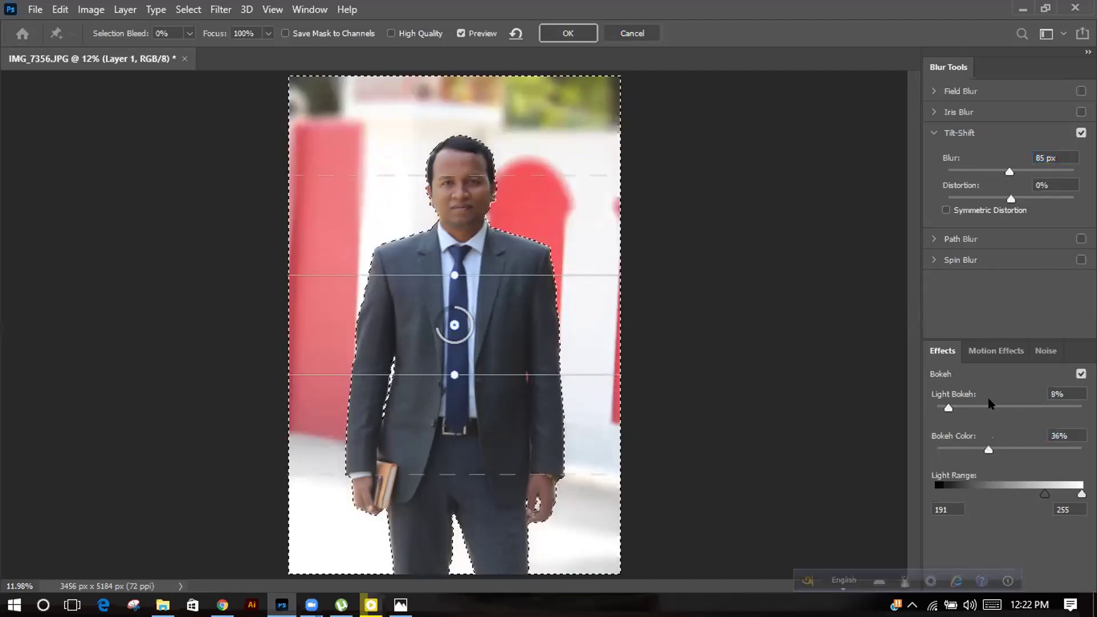
{"action": "left_click", "coordinate": [390, 32]}
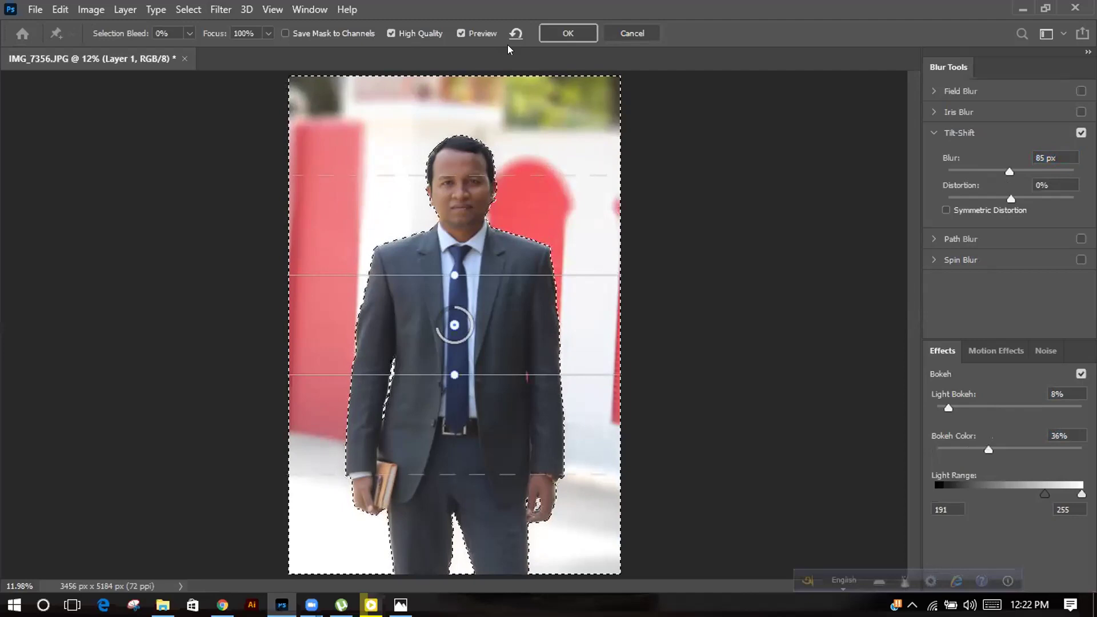
{"action": "left_click", "coordinate": [558, 33]}
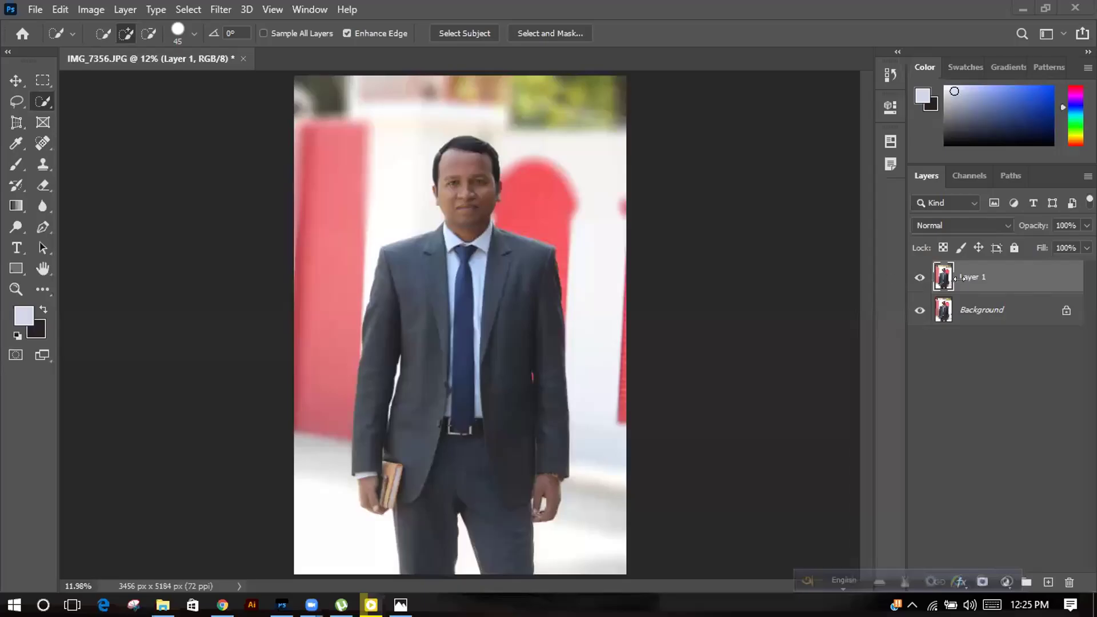
{"action": "left_click", "coordinate": [912, 272]}
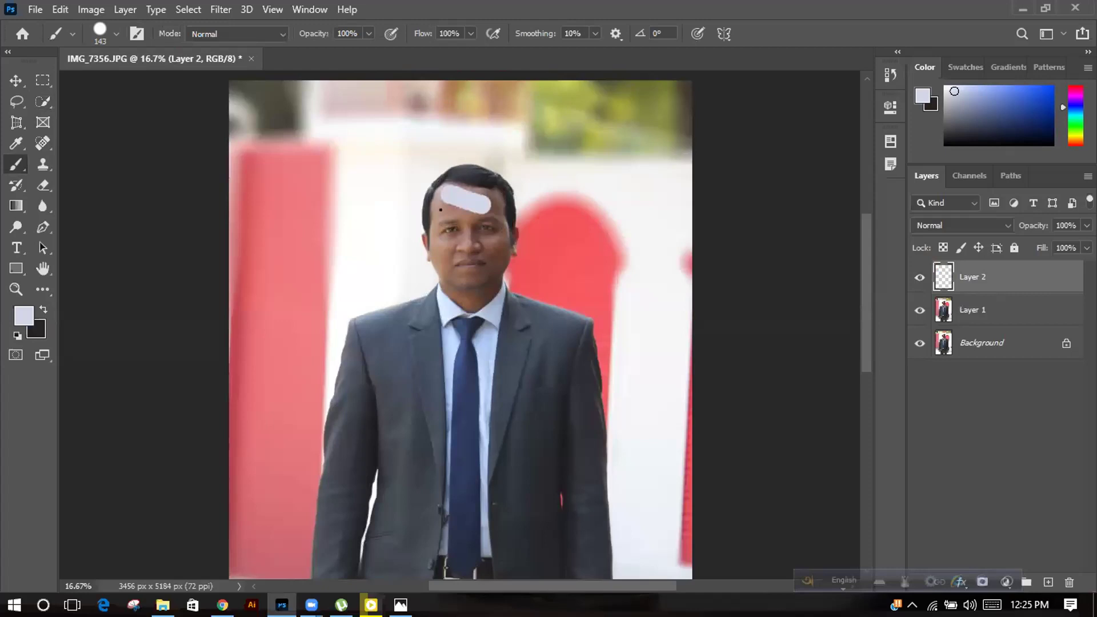
- Brush light strokes over the man's forehead and face on Layer 2
{"action": "left_click_drag", "start_coordinate": [486, 204], "coordinate": [488, 258]}
{"action": "mouse_move", "coordinate": [441, 197]}
{"action": "left_mouse_down"}
{"action": "mouse_move", "coordinate": [440, 248]}
{"action": "mouse_move", "coordinate": [466, 273]}
{"action": "mouse_move", "coordinate": [434, 252]}
{"action": "left_mouse_up"}
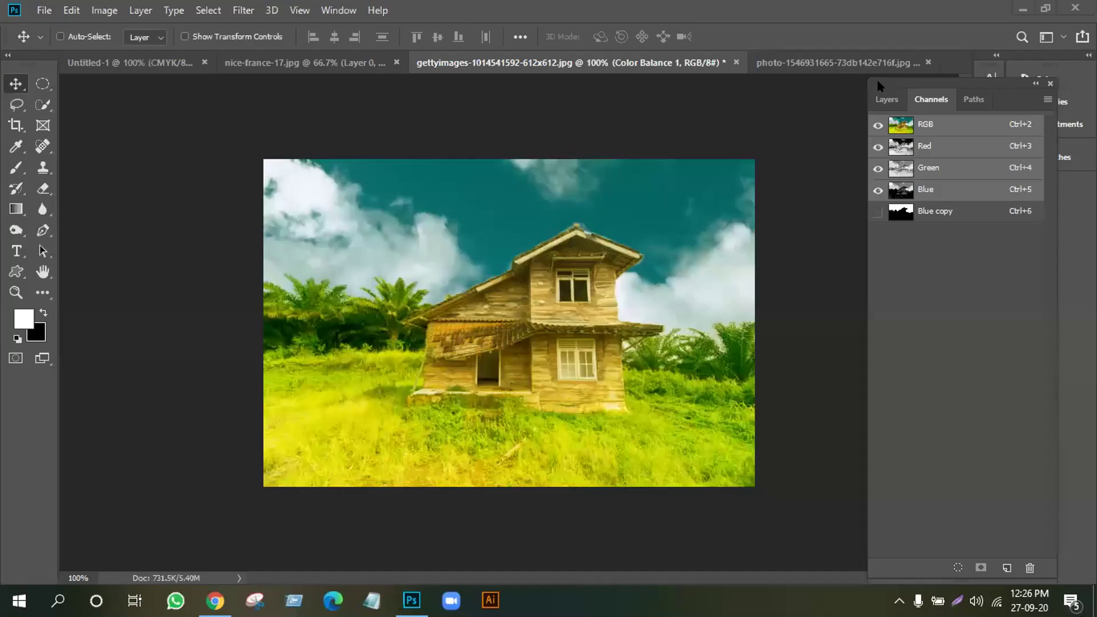
- In the house image, delete the Blue copy channel and all layers from the photo filter down to Background copy 2
{"action": "left_click_drag", "start_coordinate": [945, 205], "coordinate": [1028, 567]}
{"action": "left_click", "coordinate": [886, 100]}
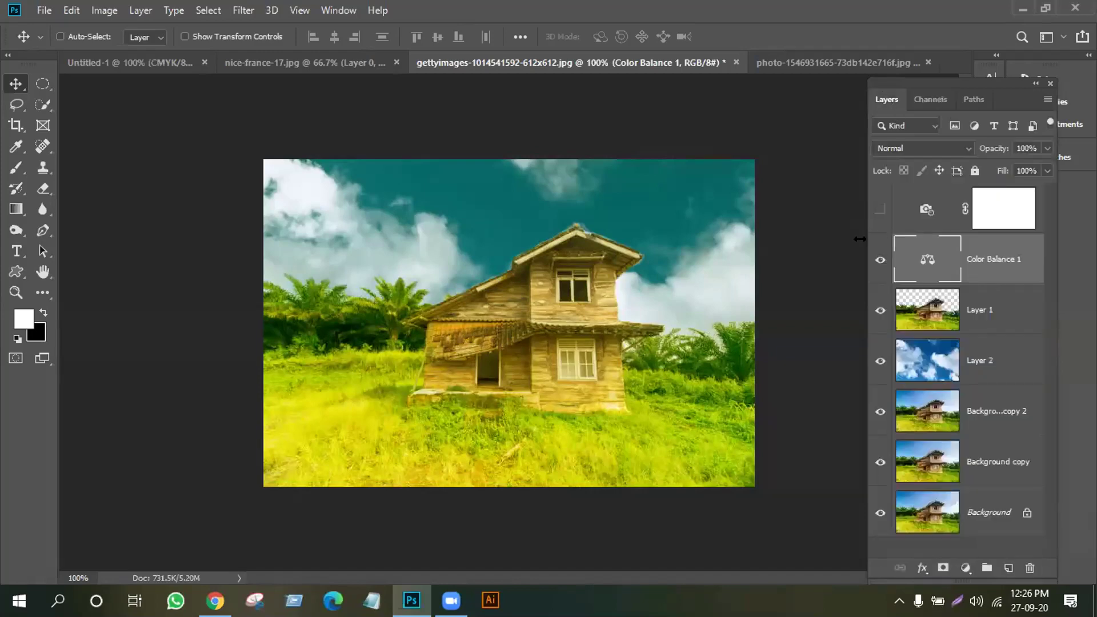
{"action": "left_click", "coordinate": [933, 214]}
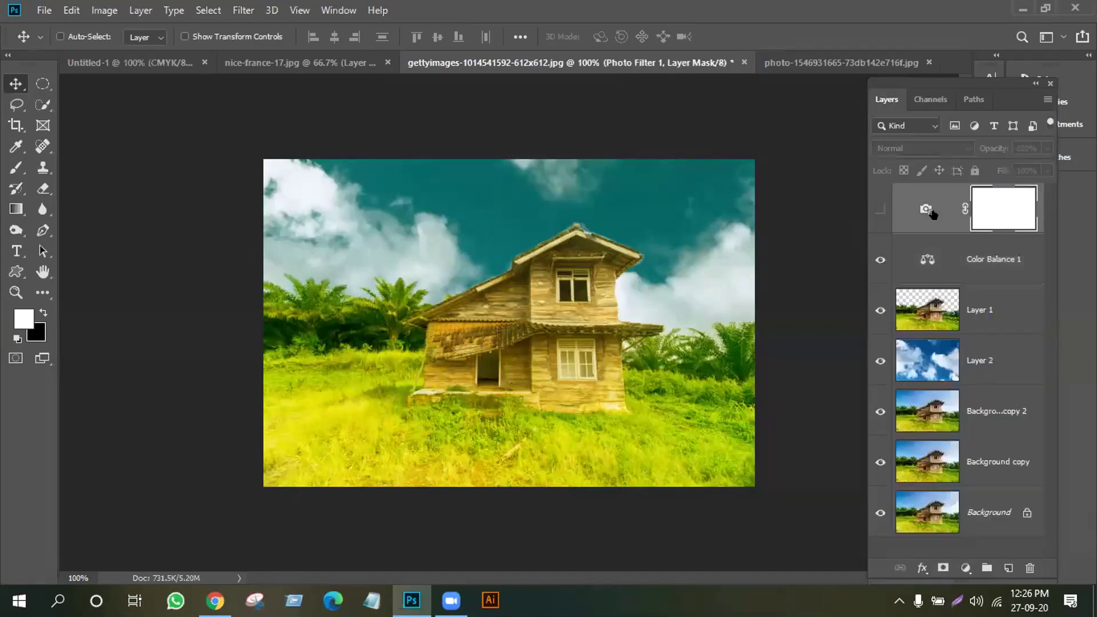
{"action": "left_click", "coordinate": [951, 262], "text": "shift"}
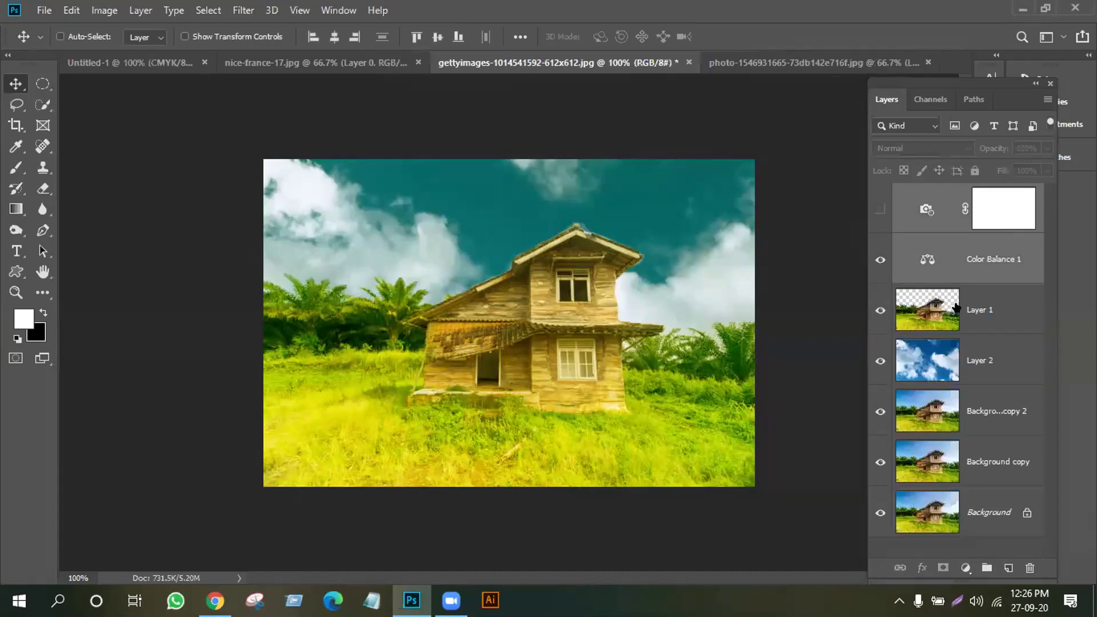
{"action": "left_click", "coordinate": [956, 307], "text": "shift"}
{"action": "left_click", "coordinate": [938, 411], "text": "shift"}
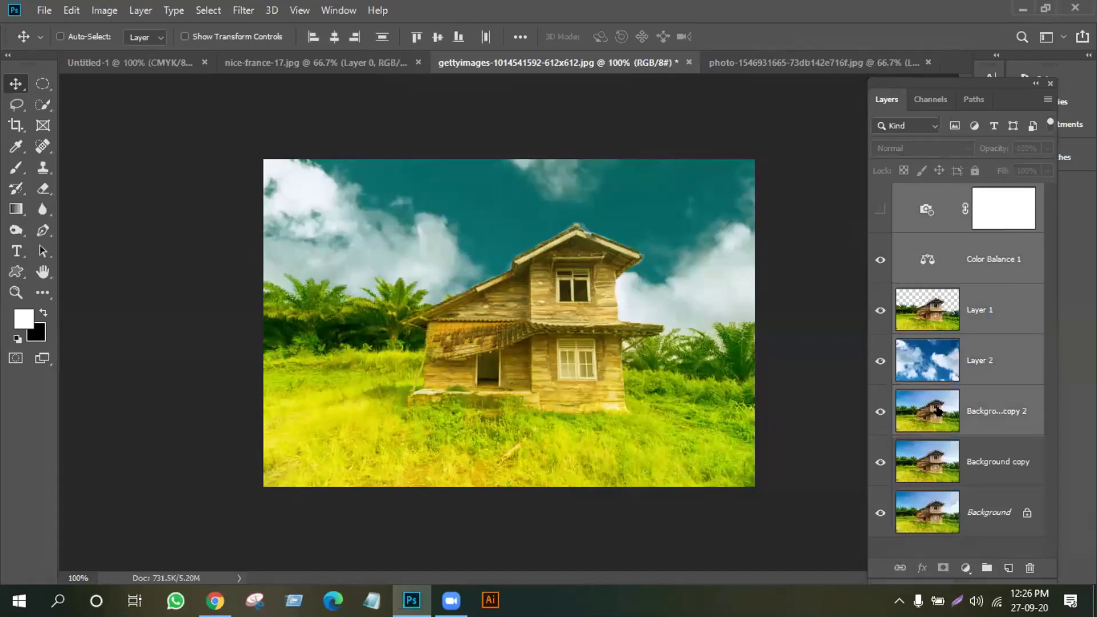
{"action": "left_click", "coordinate": [1030, 567]}
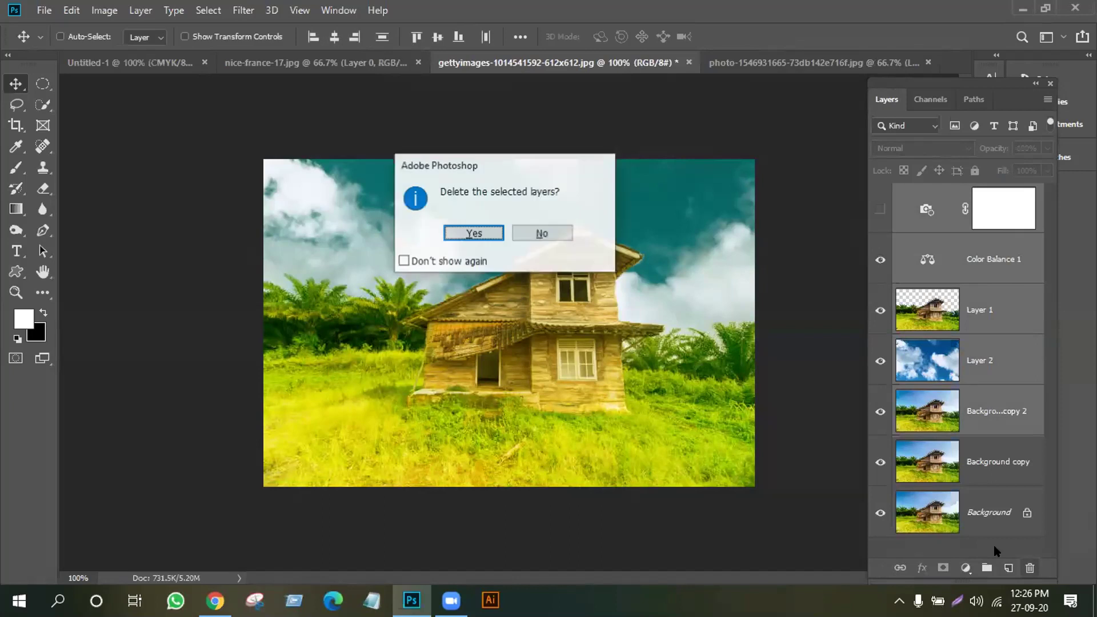
{"action": "left_click", "coordinate": [474, 233]}
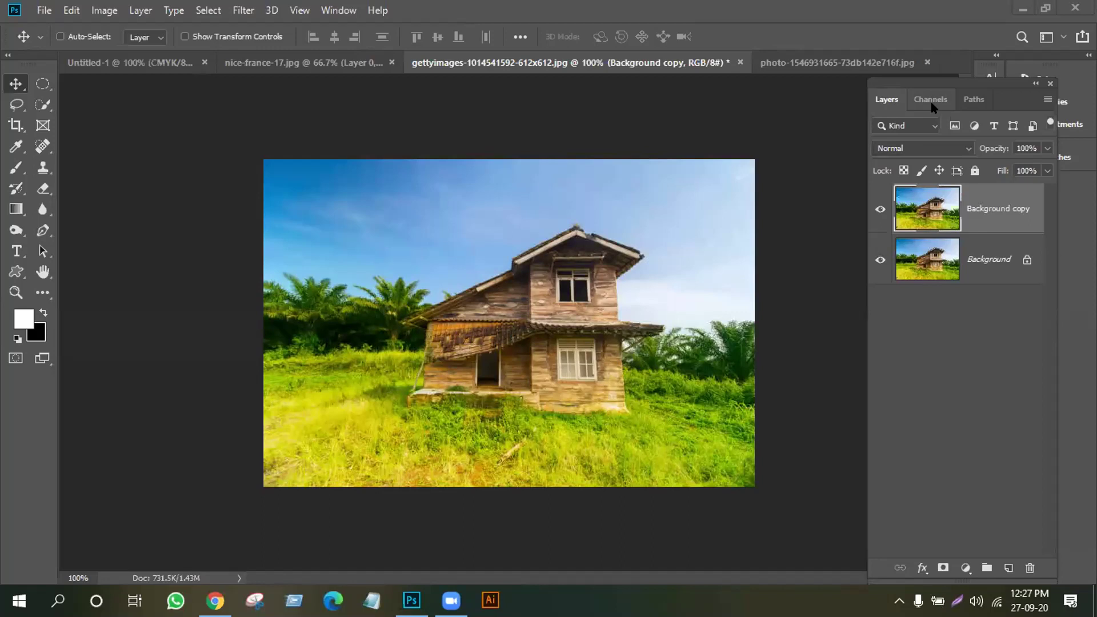
- Compare the Red, Green and Blue channels of the house image and duplicate the Blue channel
{"action": "left_click", "coordinate": [930, 102]}
{"action": "left_click", "coordinate": [906, 147]}
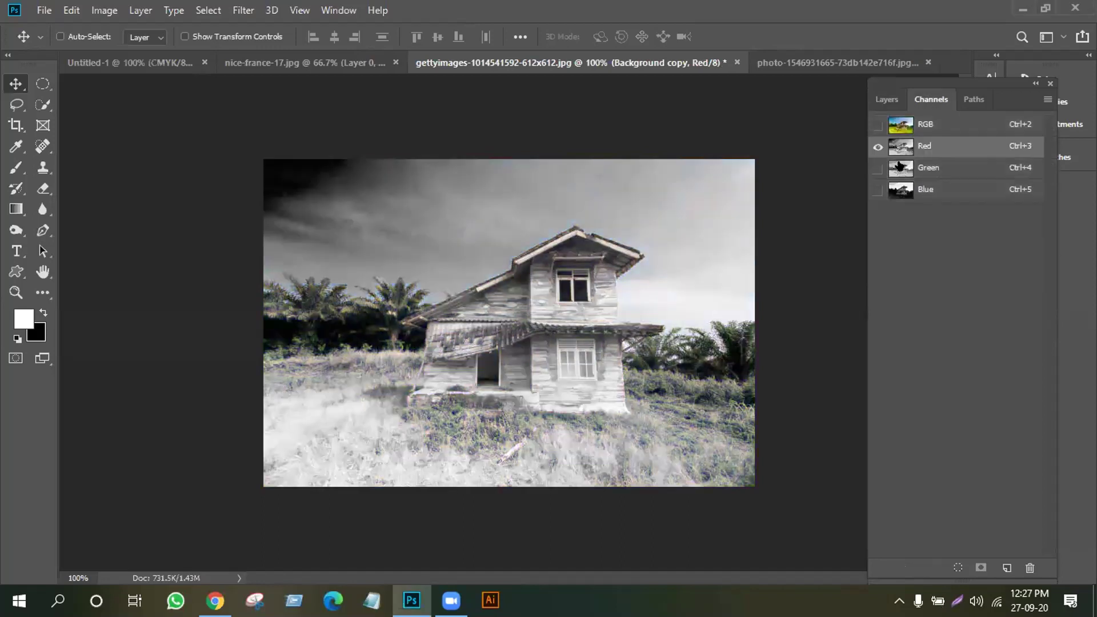
{"action": "left_click", "coordinate": [898, 167]}
{"action": "left_click", "coordinate": [897, 180]}
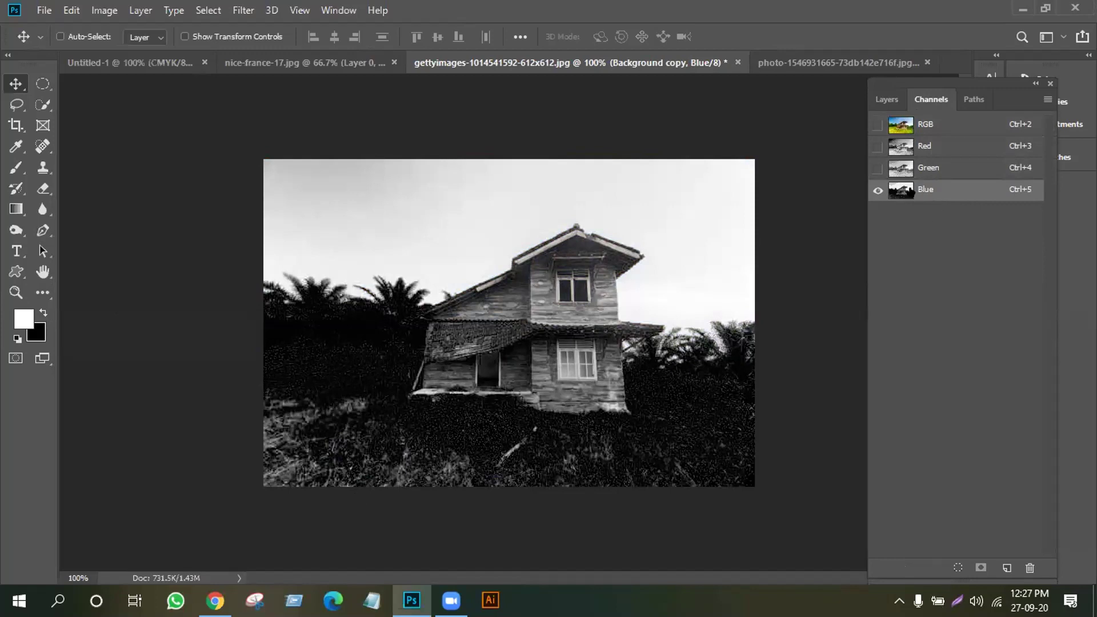
{"action": "left_click_drag", "start_coordinate": [910, 192], "coordinate": [1008, 565]}
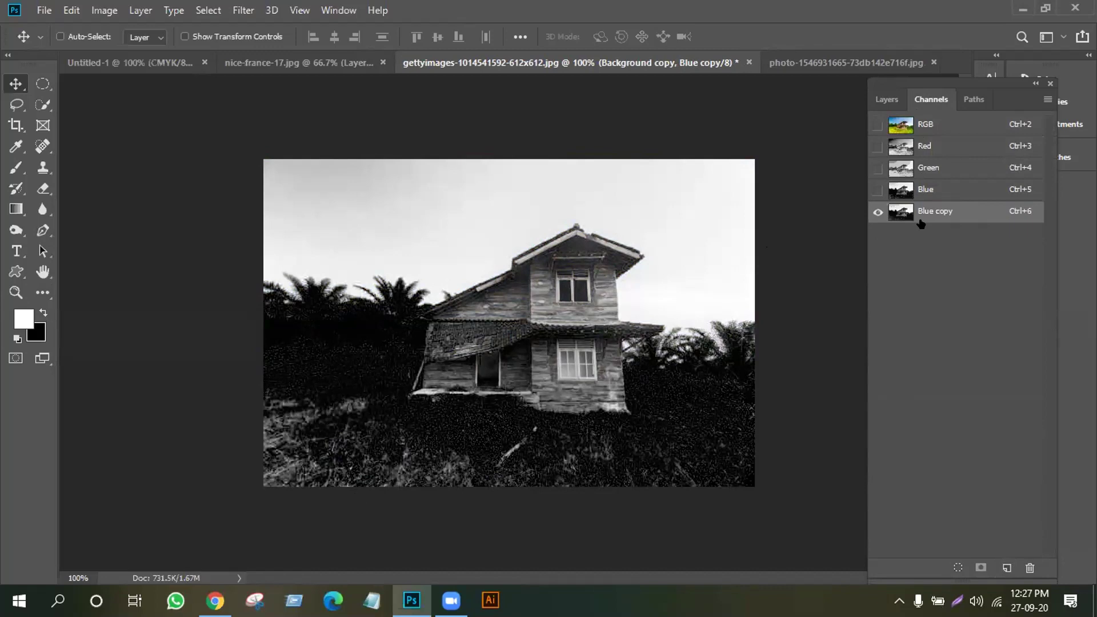
- Darken the Blue copy channel with a Curves adjustment using a point at input 145, output 13
{"action": "left_click", "coordinate": [104, 10]}
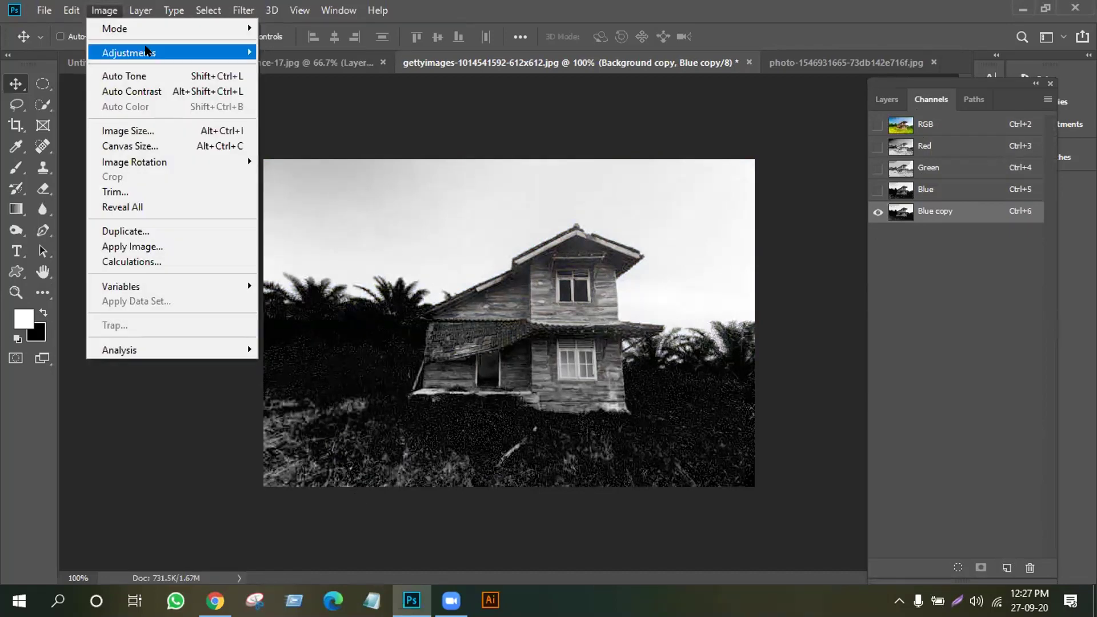
{"action": "mouse_move", "coordinate": [146, 52]}
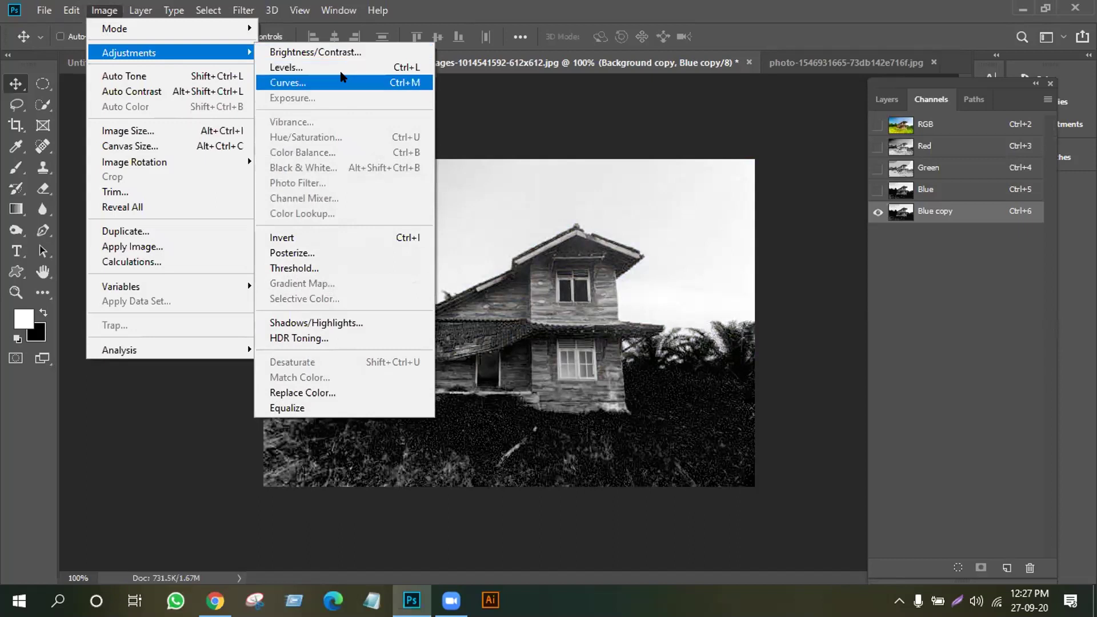
{"action": "left_click", "coordinate": [347, 82]}
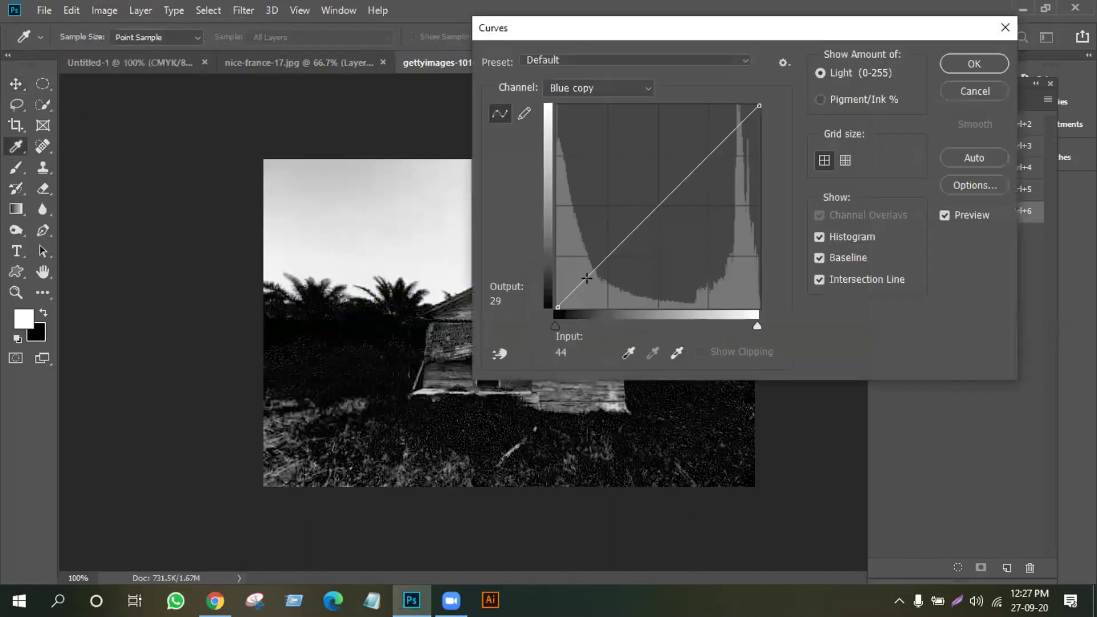
{"action": "mouse_move", "coordinate": [755, 107]}
{"action": "left_mouse_down"}
{"action": "mouse_move", "coordinate": [759, 145]}
{"action": "mouse_move", "coordinate": [755, 96]}
{"action": "left_mouse_up"}
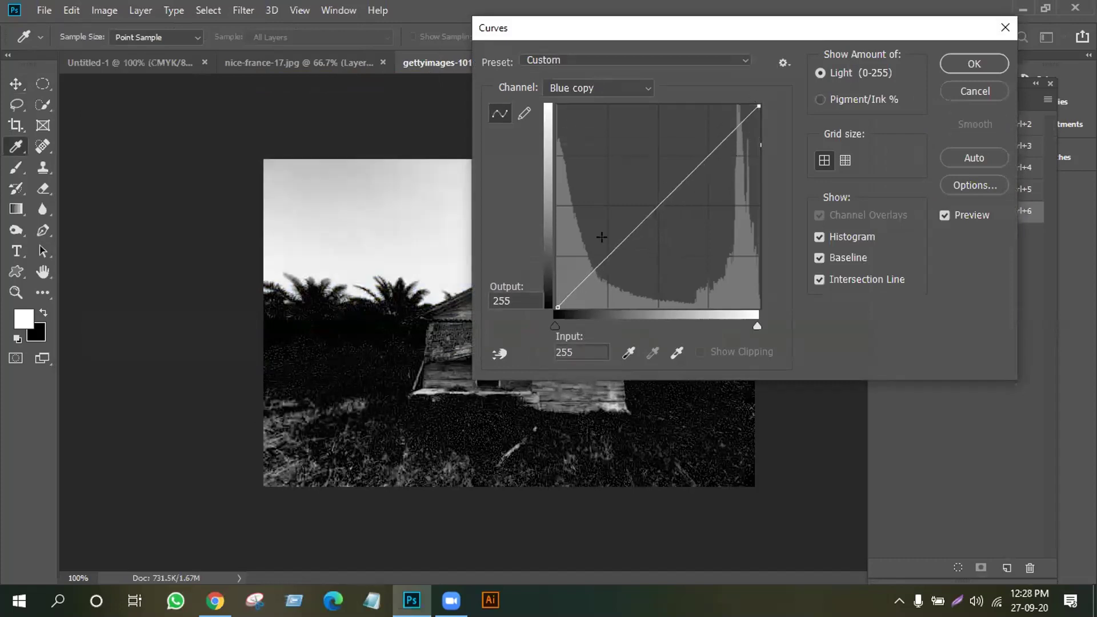
{"action": "left_click_drag", "start_coordinate": [585, 277], "coordinate": [667, 293]}
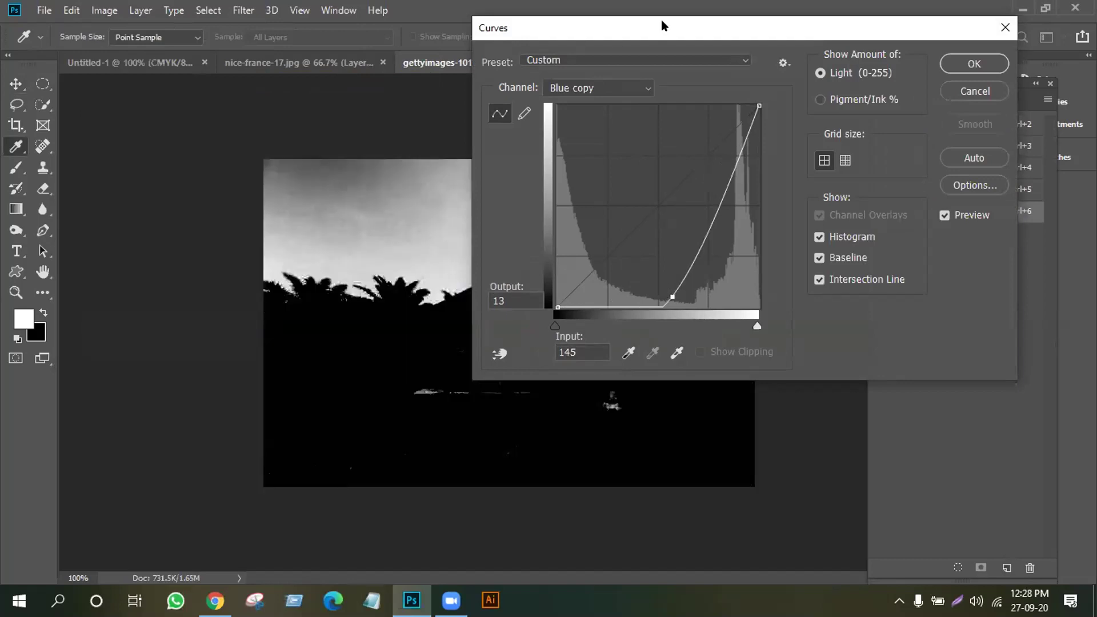
{"action": "left_click_drag", "start_coordinate": [663, 26], "coordinate": [673, 135]}
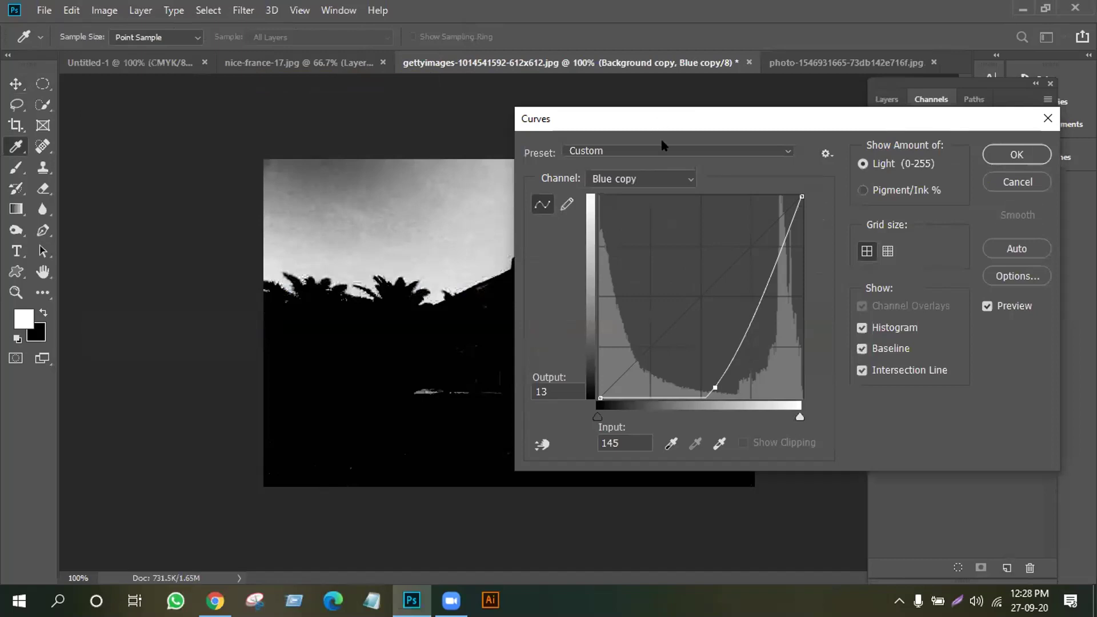
{"action": "left_click_drag", "start_coordinate": [662, 146], "coordinate": [471, 179]}
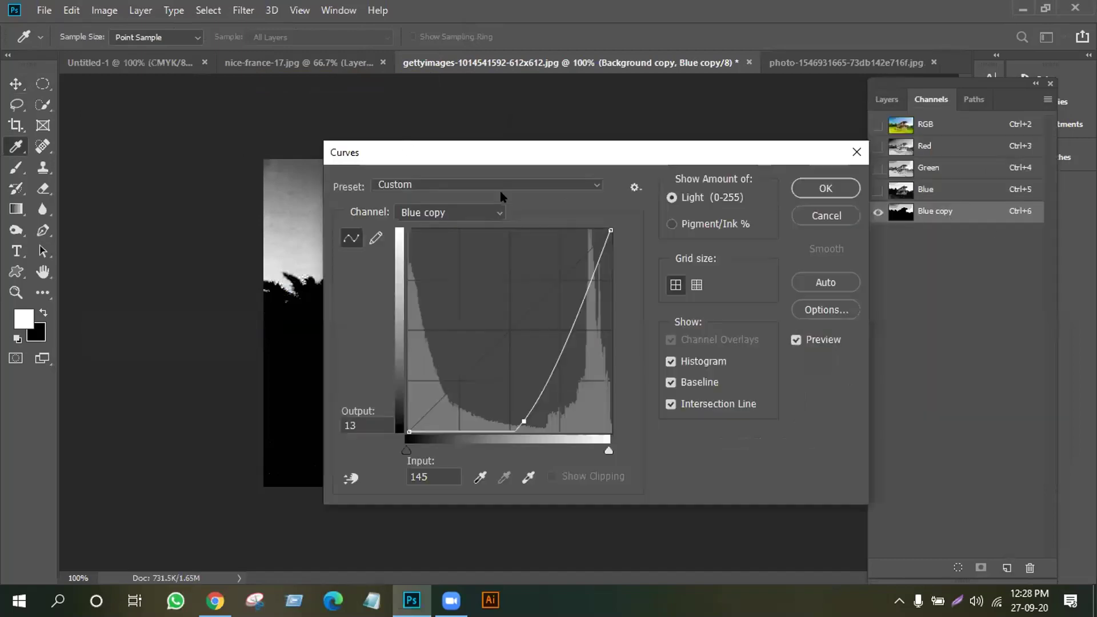
{"action": "left_click", "coordinate": [828, 185]}
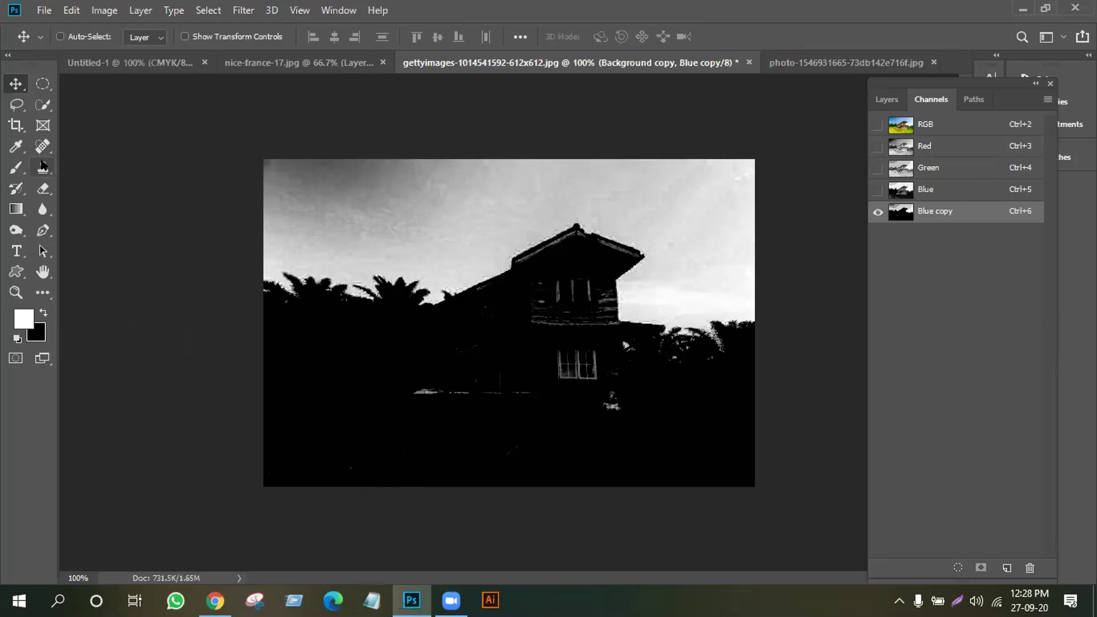
- Paint the remaining light spots on the ground, lower house and upper windows black in the Blue copy channel
{"action": "left_click", "coordinate": [16, 167]}
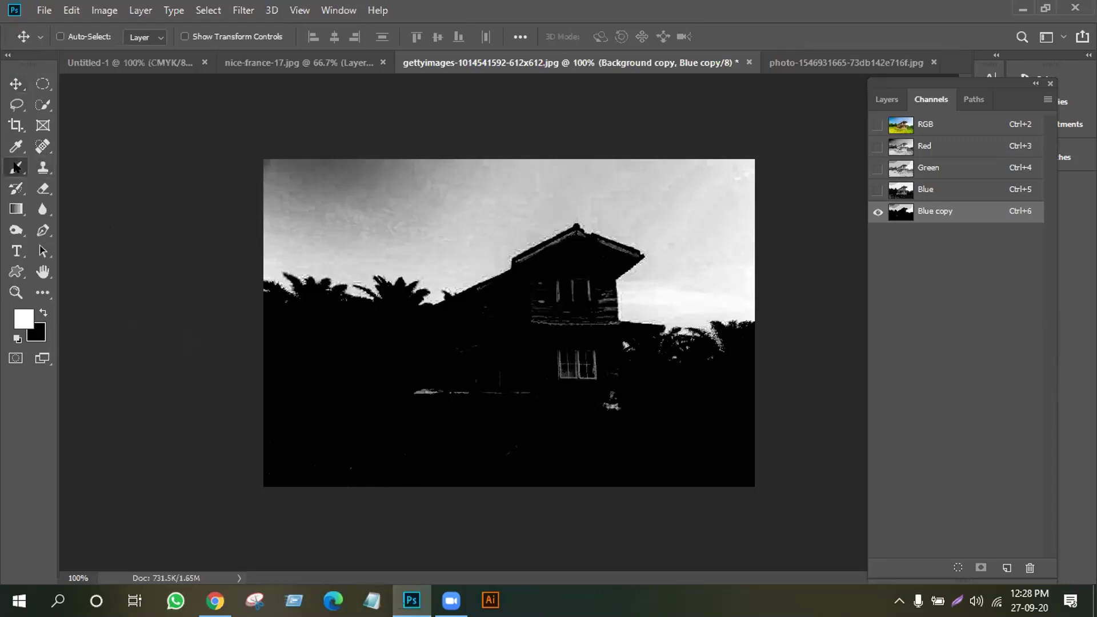
{"action": "left_click", "coordinate": [43, 313]}
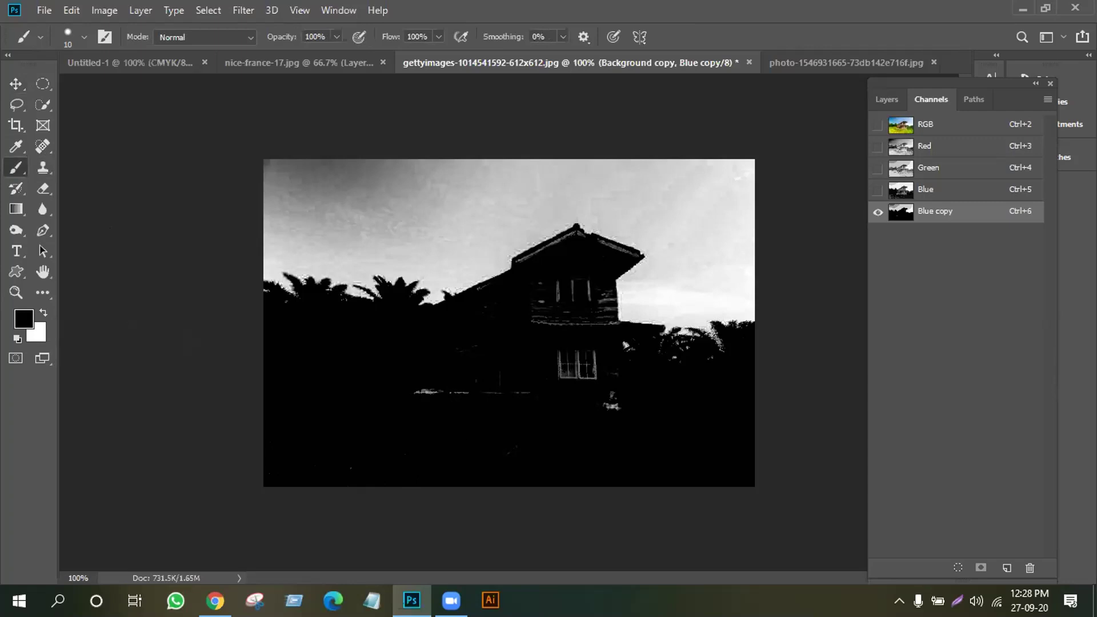
{"action": "key", "text": "bracketright"}
{"action": "left_click_drag", "start_coordinate": [417, 377], "coordinate": [446, 379]}
{"action": "mouse_move", "coordinate": [489, 475]}
{"action": "left_mouse_down"}
{"action": "mouse_move", "coordinate": [553, 370]}
{"action": "mouse_move", "coordinate": [623, 320]}
{"action": "left_mouse_up"}
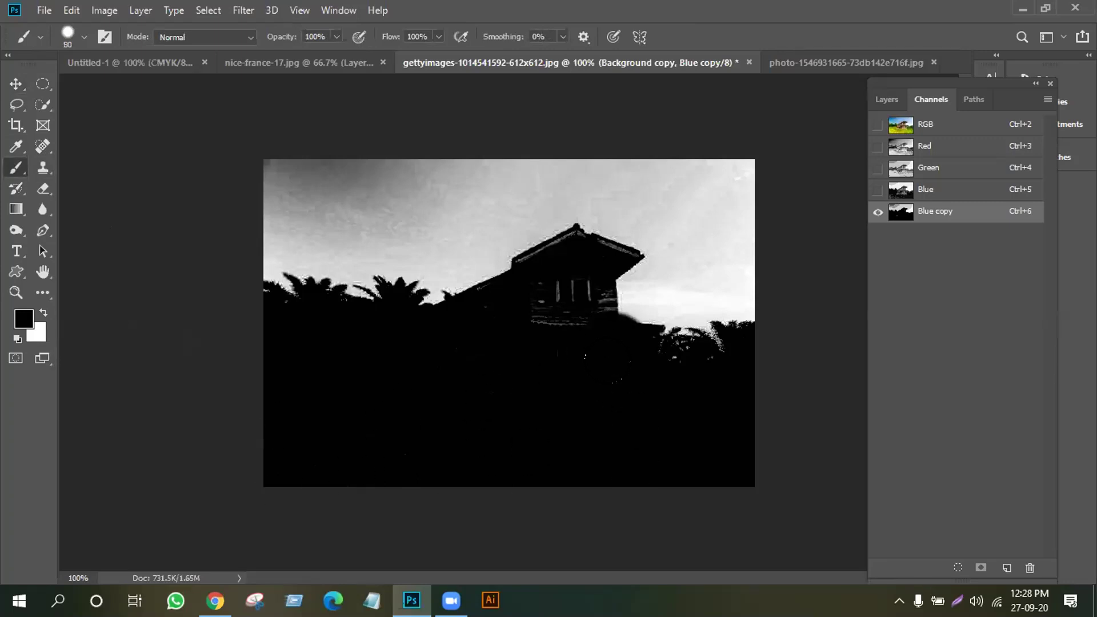
{"action": "left_click_drag", "start_coordinate": [558, 283], "coordinate": [560, 323]}
- Paint the grey remnants along the house's side wall and roof edges black, using a size 15 brush for the roof
{"action": "key", "text": "ctrl+plus"}
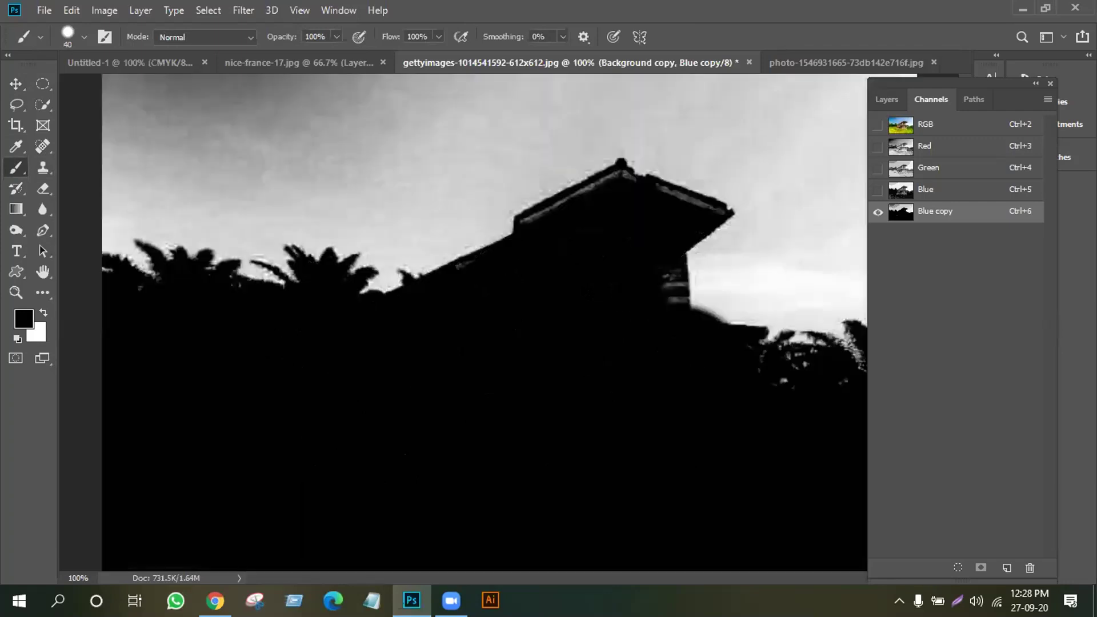
{"action": "left_click_drag", "start_coordinate": [703, 269], "coordinate": [715, 290]}
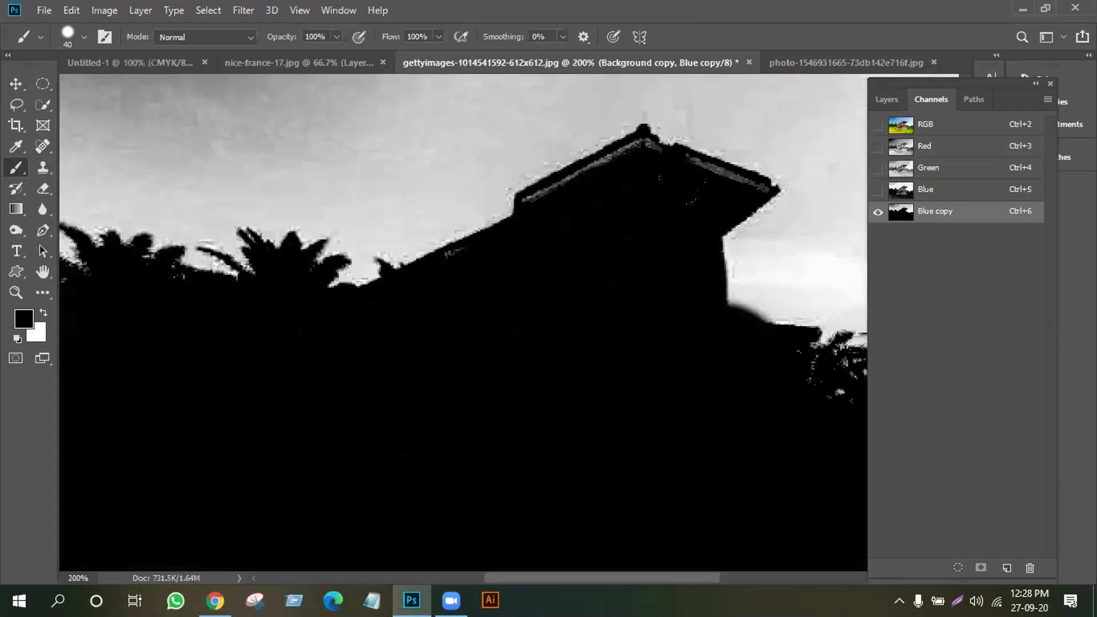
{"action": "key", "text": "bracketleft"}
{"action": "key", "text": "bracketleft"}
{"action": "mouse_move", "coordinate": [774, 197]}
{"action": "left_mouse_down"}
{"action": "mouse_move", "coordinate": [763, 180]}
{"action": "mouse_move", "coordinate": [628, 148]}
{"action": "mouse_move", "coordinate": [526, 190]}
{"action": "left_mouse_up"}
{"action": "left_click", "coordinate": [526, 191]}
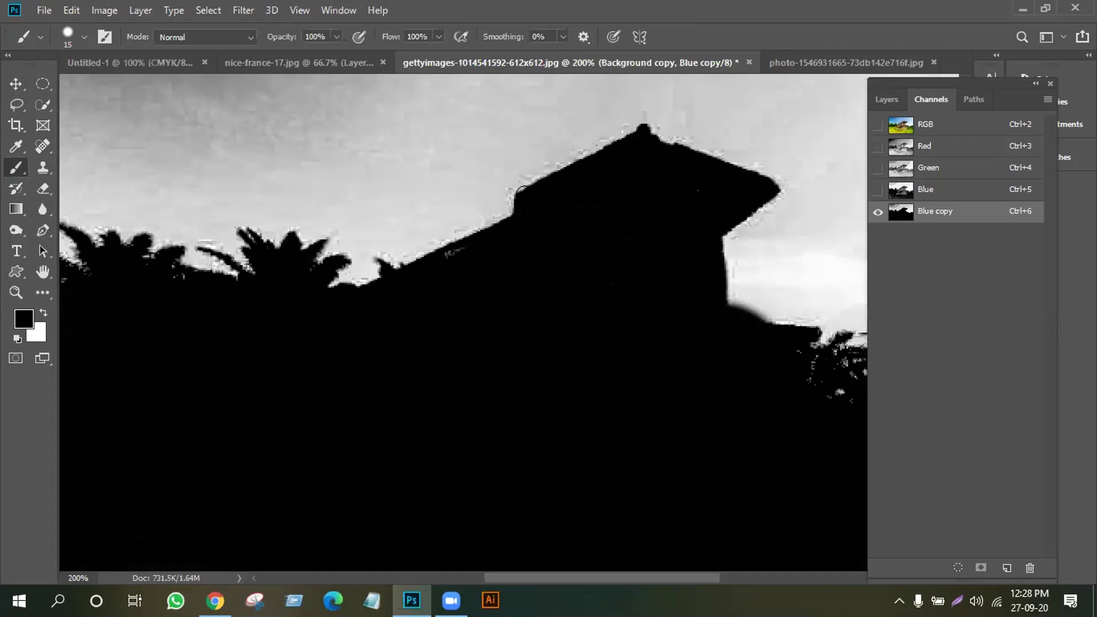
{"action": "left_click", "coordinate": [451, 254]}
{"action": "key", "text": "ctrl+minus"}
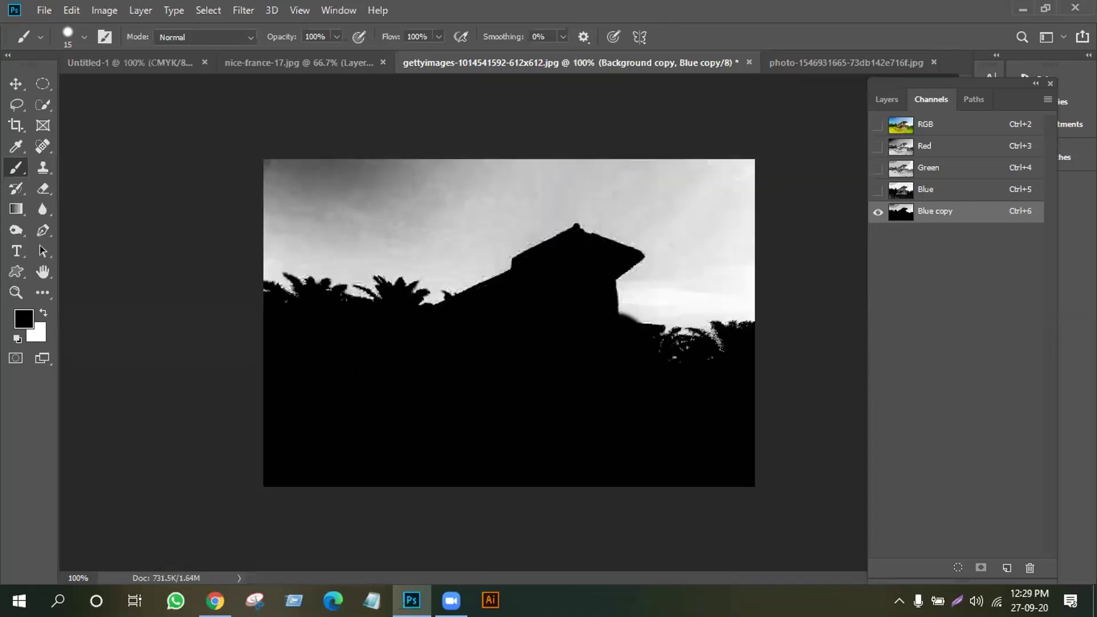
- Paint the upper-left corner of the sky white in the Blue copy channel and enlarge the brush to 60
{"action": "left_click", "coordinate": [43, 314]}
{"action": "mouse_move", "coordinate": [284, 226]}
{"action": "left_mouse_down"}
{"action": "mouse_move", "coordinate": [345, 187]}
{"action": "mouse_move", "coordinate": [345, 151]}
{"action": "mouse_move", "coordinate": [276, 167]}
{"action": "mouse_move", "coordinate": [307, 150]}
{"action": "left_mouse_up"}
{"action": "key", "text": "bracketright"}
{"action": "key", "text": "bracketright"}
{"action": "key", "text": "bracketright"}
{"action": "key", "text": "bracketright"}
{"action": "key", "text": "bracketright"}
{"action": "key", "text": "bracketright"}
{"action": "key", "text": "bracketright"}
{"action": "key", "text": "bracketright"}
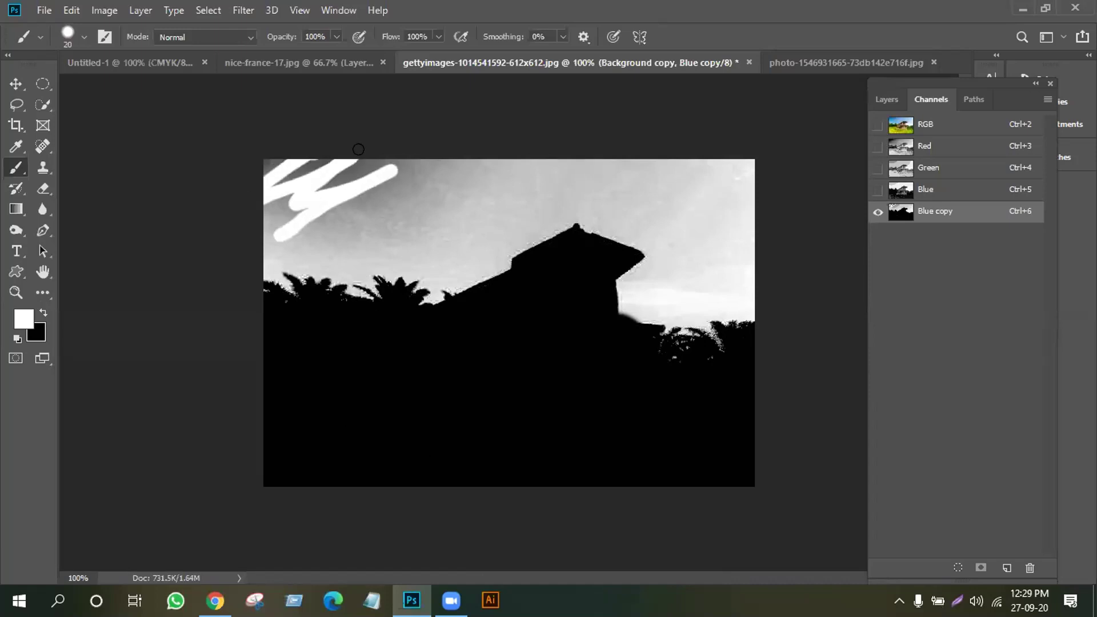
- Try whitening the sky with broad strokes and touching up the roof peak in black, and undo these strokes
{"action": "mouse_move", "coordinate": [266, 152]}
{"action": "left_mouse_down"}
{"action": "mouse_move", "coordinate": [460, 153]}
{"action": "mouse_move", "coordinate": [265, 188]}
{"action": "mouse_move", "coordinate": [253, 218]}
{"action": "mouse_move", "coordinate": [306, 230]}
{"action": "mouse_move", "coordinate": [526, 175]}
{"action": "mouse_move", "coordinate": [440, 164]}
{"action": "mouse_move", "coordinate": [562, 153]}
{"action": "mouse_move", "coordinate": [493, 153]}
{"action": "mouse_move", "coordinate": [706, 190]}
{"action": "mouse_move", "coordinate": [729, 152]}
{"action": "mouse_move", "coordinate": [716, 237]}
{"action": "mouse_move", "coordinate": [665, 284]}
{"action": "mouse_move", "coordinate": [700, 277]}
{"action": "mouse_move", "coordinate": [730, 265]}
{"action": "mouse_move", "coordinate": [642, 289]}
{"action": "mouse_move", "coordinate": [679, 235]}
{"action": "mouse_move", "coordinate": [630, 201]}
{"action": "mouse_move", "coordinate": [587, 192]}
{"action": "mouse_move", "coordinate": [539, 190]}
{"action": "mouse_move", "coordinate": [455, 242]}
{"action": "mouse_move", "coordinate": [380, 243]}
{"action": "left_mouse_up"}
{"action": "key", "text": "ctrl+z"}
{"action": "left_click", "coordinate": [420, 249]}
{"action": "left_click_drag", "start_coordinate": [578, 160], "coordinate": [375, 220]}
{"action": "mouse_move", "coordinate": [302, 225]}
{"action": "left_mouse_down"}
{"action": "mouse_move", "coordinate": [655, 140]}
{"action": "mouse_move", "coordinate": [341, 186]}
{"action": "mouse_move", "coordinate": [571, 177]}
{"action": "mouse_move", "coordinate": [256, 179]}
{"action": "mouse_move", "coordinate": [267, 146]}
{"action": "mouse_move", "coordinate": [217, 177]}
{"action": "mouse_move", "coordinate": [368, 198]}
{"action": "mouse_move", "coordinate": [754, 201]}
{"action": "mouse_move", "coordinate": [536, 174]}
{"action": "left_mouse_up"}
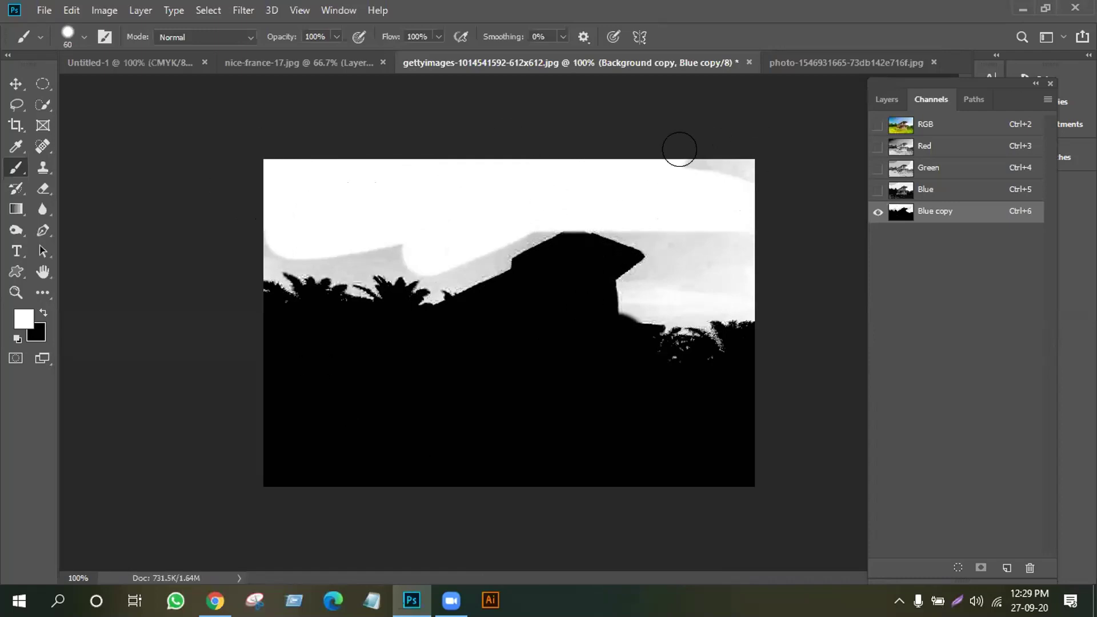
{"action": "left_click", "coordinate": [43, 312]}
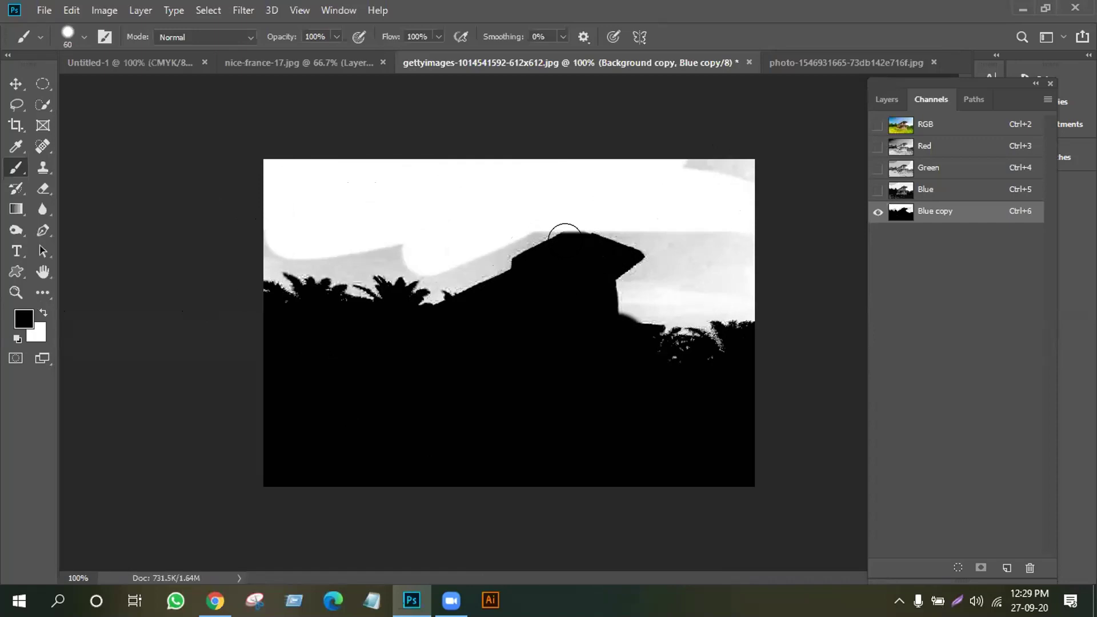
{"action": "mouse_move", "coordinate": [564, 240]}
{"action": "left_mouse_down"}
{"action": "mouse_move", "coordinate": [574, 243]}
{"action": "mouse_move", "coordinate": [558, 230]}
{"action": "mouse_move", "coordinate": [572, 236]}
{"action": "left_mouse_up"}
{"action": "key", "text": "ctrl+z"}
{"action": "key", "text": "ctrl+z"}
{"action": "key", "text": "ctrl+z"}
{"action": "key", "text": "ctrl+z"}
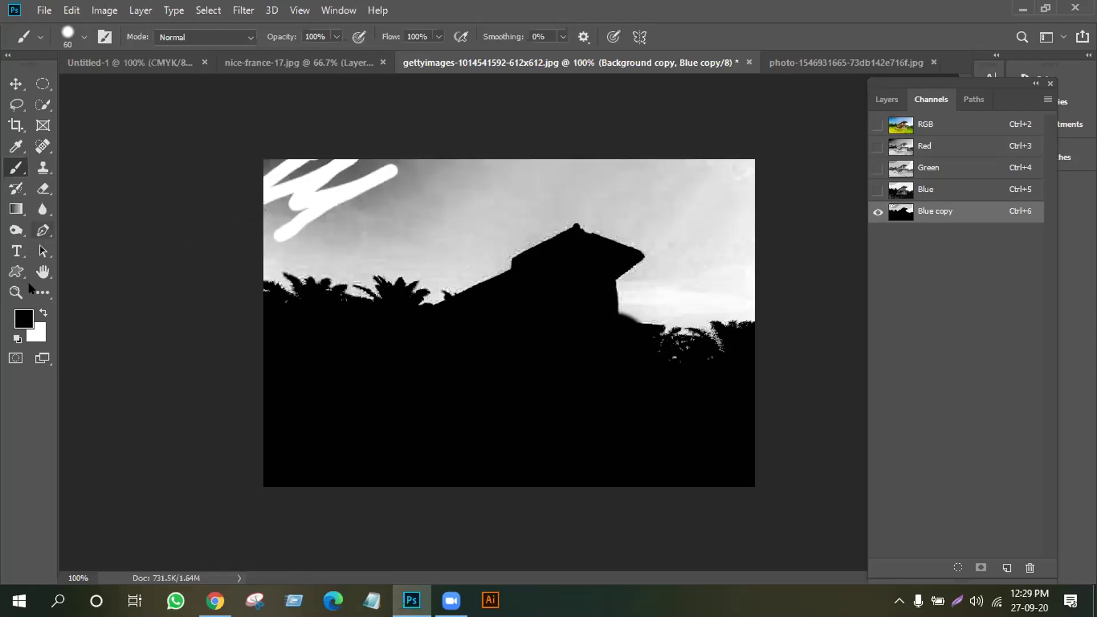
- Paint the sky white in the Blue copy channel with the size 60 brush, keeping clear of the roof and trees
{"action": "left_click", "coordinate": [44, 313]}
{"action": "mouse_move", "coordinate": [395, 244]}
{"action": "left_mouse_down"}
{"action": "mouse_move", "coordinate": [521, 176]}
{"action": "mouse_move", "coordinate": [359, 178]}
{"action": "mouse_move", "coordinate": [493, 163]}
{"action": "mouse_move", "coordinate": [274, 179]}
{"action": "mouse_move", "coordinate": [358, 162]}
{"action": "mouse_move", "coordinate": [295, 152]}
{"action": "mouse_move", "coordinate": [264, 198]}
{"action": "mouse_move", "coordinate": [343, 203]}
{"action": "mouse_move", "coordinate": [256, 218]}
{"action": "mouse_move", "coordinate": [280, 238]}
{"action": "mouse_move", "coordinate": [327, 231]}
{"action": "mouse_move", "coordinate": [505, 164]}
{"action": "mouse_move", "coordinate": [661, 164]}
{"action": "mouse_move", "coordinate": [594, 163]}
{"action": "mouse_move", "coordinate": [586, 177]}
{"action": "mouse_move", "coordinate": [726, 200]}
{"action": "mouse_move", "coordinate": [754, 166]}
{"action": "mouse_move", "coordinate": [723, 159]}
{"action": "mouse_move", "coordinate": [717, 226]}
{"action": "mouse_move", "coordinate": [653, 279]}
{"action": "mouse_move", "coordinate": [715, 278]}
{"action": "mouse_move", "coordinate": [736, 262]}
{"action": "mouse_move", "coordinate": [737, 225]}
{"action": "mouse_move", "coordinate": [725, 236]}
{"action": "mouse_move", "coordinate": [686, 231]}
{"action": "mouse_move", "coordinate": [577, 179]}
{"action": "mouse_move", "coordinate": [391, 210]}
{"action": "mouse_move", "coordinate": [344, 243]}
{"action": "mouse_move", "coordinate": [447, 230]}
{"action": "mouse_move", "coordinate": [535, 201]}
{"action": "mouse_move", "coordinate": [552, 226]}
{"action": "left_mouse_up"}
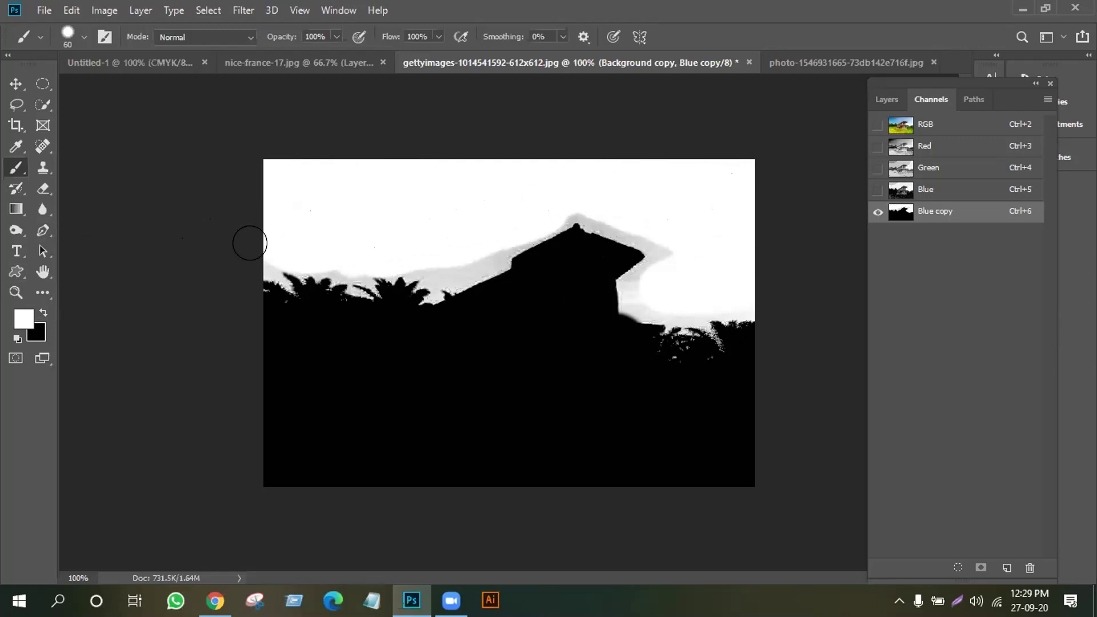
{"action": "left_click_drag", "start_coordinate": [637, 288], "coordinate": [667, 254]}
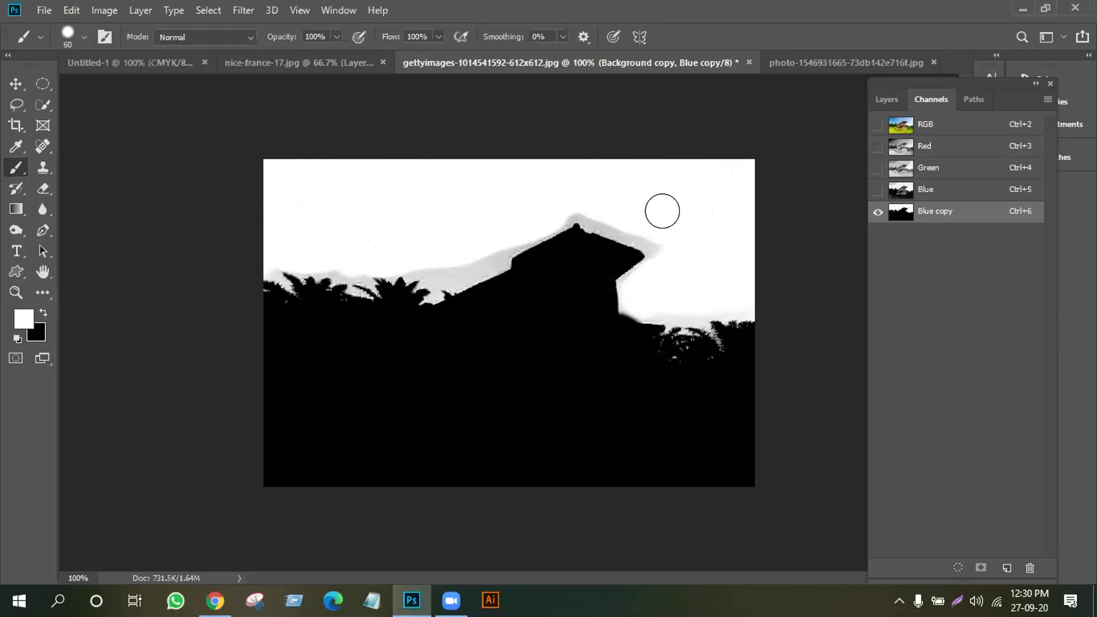
- Load the Blue copy channel as a selection and invert it to select the house and ground
{"action": "left_click", "coordinate": [14, 84]}
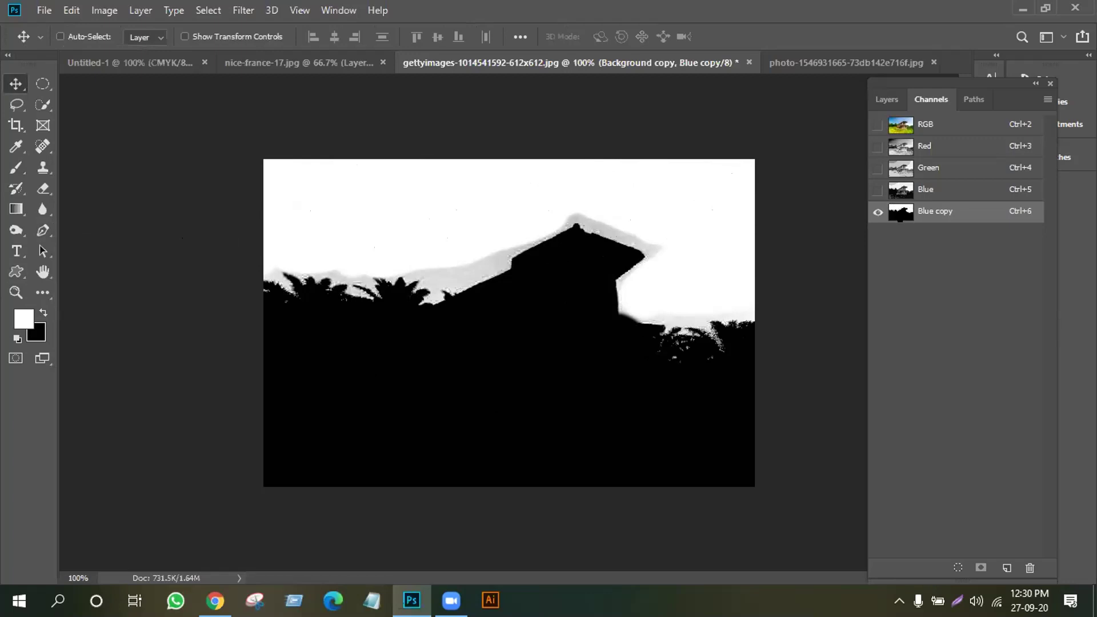
{"action": "left_click", "coordinate": [902, 214], "text": "ctrl"}
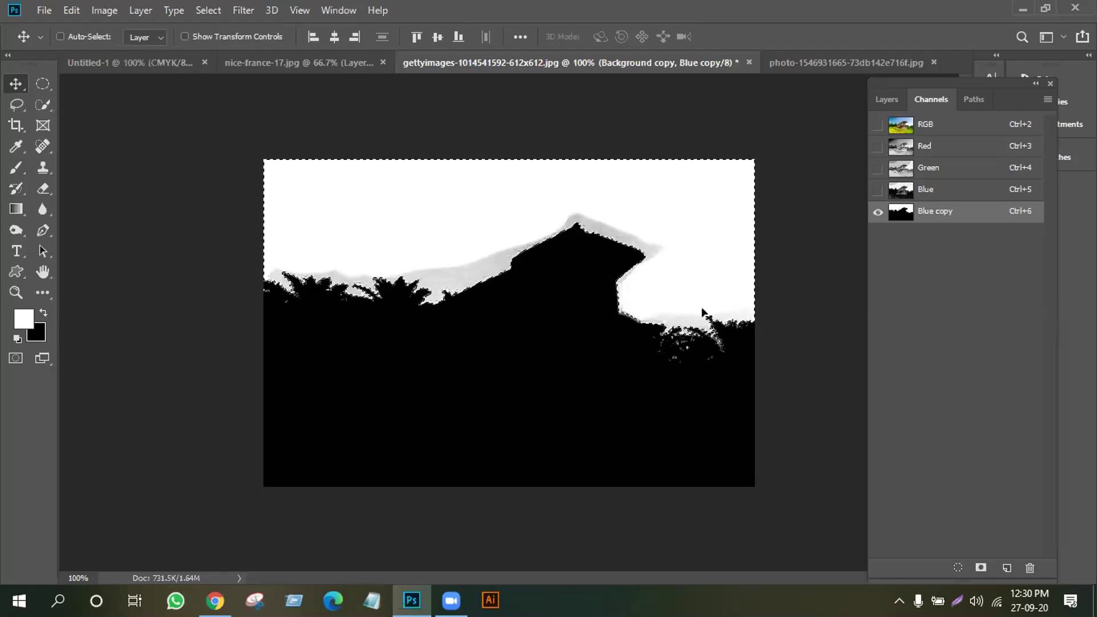
{"action": "key", "text": "ctrl+shift+i"}
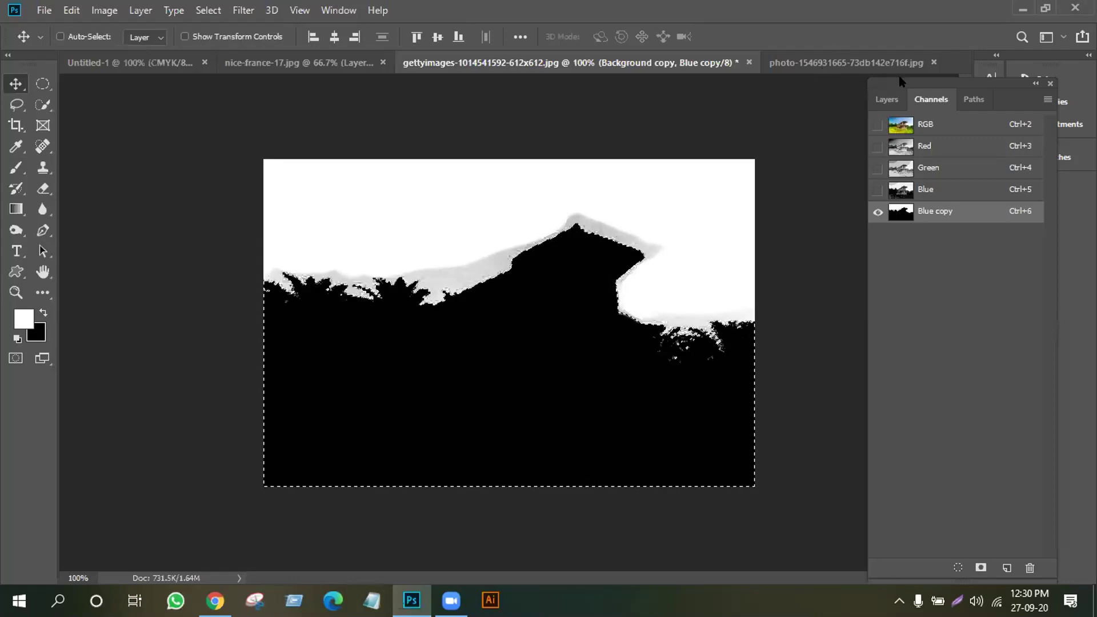
- Copy the selected house and ground to a new layer in RGB view and hide the Background copy and Background layers
{"action": "left_click", "coordinate": [887, 98]}
{"action": "key", "text": "ctrl+2"}
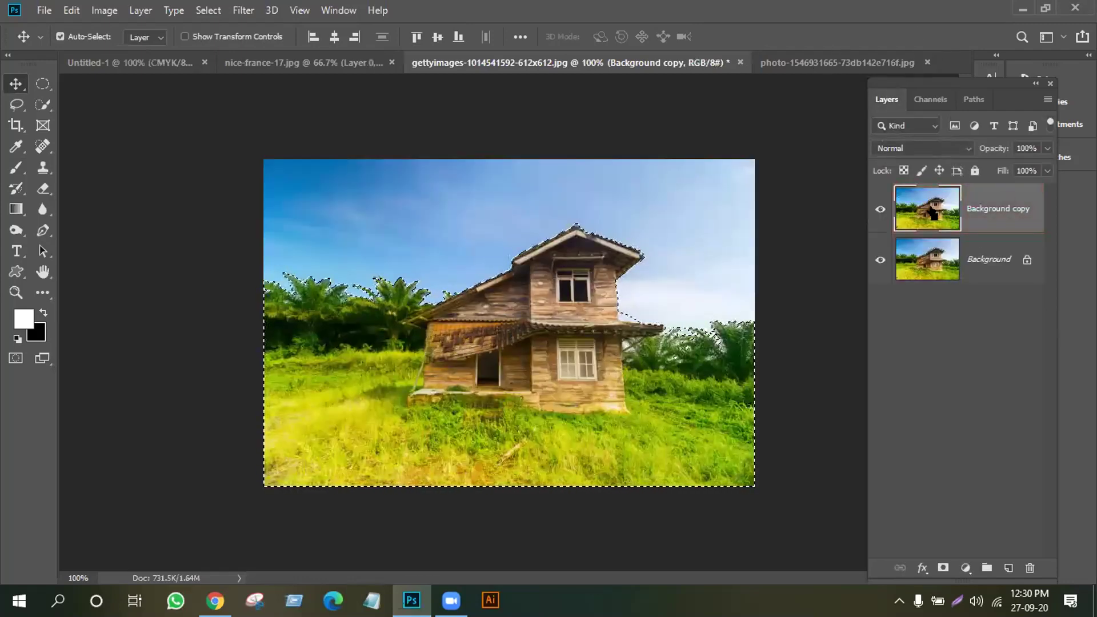
{"action": "key", "text": "ctrl+j"}
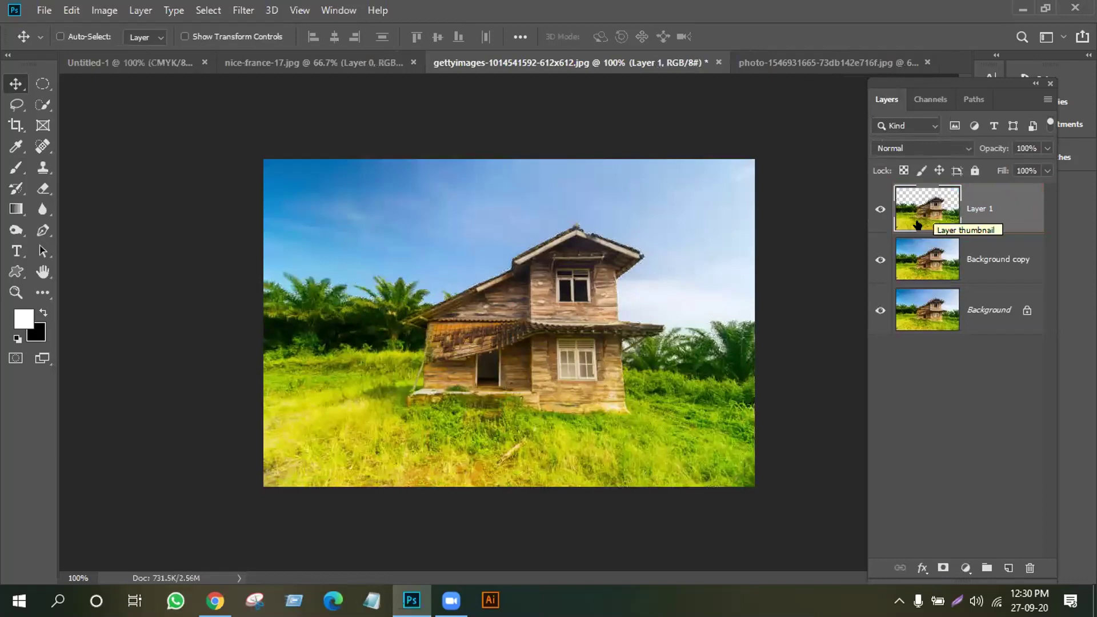
{"action": "left_click", "coordinate": [880, 259]}
{"action": "left_click", "coordinate": [879, 320]}
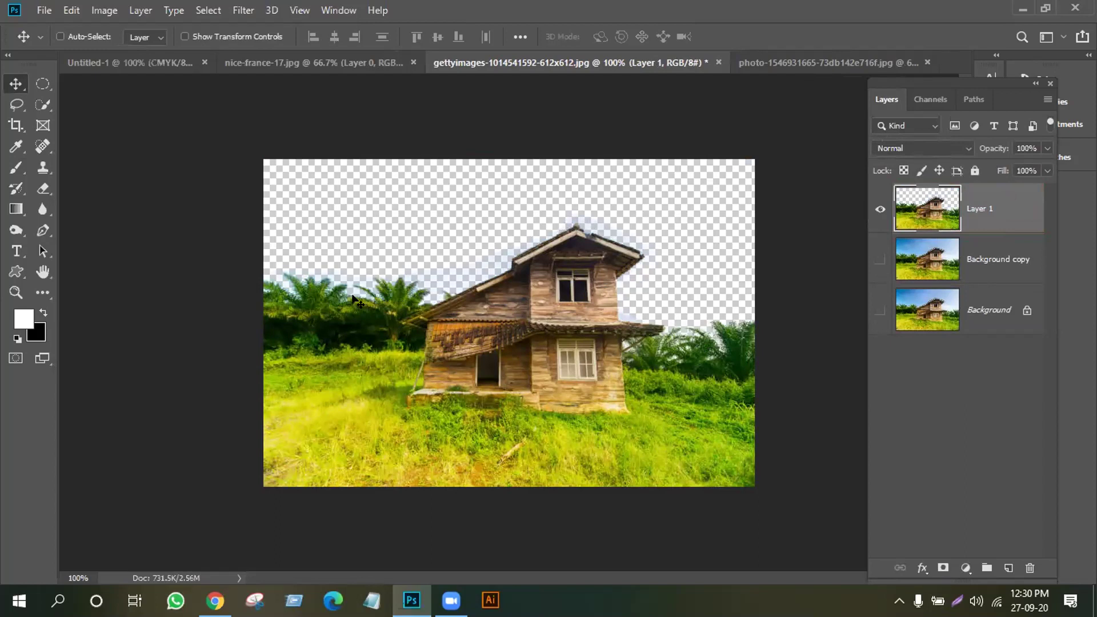
- Examine the cutout's edges up close, compare them with the Blue copy channel, and return to the cutout layer
{"action": "key", "text": "ctrl+plus"}
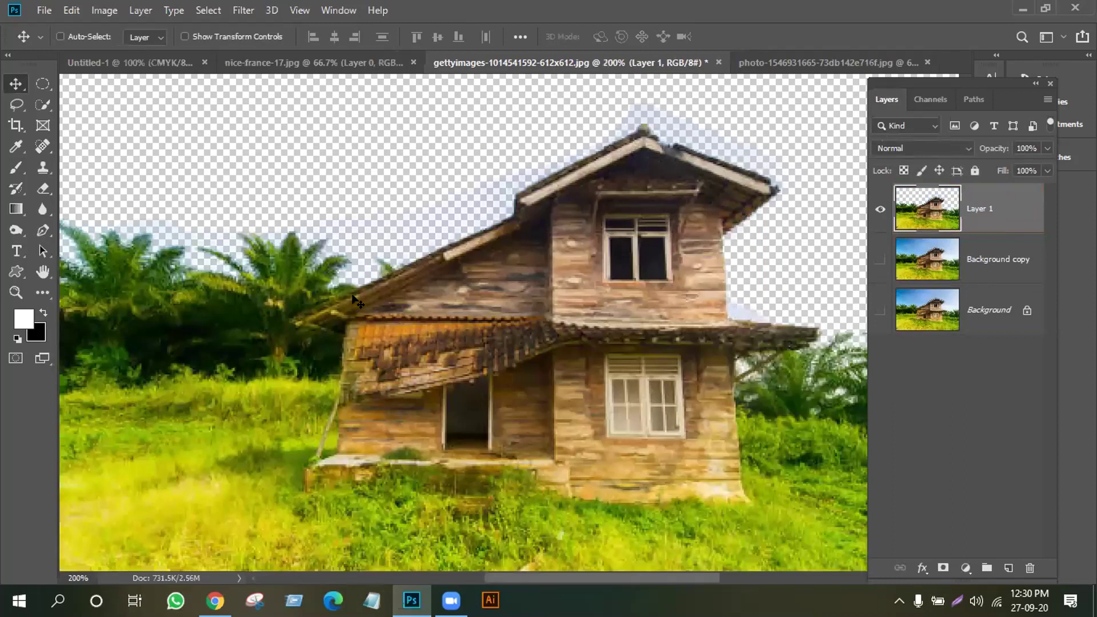
{"action": "key", "text": "ctrl+plus"}
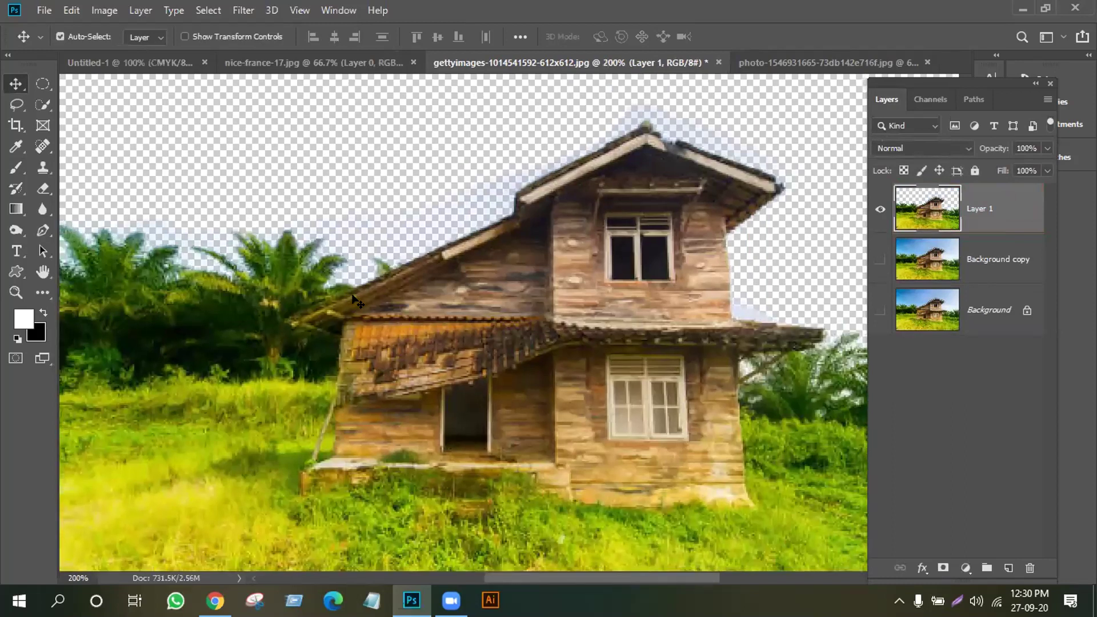
{"action": "scroll", "coordinate": [102, 265], "scroll_direction": "up", "scroll_amount": 1}
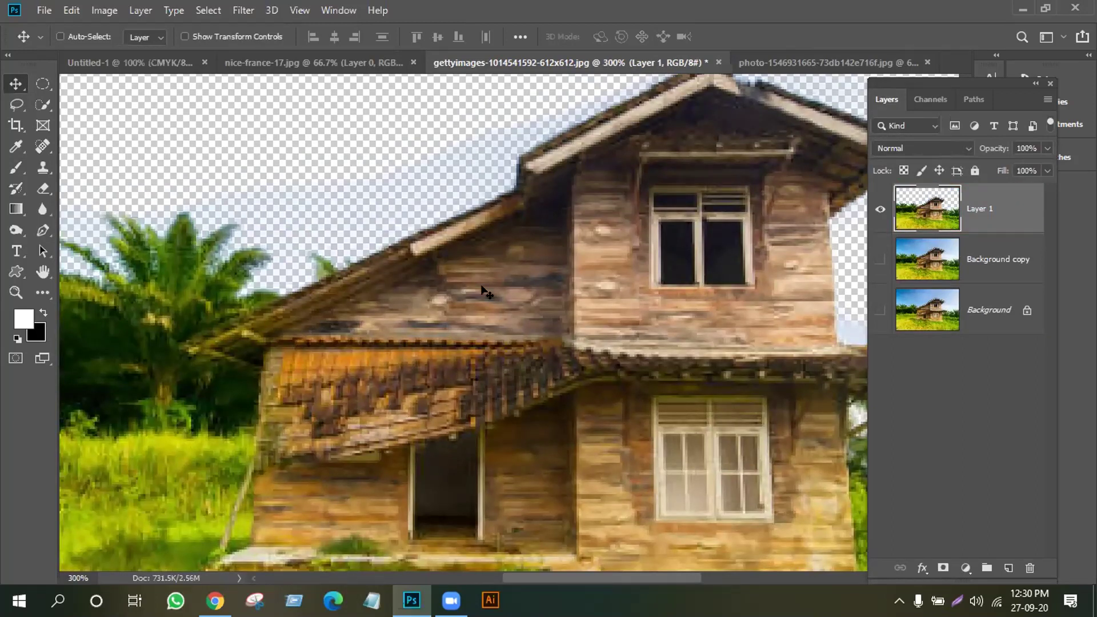
{"action": "scroll", "coordinate": [486, 293], "scroll_direction": "down", "scroll_amount": 4}
{"action": "key", "text": "ctrl+1"}
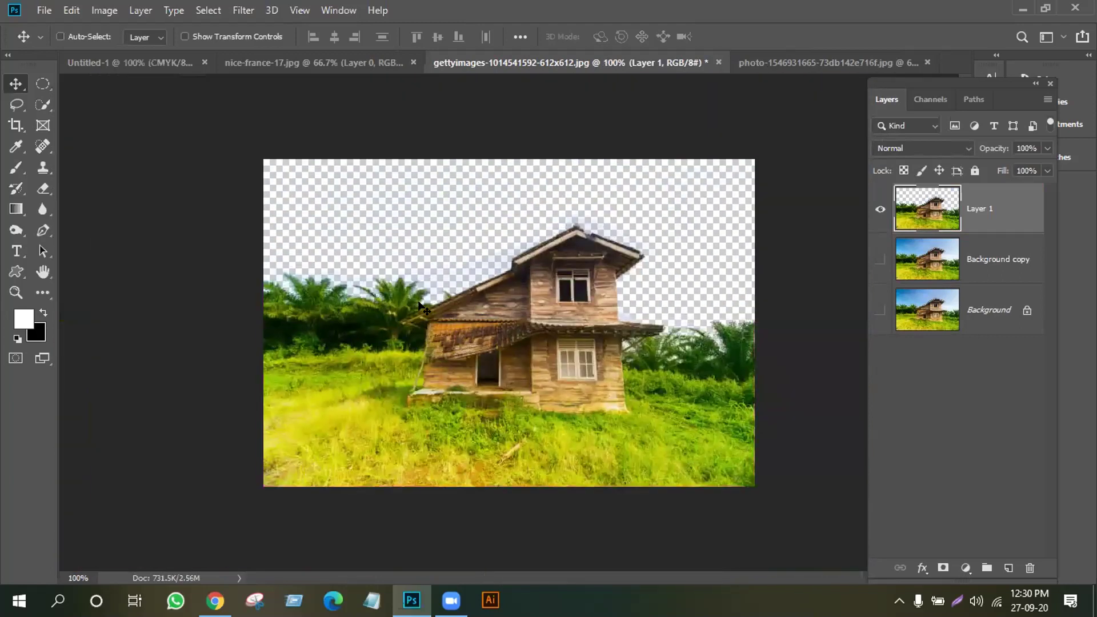
{"action": "left_click", "coordinate": [928, 97]}
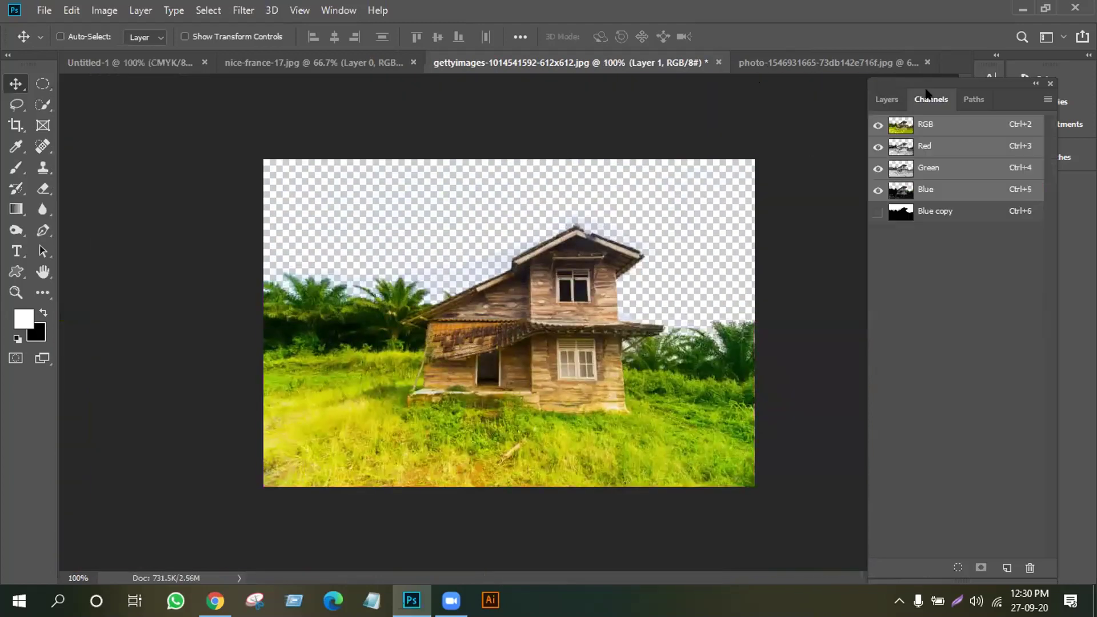
{"action": "key", "text": "ctrl+6"}
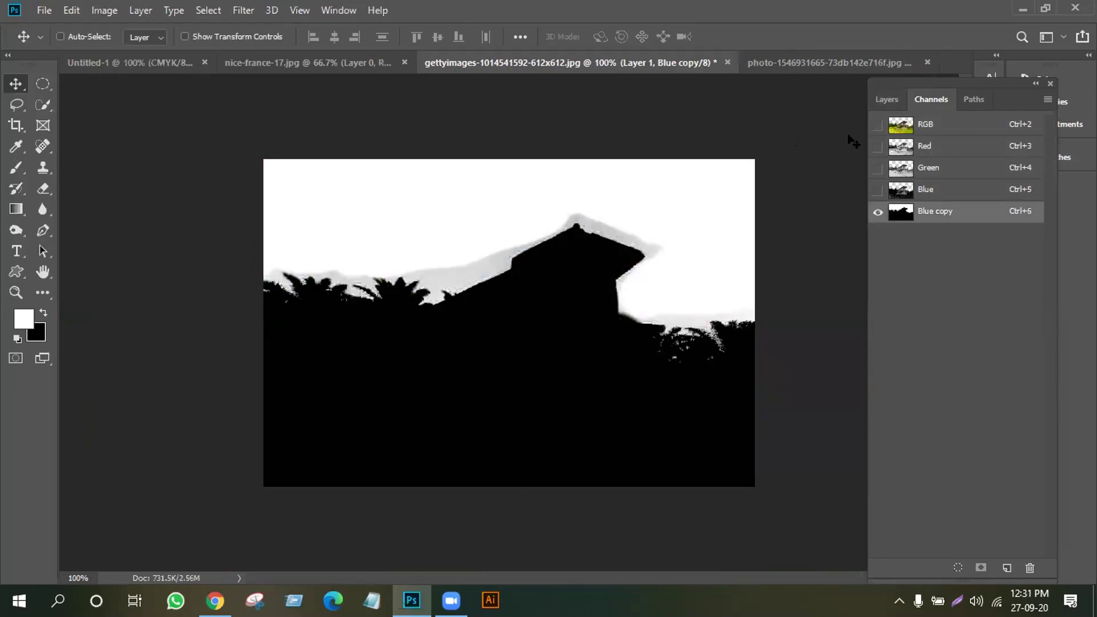
{"action": "left_click", "coordinate": [883, 99]}
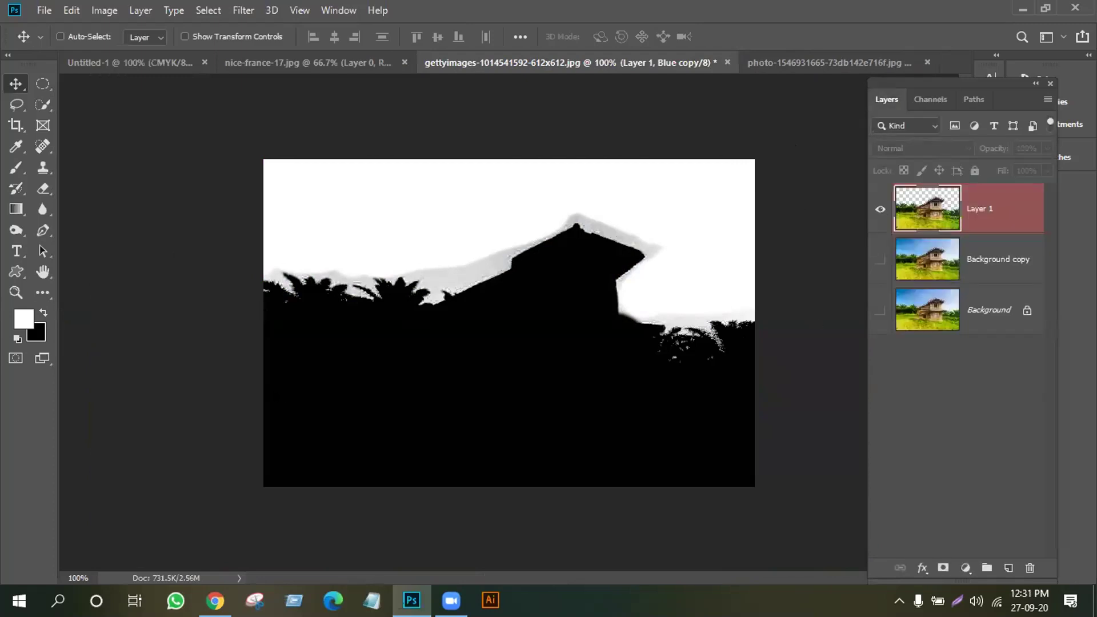
{"action": "left_click", "coordinate": [920, 201]}
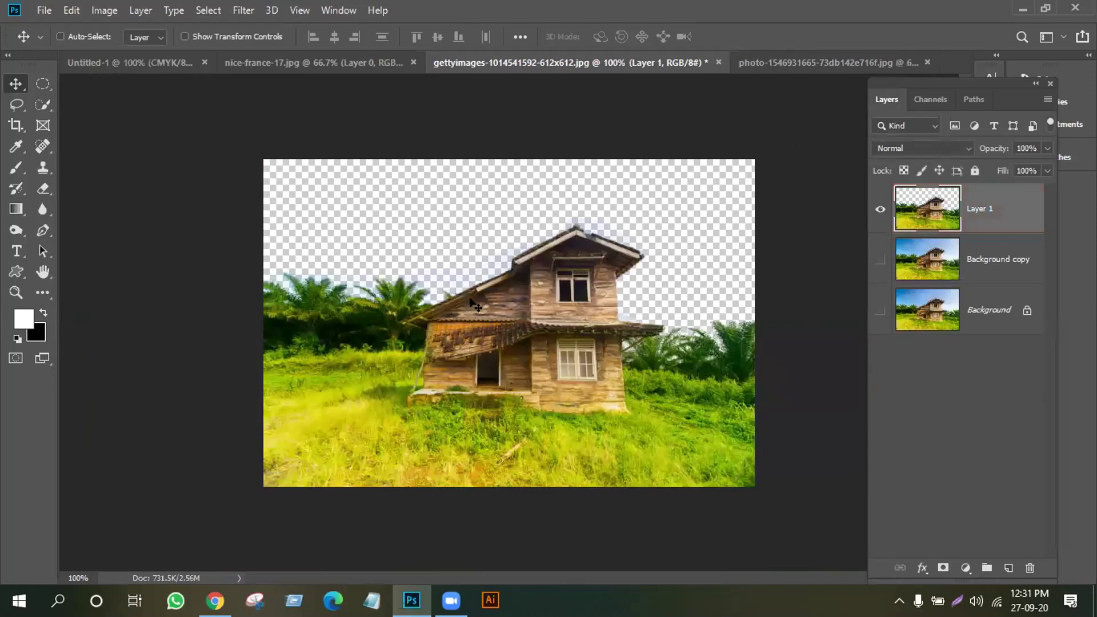
- Bring the cloudy sky photo into the house image as a new layer and place it beneath the house cutout
{"action": "left_click", "coordinate": [761, 64]}
{"action": "left_click_drag", "start_coordinate": [543, 392], "coordinate": [531, 239]}
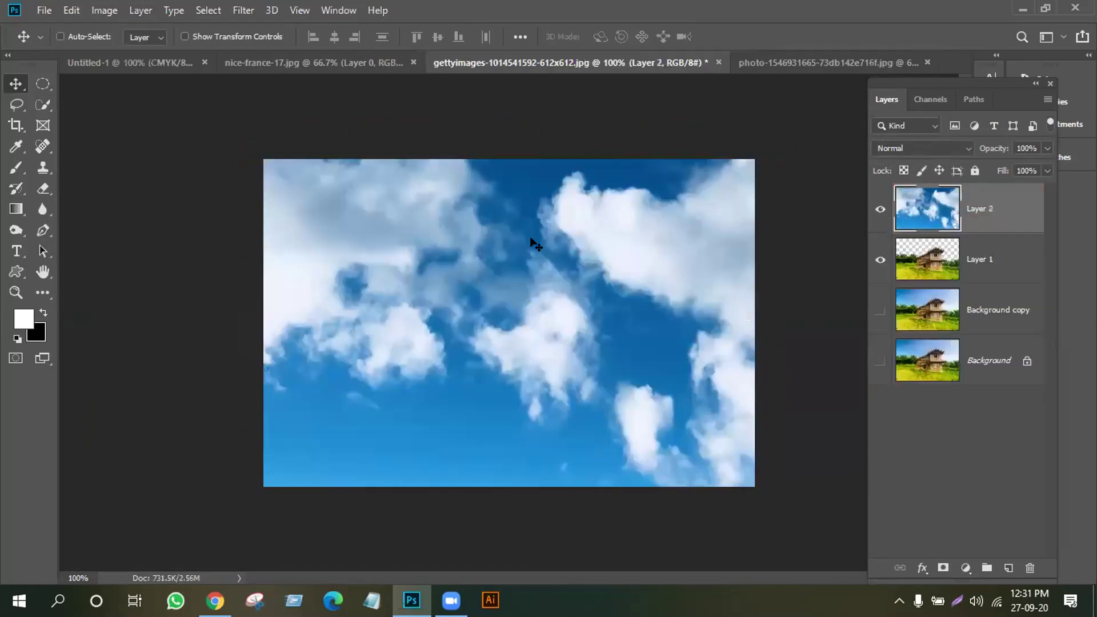
{"action": "left_click_drag", "start_coordinate": [921, 193], "coordinate": [910, 280]}
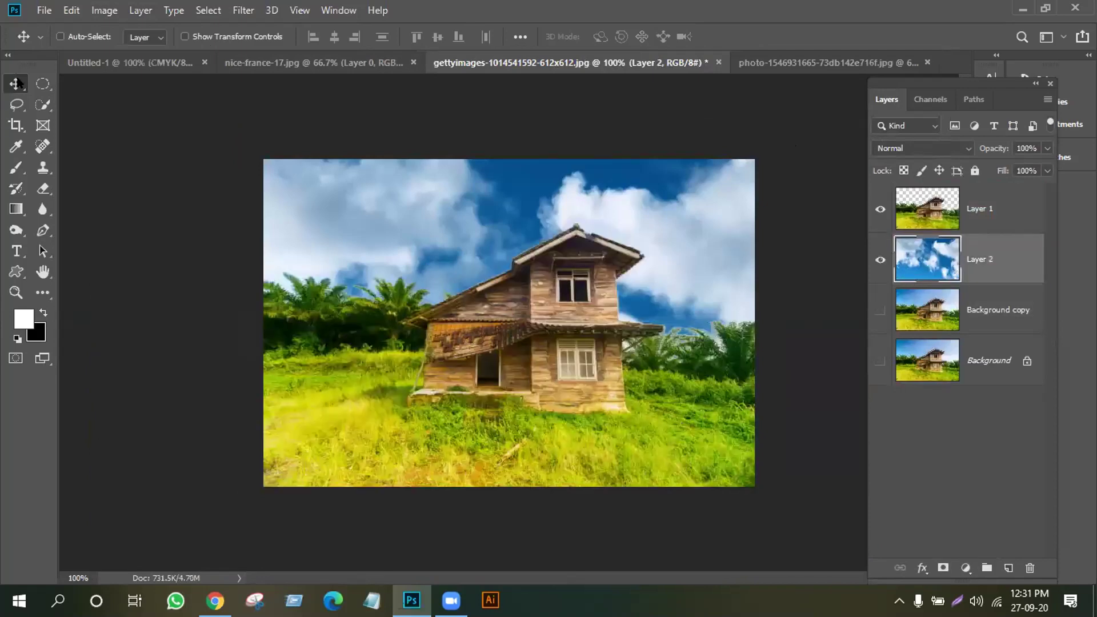